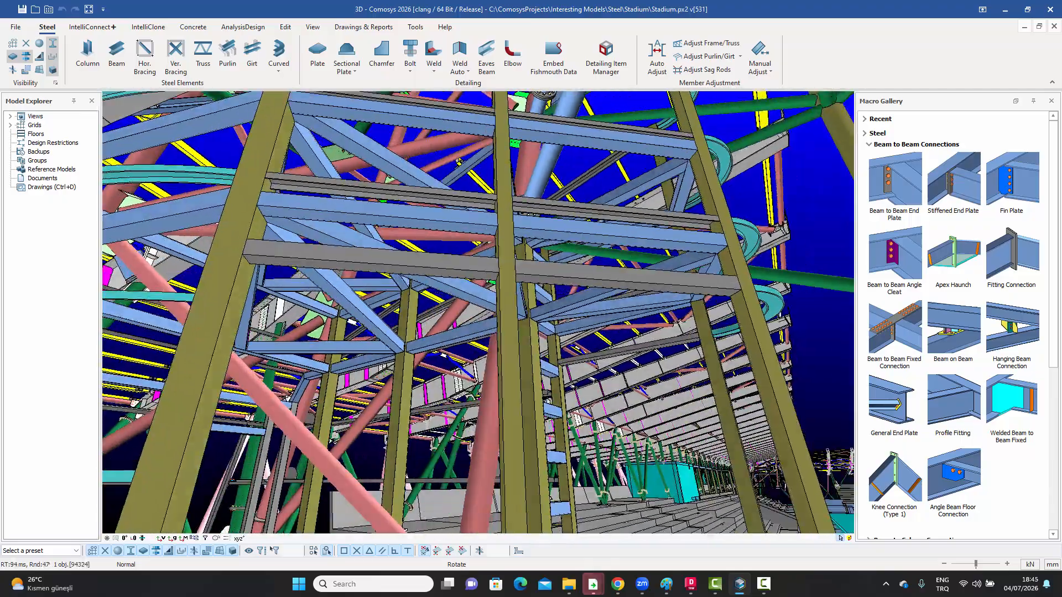
pyautogui.moveTo(500, 266); pyautogui.dragTo(534, 277, button='middle')
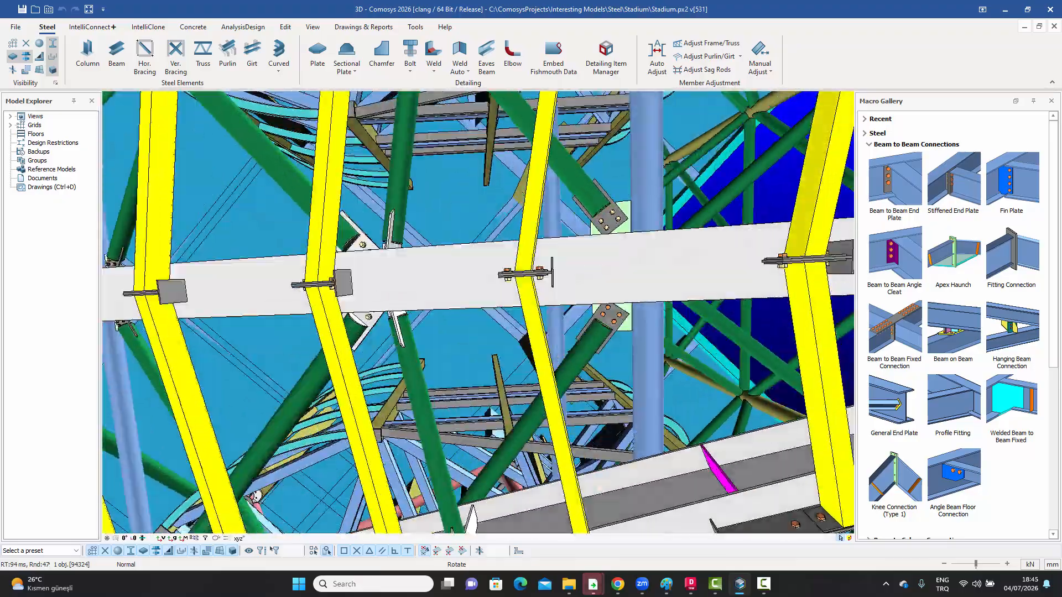
pyautogui.moveTo(531, 313); pyautogui.dragTo(470, 276, button='middle')
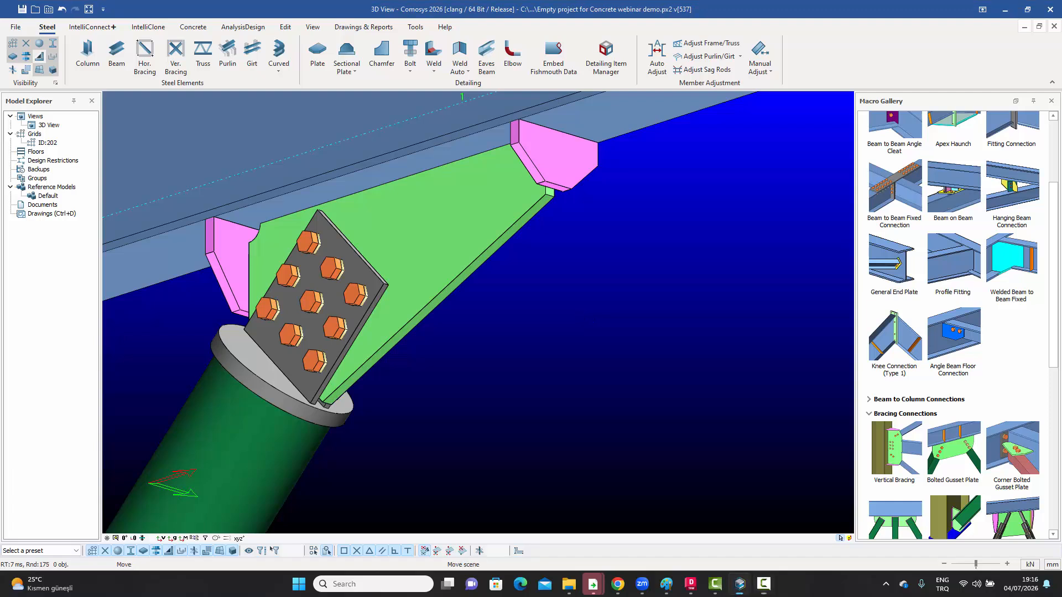
# Step: Examine the bolted gusset plate connection between the round tube brace and the beam from both faces
pyautogui.moveTo(590, 311); pyautogui.dragTo(584, 321, button='middle')
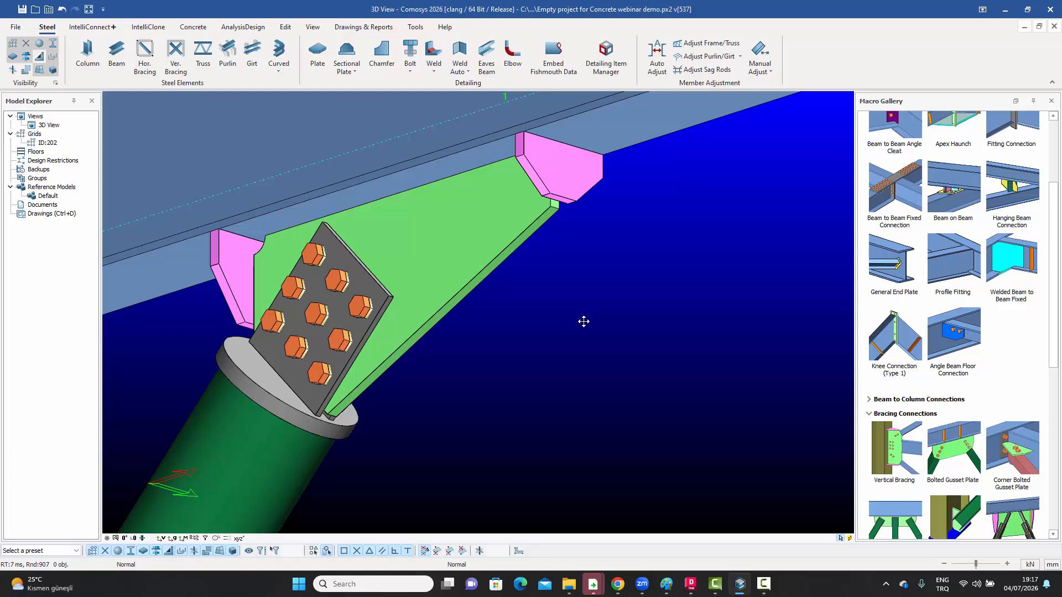
pyautogui.moveTo(562, 323)
pyautogui.mouseDown(button='middle')
pyautogui.moveTo(550, 326)
pyautogui.moveTo(631, 337)
pyautogui.moveTo(557, 329)
pyautogui.mouseUp(button='middle')
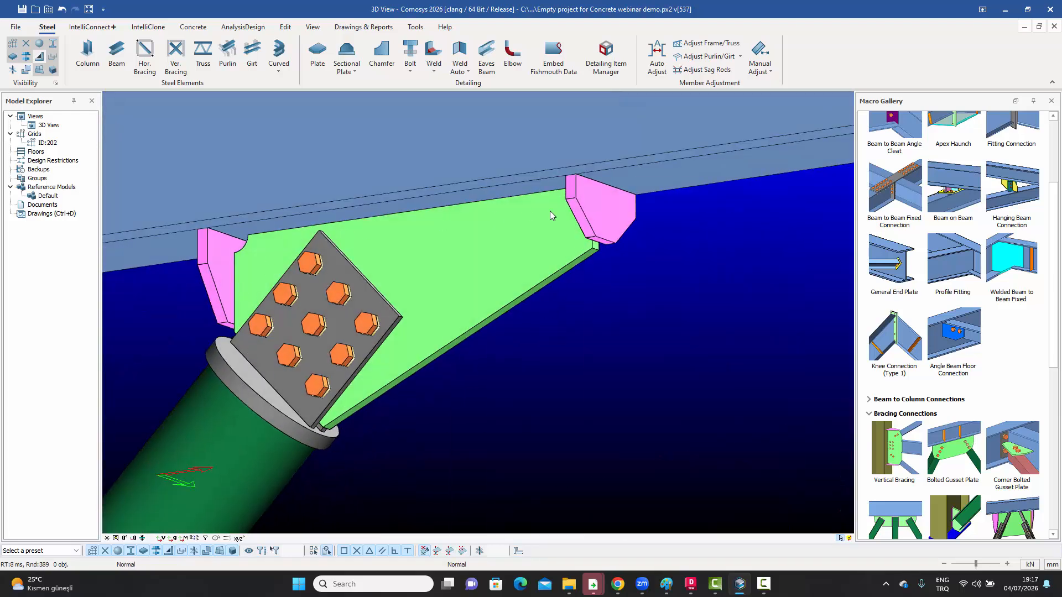
pyautogui.moveTo(379, 311); pyautogui.dragTo(239, 393, button='middle')
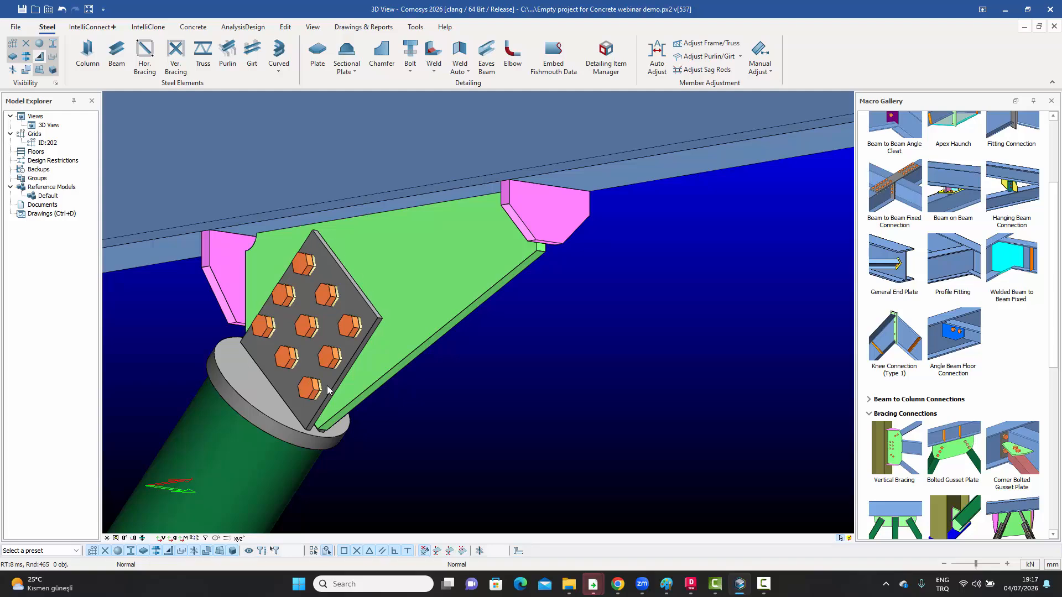
pyautogui.moveTo(373, 357); pyautogui.dragTo(471, 339, button='middle')
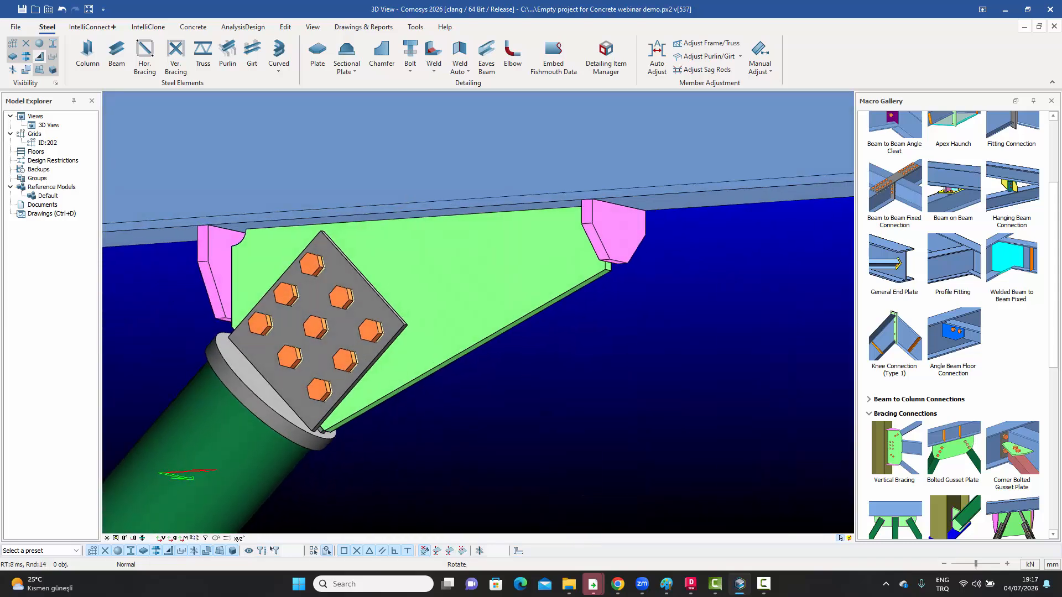
pyautogui.moveTo(358, 337); pyautogui.dragTo(368, 328, button='middle')
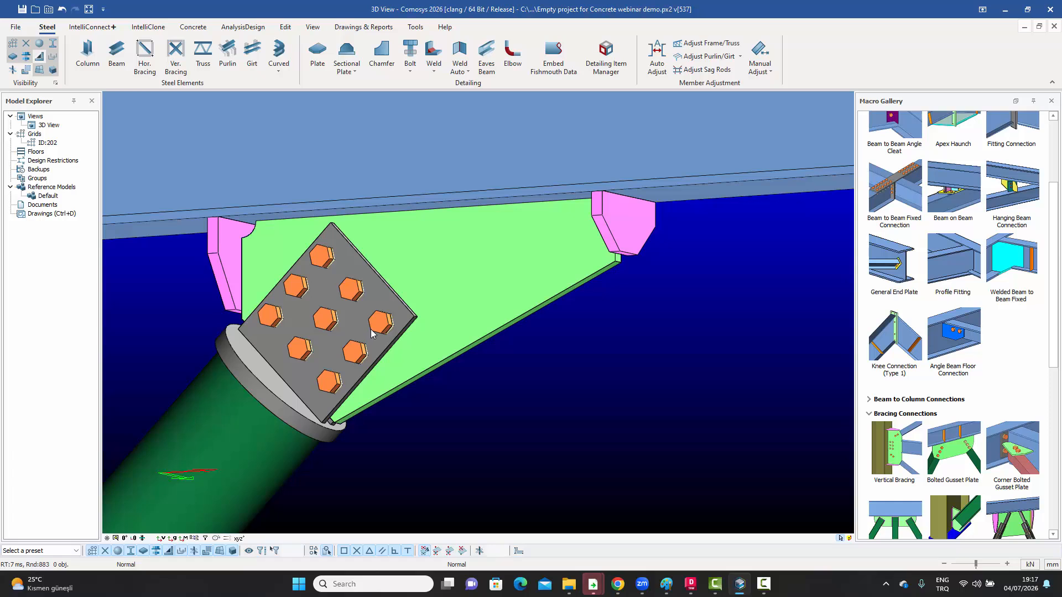
pyautogui.keyDown('ctrl'); pyautogui.moveTo(371, 332); pyautogui.dragTo(371, 336, button='middle'); pyautogui.keyUp('ctrl')
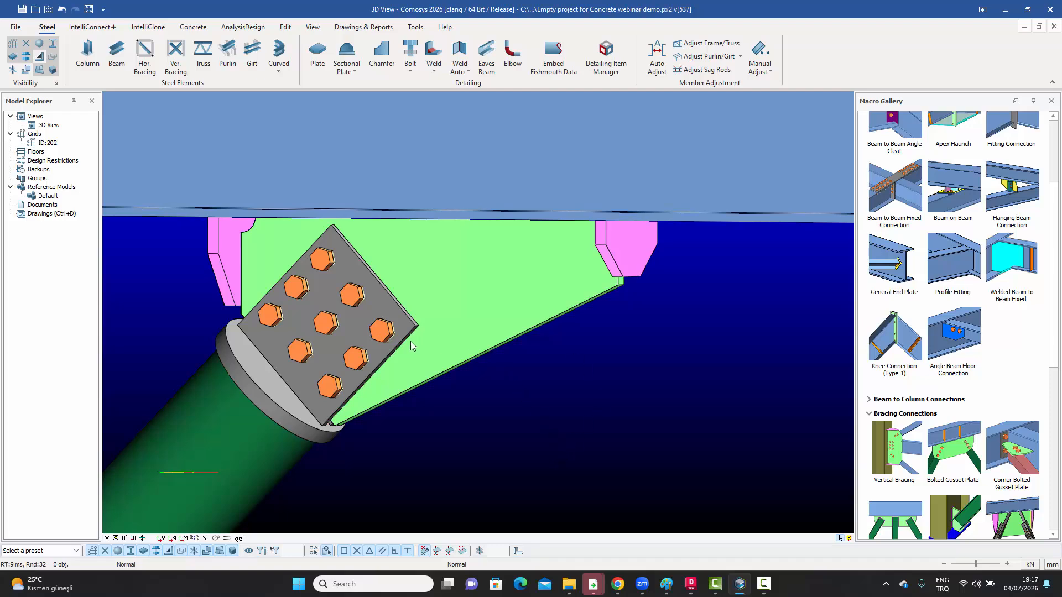
pyautogui.keyDown('ctrl'); pyautogui.moveTo(411, 341); pyautogui.dragTo(310, 306, button='middle'); pyautogui.keyUp('ctrl')
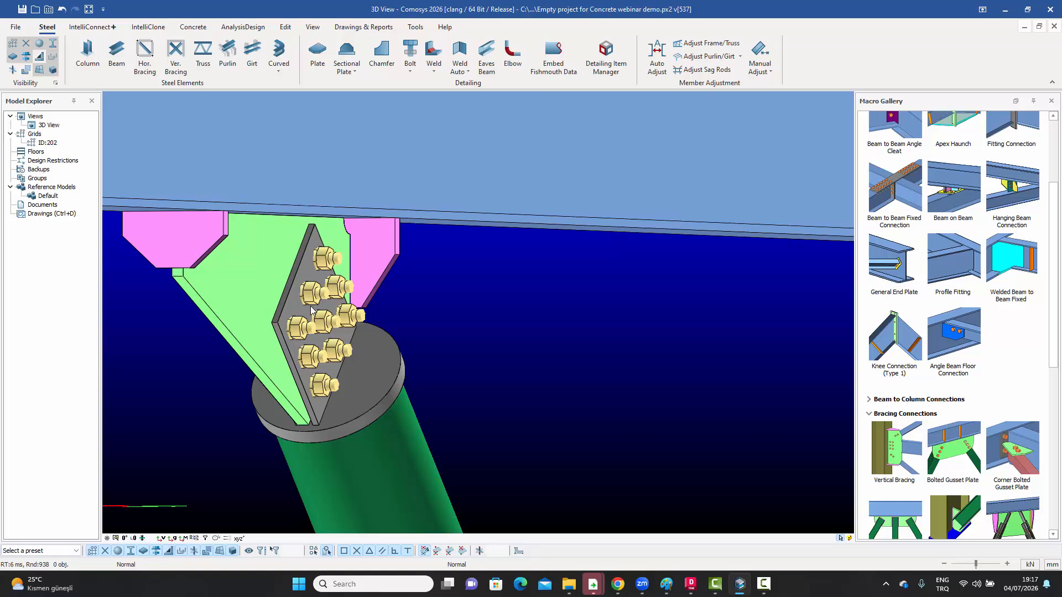
pyautogui.keyDown('ctrl'); pyautogui.moveTo(312, 309); pyautogui.dragTo(396, 323, button='middle'); pyautogui.keyUp('ctrl')
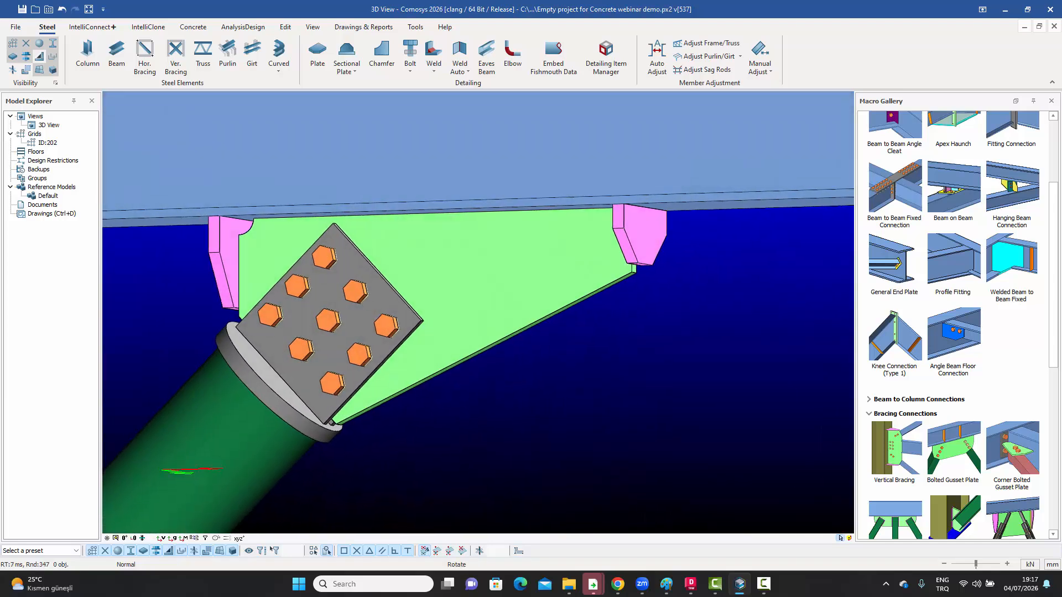
# Step: Enable Double sided Loose Plates in the brace's Bolted Gusset Plate macro and apply the change
pyautogui.doubleClick(396, 325)
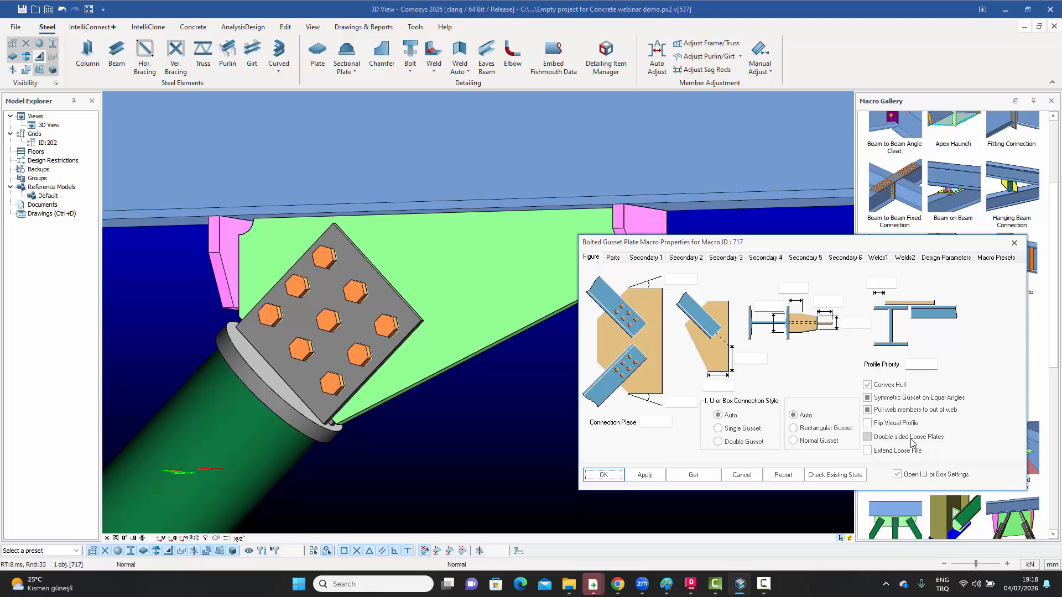
pyautogui.click(869, 441)
pyautogui.moveTo(453, 373); pyautogui.dragTo(414, 375, button='middle')
pyautogui.click(645, 474)
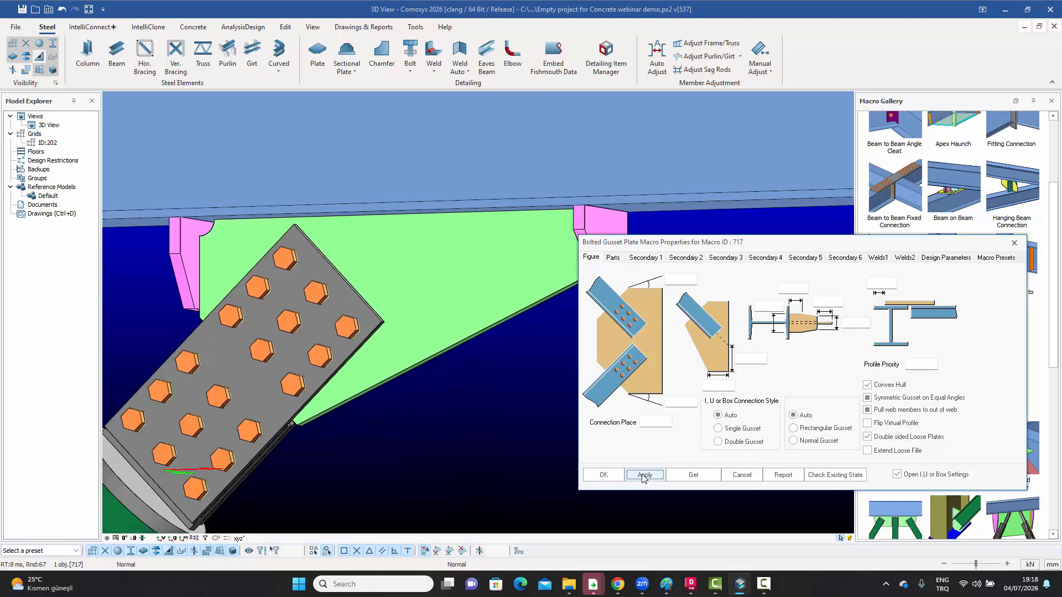
# Step: Examine the loose plates, bolts and nuts on both sides of the gusset plate down to the tube's end plate
pyautogui.scroll(-3, 414, 362)
pyautogui.keyDown('shift'); pyautogui.moveTo(427, 370); pyautogui.dragTo(307, 367, button='middle'); pyautogui.keyUp('shift')
pyautogui.scroll(4, 322, 360)
pyautogui.scroll(-3, 330, 369)
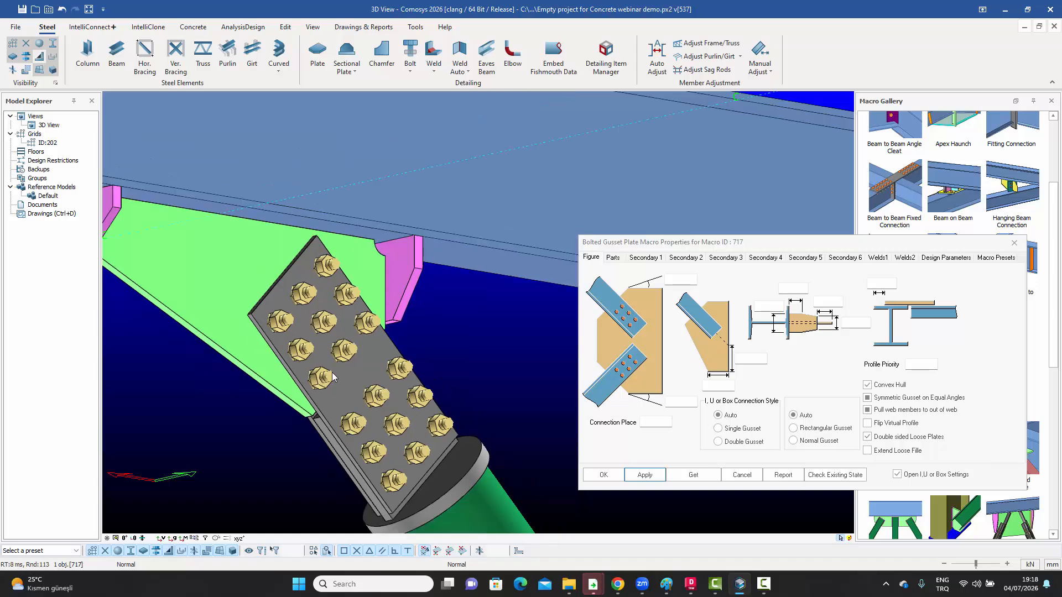
pyautogui.keyDown('shift'); pyautogui.moveTo(356, 370); pyautogui.dragTo(376, 412, button='middle'); pyautogui.keyUp('shift')
pyautogui.scroll(3, 376, 413)
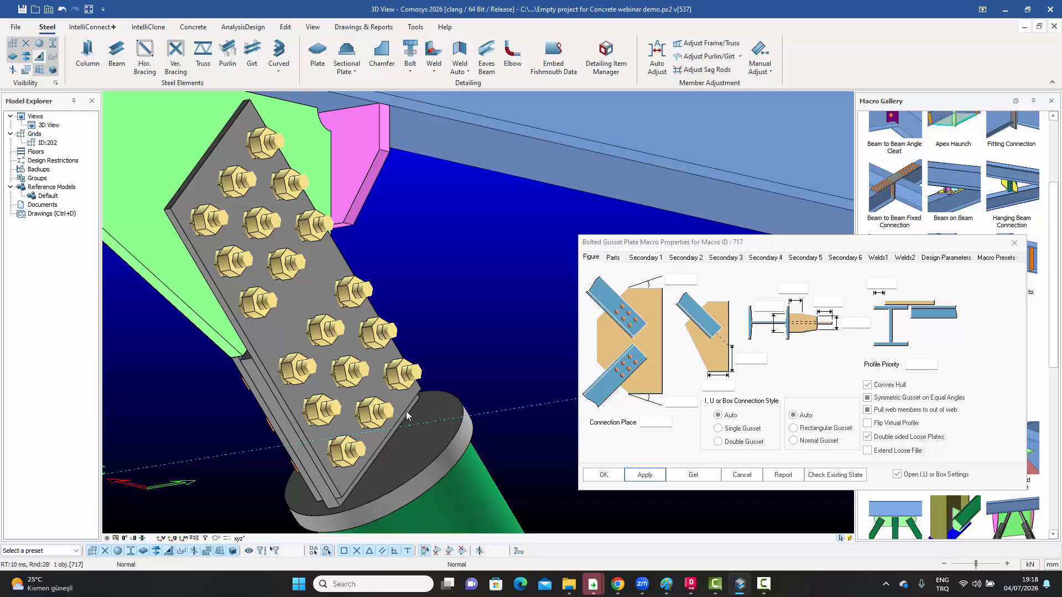
pyautogui.keyDown('shift'); pyautogui.moveTo(405, 412); pyautogui.dragTo(354, 456, button='middle'); pyautogui.keyUp('shift')
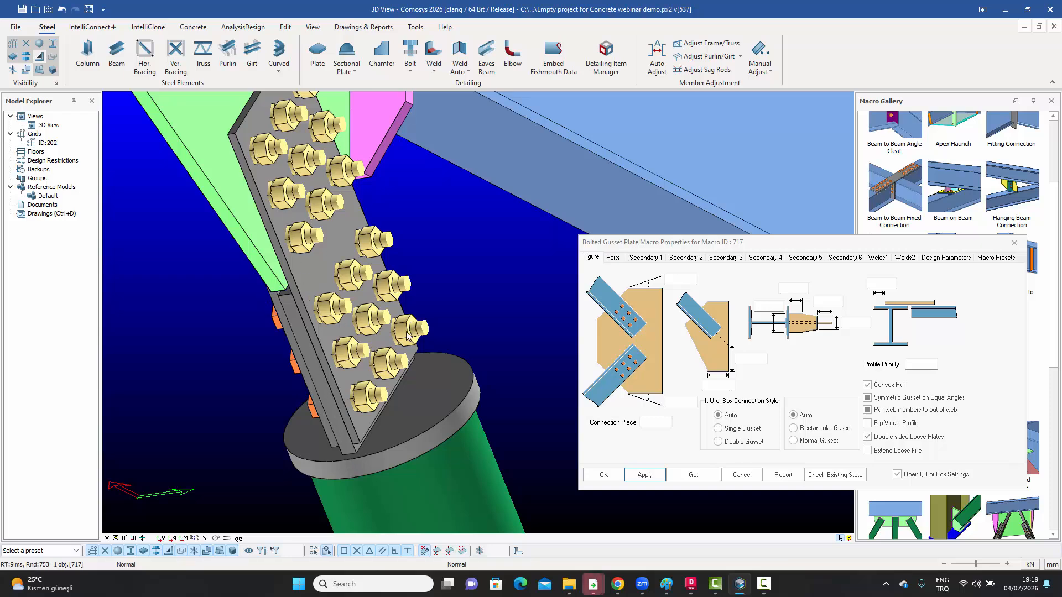
pyautogui.scroll(-2, 406, 336)
pyautogui.moveTo(376, 336); pyautogui.dragTo(450, 330, button='middle')
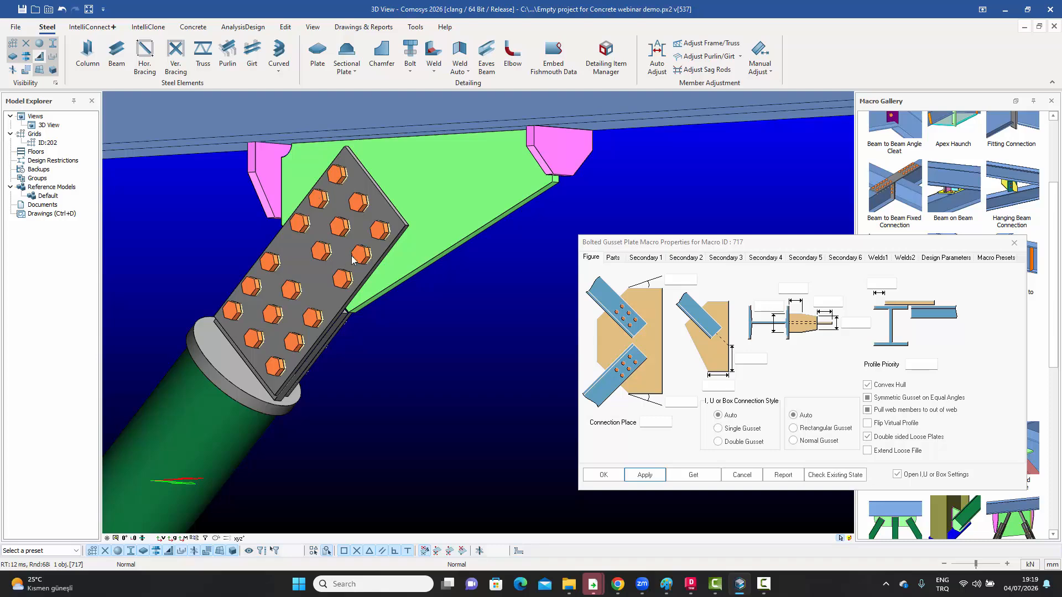
pyautogui.moveTo(348, 268); pyautogui.dragTo(349, 306, button='middle')
pyautogui.rightClick(353, 291)
pyautogui.press('Escape')
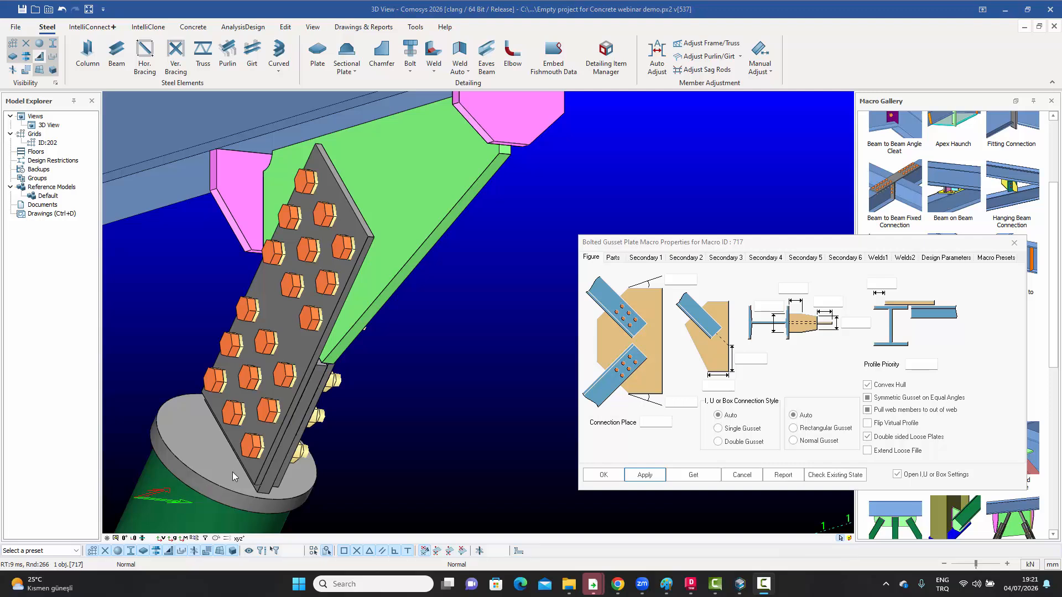
# Step: Enable the Extend Loose Fille option in the Bolted Gusset Plate macro and apply it to the connection
pyautogui.click(868, 450)
pyautogui.click(888, 451)
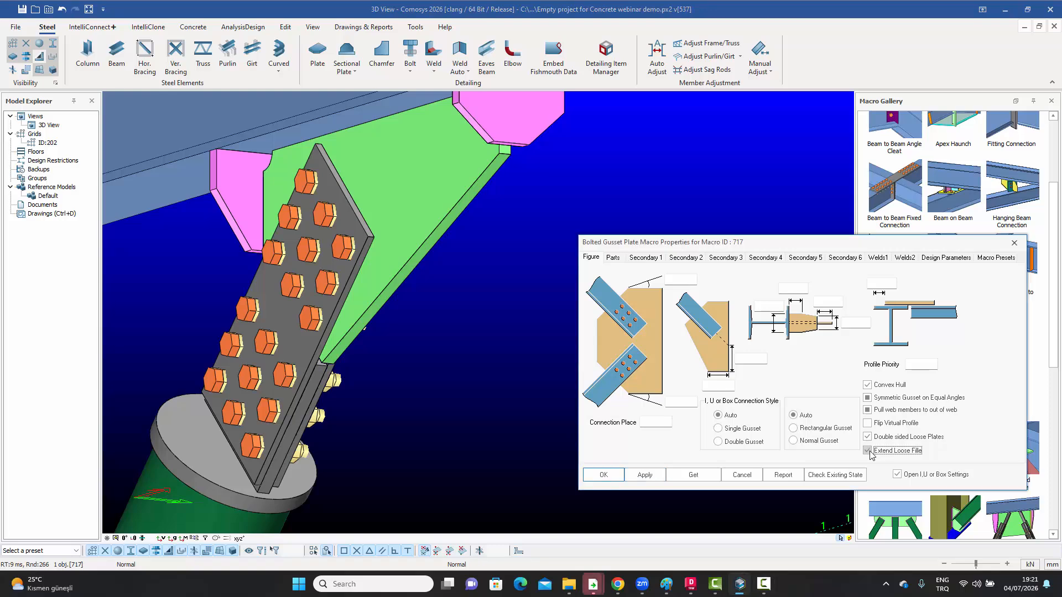
pyautogui.click(643, 475)
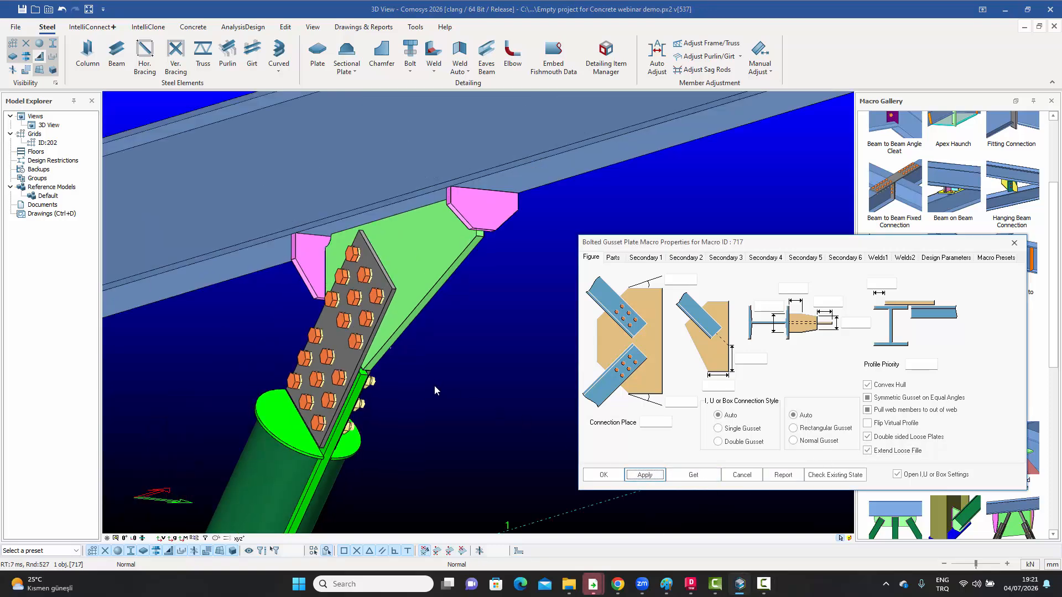
# Step: Examine how the loose filler plate runs between the double-sided plates and into the round tube brace
pyautogui.moveTo(419, 387); pyautogui.dragTo(447, 348, button='middle')
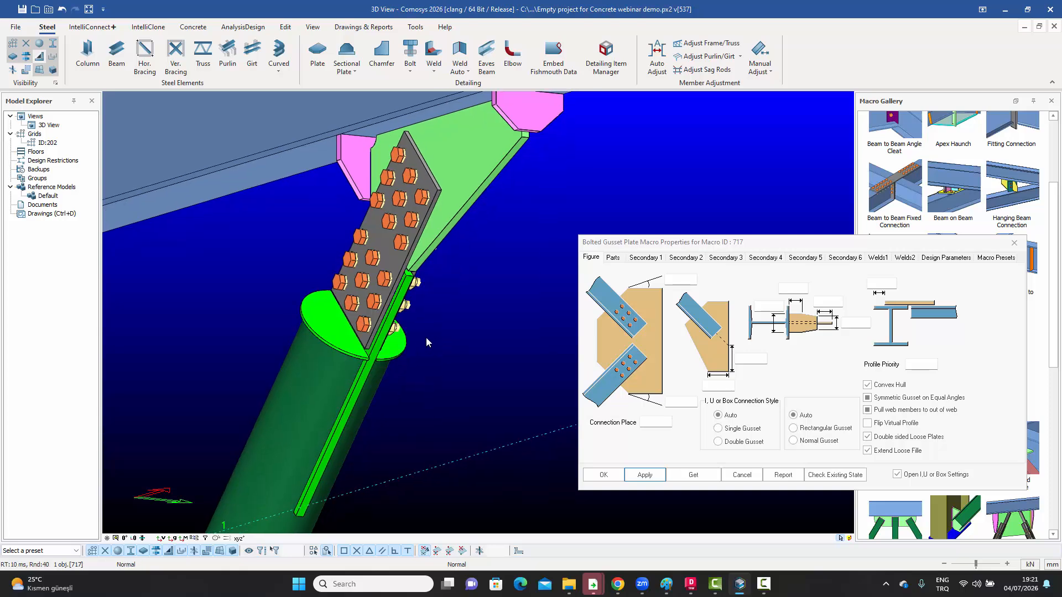
pyautogui.scroll(2, 399, 340)
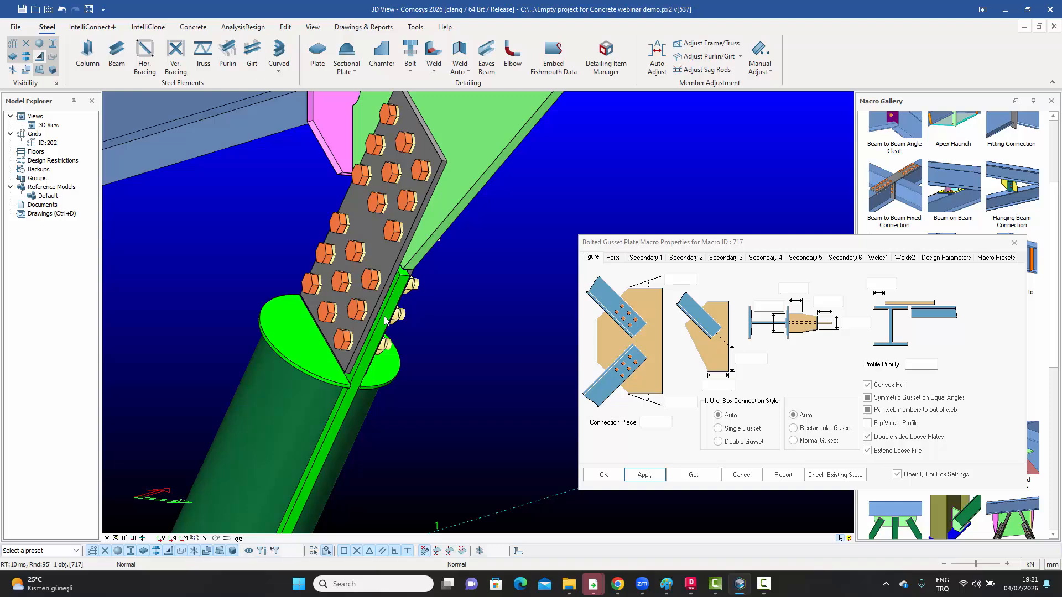
pyautogui.scroll(-1, 392, 306)
pyautogui.scroll(-1, 368, 370)
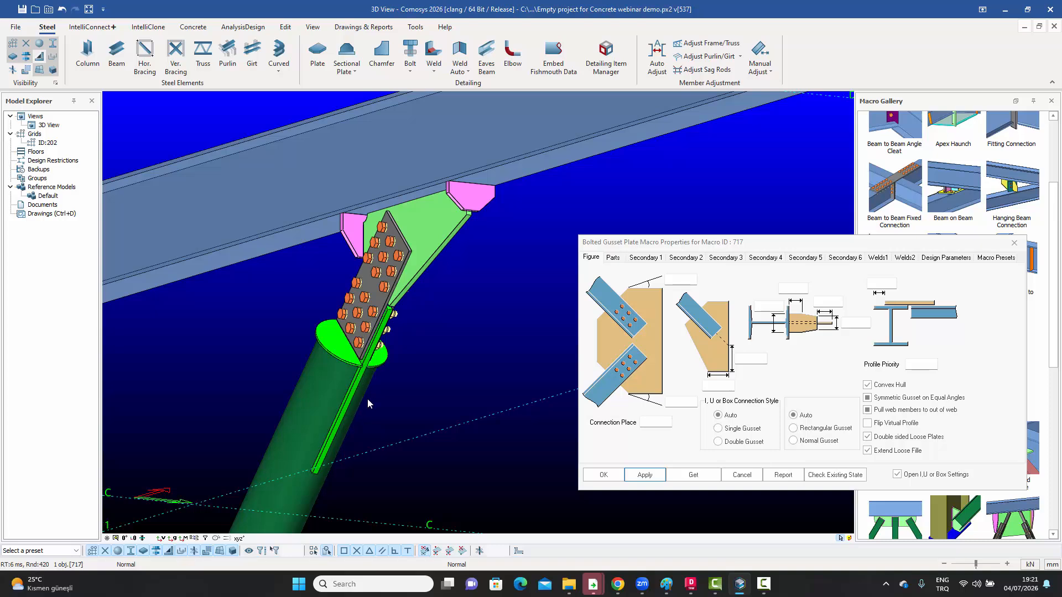
pyautogui.moveTo(376, 402)
pyautogui.mouseDown(button='middle')
pyautogui.moveTo(370, 423)
pyautogui.moveTo(387, 433)
pyautogui.moveTo(376, 421)
pyautogui.mouseUp(button='middle')
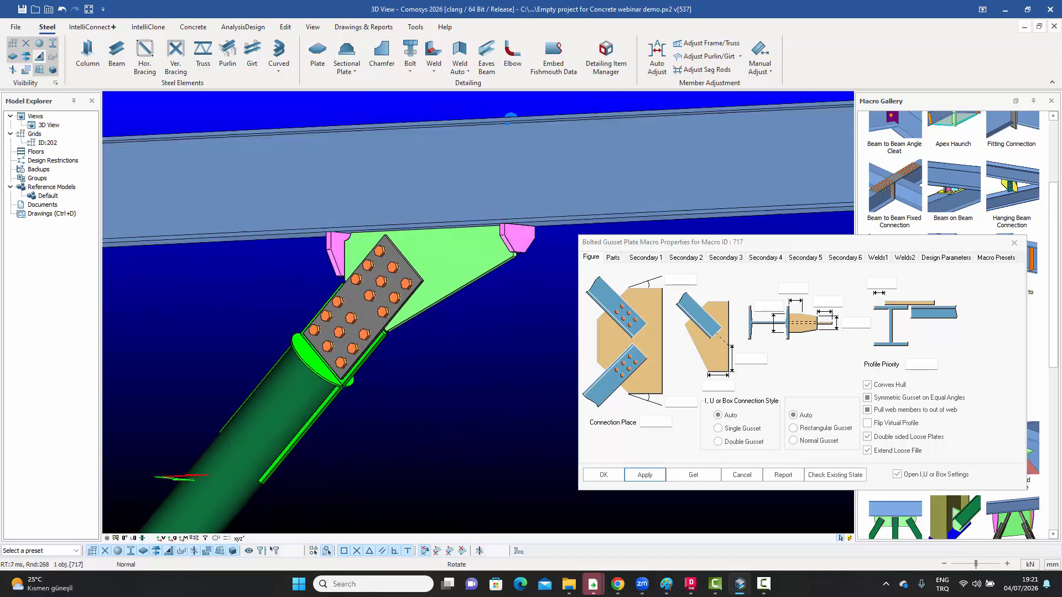
pyautogui.scroll(5, 313, 409)
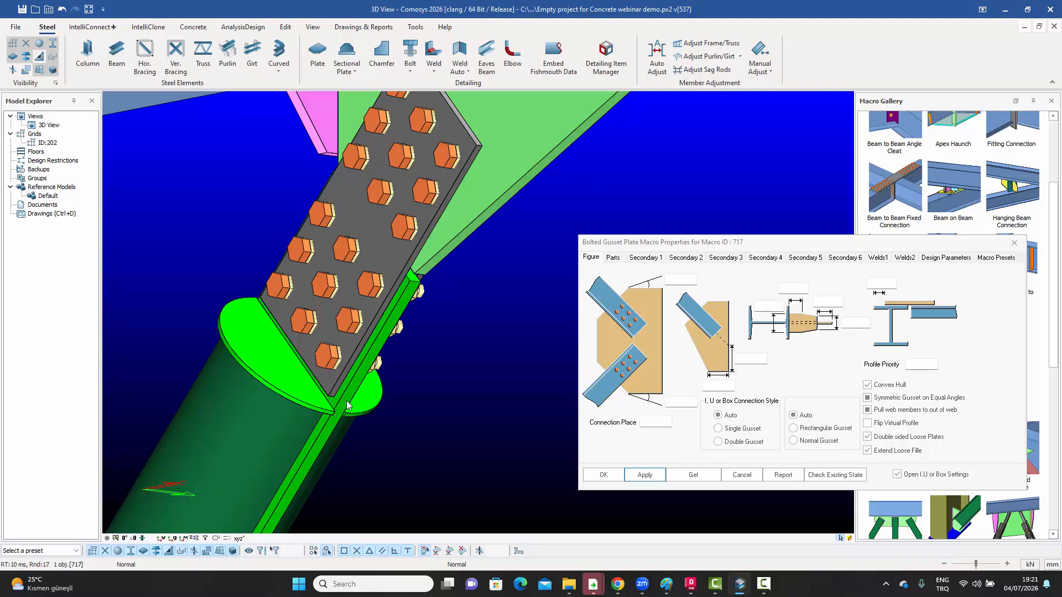
pyautogui.moveTo(347, 406); pyautogui.dragTo(392, 377, button='middle')
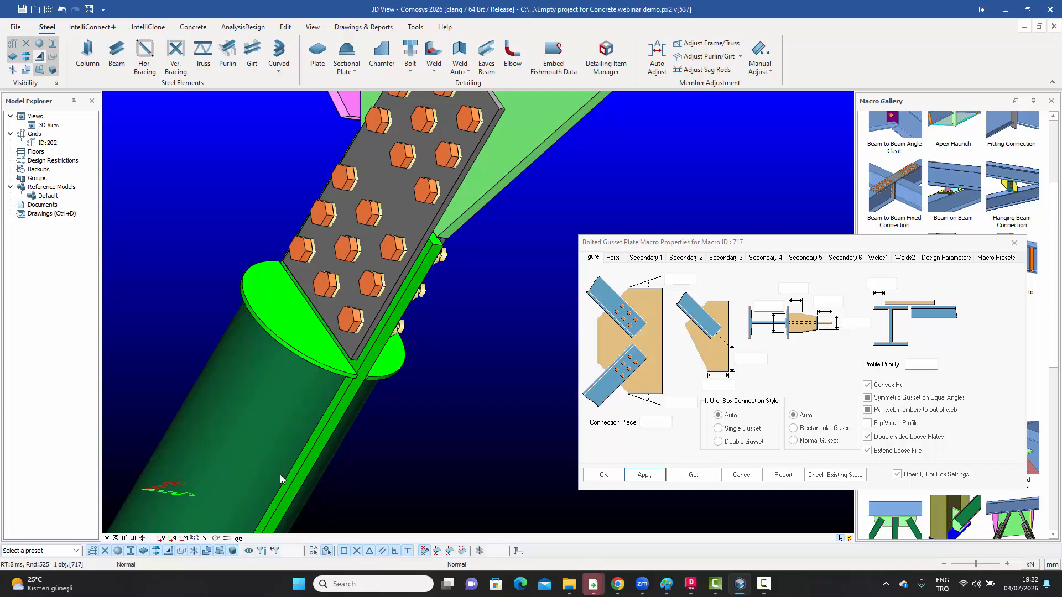
pyautogui.scroll(-2, 247, 520)
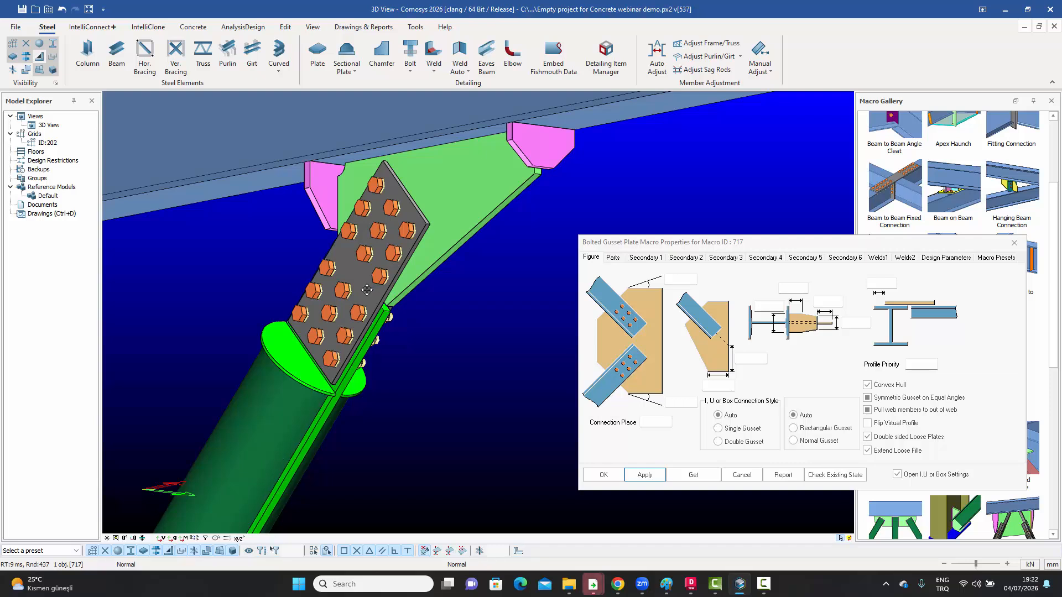
pyautogui.moveTo(376, 255); pyautogui.dragTo(368, 282, button='middle')
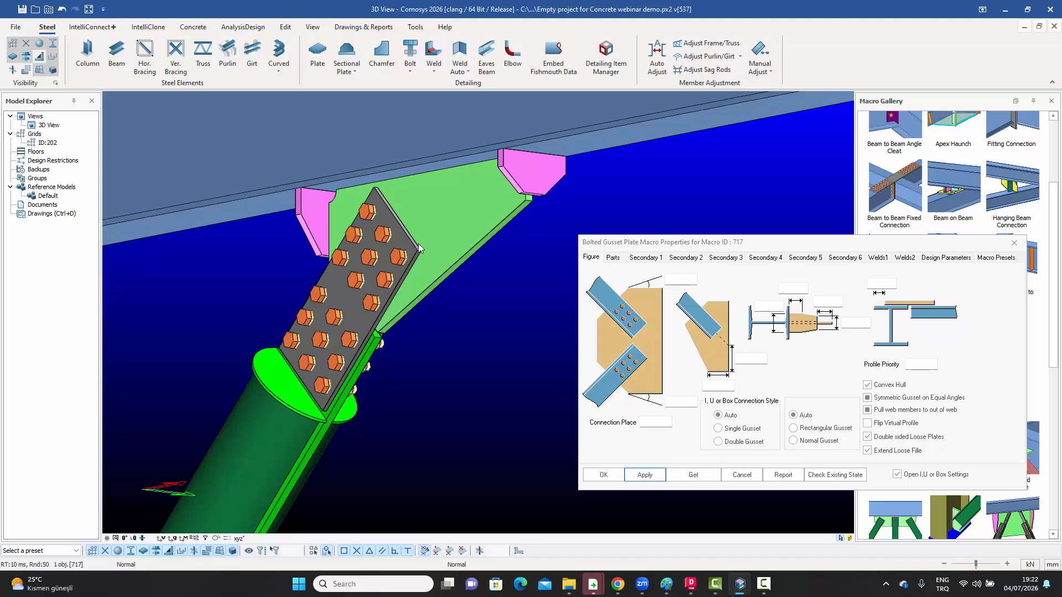
pyautogui.moveTo(271, 358); pyautogui.dragTo(258, 363, button='middle')
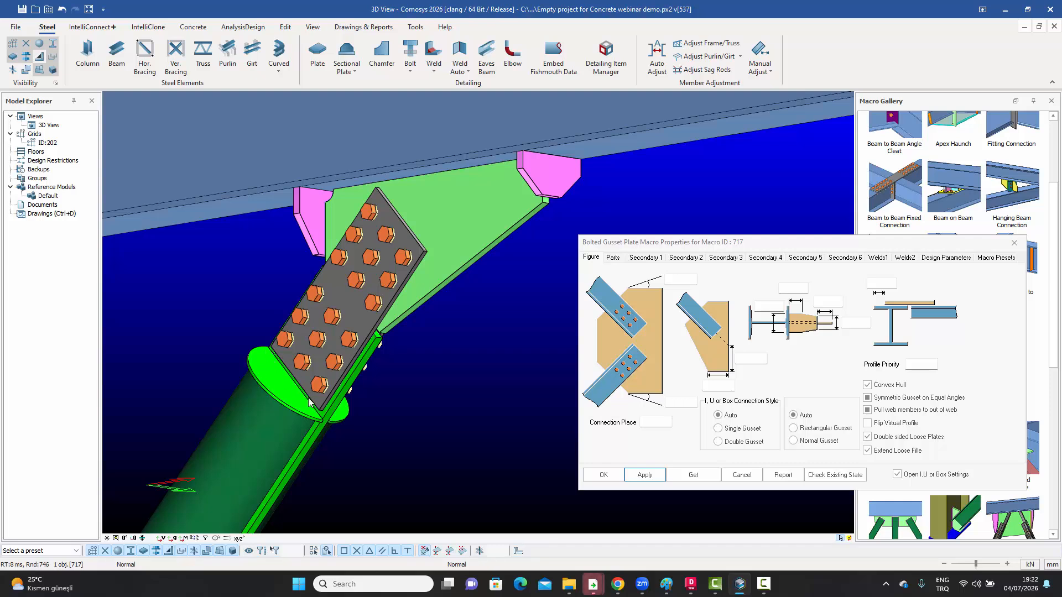
pyautogui.moveTo(310, 402); pyautogui.dragTo(340, 399, button='middle')
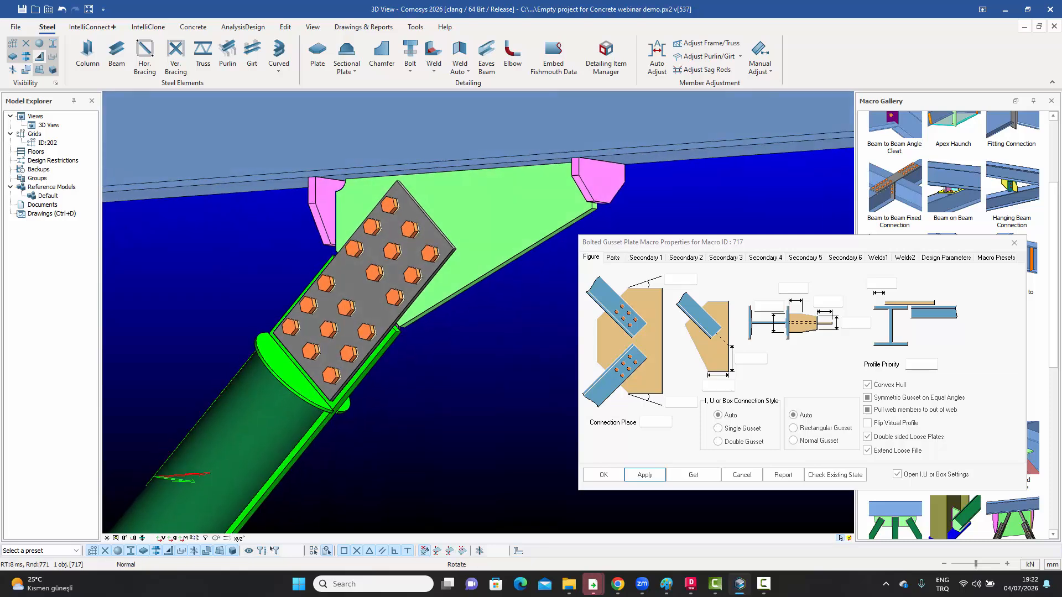
pyautogui.rightClick(334, 390)
pyautogui.click(366, 94)
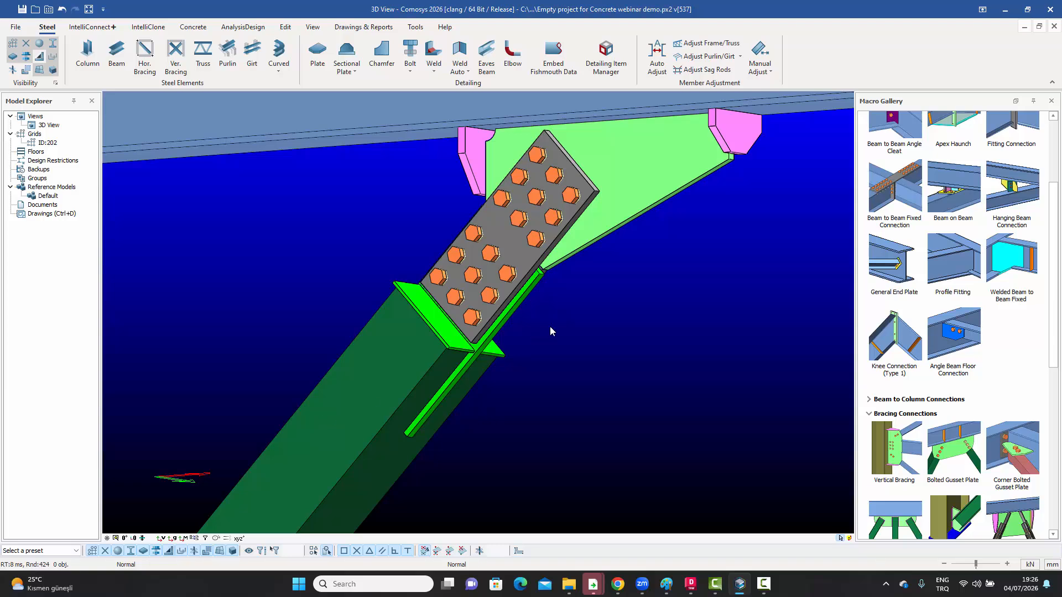
# Step: Turn off Extend Loose Fille in the box-section brace's Bolted Gusset Plate macro and apply the change
pyautogui.moveTo(550, 327)
pyautogui.mouseDown(button='middle')
pyautogui.moveTo(530, 342)
pyautogui.moveTo(454, 350)
pyautogui.moveTo(360, 344)
pyautogui.moveTo(541, 340)
pyautogui.mouseUp(button='middle')
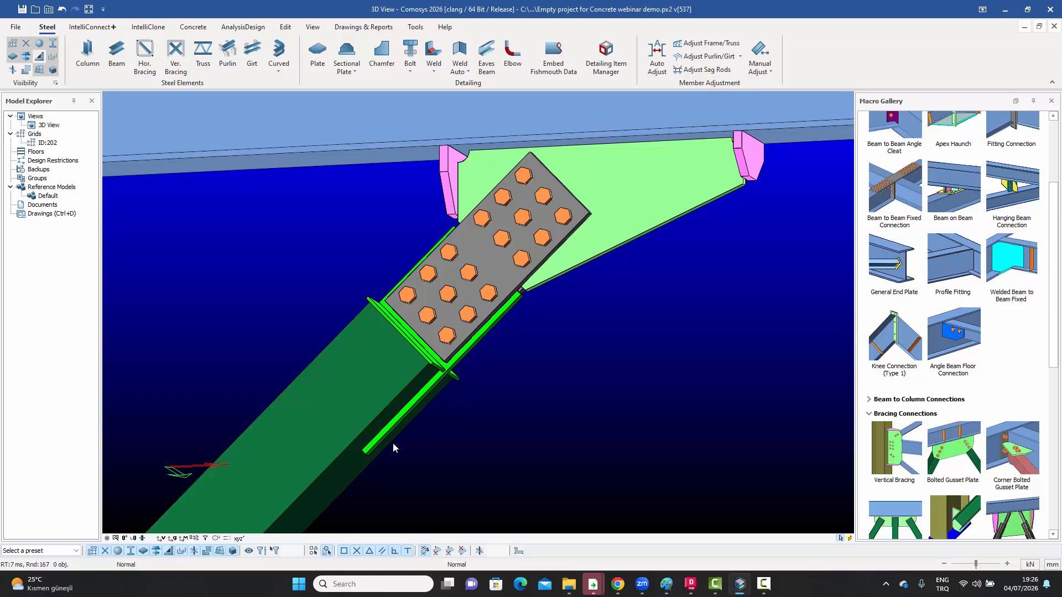
pyautogui.moveTo(469, 381); pyautogui.dragTo(451, 382, button='middle')
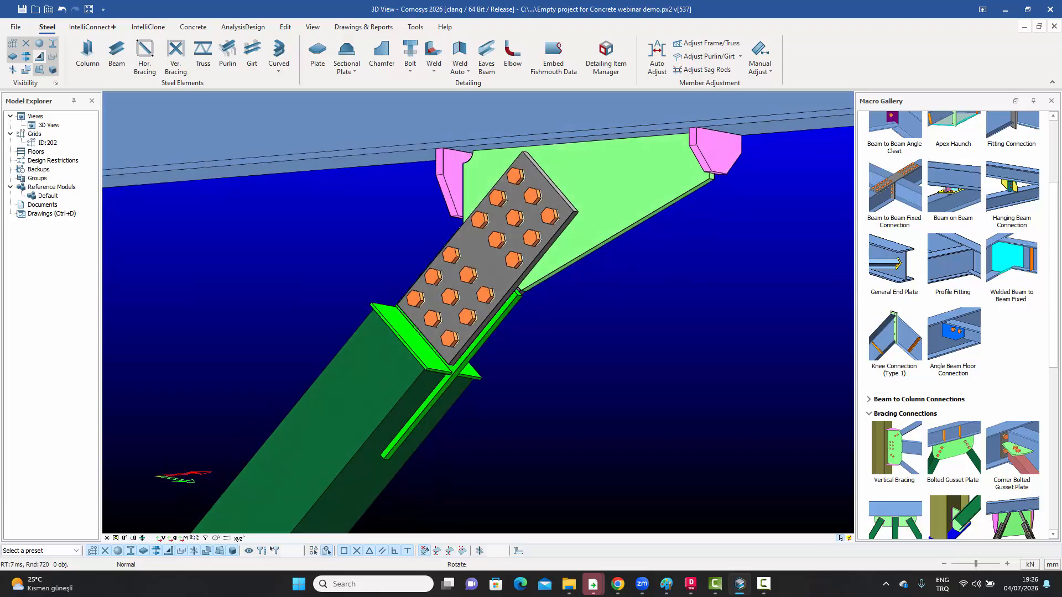
pyautogui.click(466, 285)
pyautogui.doubleClick(466, 283)
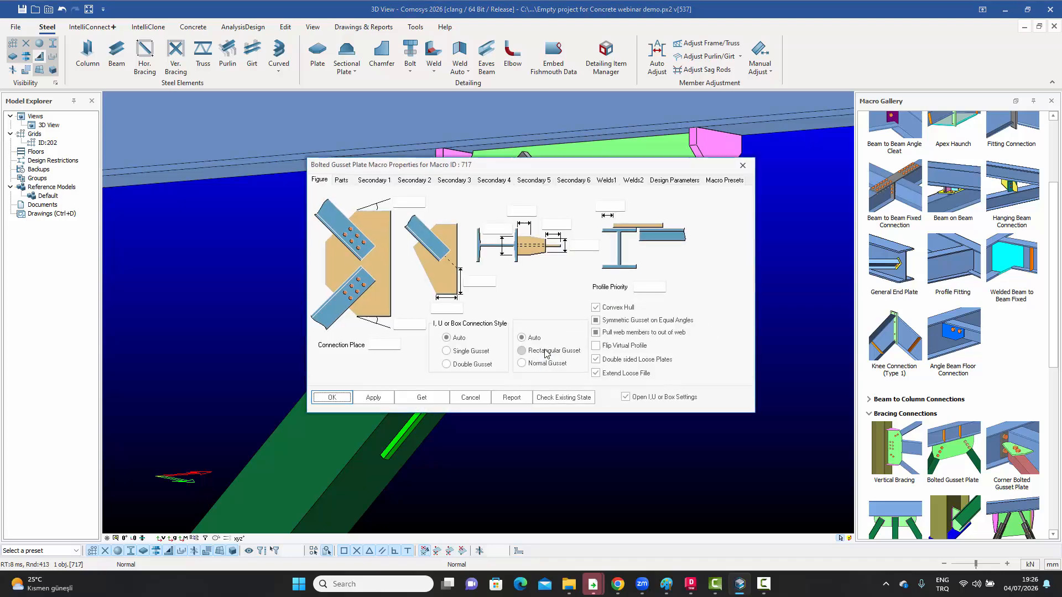
pyautogui.moveTo(493, 165); pyautogui.dragTo(757, 243)
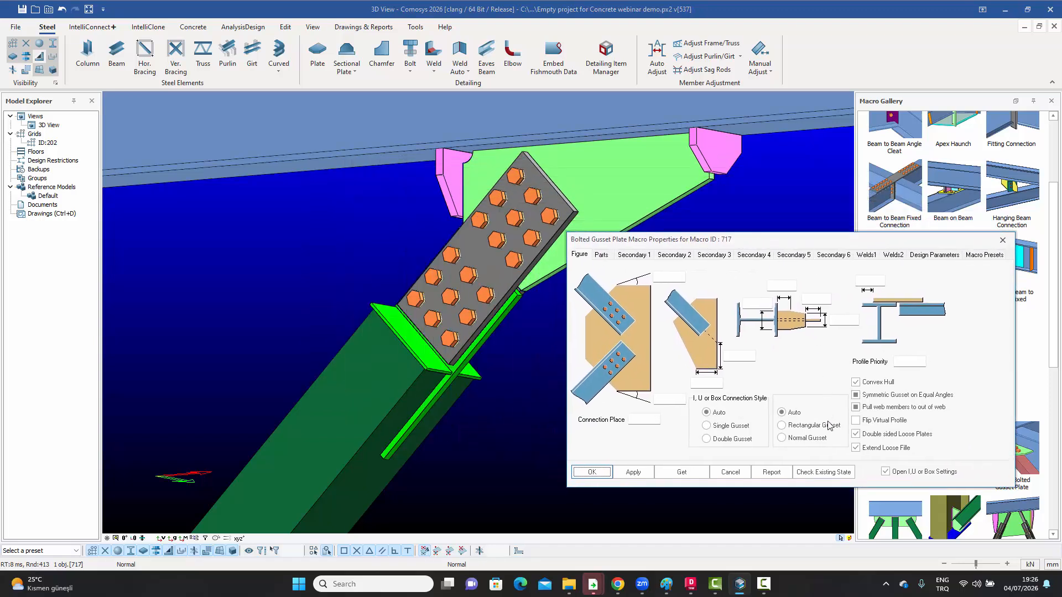
pyautogui.click(858, 449)
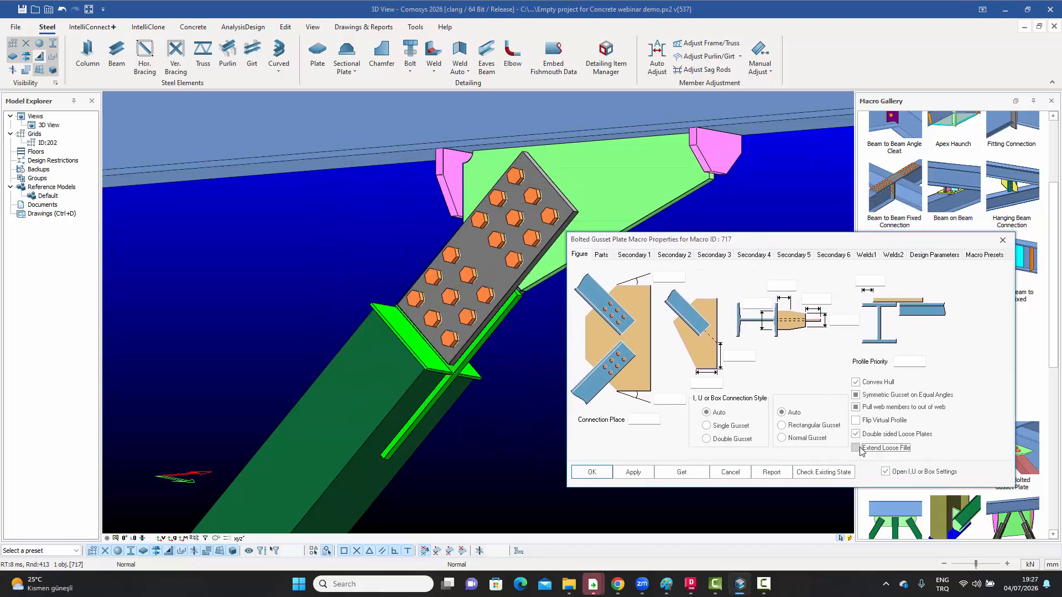
pyautogui.click(633, 471)
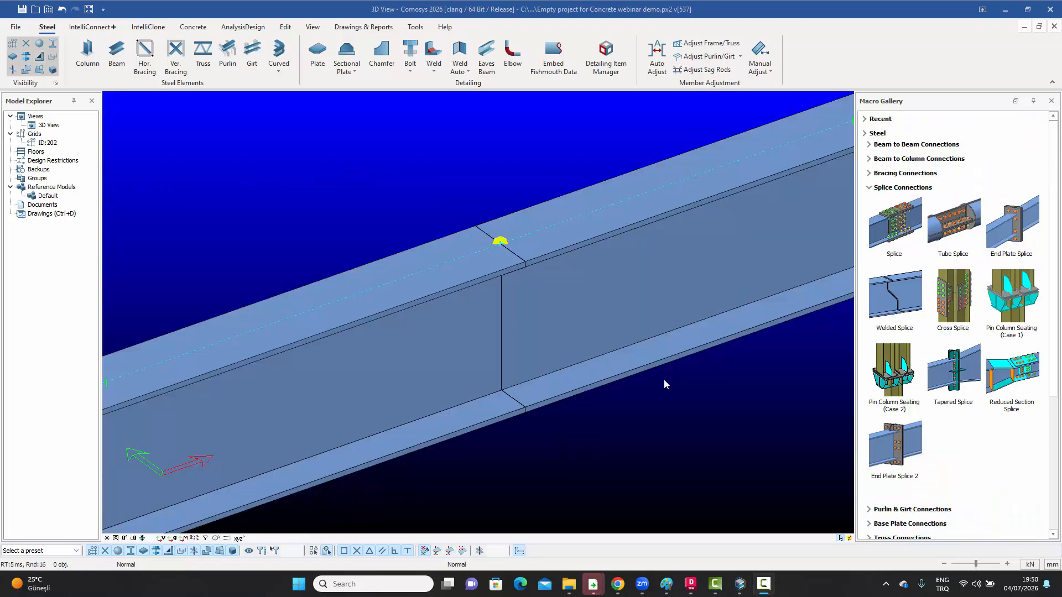
# Step: Join the two collinear I-beams with the End Plate Splice 2 macro
pyautogui.moveTo(626, 378); pyautogui.dragTo(646, 374, button='middle')
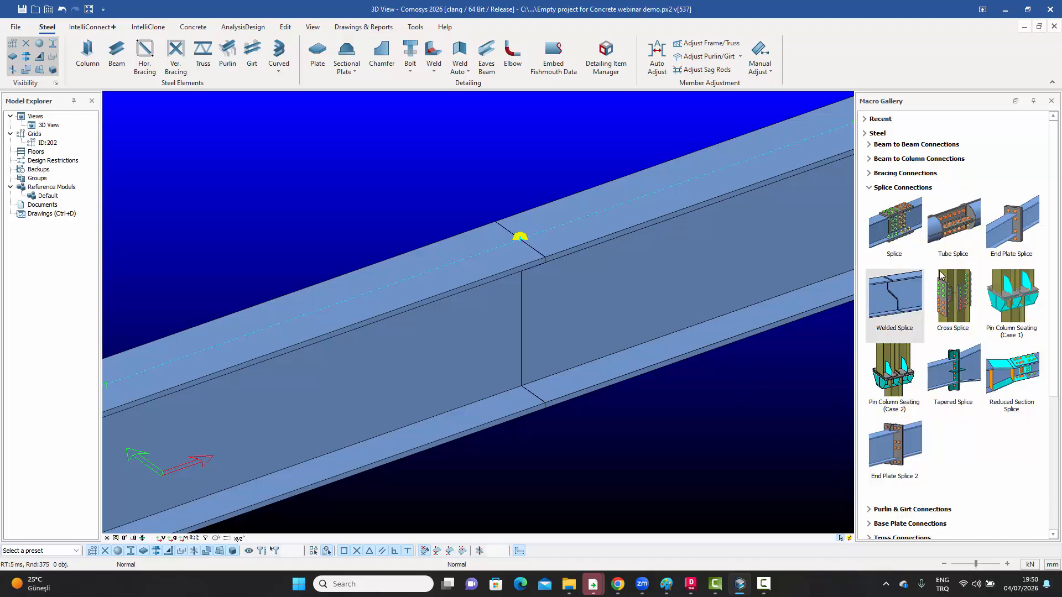
pyautogui.click(897, 441)
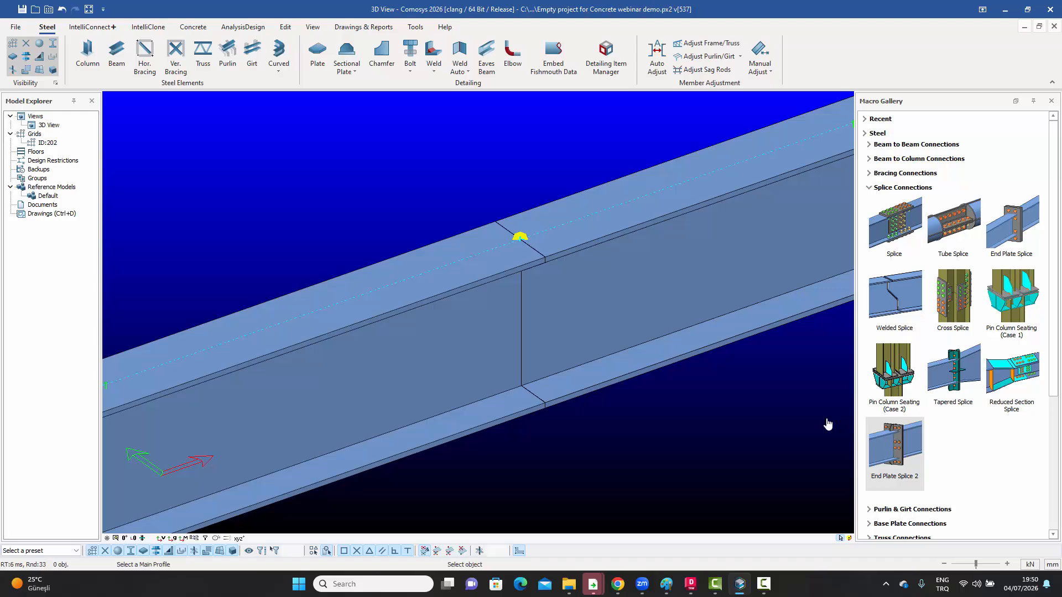
pyautogui.click(485, 355)
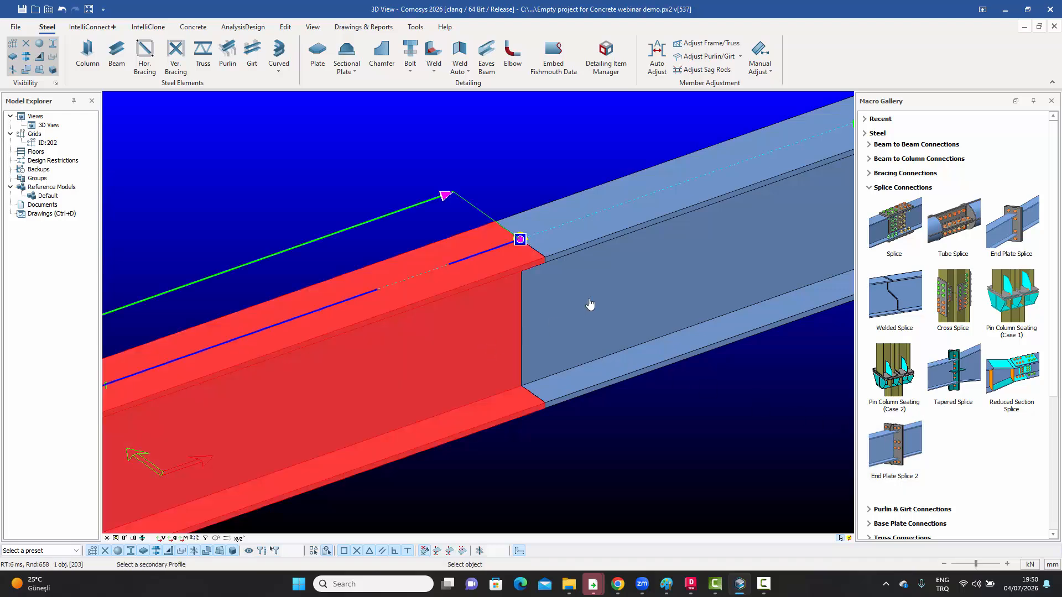
pyautogui.click(590, 306)
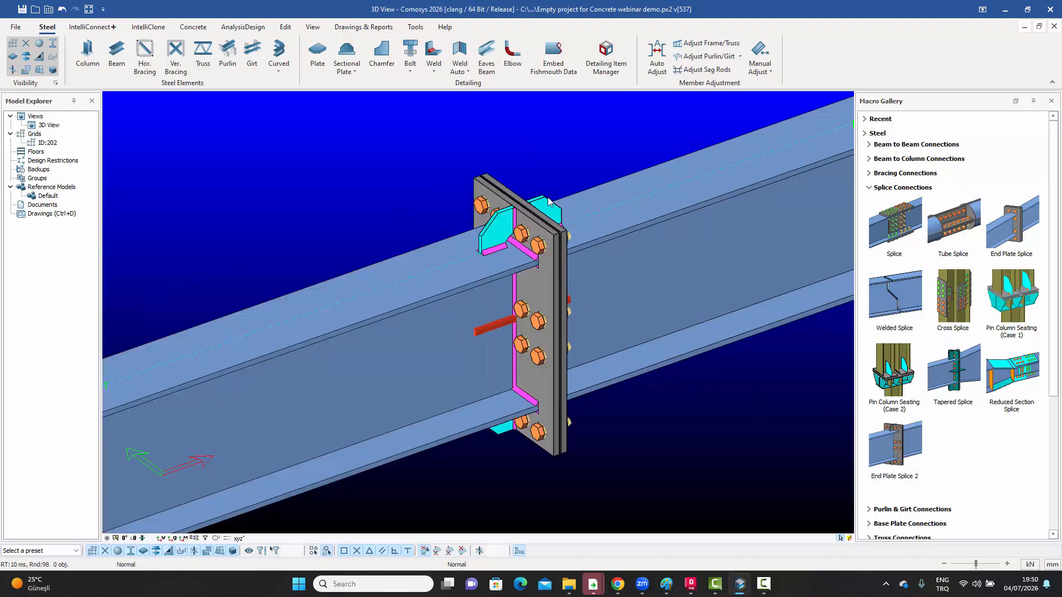
# Step: Examine the I-beam splice's stiffeners and bolts and the thin shim plates between its two end plates
pyautogui.moveTo(549, 198); pyautogui.dragTo(555, 197, button='middle')
pyautogui.click(404, 232)
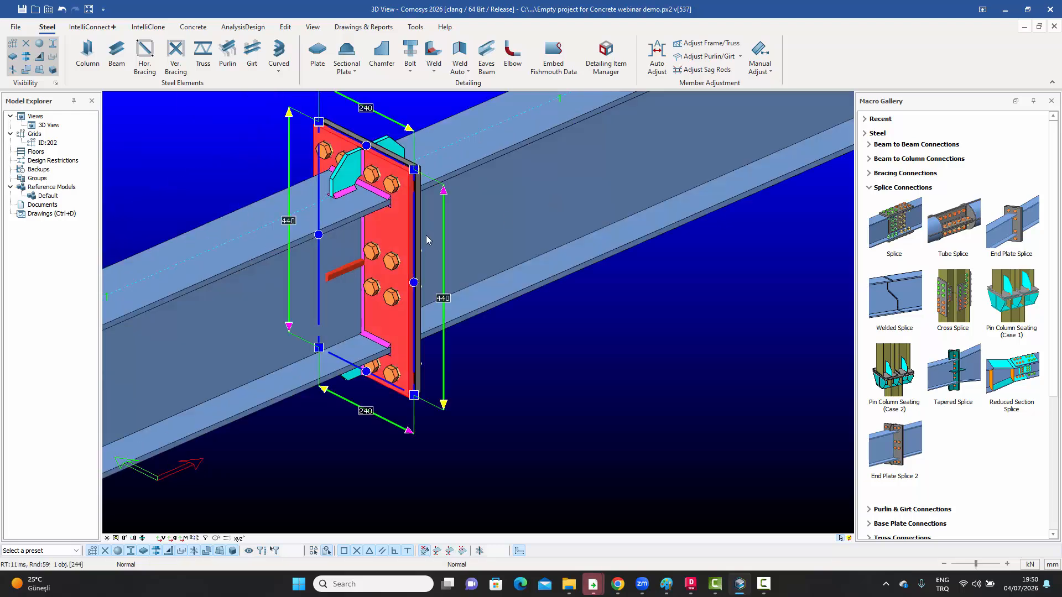
pyautogui.moveTo(516, 323); pyautogui.dragTo(599, 406, button='middle')
pyautogui.press('Escape')
pyautogui.moveTo(526, 348); pyautogui.dragTo(559, 300, button='middle')
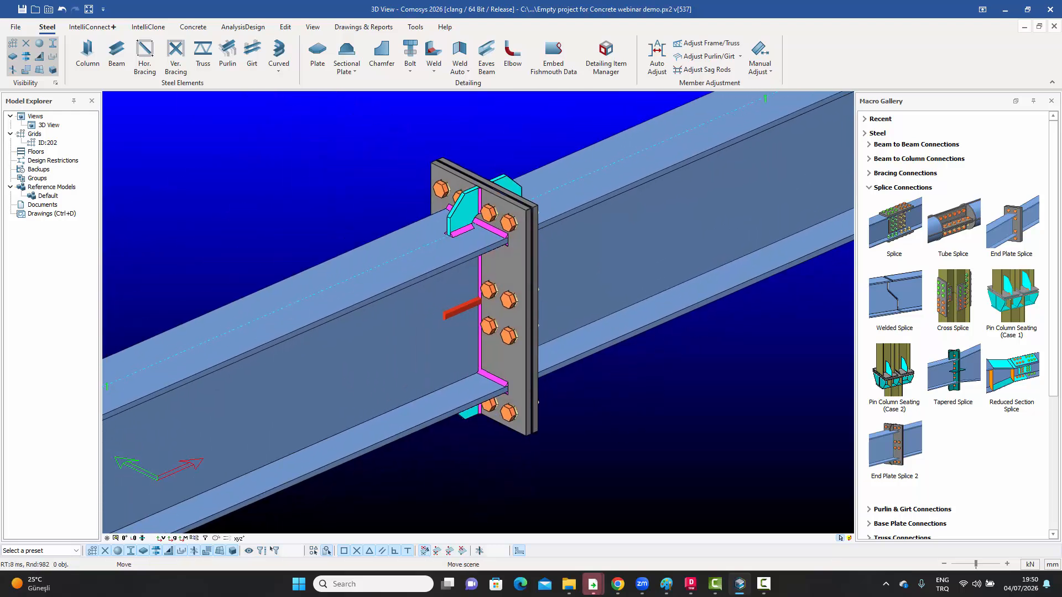
pyautogui.scroll(5, 526, 205)
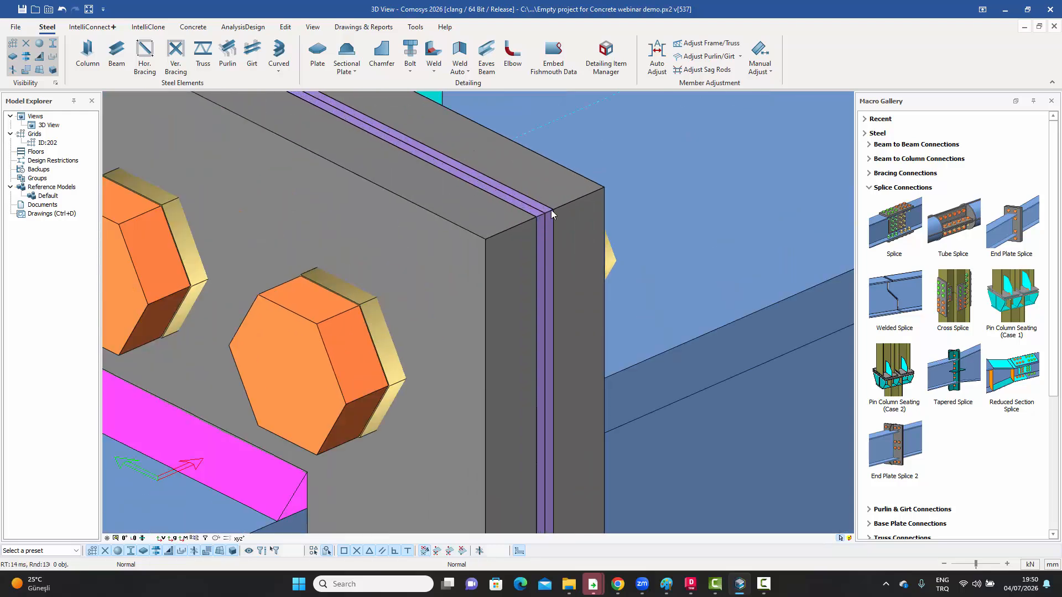
pyautogui.scroll(-5, 549, 212)
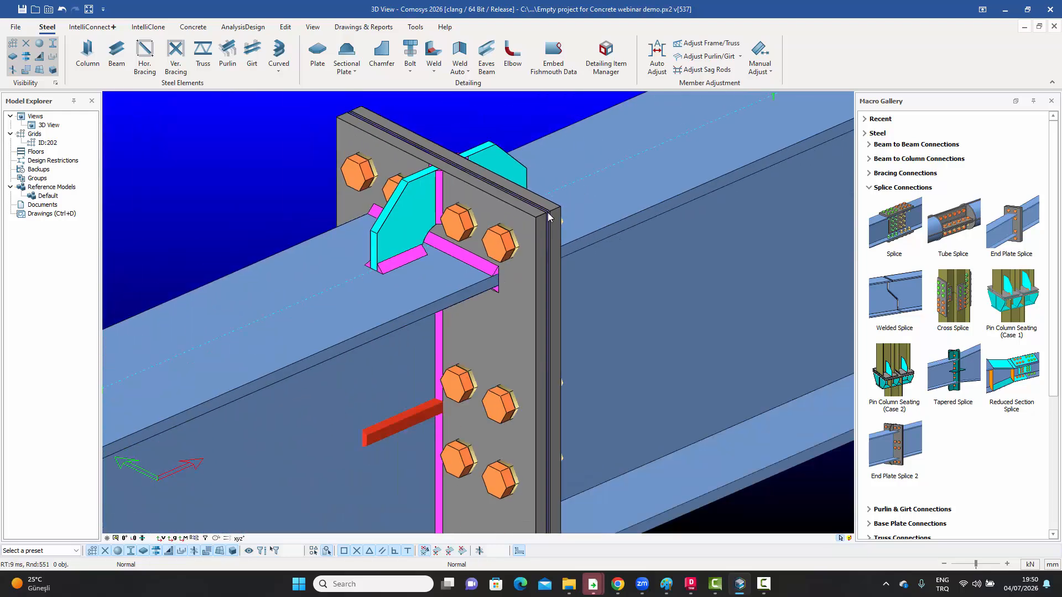
pyautogui.scroll(-3, 543, 232)
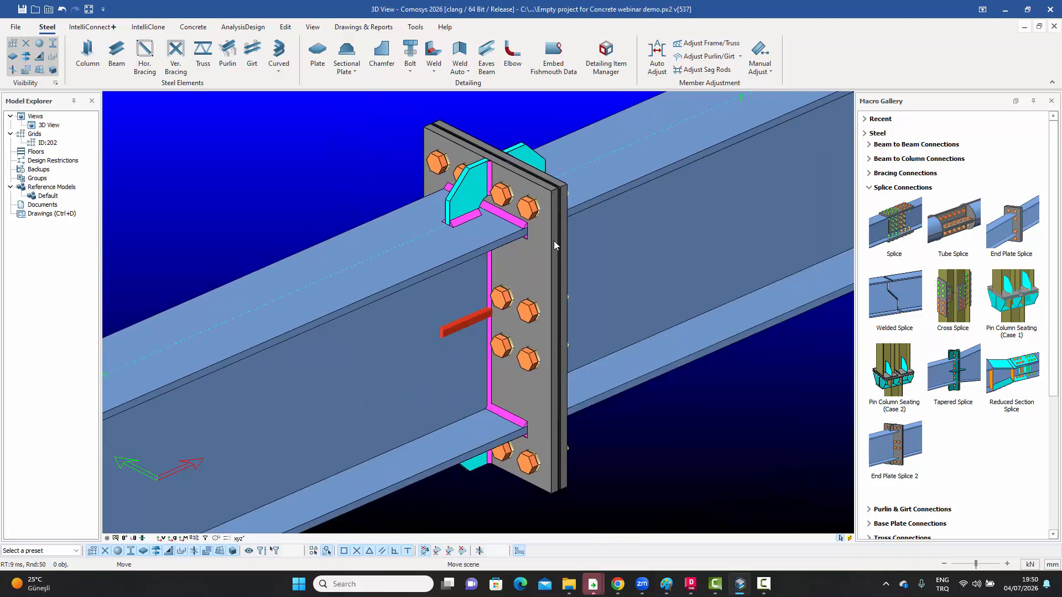
# Step: Open the I-beam splice's macro properties at the plate and shim settings, keeping the joint in view
pyautogui.click(540, 264)
pyautogui.moveTo(551, 270); pyautogui.dragTo(521, 278, button='middle')
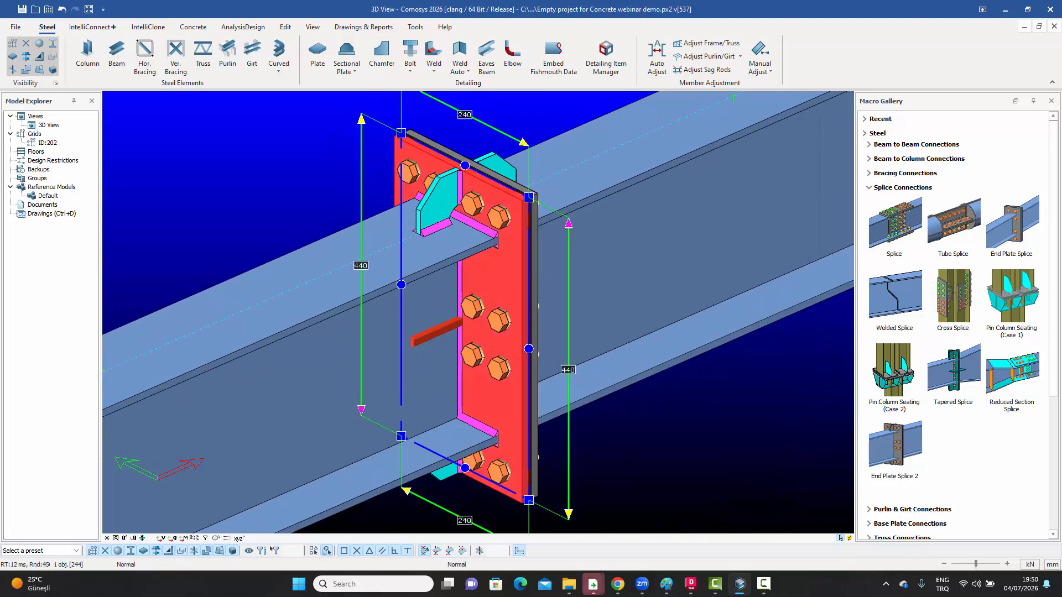
pyautogui.doubleClick(536, 270)
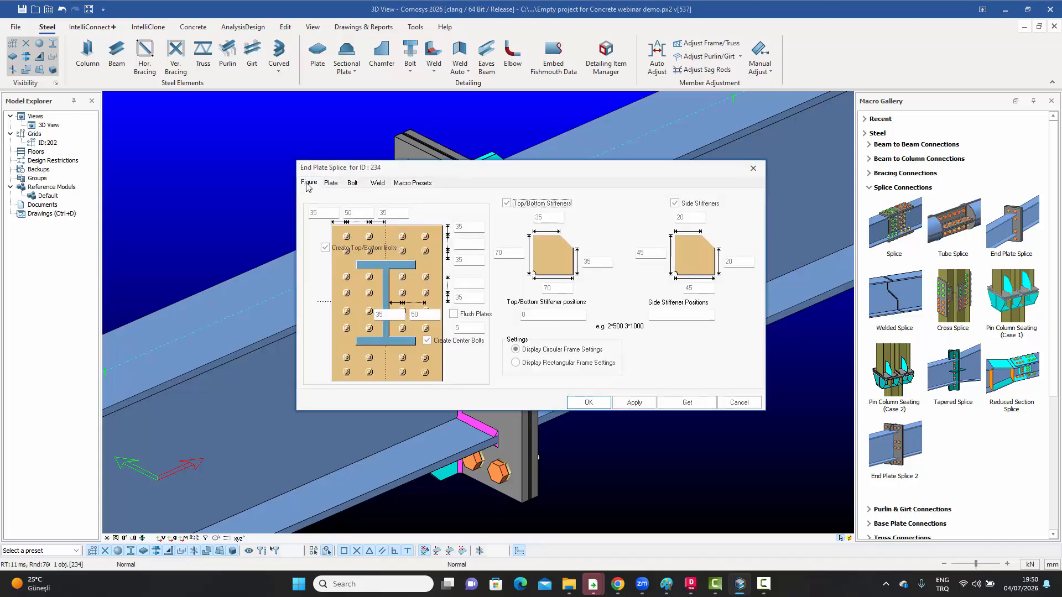
pyautogui.click(331, 184)
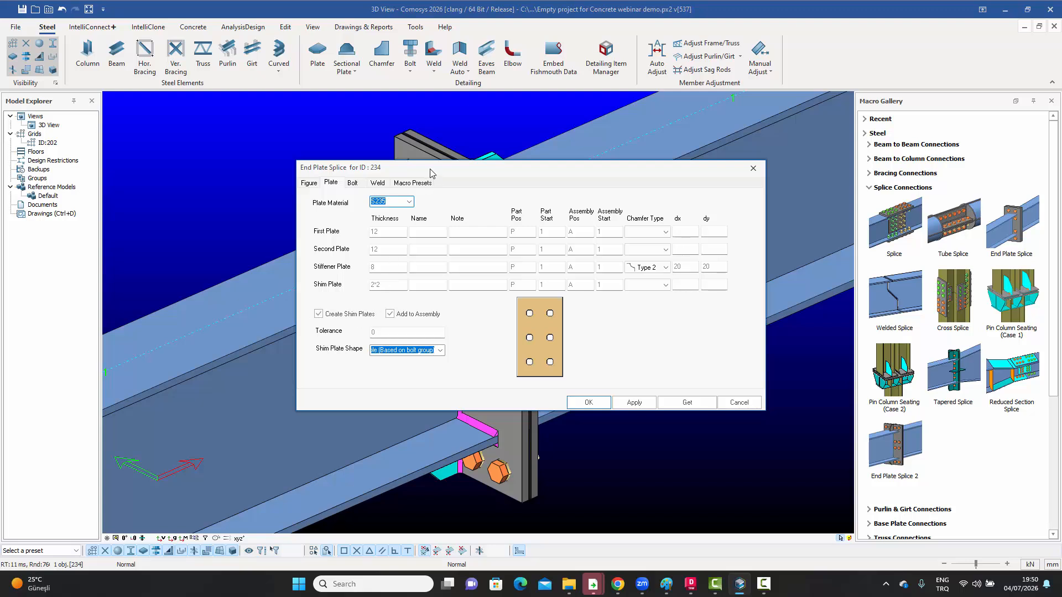
pyautogui.moveTo(430, 168); pyautogui.dragTo(757, 182)
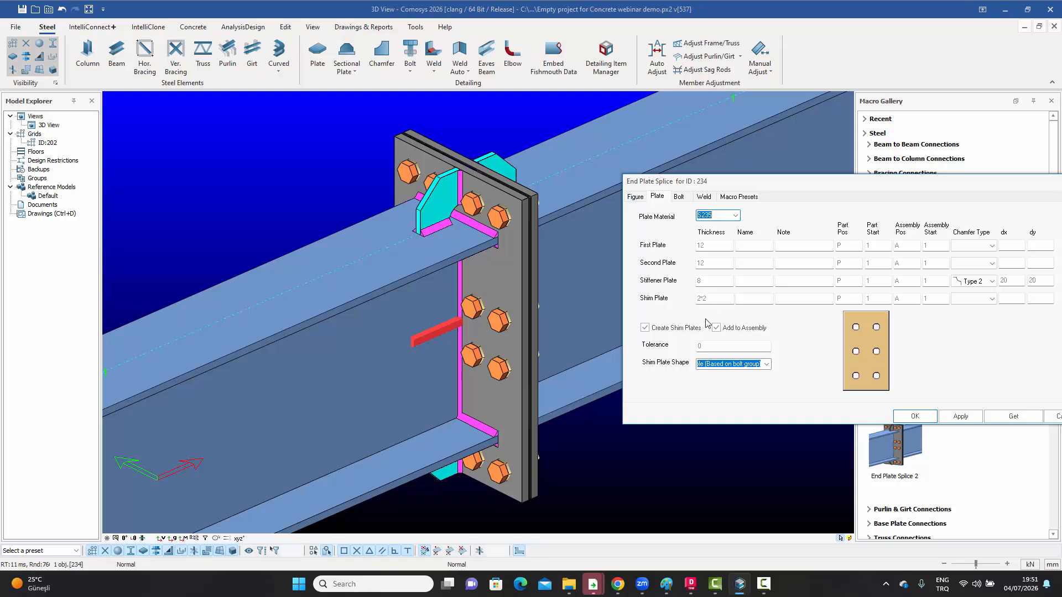
# Step: Try the Horizontal Slots (Finger) and Horizontal Slots (Reversed) shim plate shapes, and return to Simple (Based on bolt group)
pyautogui.click(767, 364)
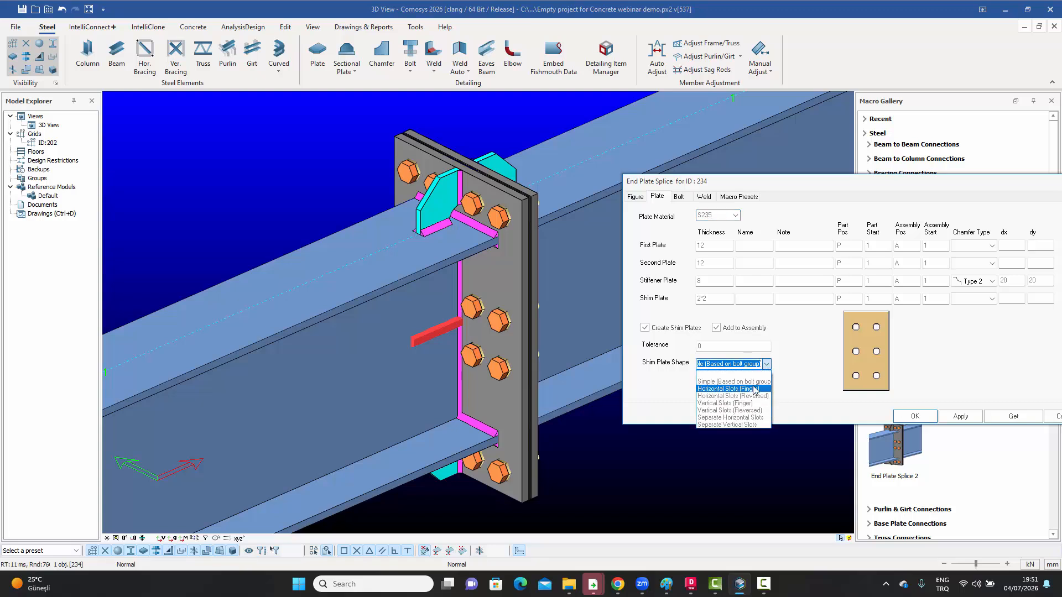
pyautogui.click(754, 388)
pyautogui.click(768, 365)
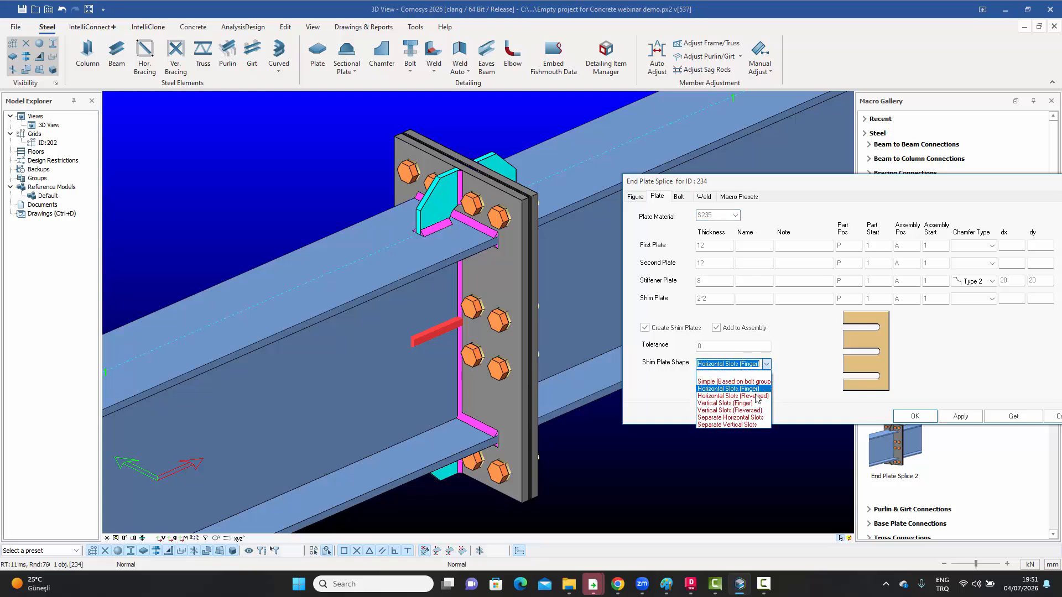
pyautogui.click(756, 399)
pyautogui.click(768, 365)
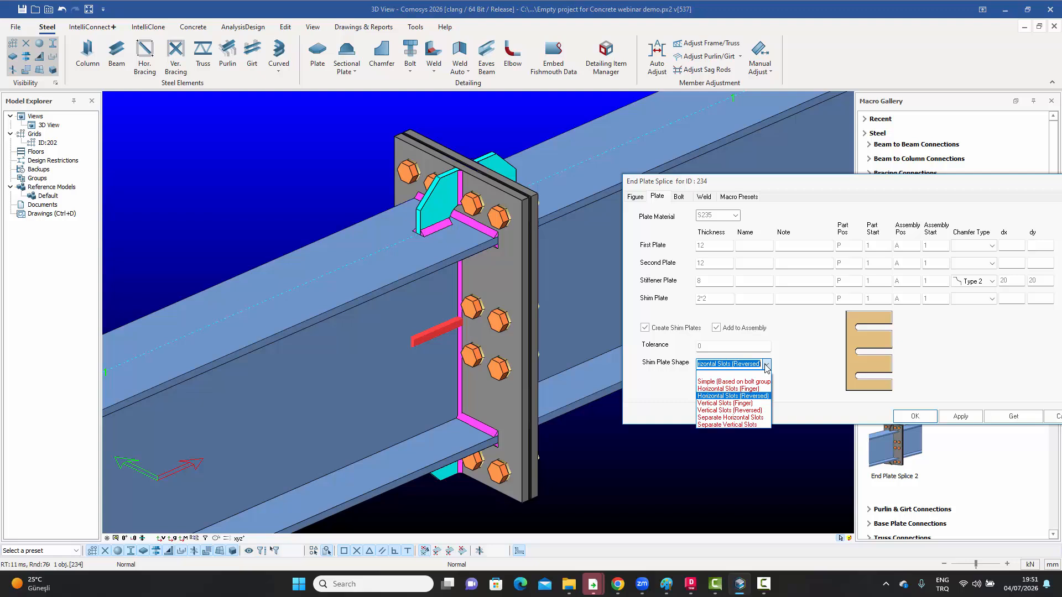
pyautogui.click(739, 382)
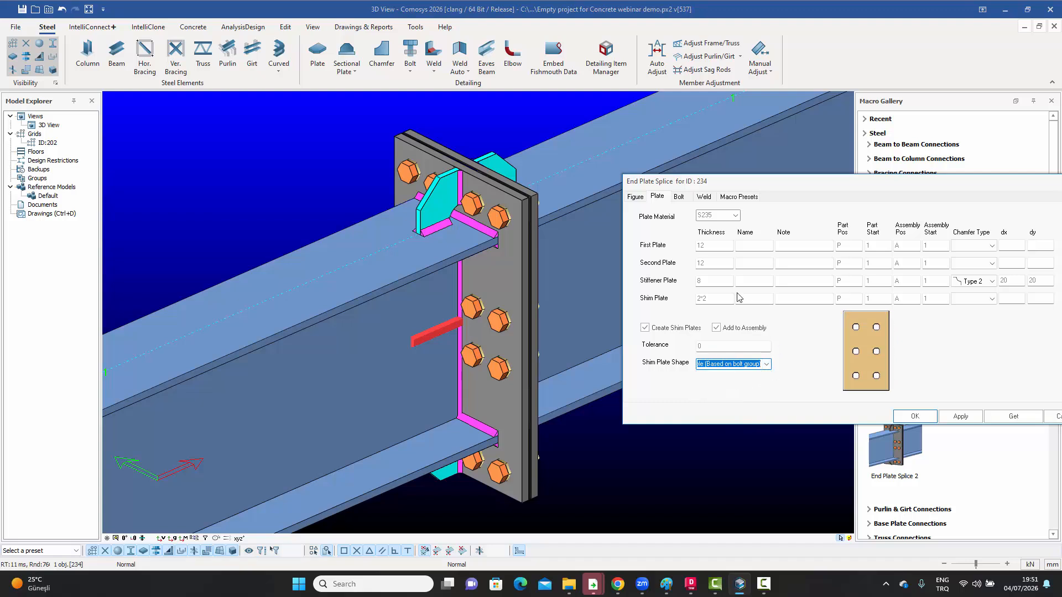
# Step: Enable Flush Plates in the I-beam splice's figure settings and apply the change
pyautogui.click(636, 198)
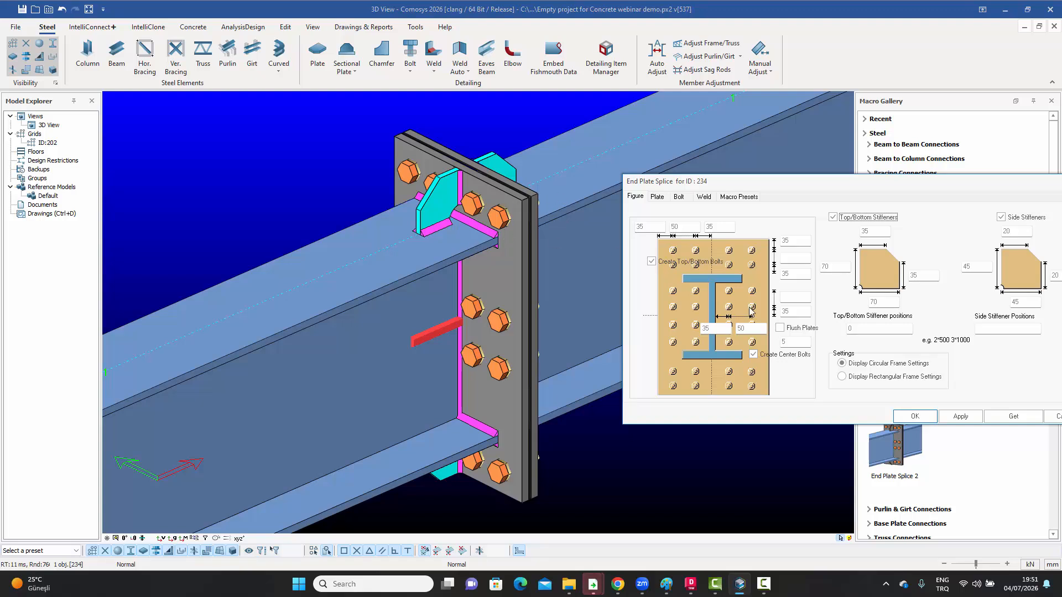
pyautogui.click(780, 328)
pyautogui.click(956, 418)
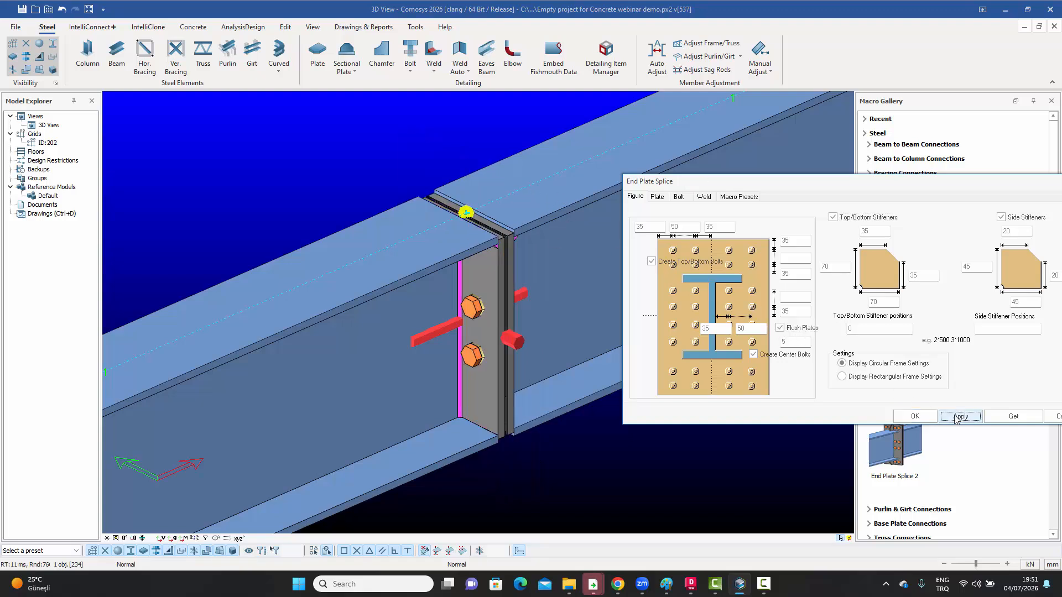
# Step: Examine how the flush end plates and shims sit between the I-beam flanges, and close the splice properties
pyautogui.scroll(5, 448, 248)
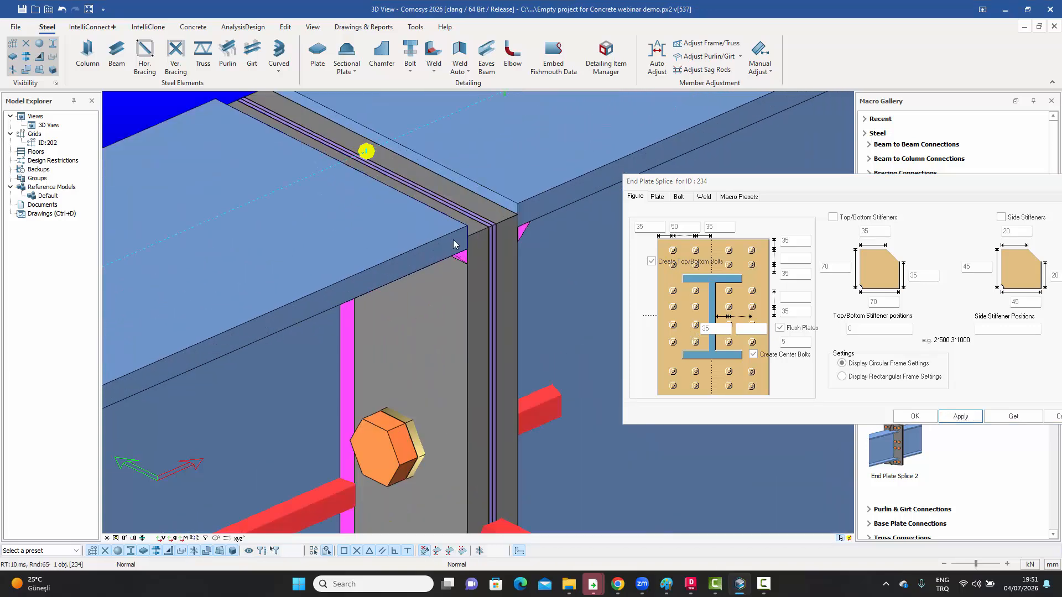
pyautogui.scroll(4, 451, 243)
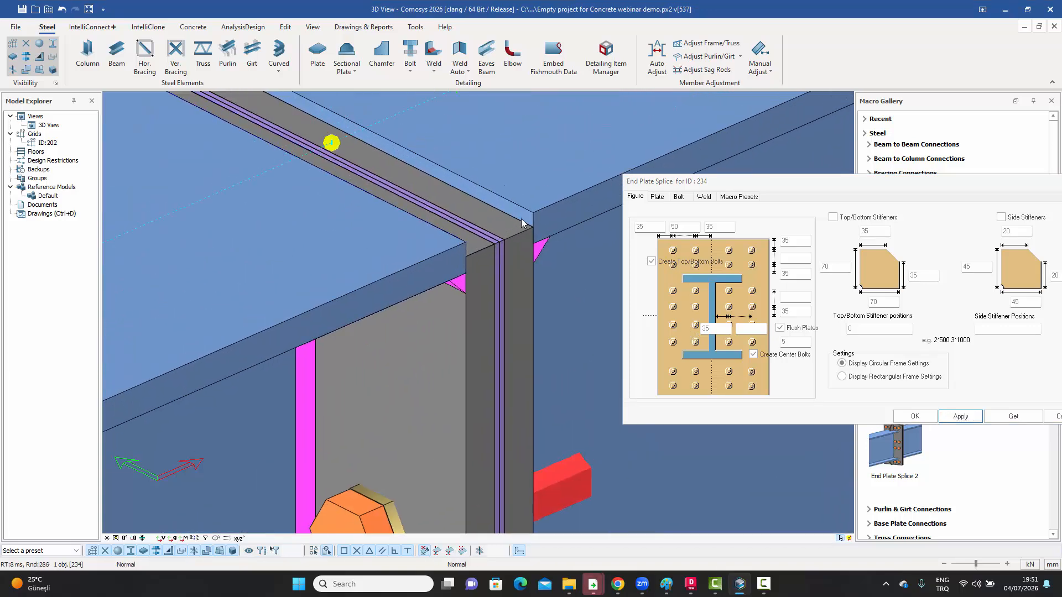
pyautogui.moveTo(521, 223); pyautogui.dragTo(472, 262, button='middle')
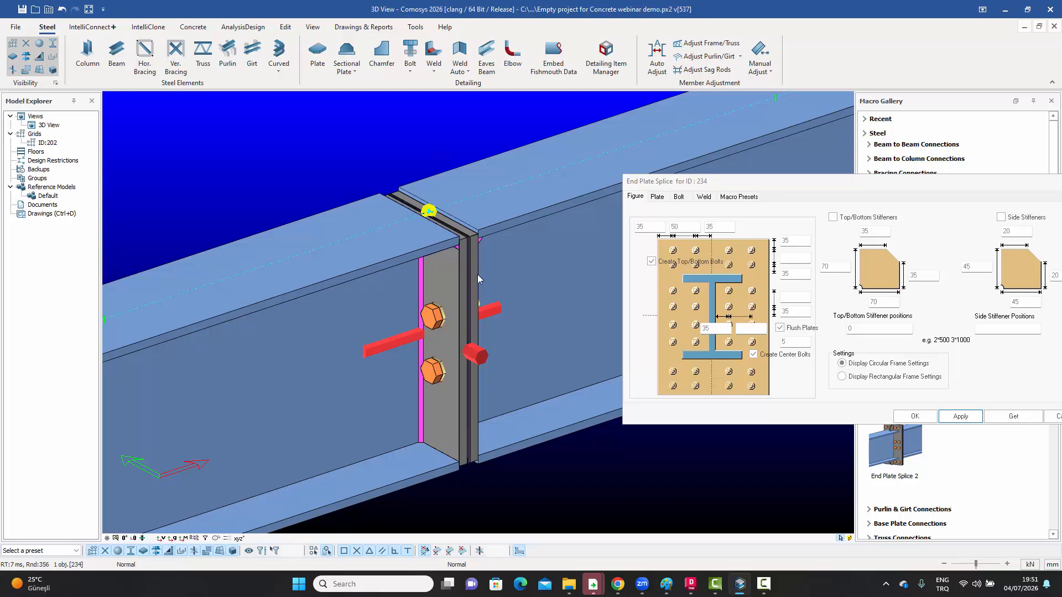
pyautogui.moveTo(477, 275); pyautogui.dragTo(457, 289, button='middle')
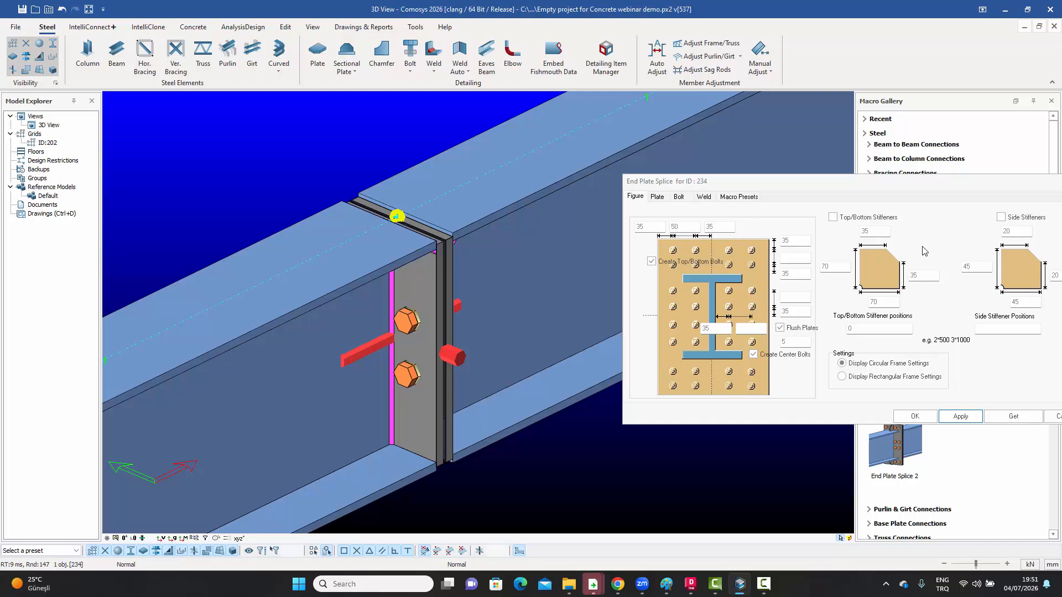
pyautogui.click(780, 328)
pyautogui.click(780, 328)
pyautogui.moveTo(843, 185); pyautogui.dragTo(838, 186)
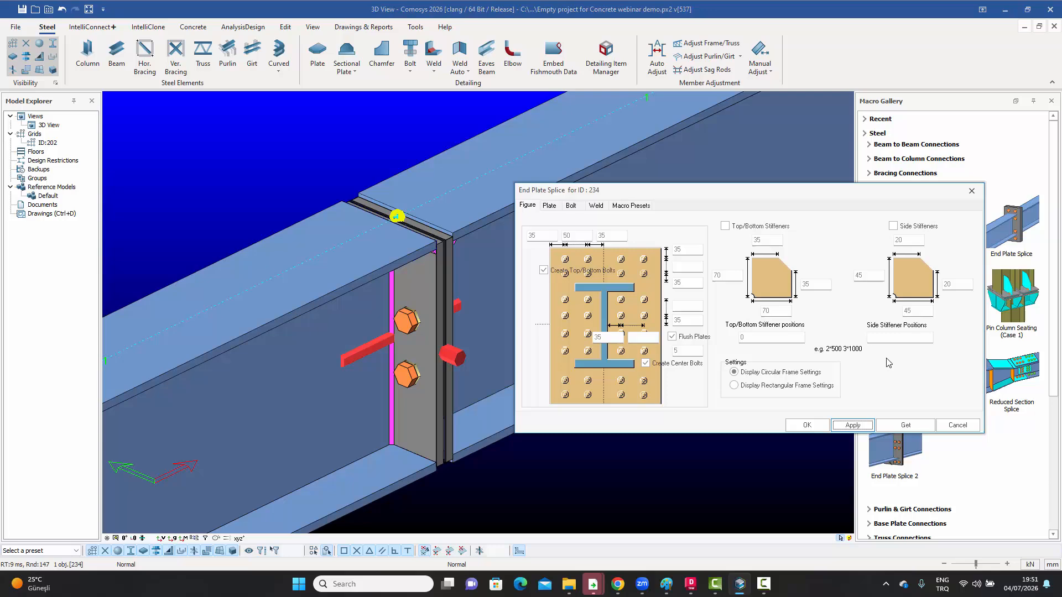
pyautogui.click(958, 425)
# Step: Join the two round tubes with the End Plate Splice 2 macro and inspect the shims between the circular plates
pyautogui.scroll(-5, 652, 361)
pyautogui.scroll(-2, 640, 360)
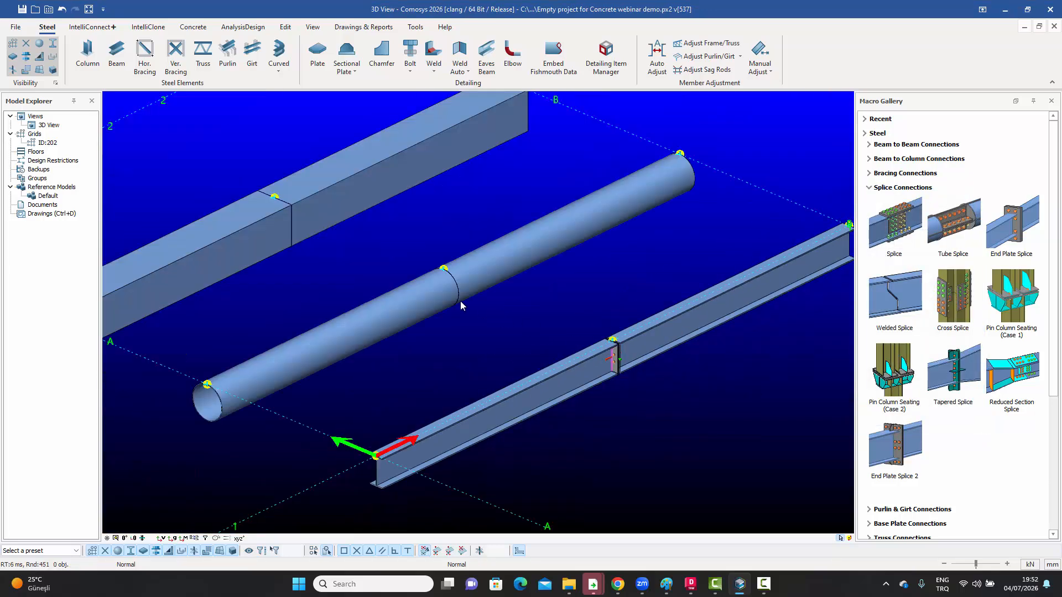
pyautogui.scroll(6, 460, 299)
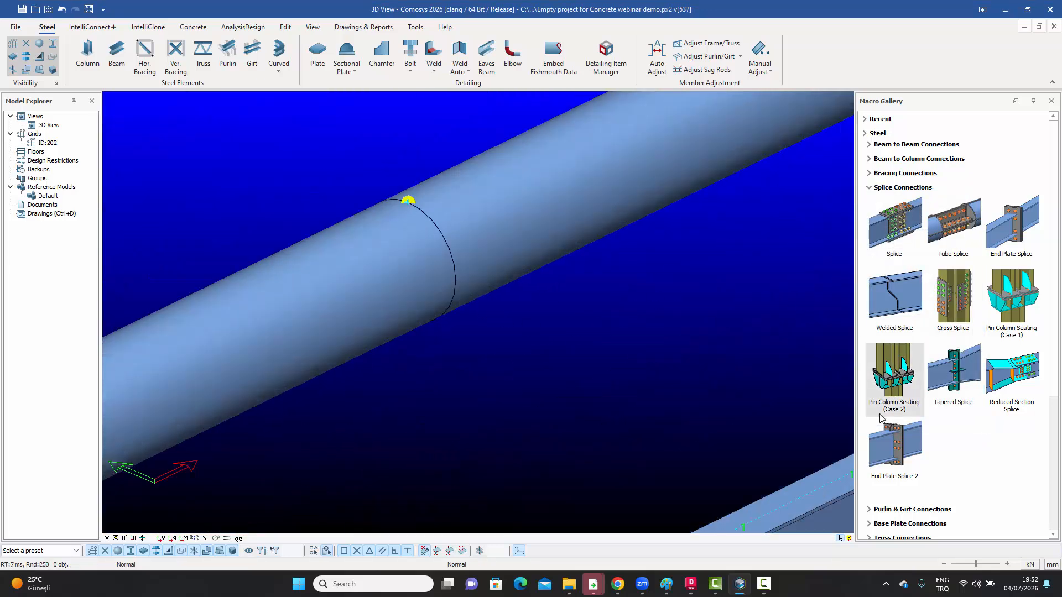
pyautogui.click(896, 445)
pyautogui.click(413, 275)
pyautogui.click(503, 242)
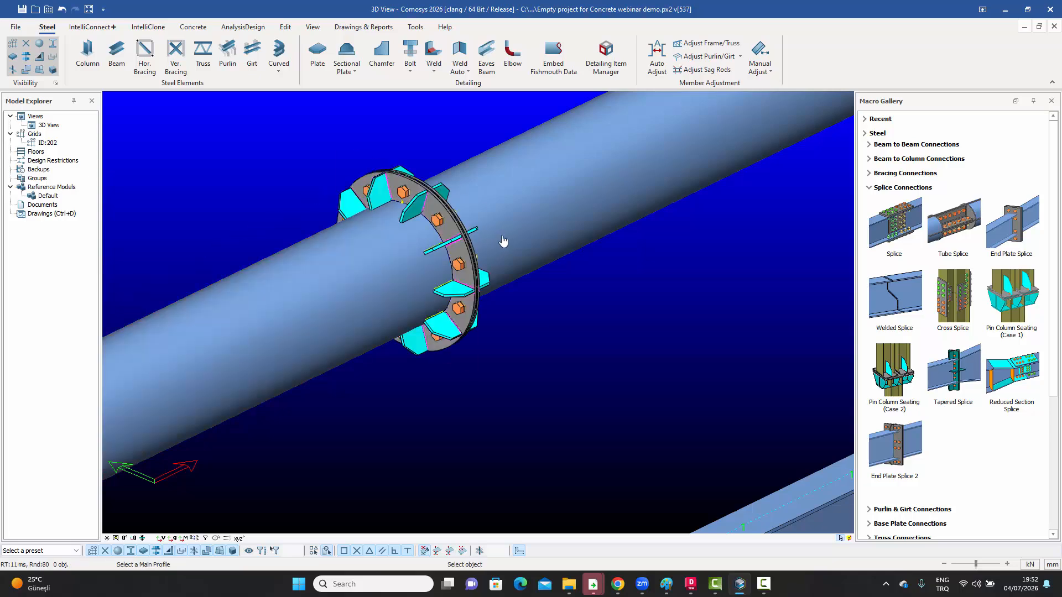
pyautogui.scroll(4, 460, 223)
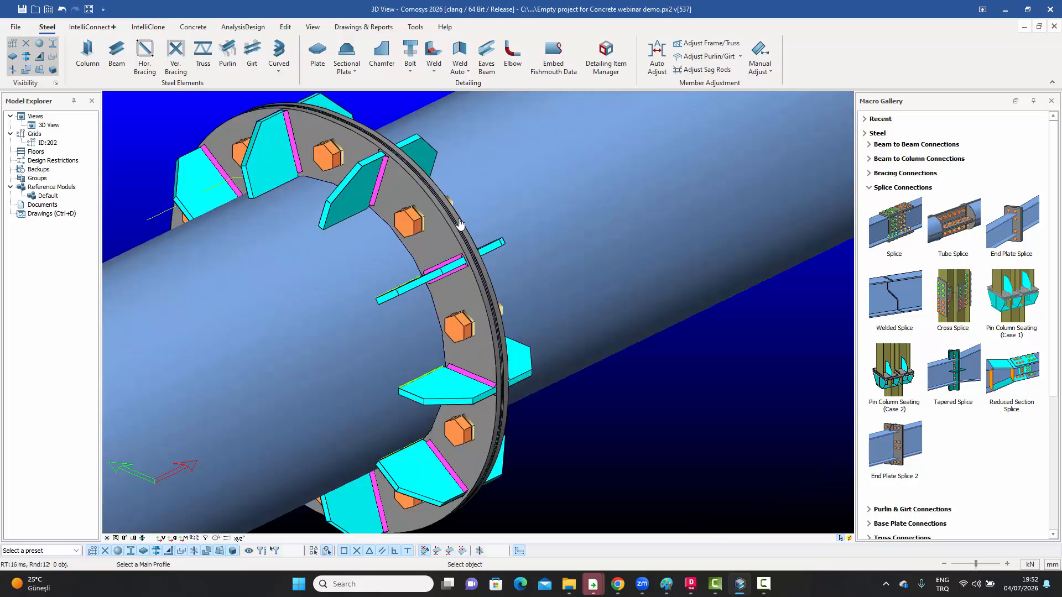
pyautogui.scroll(-4, 460, 224)
pyautogui.scroll(7, 454, 223)
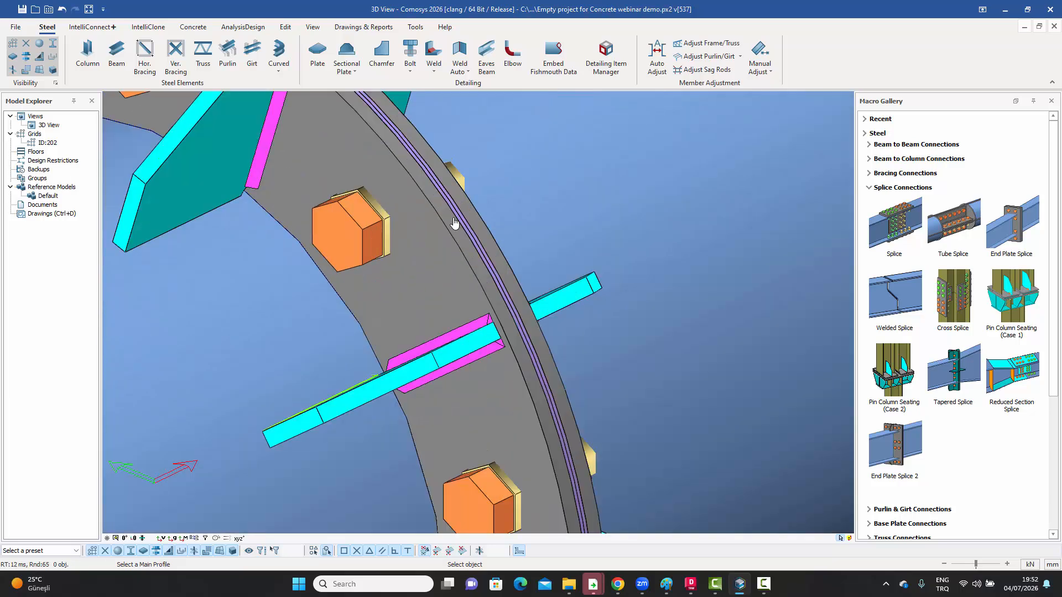
# Step: Review the whole round-tube splice with its stiffeners and shims, and end the splice command
pyautogui.scroll(2, 454, 222)
pyautogui.scroll(-8, 466, 220)
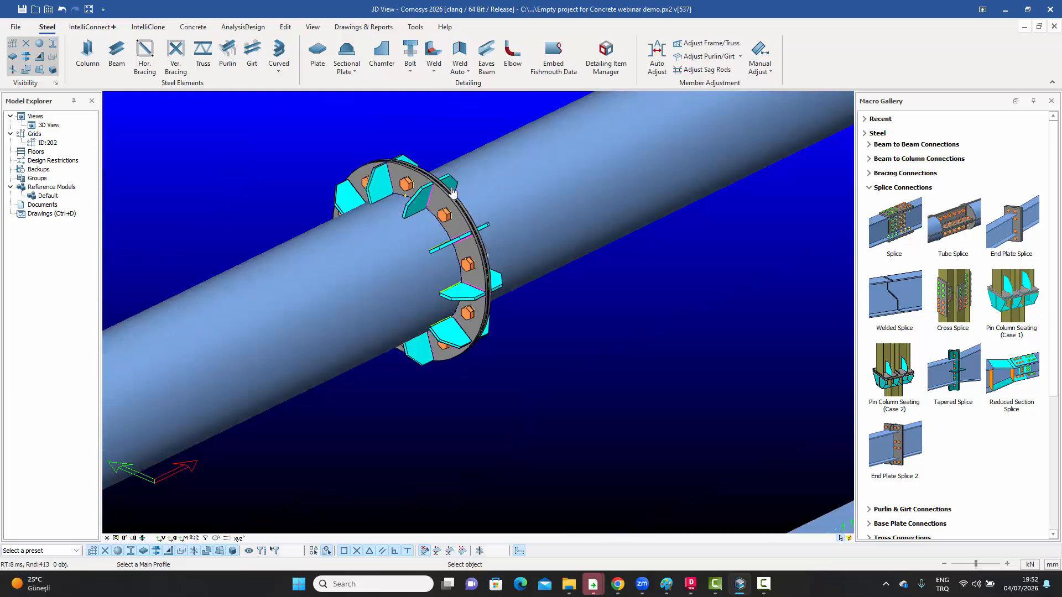
pyautogui.press('Escape')
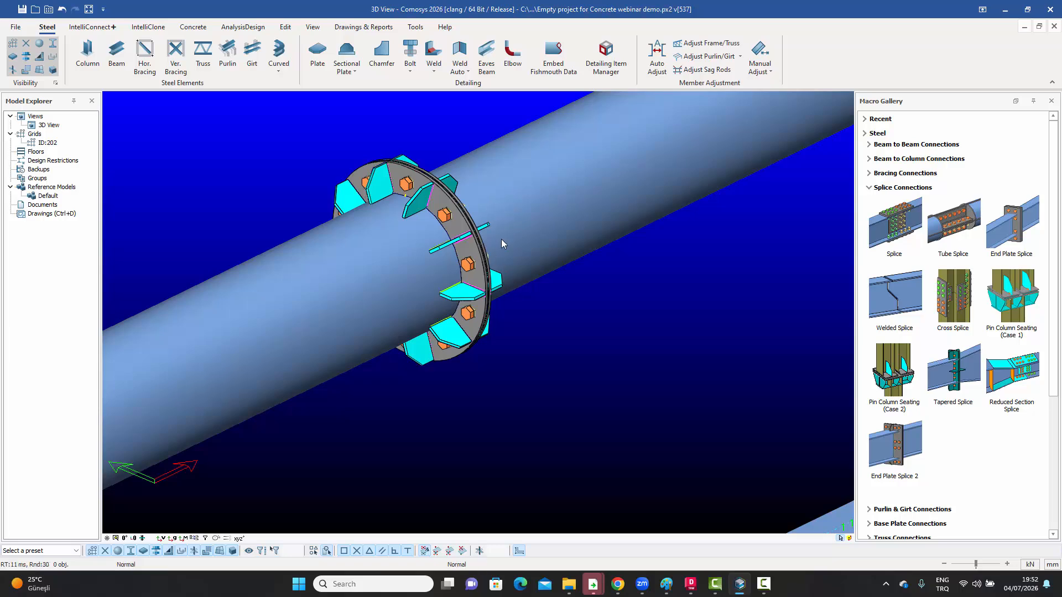
# Step: Join the two rectangular tubes end to end with the End Plate Splice 2 macro
pyautogui.scroll(-3, 468, 248)
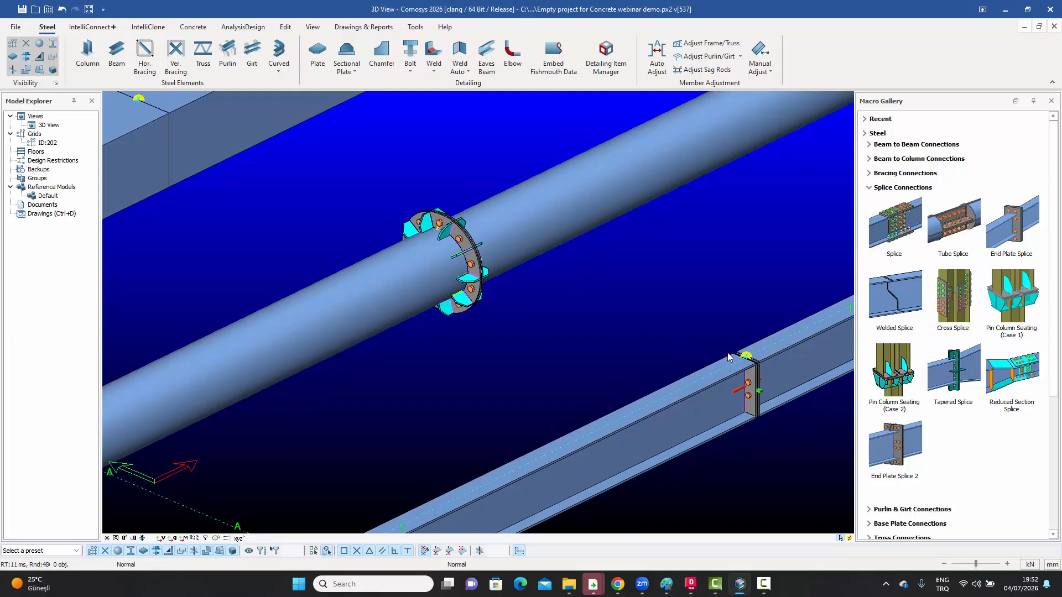
pyautogui.moveTo(533, 291); pyautogui.dragTo(555, 351, button='middle')
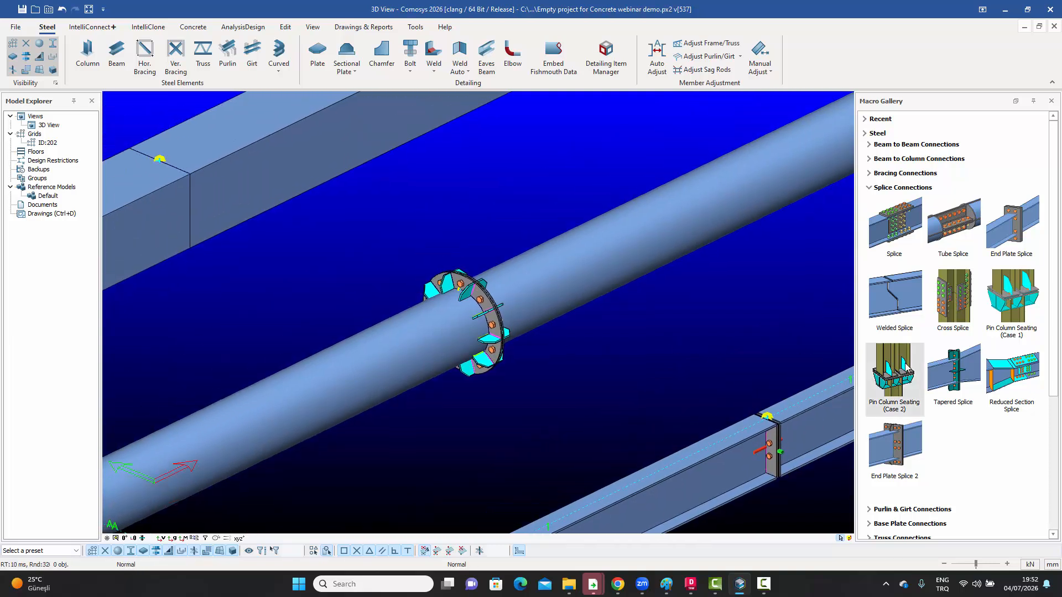
pyautogui.click(890, 448)
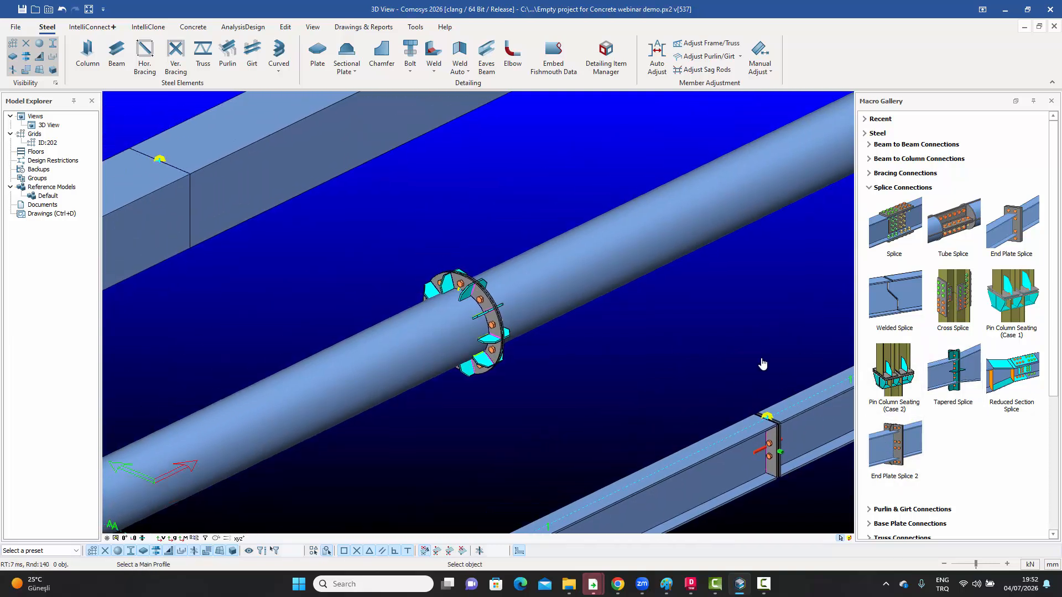
pyautogui.scroll(-3, 708, 332)
pyautogui.scroll(3, 396, 258)
pyautogui.scroll(2, 396, 255)
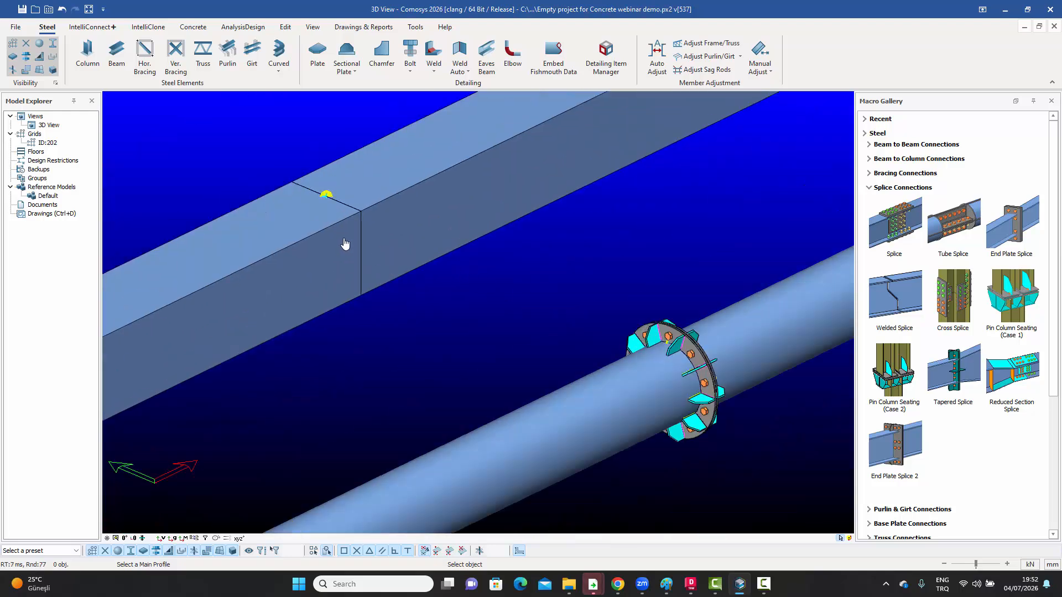
pyautogui.click(347, 244)
pyautogui.click(408, 215)
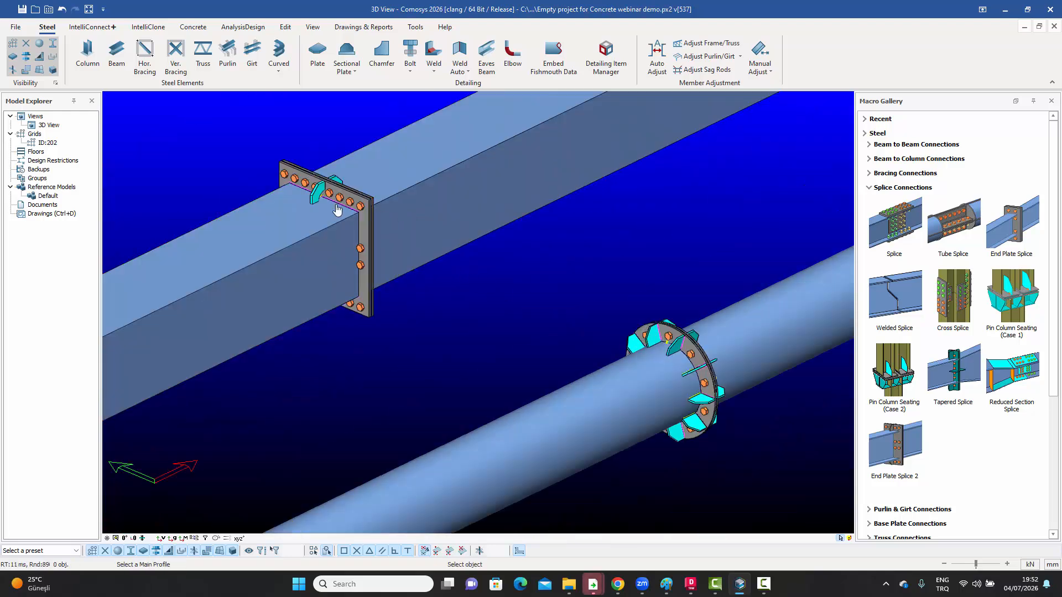
pyautogui.scroll(3, 340, 209)
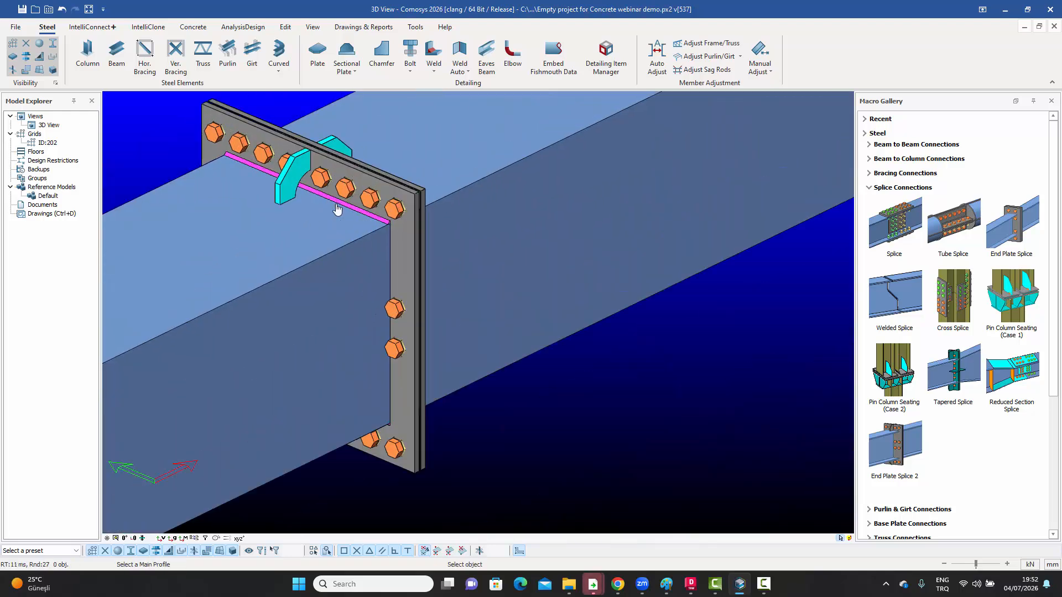
# Step: Enable Flush Plates in the rectangular tube splice's figure settings and apply the change
pyautogui.click(303, 167)
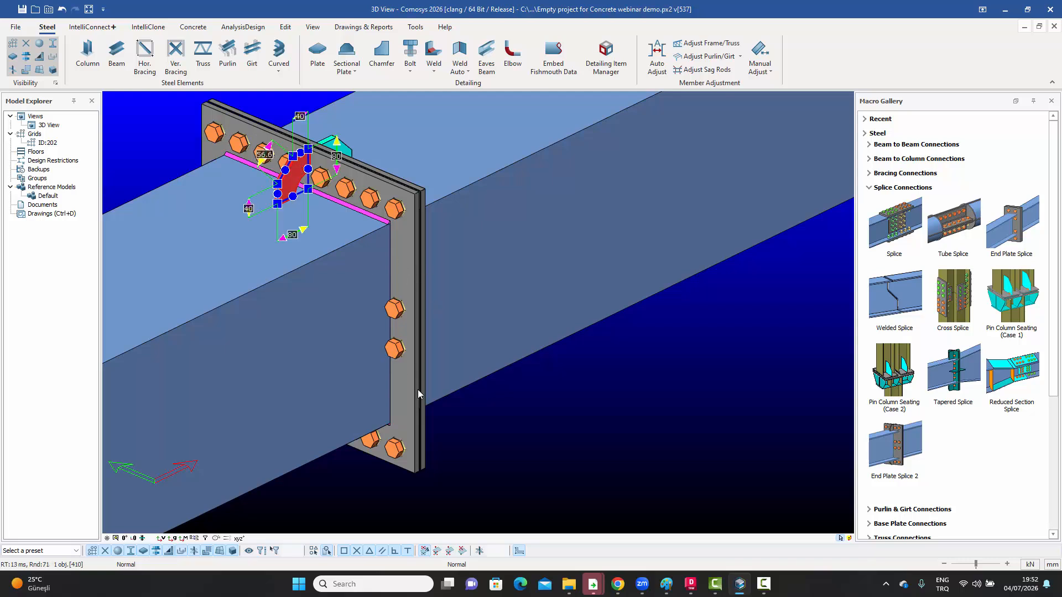
pyautogui.press('Escape')
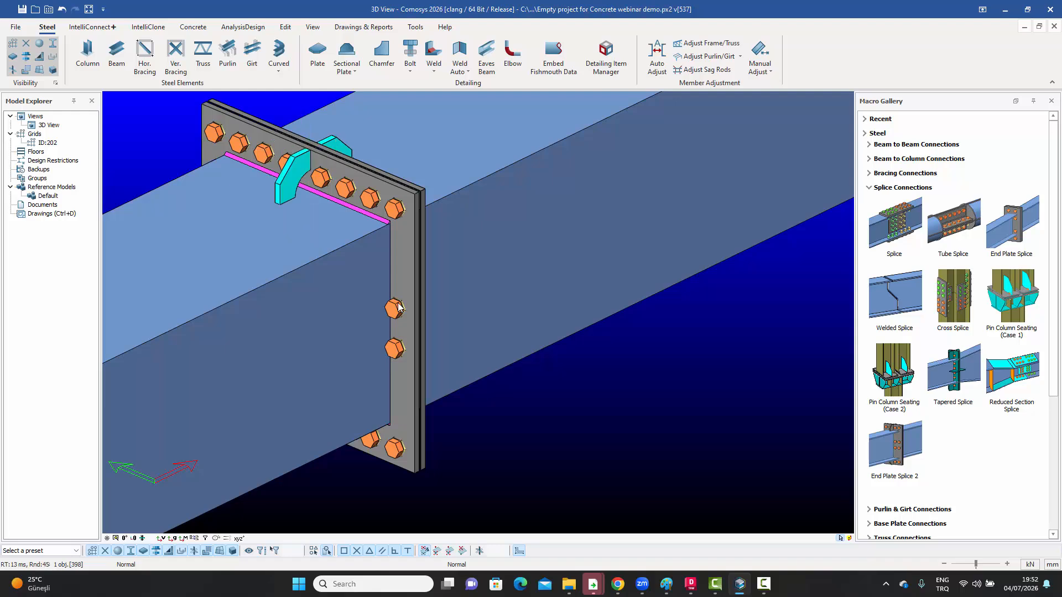
pyautogui.doubleClick(386, 256)
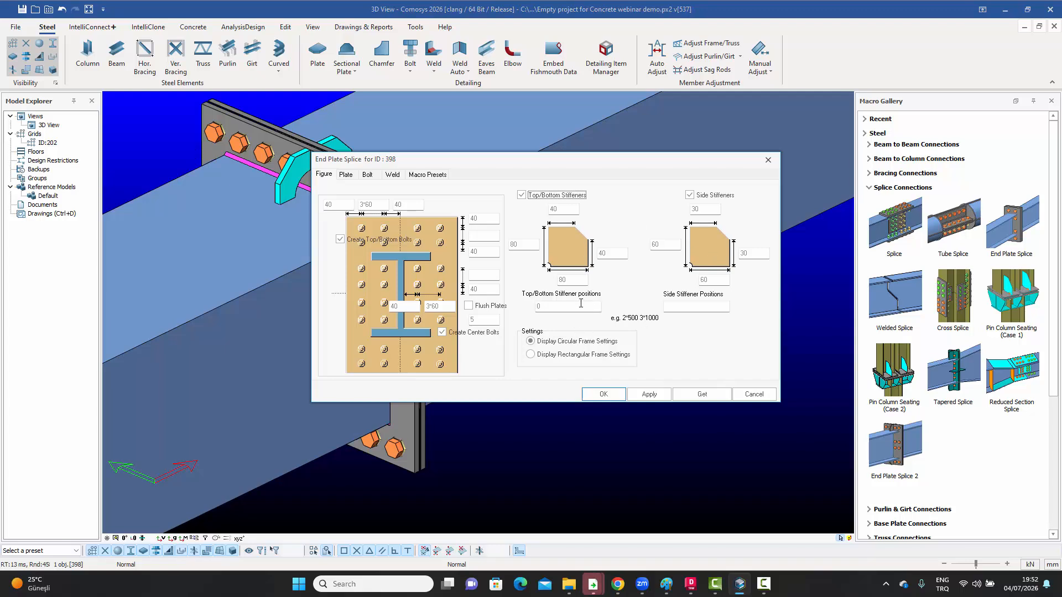
pyautogui.moveTo(419, 166); pyautogui.dragTo(570, 180)
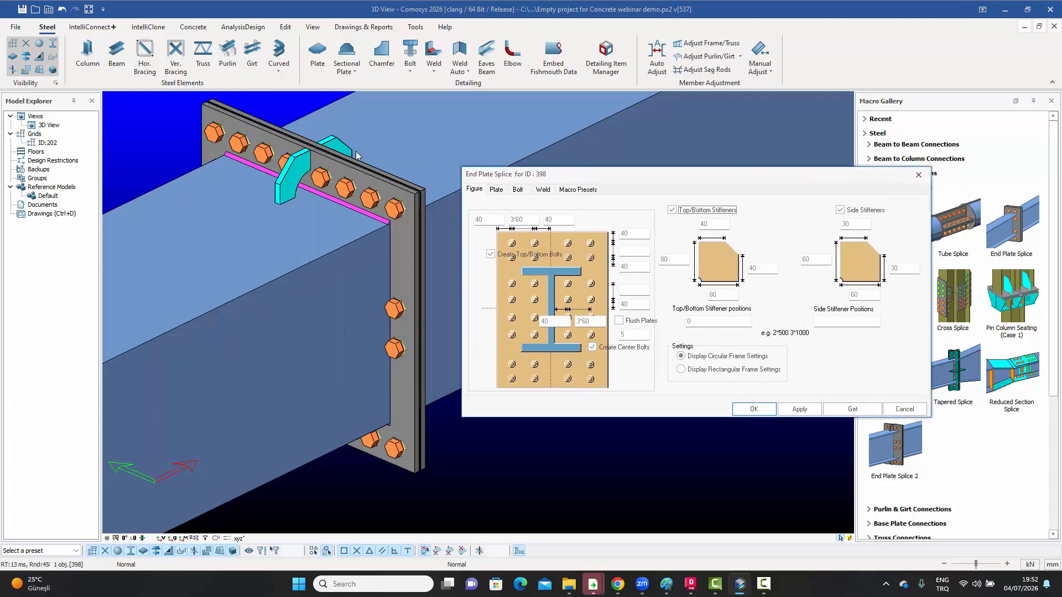
pyautogui.click(619, 321)
pyautogui.click(800, 409)
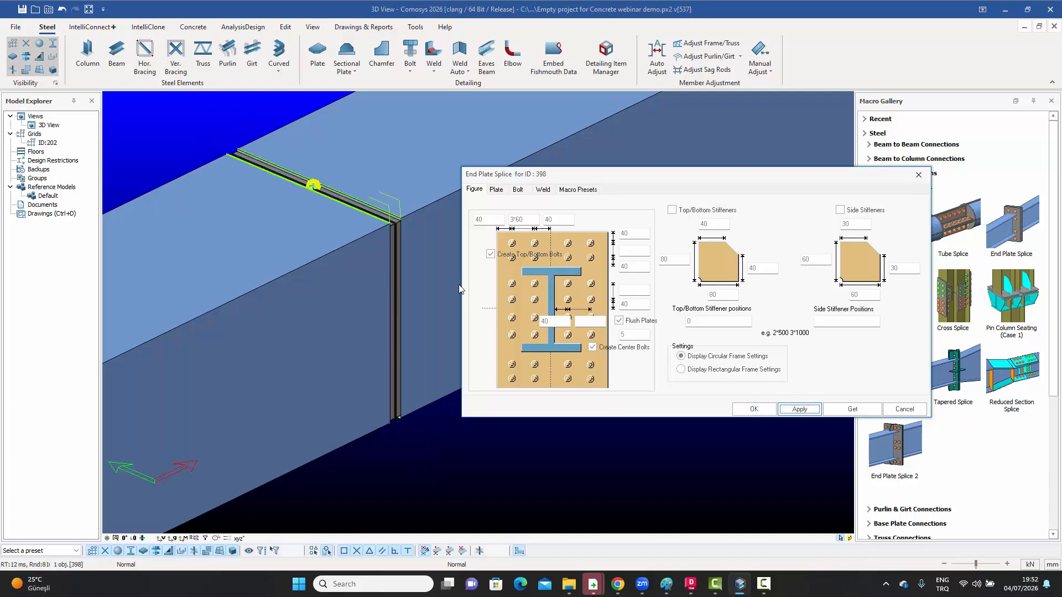
# Step: Examine from several sides how the flush end plates and shims align with the rectangular tube faces
pyautogui.scroll(-2, 382, 246)
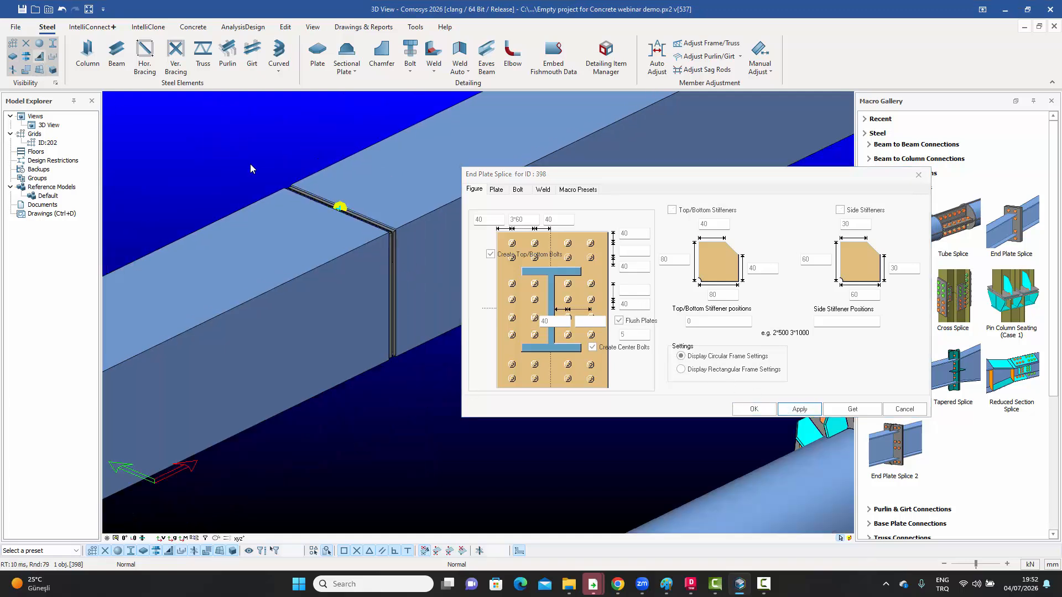
pyautogui.scroll(3, 340, 217)
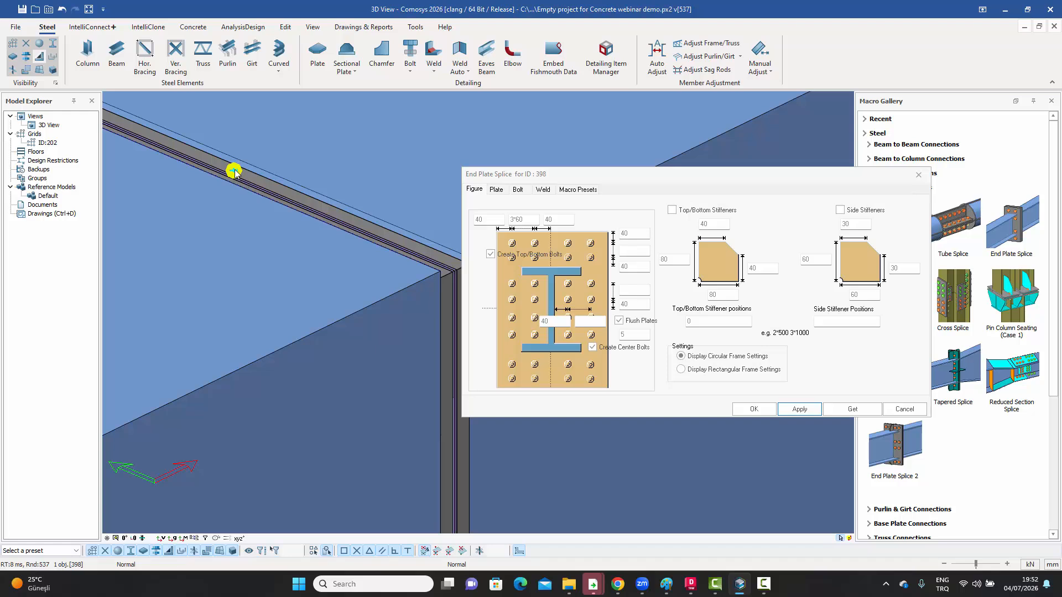
pyautogui.moveTo(234, 170); pyautogui.dragTo(196, 178, button='middle')
pyautogui.scroll(-3, 204, 183)
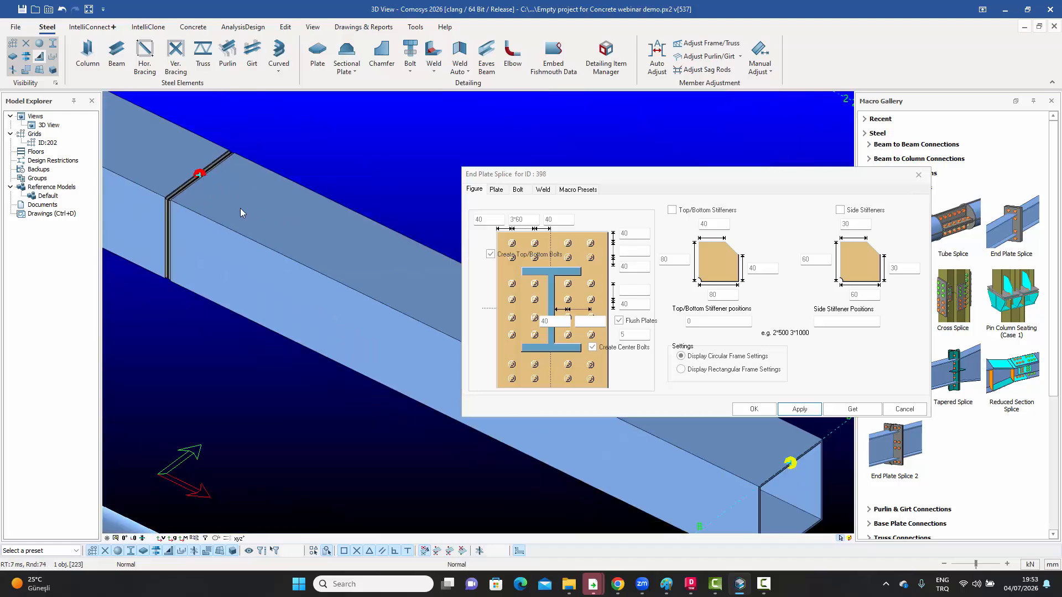
pyautogui.scroll(-4, 238, 209)
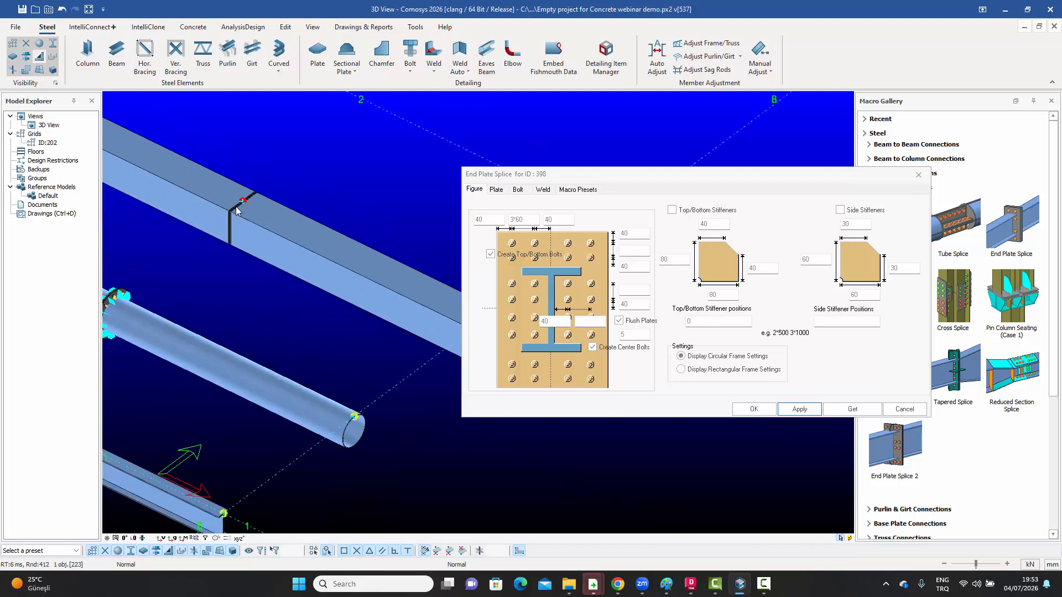
pyautogui.moveTo(237, 211); pyautogui.dragTo(310, 237, button='middle')
pyautogui.scroll(6, 239, 202)
pyautogui.scroll(-5, 234, 213)
pyautogui.scroll(5, 244, 174)
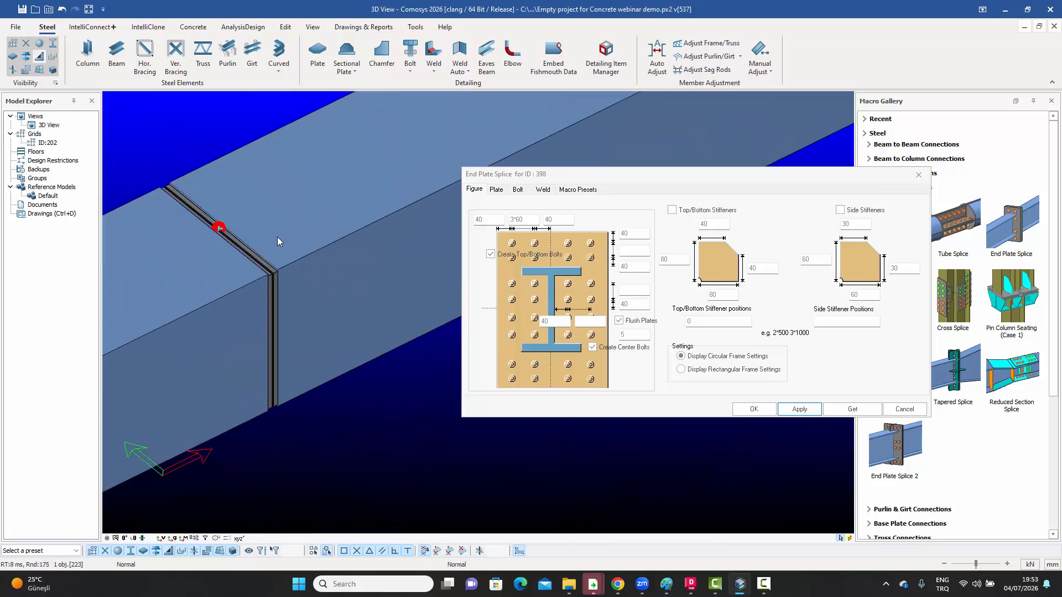
pyautogui.moveTo(277, 237); pyautogui.dragTo(291, 256, button='middle')
pyautogui.scroll(-6, 242, 193)
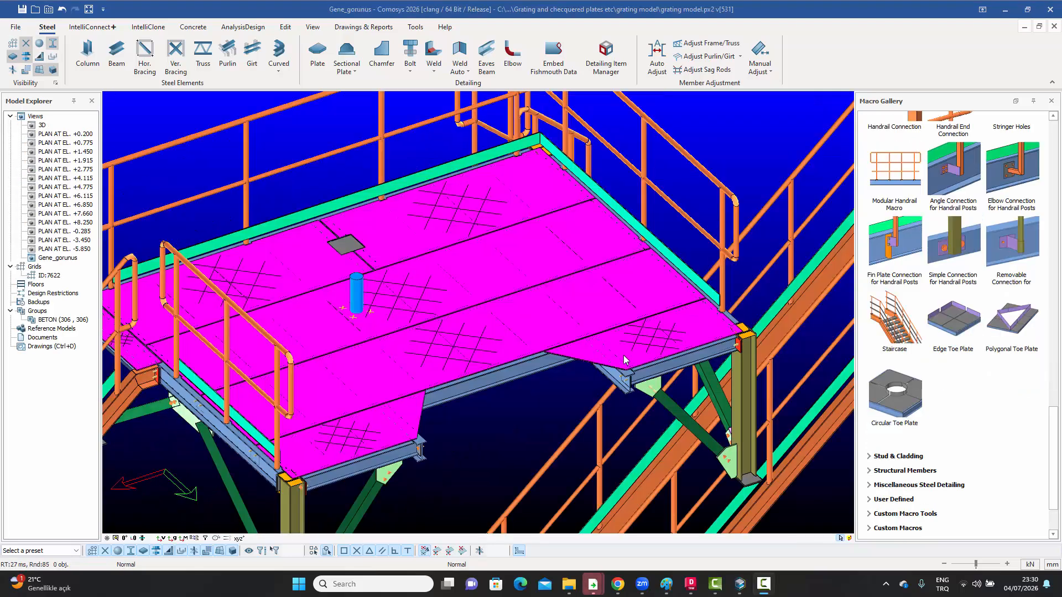
# Step: Look over the chequered plate platform in the grating model and the toe plate macros under Ancillary Steelwork
pyautogui.moveTo(624, 359); pyautogui.dragTo(626, 382, button='middle')
pyautogui.keyDown('shift'); pyautogui.moveTo(715, 328); pyautogui.dragTo(715, 300, button='middle'); pyautogui.keyUp('shift')
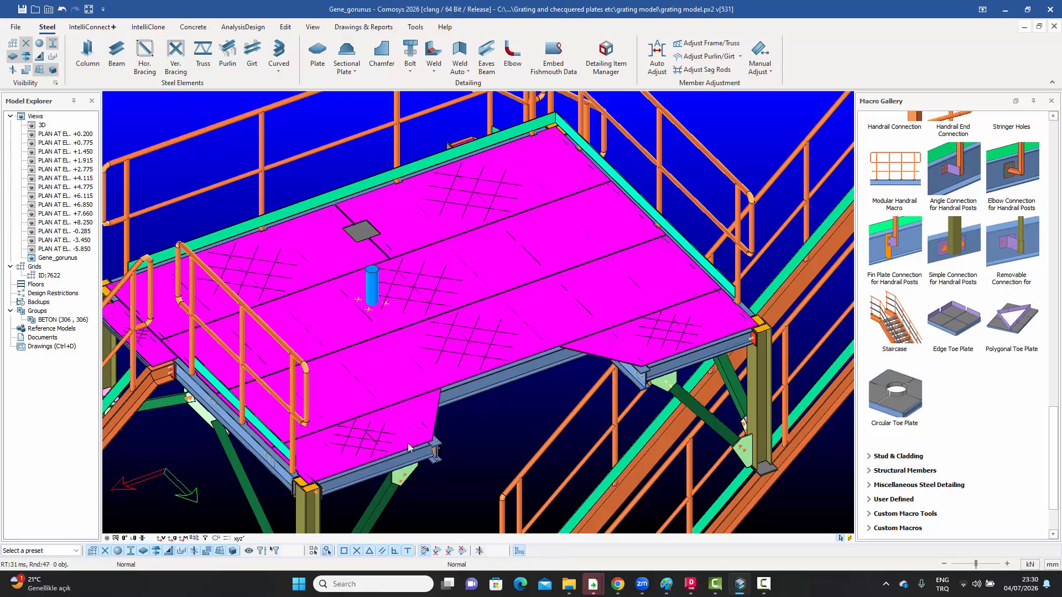
pyautogui.moveTo(493, 396); pyautogui.dragTo(491, 384, button='middle')
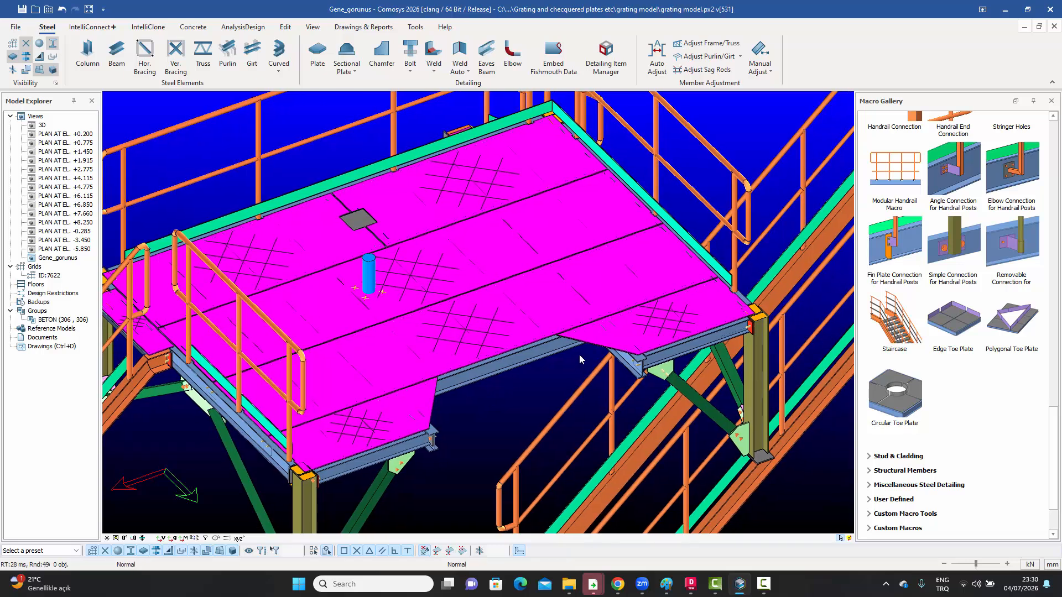
pyautogui.moveTo(579, 354); pyautogui.dragTo(576, 367, button='middle')
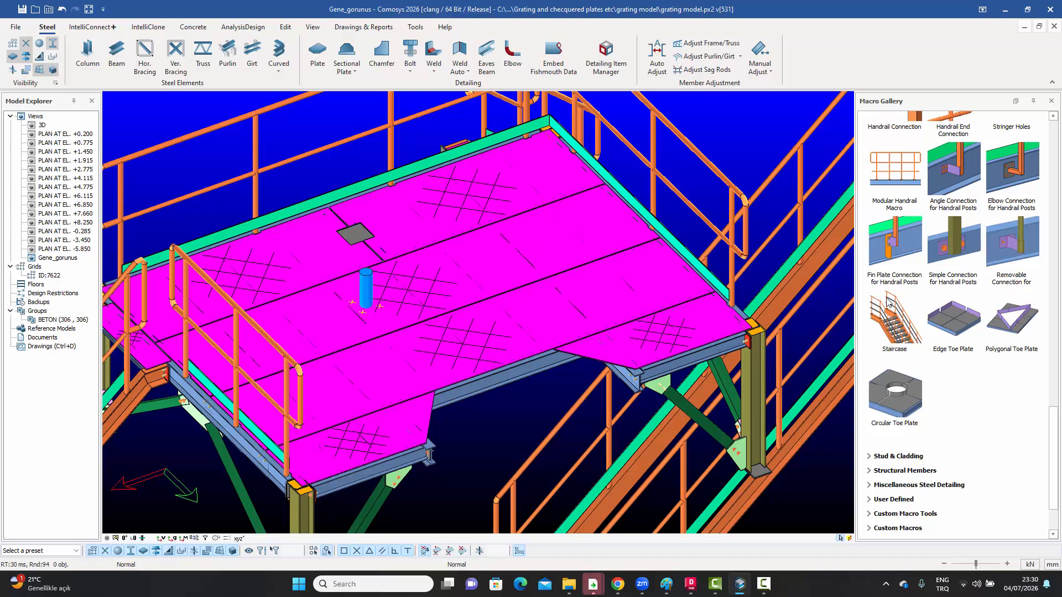
pyautogui.scroll(3, 963, 309)
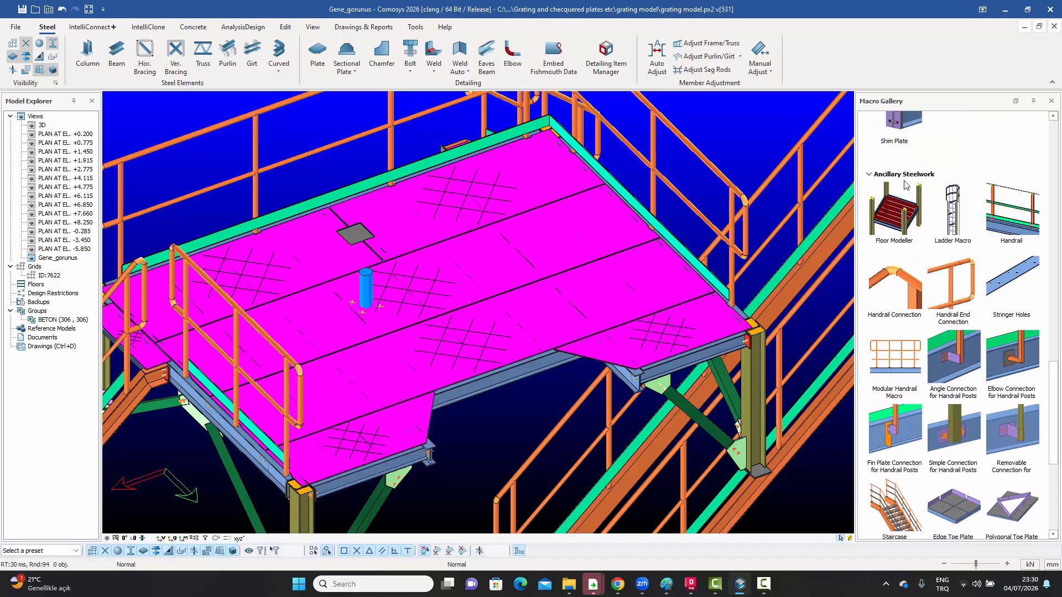
pyautogui.scroll(-2, 919, 266)
pyautogui.scroll(-2, 925, 286)
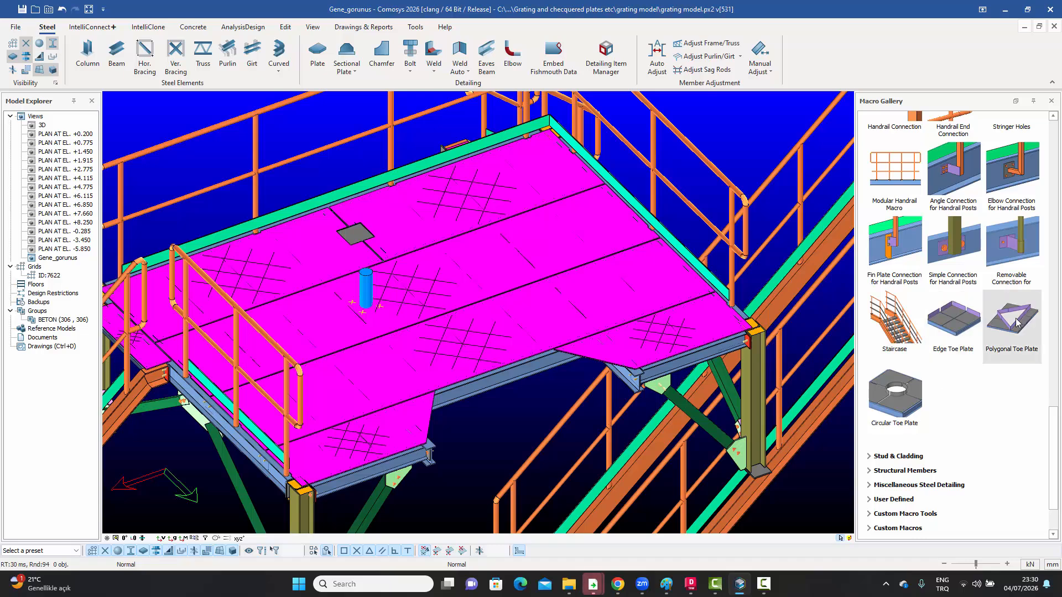
# Step: Add toe plates along the three outer edges of the platform's corner floor plate with the Edge Toe Plate macro
pyautogui.click(961, 325)
pyautogui.scroll(5, 753, 333)
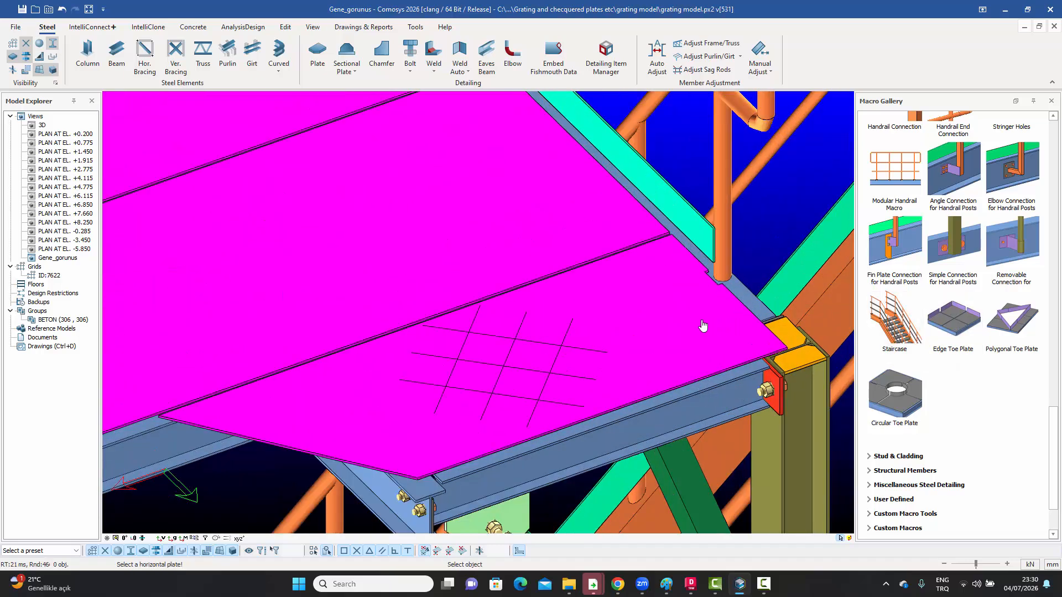
pyautogui.click(703, 325)
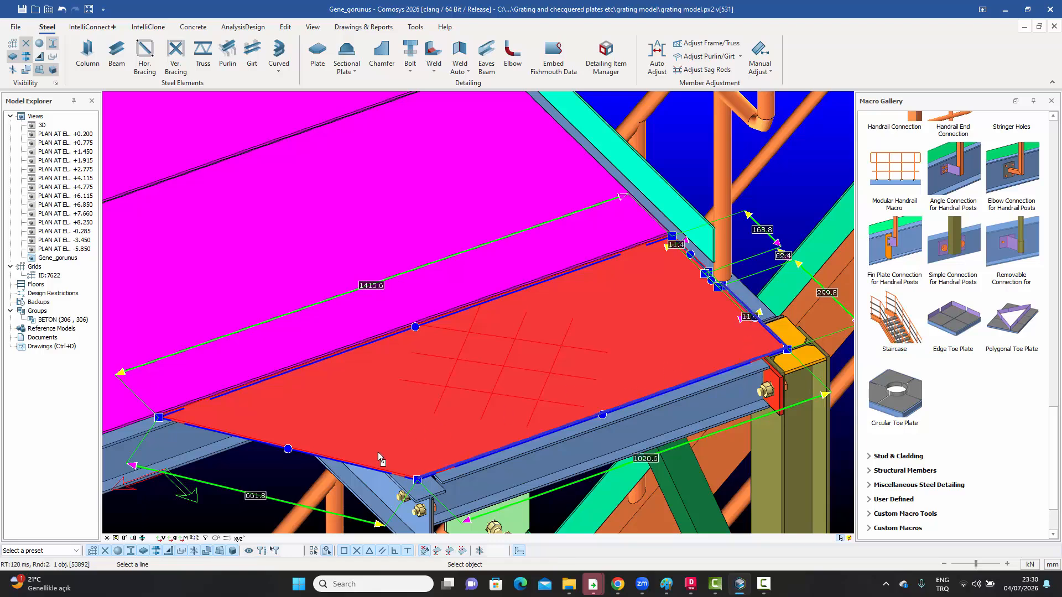
pyautogui.middleClick(370, 372)
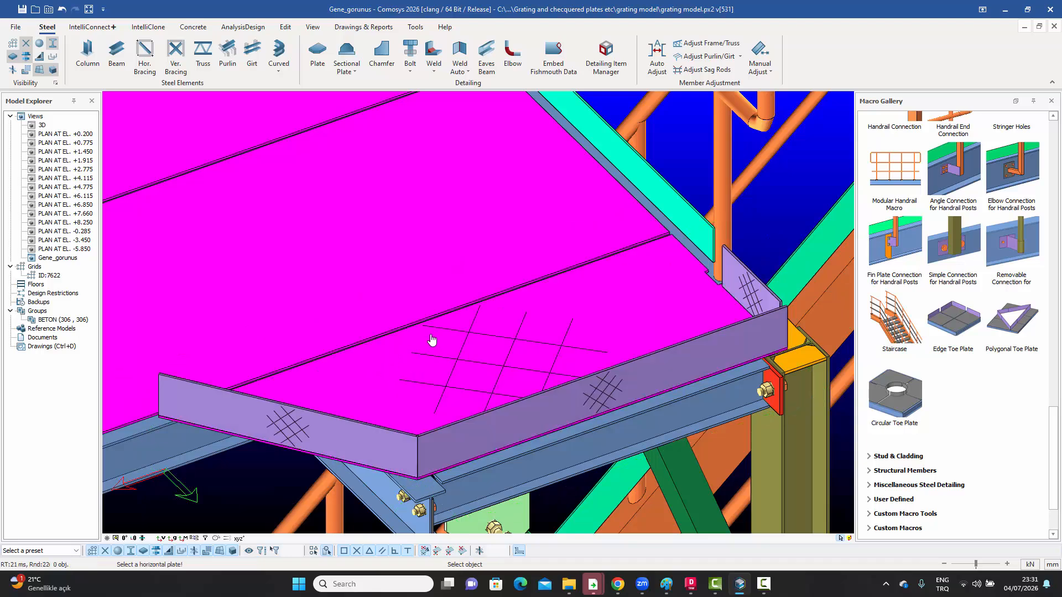
pyautogui.press('Escape')
# Step: Set the Distances of the short edge toe plate beside the handrail post to 1 0 0 and apply the change
pyautogui.click(765, 286)
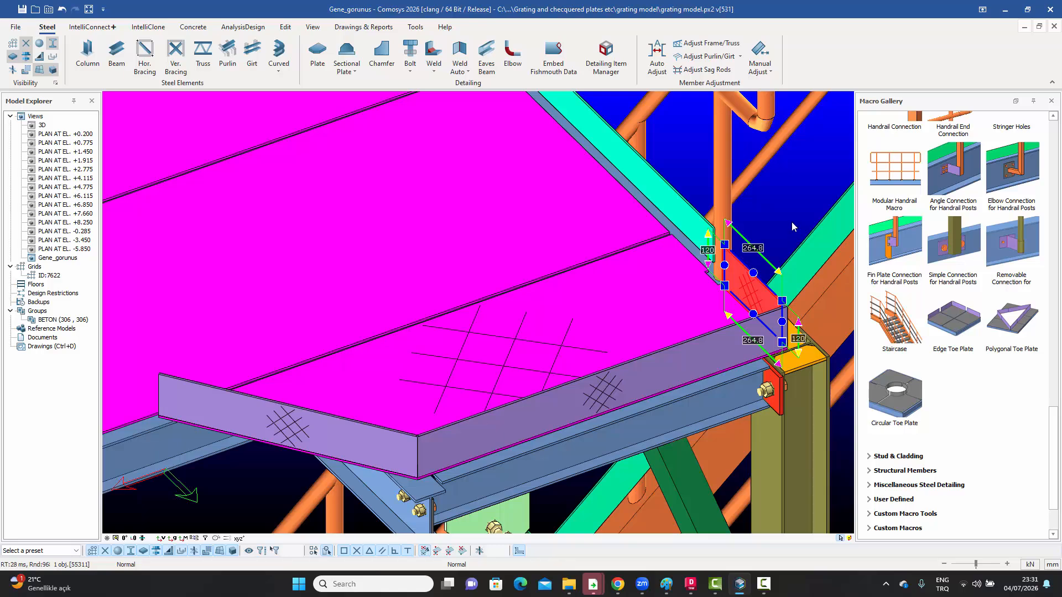
pyautogui.press('Delete')
pyautogui.click(749, 276)
pyautogui.press('Delete')
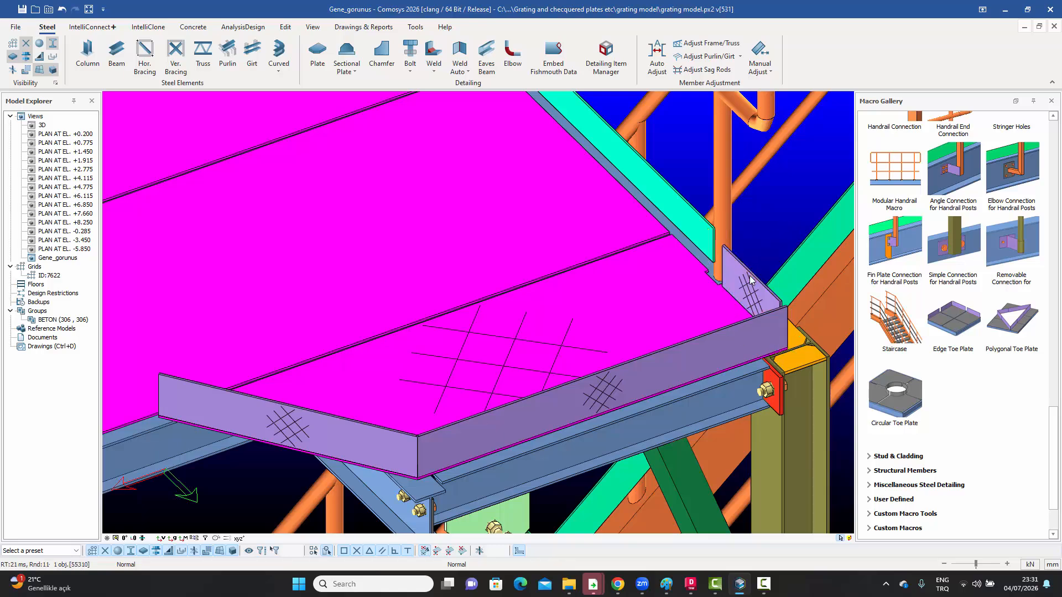
pyautogui.doubleClick(749, 275)
pyautogui.moveTo(257, 15); pyautogui.dragTo(363, 93)
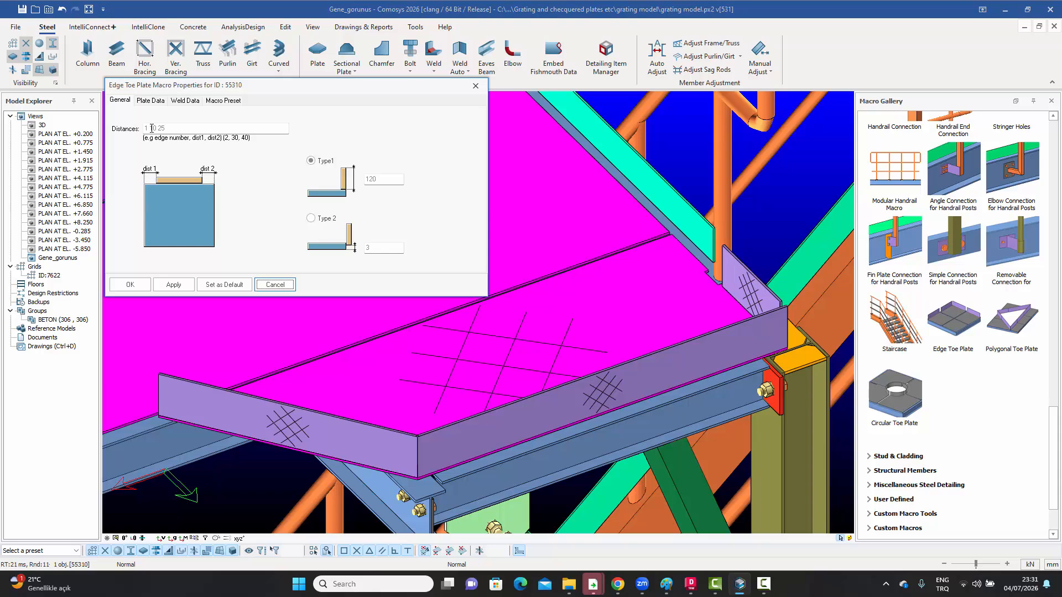
pyautogui.moveTo(150, 128); pyautogui.dragTo(184, 128)
pyautogui.press('BackSpace')
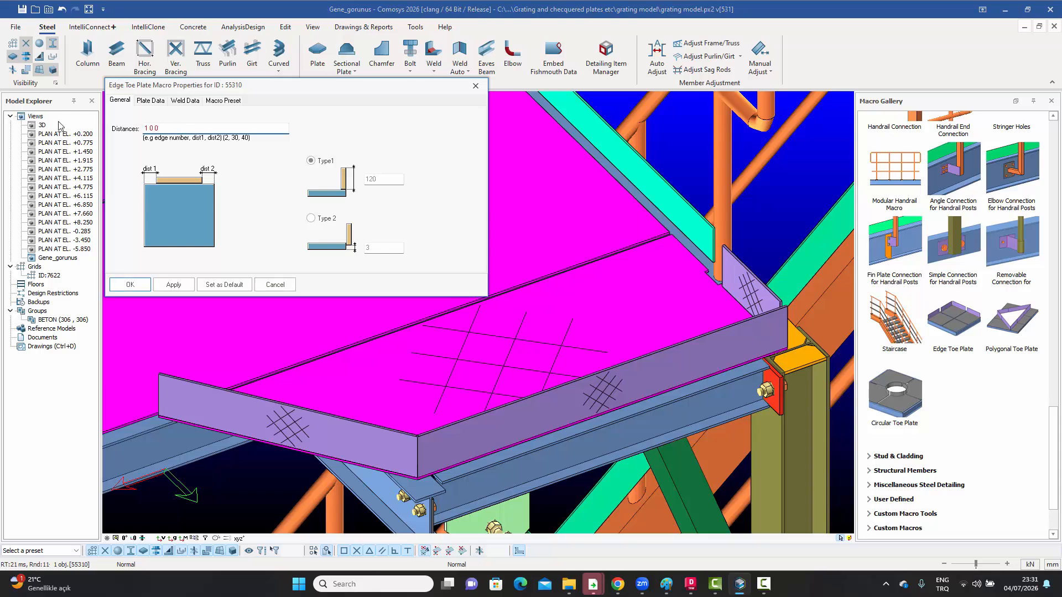
pyautogui.click(173, 284)
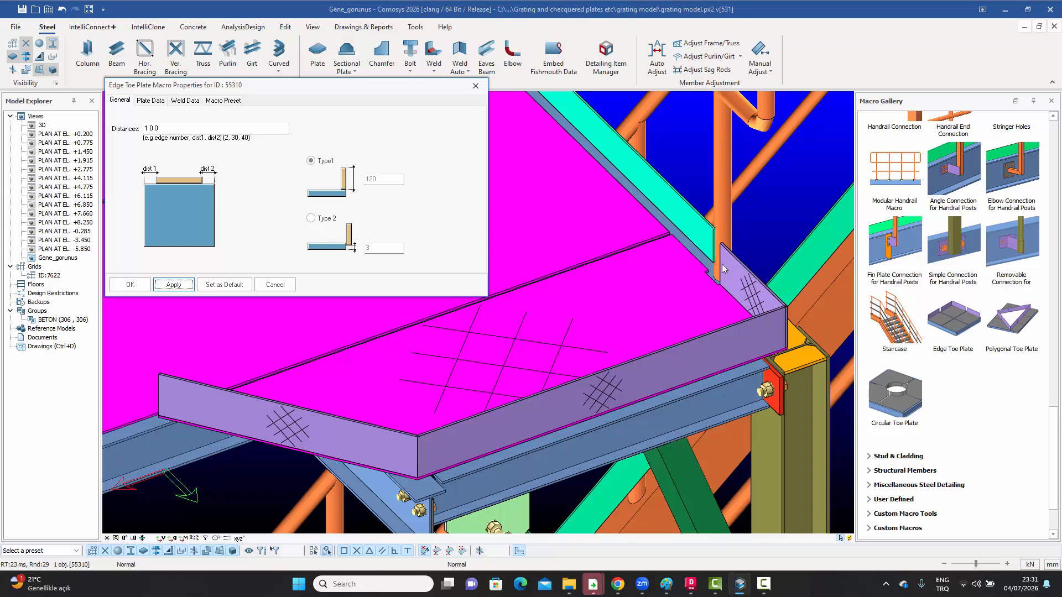
pyautogui.click(475, 86)
# Step: Add an edge toe plate along the outer edge of the long floor plate between the two corner plates with the Edge Toe Plate macro
pyautogui.scroll(-3, 689, 146)
pyautogui.scroll(-3, 526, 258)
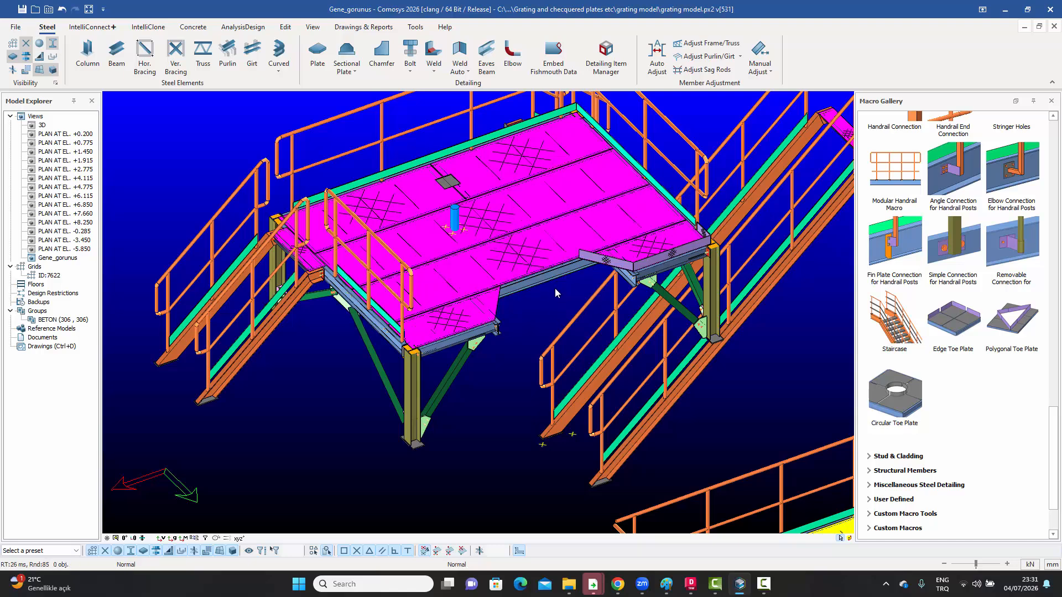
pyautogui.scroll(3, 595, 241)
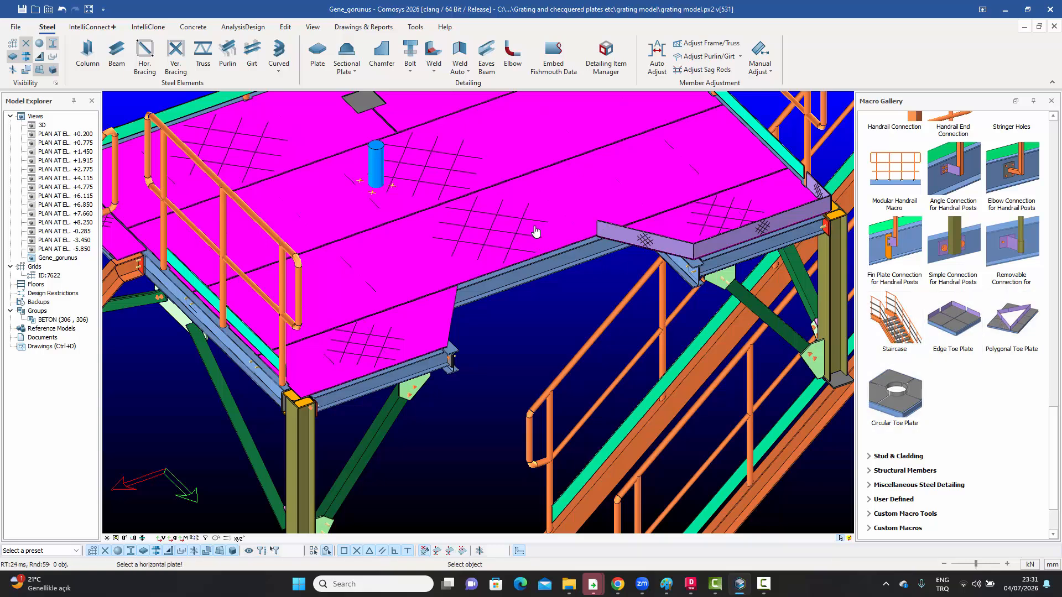
pyautogui.scroll(6, 562, 240)
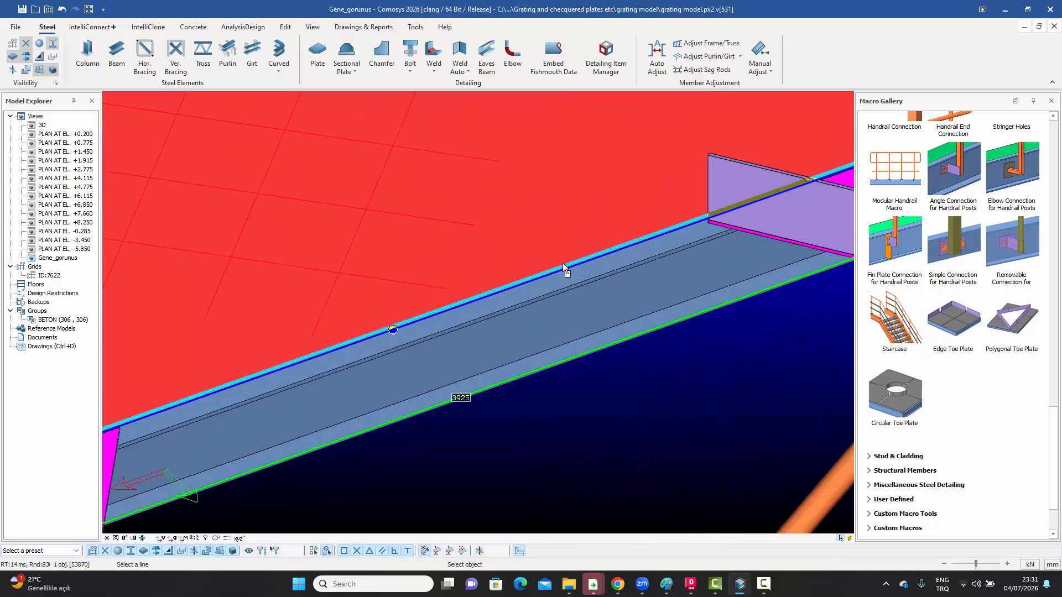
pyautogui.click(563, 263)
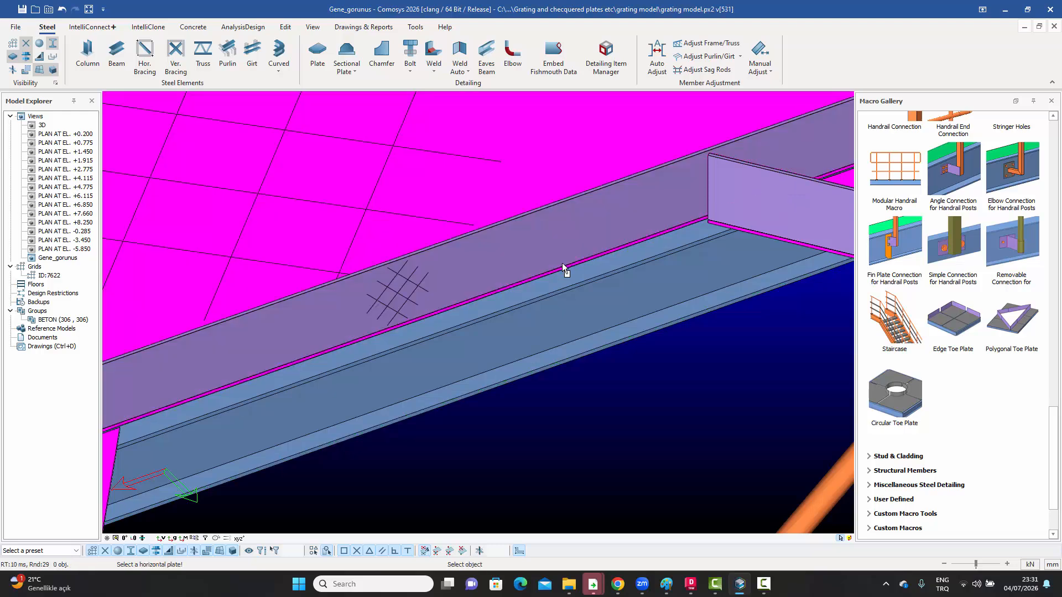
pyautogui.scroll(-6, 563, 265)
pyautogui.press('Escape')
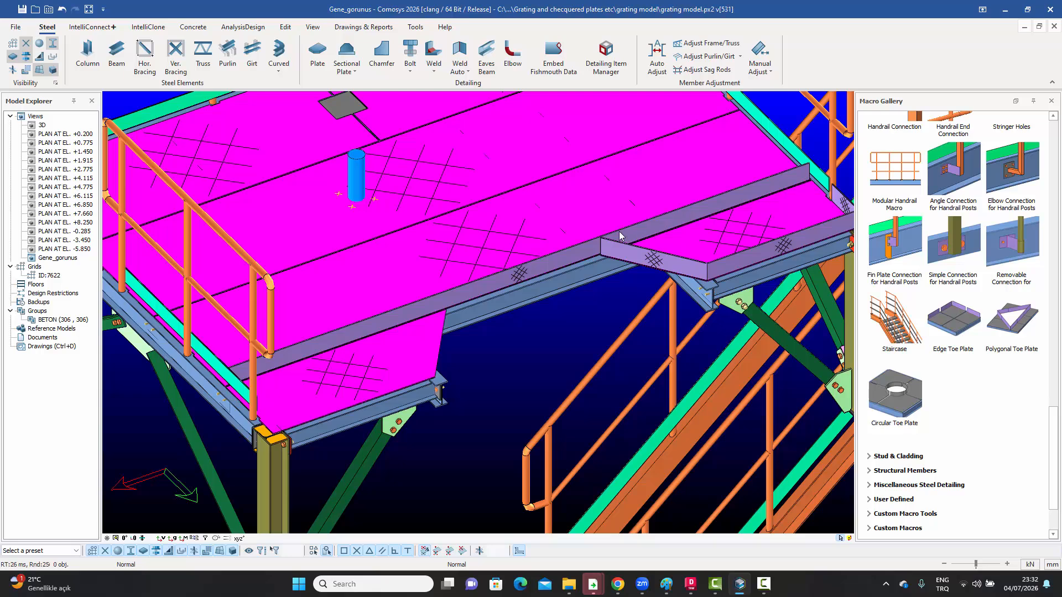
# Step: Set the Distances of the long floor plate's edge toe plate to 1 1400 1400 and apply the change
pyautogui.click(578, 258)
pyautogui.doubleClick(577, 254)
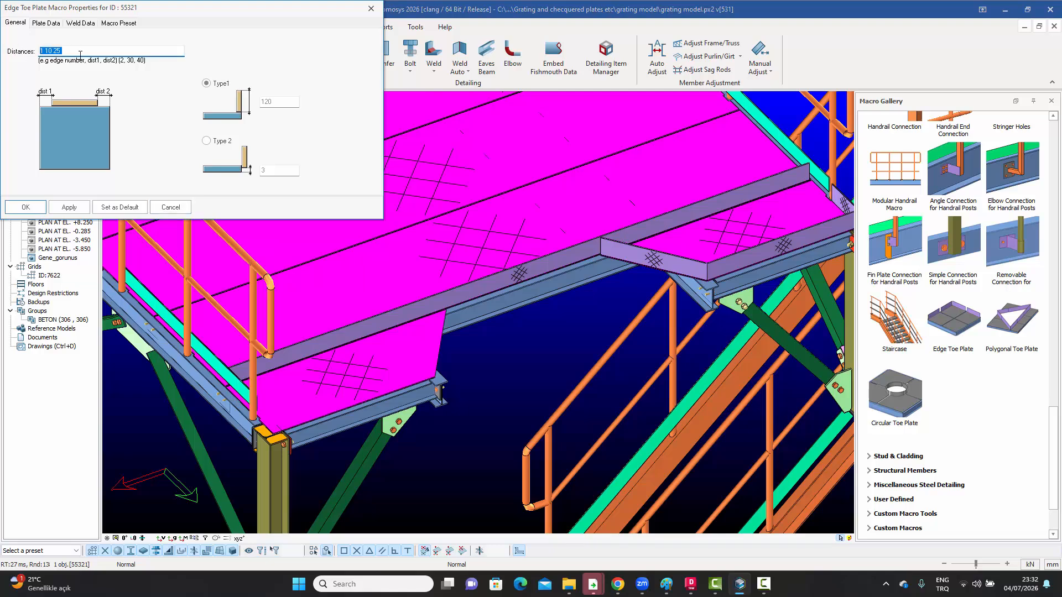
pyautogui.write('1')
pyautogui.write('40')
pyautogui.click(69, 207)
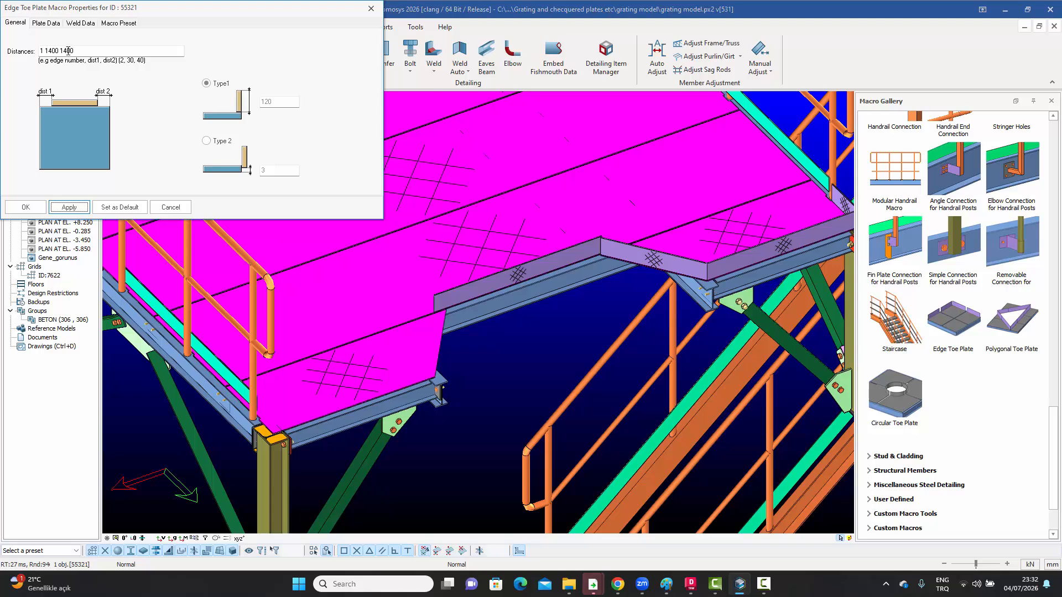
# Step: Increase the second end distance of the same toe plate to 1470, giving Distances 1 1400 1470, and close its properties
pyautogui.moveTo(68, 50); pyautogui.dragTo(132, 52)
pyautogui.write('70')
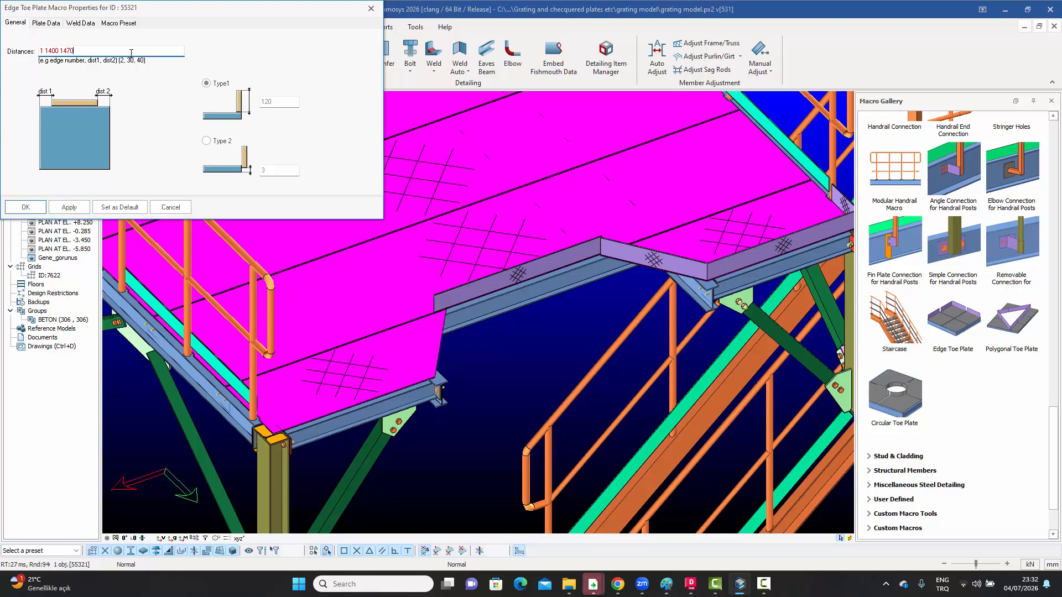
pyautogui.click(73, 206)
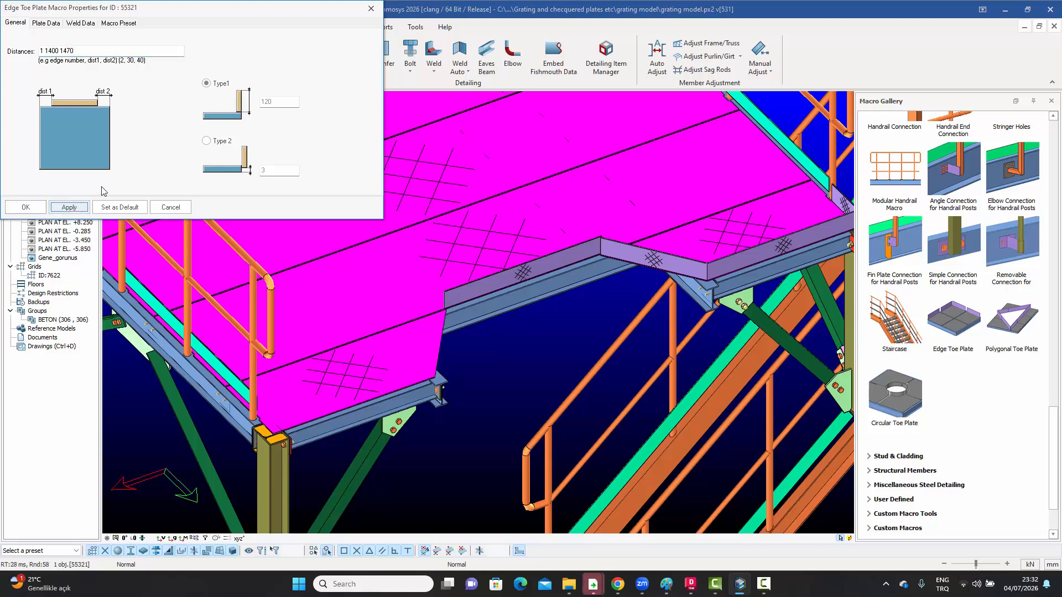
pyautogui.click(372, 9)
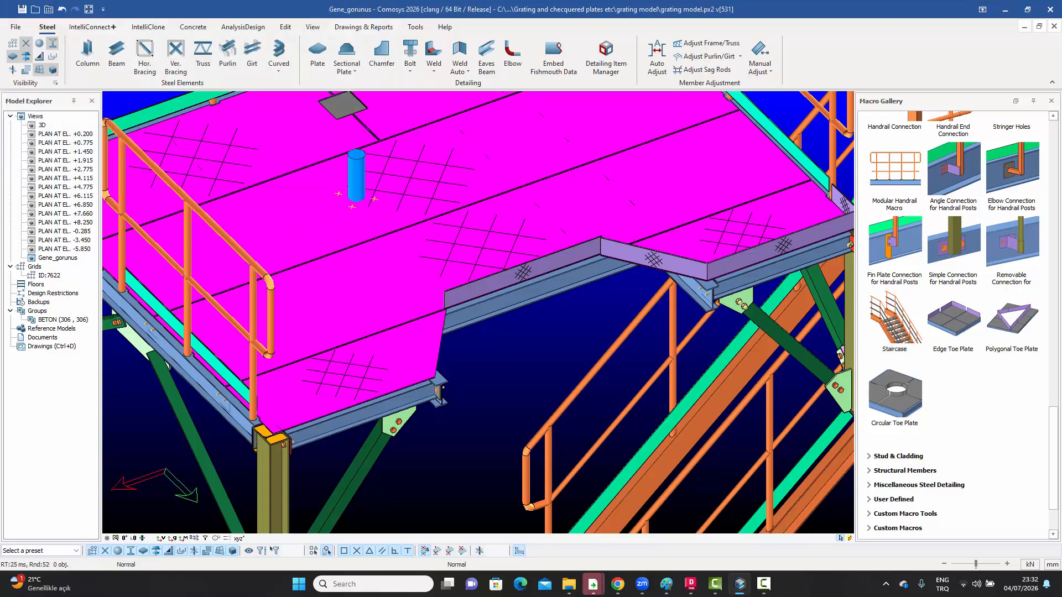
# Step: Add edge toe plates along the slanted edge, front edge and short edge beside the handrail post of the opposite corner floor plate
pyautogui.scroll(5, 599, 244)
pyautogui.scroll(-8, 589, 252)
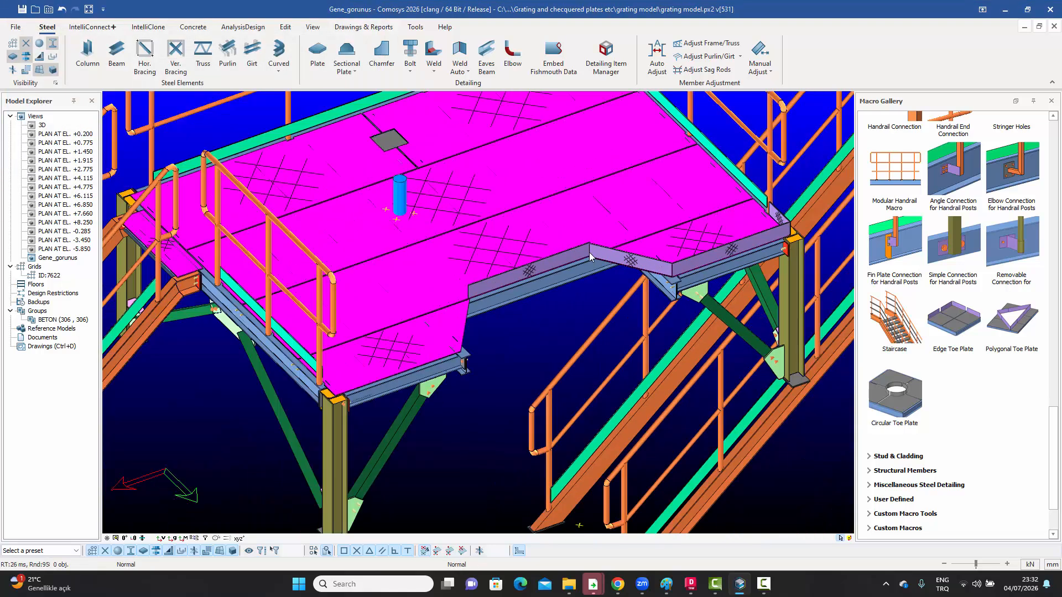
pyautogui.scroll(3, 570, 259)
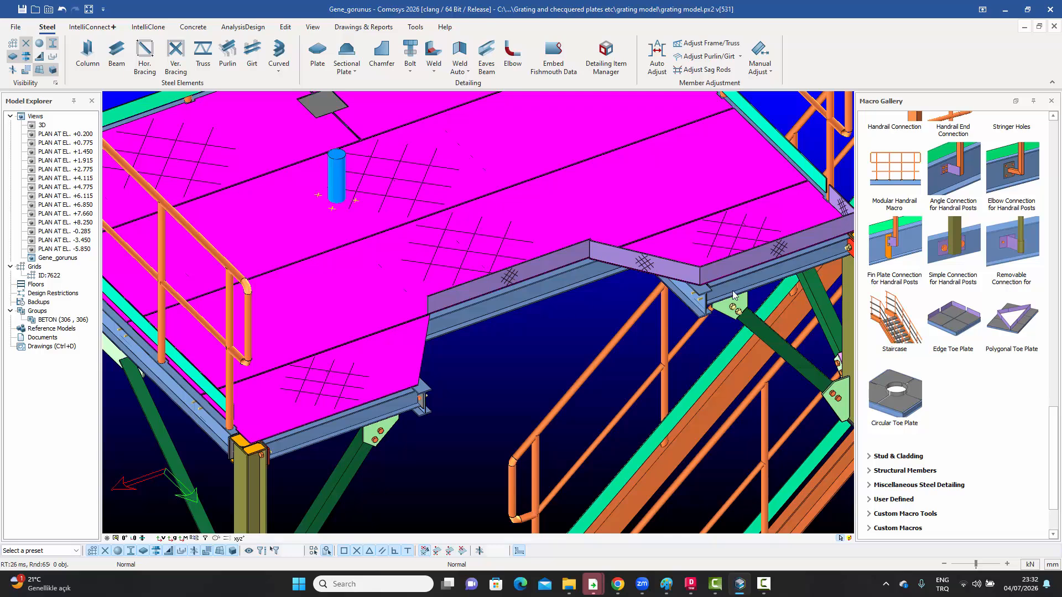
pyautogui.click(952, 320)
pyautogui.scroll(4, 436, 348)
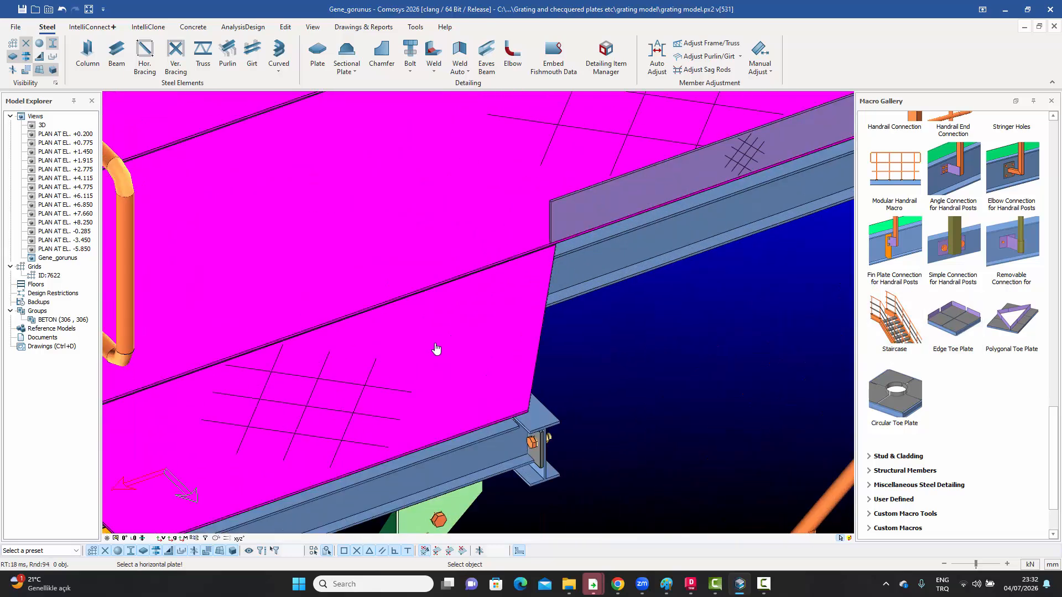
pyautogui.click(482, 335)
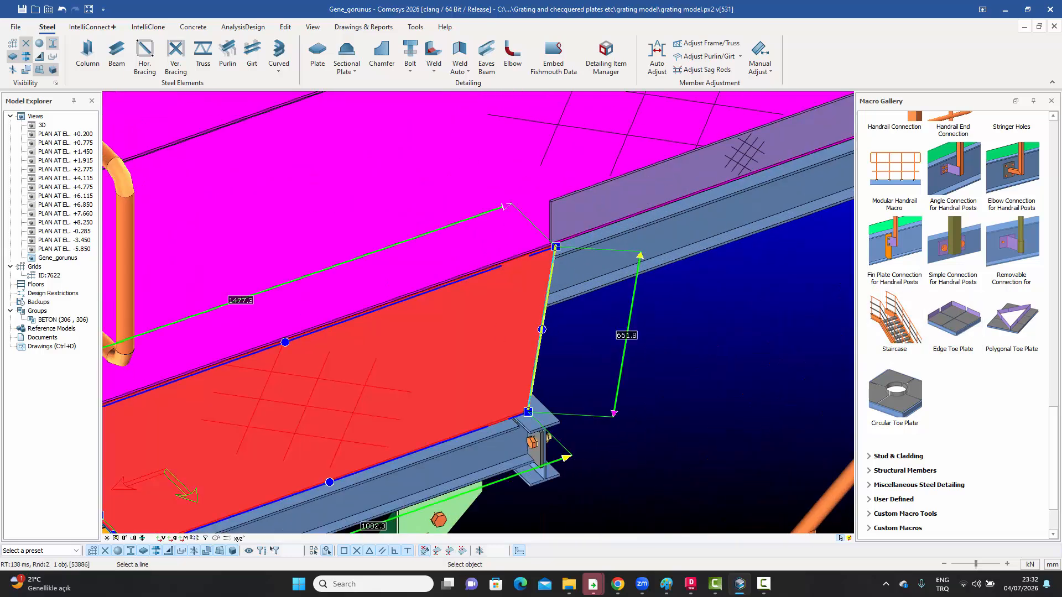
pyautogui.scroll(-2, 397, 439)
pyautogui.scroll(4, 397, 440)
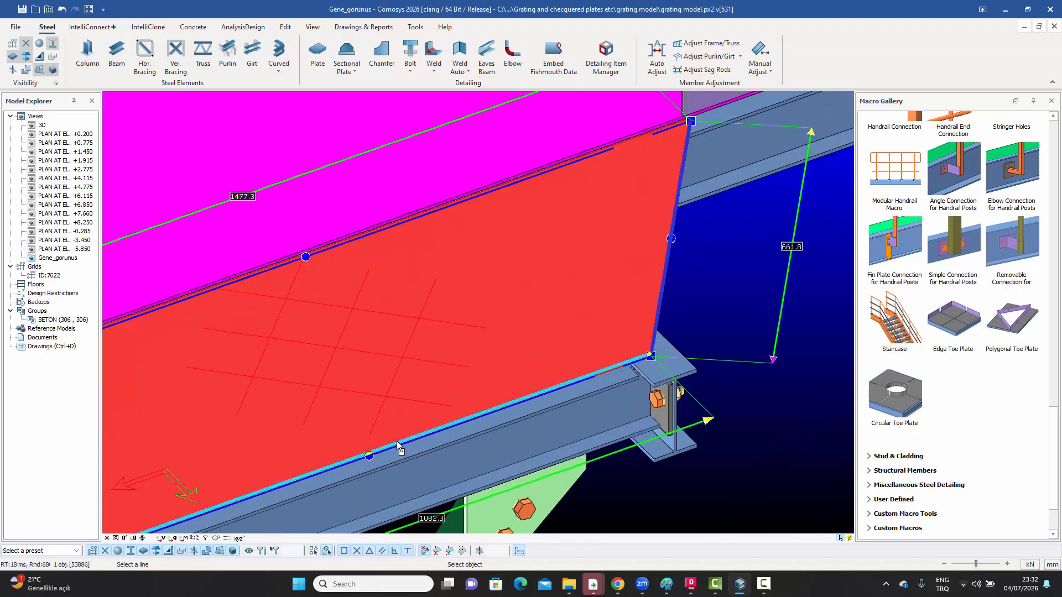
pyautogui.scroll(-3, 396, 440)
pyautogui.scroll(4, 390, 386)
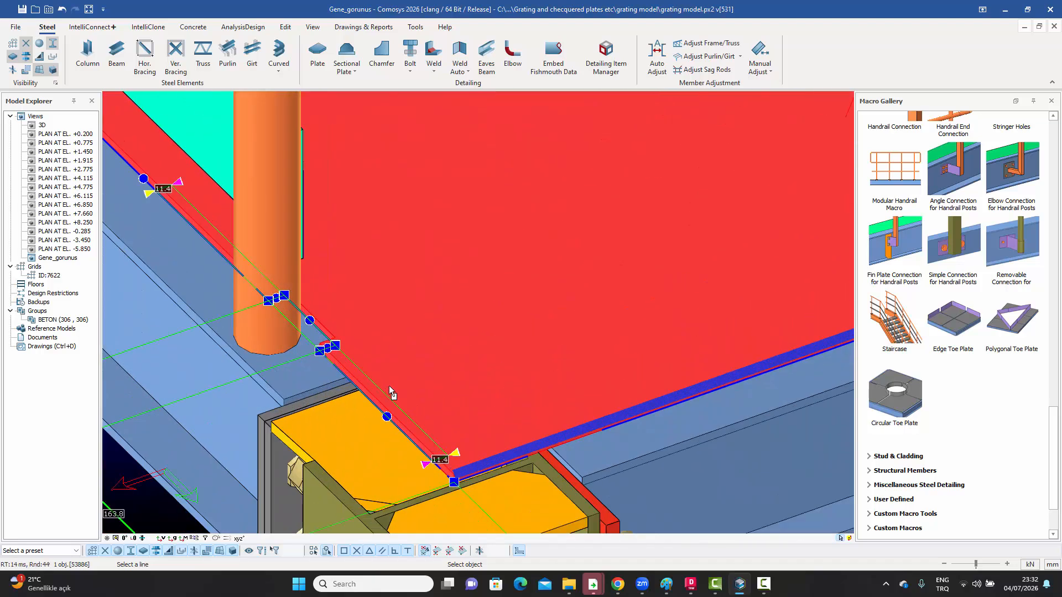
pyautogui.scroll(-3, 410, 370)
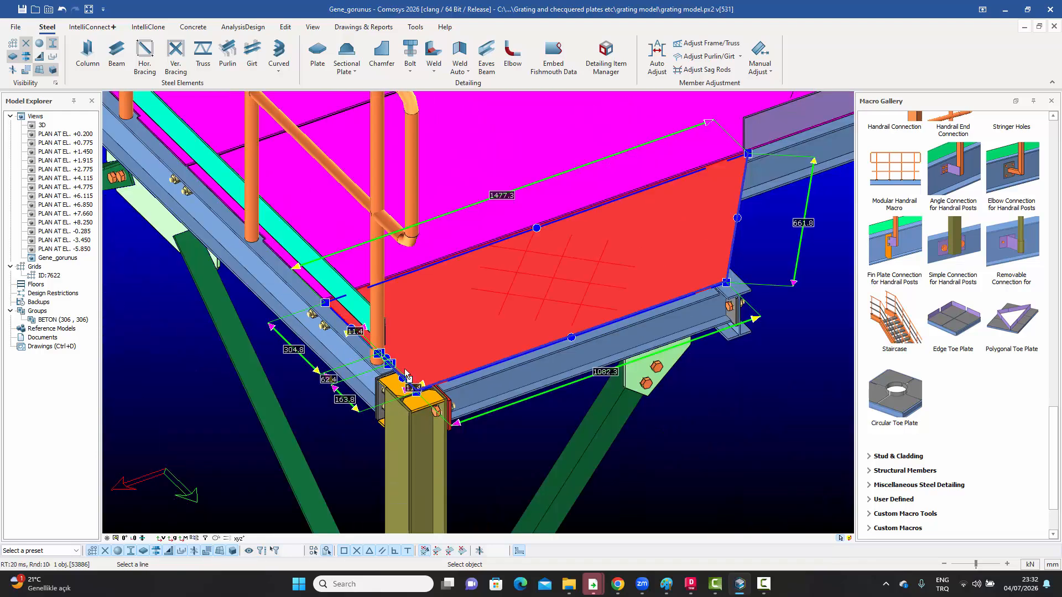
pyautogui.scroll(-1, 409, 368)
pyautogui.rightClick(427, 327)
pyautogui.press('Escape')
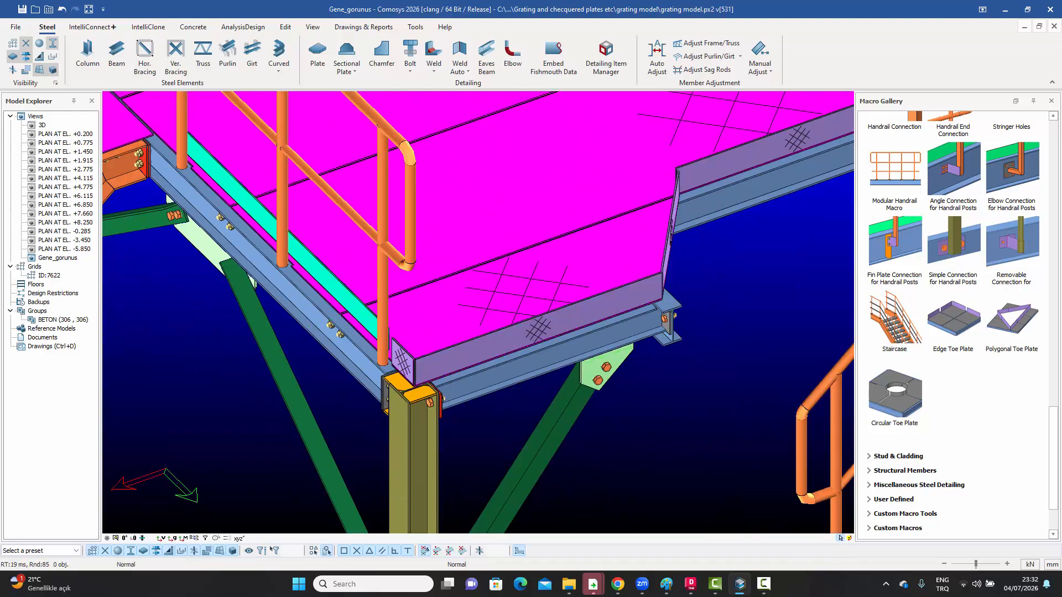
# Step: Examine the finished edge toe plates from several sides of the platform, along with the blue pipe standing on the floor plate
pyautogui.scroll(-4, 456, 307)
pyautogui.moveTo(456, 307); pyautogui.dragTo(420, 365, button='middle')
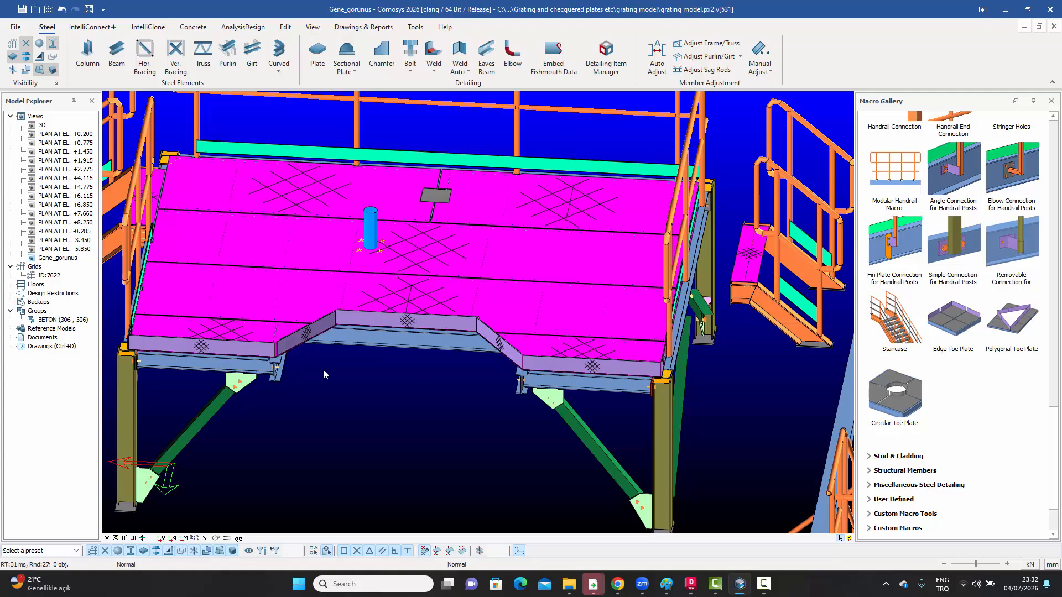
pyautogui.moveTo(324, 375); pyautogui.dragTo(399, 374, button='middle')
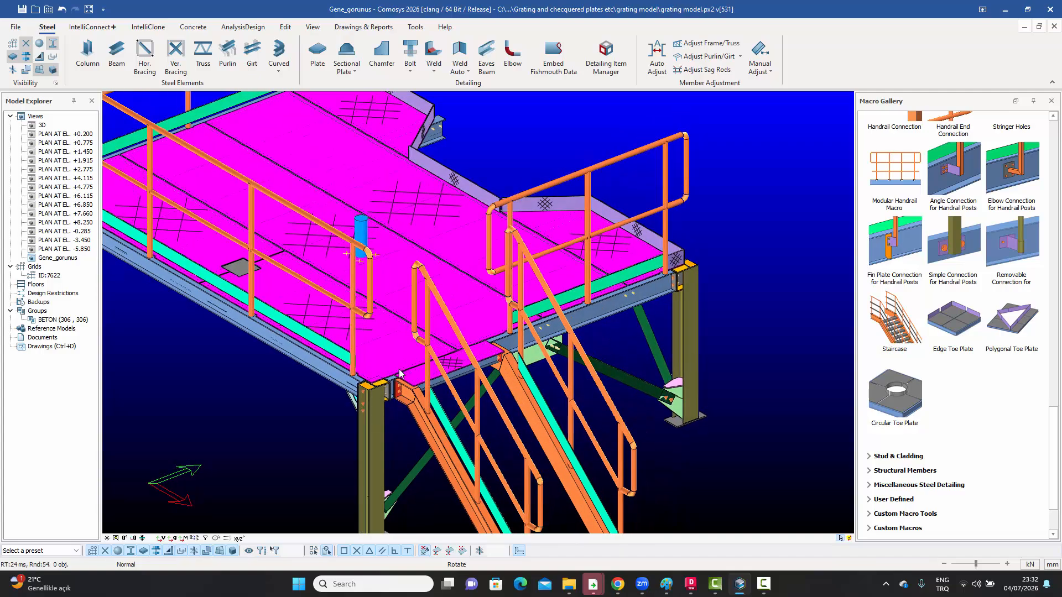
pyautogui.moveTo(452, 220); pyautogui.dragTo(438, 204, button='middle')
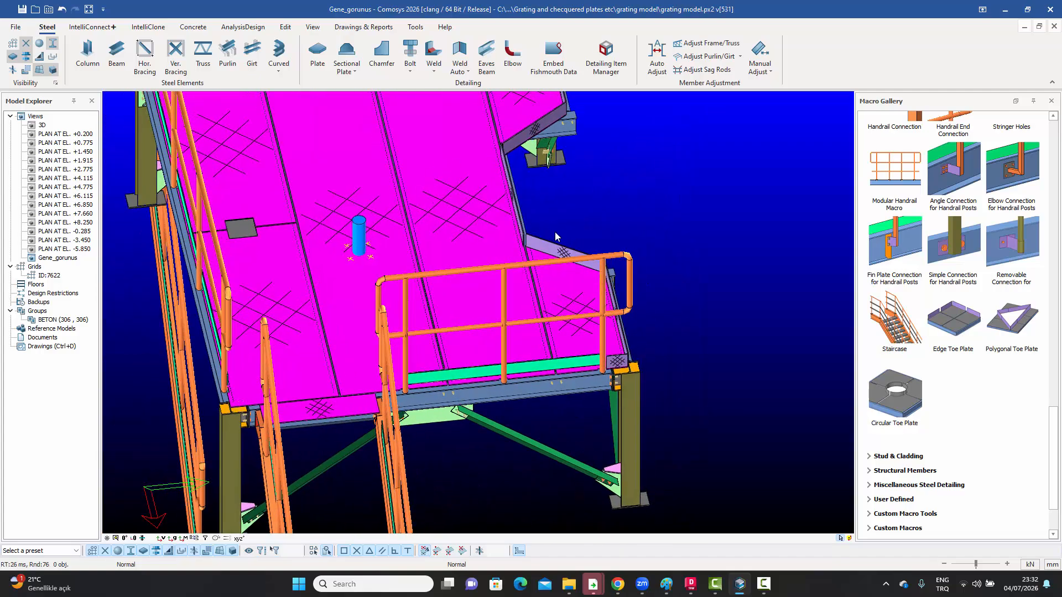
pyautogui.moveTo(556, 233); pyautogui.dragTo(499, 330, button='middle')
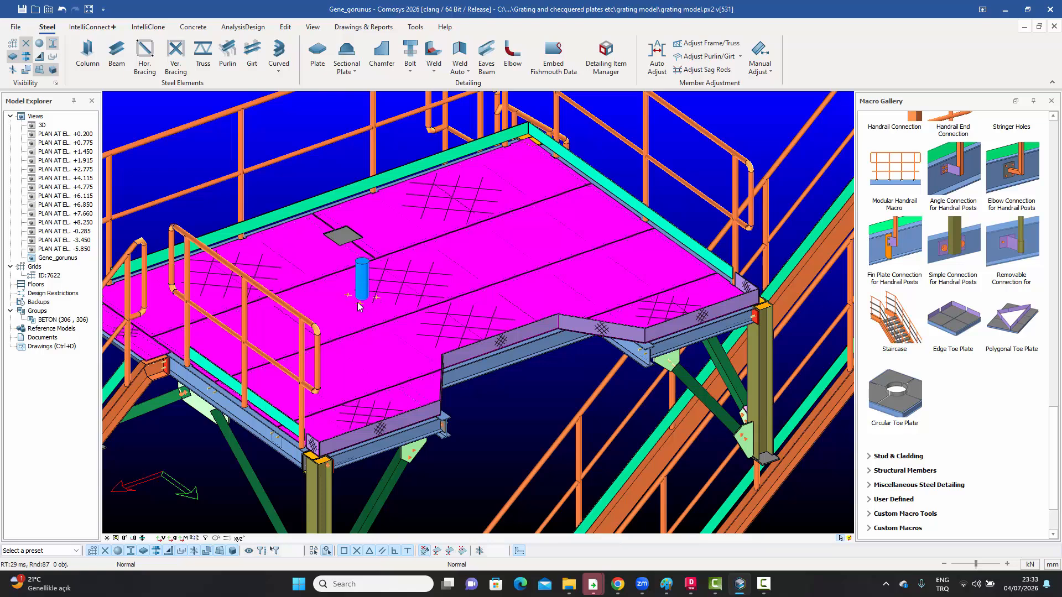
pyautogui.click(367, 284)
pyautogui.press('Escape')
# Step: Add a Polygonal Toe Plate around the blue pipe through the four marked points, assigning it to the surrounding floor plate
pyautogui.click(1016, 324)
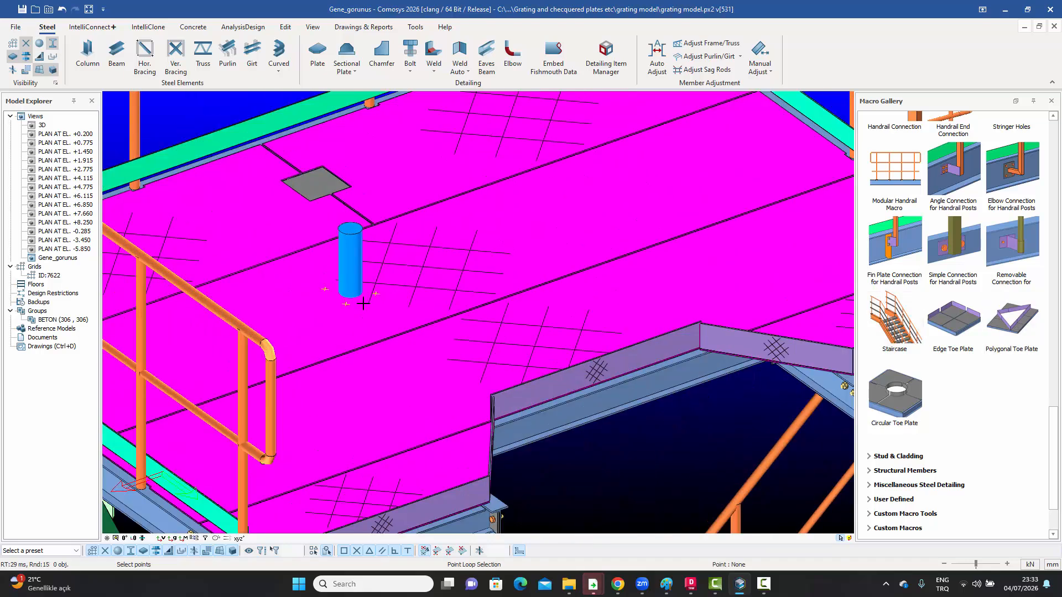
pyautogui.scroll(4, 348, 321)
pyautogui.click(342, 305)
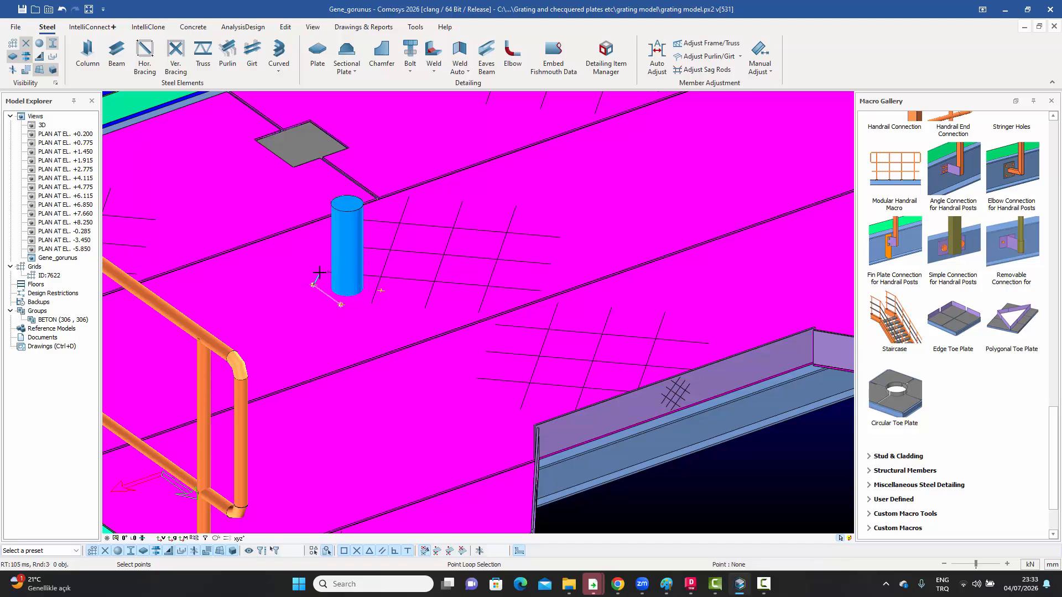
pyautogui.press('w')
pyautogui.scroll(3, 382, 274)
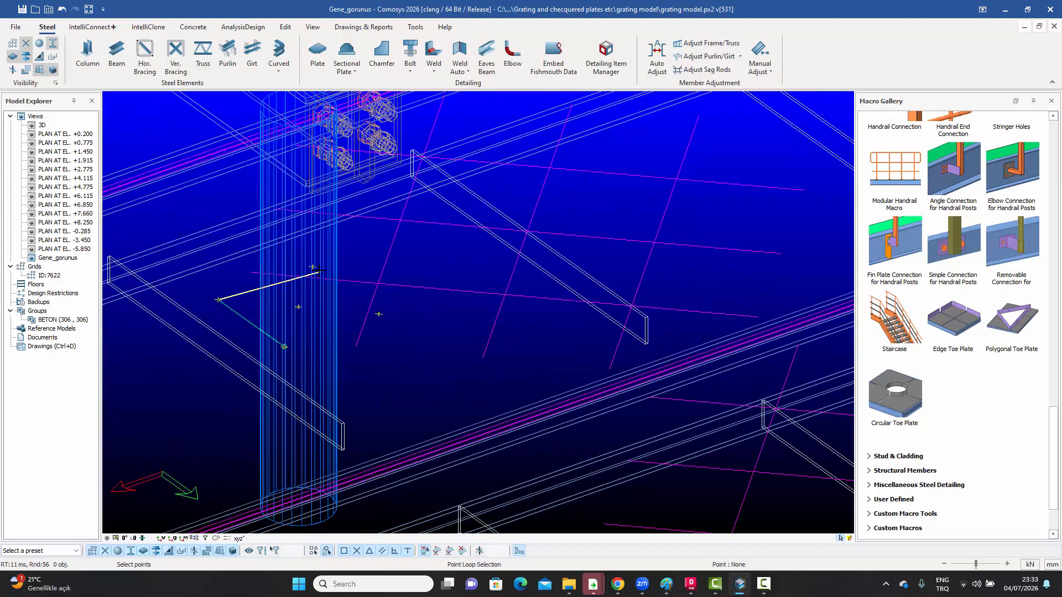
pyautogui.click(378, 313)
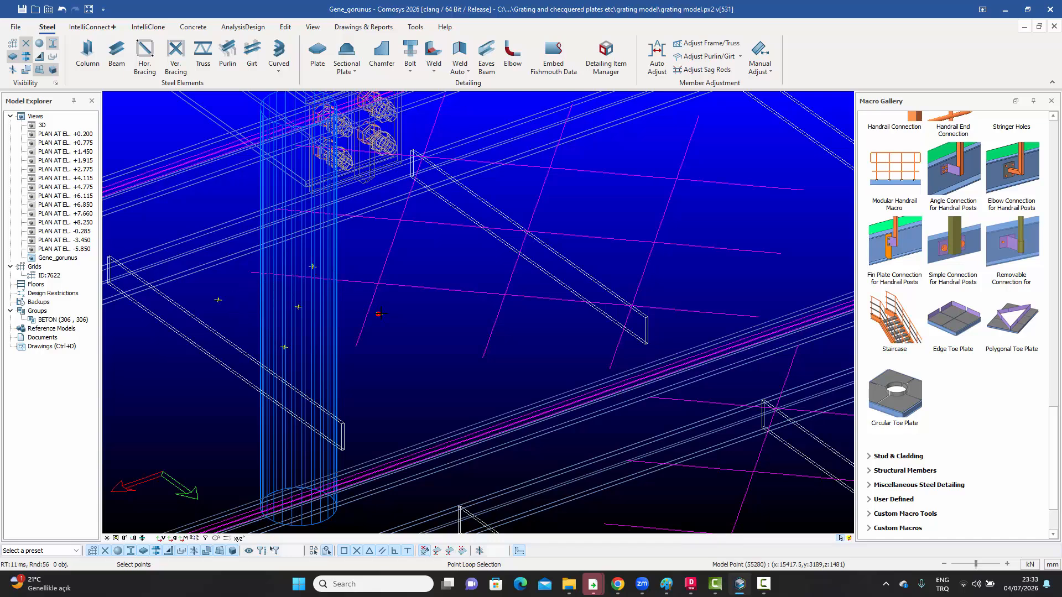
pyautogui.click(295, 347)
pyautogui.scroll(-2, 379, 330)
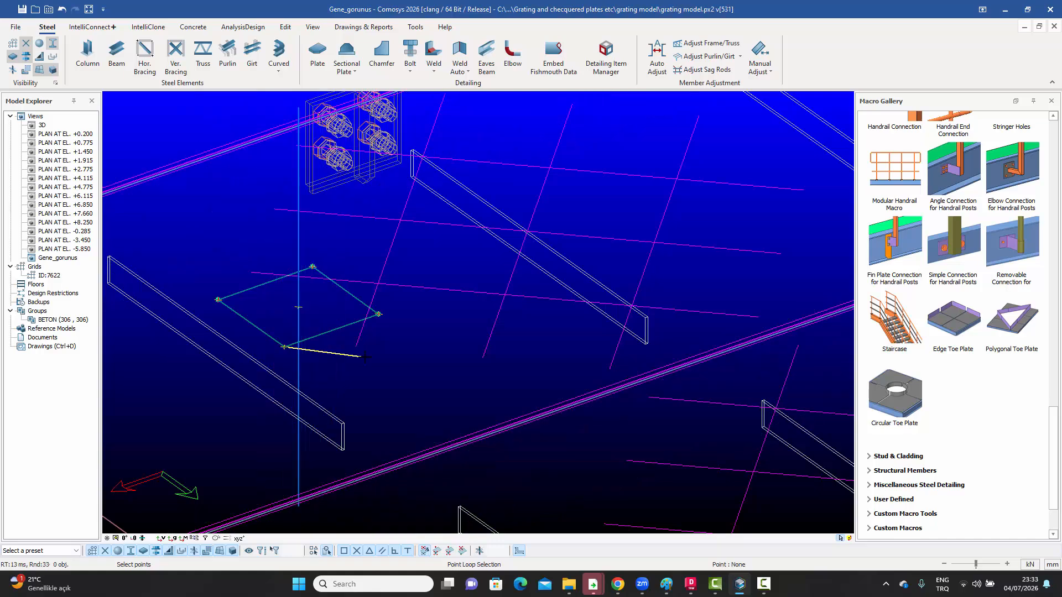
pyautogui.scroll(-2, 382, 336)
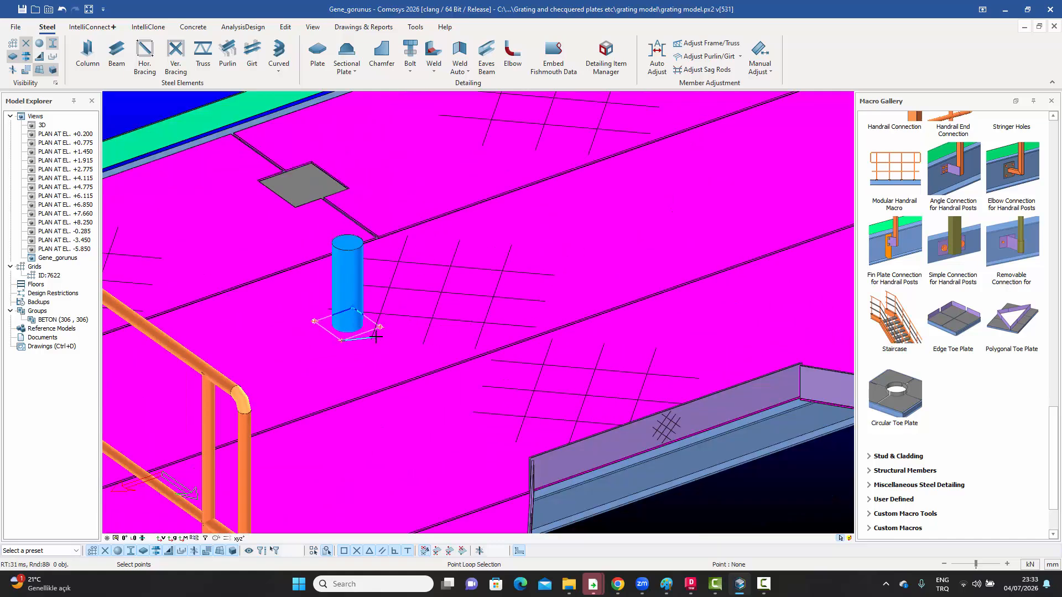
pyautogui.rightClick(378, 335)
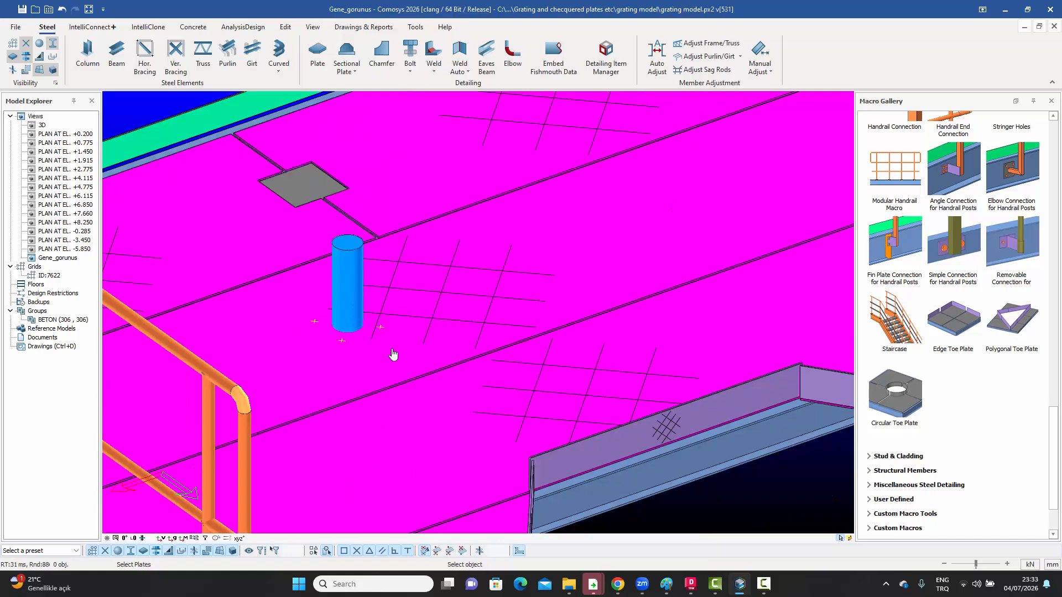
pyautogui.click(553, 264)
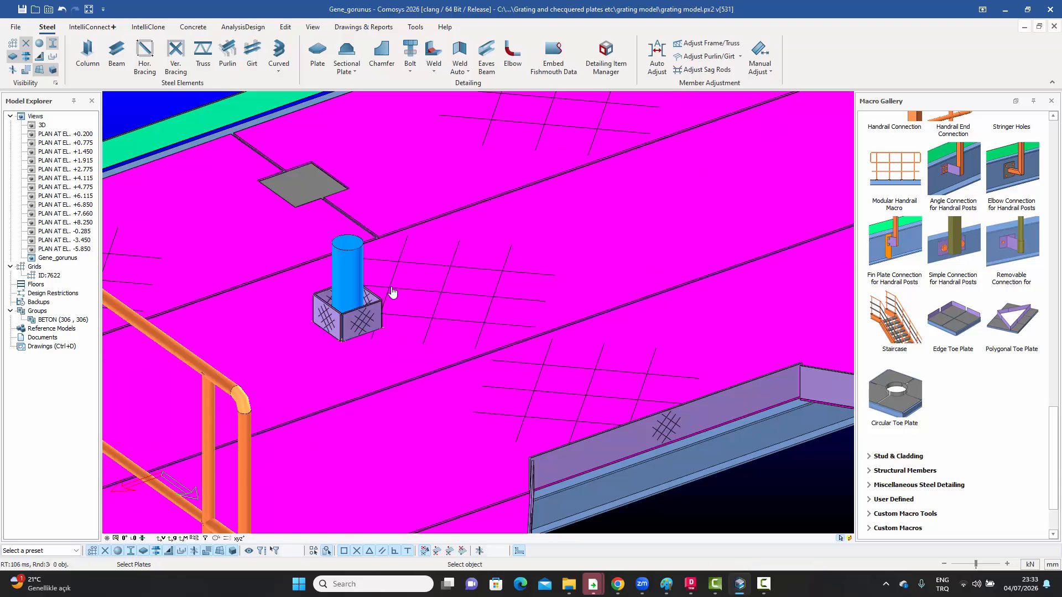
pyautogui.press('Escape')
# Step: Examine the polygonal toe plate around the blue pipe up close and the platform's toe plates from several sides
pyautogui.click(355, 323)
pyautogui.moveTo(356, 323); pyautogui.dragTo(362, 384, button='middle')
pyautogui.scroll(-3, 357, 323)
pyautogui.scroll(10, 348, 322)
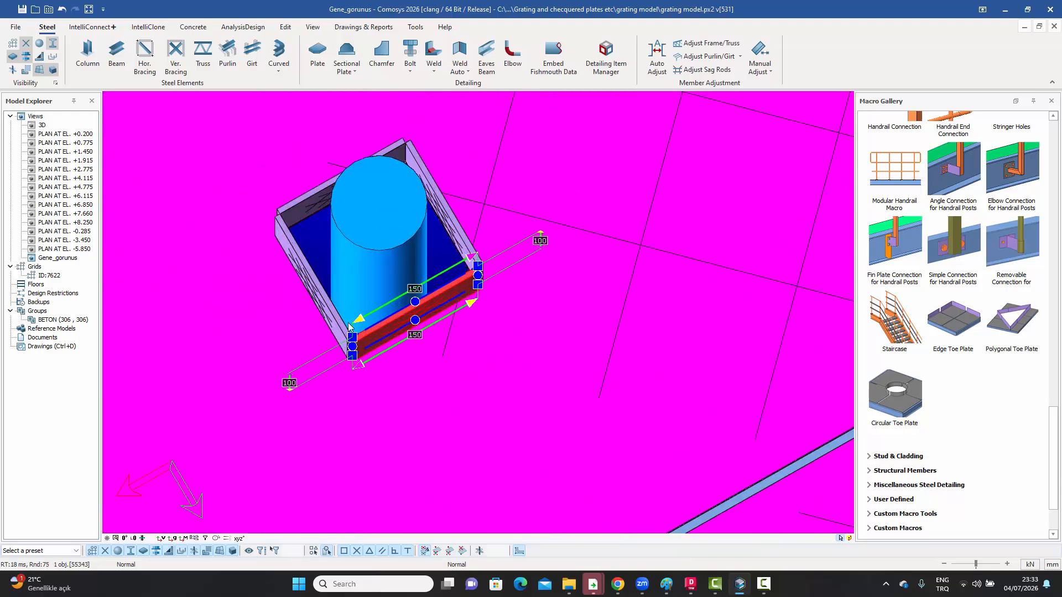
pyautogui.moveTo(348, 323); pyautogui.dragTo(356, 315, button='middle')
pyautogui.scroll(-10, 357, 316)
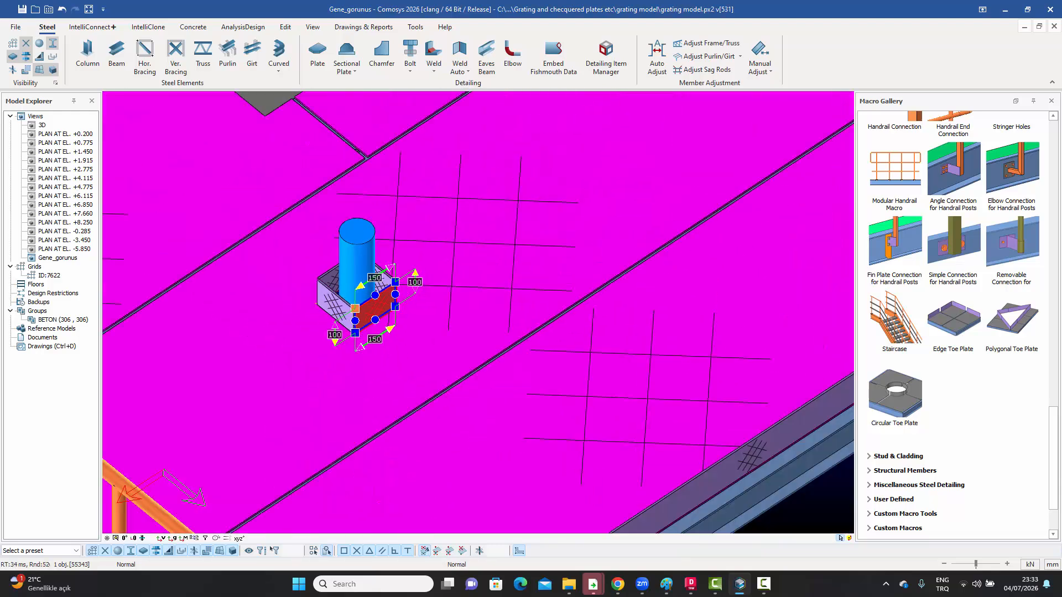
pyautogui.press('Escape')
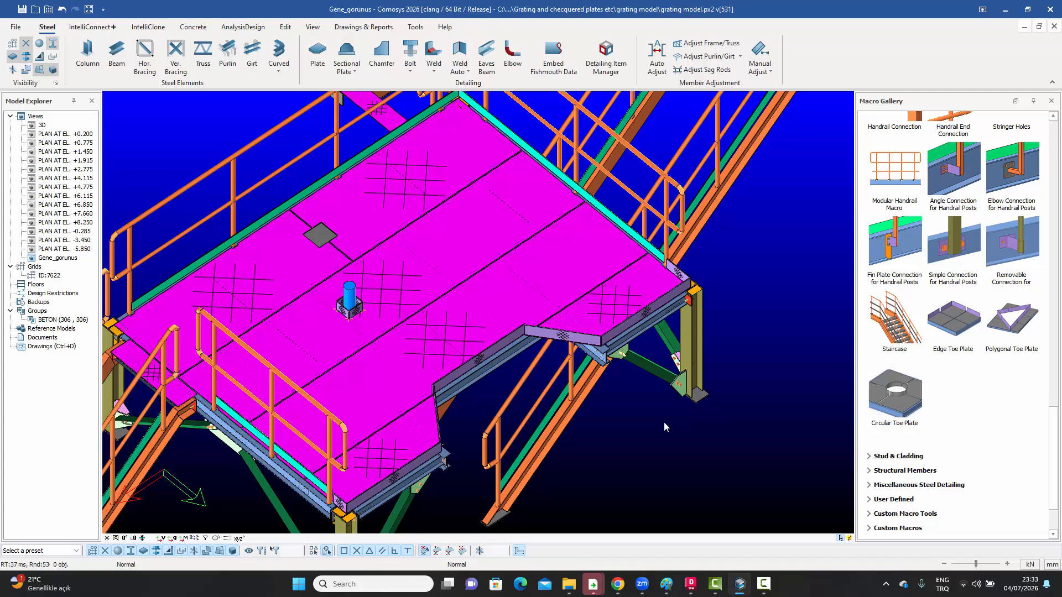
pyautogui.moveTo(655, 441); pyautogui.dragTo(610, 431, button='middle')
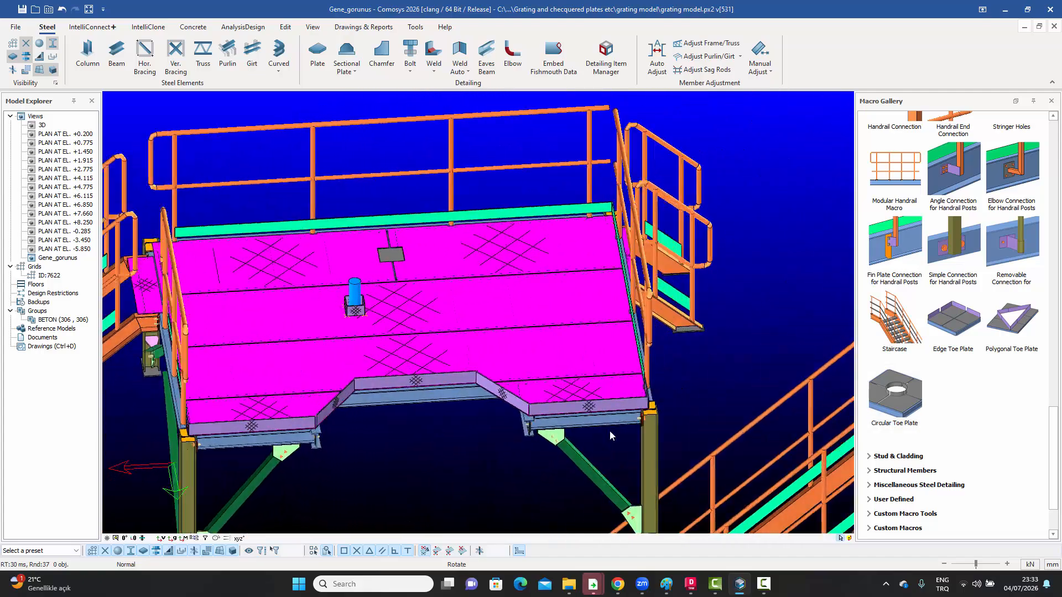
pyautogui.scroll(5, 413, 363)
pyautogui.moveTo(408, 364); pyautogui.dragTo(531, 385, button='middle')
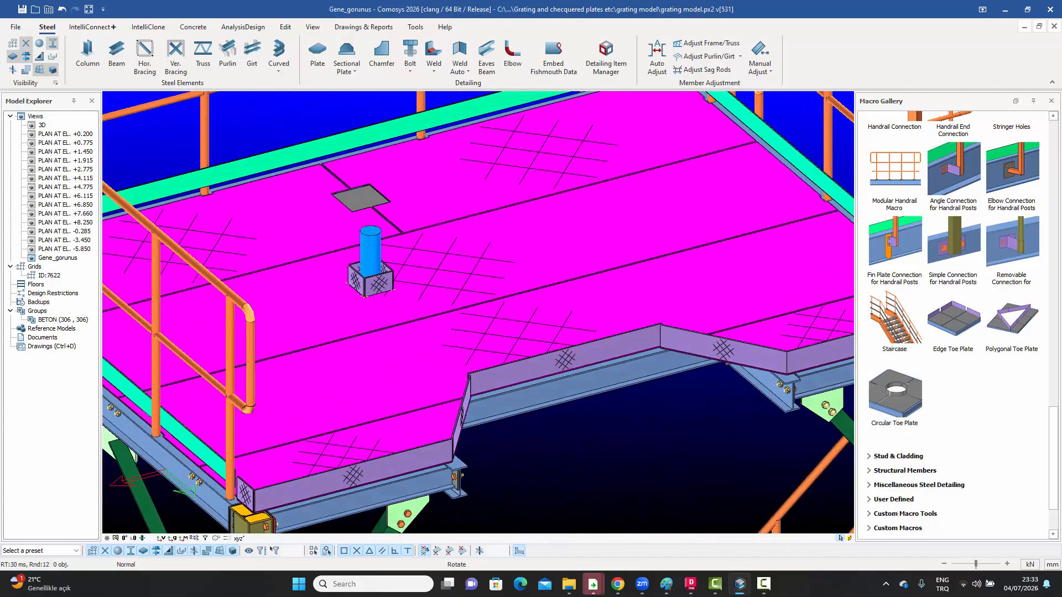
# Step: Highlight the assembly of the corner floor plate with the slanted edge to check which toe plates belong to it
pyautogui.scroll(-3, 468, 368)
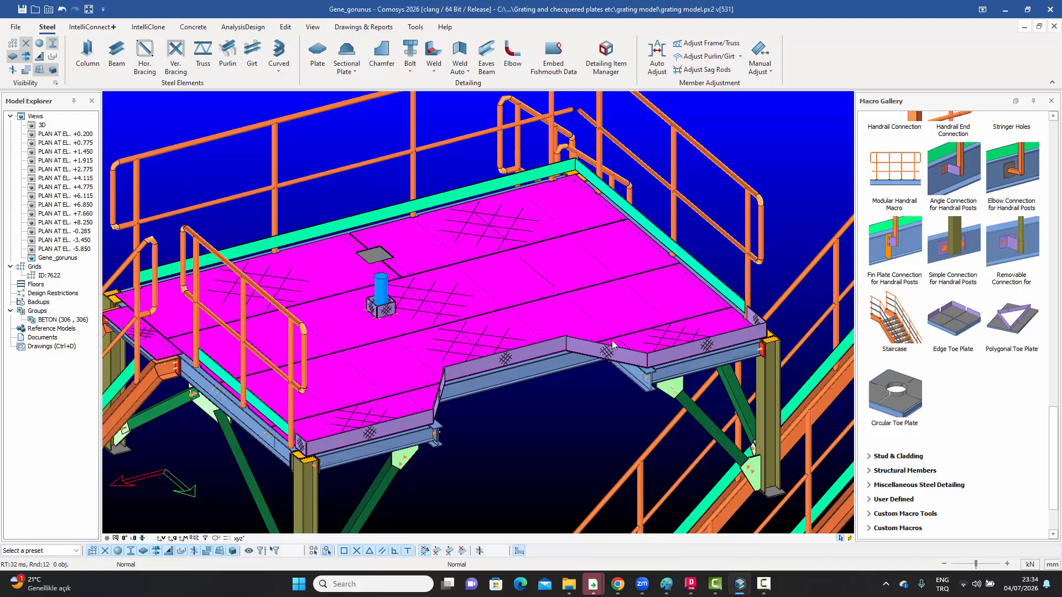
pyautogui.moveTo(539, 362); pyautogui.dragTo(619, 340, button='middle')
pyautogui.moveTo(684, 353); pyautogui.dragTo(577, 349, button='middle')
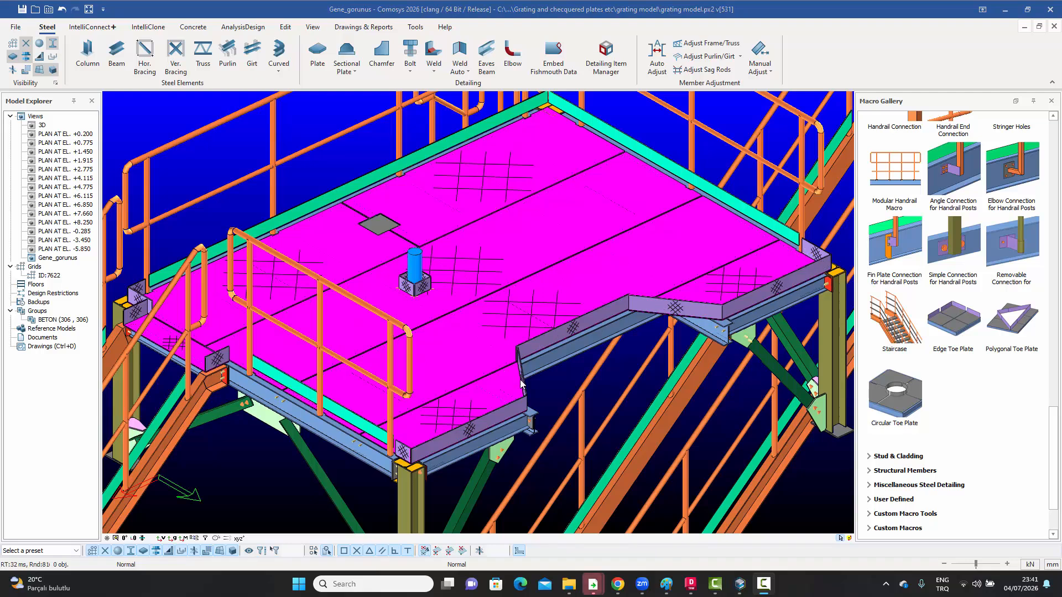
pyautogui.click(751, 276)
pyautogui.rightClick(751, 277)
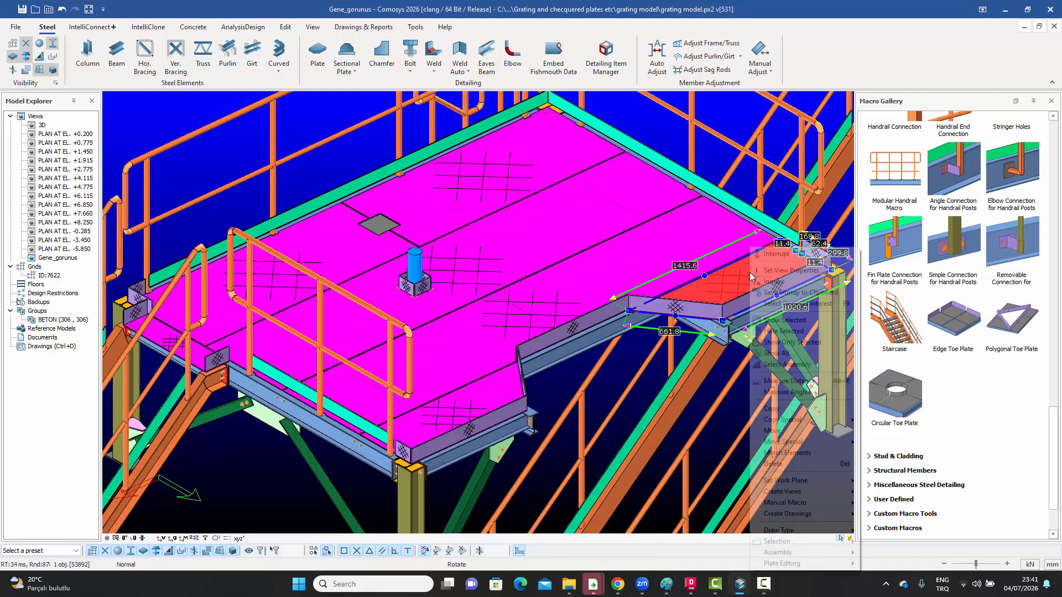
pyautogui.click(789, 365)
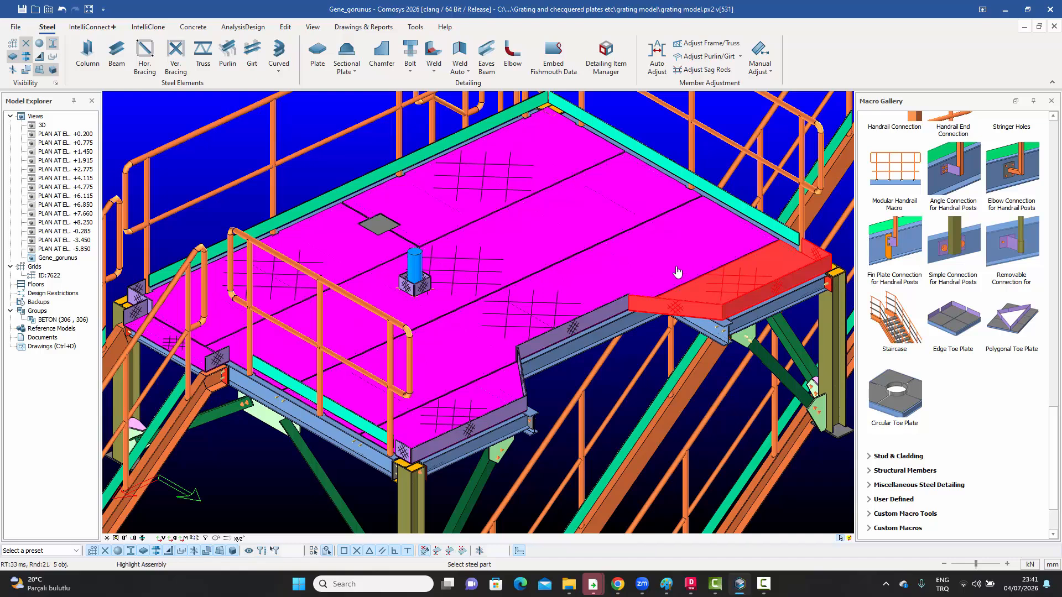
pyautogui.rightClick(637, 254)
pyautogui.click(655, 258)
# Step: Highlight the assembly of the floor plate around the blue pipe to check whether it includes the polygonal toe plate
pyautogui.click(533, 234)
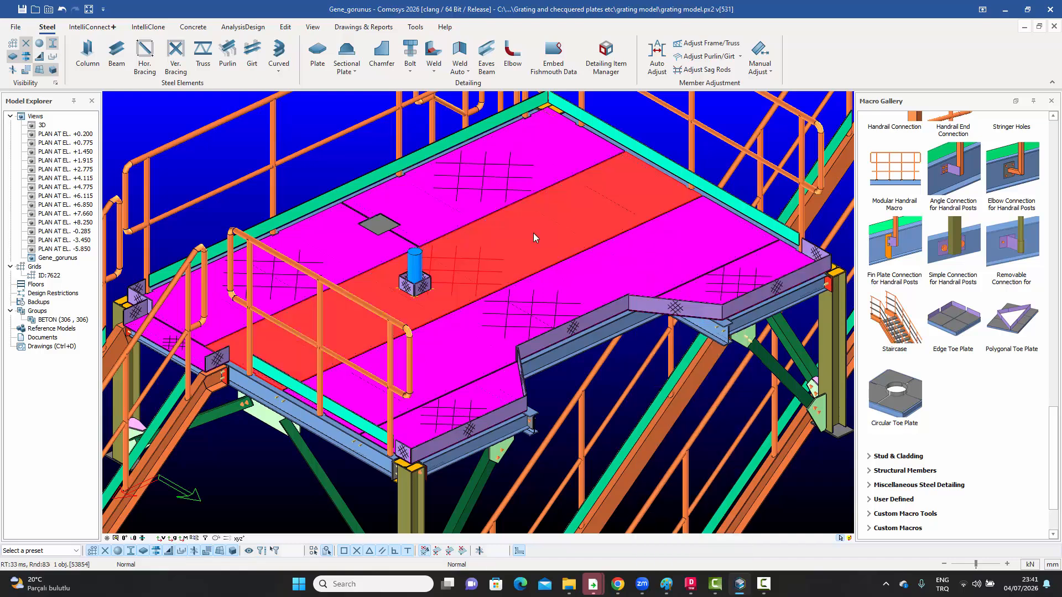
pyautogui.rightClick(534, 233)
pyautogui.click(571, 350)
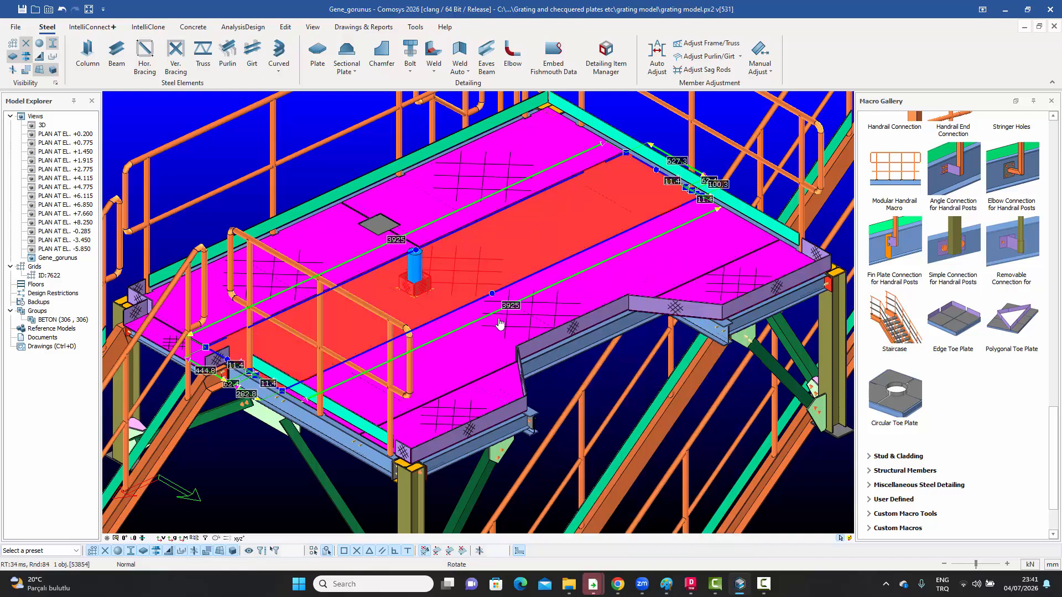
pyautogui.scroll(5, 429, 242)
pyautogui.rightClick(511, 233)
pyautogui.click(532, 240)
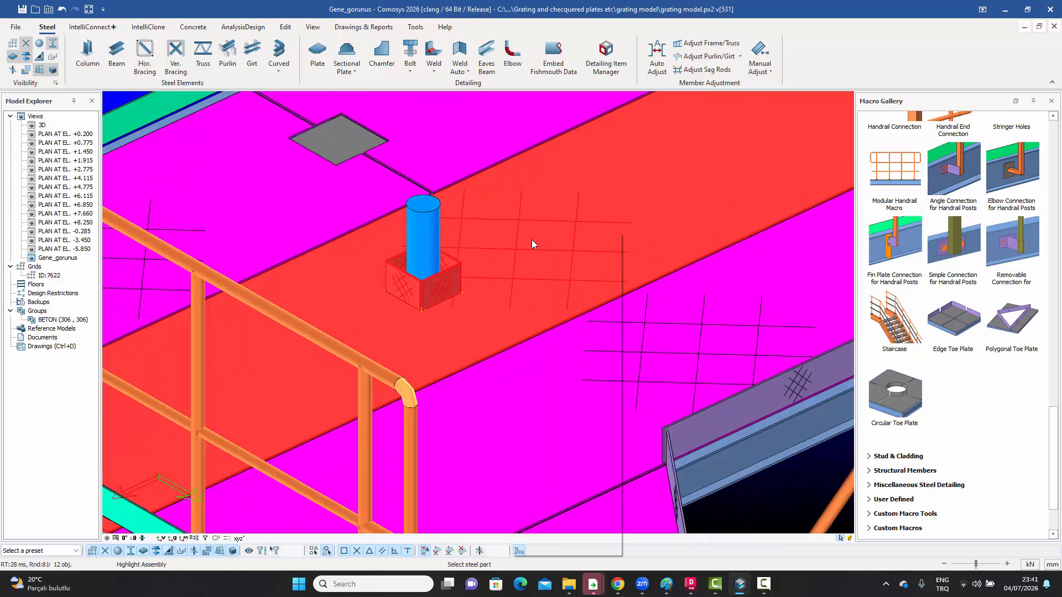
pyautogui.scroll(-6, 543, 252)
pyautogui.click(453, 191)
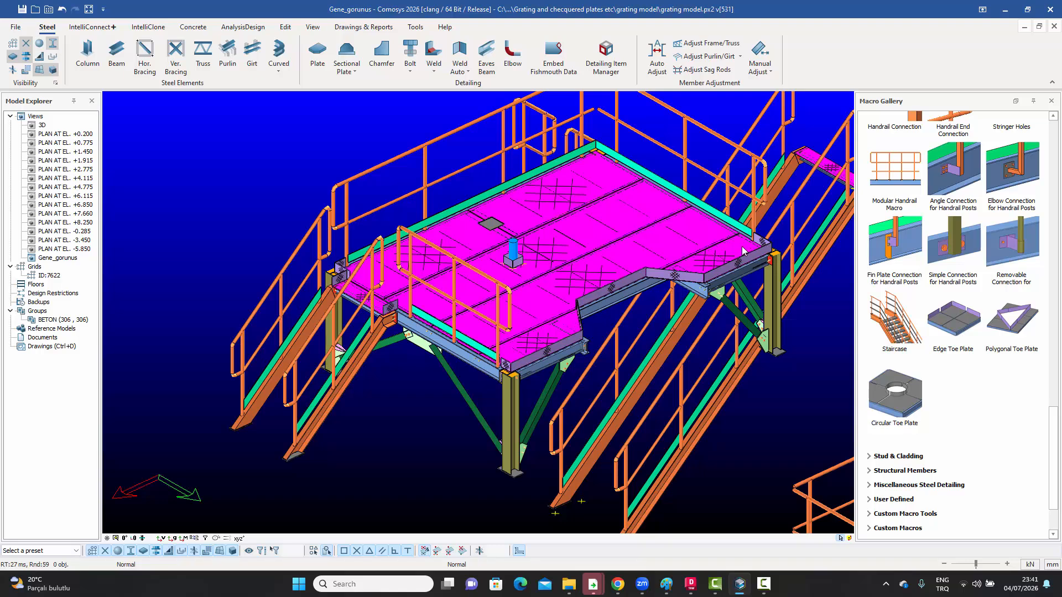
# Step: Highlight the assembly of the small floor plate at the stair head to check which edge toe plates belong to it
pyautogui.scroll(5, 354, 275)
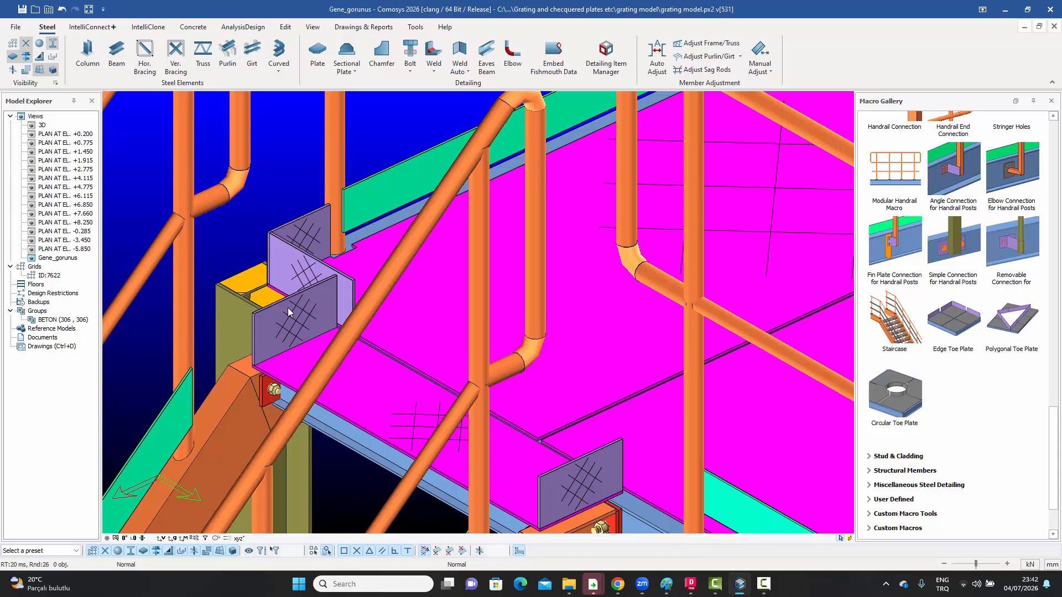
pyautogui.scroll(-5, 309, 291)
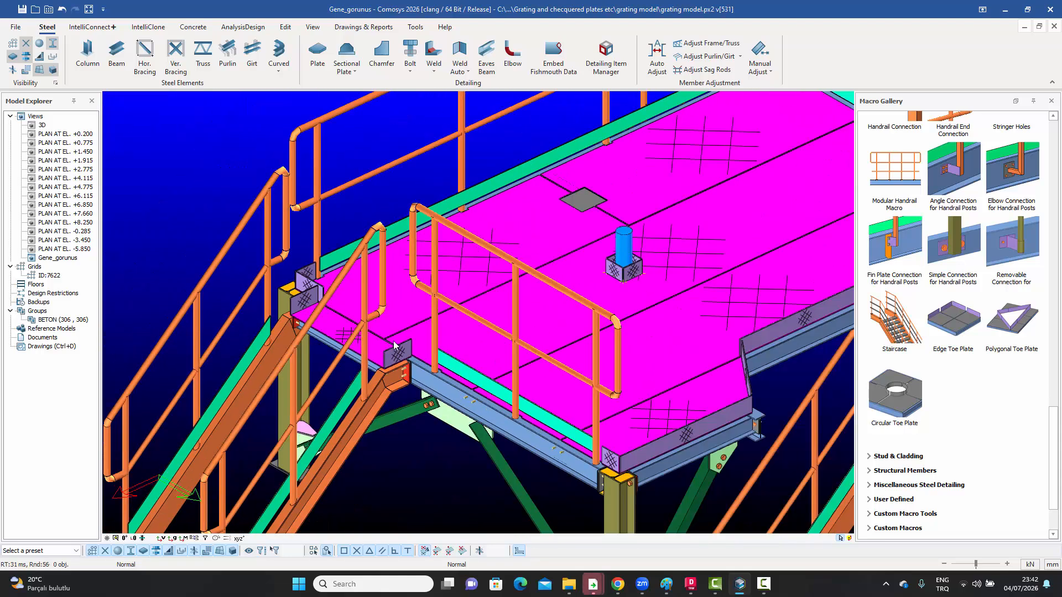
pyautogui.scroll(-3, 475, 354)
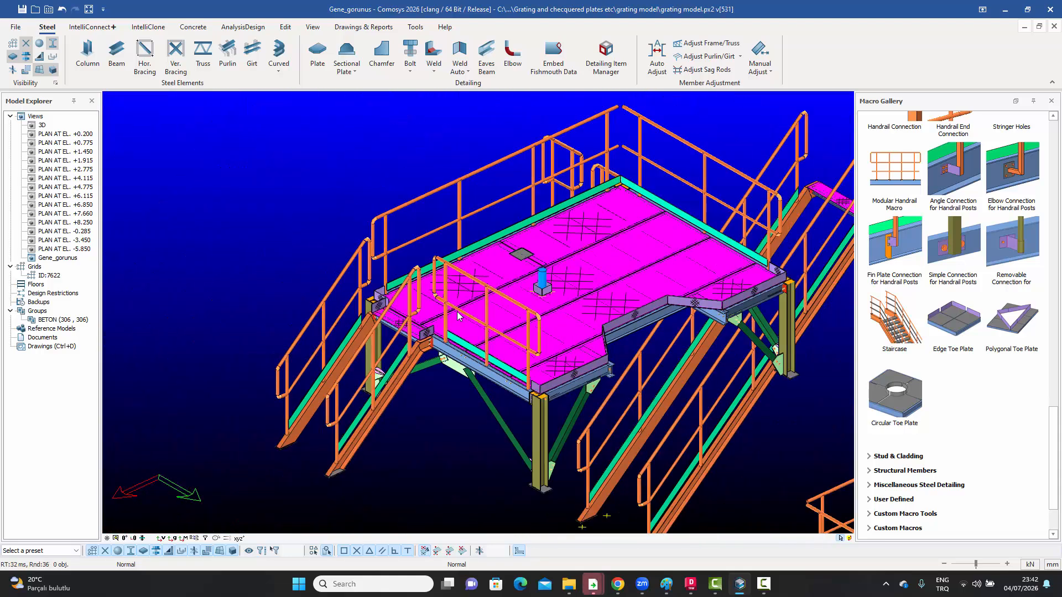
pyautogui.scroll(-3, 457, 316)
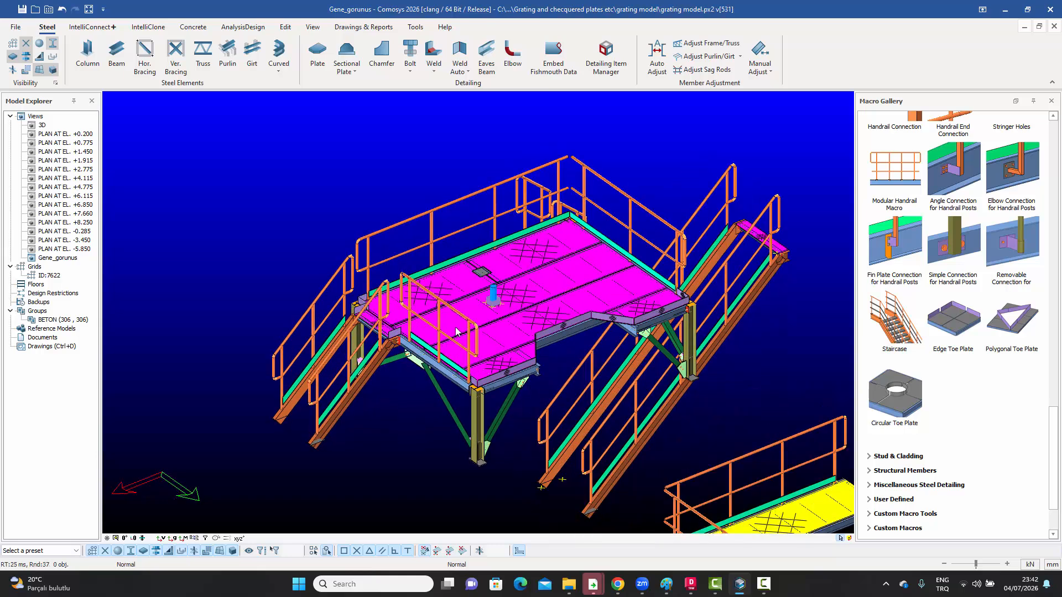
pyautogui.scroll(5, 456, 332)
pyautogui.click(341, 339)
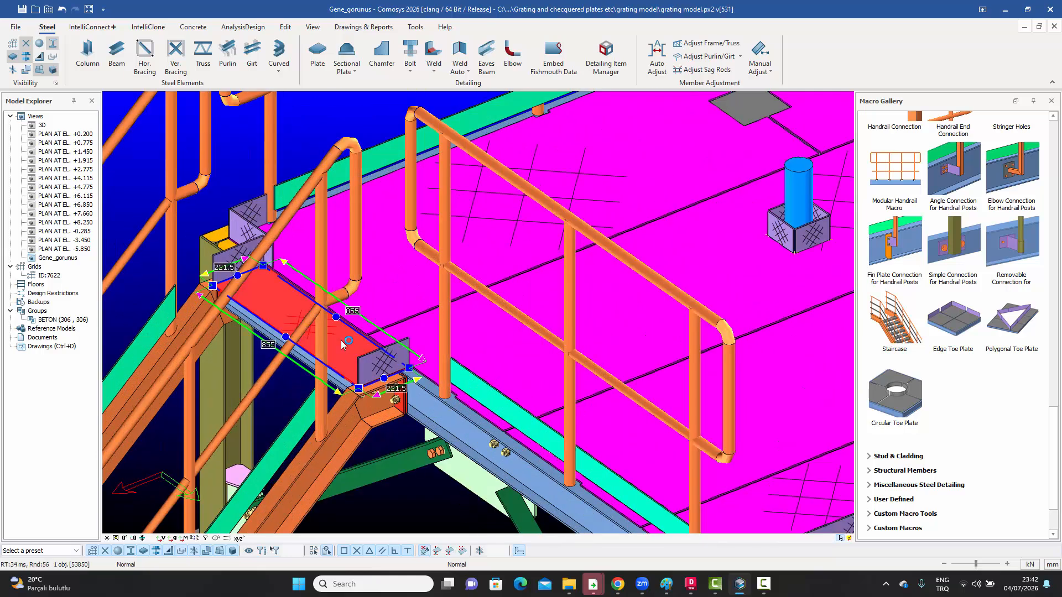
pyautogui.rightClick(341, 345)
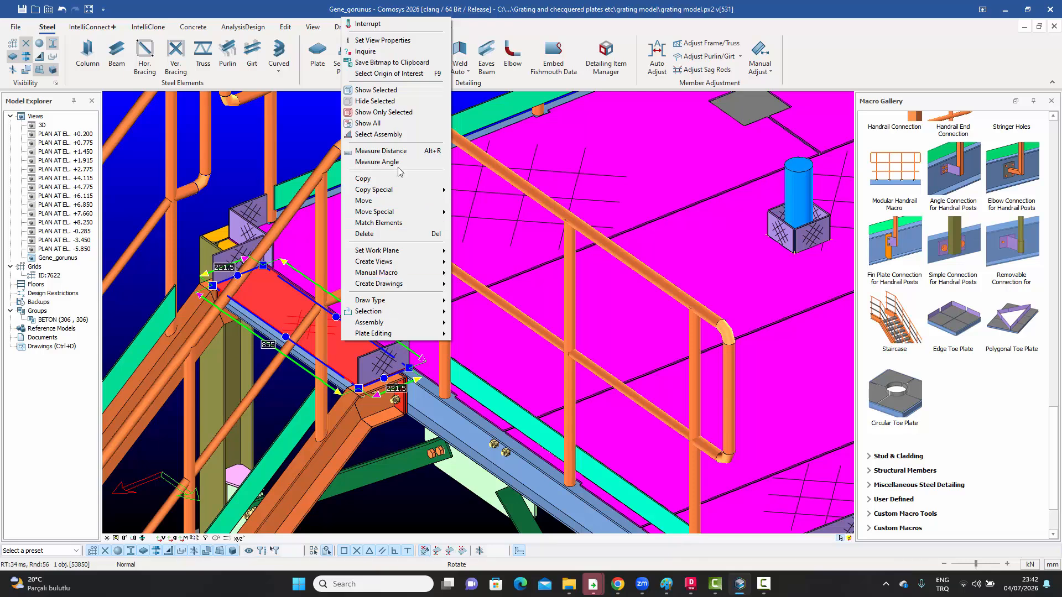
pyautogui.click(378, 135)
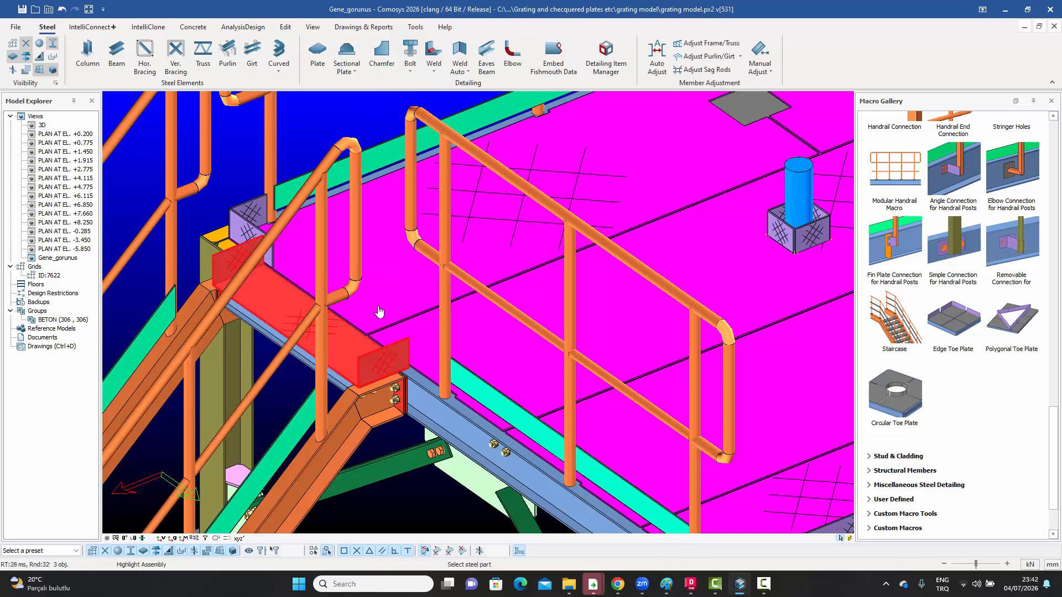
pyautogui.rightClick(331, 260)
pyautogui.click(346, 255)
# Step: Highlight the assembly of the large floor plate next to the stair head plate to check its edge toe plates
pyautogui.click(330, 230)
pyautogui.rightClick(331, 230)
pyautogui.click(383, 199)
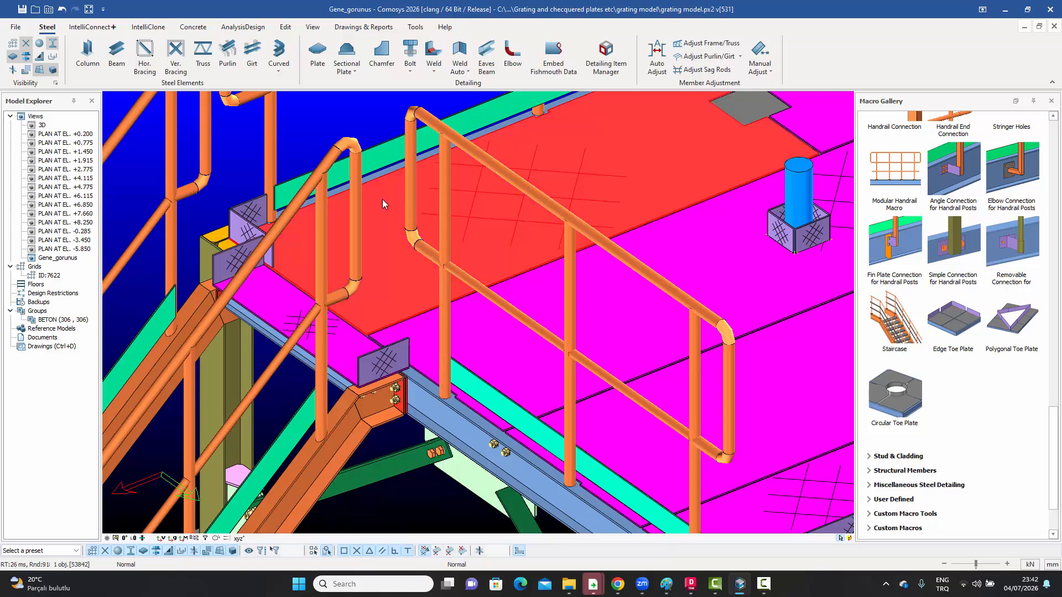
pyautogui.rightClick(383, 201)
pyautogui.click(418, 320)
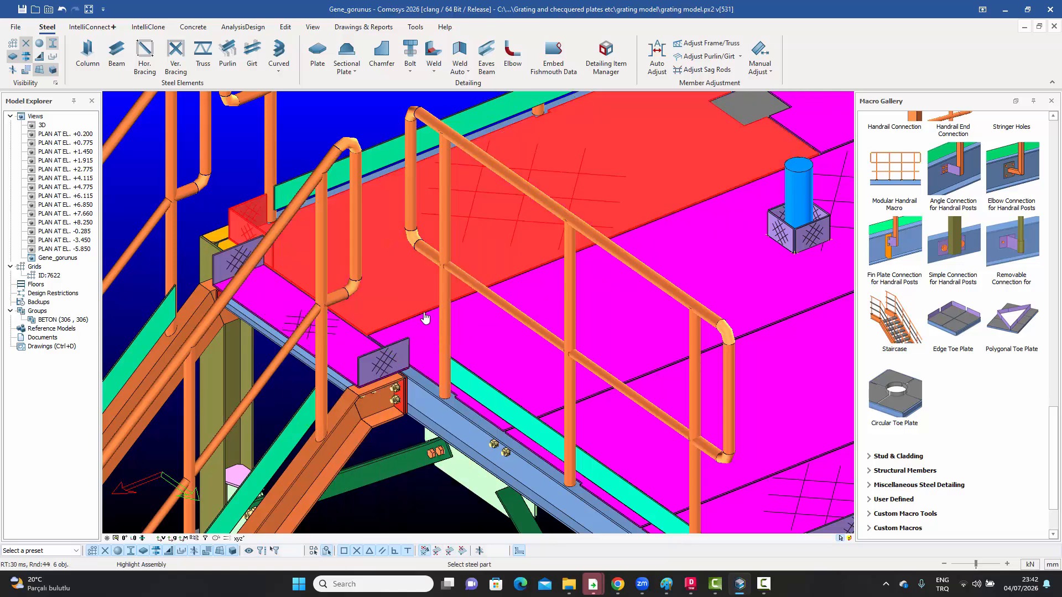
pyautogui.rightClick(297, 130)
pyautogui.click(319, 136)
pyautogui.click(313, 134)
pyautogui.scroll(-4, 349, 269)
pyautogui.moveTo(382, 276); pyautogui.dragTo(389, 339, button='middle')
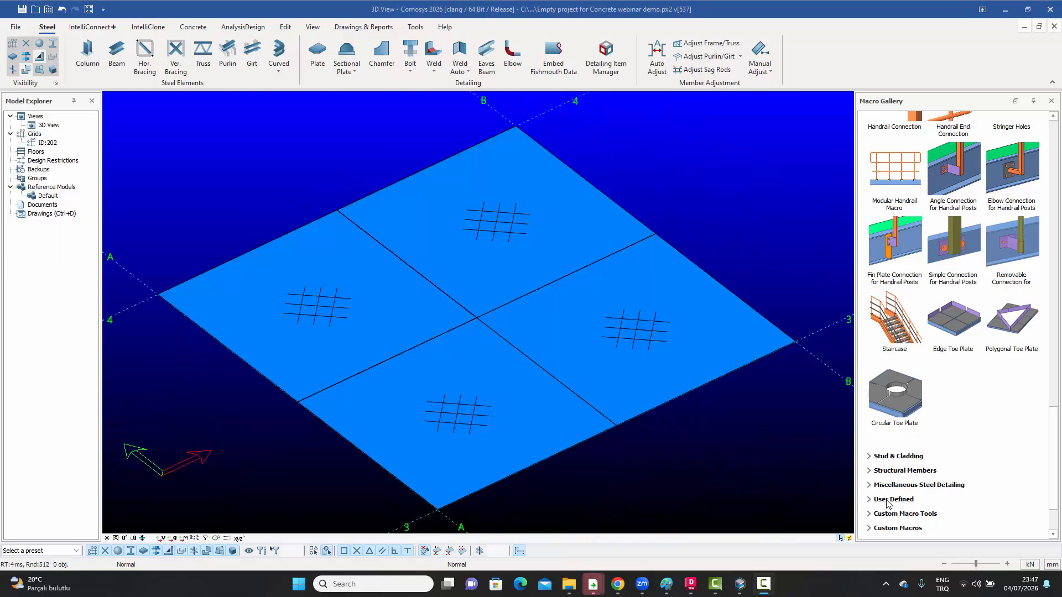
# Step: Add a Circular Toe Plate centred where the four floor plates meet, assigning it to all four plates
pyautogui.doubleClick(900, 393)
pyautogui.scroll(5, 477, 324)
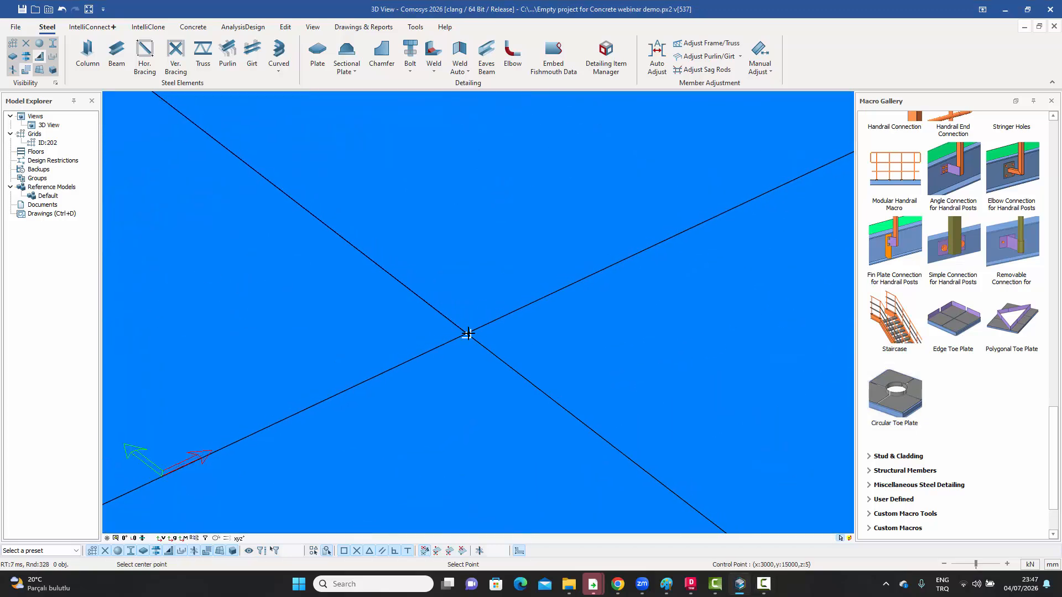
pyautogui.click(468, 334)
pyautogui.scroll(-5, 476, 322)
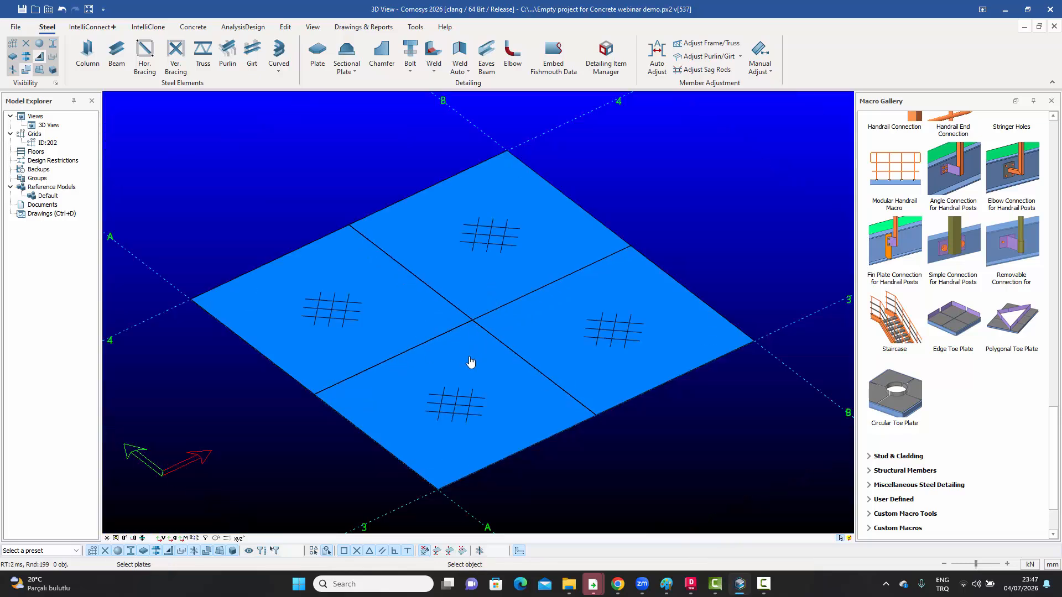
pyautogui.click(471, 362)
pyautogui.click(414, 306)
pyautogui.click(469, 284)
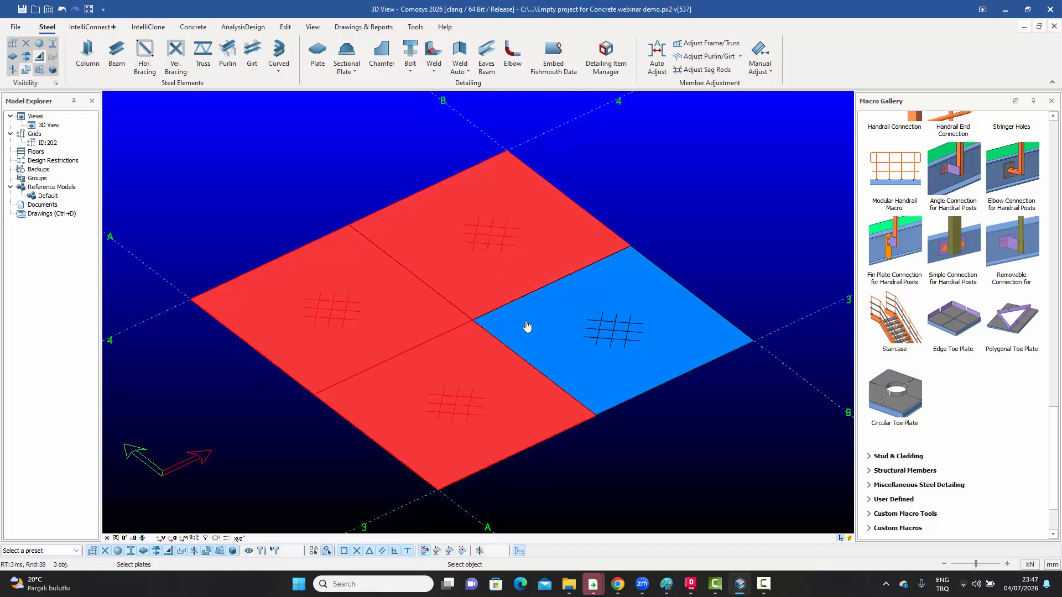
pyautogui.click(527, 326)
pyautogui.press('Return')
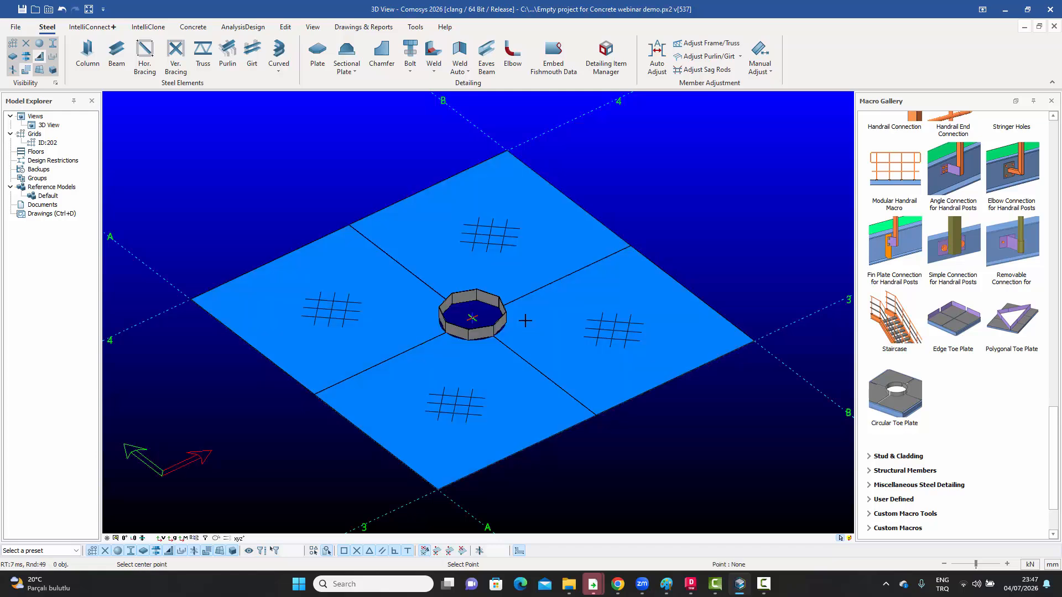
pyautogui.scroll(3, 506, 318)
pyautogui.press('Escape')
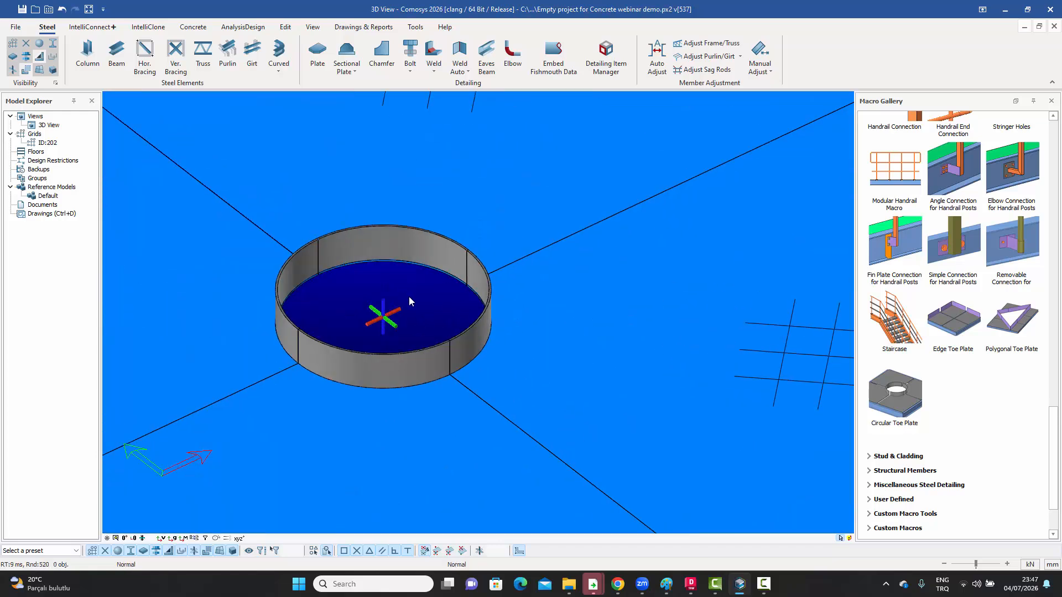
# Step: Highlight the floor plate assemblies around the circular toe plate and examine how the ring is split between them
pyautogui.click(410, 377)
pyautogui.moveTo(407, 373); pyautogui.dragTo(450, 389, button='middle')
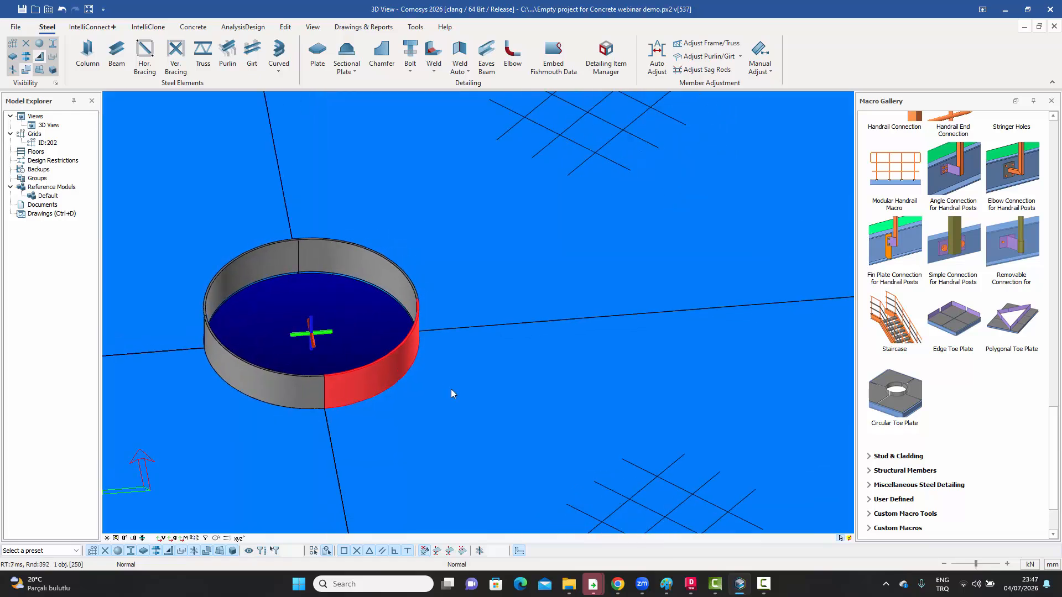
pyautogui.rightClick(450, 386)
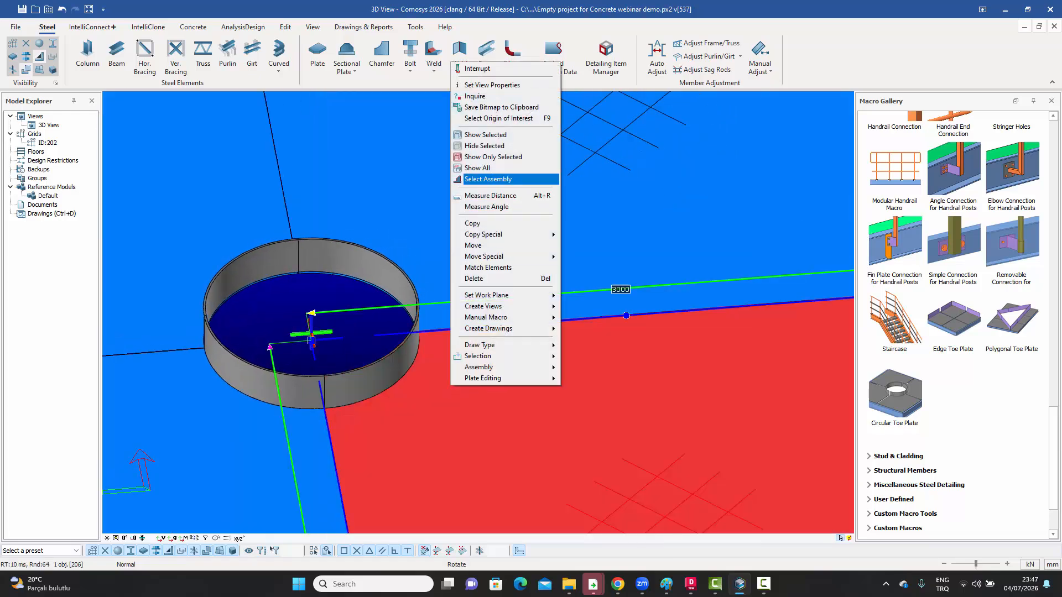
pyautogui.click(487, 179)
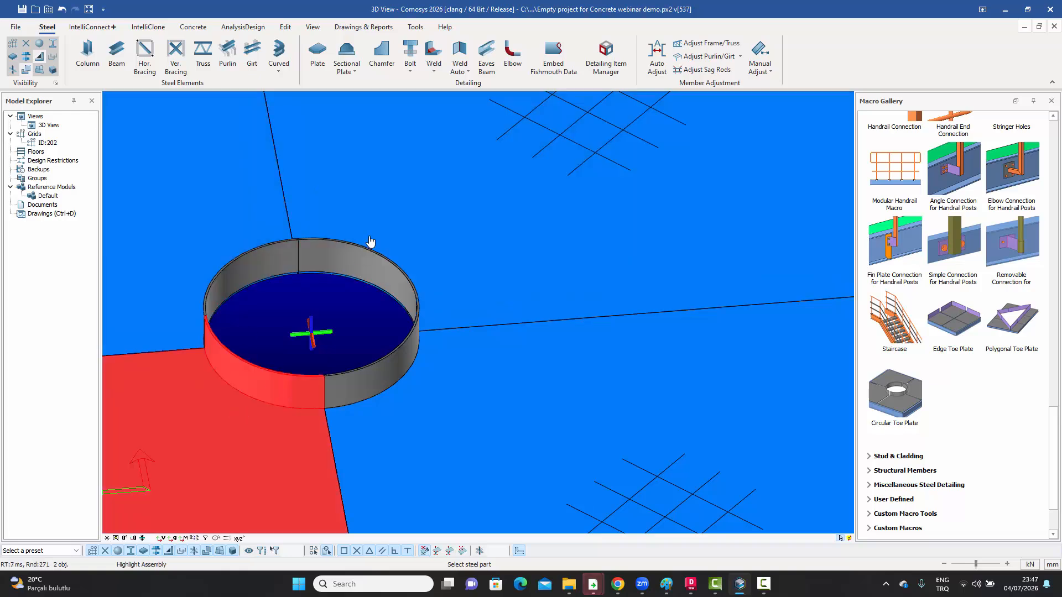
pyautogui.rightClick(368, 235)
pyautogui.press('Escape')
pyautogui.scroll(-2, 363, 318)
pyautogui.scroll(-2, 354, 326)
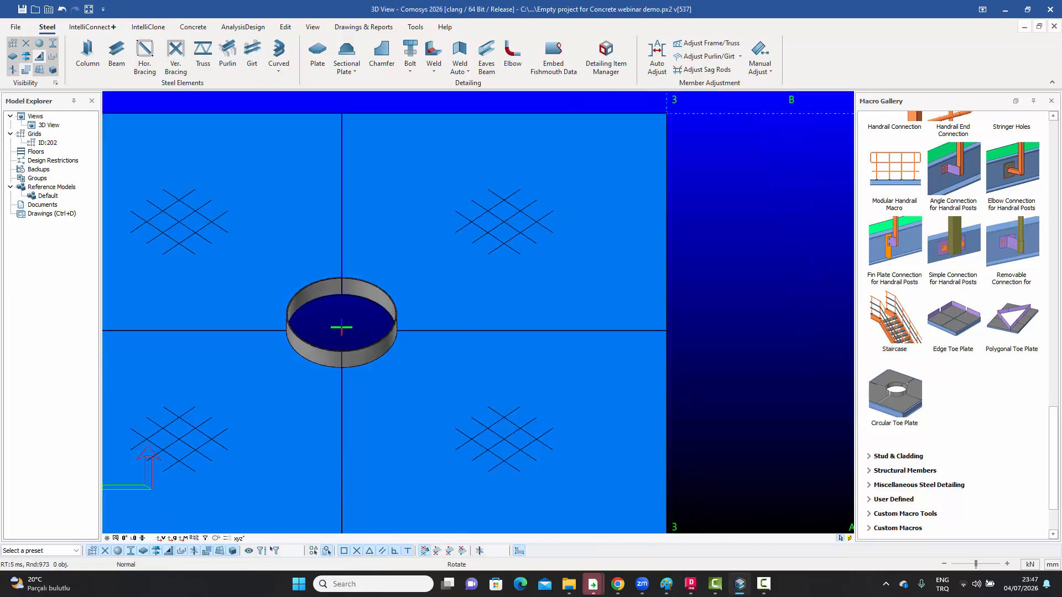
pyautogui.scroll(4, 348, 327)
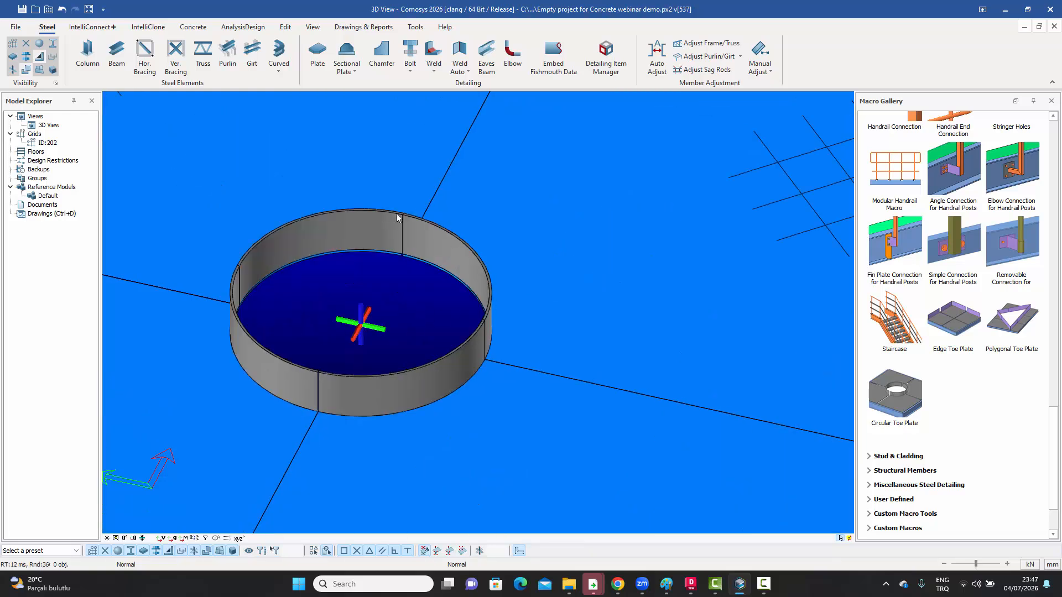
pyautogui.moveTo(479, 301); pyautogui.dragTo(463, 303, button='middle')
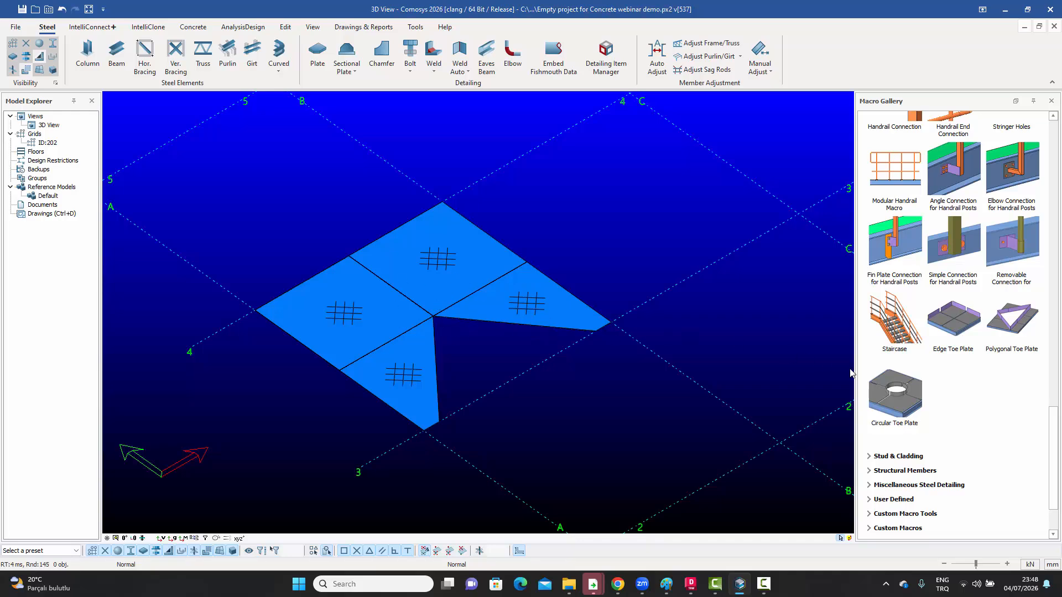
# Step: Add a Circular Toe Plate centred on the shared corner of the four floor plates with the open wedge, assigning it to all four
pyautogui.click(893, 392)
pyautogui.scroll(4, 434, 327)
pyautogui.scroll(3, 434, 327)
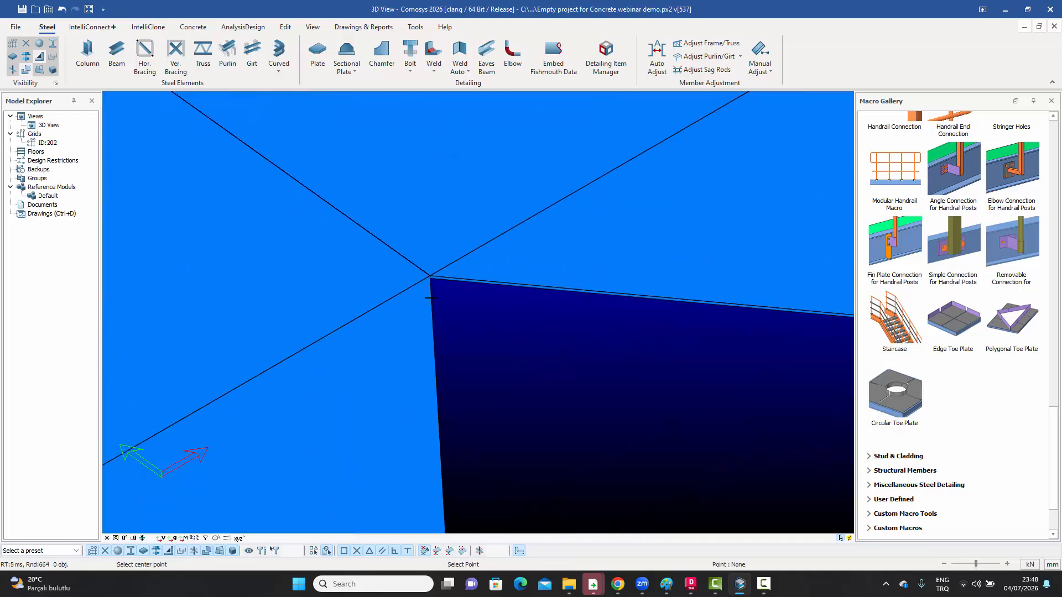
pyautogui.click(427, 250)
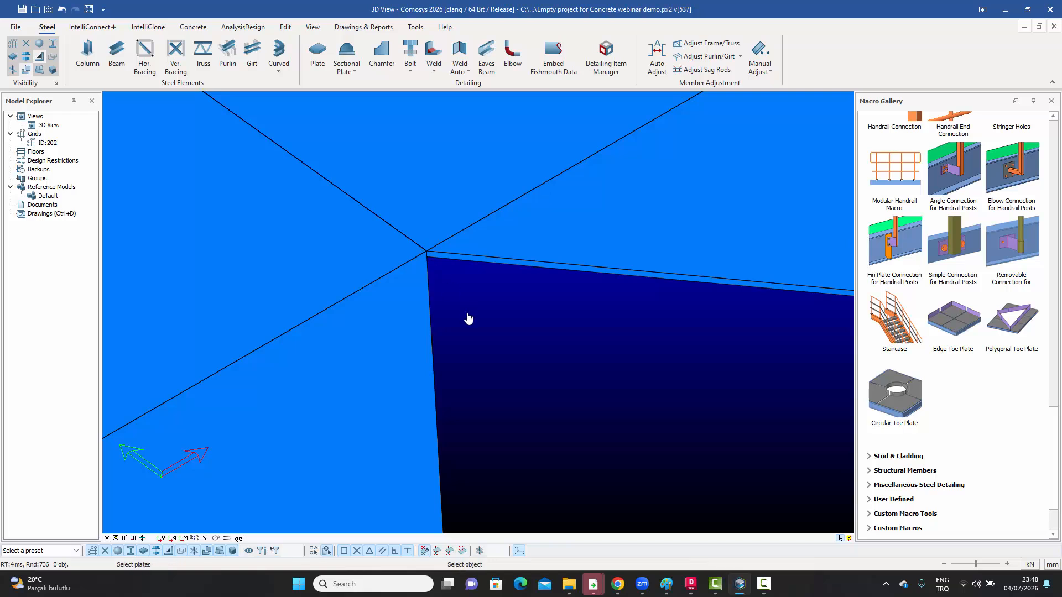
pyautogui.scroll(-4, 466, 319)
pyautogui.click(419, 360)
pyautogui.click(353, 285)
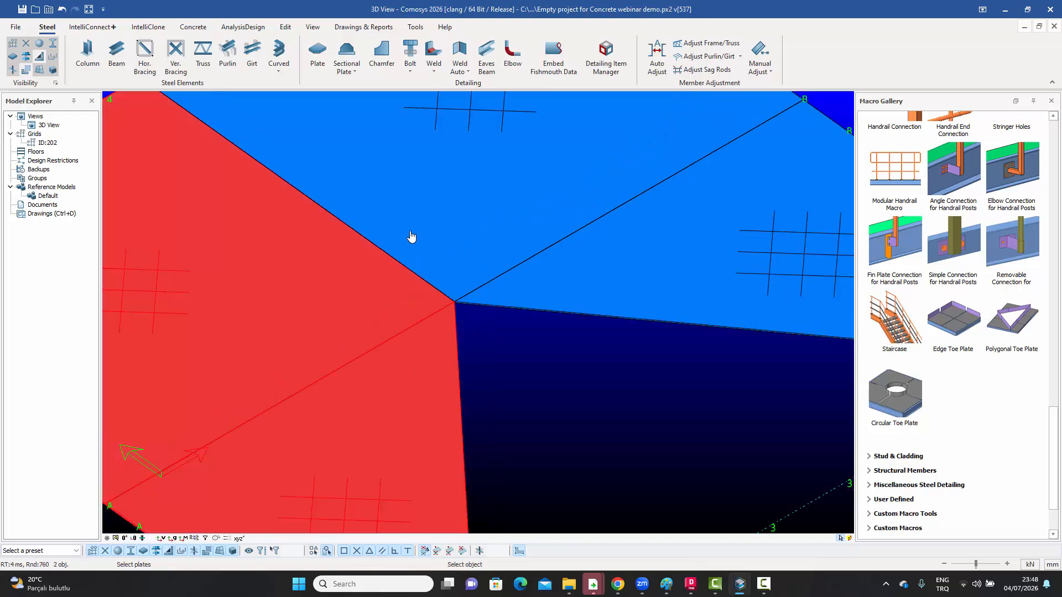
pyautogui.click(412, 237)
pyautogui.click(565, 280)
pyautogui.press('Return')
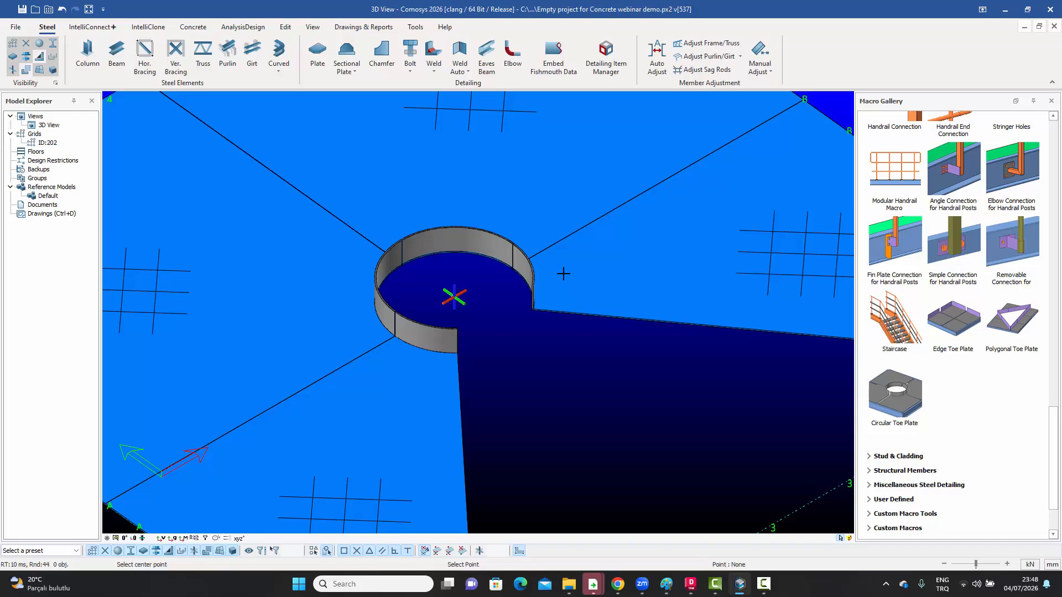
pyautogui.moveTo(562, 272); pyautogui.dragTo(448, 300, button='middle')
pyautogui.scroll(5, 455, 350)
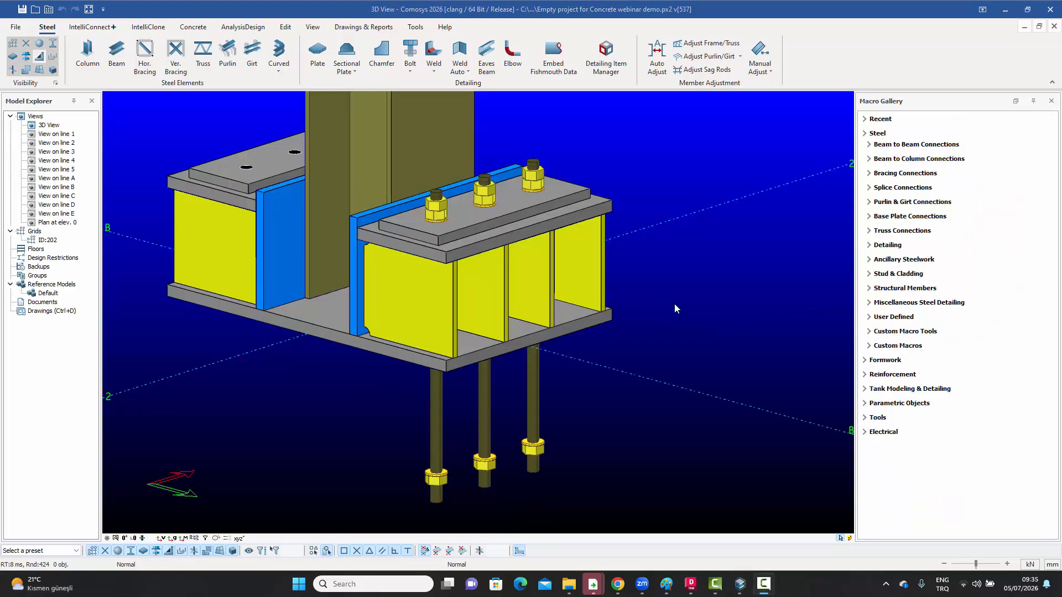
# Step: Examine the anchor rods, washers and nuts above and below the stiffened column base plate
pyautogui.moveTo(657, 299); pyautogui.dragTo(663, 293, button='middle')
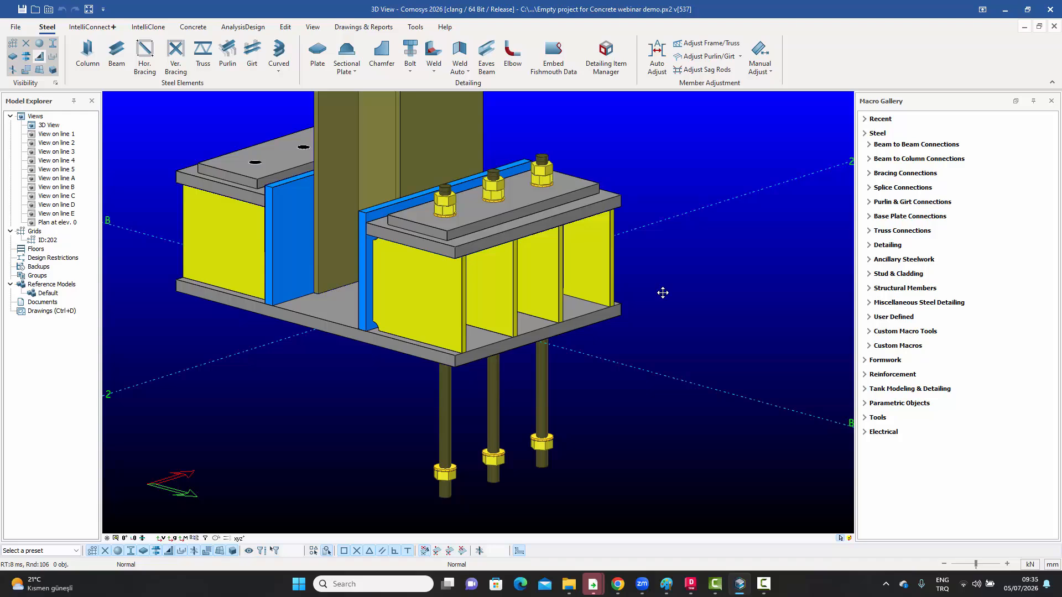
pyautogui.scroll(3, 535, 164)
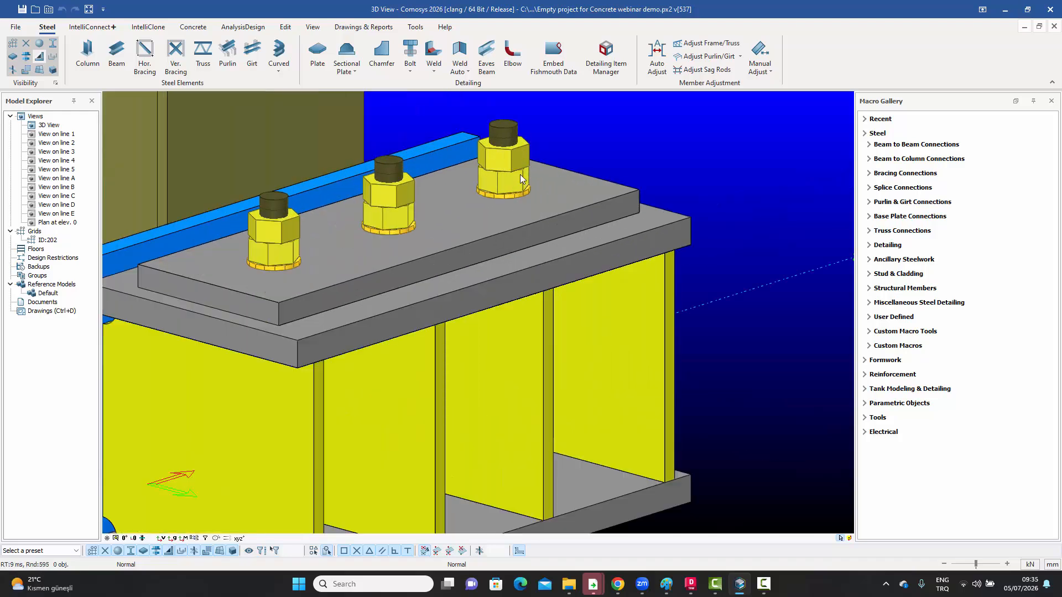
pyautogui.scroll(-5, 512, 165)
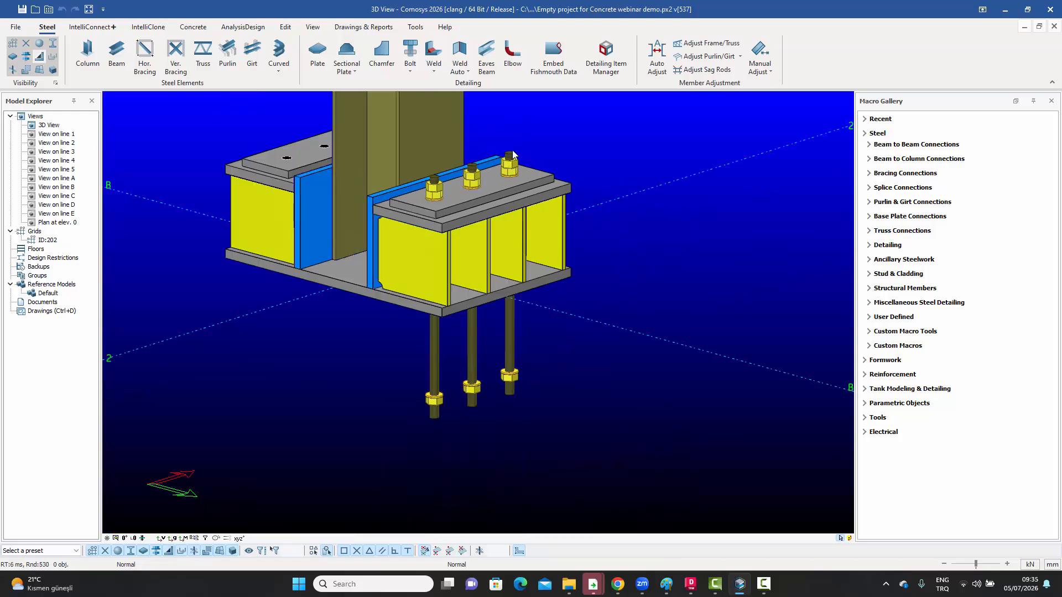
pyautogui.scroll(4, 517, 349)
pyautogui.scroll(-4, 576, 390)
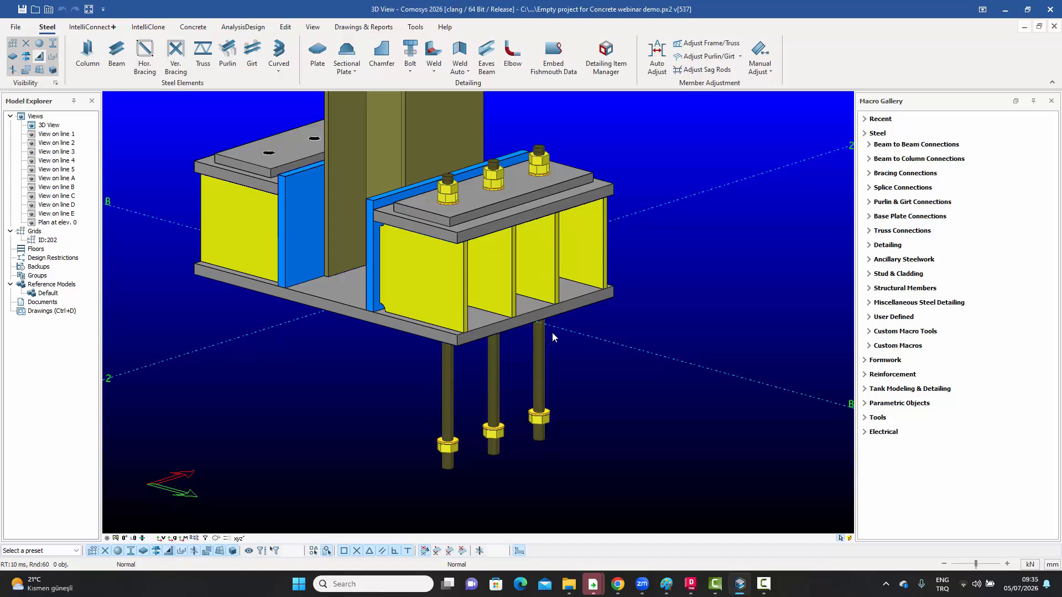
pyautogui.scroll(3, 544, 172)
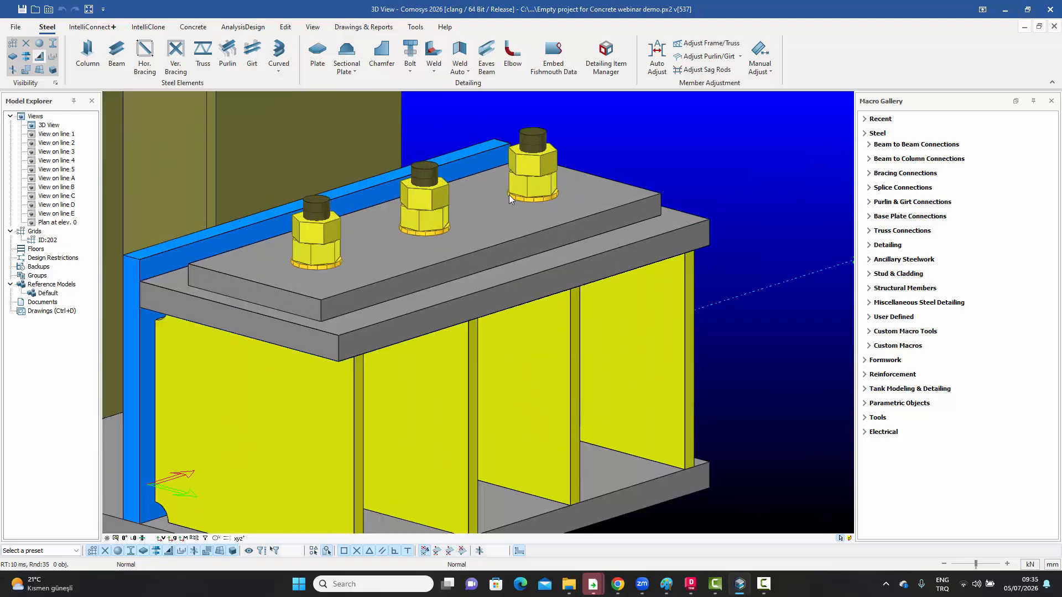
pyautogui.scroll(-3, 520, 173)
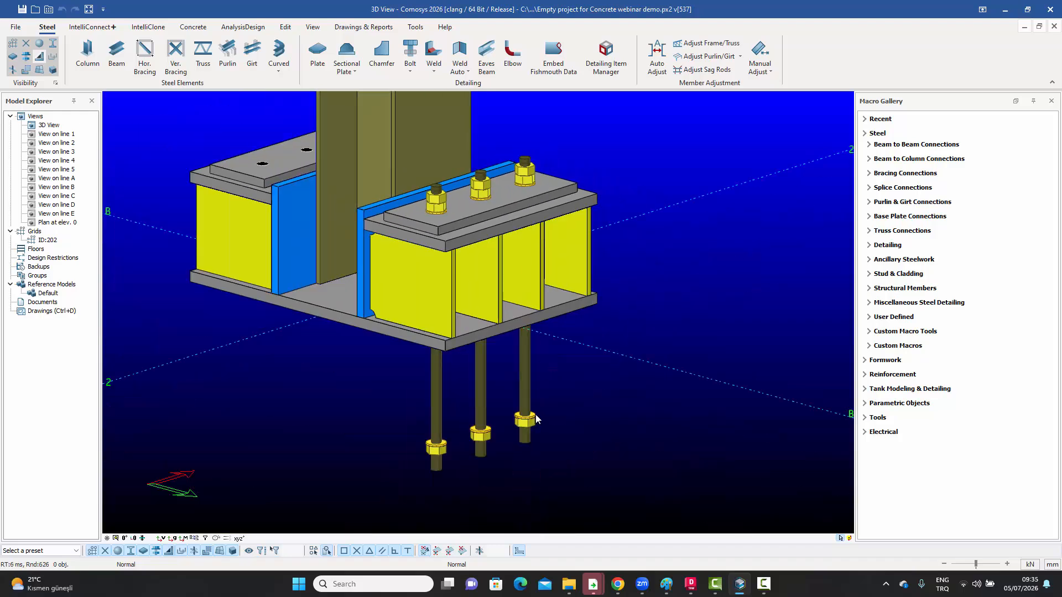
pyautogui.moveTo(535, 415); pyautogui.dragTo(525, 414, button='middle')
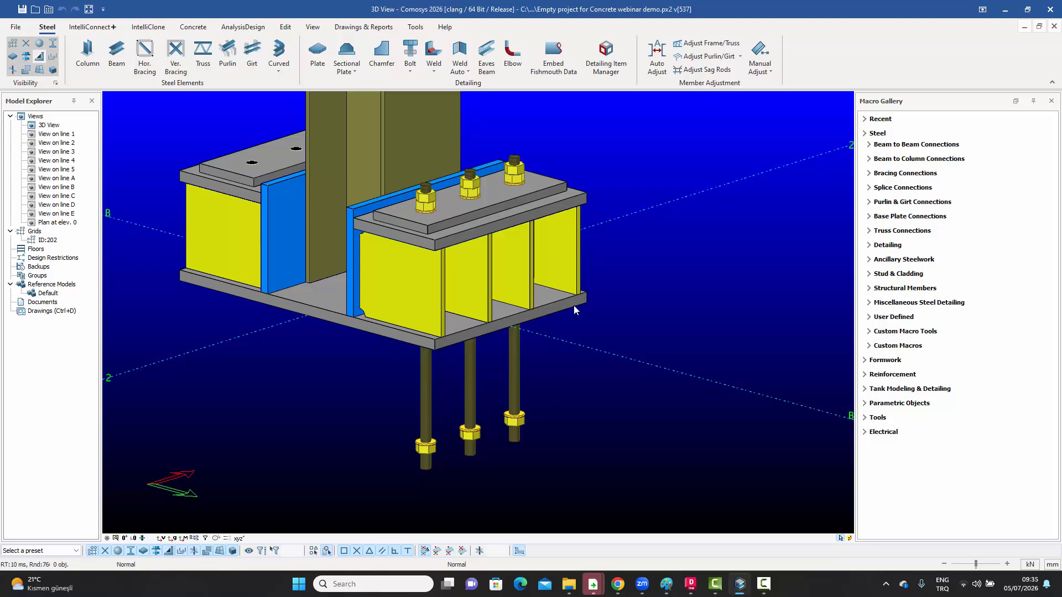
pyautogui.moveTo(574, 305); pyautogui.dragTo(494, 176, button='middle')
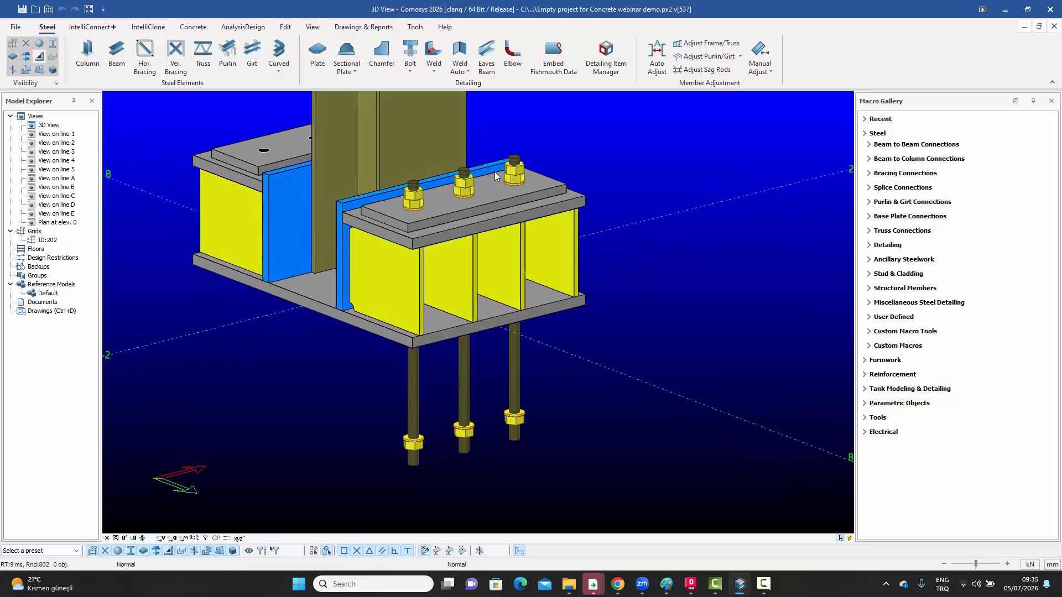
# Step: Open the bolt settings of Create Washers and Nuts, examine the parts of the order code and close them without applying
pyautogui.click(411, 73)
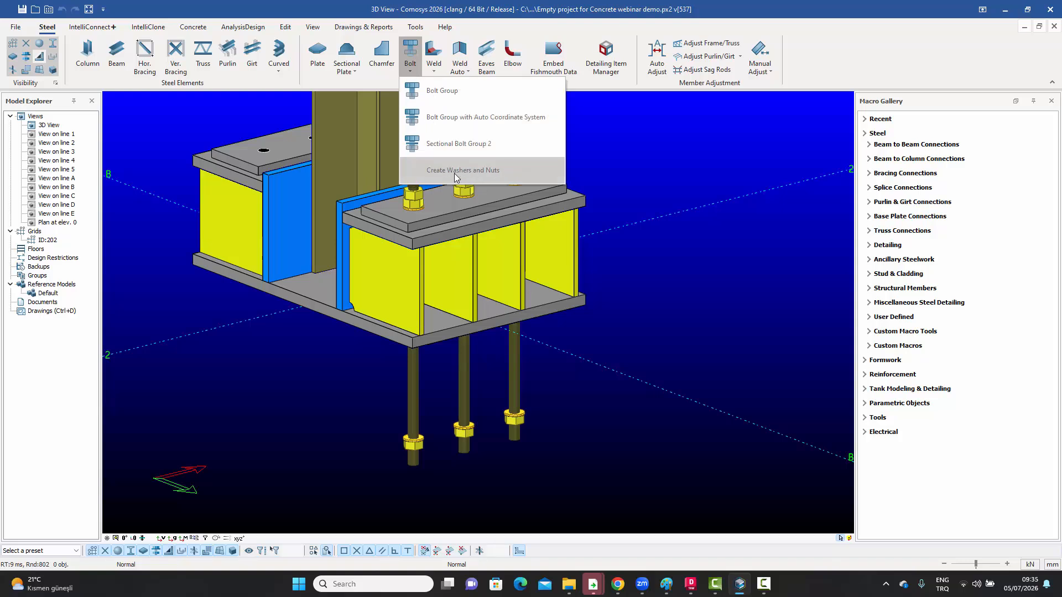
pyautogui.click(499, 171)
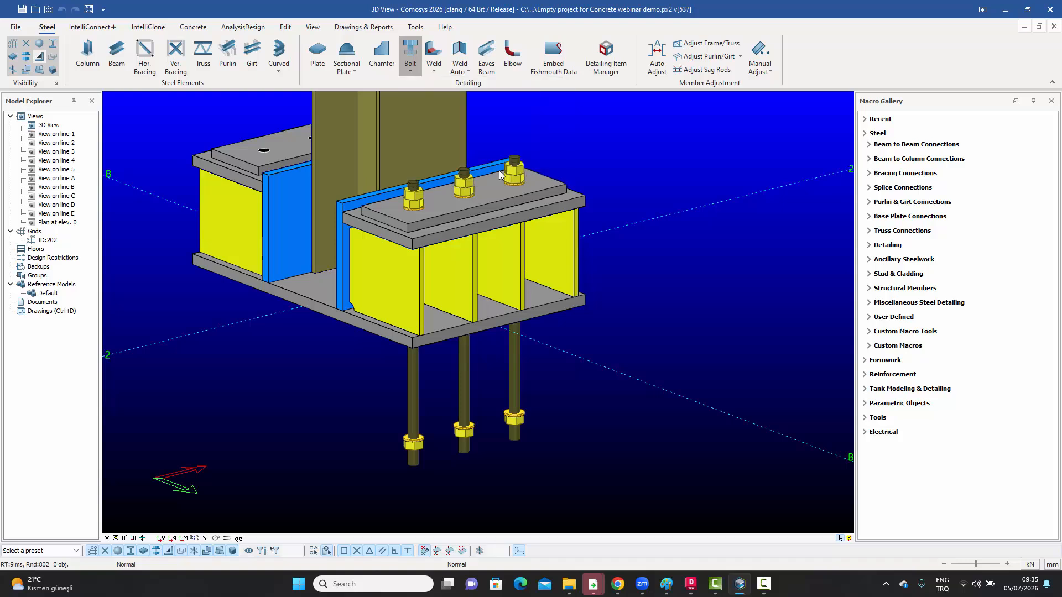
pyautogui.moveTo(205, 9); pyautogui.dragTo(815, 117)
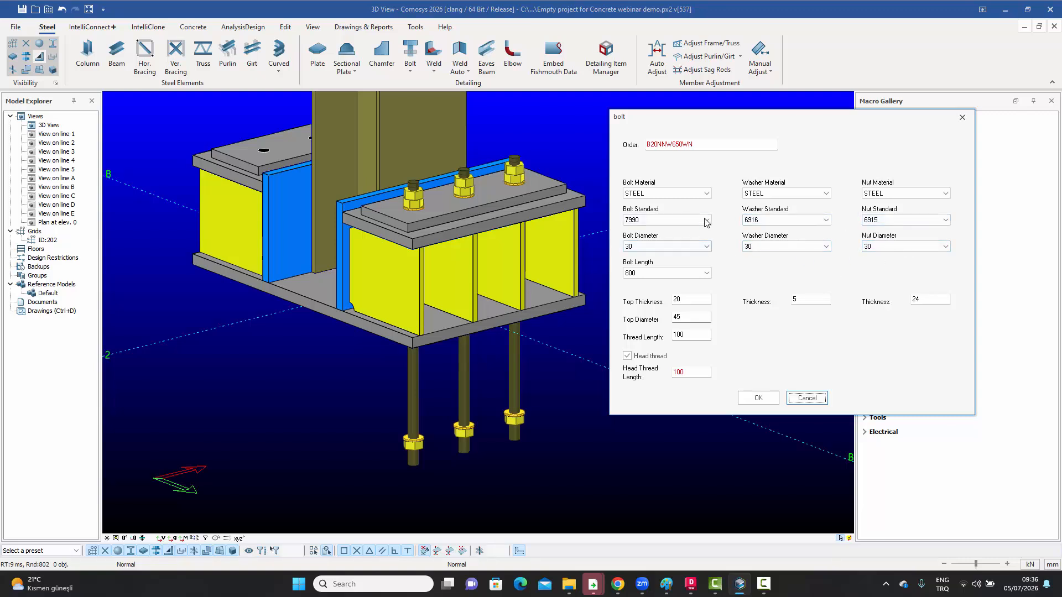
pyautogui.moveTo(703, 145); pyautogui.dragTo(646, 148)
pyautogui.click(718, 149)
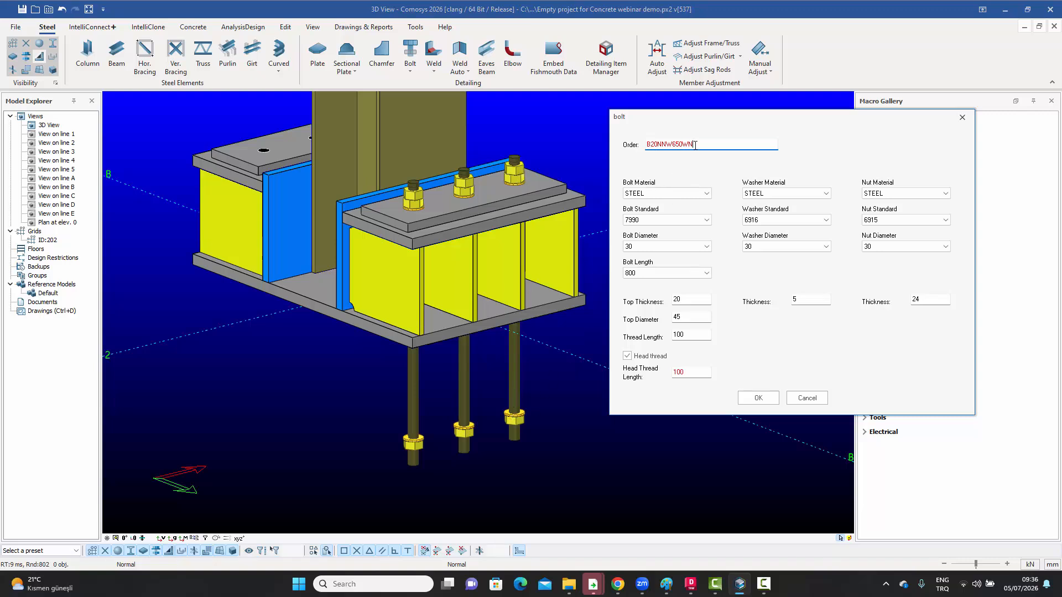
pyautogui.moveTo(656, 144); pyautogui.dragTo(672, 144)
pyautogui.click(705, 144)
pyautogui.moveTo(647, 144); pyautogui.dragTo(657, 144)
pyautogui.click(668, 145)
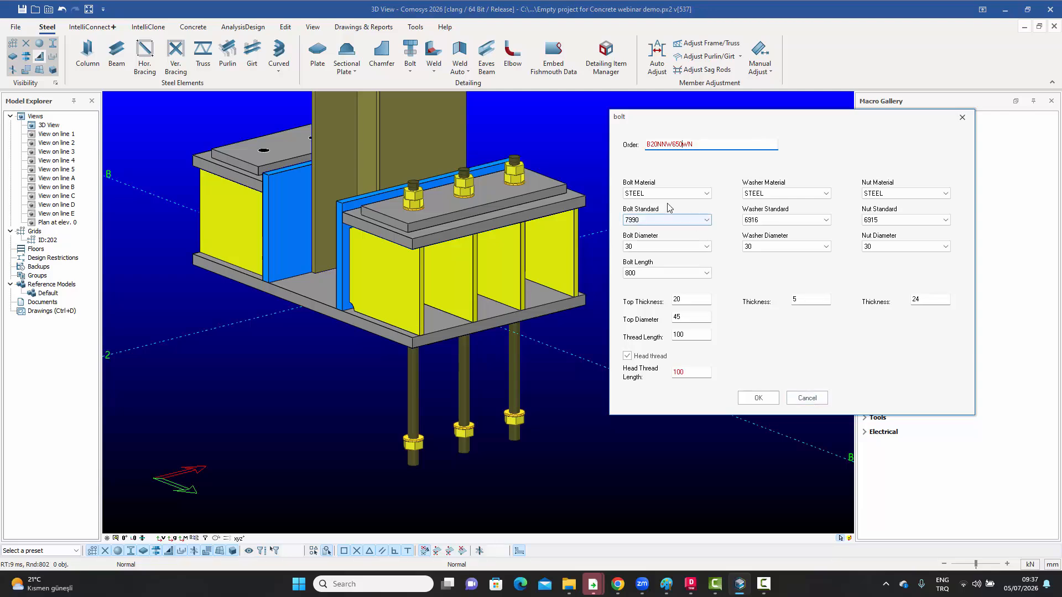
pyautogui.click(813, 398)
# Step: Create an anchor bolt with washers and nuts in the farthest empty hole of the unbolted side's top plate
pyautogui.scroll(-2, 719, 329)
pyautogui.moveTo(668, 320); pyautogui.dragTo(714, 325, button='middle')
pyautogui.scroll(2, 519, 293)
pyautogui.scroll(2, 519, 293)
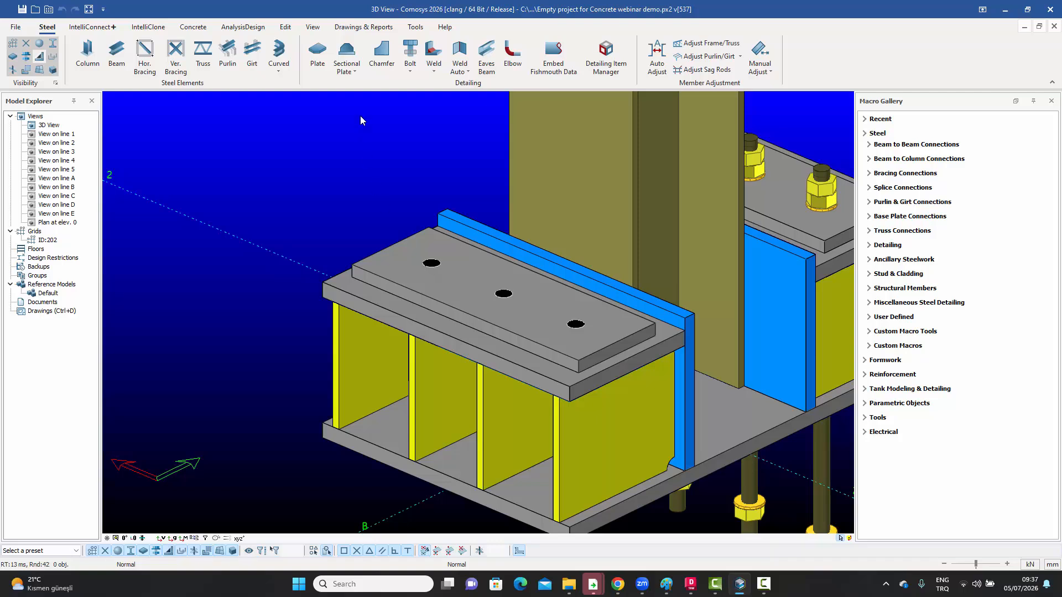
pyautogui.click(412, 65)
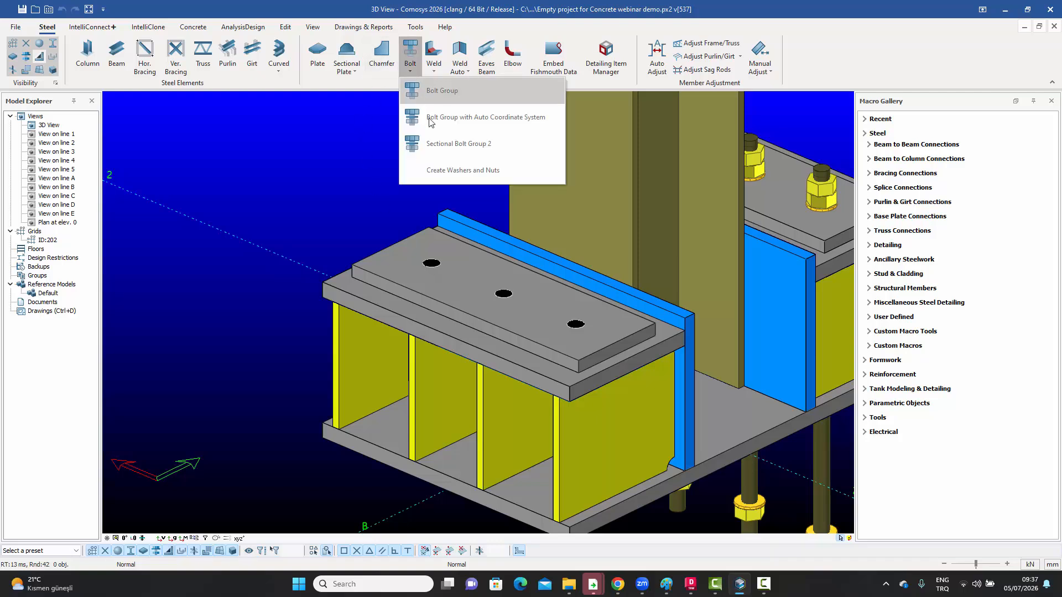
pyautogui.click(446, 171)
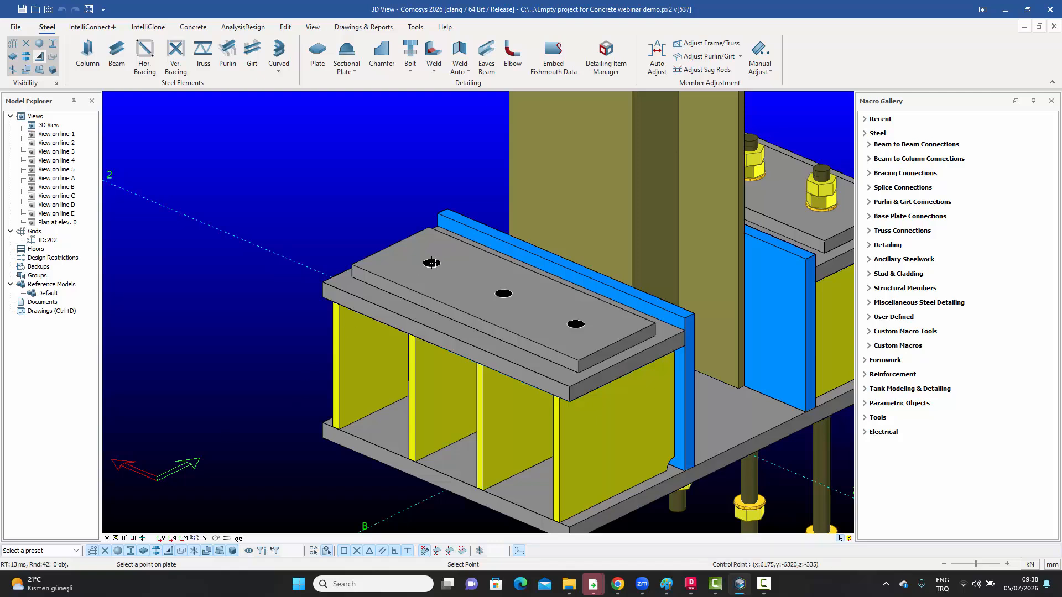
pyautogui.scroll(2, 432, 264)
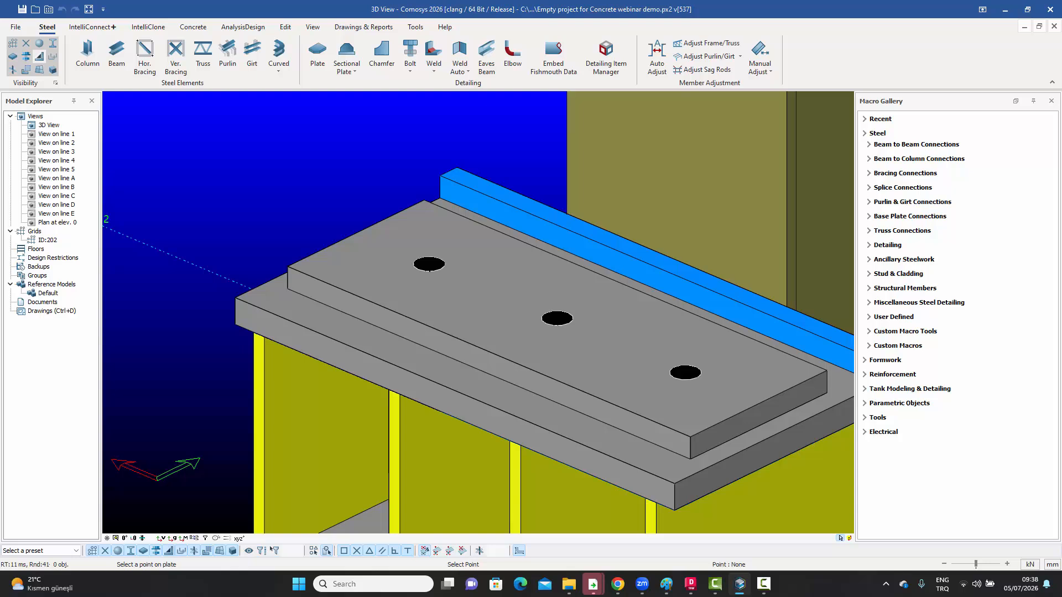
pyautogui.click(430, 265)
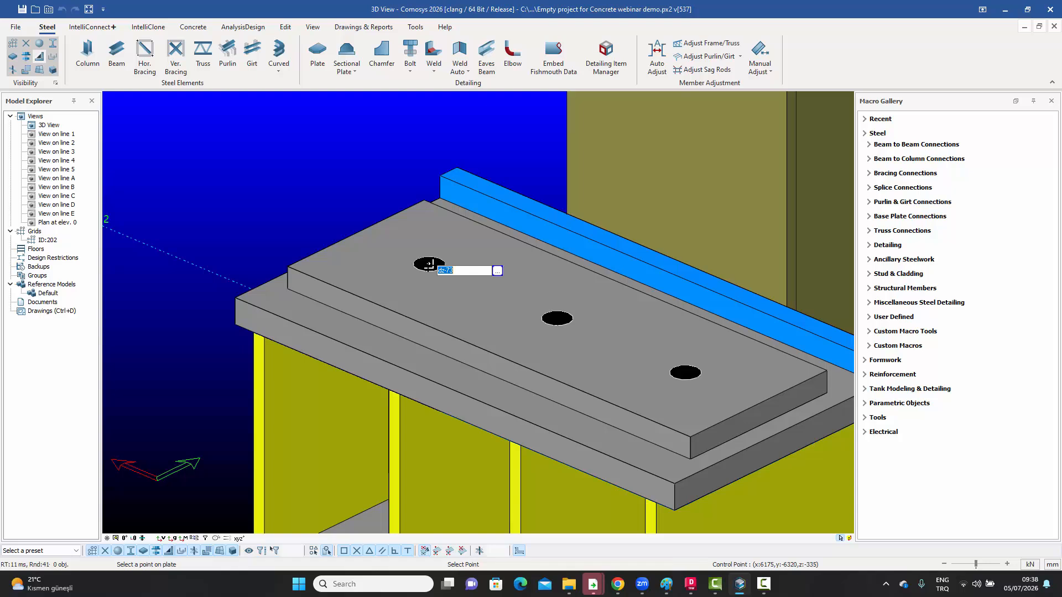
pyautogui.press('Return')
pyautogui.scroll(-6, 427, 265)
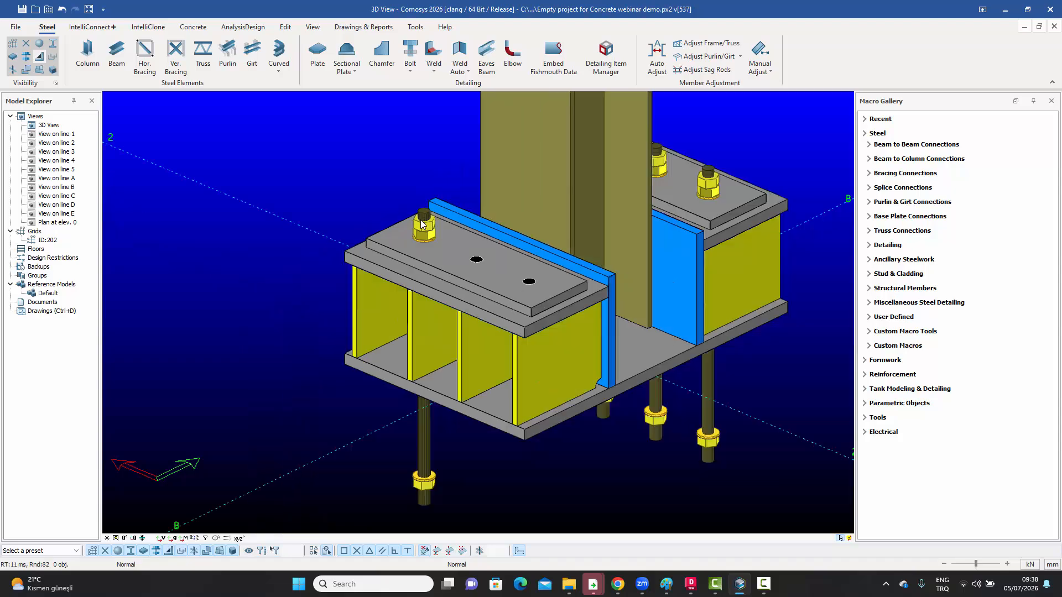
# Step: Create a second anchor bolt with washers and nuts in the middle hole of the same top plate
pyautogui.moveTo(421, 220); pyautogui.dragTo(440, 210, button='middle')
pyautogui.scroll(5, 450, 229)
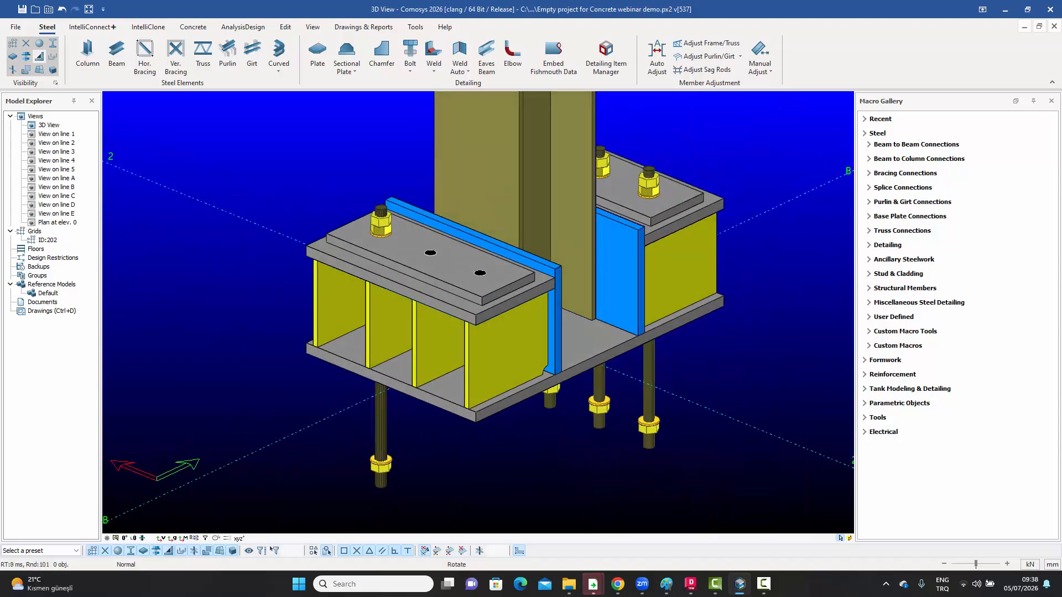
pyautogui.click(412, 71)
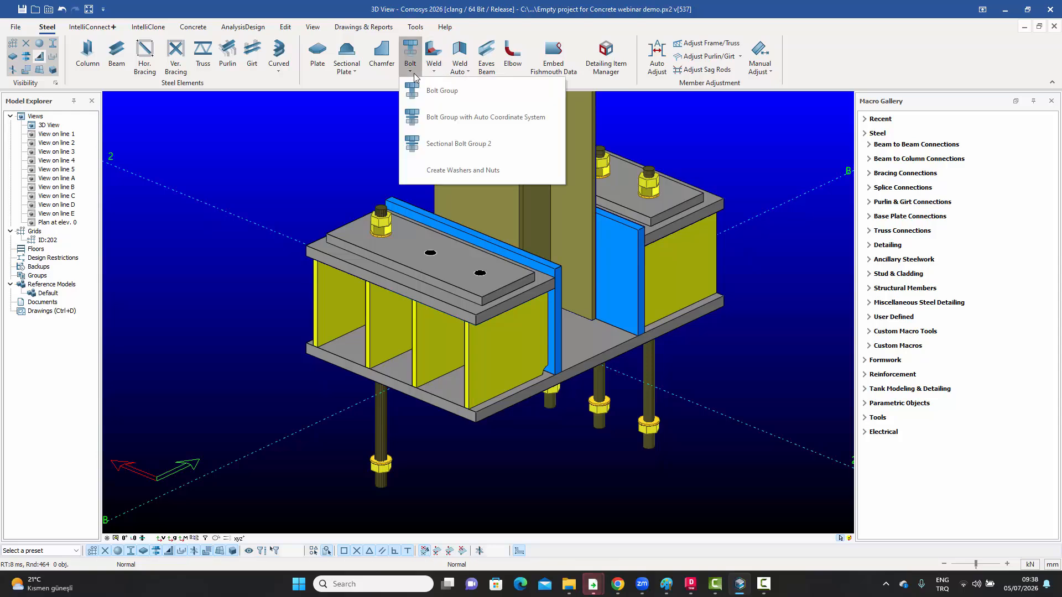
pyautogui.click(441, 167)
pyautogui.scroll(4, 443, 234)
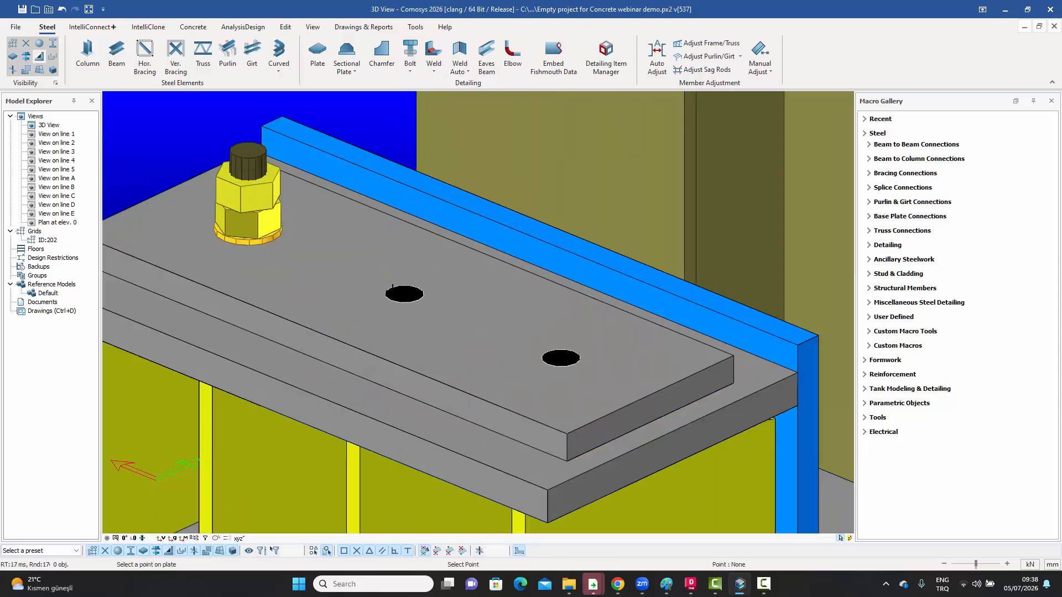
pyautogui.click(404, 295)
pyautogui.scroll(-5, 446, 277)
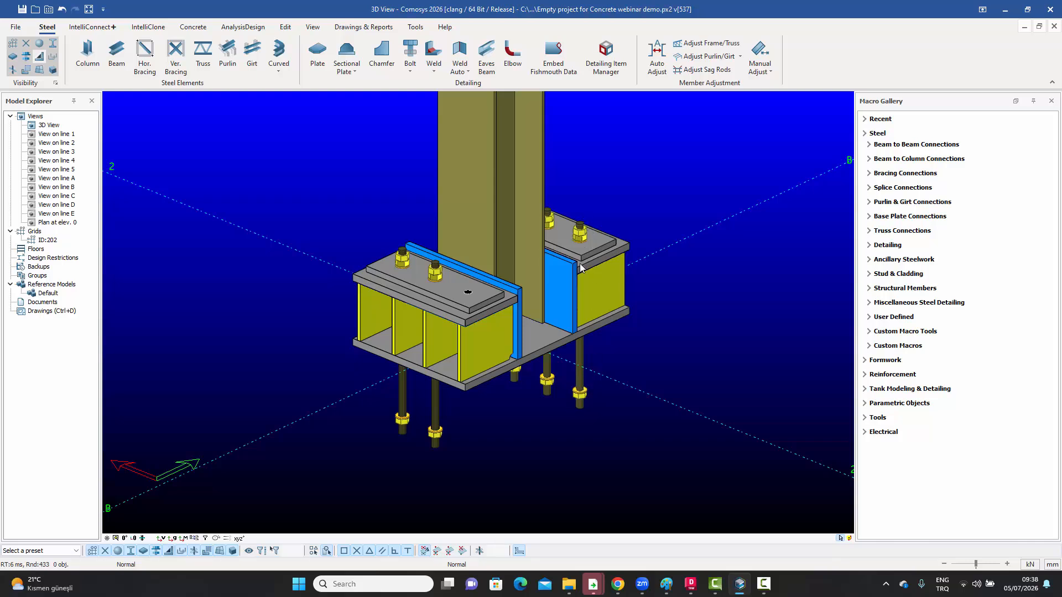
# Step: Switch to the drawings environment and open the Anchor bolt general arrangement drawing
pyautogui.doubleClick(41, 312)
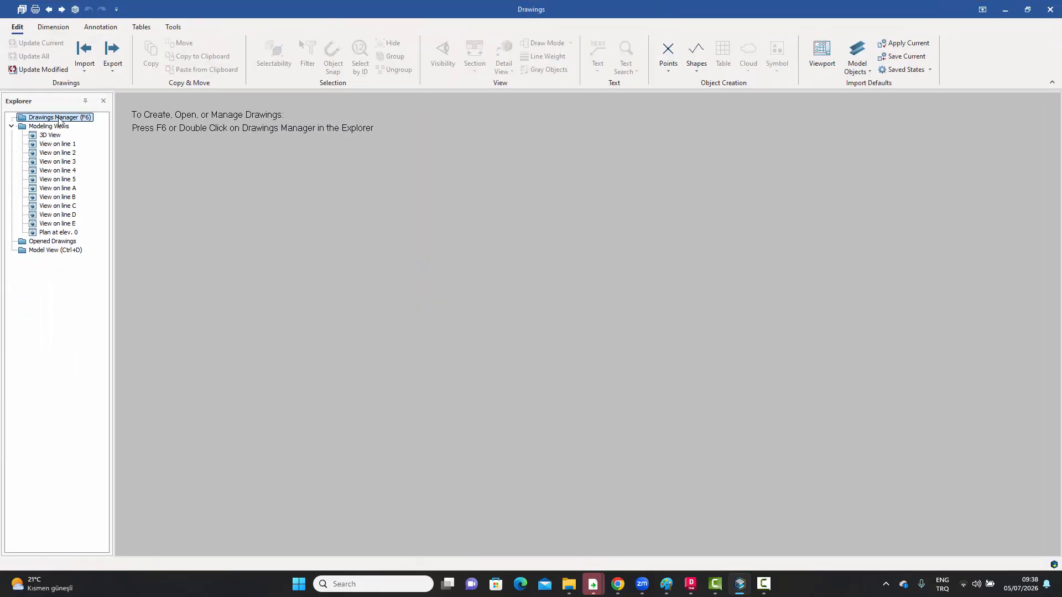
pyautogui.doubleClick(59, 118)
pyautogui.doubleClick(166, 109)
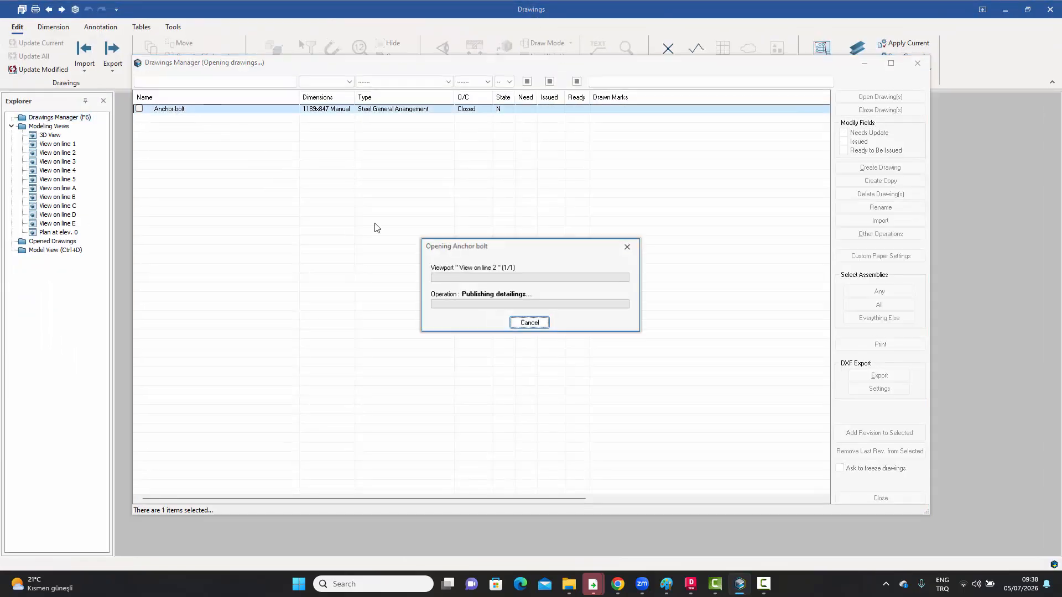
pyautogui.click(854, 497)
# Step: Examine the projection dimension and the nut and washer positions on the anchor bolts in the View on line 2 viewport
pyautogui.scroll(5, 357, 244)
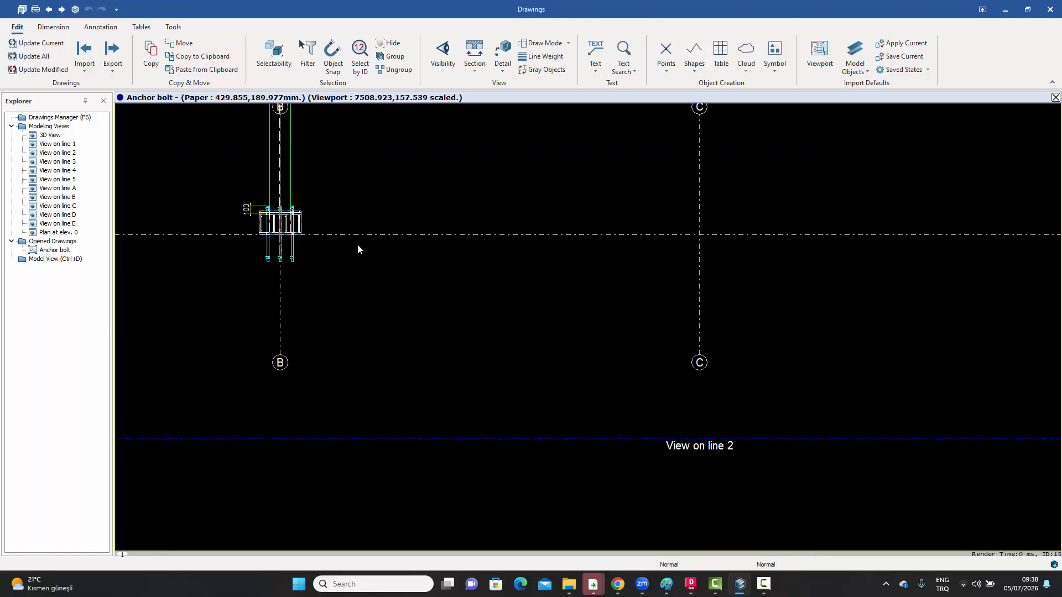
pyautogui.scroll(3, 269, 223)
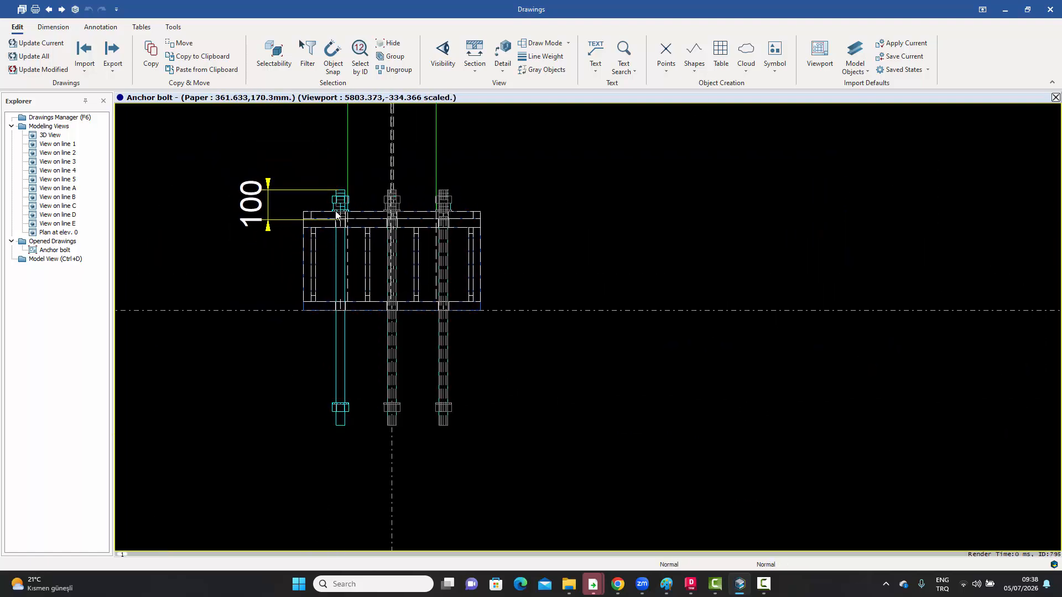
pyautogui.scroll(4, 307, 202)
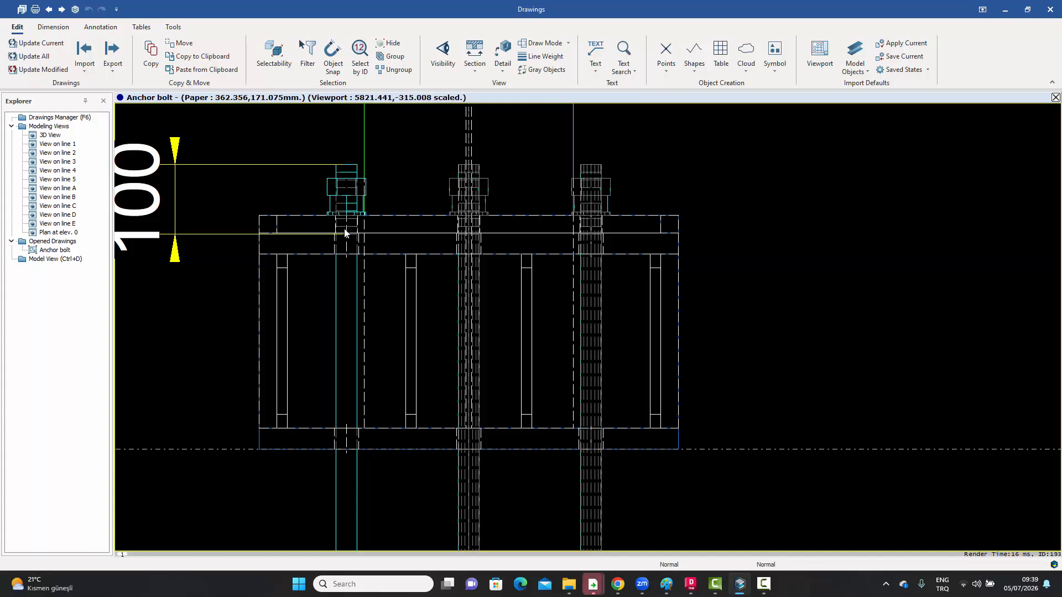
pyautogui.scroll(-1, 357, 227)
pyautogui.scroll(-3, 359, 227)
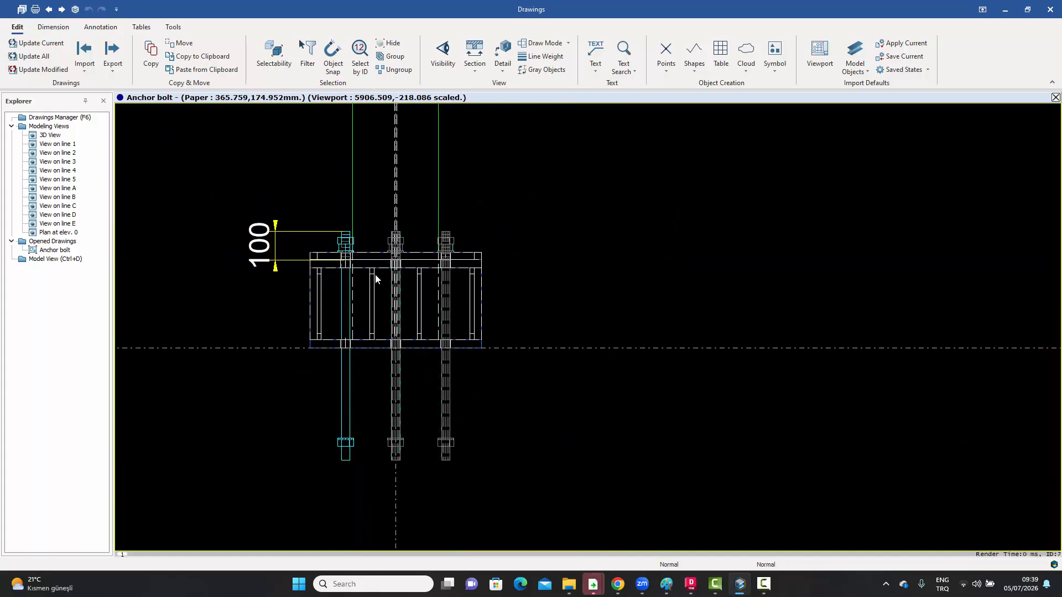
pyautogui.scroll(5, 354, 235)
pyautogui.scroll(-4, 358, 240)
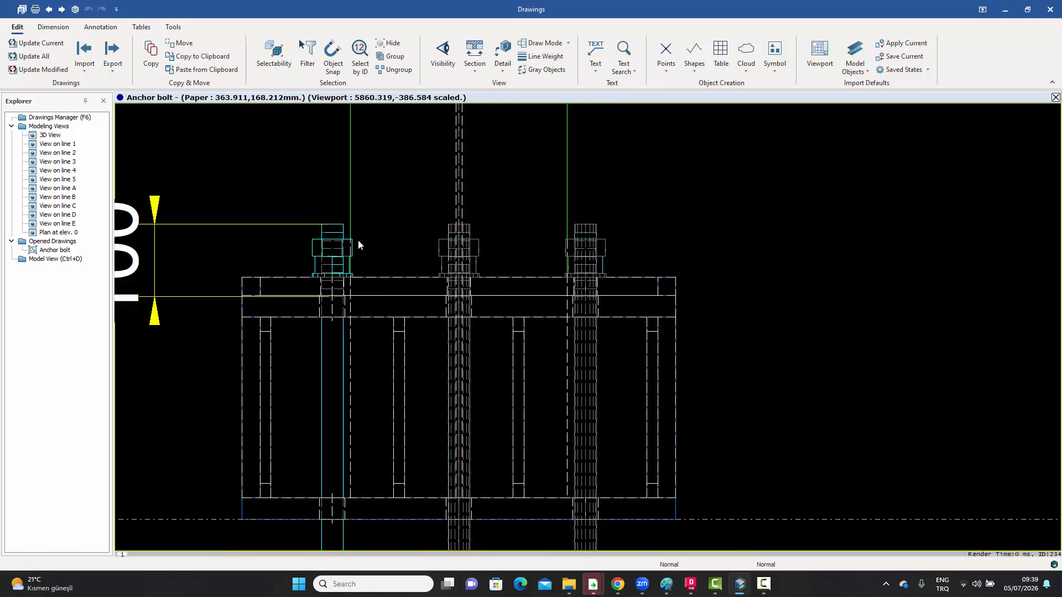
pyautogui.moveTo(357, 243); pyautogui.dragTo(360, 235, button='middle')
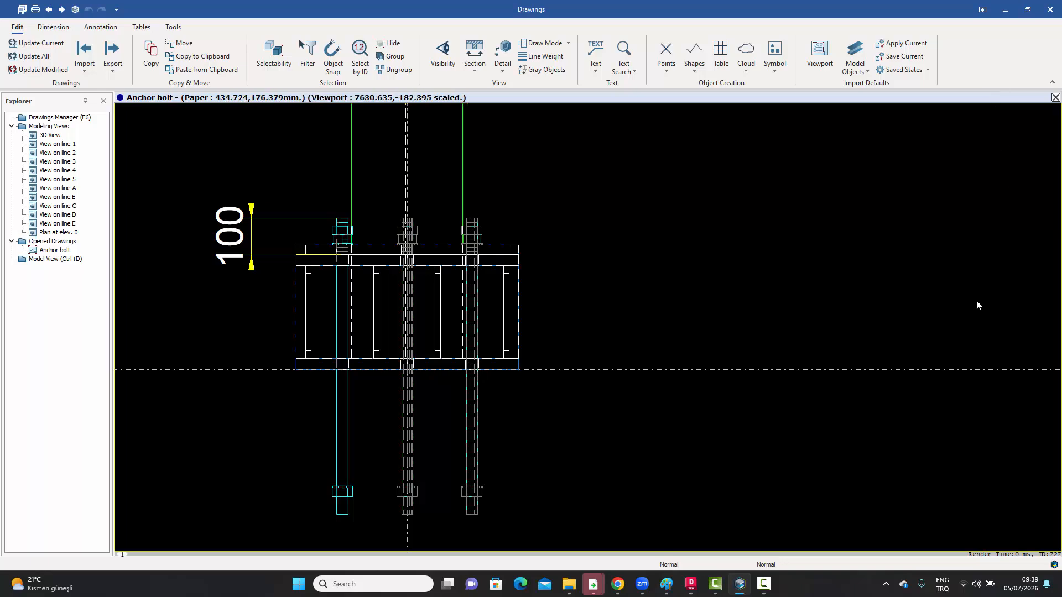
pyautogui.moveTo(662, 306); pyautogui.dragTo(669, 302, button='middle')
# Step: Return to the 3D model and inspect the anchor bolts placed on the column base
pyautogui.click(1055, 565)
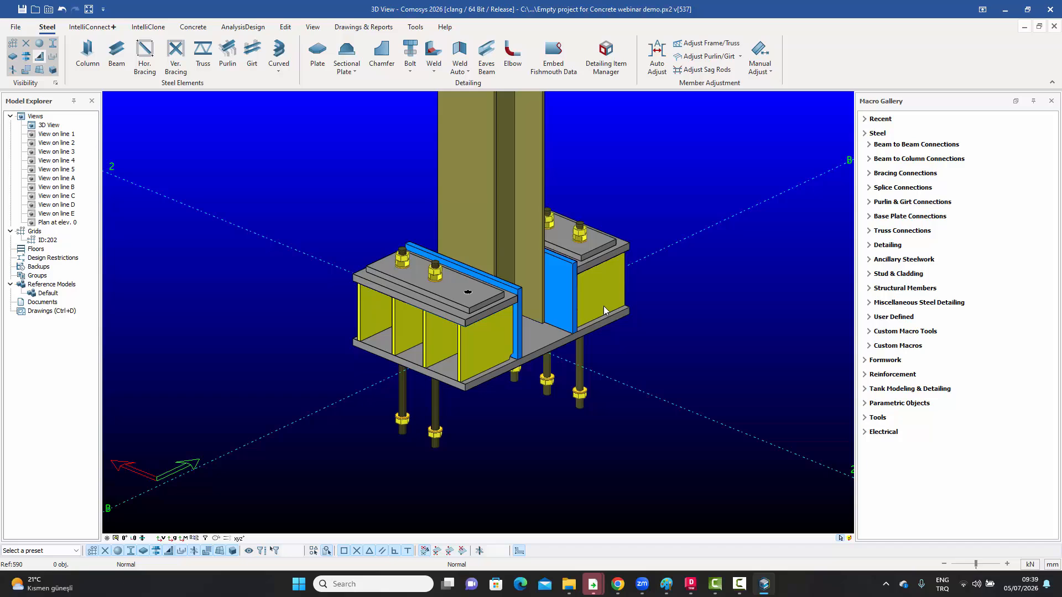
pyautogui.moveTo(603, 307); pyautogui.dragTo(630, 307, button='middle')
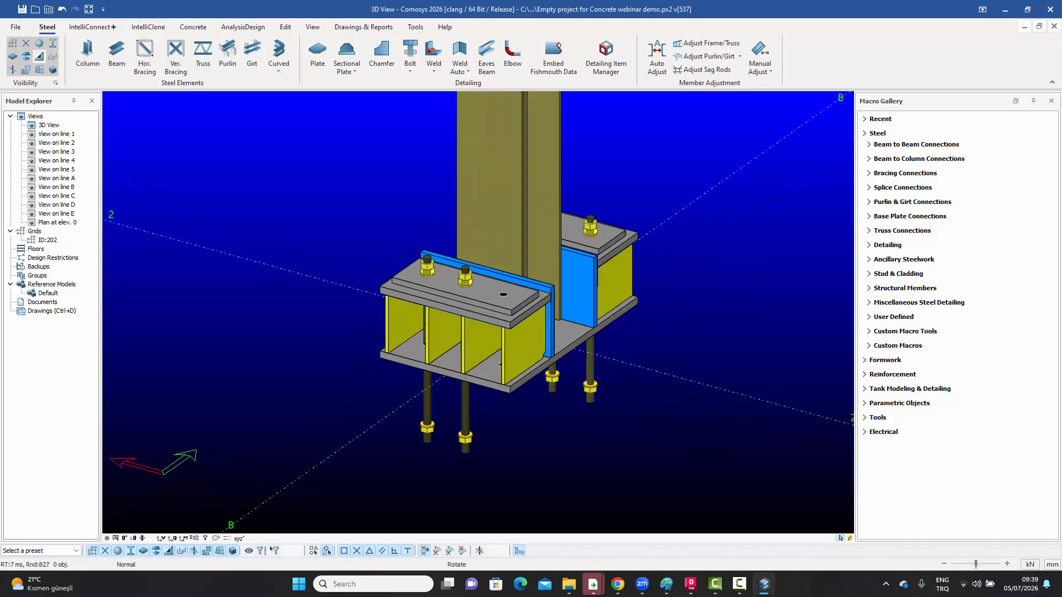
pyautogui.scroll(3, 490, 290)
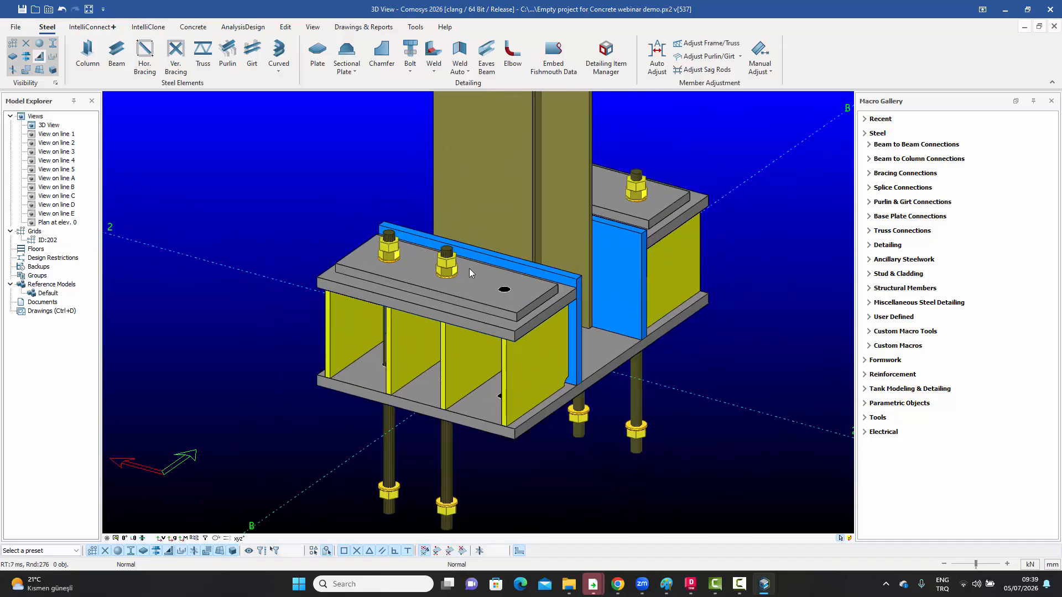
pyautogui.moveTo(469, 269); pyautogui.dragTo(447, 258, button='middle')
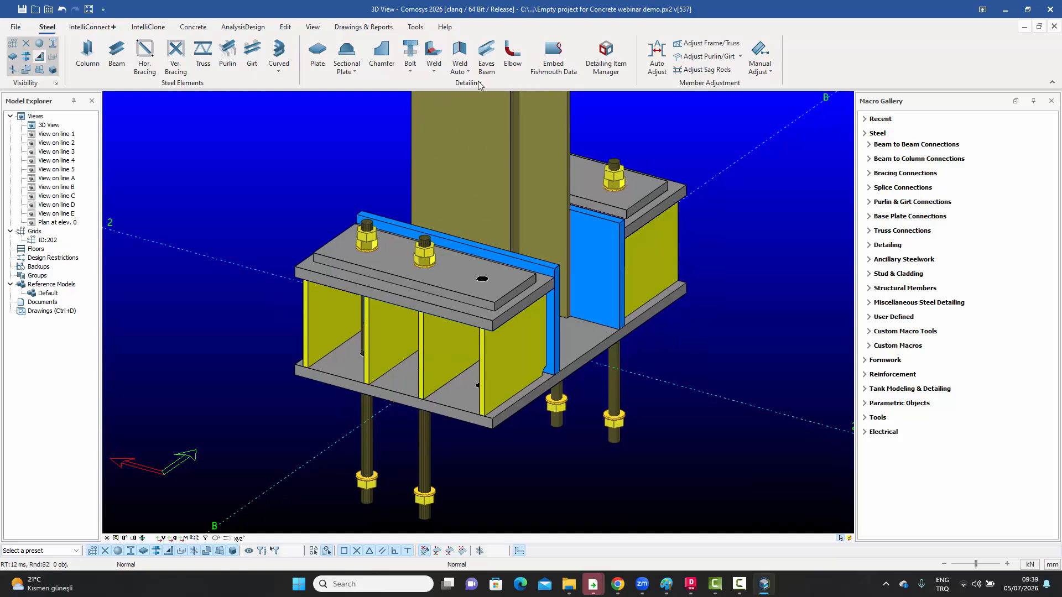
# Step: Open the Create Washers and Nuts settings, review the bolt order, material, standard and length fields, and close them without changes
pyautogui.click(411, 74)
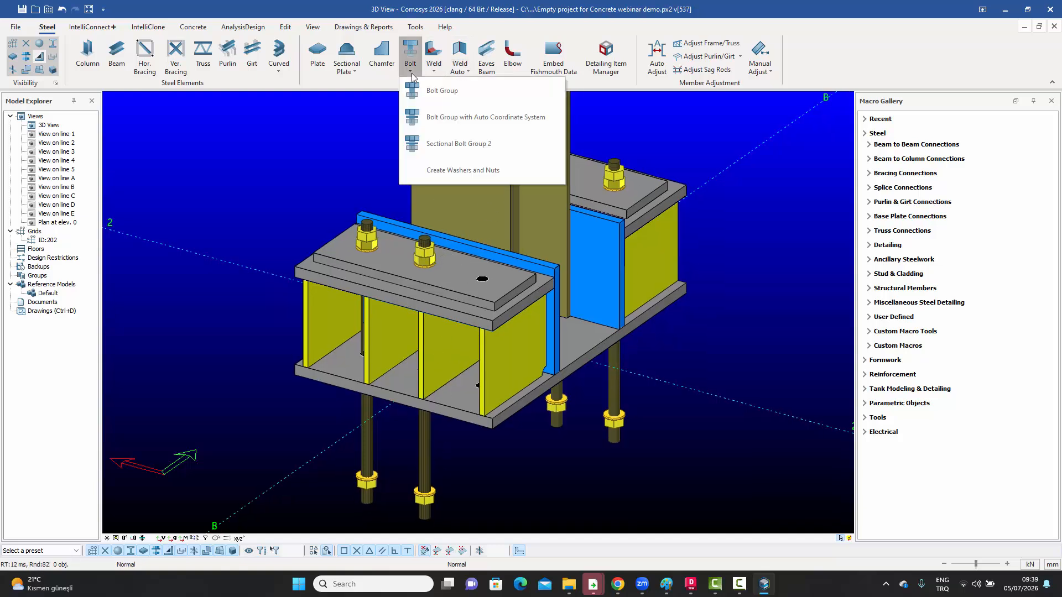
pyautogui.click(440, 171)
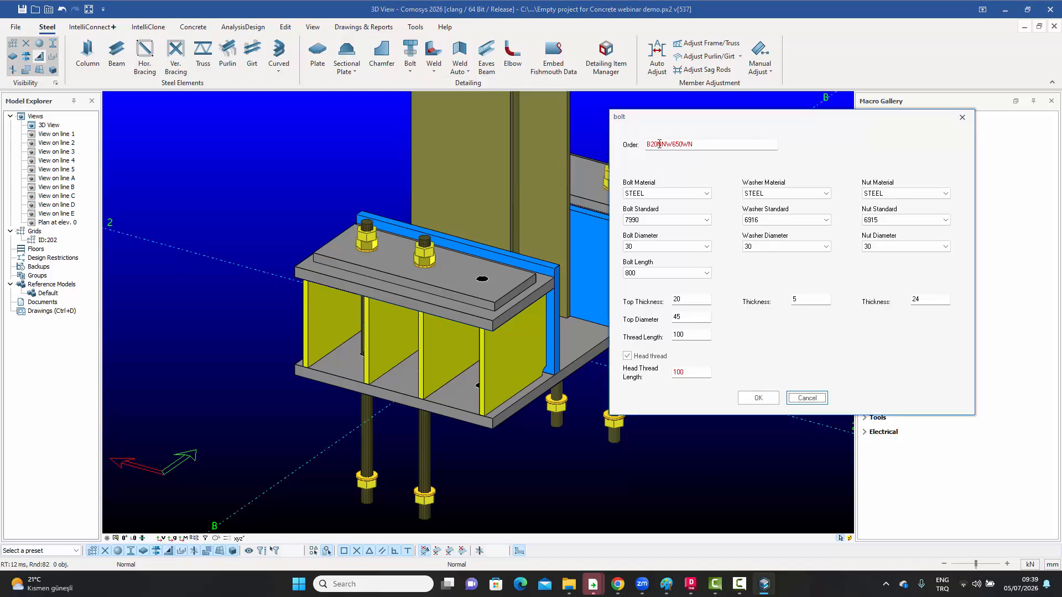
pyautogui.click(962, 118)
pyautogui.moveTo(709, 131); pyautogui.dragTo(651, 151, button='middle')
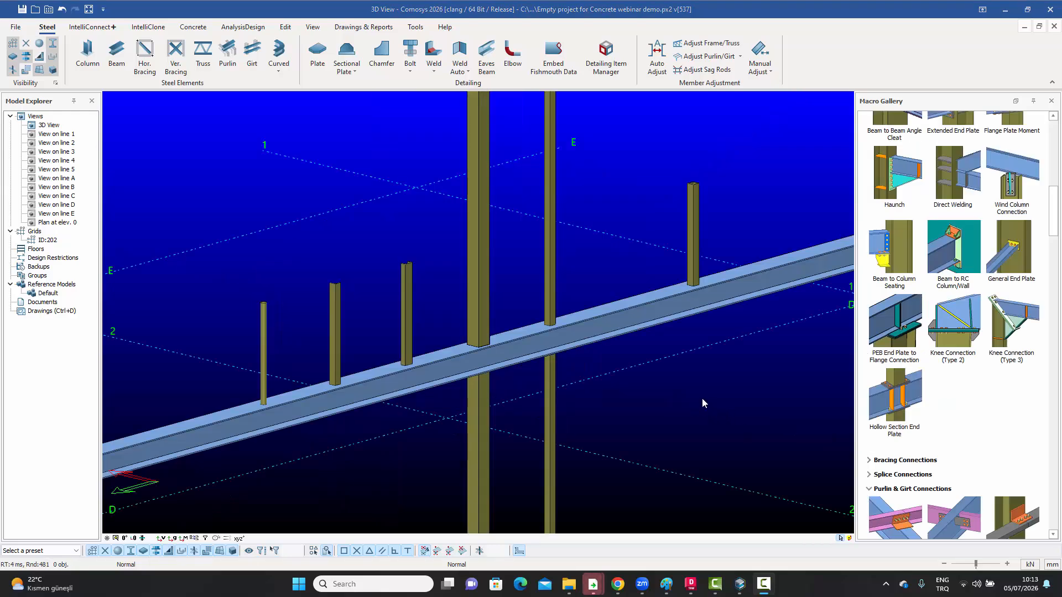
# Step: Examine the Beam to Column Connections macros and the crossing beam with the large hollow columns above and below it
pyautogui.scroll(3, 936, 342)
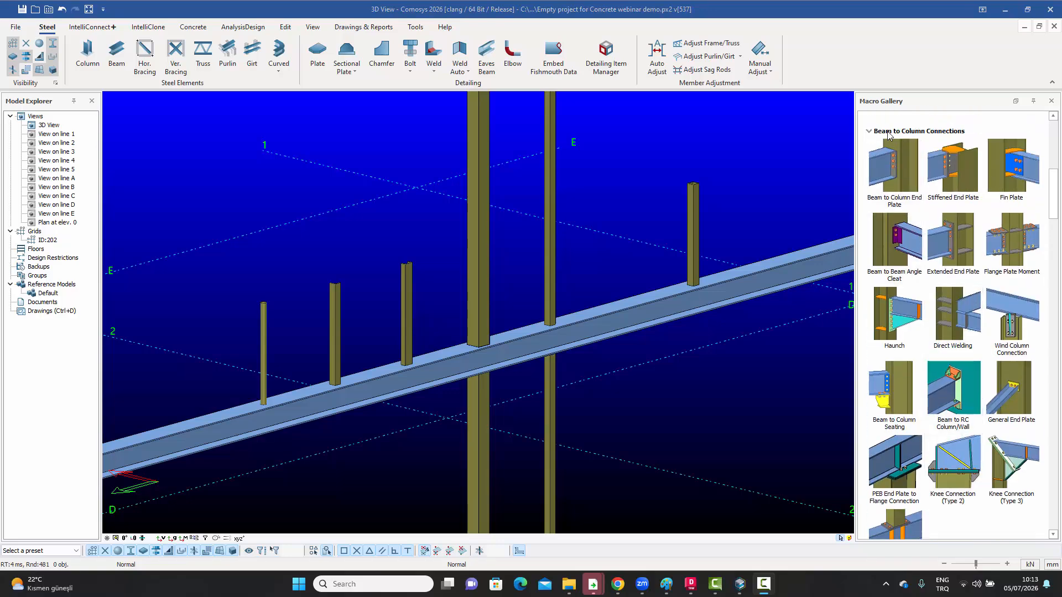
pyautogui.scroll(-3, 929, 296)
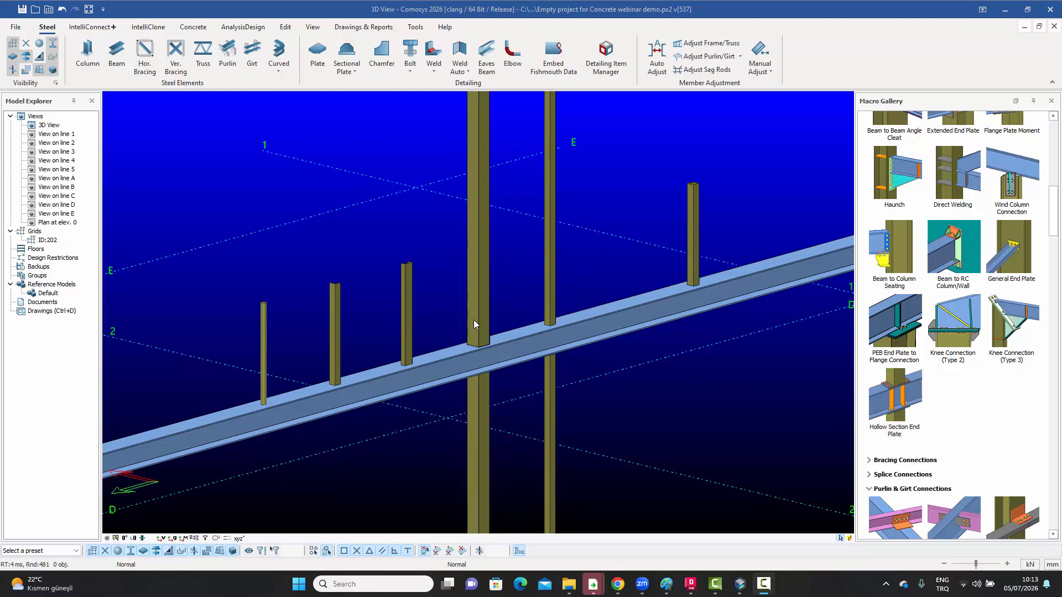
pyautogui.click(480, 389)
pyautogui.click(483, 322)
pyautogui.click(513, 309)
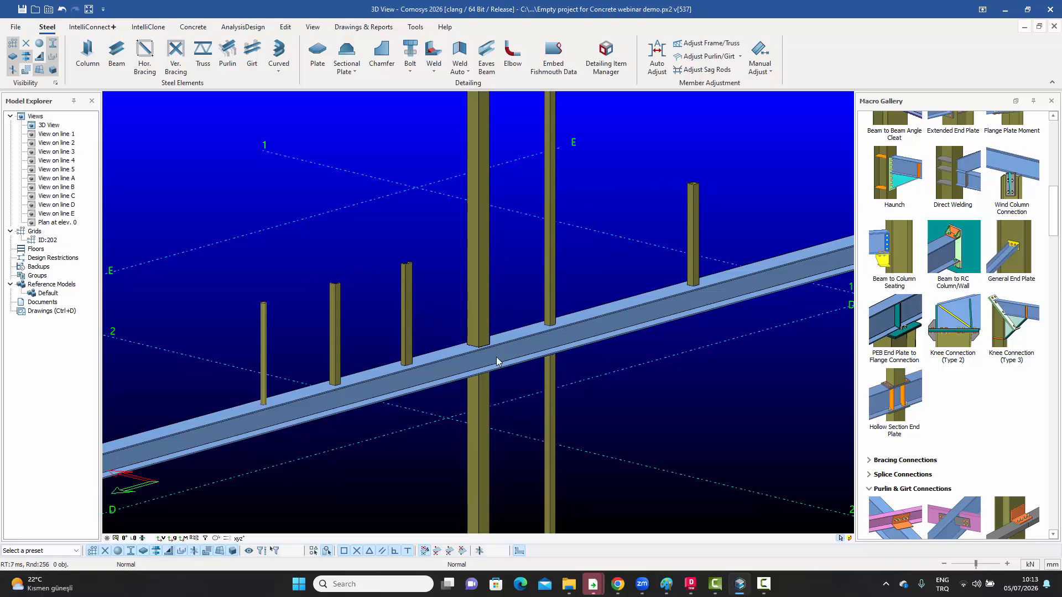
pyautogui.scroll(3, 483, 359)
pyautogui.click(513, 349)
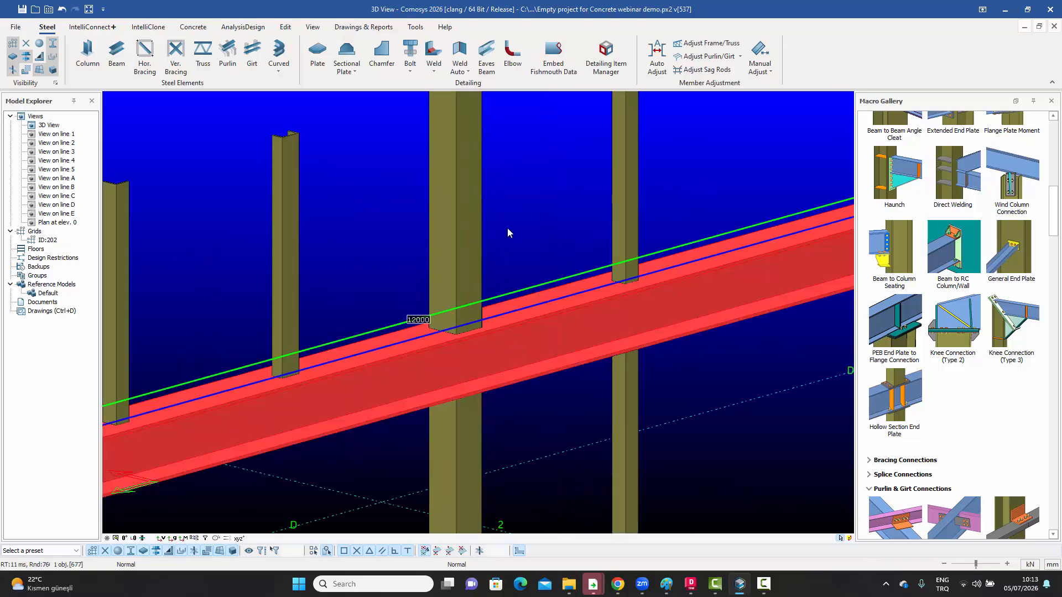
pyautogui.click(507, 227)
pyautogui.click(468, 231)
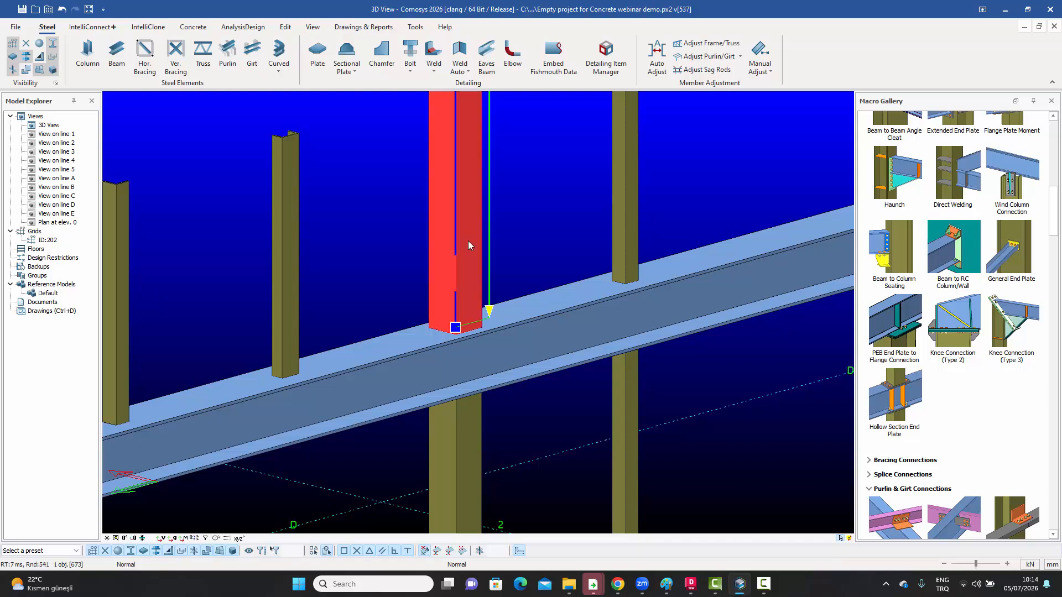
pyautogui.click(466, 429)
pyautogui.click(513, 414)
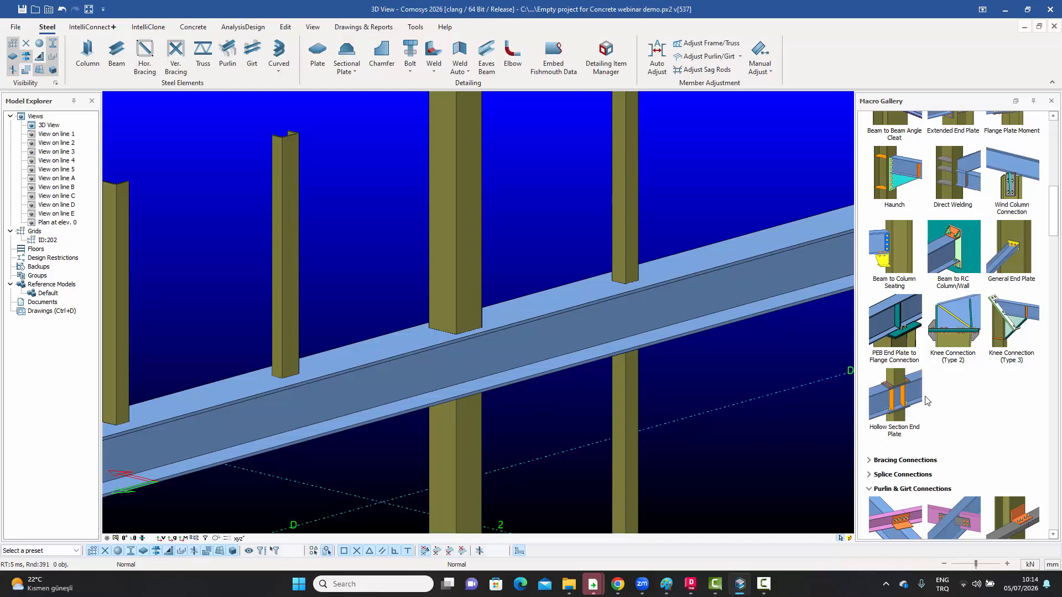
# Step: Apply the Hollow Section End Plate macro between the beam and the large hollow columns above and below it
pyautogui.click(902, 400)
pyautogui.click(540, 338)
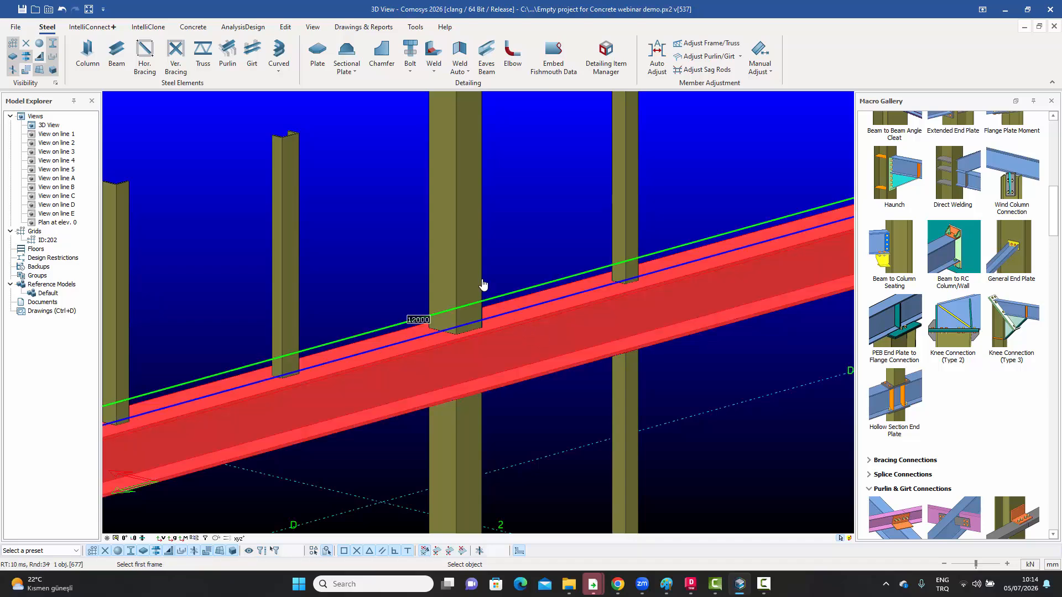
pyautogui.click(466, 253)
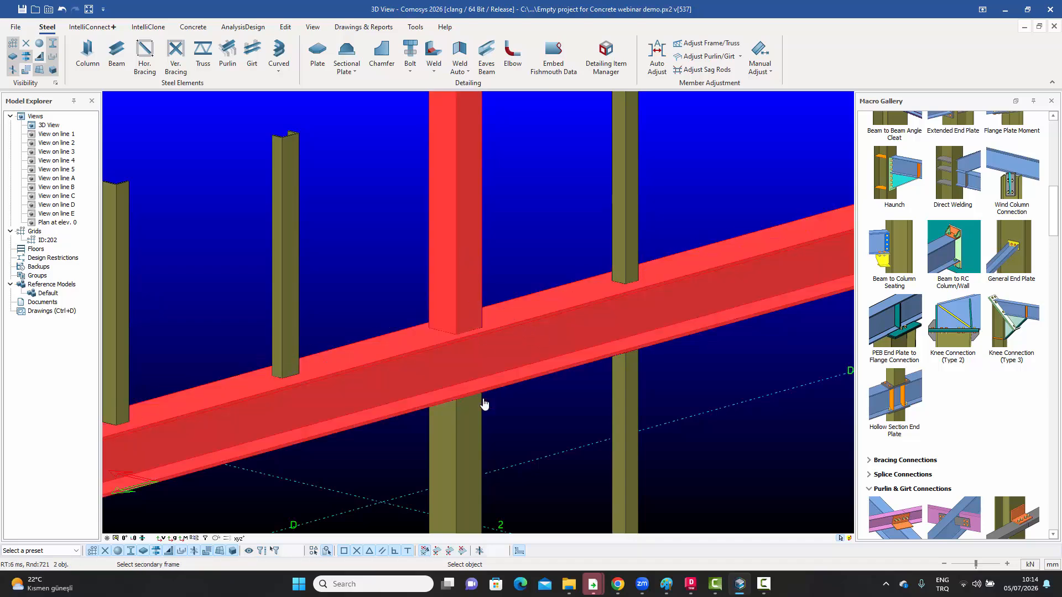
pyautogui.click(461, 430)
pyautogui.press('Escape')
# Step: Inspect the end plates, bolts and web stiffeners of the hollow column connection from several angles
pyautogui.scroll(3, 493, 328)
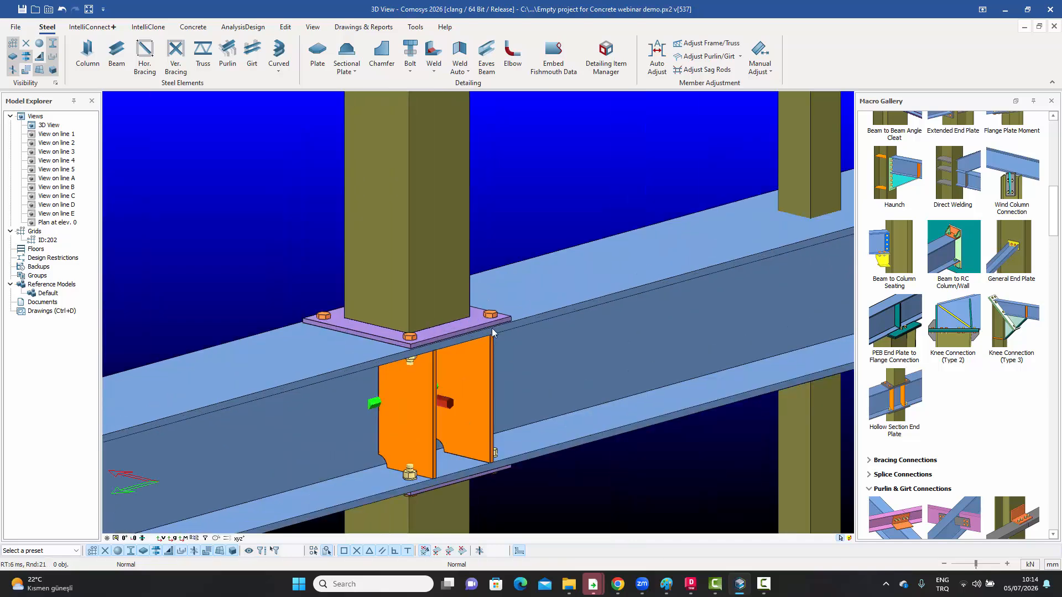
pyautogui.moveTo(491, 317); pyautogui.dragTo(439, 358, button='middle')
pyautogui.scroll(-4, 459, 305)
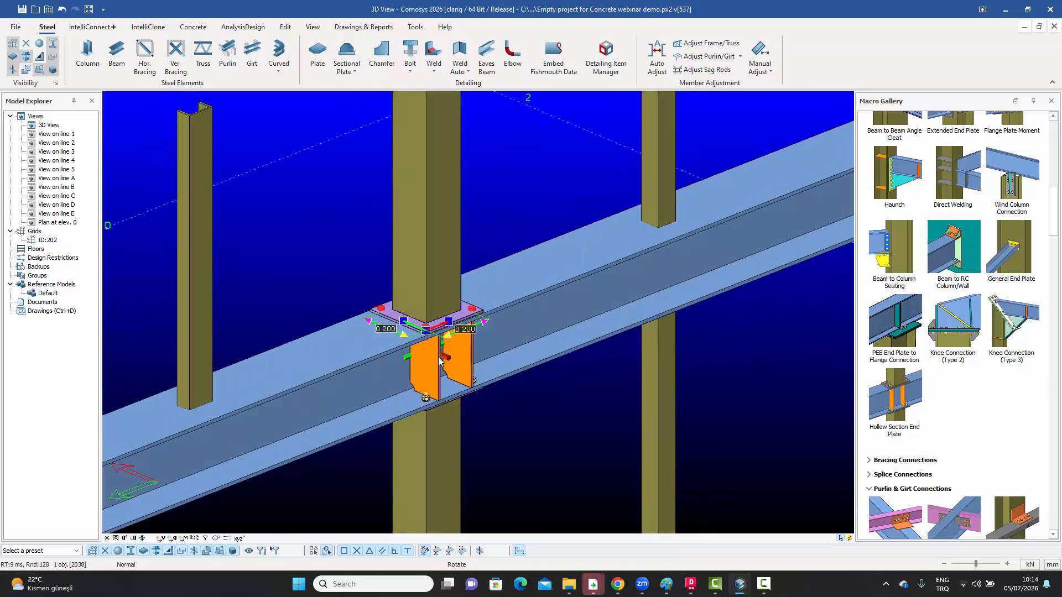
pyautogui.click(491, 229)
pyautogui.scroll(2, 460, 328)
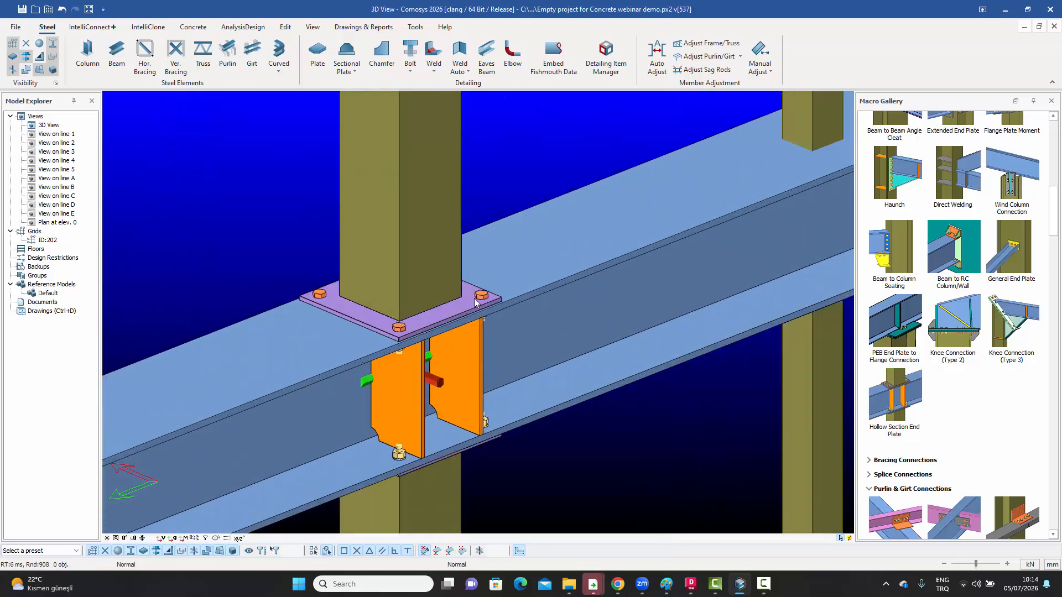
pyautogui.moveTo(467, 353); pyautogui.dragTo(461, 351, button='middle')
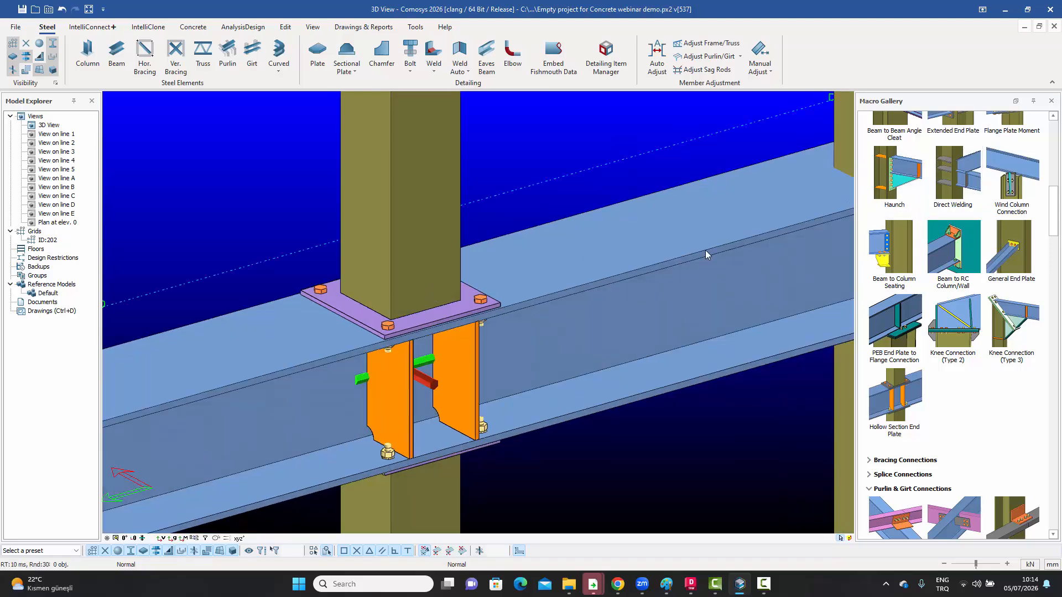
pyautogui.scroll(-3, 516, 353)
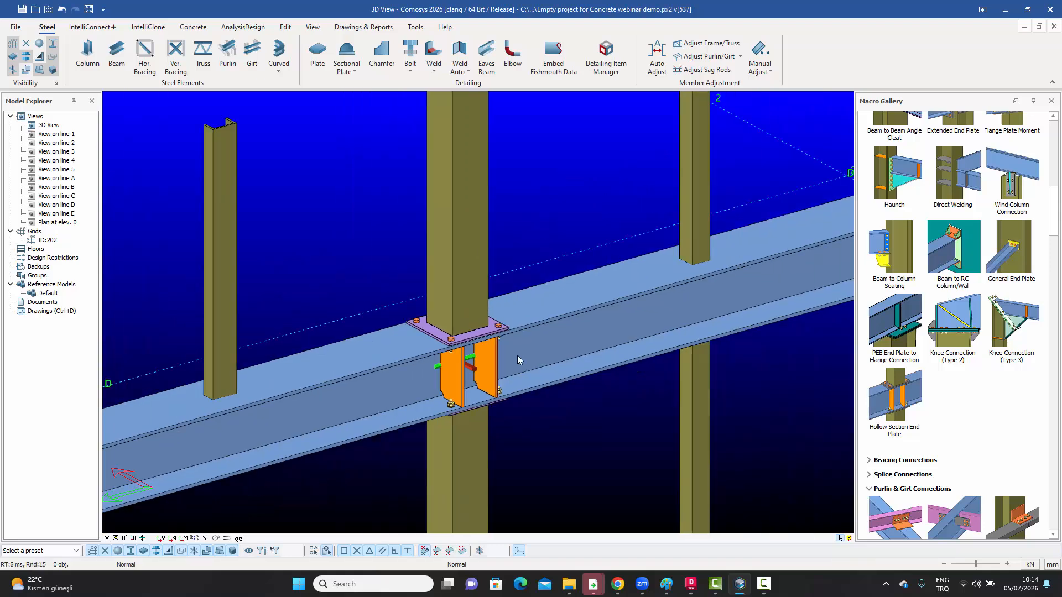
pyautogui.moveTo(516, 355); pyautogui.dragTo(559, 331, button='middle')
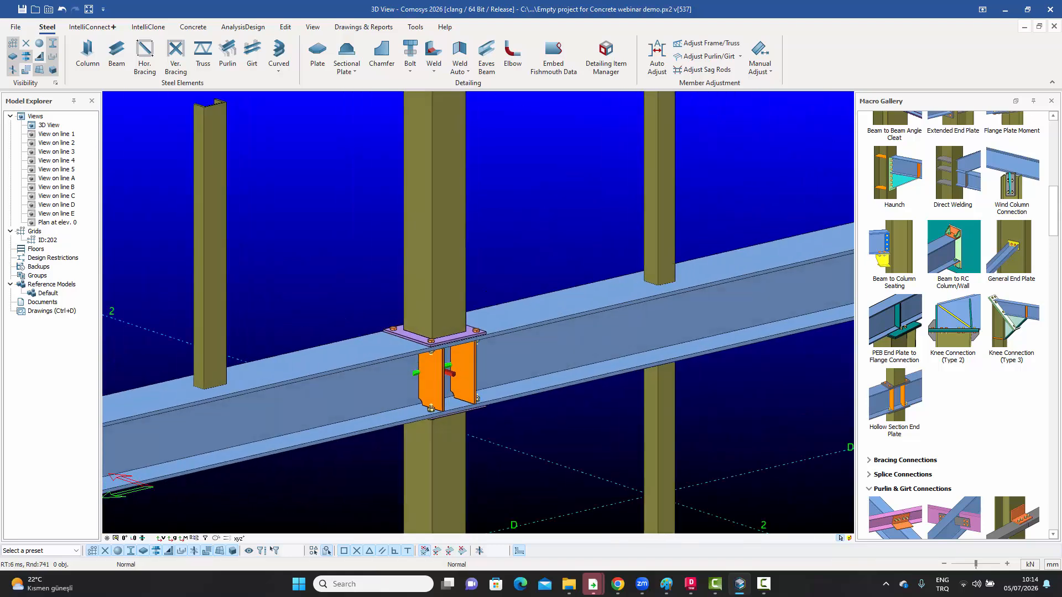
pyautogui.scroll(-3, 495, 360)
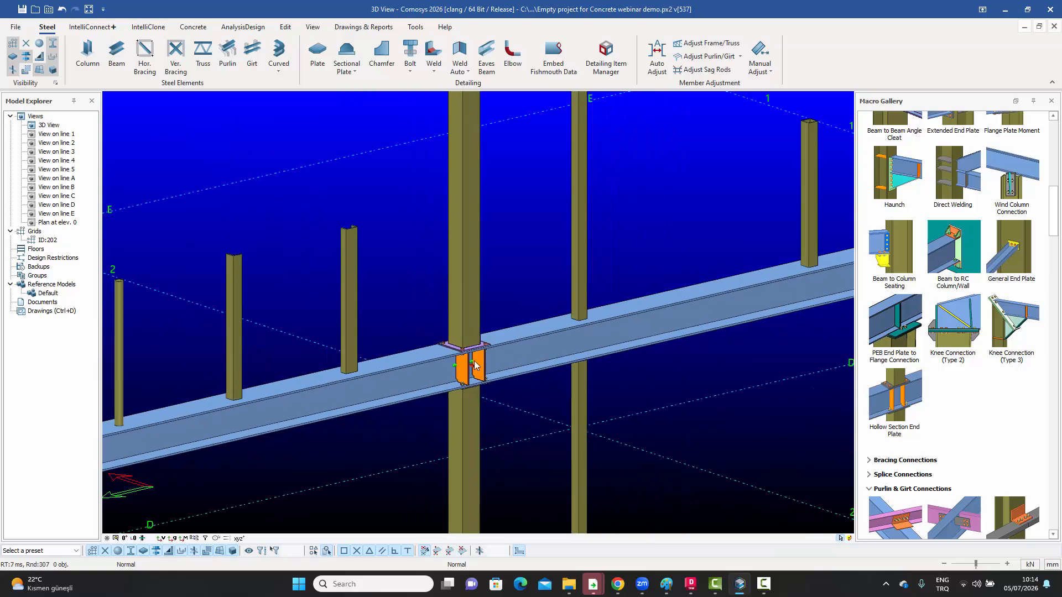
# Step: Apply the Hollow Section End Plate macro between the beam and the short column next to the large hollow column
pyautogui.scroll(2, 466, 338)
pyautogui.moveTo(417, 328); pyautogui.dragTo(534, 379, button='middle')
pyautogui.scroll(6, 427, 244)
pyautogui.scroll(-3, 427, 244)
pyautogui.moveTo(701, 358); pyautogui.dragTo(701, 273, button='middle')
pyautogui.click(895, 401)
pyautogui.click(504, 453)
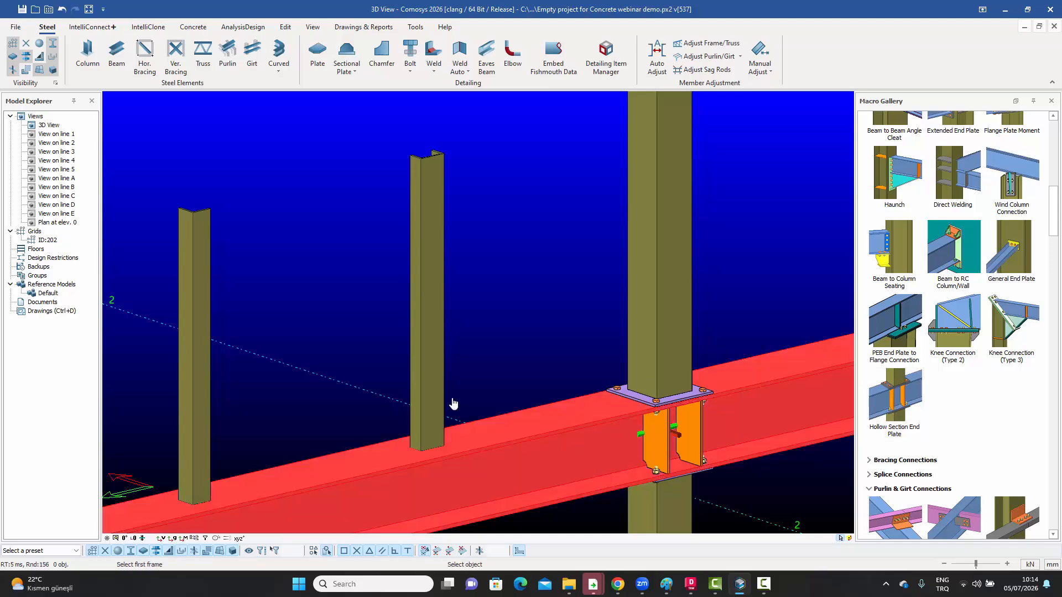
pyautogui.click(438, 389)
pyautogui.scroll(2, 451, 457)
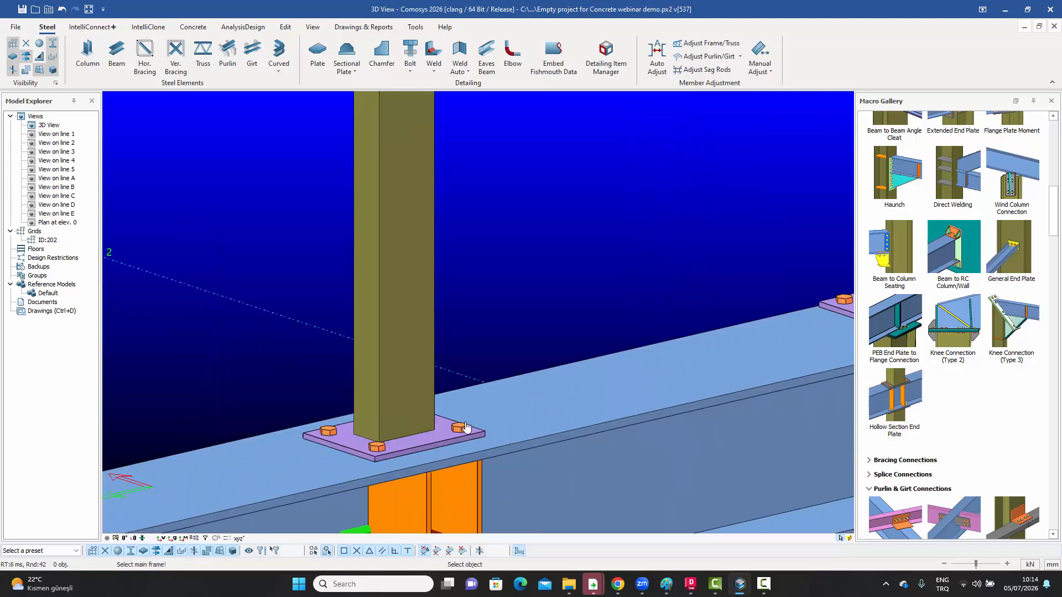
pyautogui.scroll(-5, 467, 429)
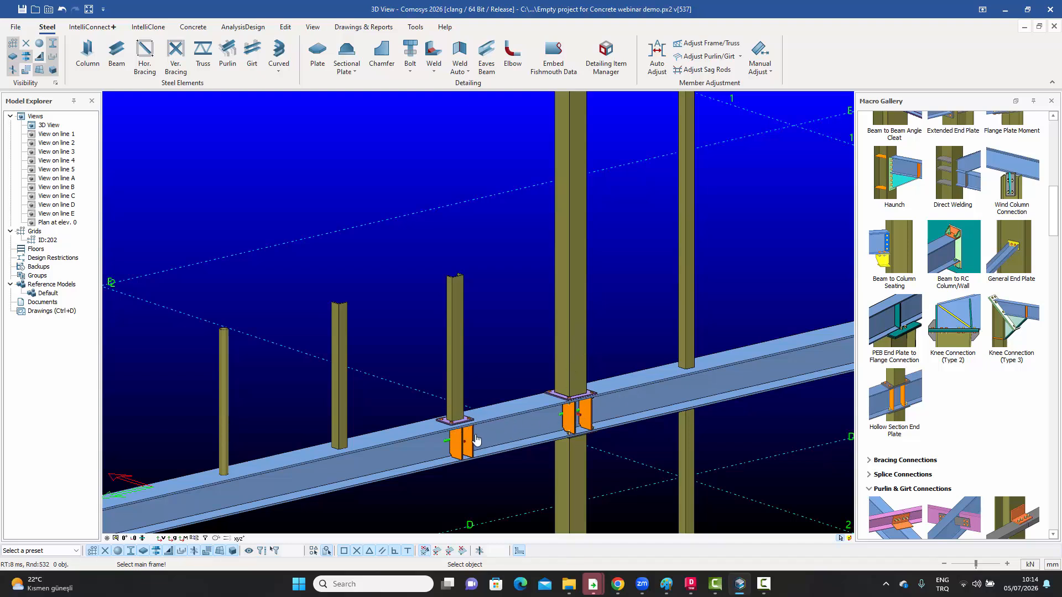
# Step: Add the same hollow section end plate connection between the beam and the short angle-section column
pyautogui.scroll(3, 348, 304)
pyautogui.scroll(2, 348, 304)
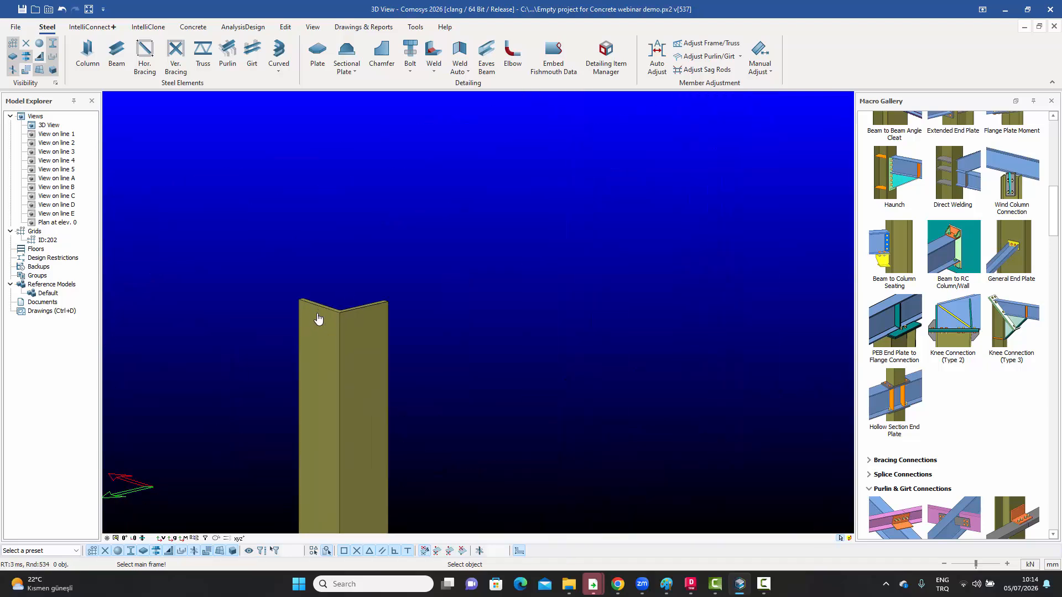
pyautogui.scroll(-5, 384, 307)
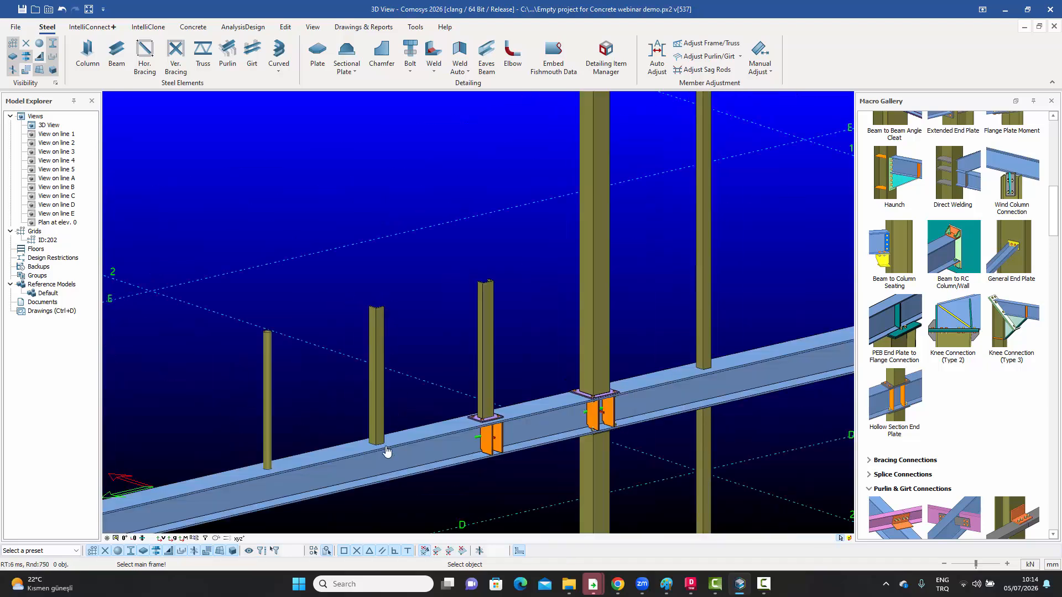
pyautogui.scroll(2, 381, 451)
pyautogui.click(408, 446)
pyautogui.click(375, 401)
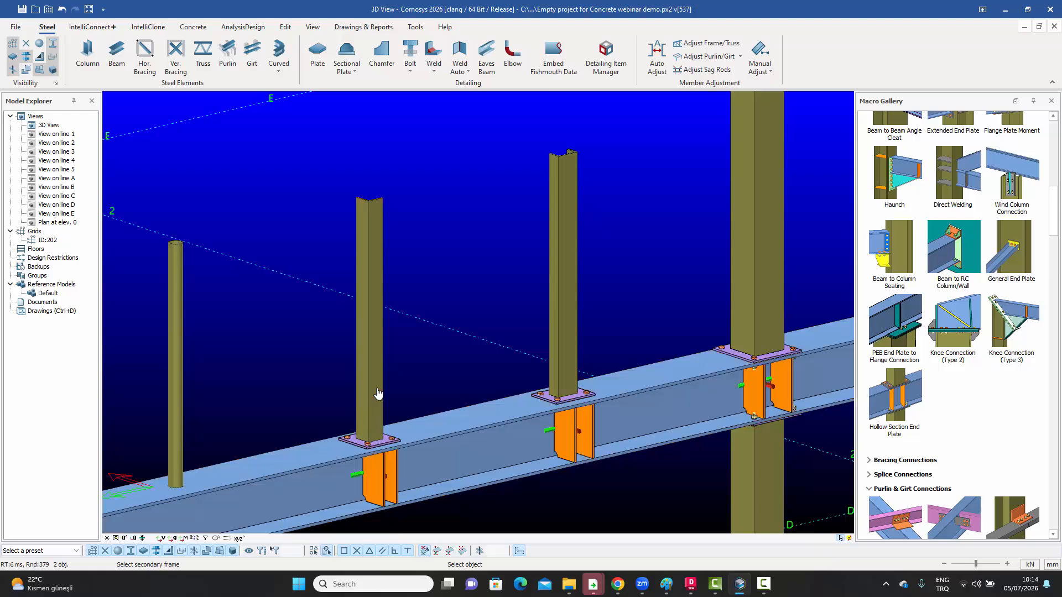
# Step: Add a hollow section end plate connection between the beam and the short round column
pyautogui.scroll(2, 373, 437)
pyautogui.scroll(-5, 332, 426)
pyautogui.scroll(2, 294, 332)
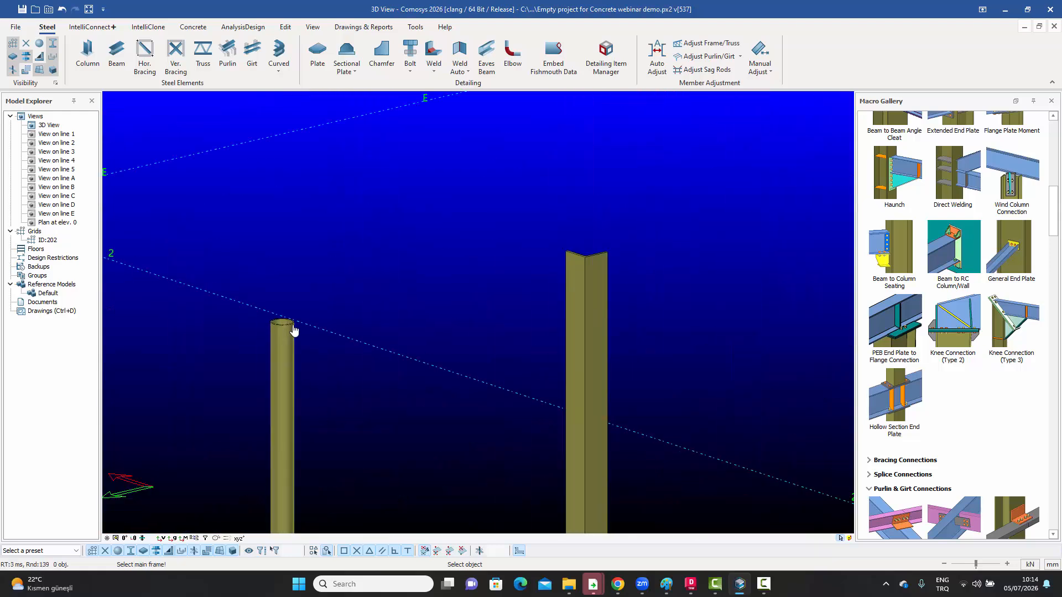
pyautogui.scroll(-5, 296, 337)
pyautogui.scroll(3, 298, 421)
pyautogui.click(298, 422)
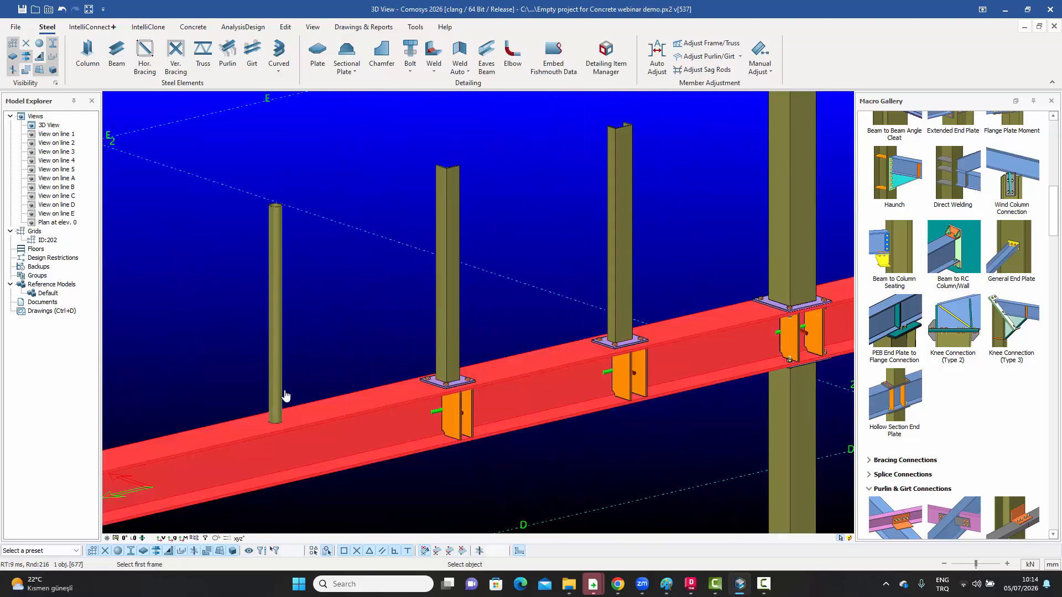
pyautogui.click(279, 383)
pyautogui.scroll(-4, 318, 385)
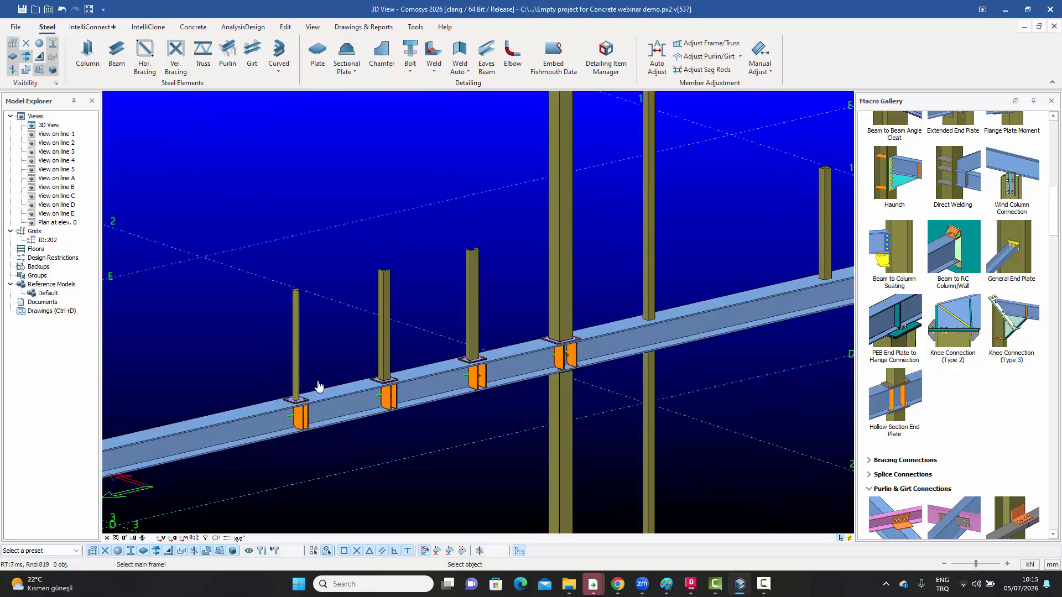
# Step: Add a hollow section end plate connection between the beam and the tall thin column beyond the large hollow column
pyautogui.scroll(3, 502, 331)
pyautogui.scroll(-3, 484, 437)
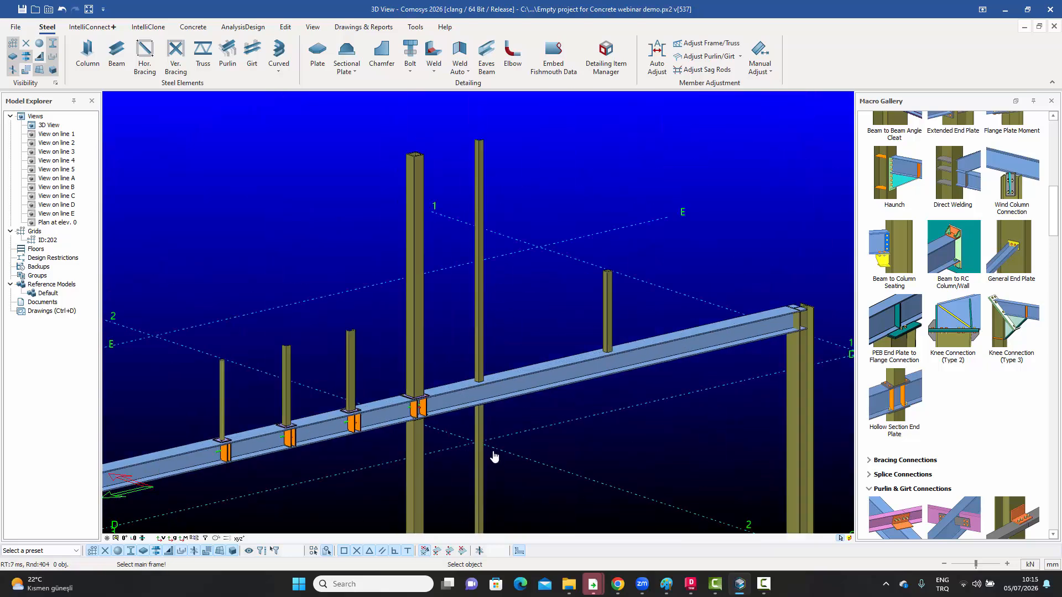
pyautogui.scroll(6, 476, 215)
pyautogui.scroll(-4, 453, 224)
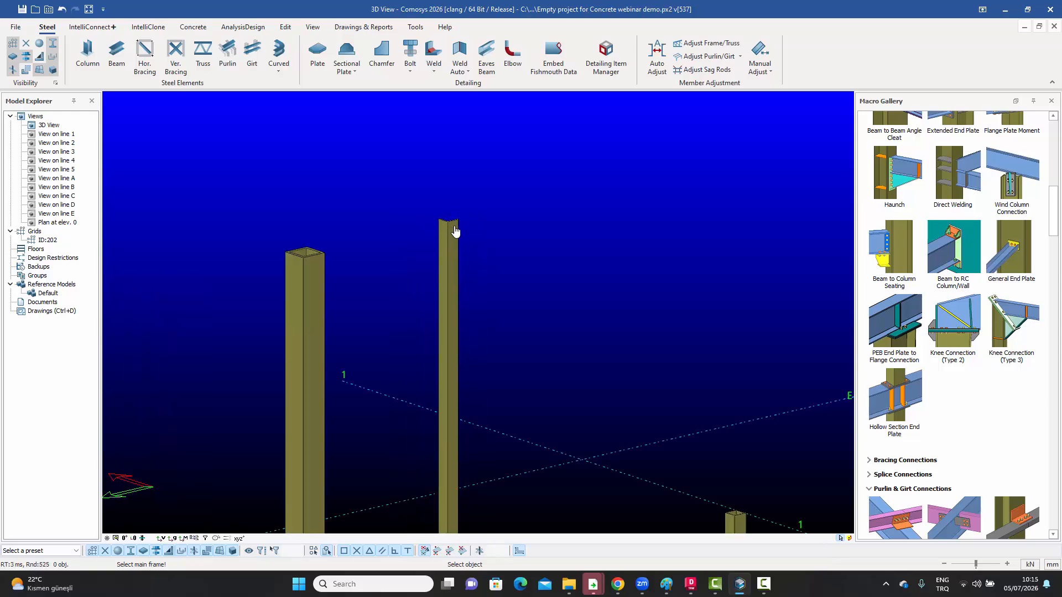
pyautogui.scroll(5, 462, 398)
pyautogui.click(468, 438)
pyautogui.scroll(-3, 425, 337)
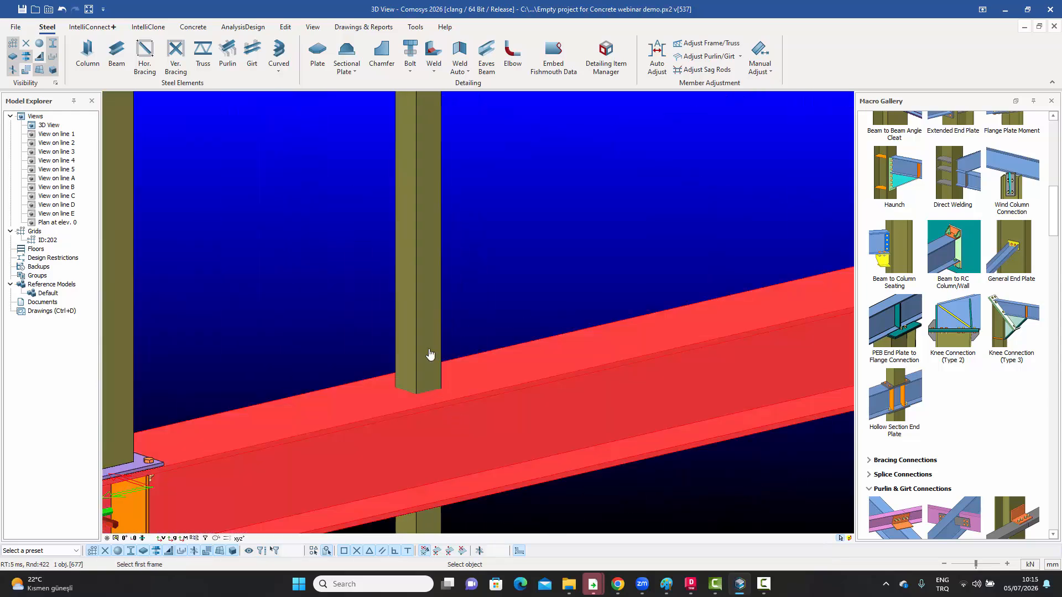
pyautogui.click(427, 324)
pyautogui.scroll(-2, 428, 388)
pyautogui.rightClick(426, 420)
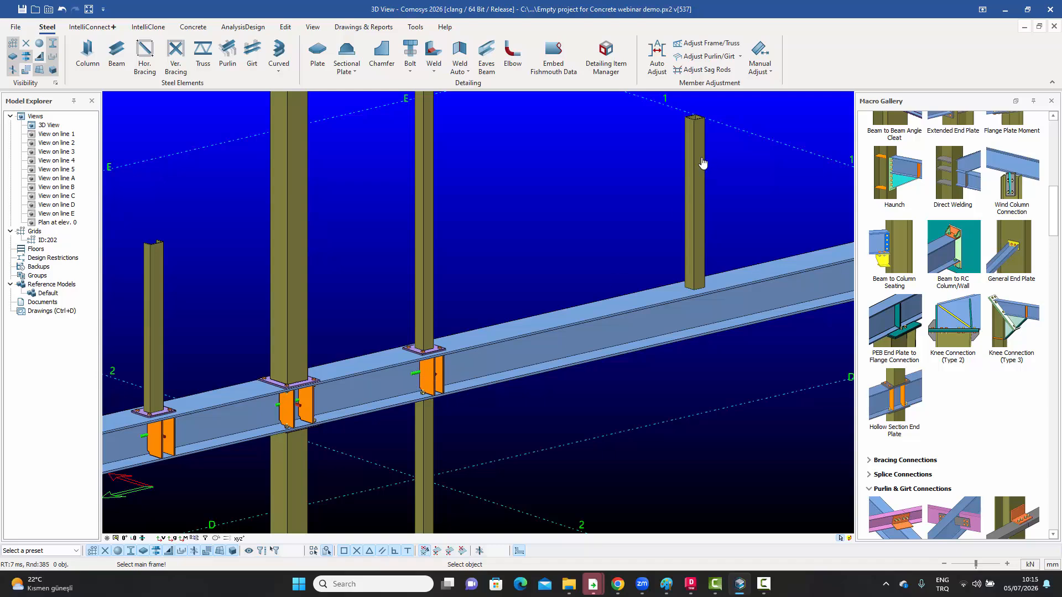
# Step: Connect the last short column toward the beam's far end with a hollow section end plate and finish the macro
pyautogui.click(741, 295)
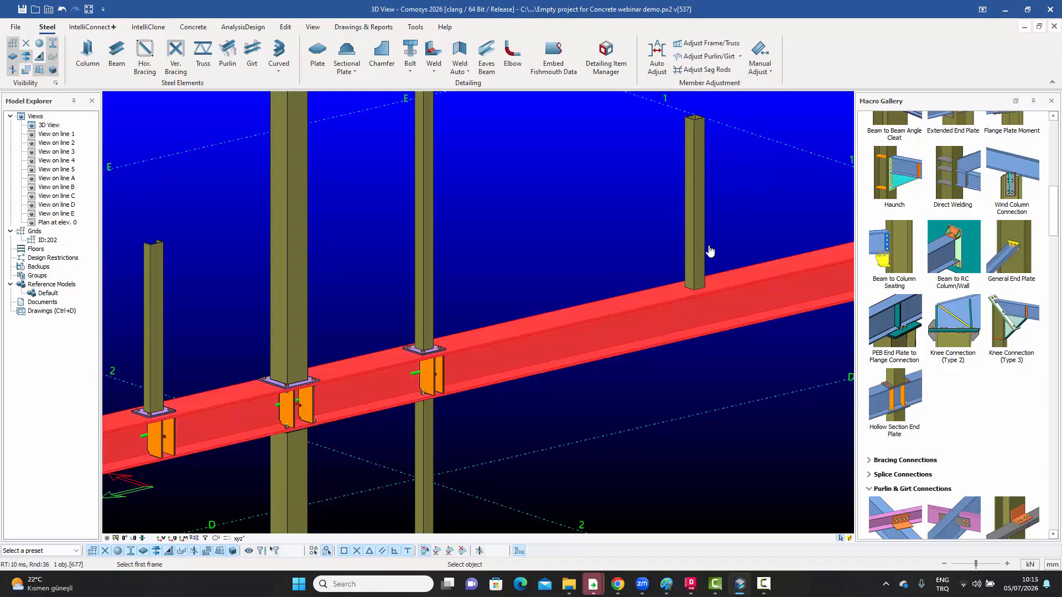
pyautogui.click(695, 244)
pyautogui.rightClick(694, 237)
pyautogui.scroll(-5, 664, 276)
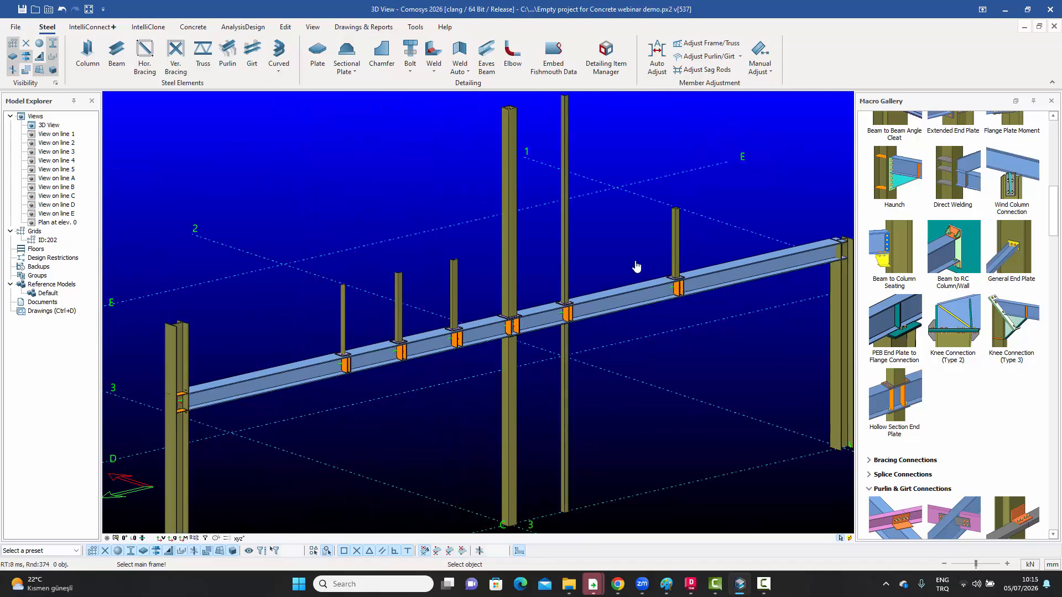
# Step: Inspect the bolted end plate and column stiffeners where the beam meets its supporting end column
pyautogui.moveTo(626, 256); pyautogui.dragTo(612, 251, button='middle')
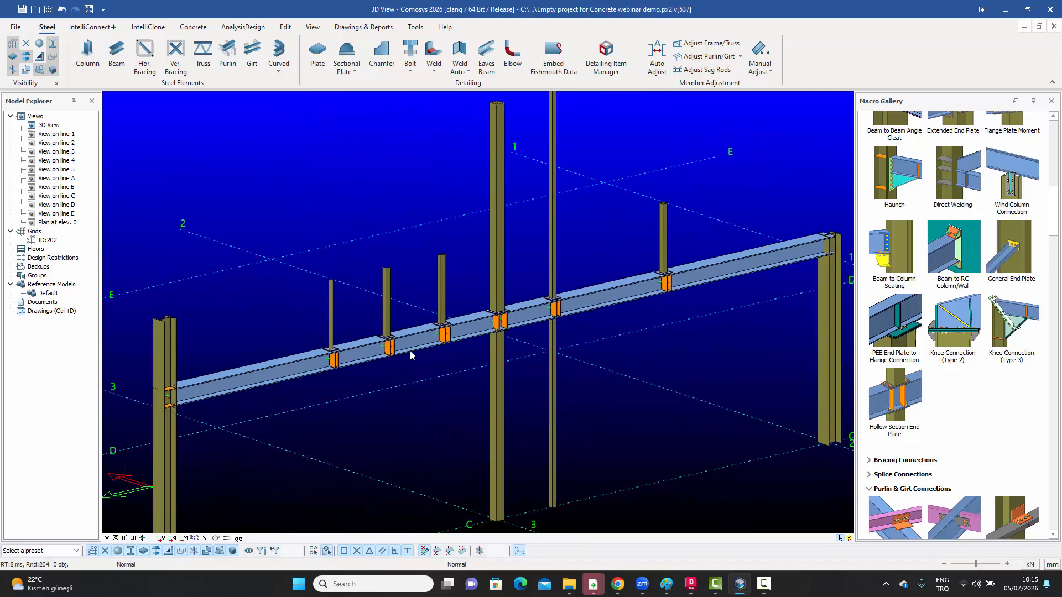
pyautogui.moveTo(172, 397); pyautogui.dragTo(190, 373, button='middle')
pyautogui.scroll(8, 298, 356)
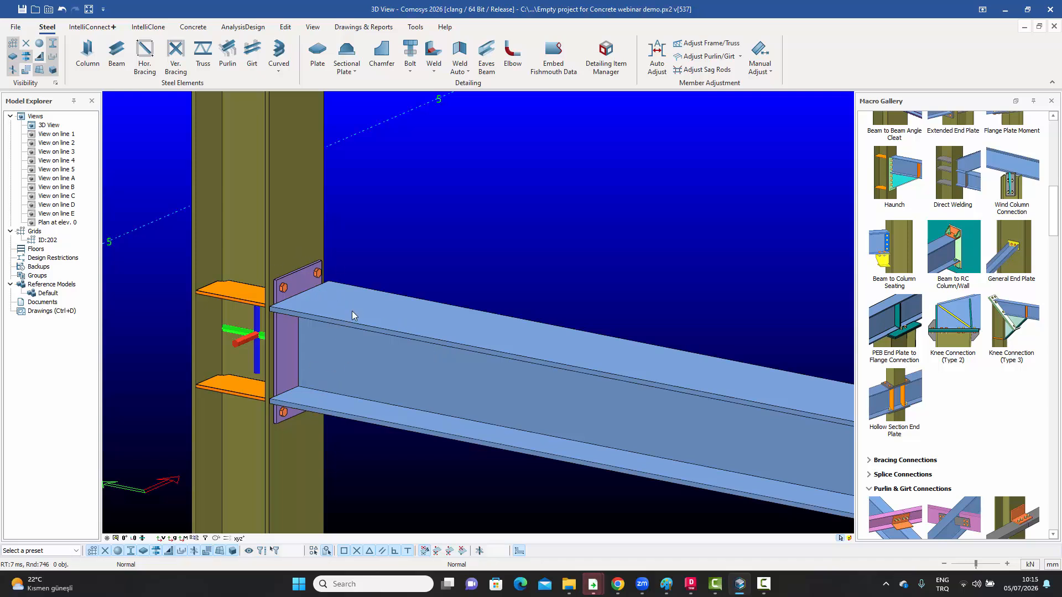
# Step: Examine the row of hollow section end plate connections along the full length of the beam
pyautogui.scroll(-8, 327, 313)
pyautogui.moveTo(325, 313); pyautogui.dragTo(406, 404, button='middle')
pyautogui.scroll(8, 406, 409)
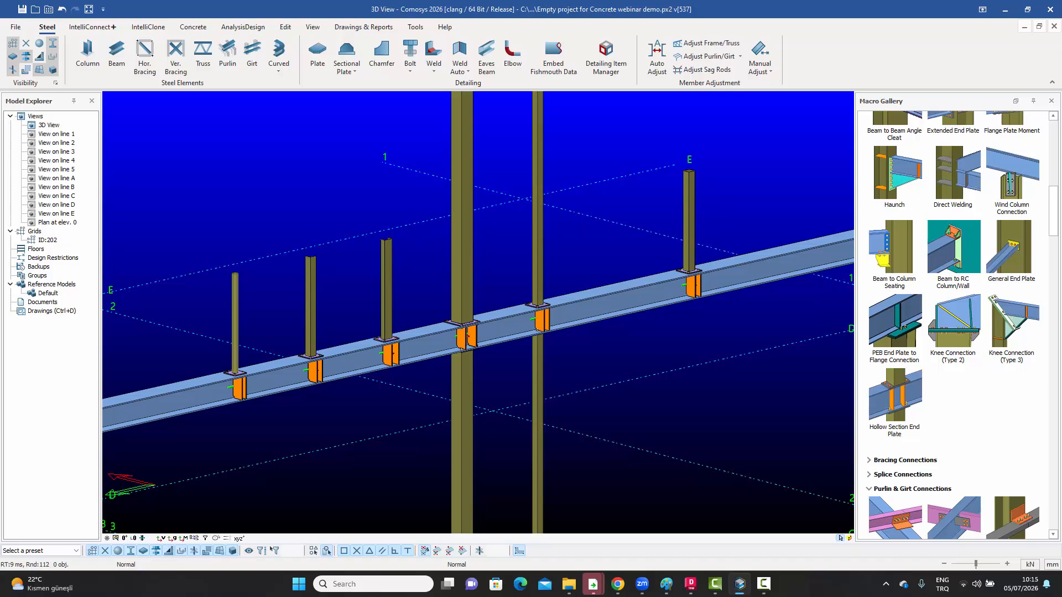
pyautogui.moveTo(343, 389); pyautogui.dragTo(316, 401, button='middle')
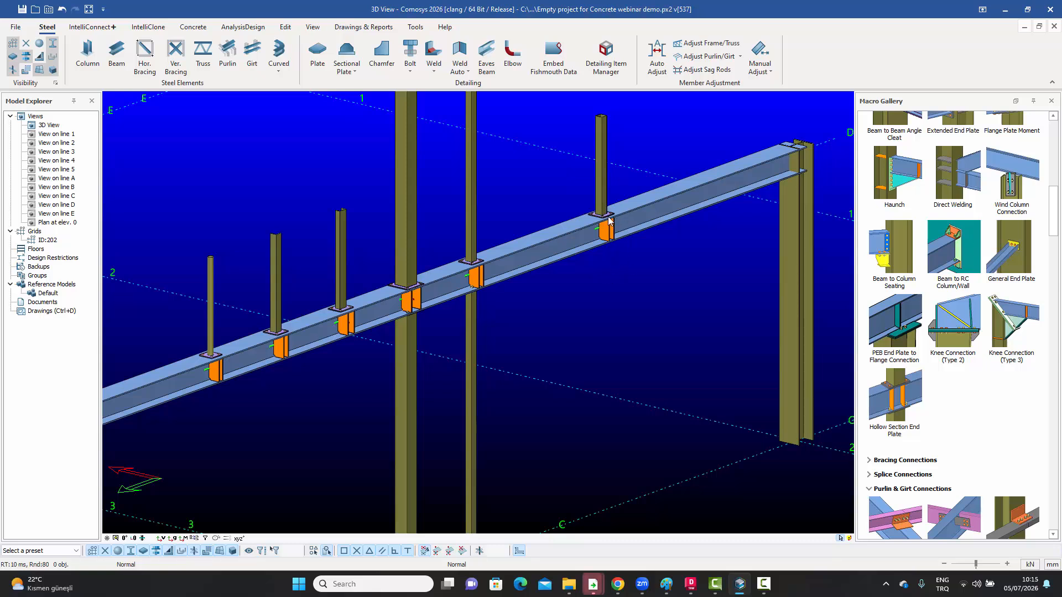
pyautogui.moveTo(590, 291); pyautogui.dragTo(586, 310, button='middle')
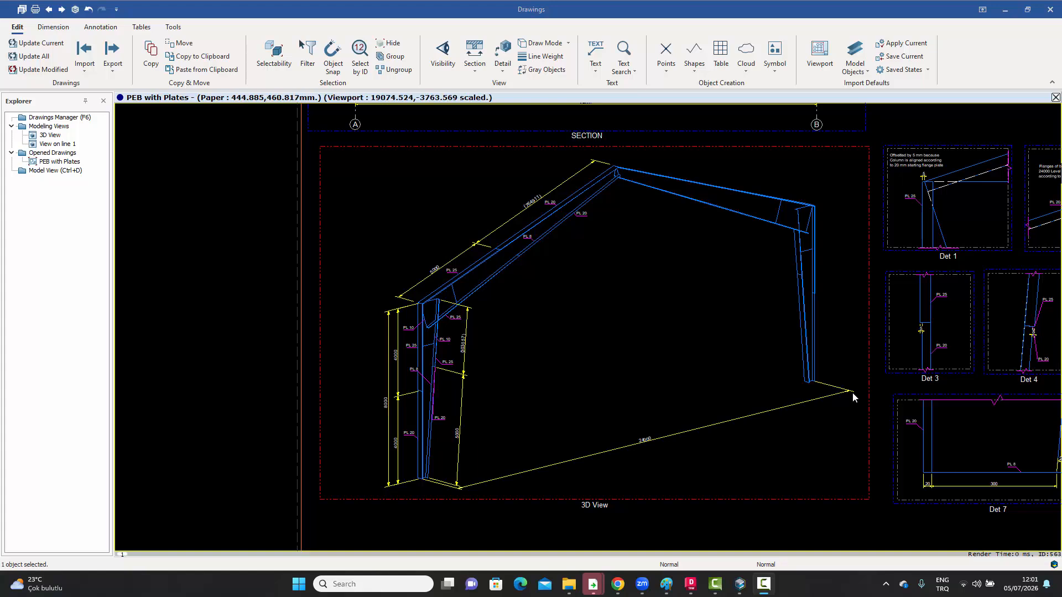
# Step: Examine the portal frame's 3D view in the PEB with Plates drawing, checking where the column flange plate thickness changes
pyautogui.moveTo(841, 393); pyautogui.dragTo(821, 386, button='middle')
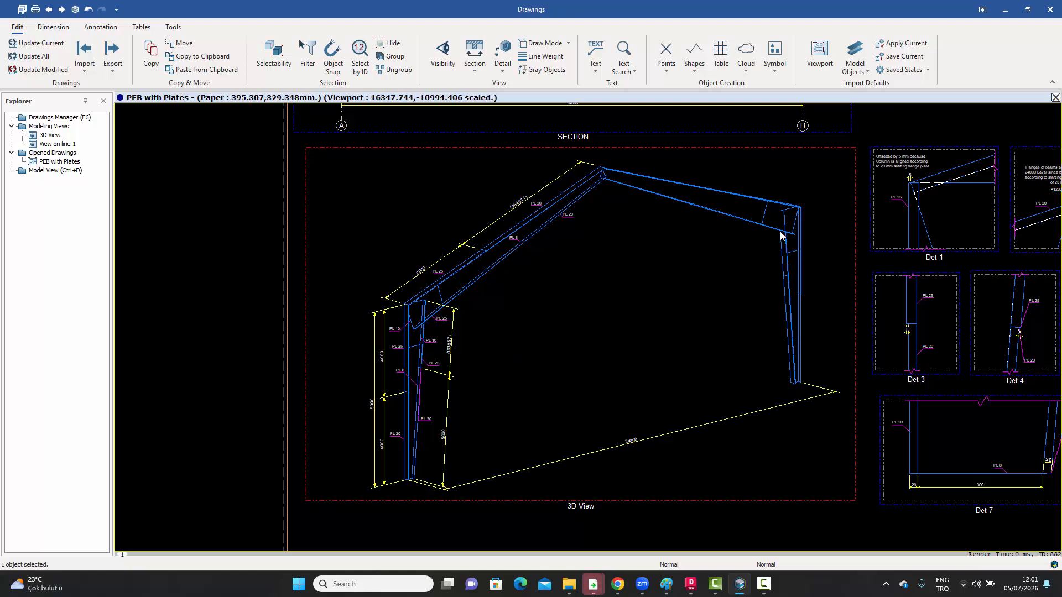
pyautogui.moveTo(537, 308); pyautogui.dragTo(557, 294, button='middle')
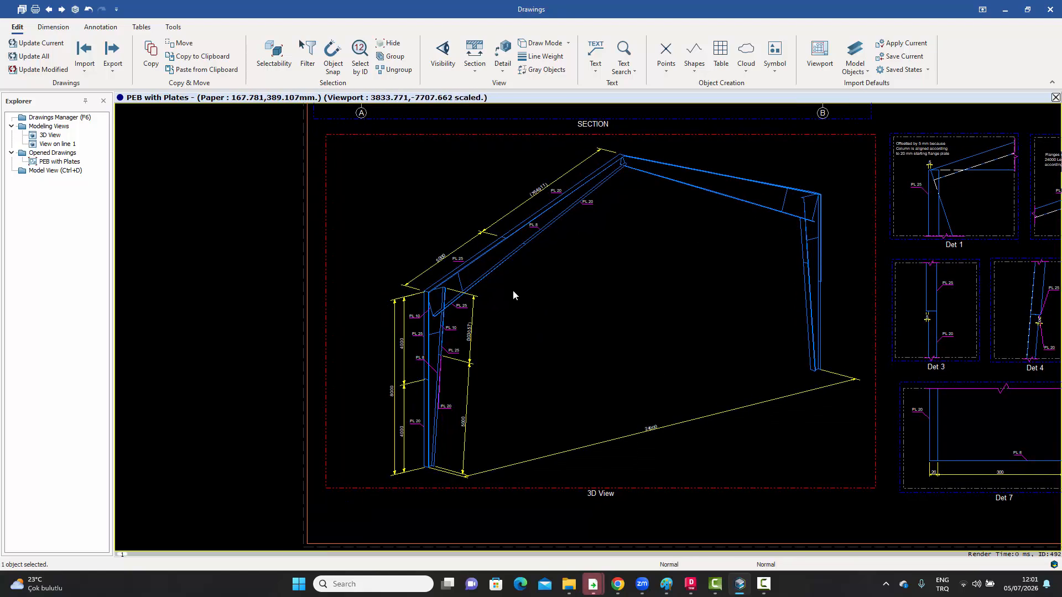
pyautogui.scroll(2, 435, 434)
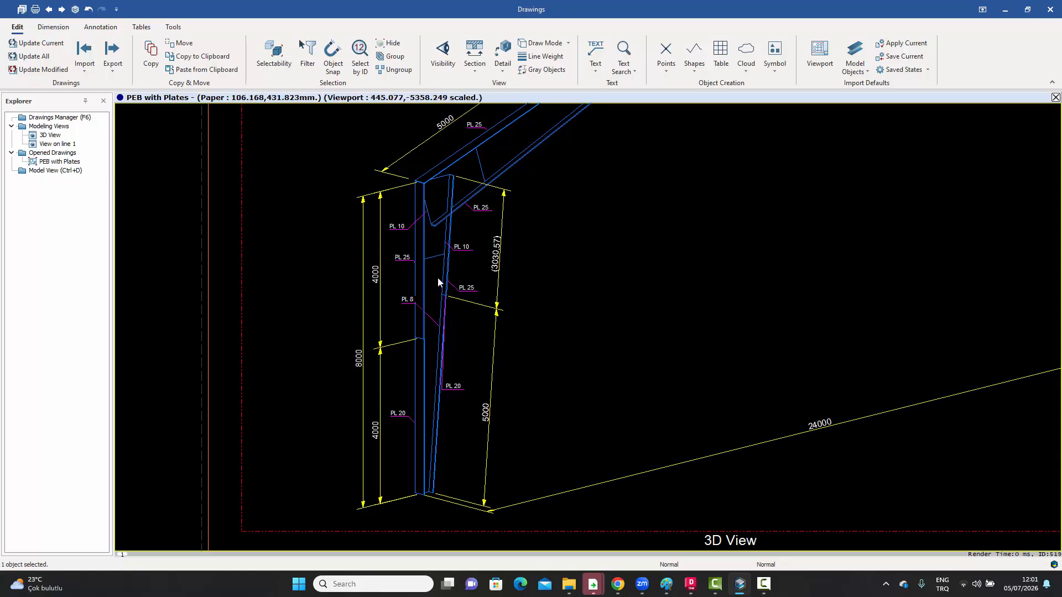
pyautogui.moveTo(461, 326)
pyautogui.mouseDown(button='middle')
pyautogui.moveTo(420, 395)
pyautogui.moveTo(465, 310)
pyautogui.moveTo(493, 293)
pyautogui.moveTo(483, 315)
pyautogui.moveTo(491, 294)
pyautogui.moveTo(510, 298)
pyautogui.moveTo(531, 246)
pyautogui.moveTo(522, 258)
pyautogui.mouseUp(button='middle')
pyautogui.scroll(3, 391, 360)
pyautogui.moveTo(414, 356); pyautogui.dragTo(420, 320, button='middle')
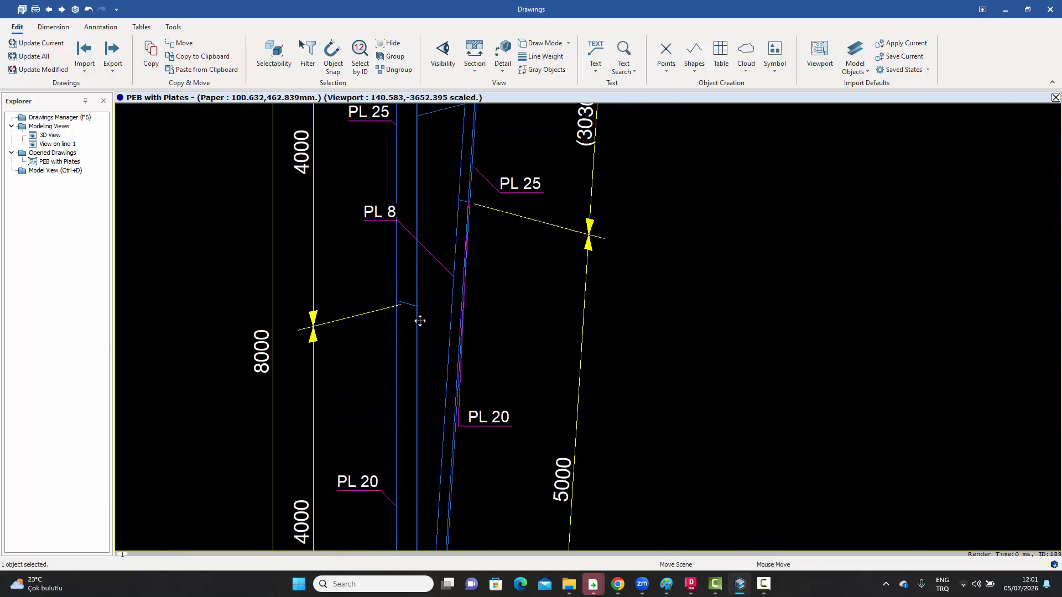
pyautogui.scroll(4, 420, 311)
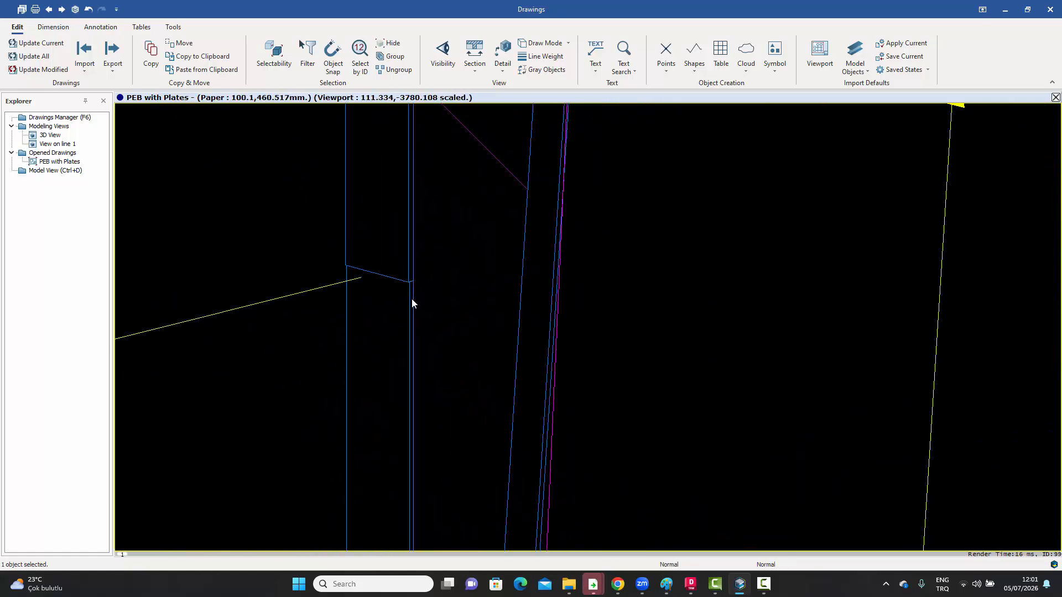
pyautogui.click(411, 304)
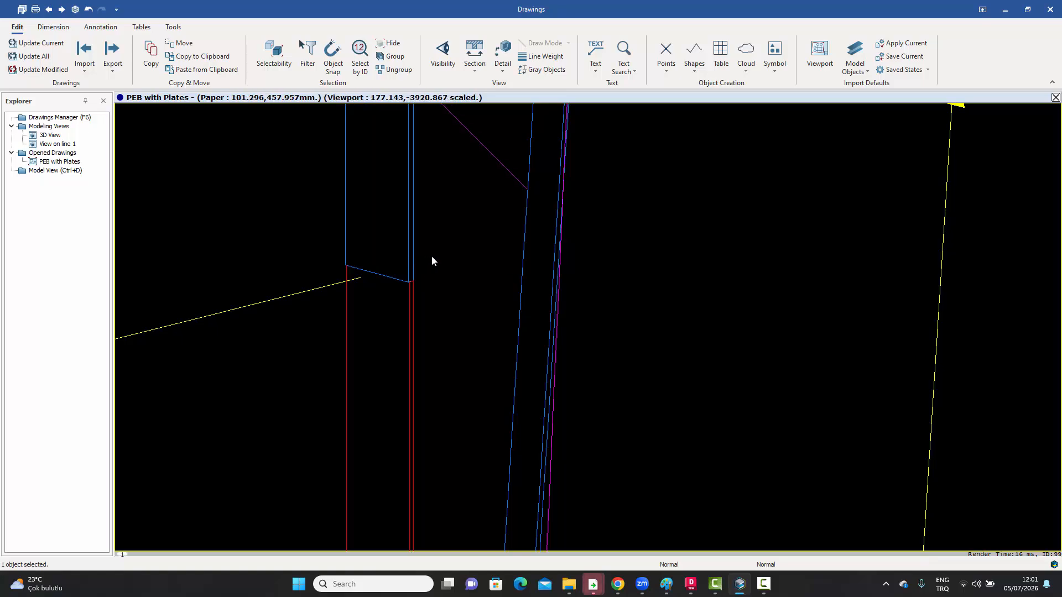
pyautogui.scroll(-5, 491, 373)
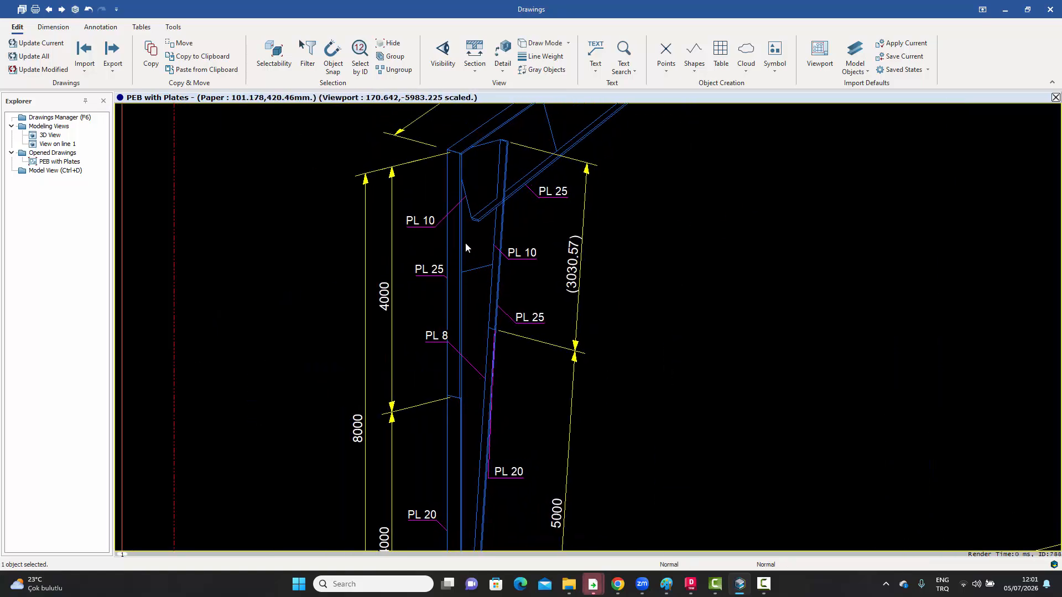
pyautogui.scroll(-6, 451, 320)
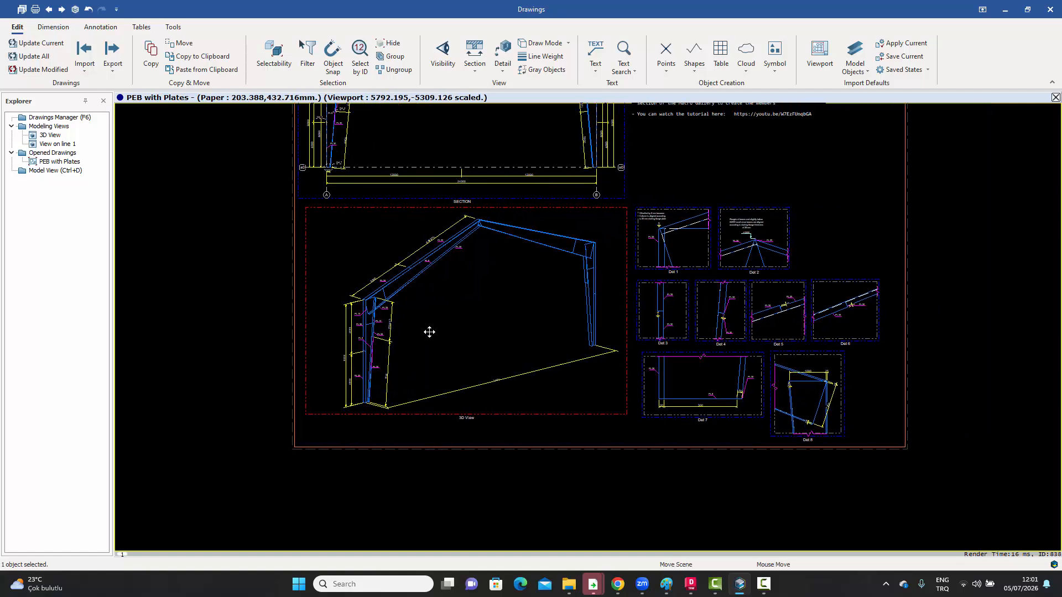
# Step: Examine details Det 3, Det 4 and Det 5 for the flange thickness offsets, and return to the whole sheet
pyautogui.scroll(6, 661, 311)
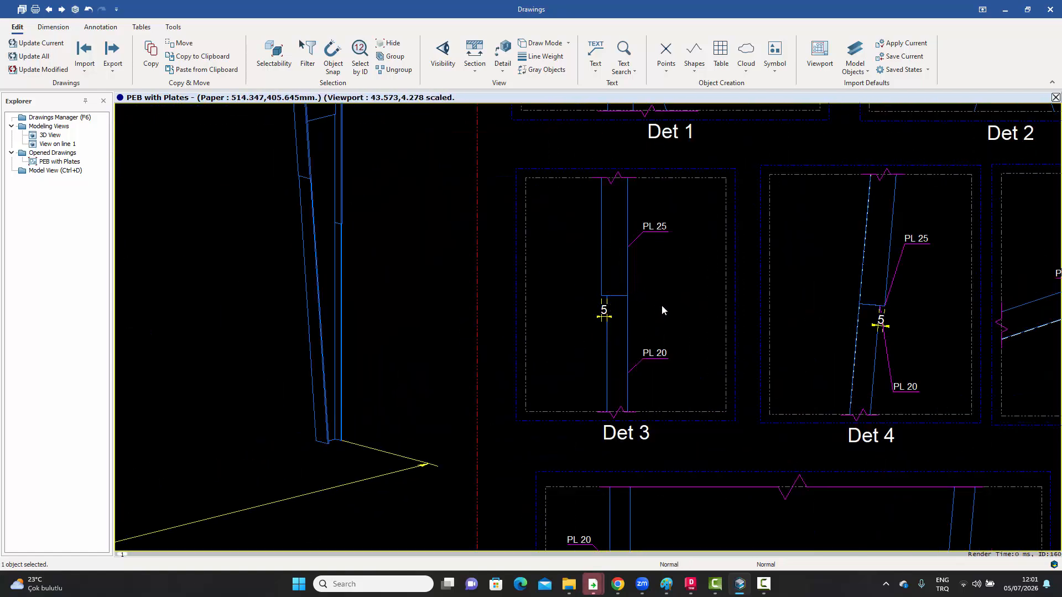
pyautogui.moveTo(714, 307); pyautogui.dragTo(591, 315, button='middle')
pyautogui.scroll(-1, 751, 313)
pyautogui.moveTo(863, 324); pyautogui.dragTo(791, 344, button='middle')
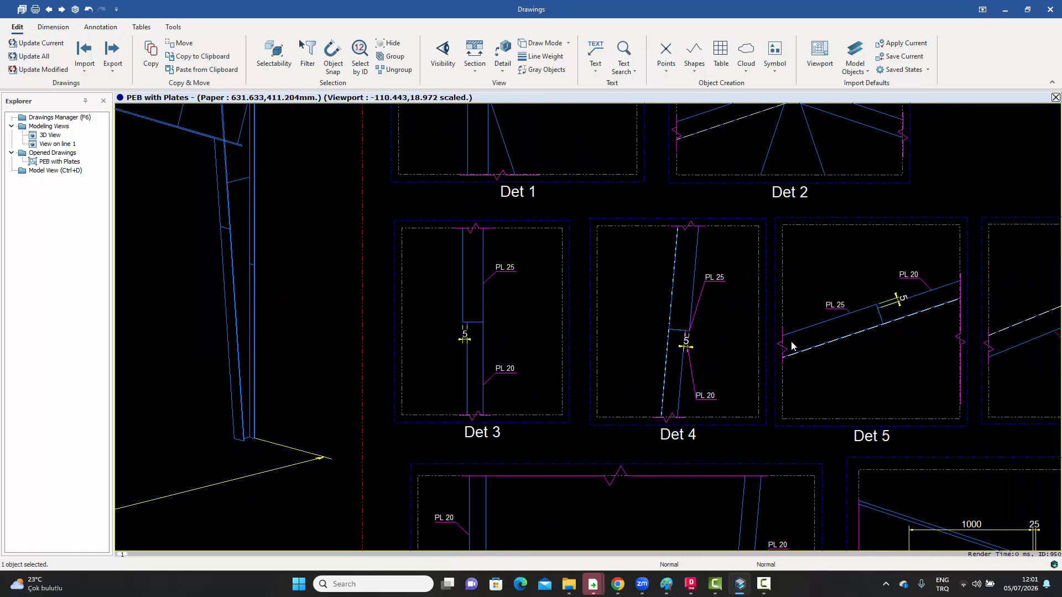
pyautogui.scroll(-5, 788, 346)
pyautogui.moveTo(718, 360); pyautogui.dragTo(742, 410, button='middle')
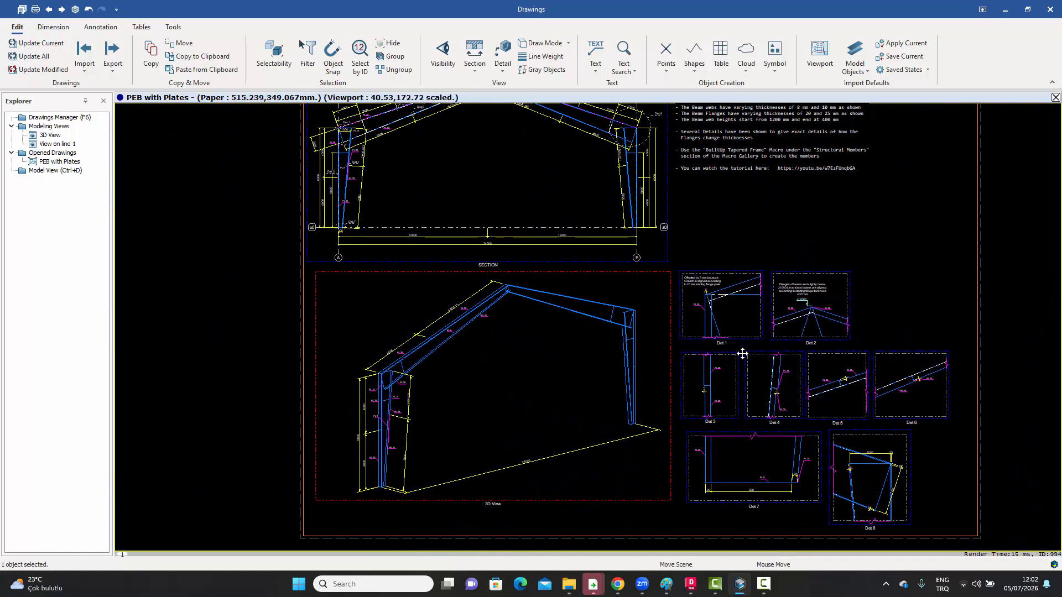
pyautogui.moveTo(723, 348); pyautogui.dragTo(763, 407, button='middle')
pyautogui.moveTo(656, 299); pyautogui.dragTo(643, 352, button='middle')
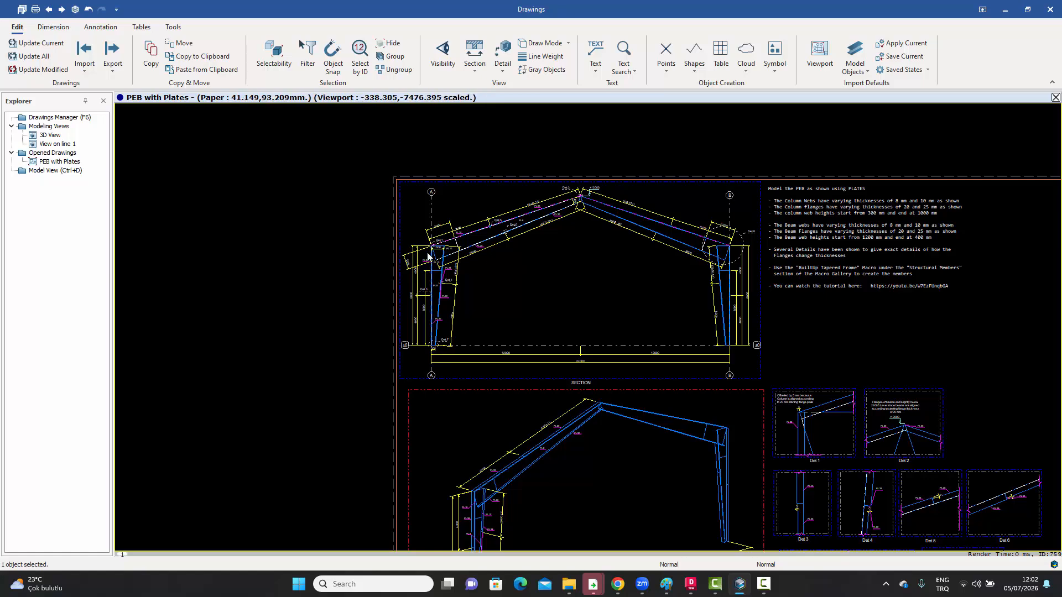
# Step: Examine the frame's SECTION view, including the rafter flange changes at Det. 5 and Det. 6 and the overall dimensions
pyautogui.scroll(4, 500, 282)
pyautogui.scroll(-4, 499, 279)
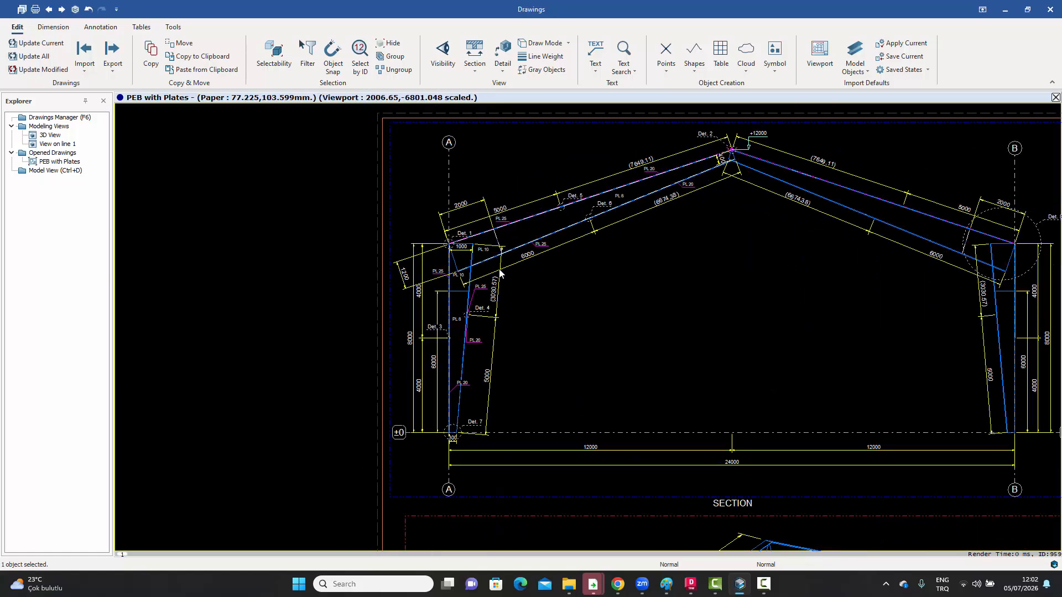
pyautogui.scroll(4, 574, 200)
pyautogui.scroll(8, 574, 201)
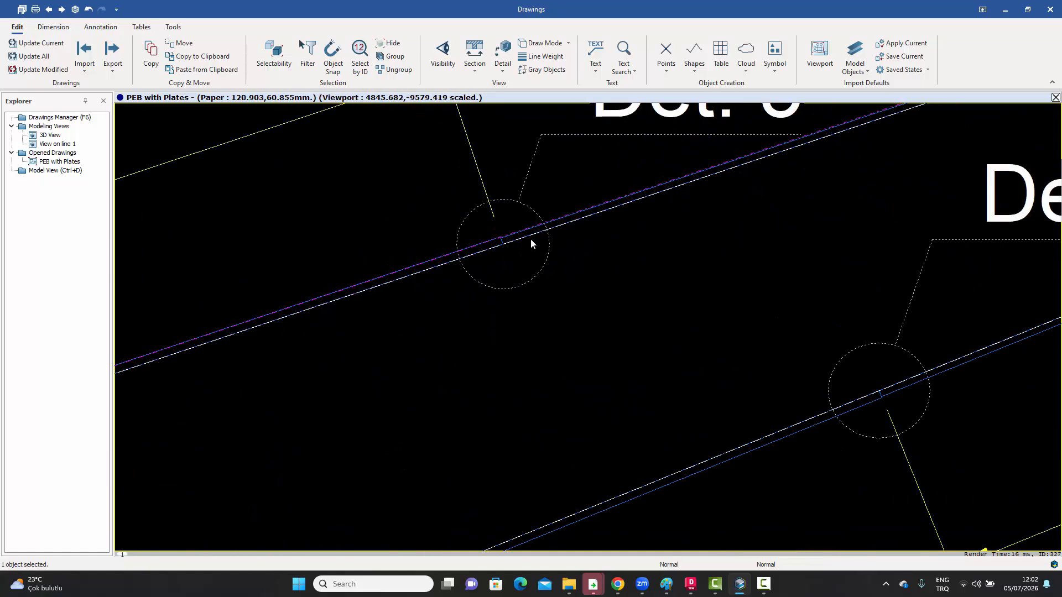
pyautogui.scroll(-8, 483, 245)
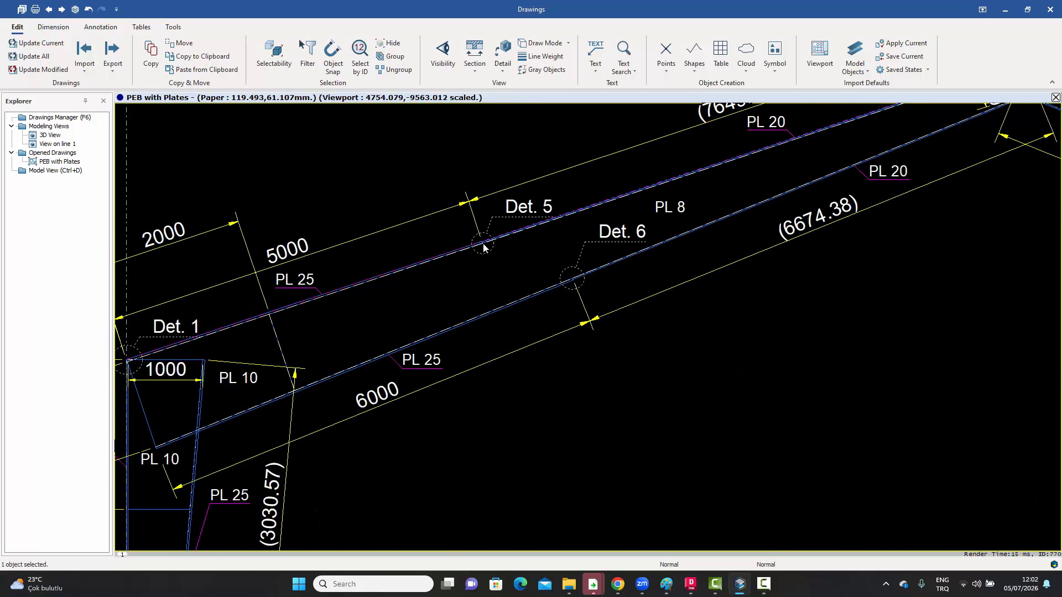
pyautogui.moveTo(483, 244); pyautogui.dragTo(513, 246, button='middle')
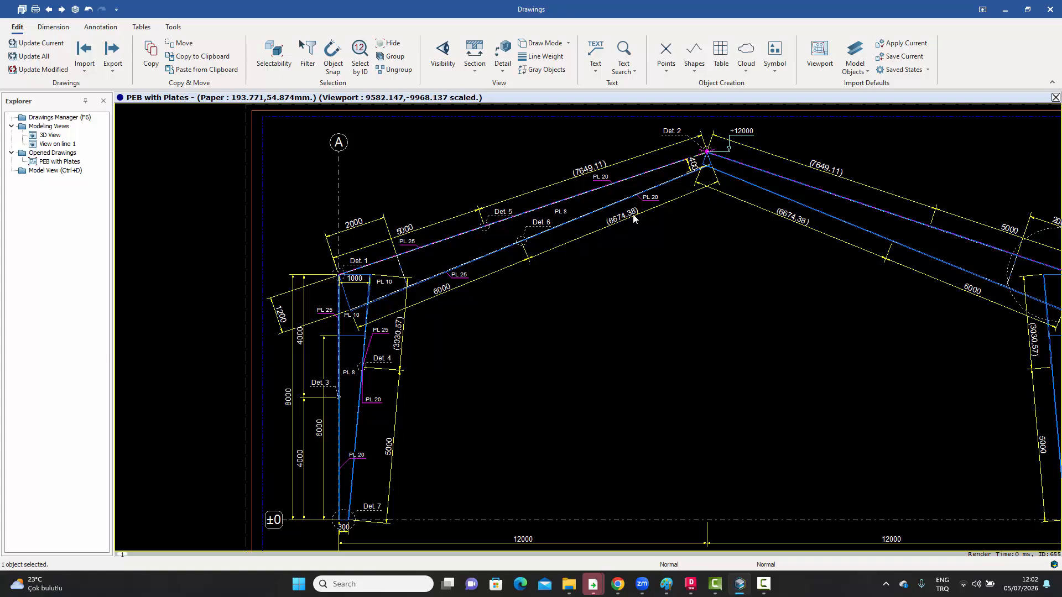
pyautogui.moveTo(640, 258); pyautogui.dragTo(529, 274, button='middle')
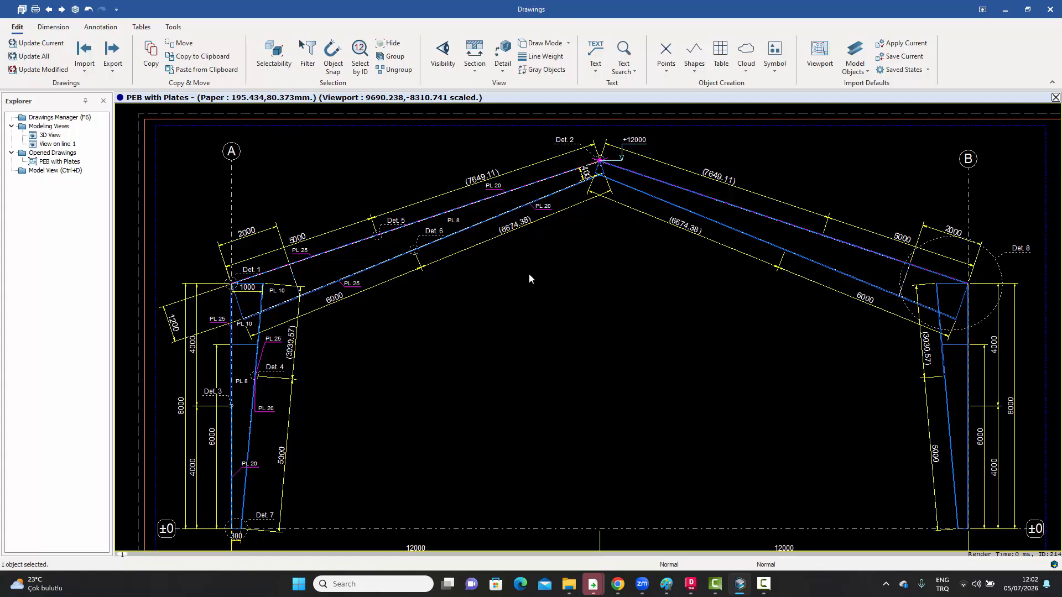
pyautogui.moveTo(536, 296); pyautogui.dragTo(539, 283, button='middle')
pyautogui.scroll(-1, 539, 285)
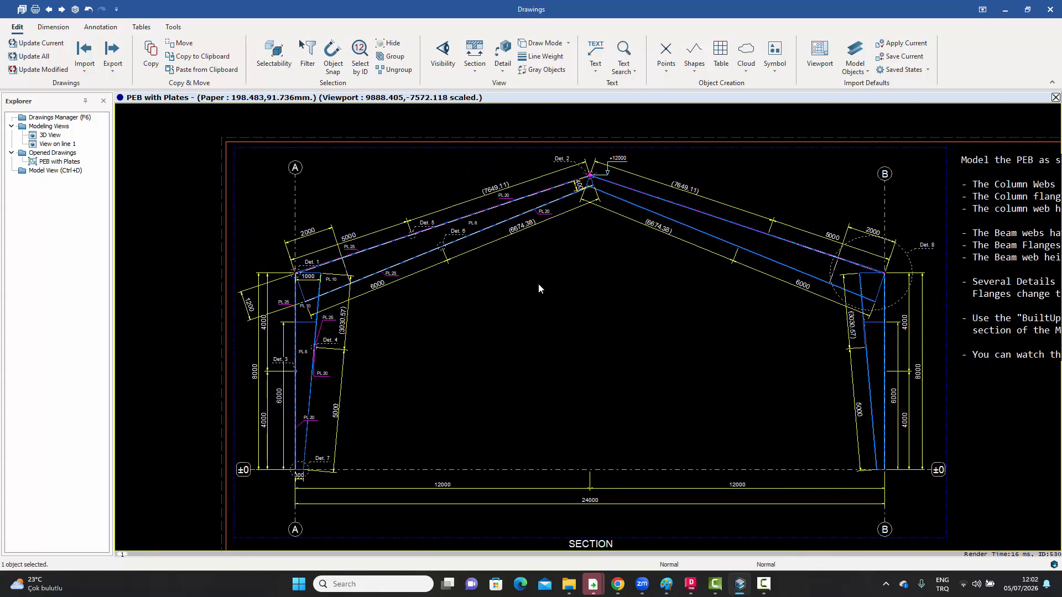
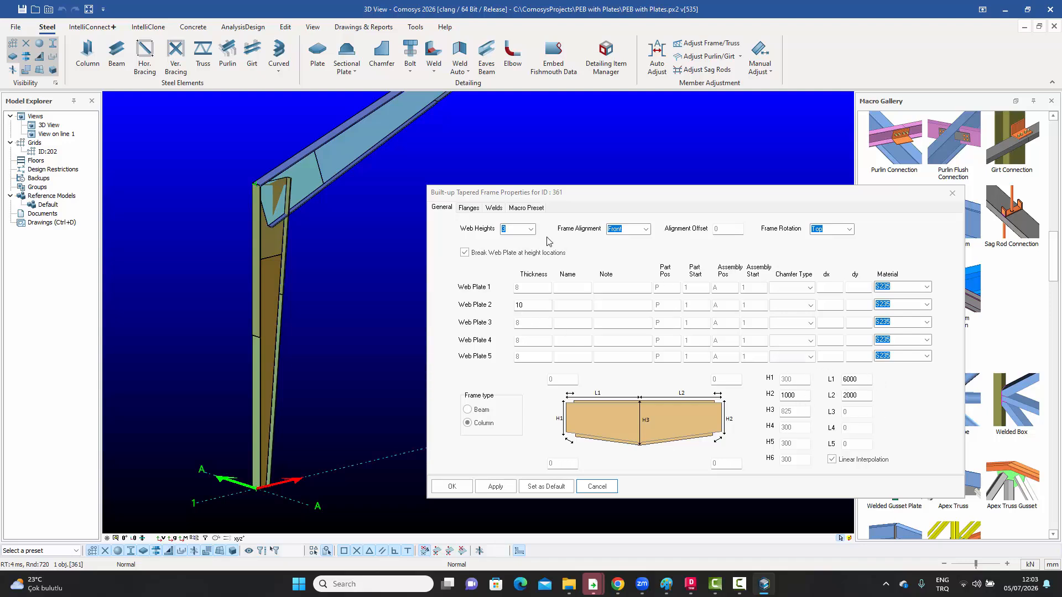
# Step: Review the web height, flange and weld settings of the existing built-up tapered column, and close its properties
pyautogui.click(531, 229)
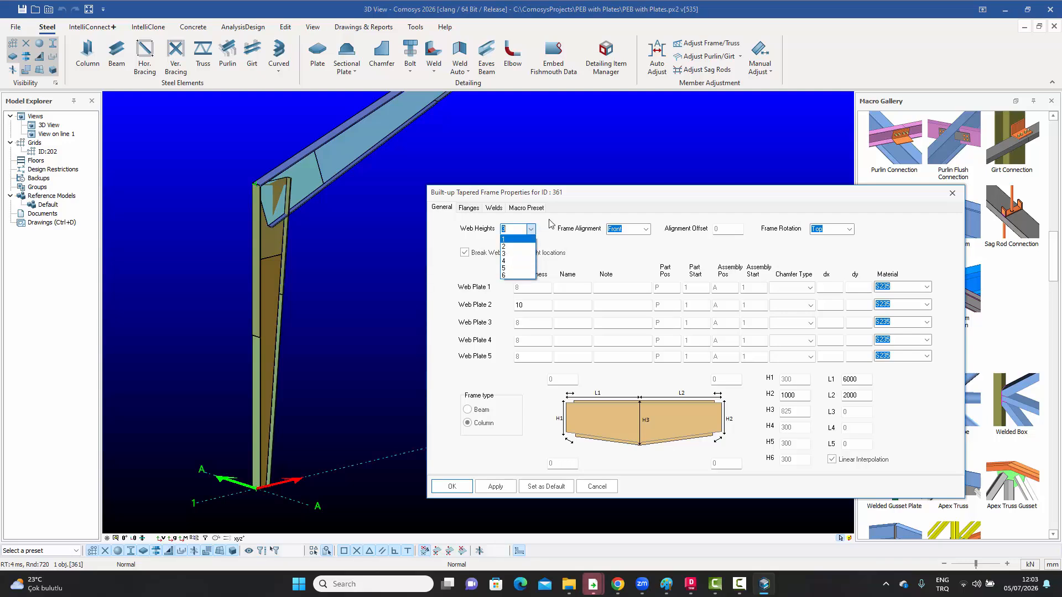
pyautogui.click(510, 253)
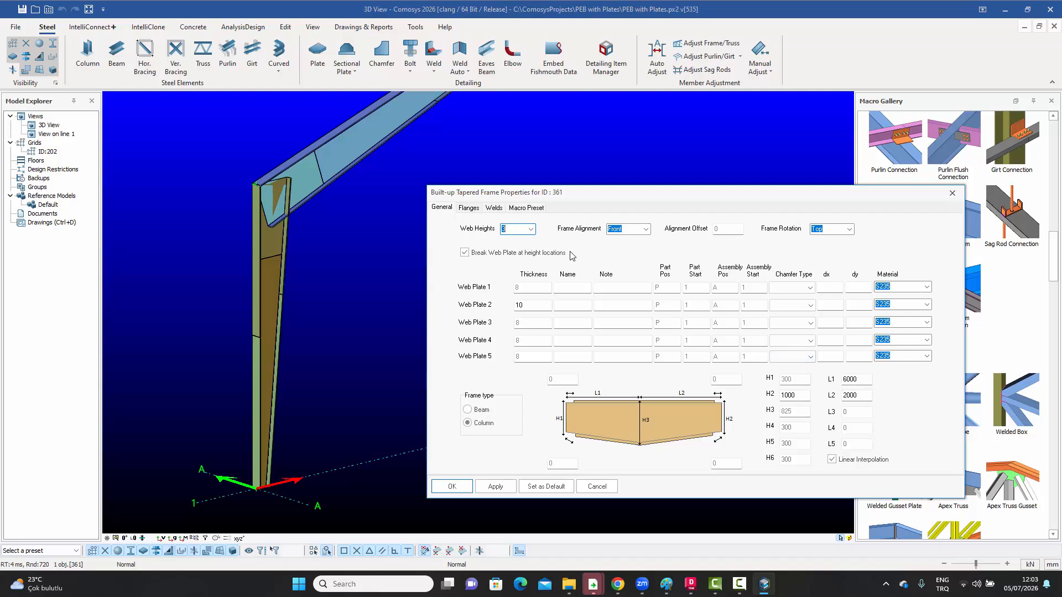
pyautogui.click(469, 208)
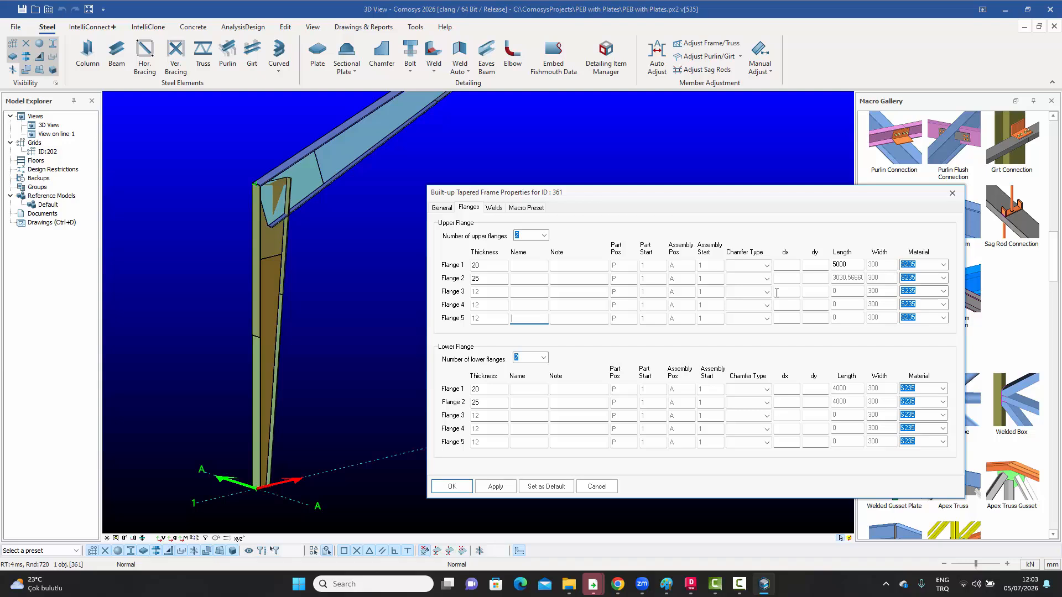
pyautogui.click(494, 209)
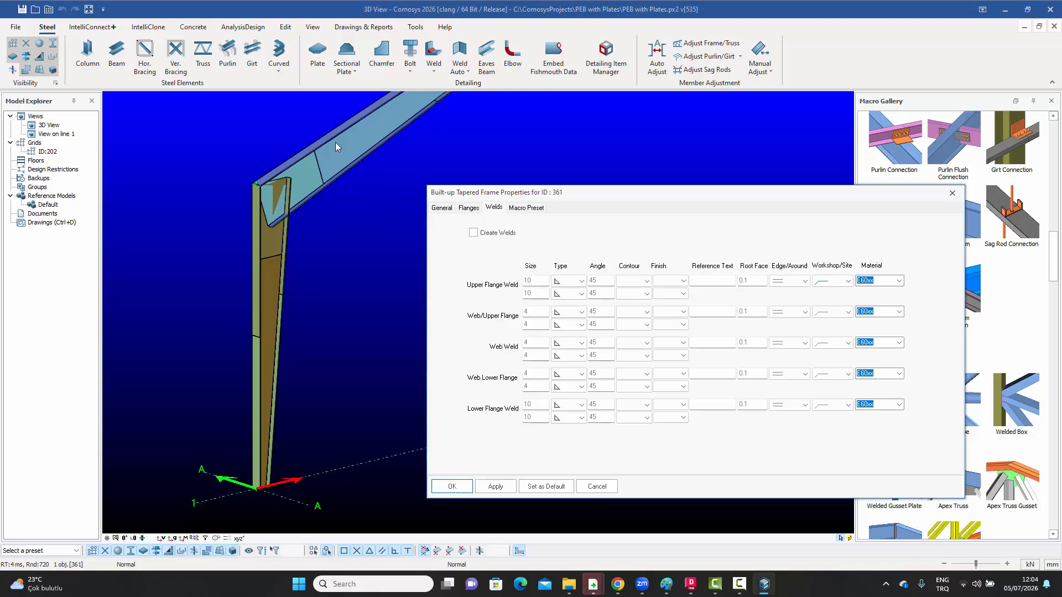
pyautogui.click(952, 193)
# Step: Inspect the modelled portal frame, focusing on the plate joint between the two rafters at the apex
pyautogui.moveTo(692, 203); pyautogui.dragTo(585, 388, button='middle')
pyautogui.scroll(-5, 585, 388)
pyautogui.scroll(10, 493, 167)
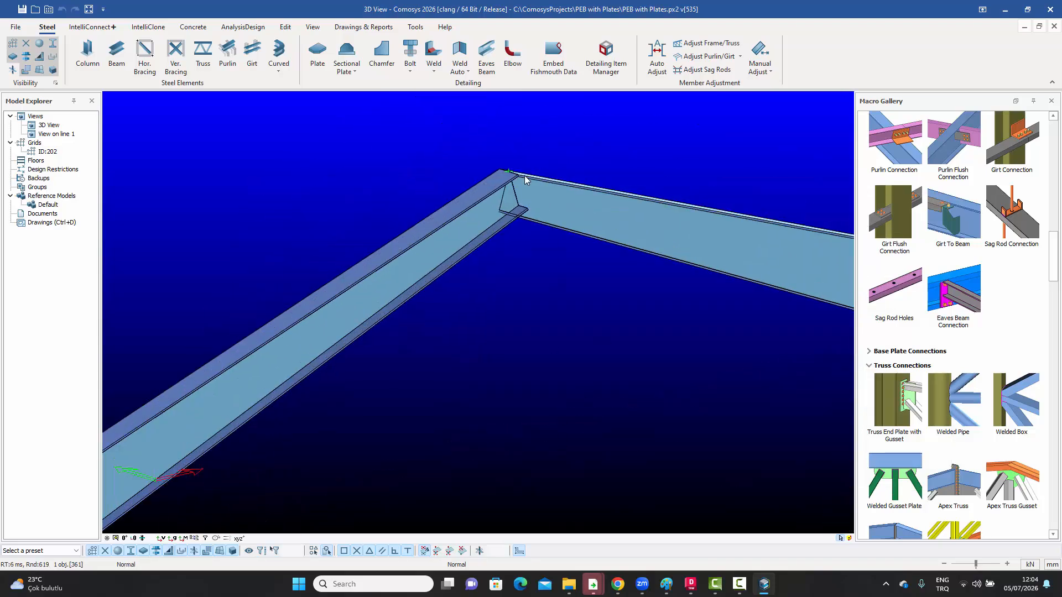
pyautogui.scroll(-10, 519, 174)
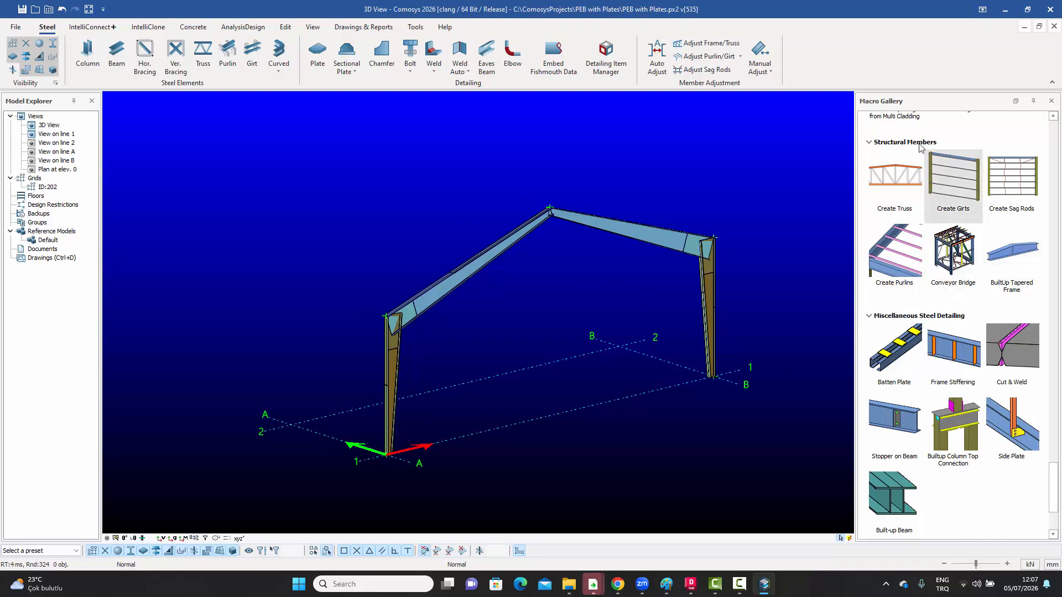
# Step: Place a BuiltUp Tapered Frame column at grid intersection A-2, rising 8000 mm vertically, and end the macro
pyautogui.click(1024, 258)
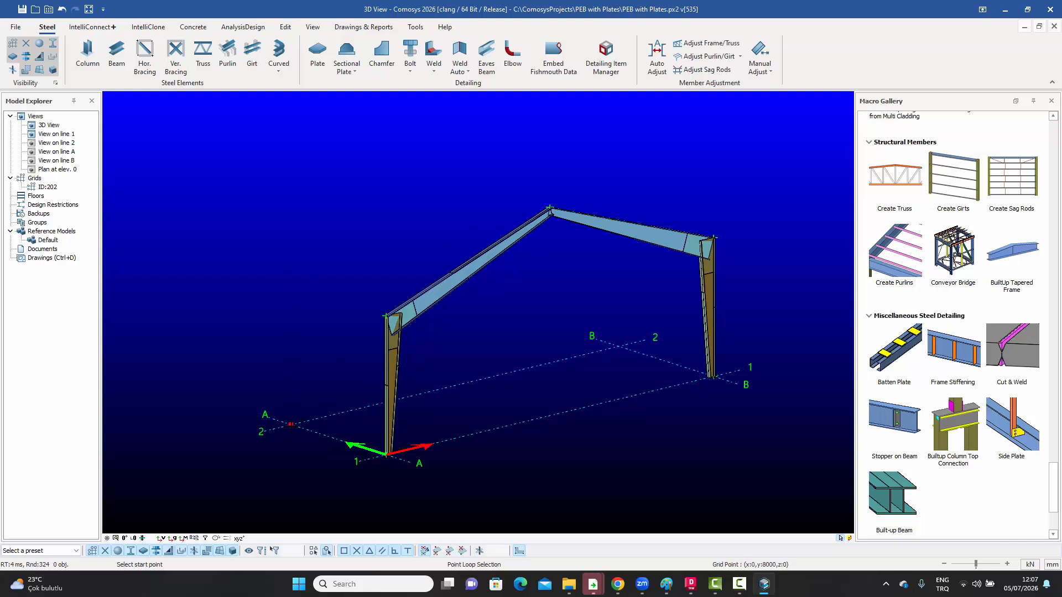
pyautogui.click(292, 425)
pyautogui.moveTo(290, 425)
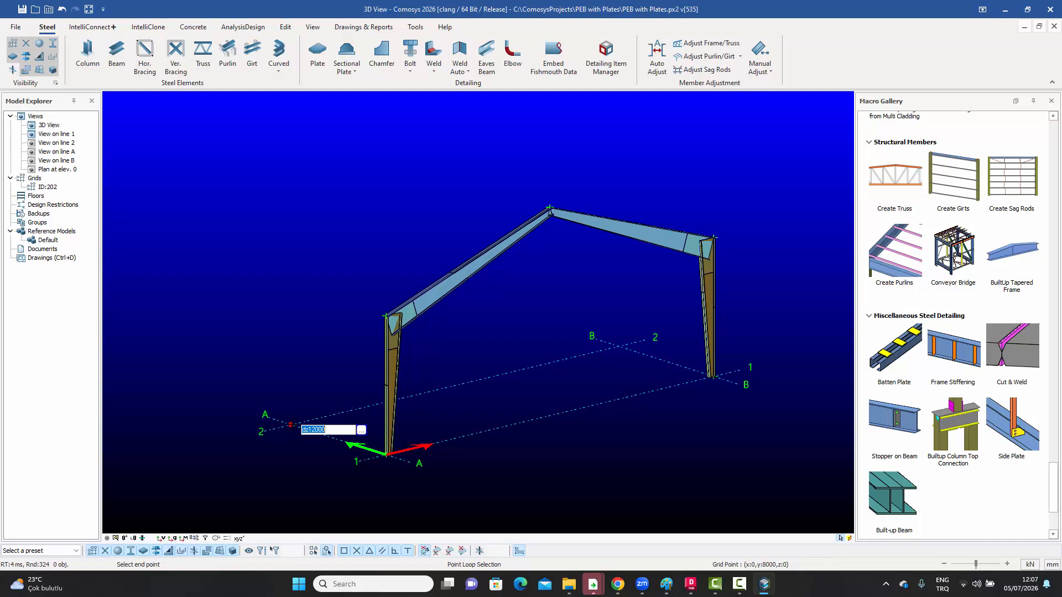
pyautogui.write('dz8000')
pyautogui.press('Return')
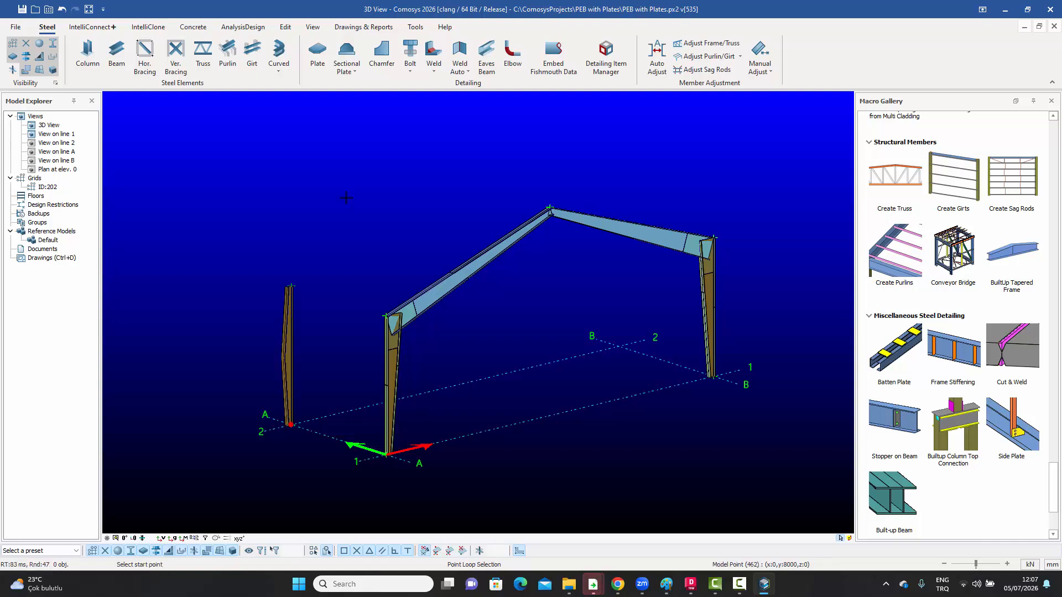
pyautogui.press('Escape')
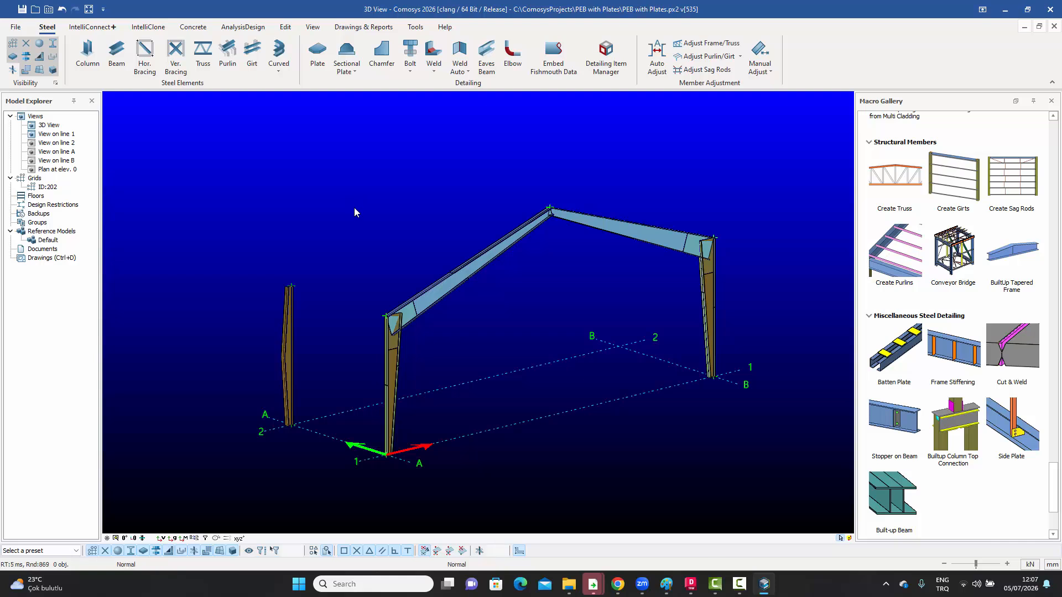
pyautogui.click(289, 355)
pyautogui.press('Escape')
pyautogui.doubleClick(334, 110)
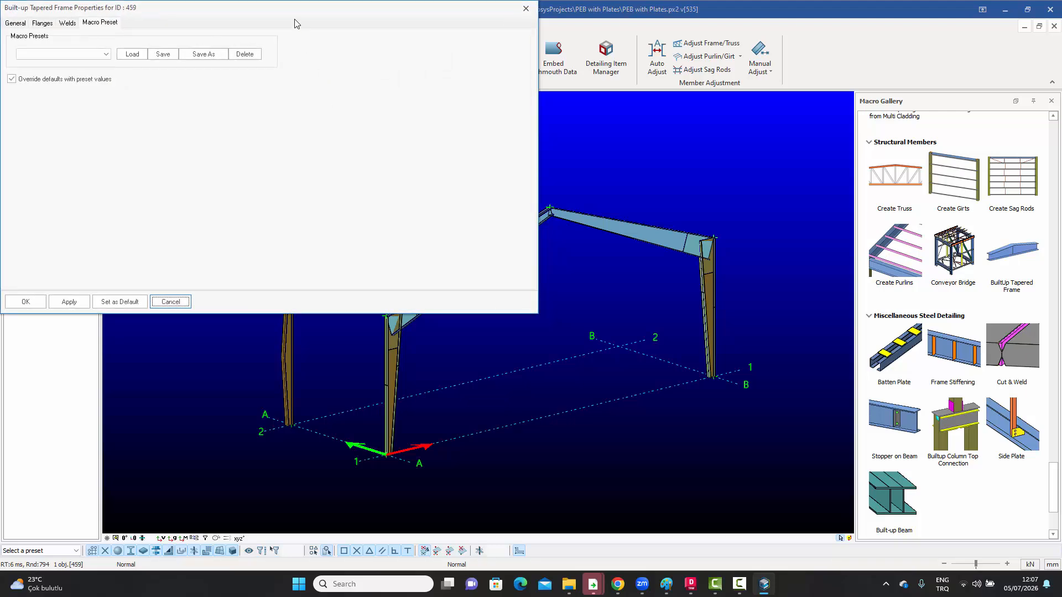
pyautogui.moveTo(296, 12); pyautogui.dragTo(798, 123)
pyautogui.click(570, 169)
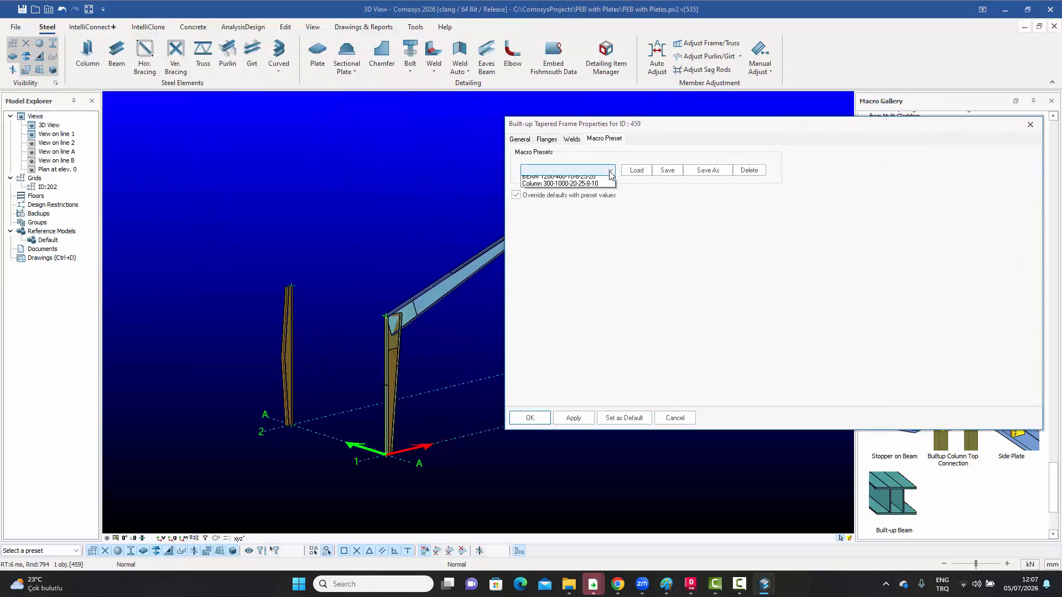
pyautogui.click(559, 188)
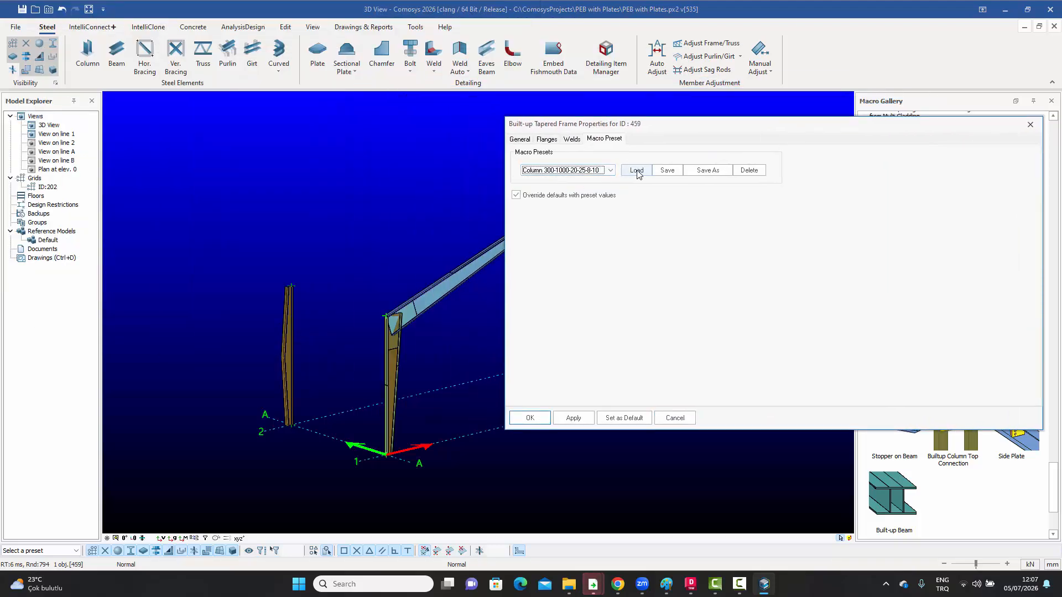
pyautogui.click(636, 170)
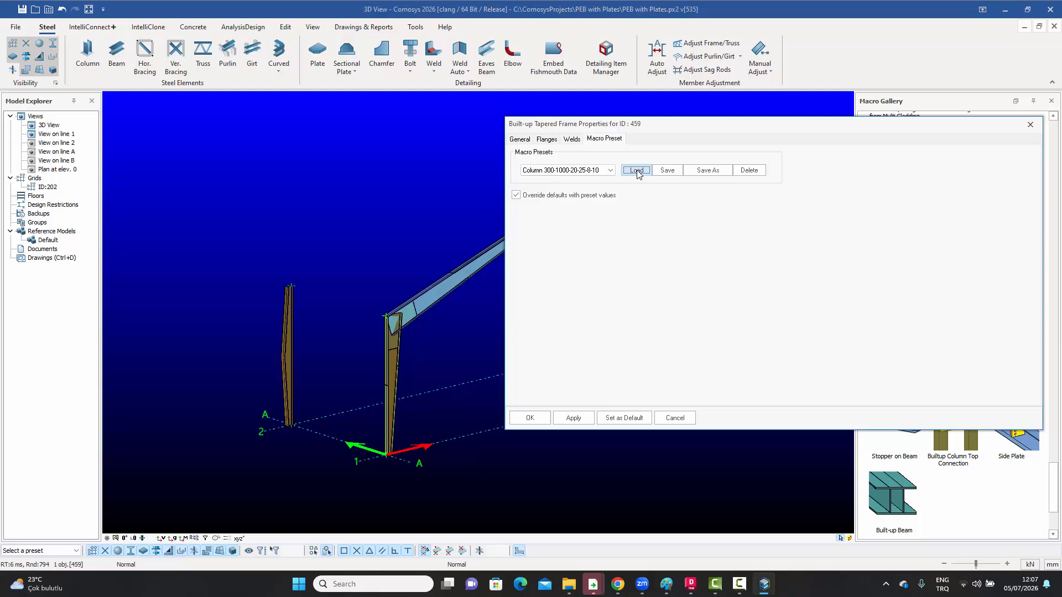
pyautogui.click(523, 140)
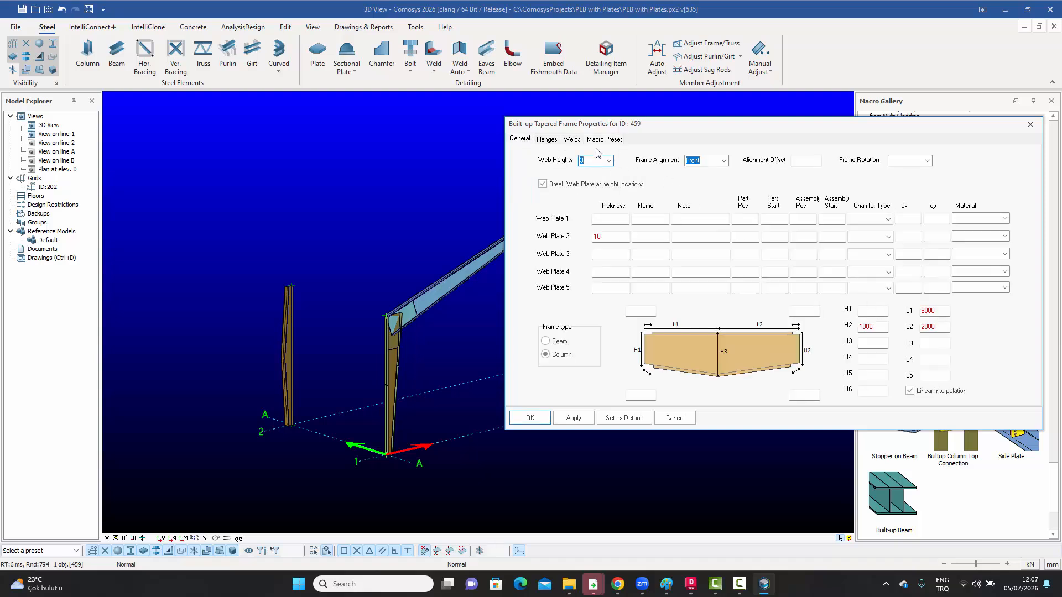
pyautogui.click(553, 141)
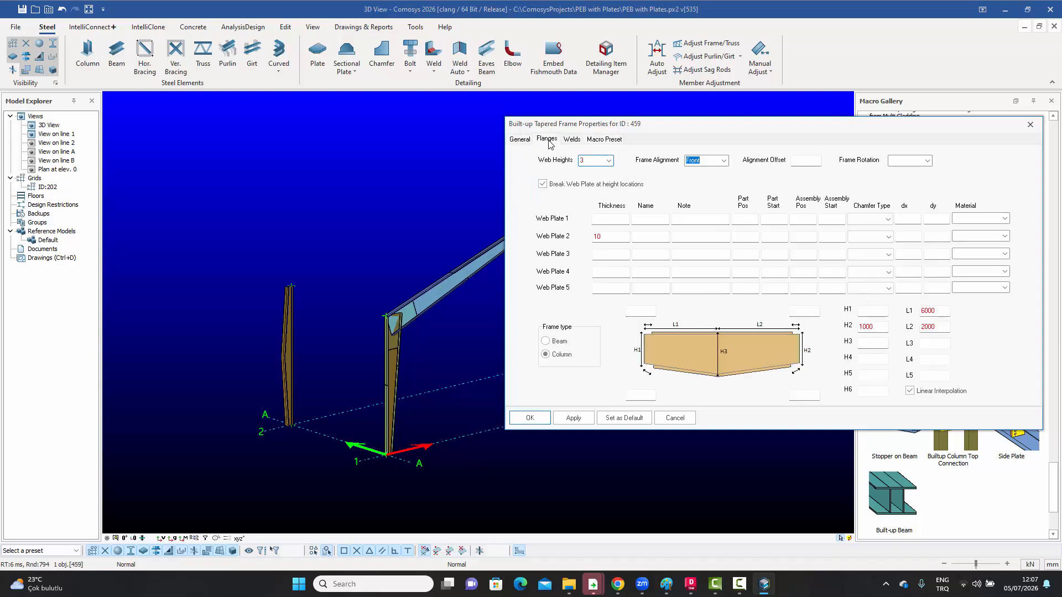
pyautogui.click(531, 418)
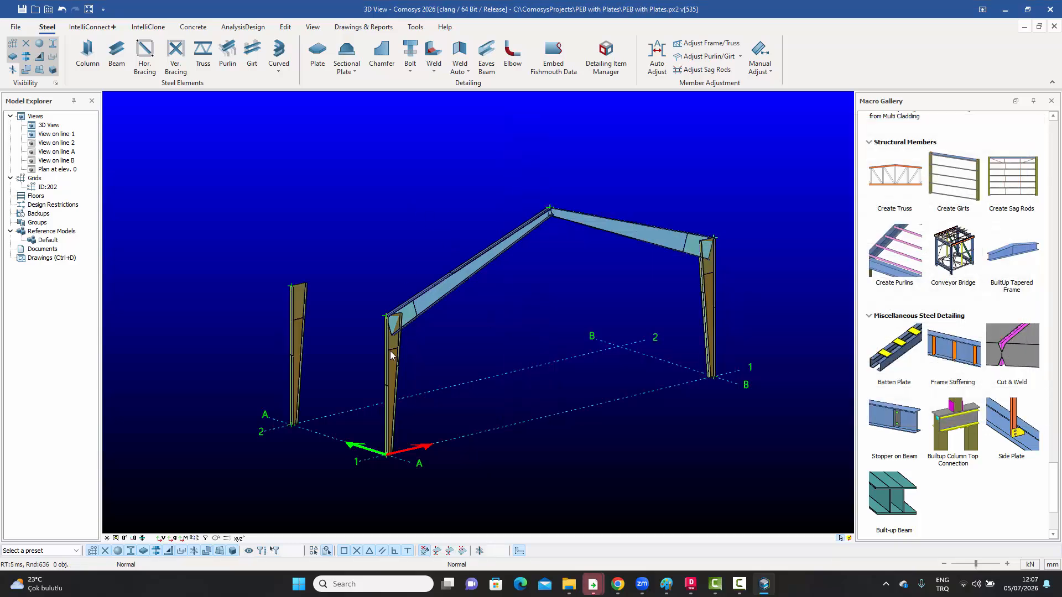
# Step: Review the flange lengths, flange thicknesses and web heights of the column at A-2, and close its properties
pyautogui.scroll(6, 267, 372)
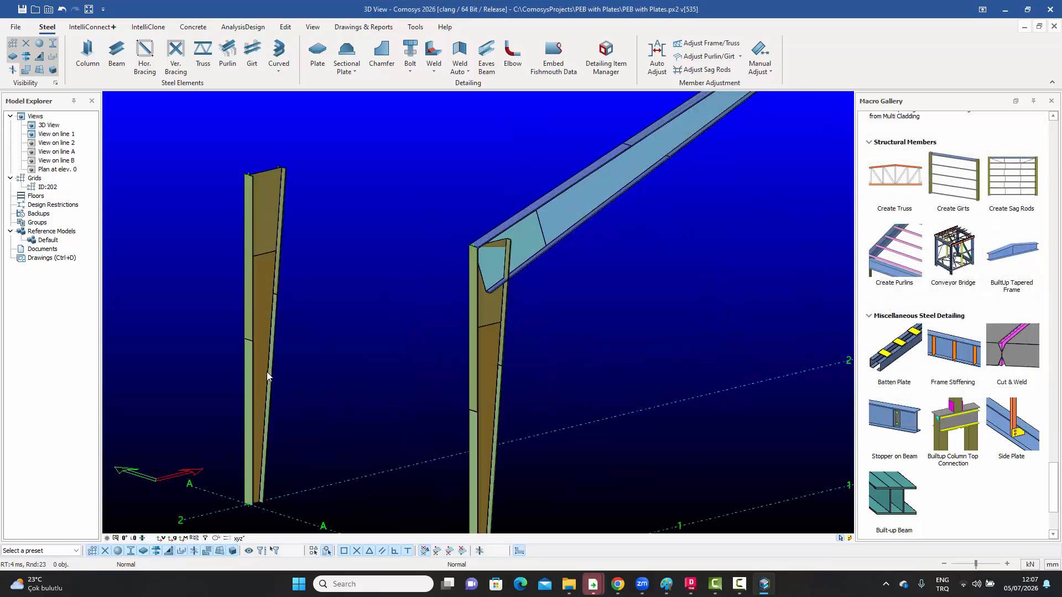
pyautogui.moveTo(338, 332); pyautogui.dragTo(348, 331, button='middle')
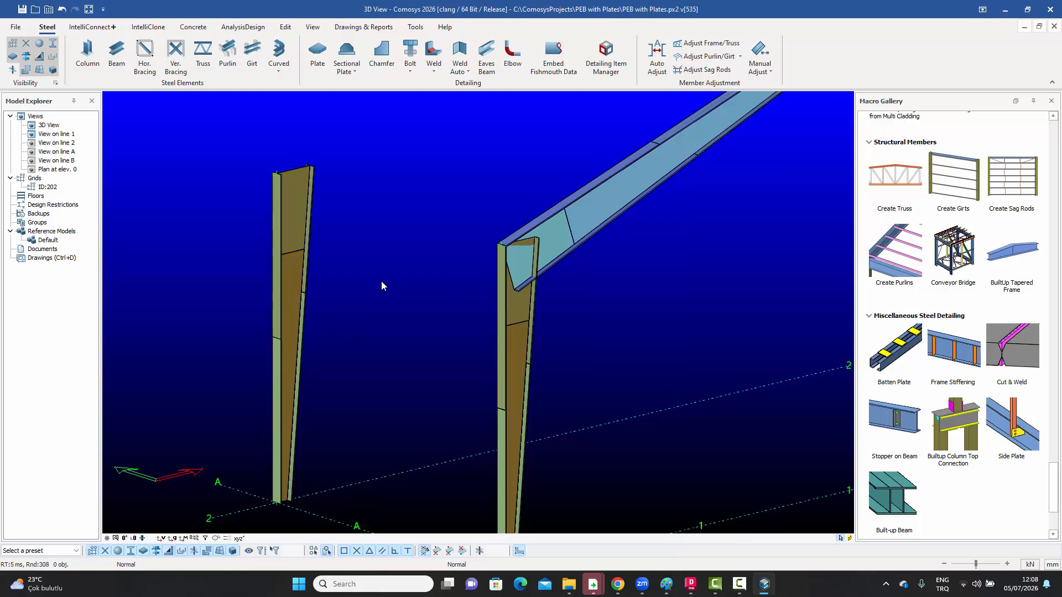
pyautogui.click(296, 229)
pyautogui.doubleClick(302, 224)
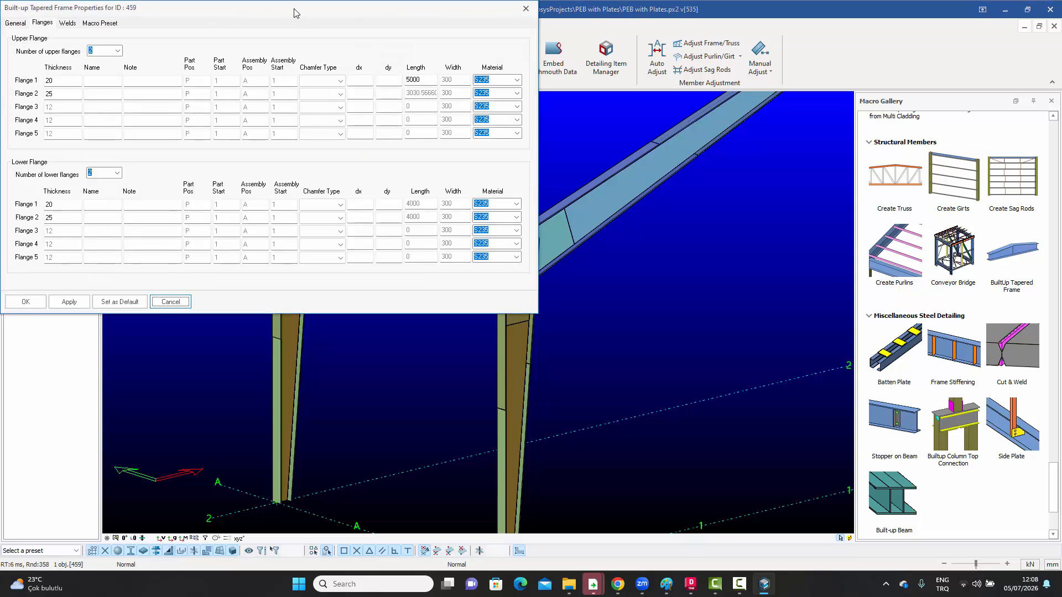
pyautogui.moveTo(296, 11); pyautogui.dragTo(758, 146)
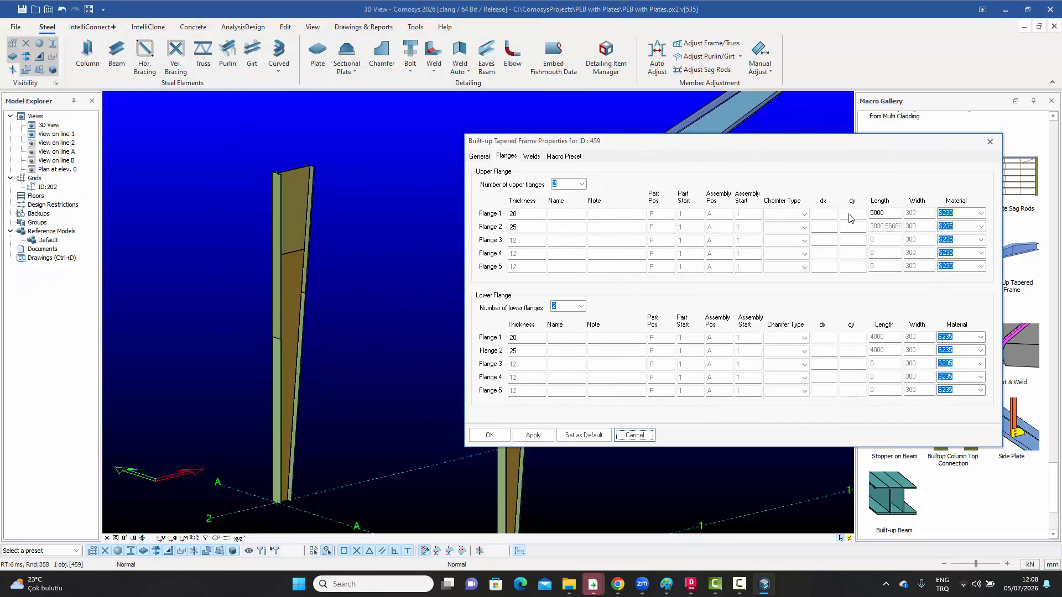
pyautogui.click(480, 156)
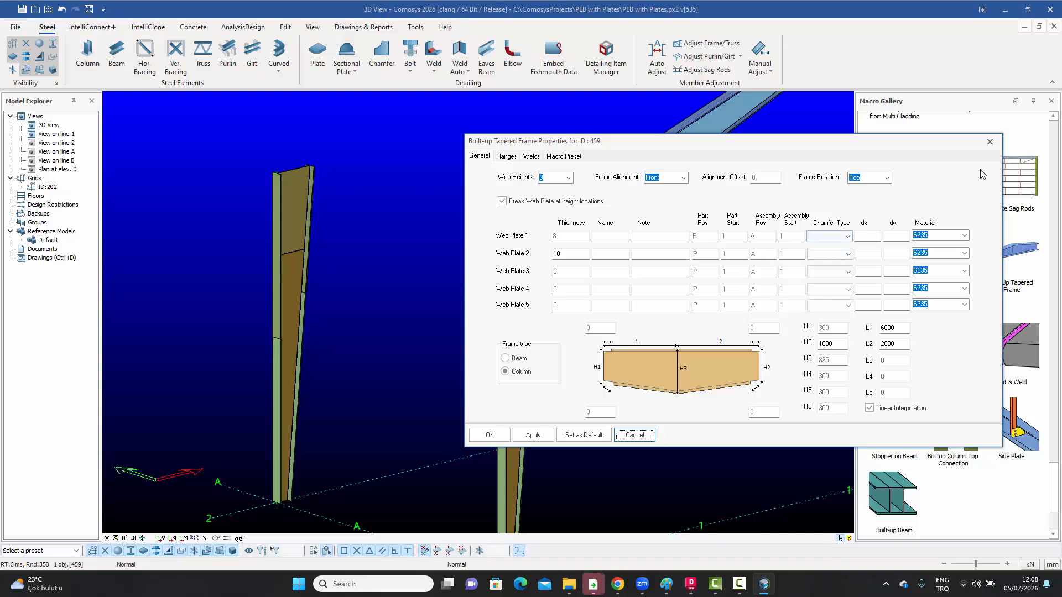
pyautogui.click(991, 141)
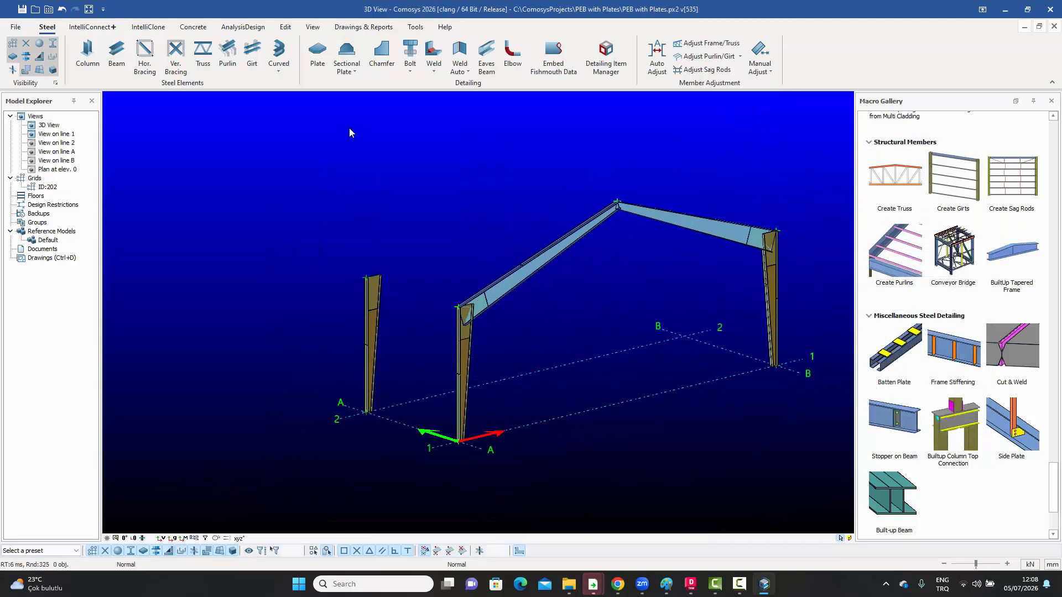
# Step: Place a BuiltUp Tapered Frame member from the top of column A-2 to 12000 mm above grid line 2's midpoint (dz12000), and end the macro
pyautogui.click(1015, 253)
pyautogui.scroll(5, 407, 264)
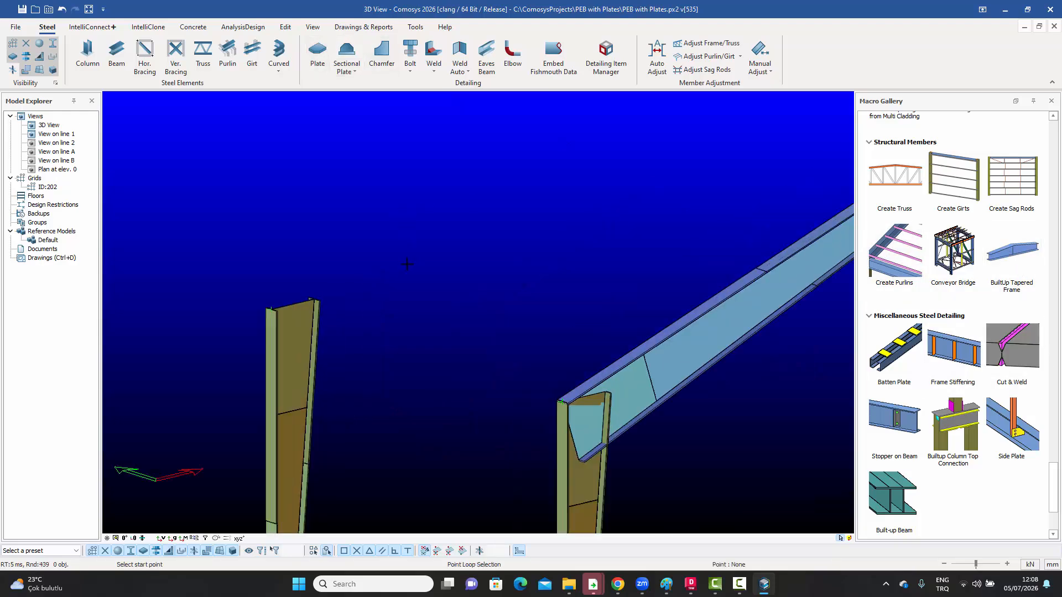
pyautogui.click(271, 309)
pyautogui.scroll(-5, 271, 309)
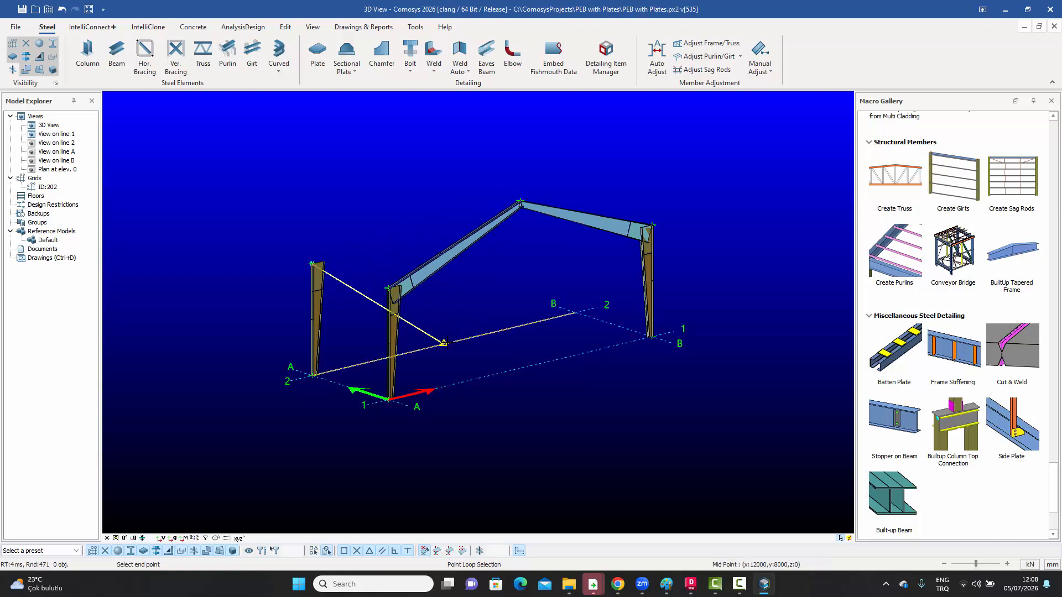
pyautogui.press('space')
pyautogui.write('d')
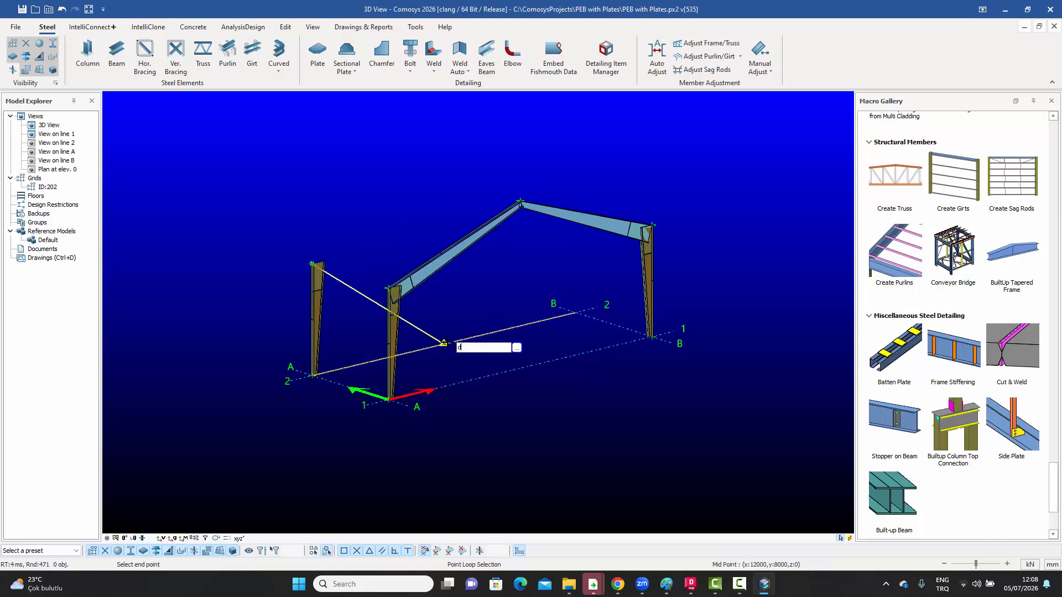
pyautogui.write('z12000')
pyautogui.press('Return')
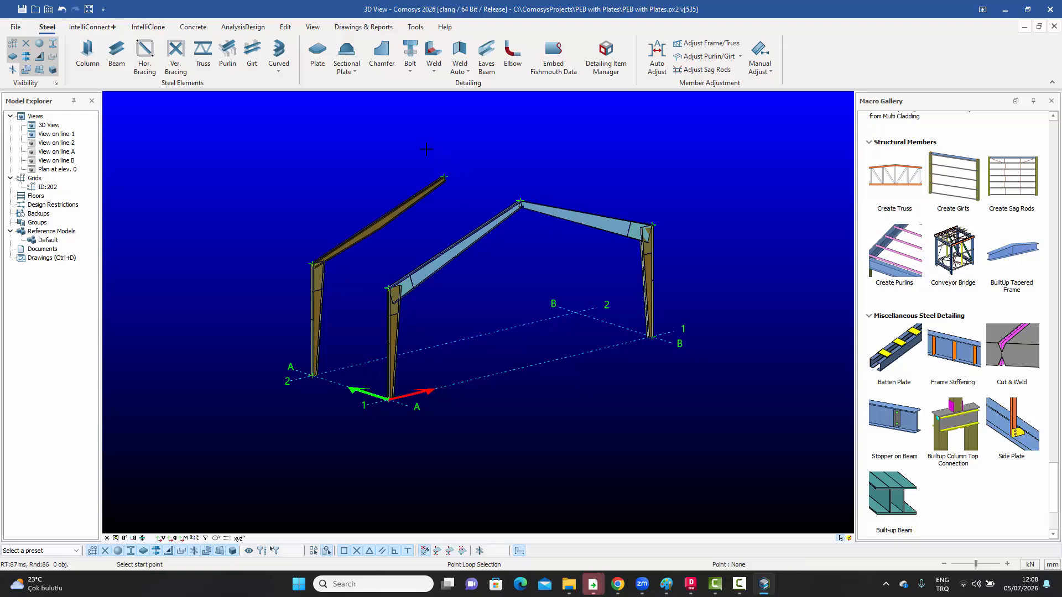
pyautogui.press('Escape')
pyautogui.scroll(3, 415, 208)
pyautogui.click(410, 199)
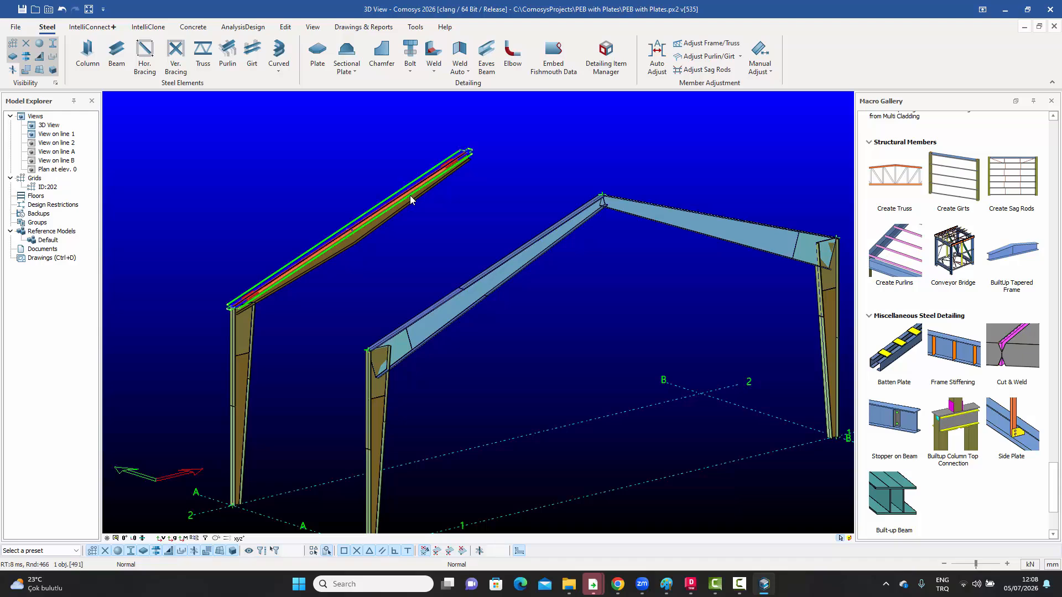
pyautogui.press('Delete')
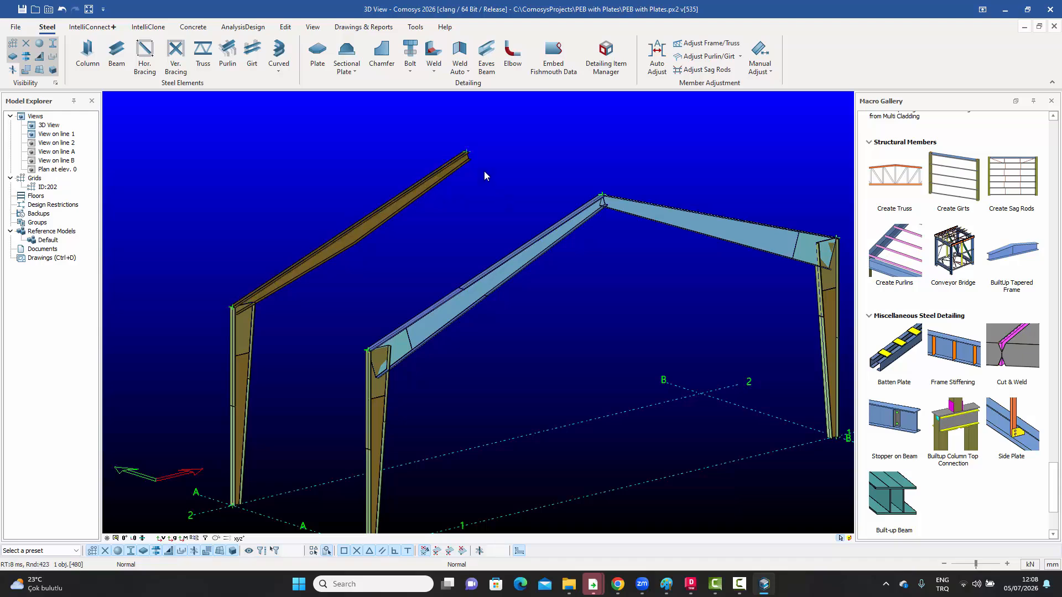
pyautogui.doubleClick(460, 161)
pyautogui.click(103, 23)
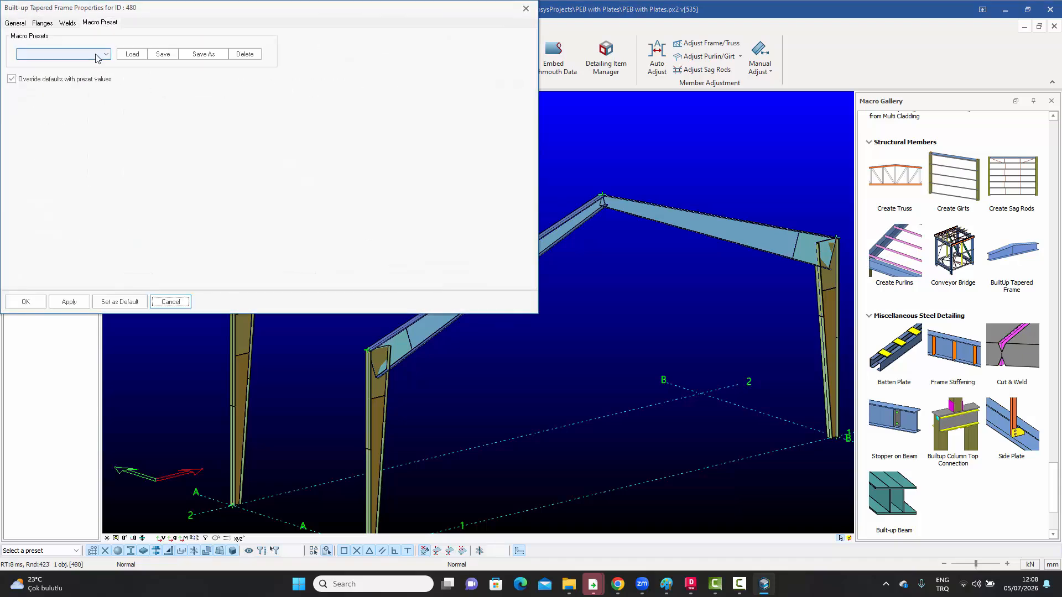
pyautogui.click(97, 54)
pyautogui.click(89, 63)
pyautogui.click(132, 55)
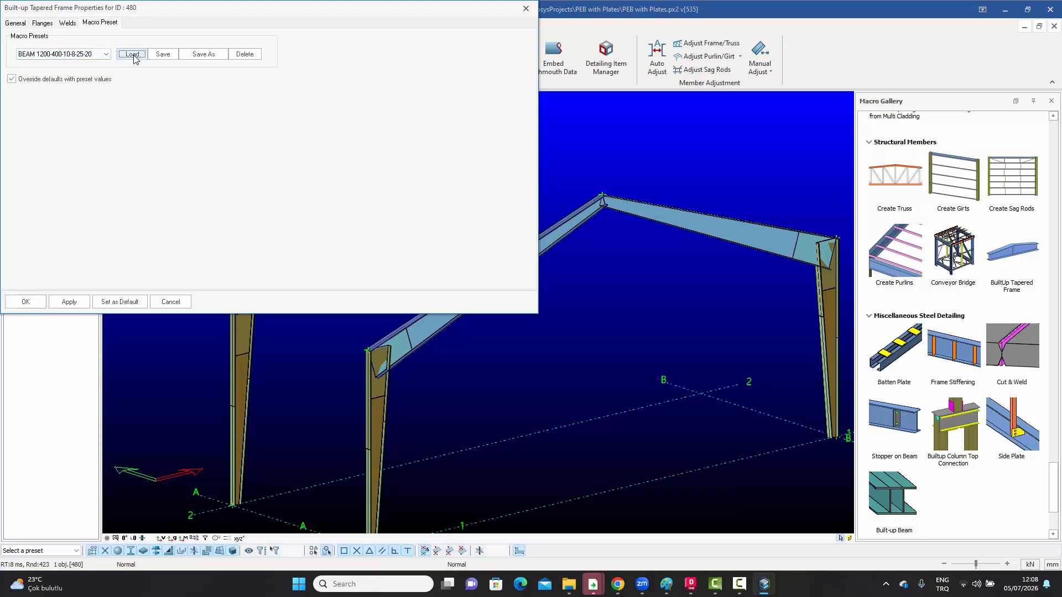
pyautogui.click(26, 302)
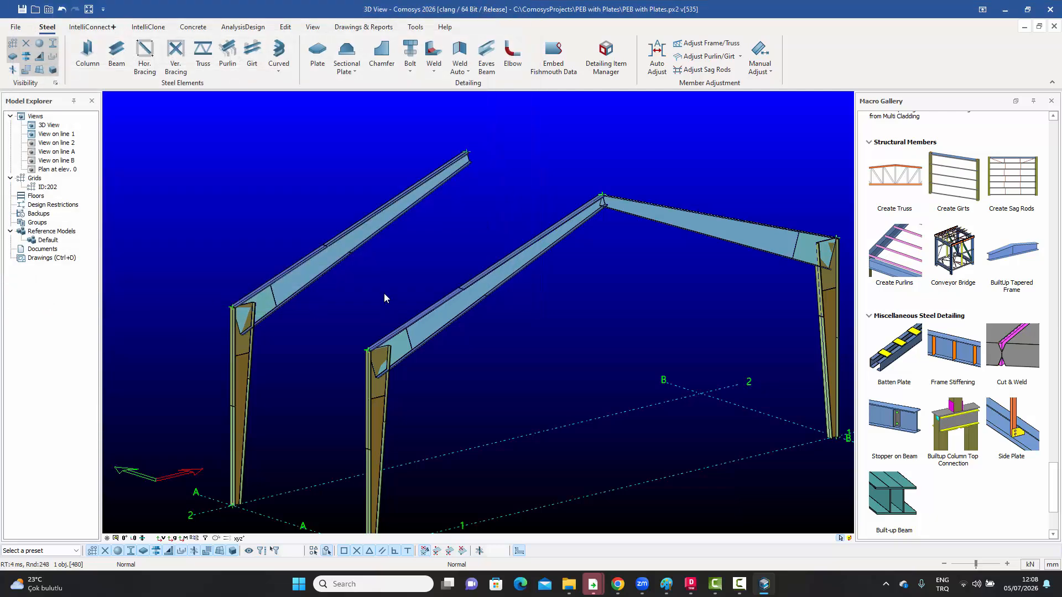
pyautogui.moveTo(381, 294); pyautogui.dragTo(393, 281, button='middle')
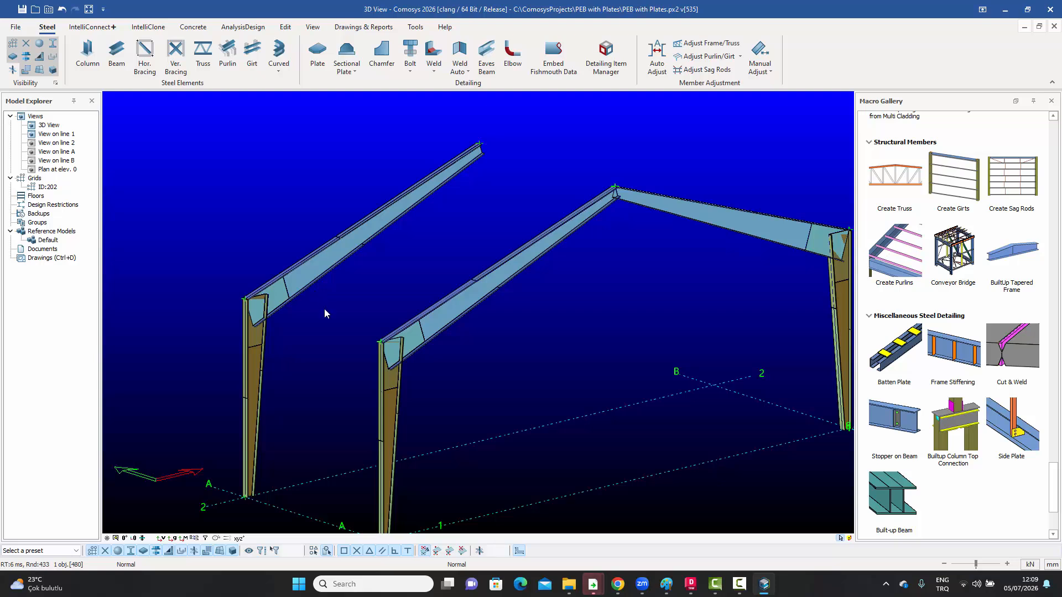
pyautogui.moveTo(324, 309); pyautogui.dragTo(294, 294, button='middle')
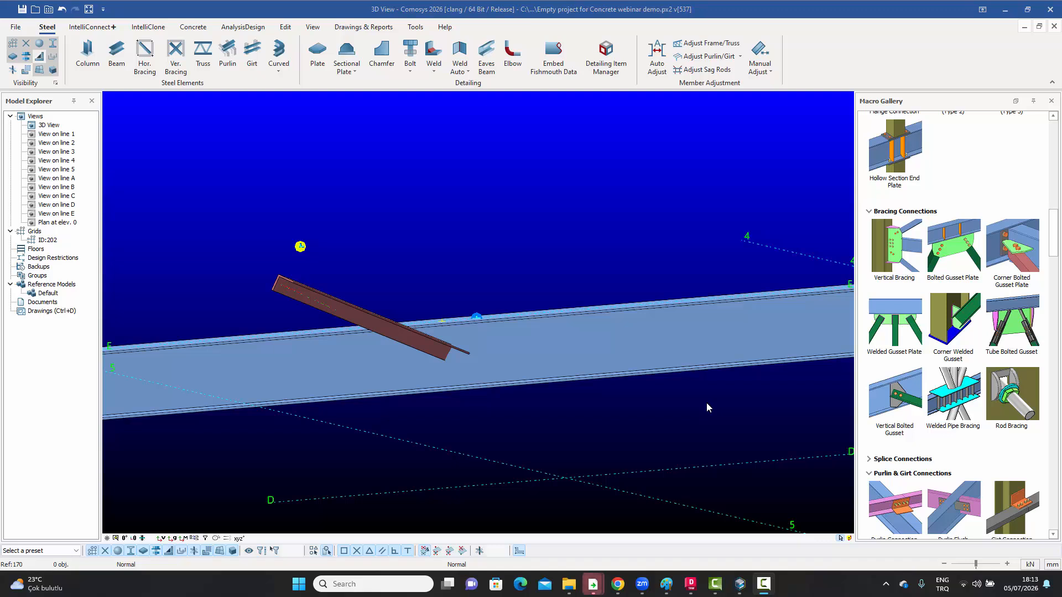
# Step: Try to connect the angle brace to the main beam with the Bolted Gusset Plate macro
pyautogui.moveTo(627, 406)
pyautogui.mouseDown(button='middle')
pyautogui.moveTo(617, 452)
pyautogui.moveTo(621, 425)
pyautogui.mouseUp(button='middle')
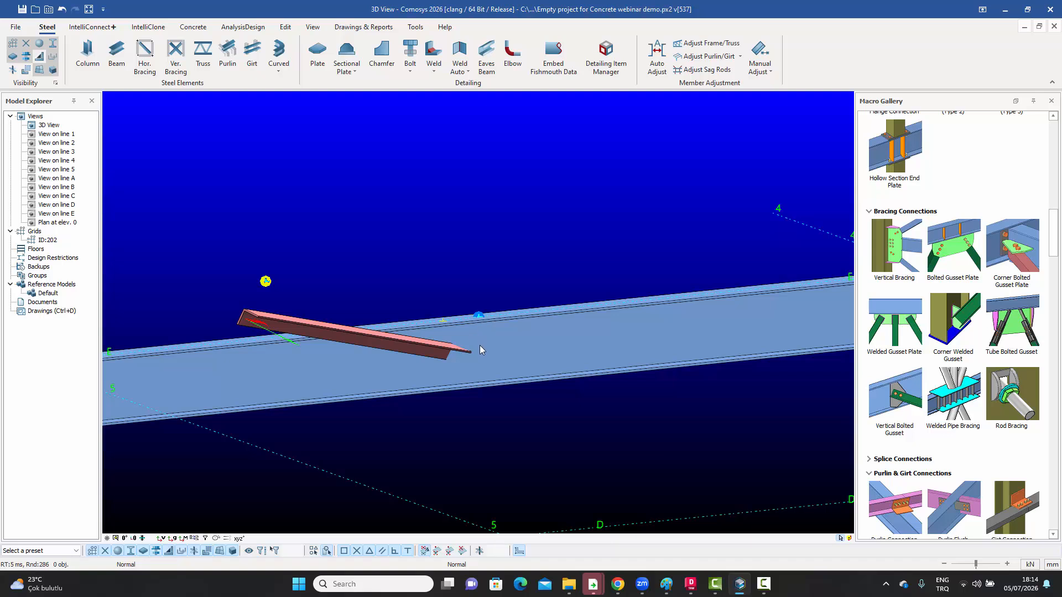
pyautogui.click(952, 254)
pyautogui.click(384, 344)
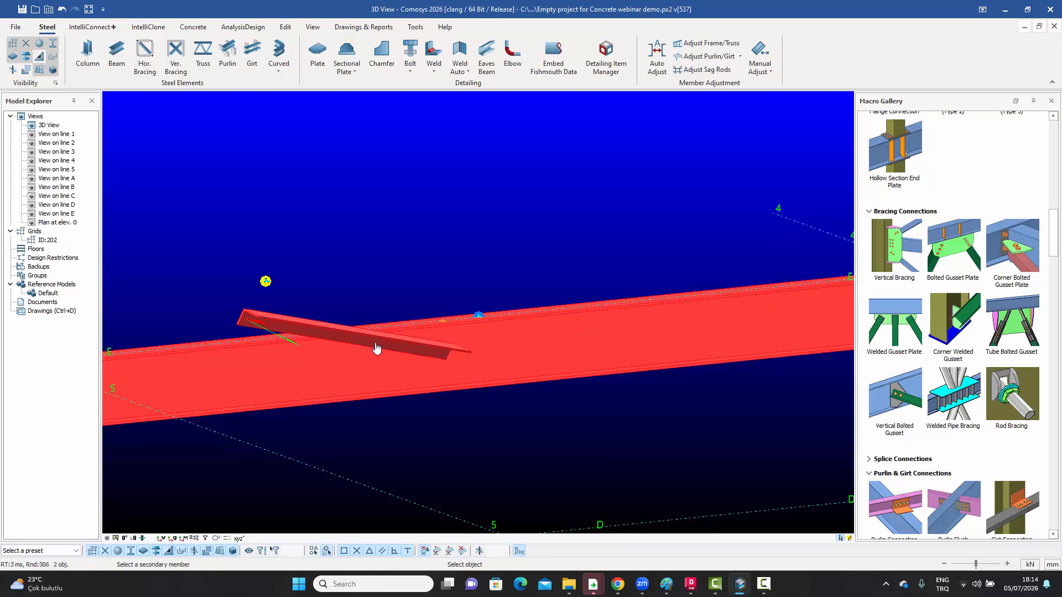
pyautogui.rightClick(385, 344)
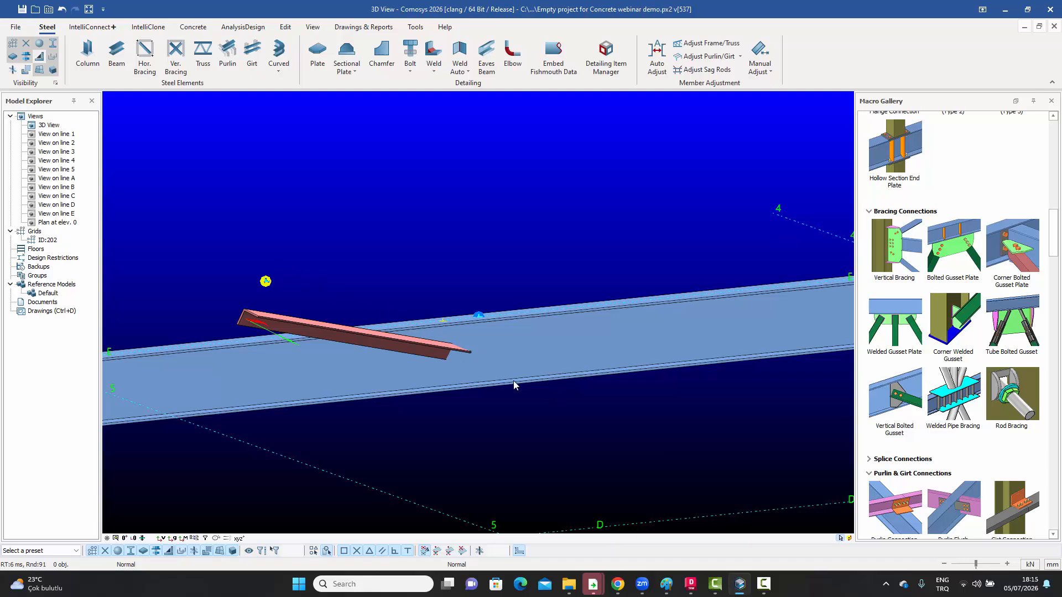
pyautogui.click(535, 341)
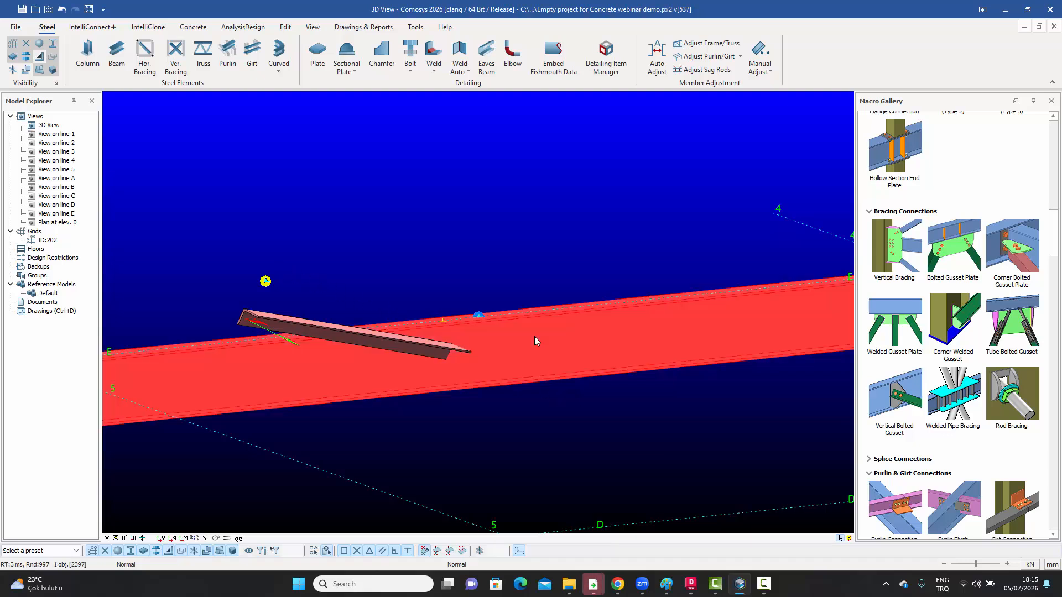
pyautogui.click(491, 245)
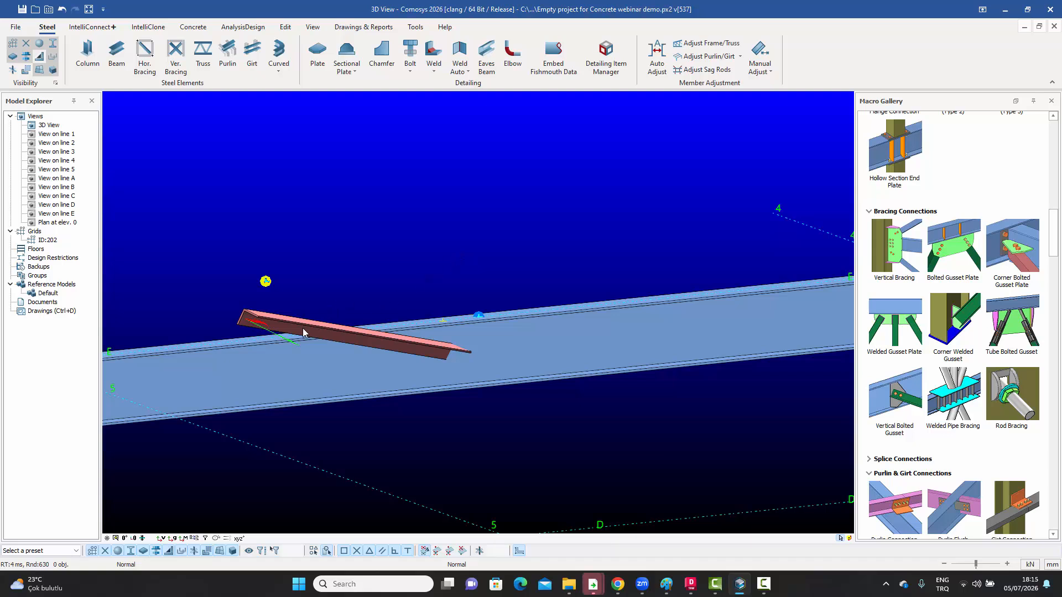
pyautogui.moveTo(303, 332); pyautogui.dragTo(281, 419, button='middle')
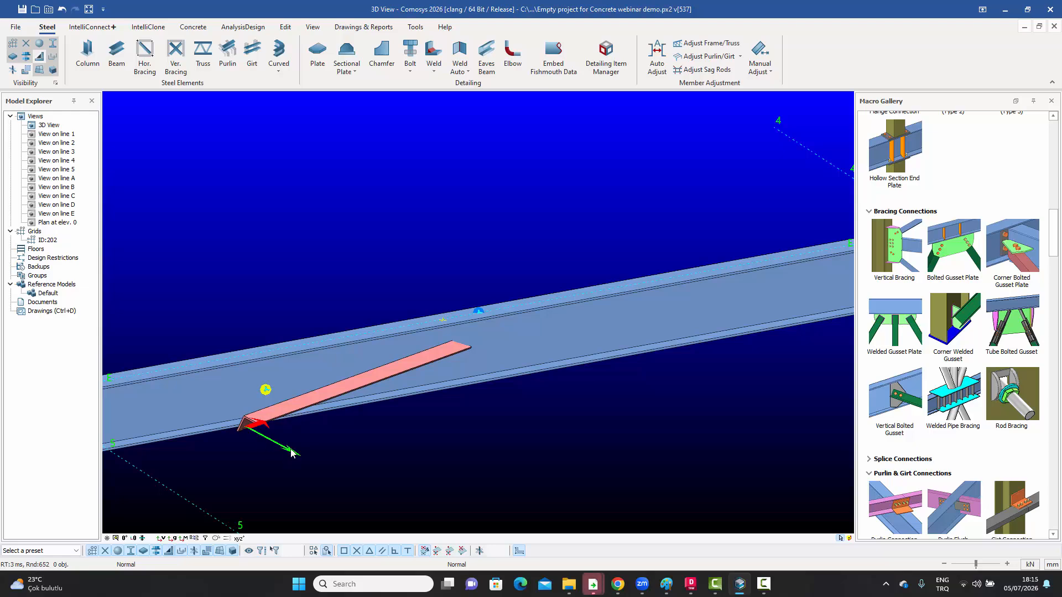
pyautogui.click(360, 382)
pyautogui.rightClick(360, 383)
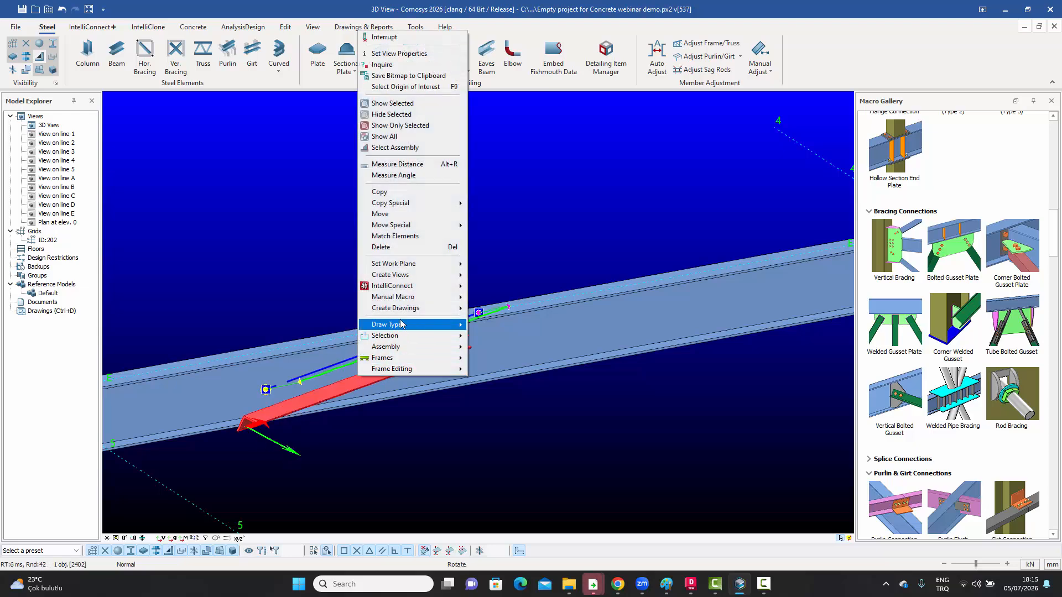
pyautogui.moveTo(470, 264)
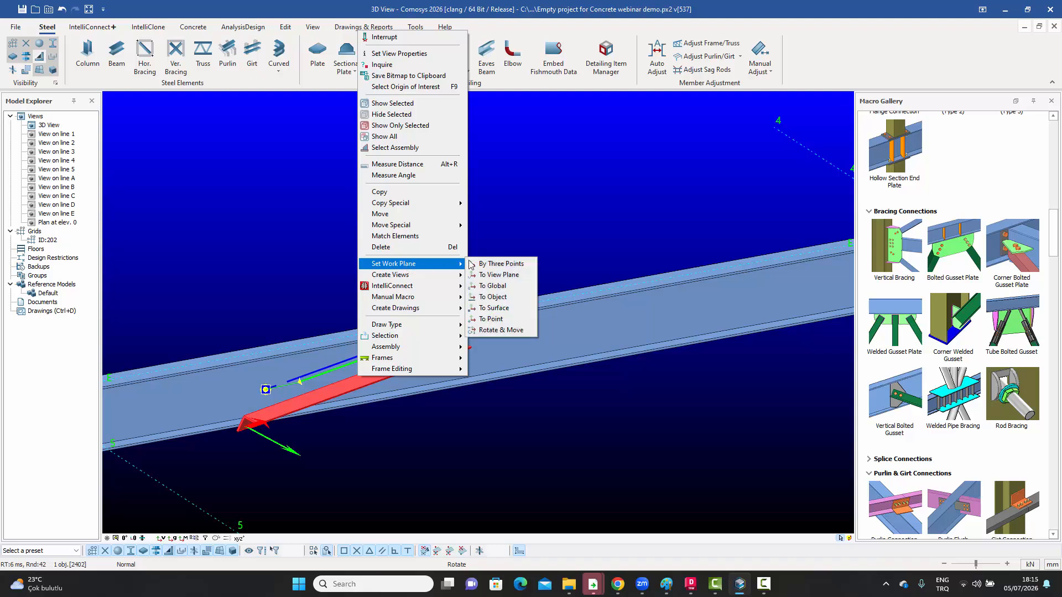
pyautogui.click(434, 440)
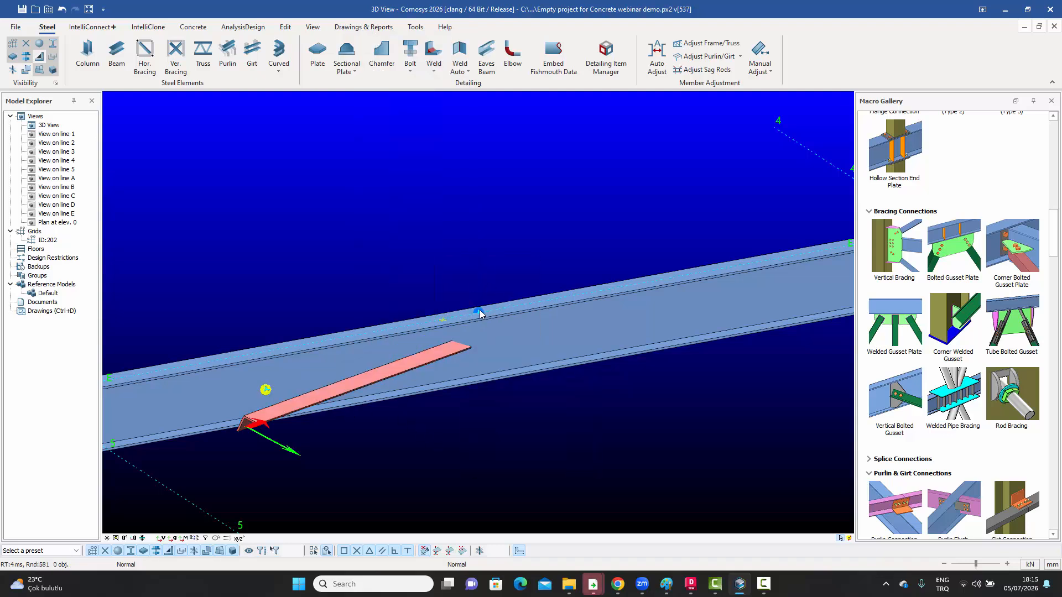
# Step: Place a 1000 mm long beam across the main beam, centred on the joint near the brace's end, and end the command
pyautogui.click(116, 54)
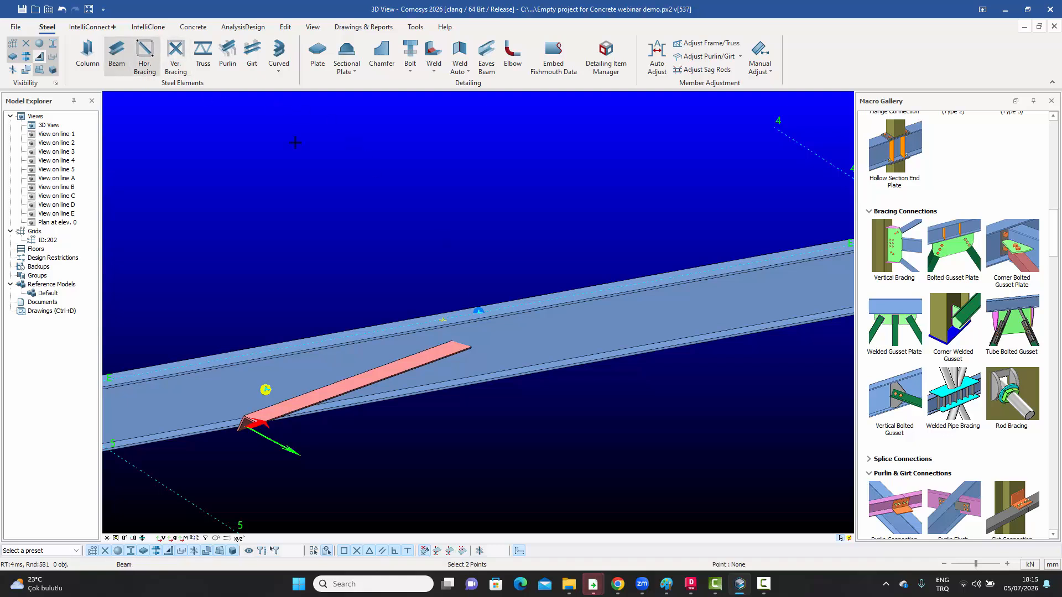
pyautogui.click(480, 312)
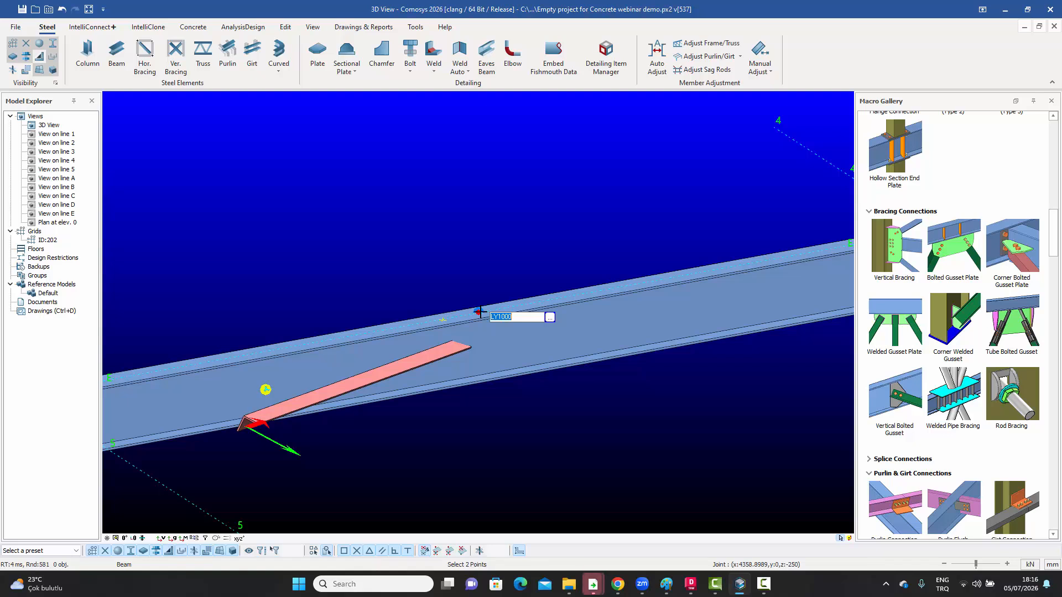
pyautogui.press('Return')
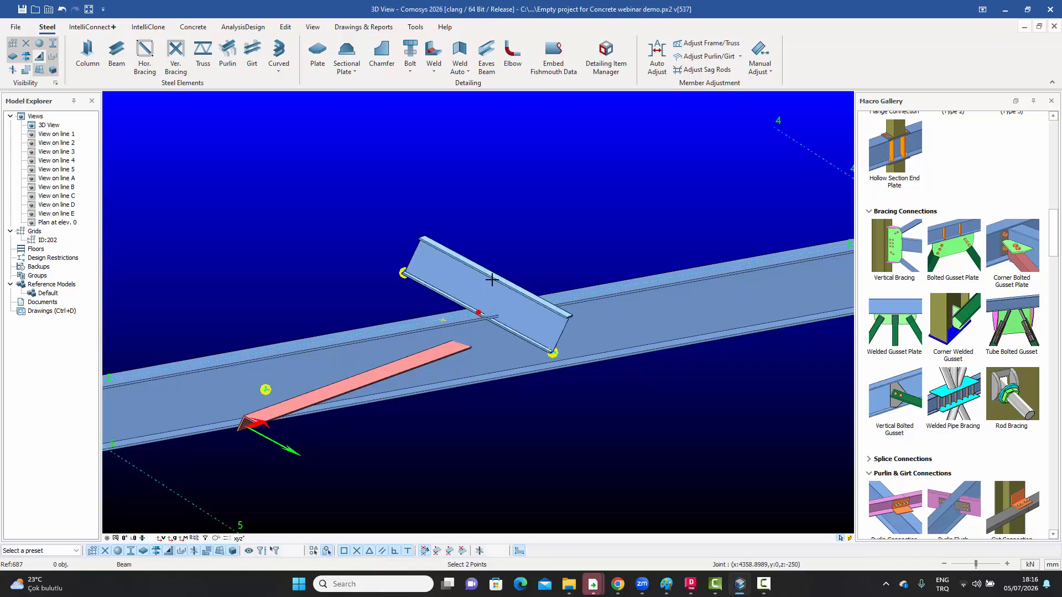
pyautogui.rightClick(502, 238)
pyautogui.click(514, 245)
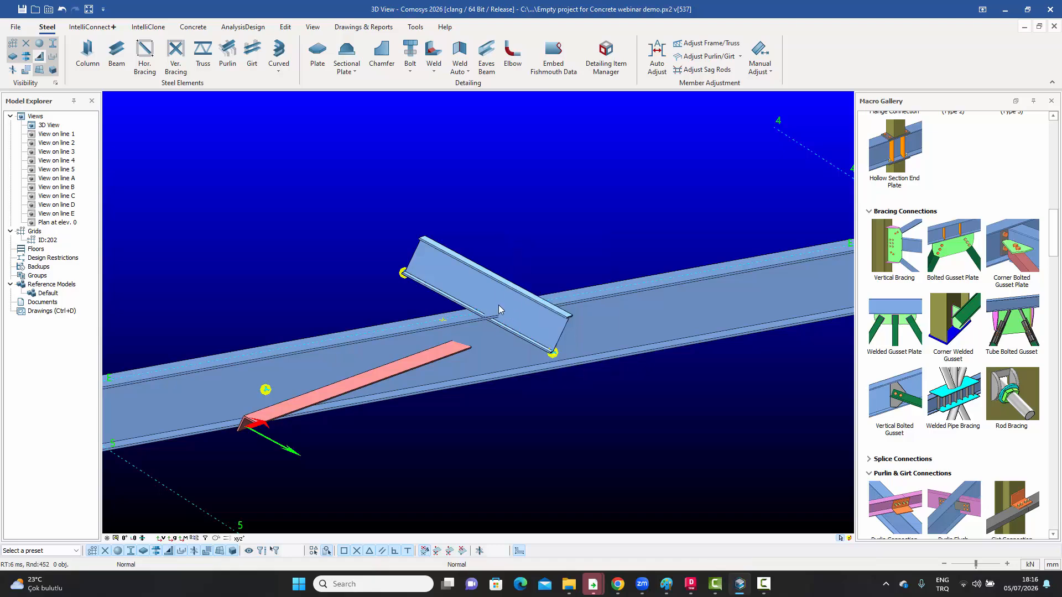
# Step: Change the short cross beam's profile to IPE400 and flip its alignment so its body sits below the joint line
pyautogui.click(461, 279)
pyautogui.moveTo(461, 279)
pyautogui.mouseDown(button='middle')
pyautogui.moveTo(466, 261)
pyautogui.moveTo(463, 277)
pyautogui.mouseUp(button='middle')
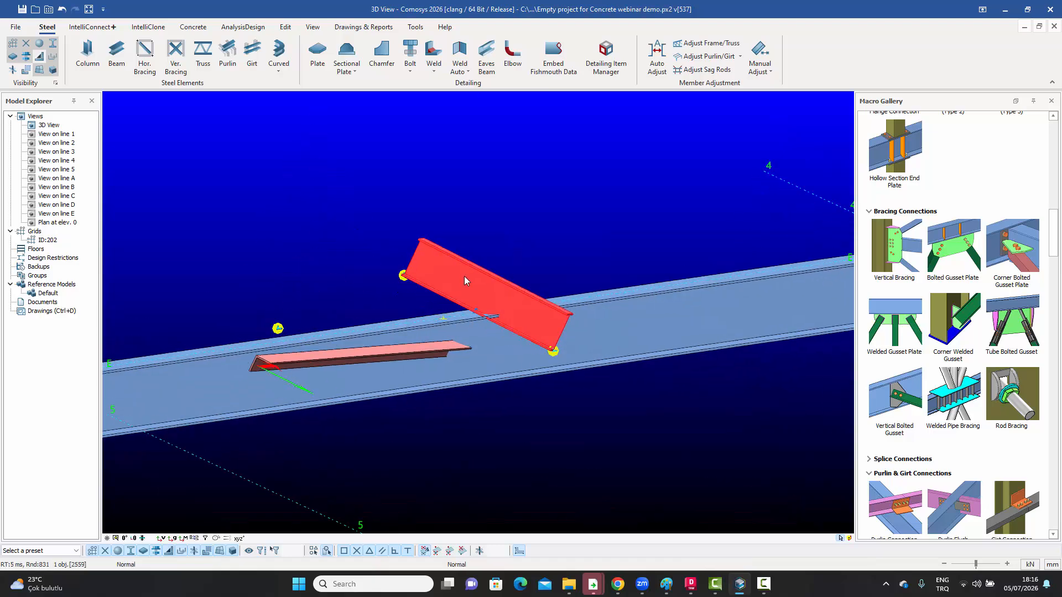
pyautogui.doubleClick(464, 277)
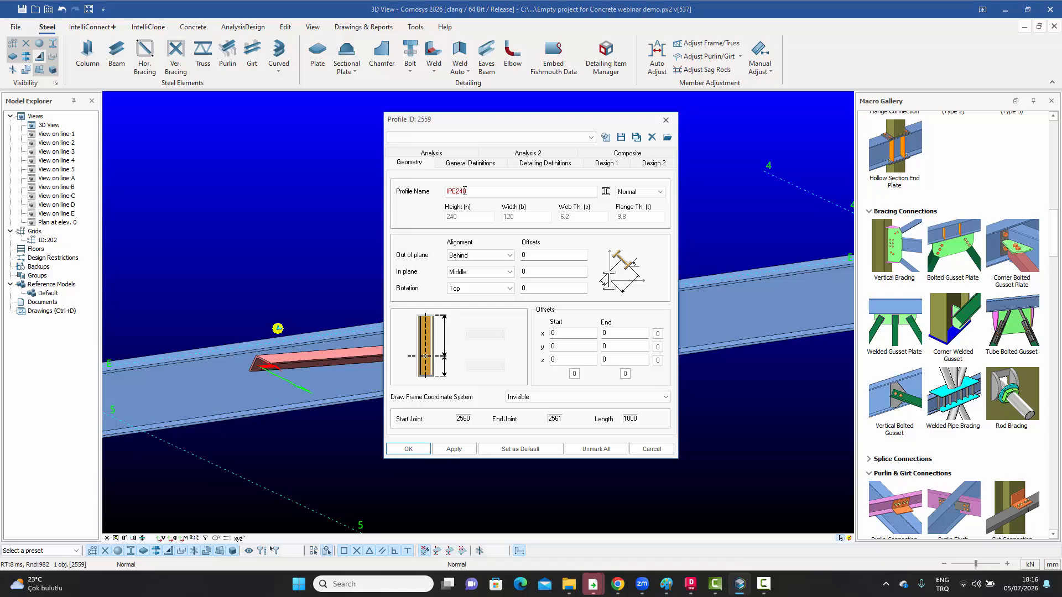
pyautogui.moveTo(456, 191); pyautogui.dragTo(552, 195)
pyautogui.write('400')
pyautogui.press('Return')
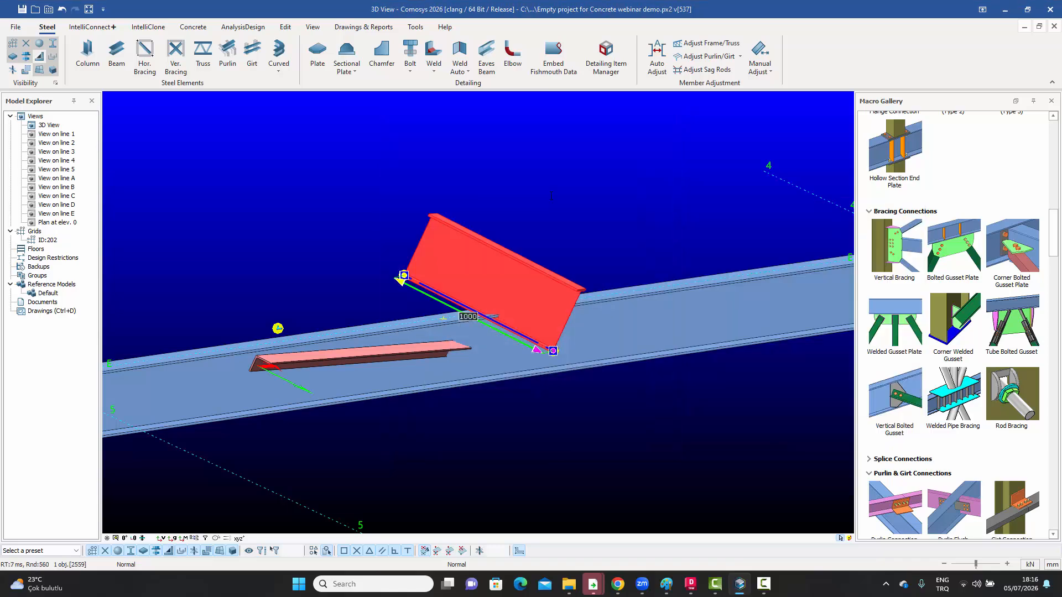
pyautogui.press('space')
pyautogui.press('Escape')
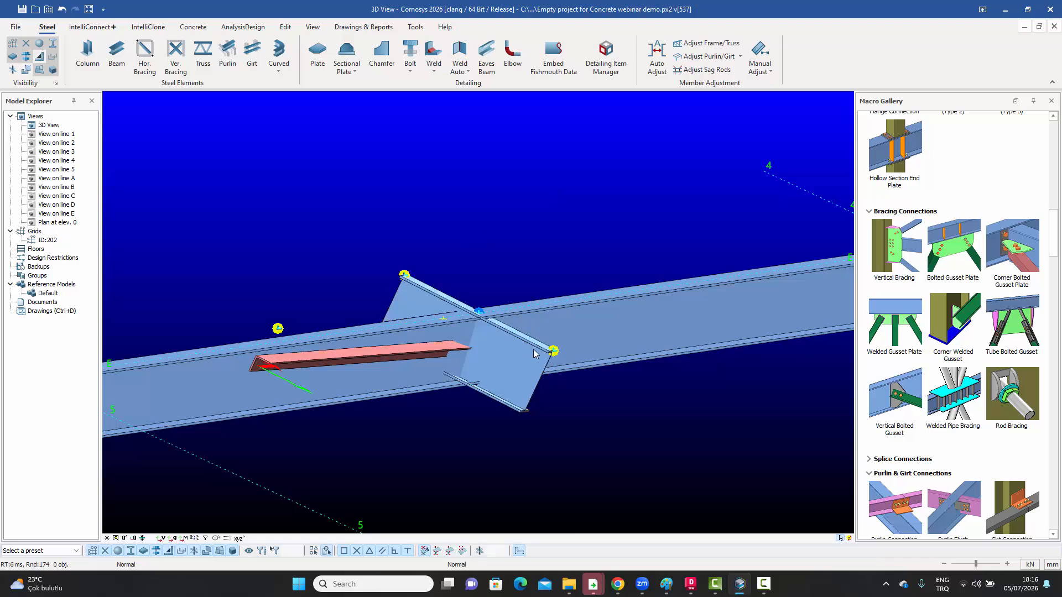
# Step: Connect the angle brace to the short IPE400 beam with the Bolted Gusset Plate macro and end the macro
pyautogui.moveTo(530, 351); pyautogui.dragTo(458, 357, button='middle')
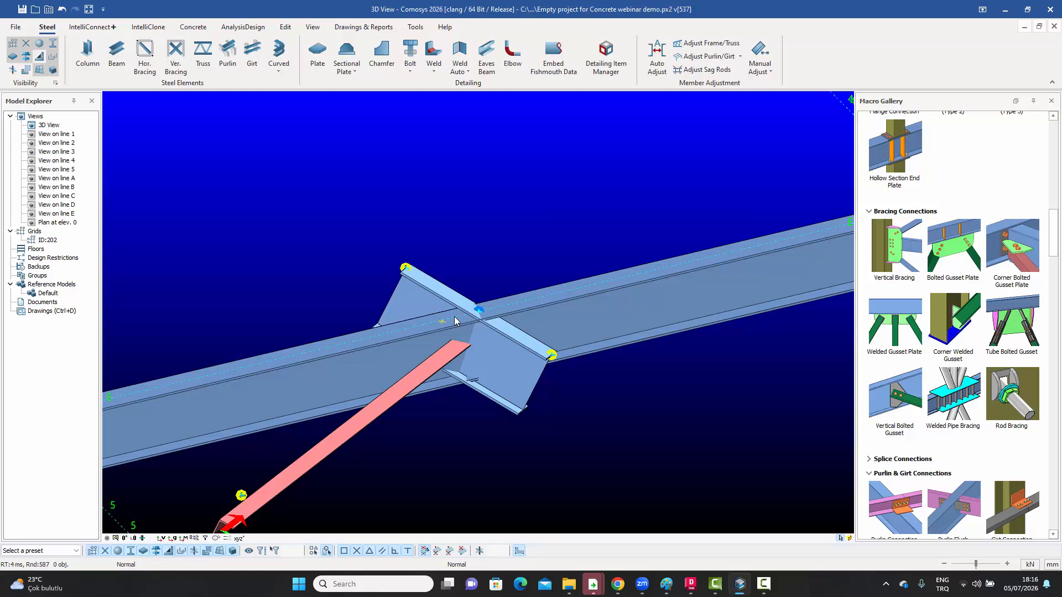
pyautogui.click(957, 248)
pyautogui.click(513, 391)
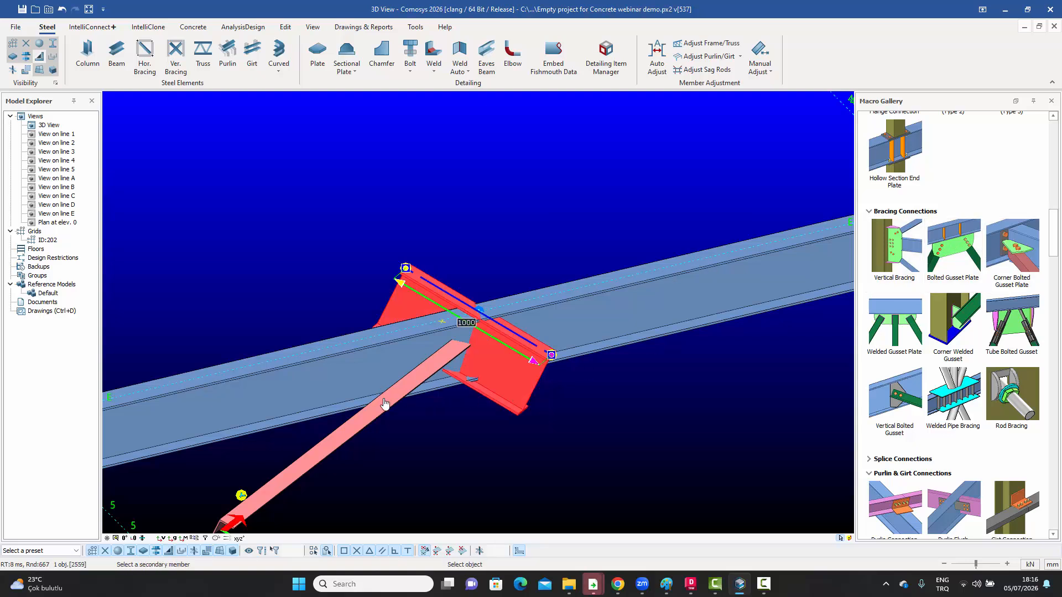
pyautogui.click(386, 404)
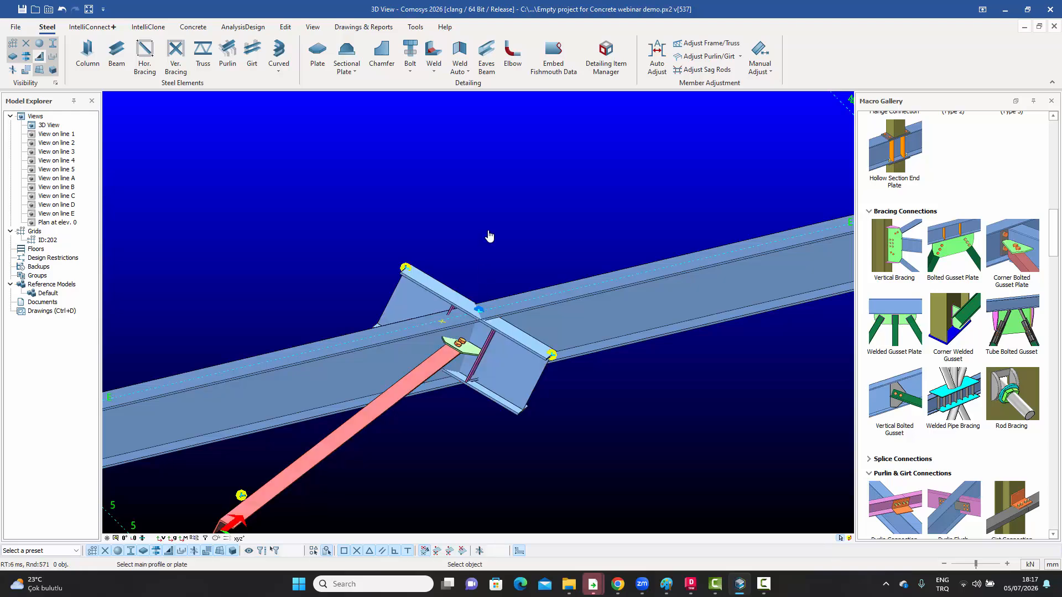
pyautogui.press('Escape')
# Step: Open the new connection's Bolted Gusset Plate properties and turn off the gusset stiffener
pyautogui.scroll(1, 466, 349)
pyautogui.scroll(1, 467, 354)
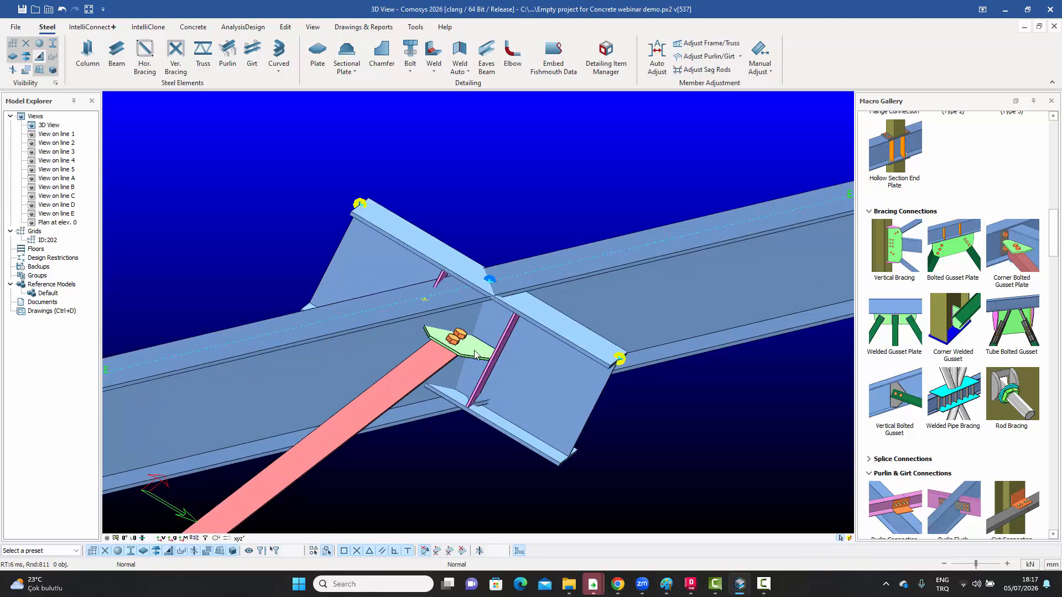
pyautogui.click(474, 355)
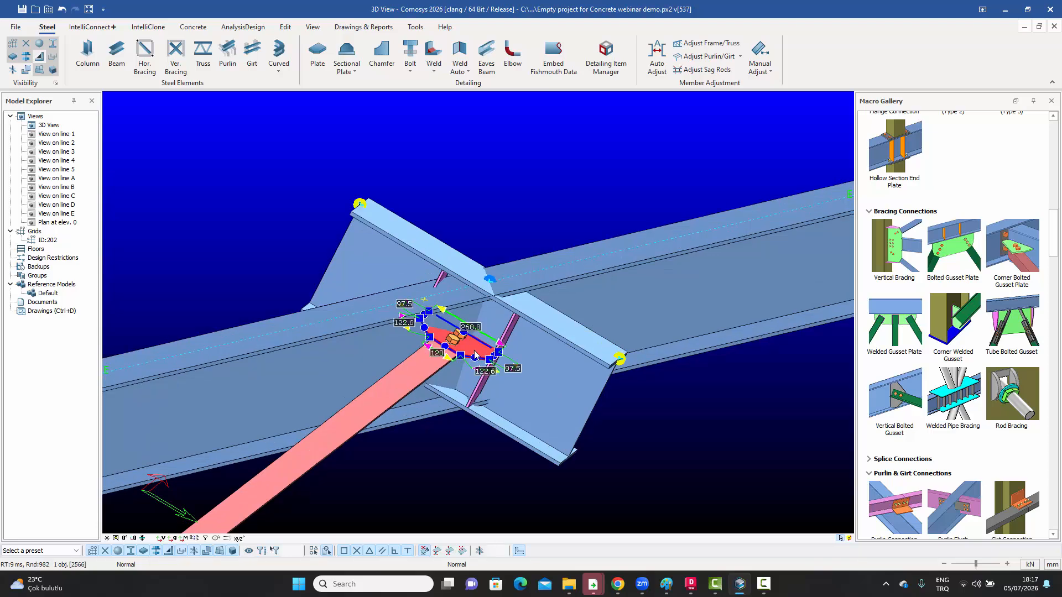
pyautogui.click(475, 356)
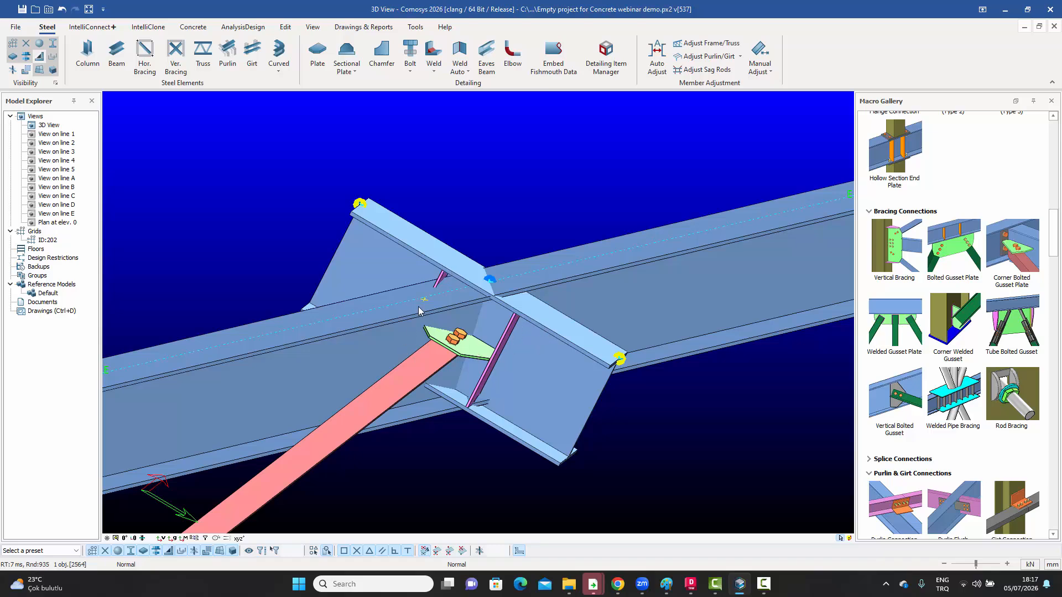
pyautogui.doubleClick(474, 276)
pyautogui.moveTo(477, 169); pyautogui.dragTo(847, 122)
pyautogui.click(671, 137)
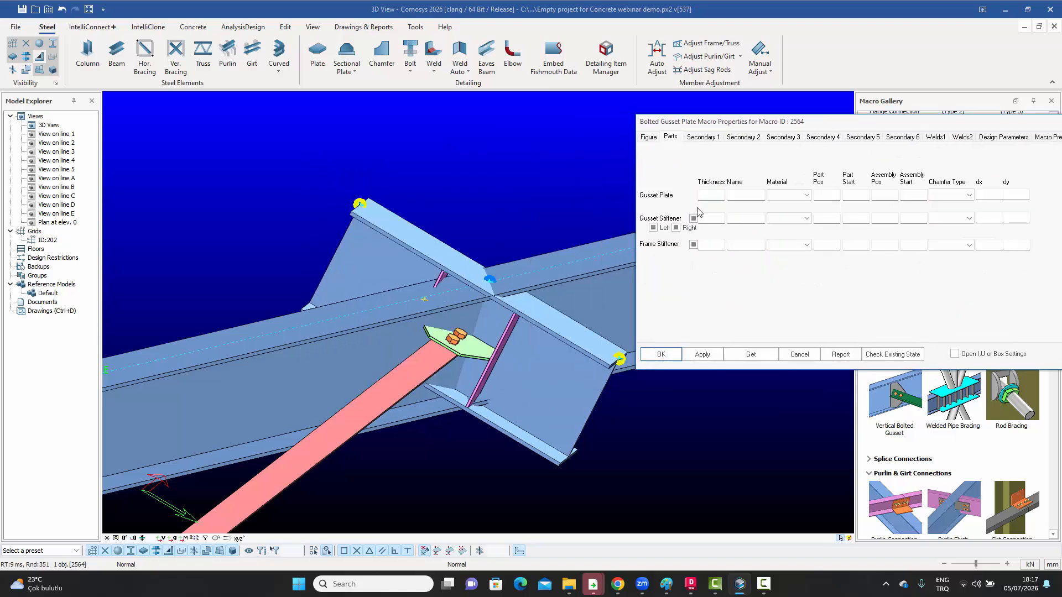
pyautogui.click(693, 218)
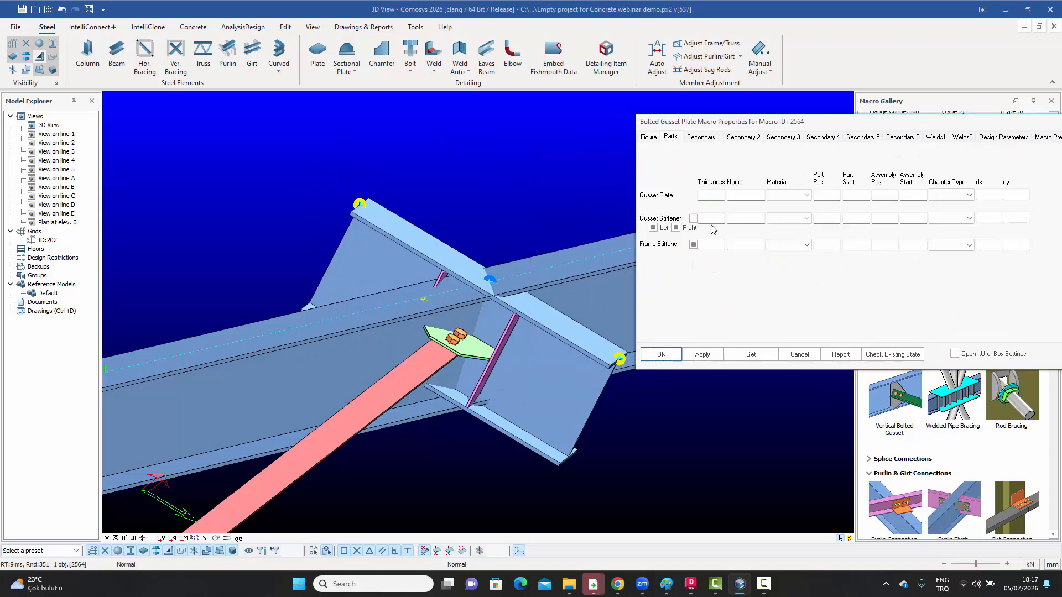
# Step: Set the Secondary 1 brace's distance from the beam-side edge of the gusset plate to 200 mm and accept the properties
pyautogui.click(708, 139)
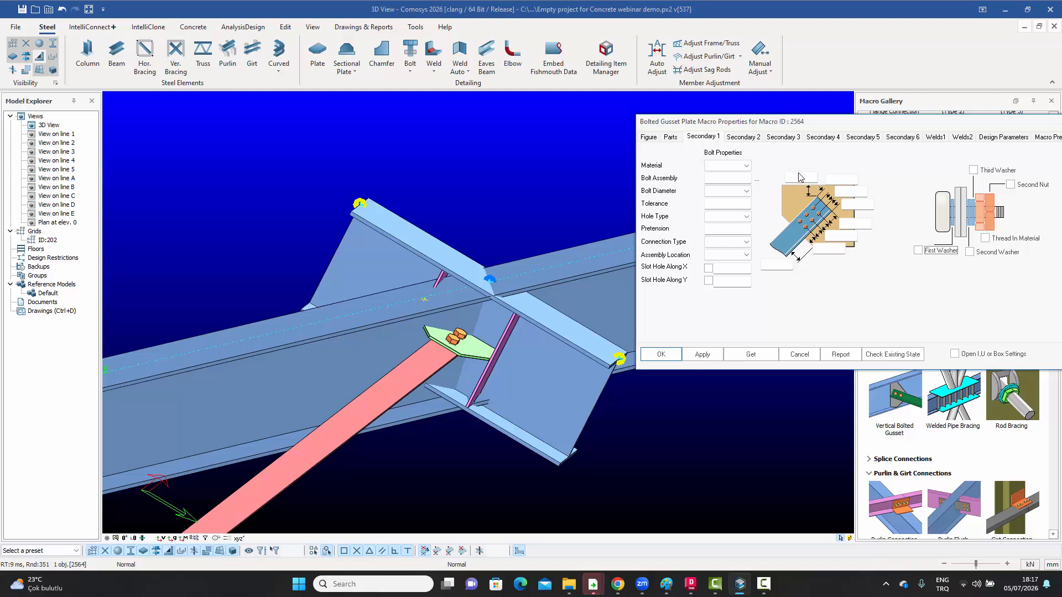
pyautogui.click(800, 177)
pyautogui.write('200')
pyautogui.click(702, 355)
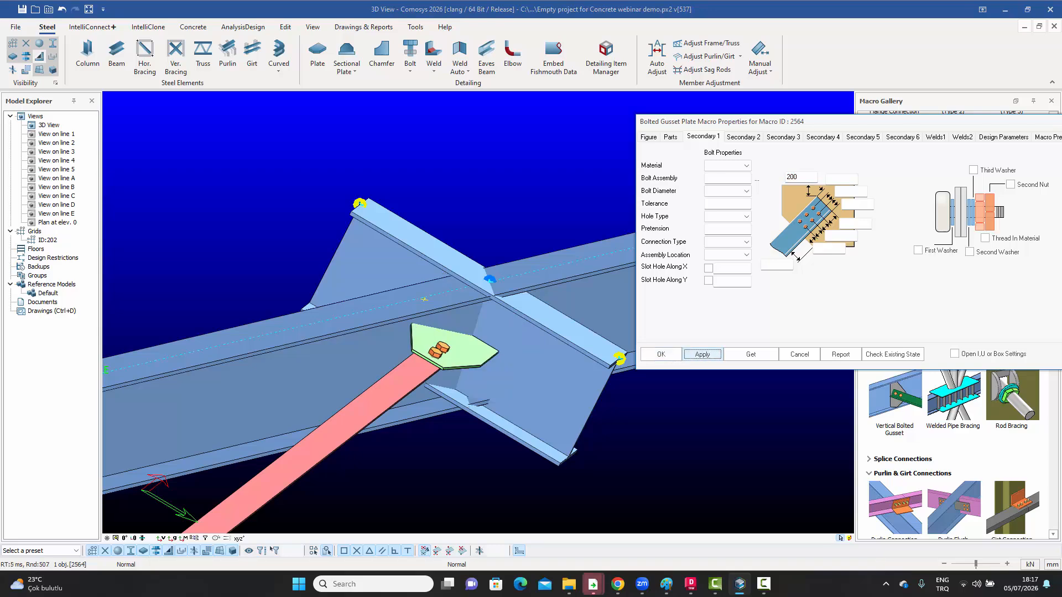
pyautogui.click(662, 354)
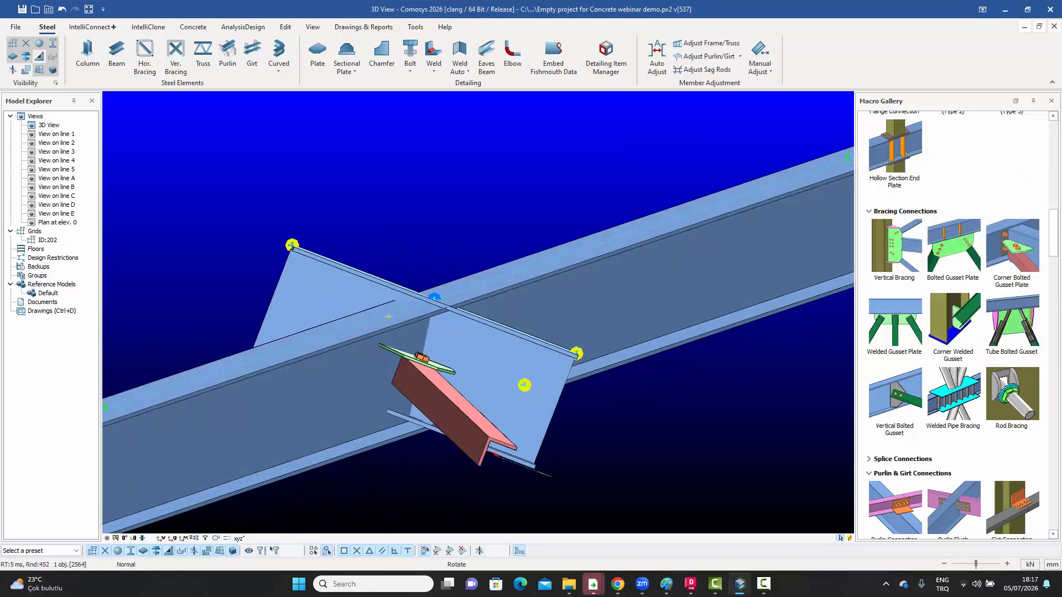
# Step: Break up the bolted gusset plate macro so its plate and bolts are independent of the connected members
pyautogui.keyDown('ctrl'); pyautogui.moveTo(656, 389); pyautogui.dragTo(576, 347, button='middle'); pyautogui.keyUp('ctrl')
pyautogui.click(494, 347)
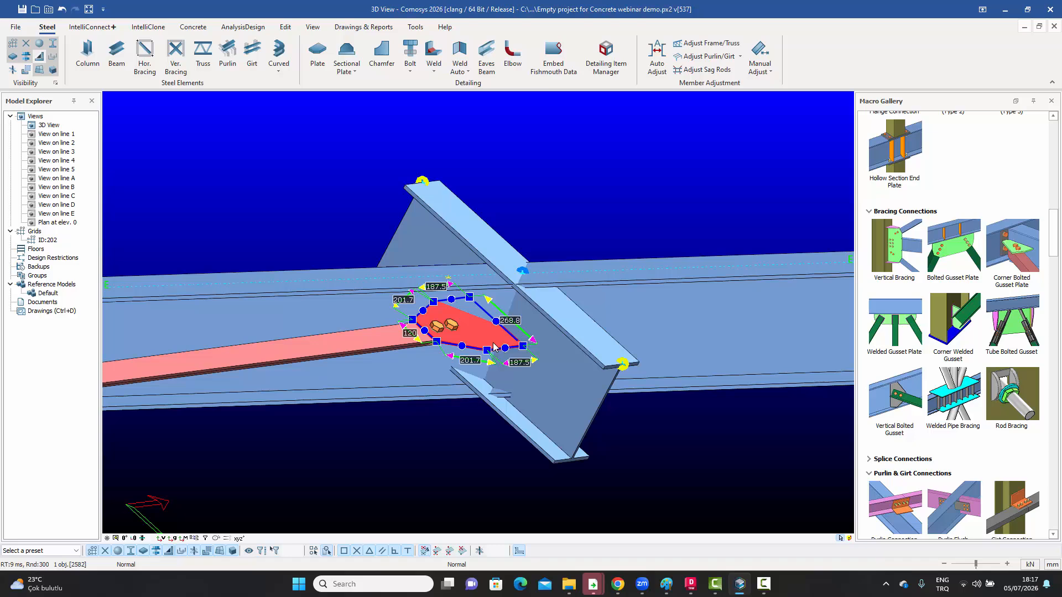
pyautogui.press('Escape')
pyautogui.rightClick(494, 347)
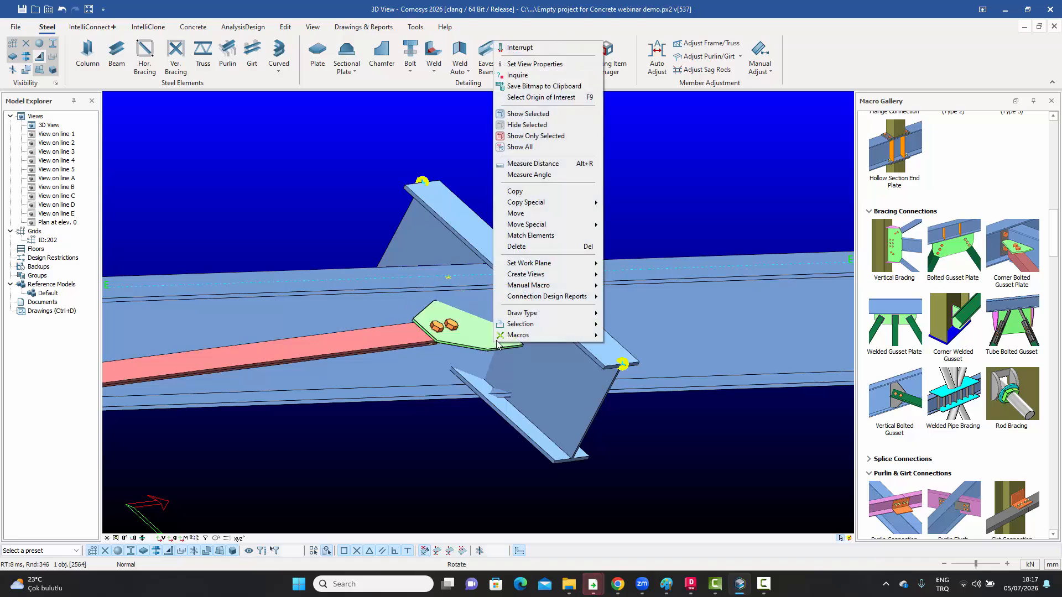
pyautogui.moveTo(523, 336)
pyautogui.click(636, 337)
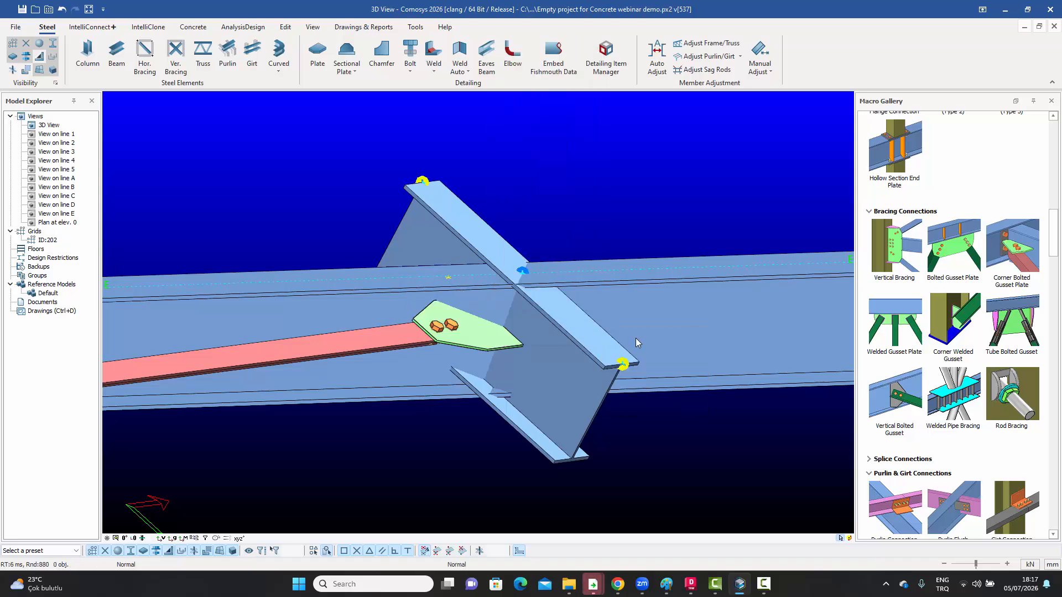
# Step: Delete the short IPE400 cross beam, keeping the gusset plate and bolts
pyautogui.click(447, 220)
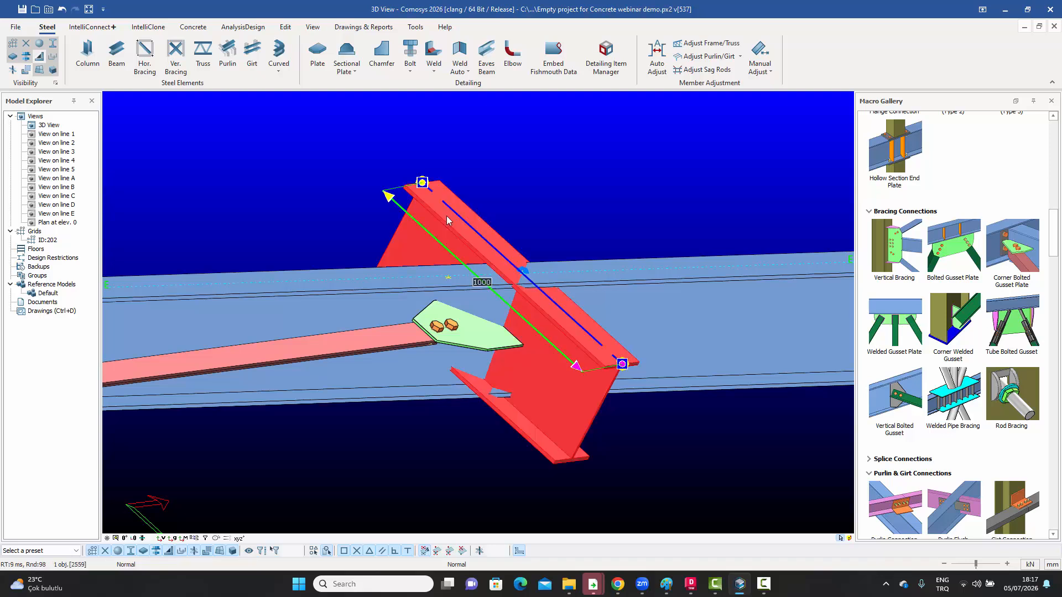
pyautogui.press('Delete')
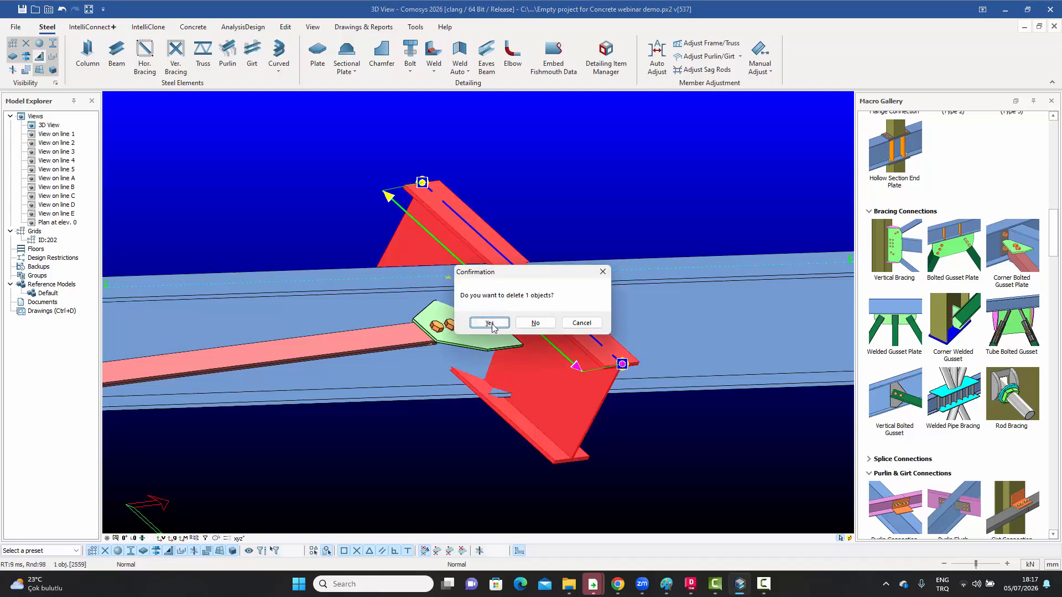
pyautogui.click(491, 323)
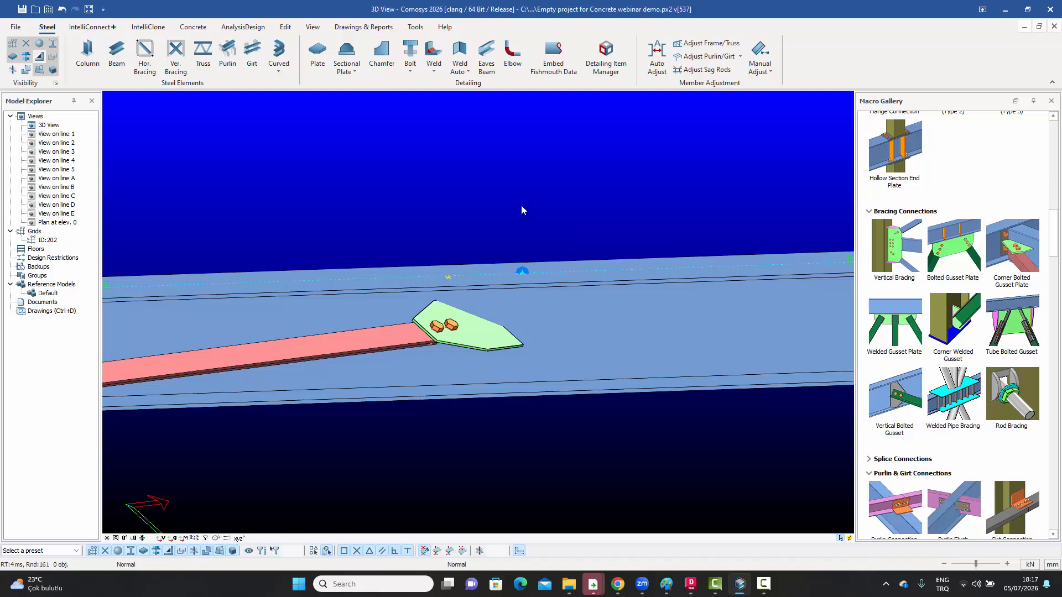
# Step: Align the gusset plate's slanted far edge to the main beam's web surface with offset 0, and close the edge editing options
pyautogui.scroll(2, 522, 211)
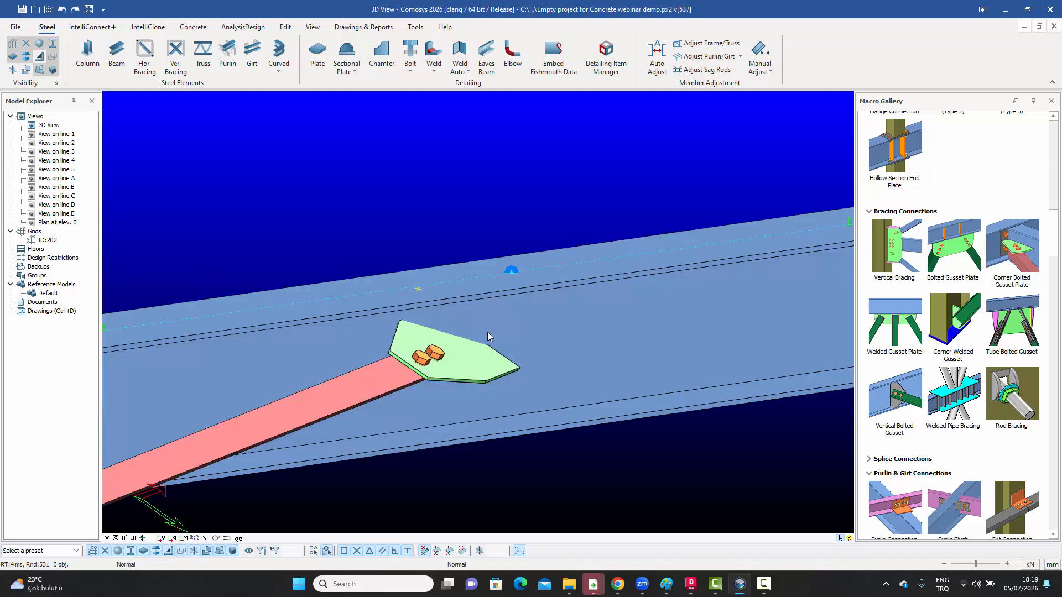
pyautogui.click(470, 354)
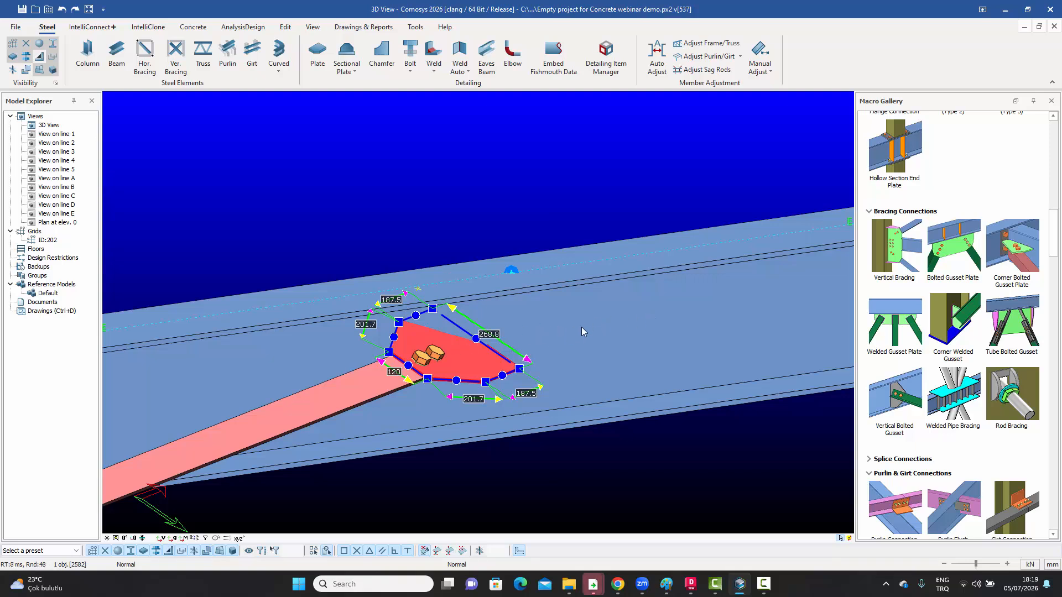
pyautogui.click(464, 328)
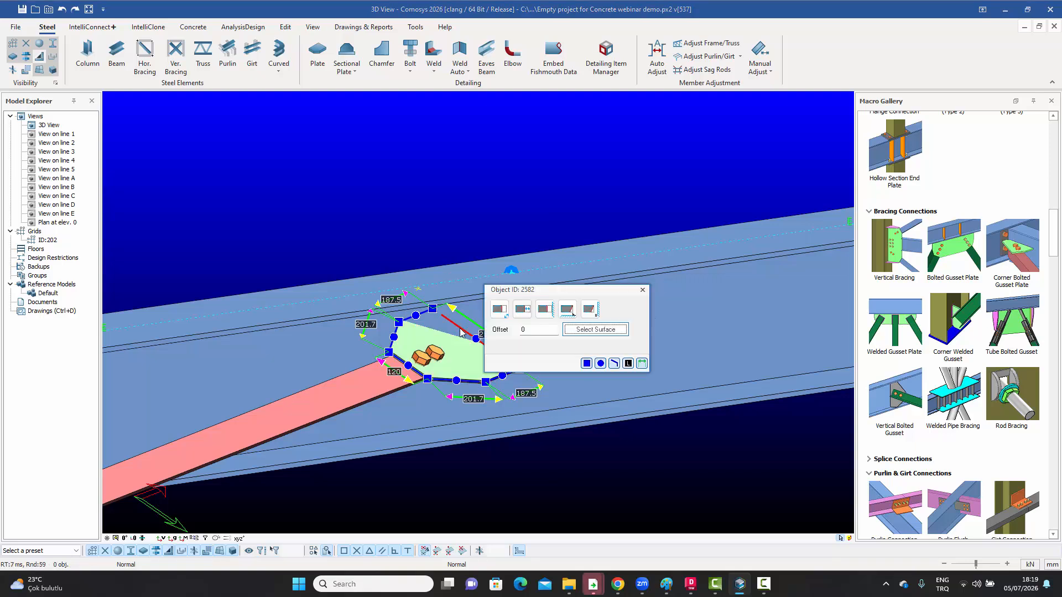
pyautogui.moveTo(537, 293); pyautogui.dragTo(623, 188)
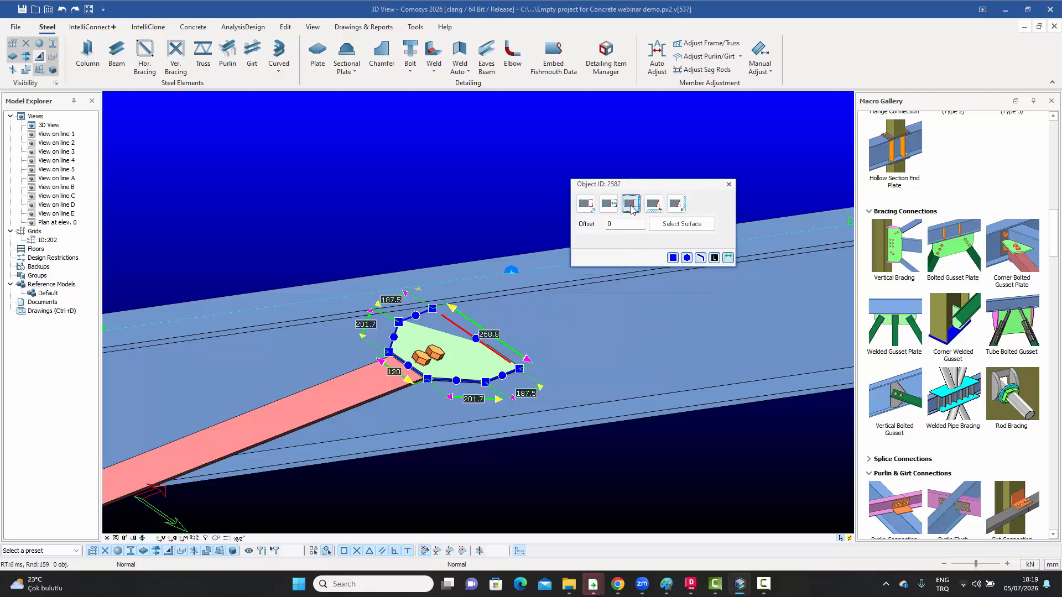
pyautogui.click(681, 224)
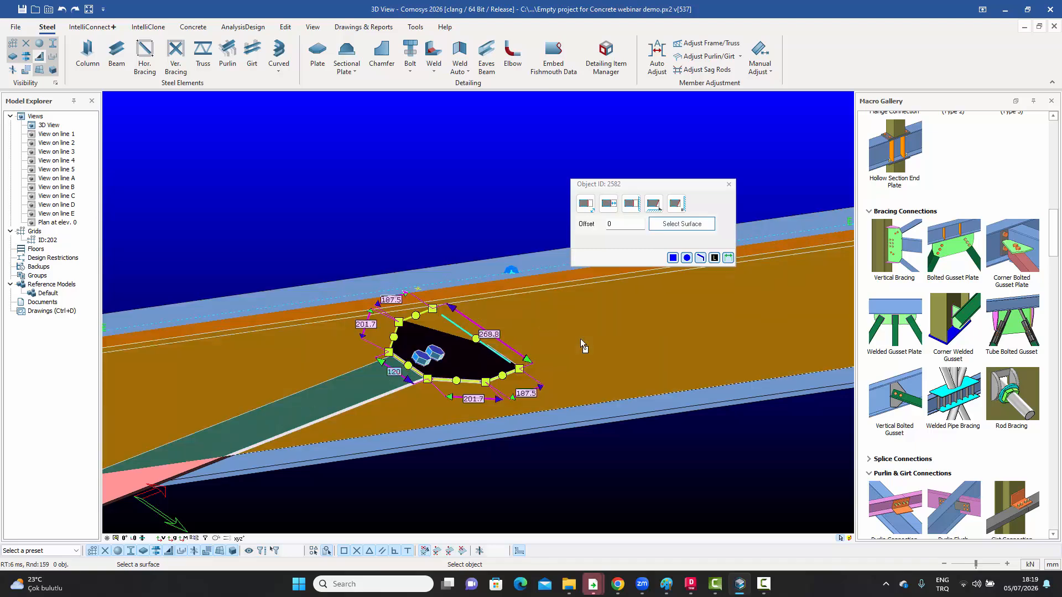
pyautogui.click(580, 340)
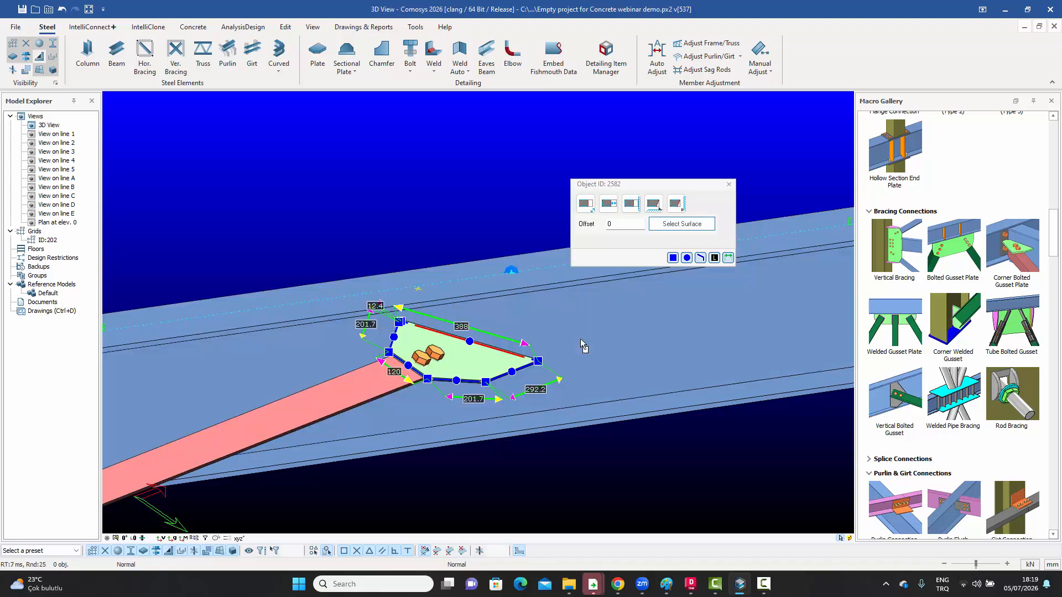
pyautogui.click(729, 184)
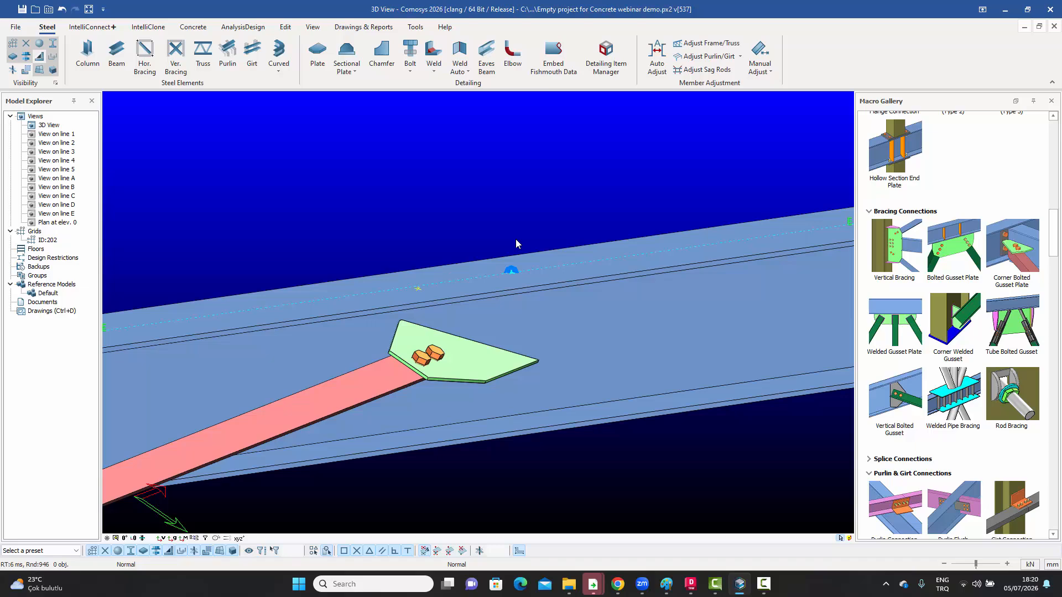
pyautogui.scroll(5, 411, 337)
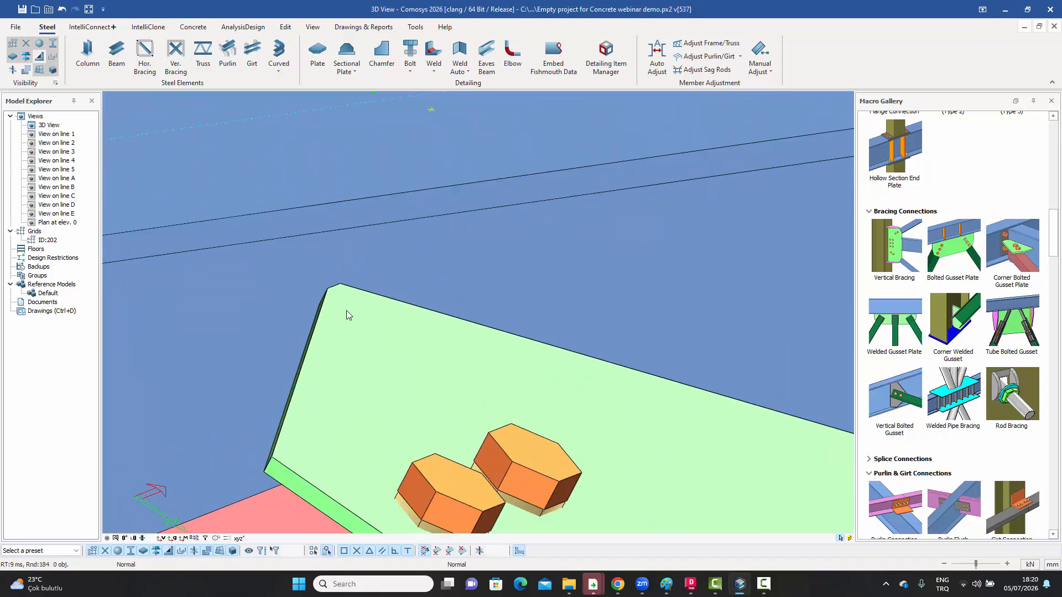
# Step: Delete the extra corner node beside the short edge at the gusset plate's upper corner near the brace
pyautogui.click(346, 310)
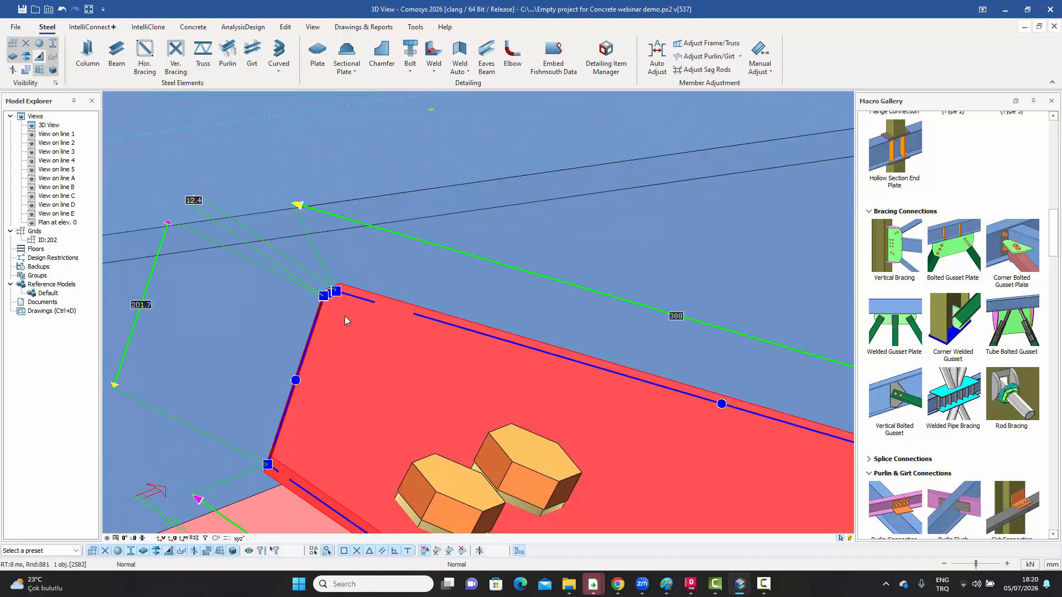
pyautogui.scroll(5, 343, 315)
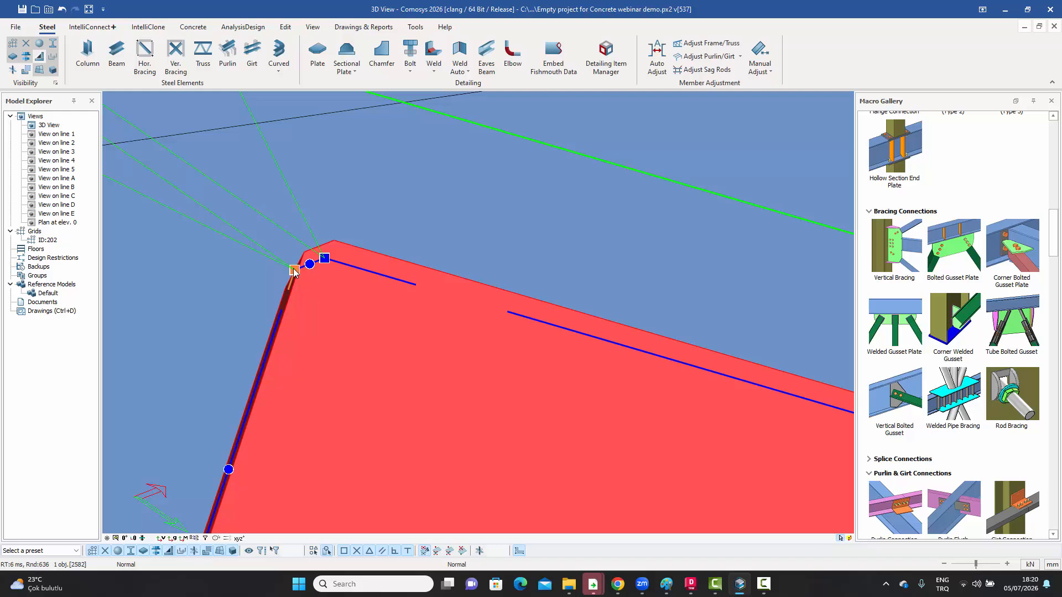
pyautogui.click(294, 271)
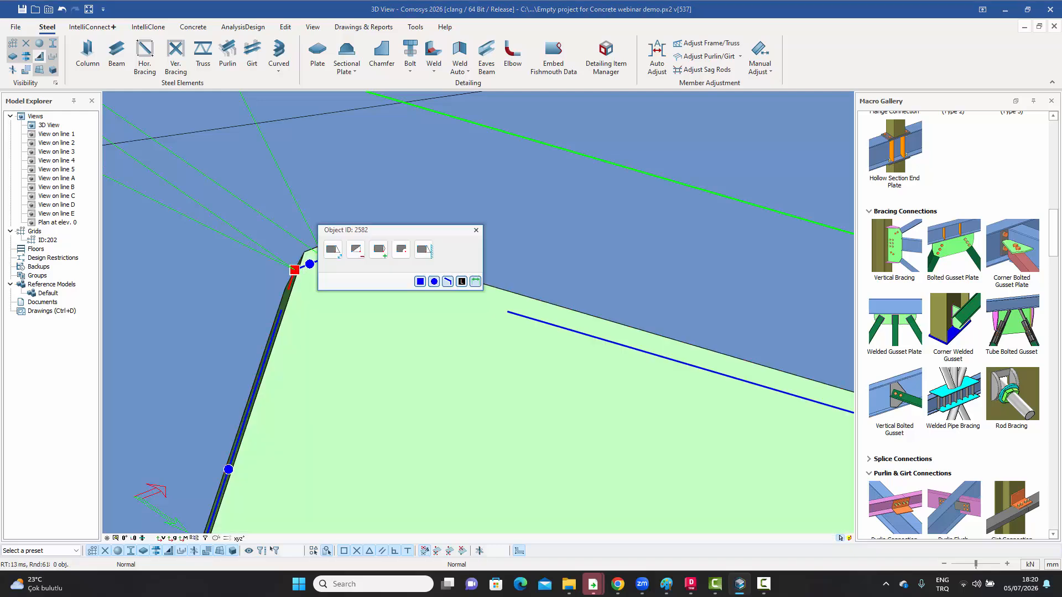
pyautogui.click(357, 250)
pyautogui.scroll(-6, 456, 224)
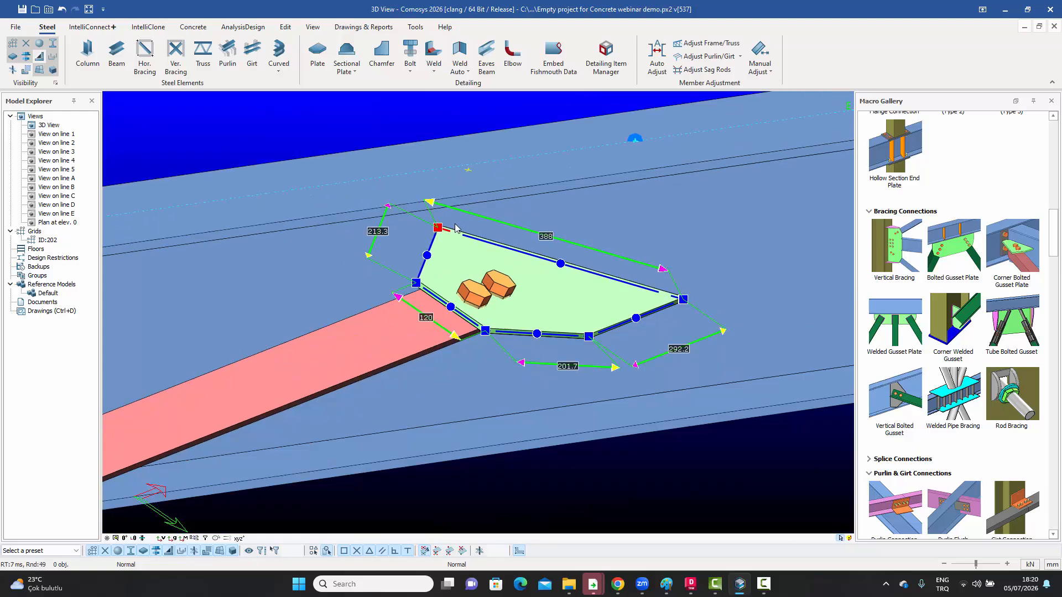
pyautogui.click(345, 119)
pyautogui.moveTo(708, 331); pyautogui.dragTo(657, 324, button='middle')
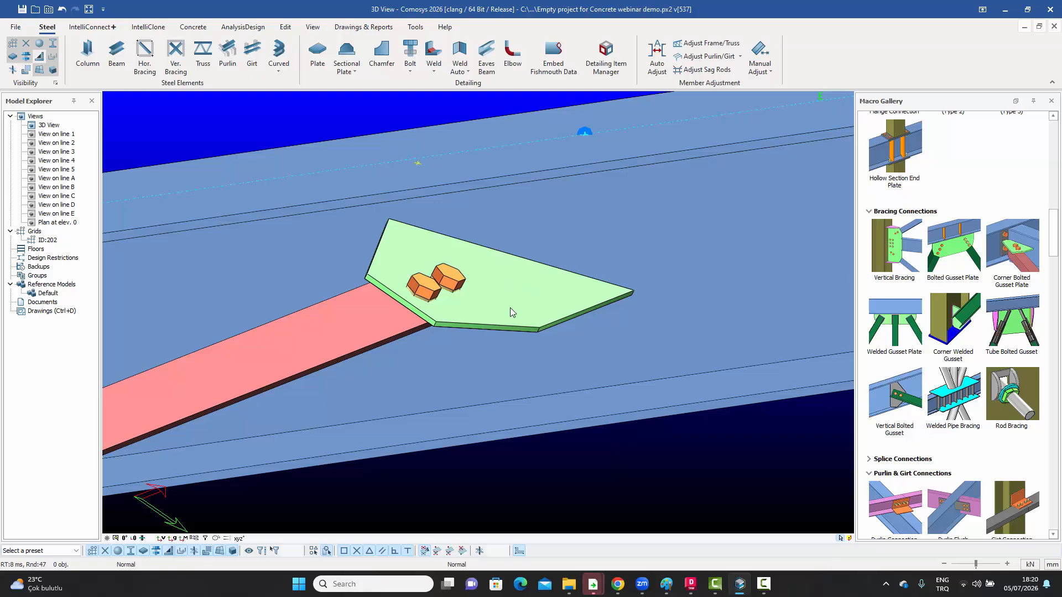
pyautogui.moveTo(510, 307); pyautogui.dragTo(496, 347, button='middle')
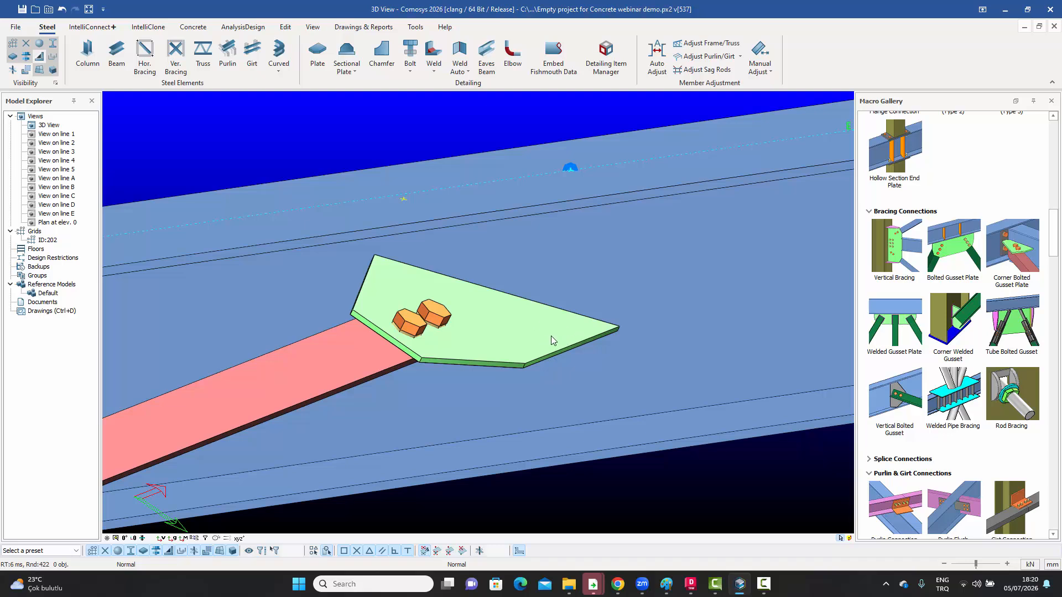
pyautogui.moveTo(550, 333); pyautogui.dragTo(495, 312, button='middle')
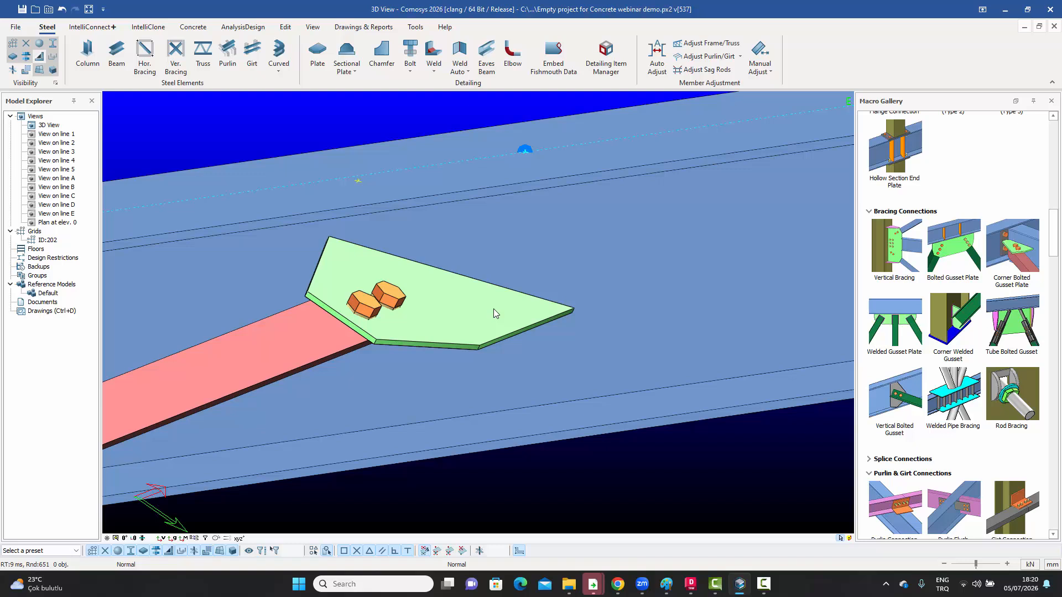
# Step: Align the gusset plate's end edge away from the brace perpendicular to the beam web, keeping its upper corner as the fixed point
pyautogui.click(481, 340)
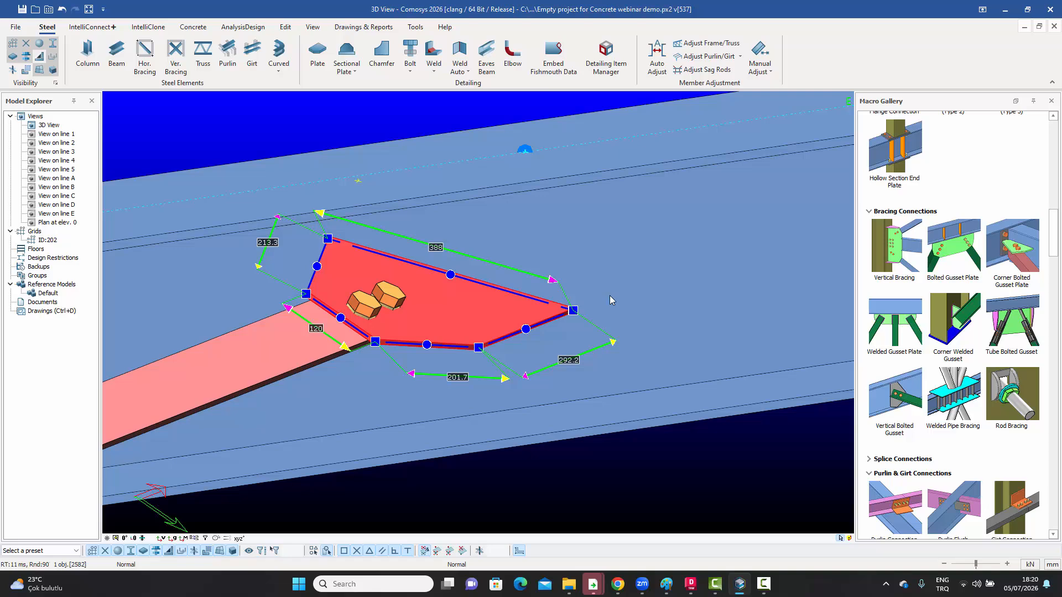
pyautogui.click(551, 323)
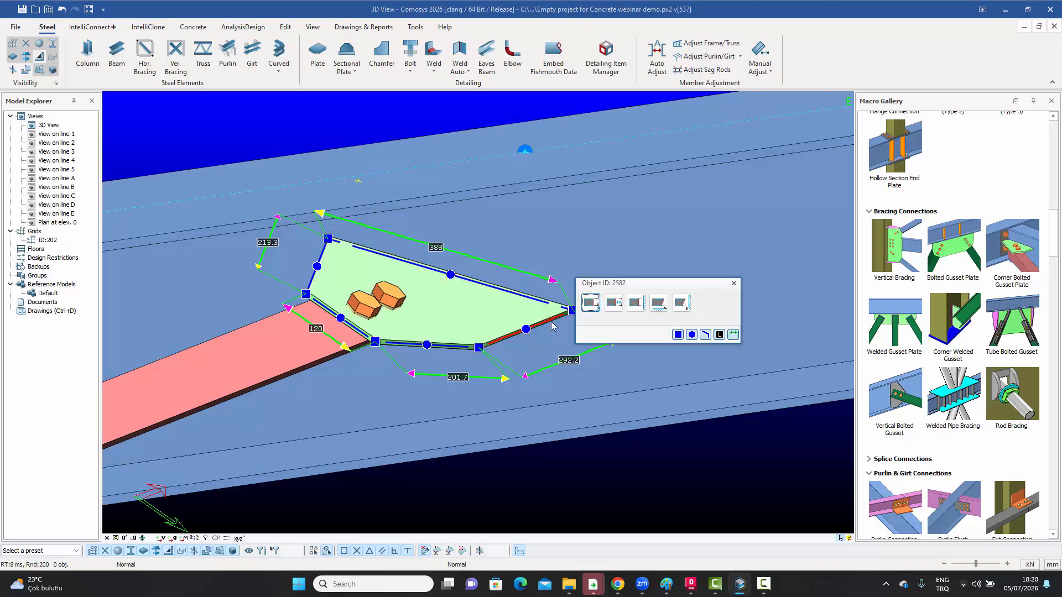
pyautogui.moveTo(619, 283); pyautogui.dragTo(668, 254)
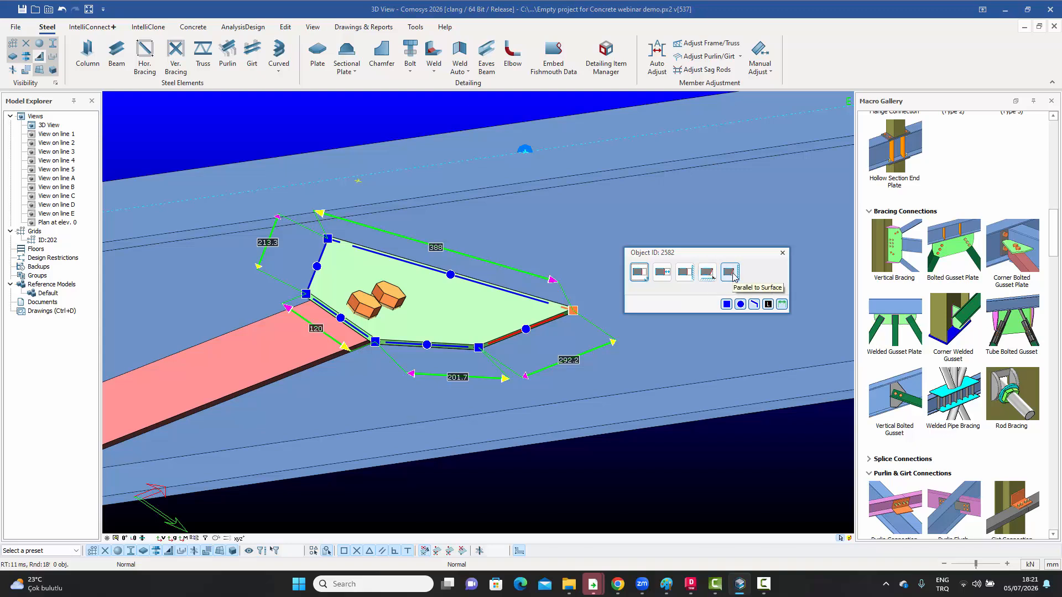
pyautogui.click(704, 273)
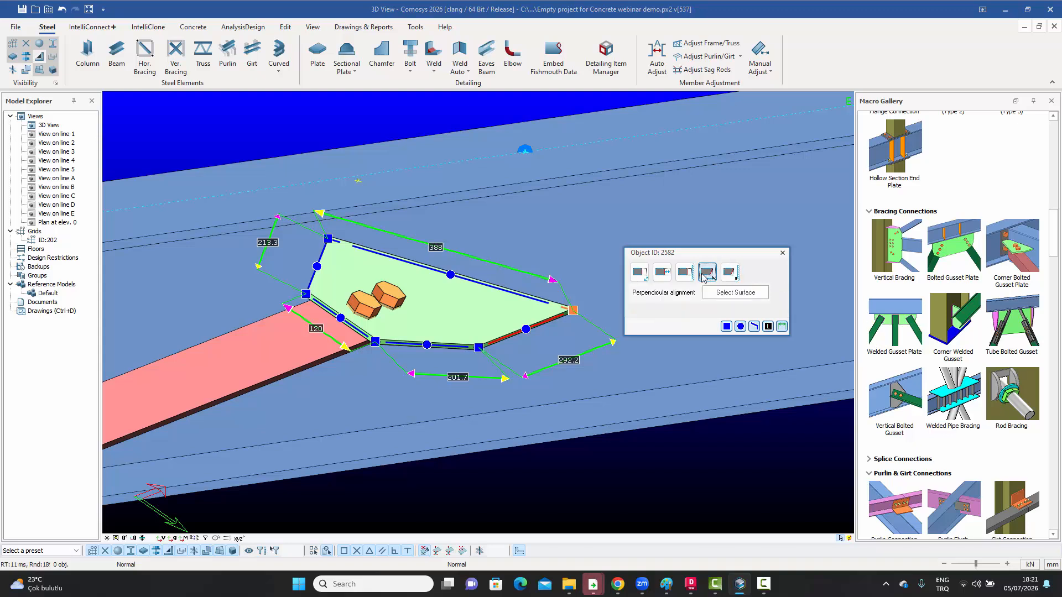
pyautogui.click(722, 295)
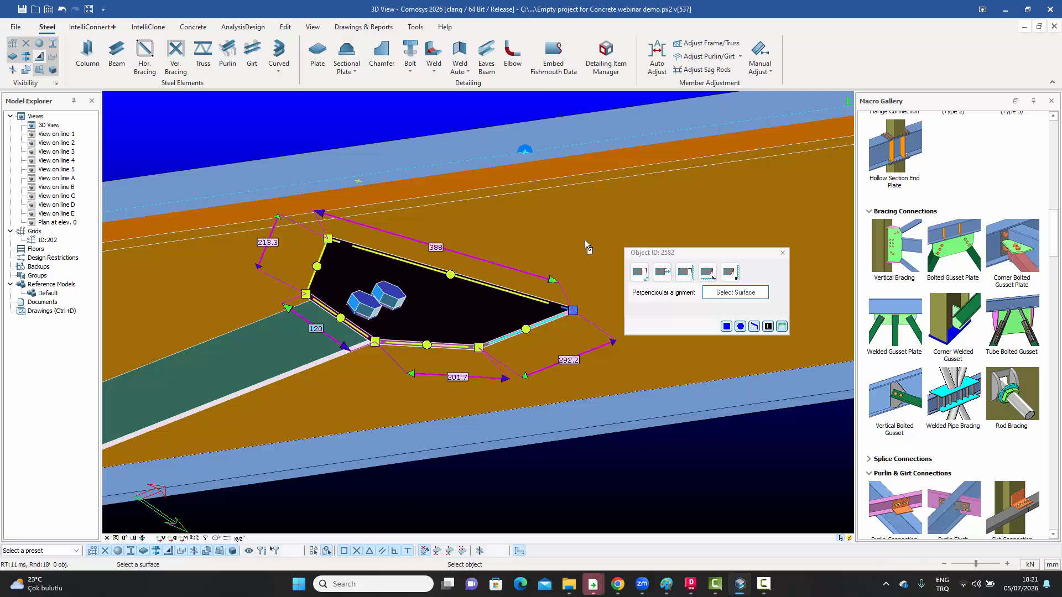
pyautogui.click(585, 240)
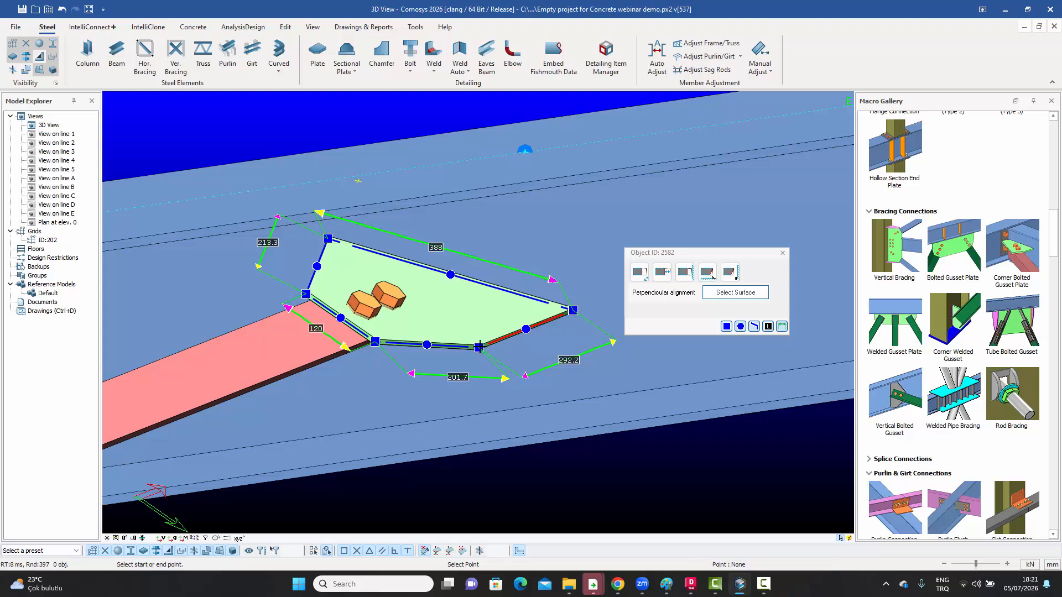
pyautogui.click(573, 311)
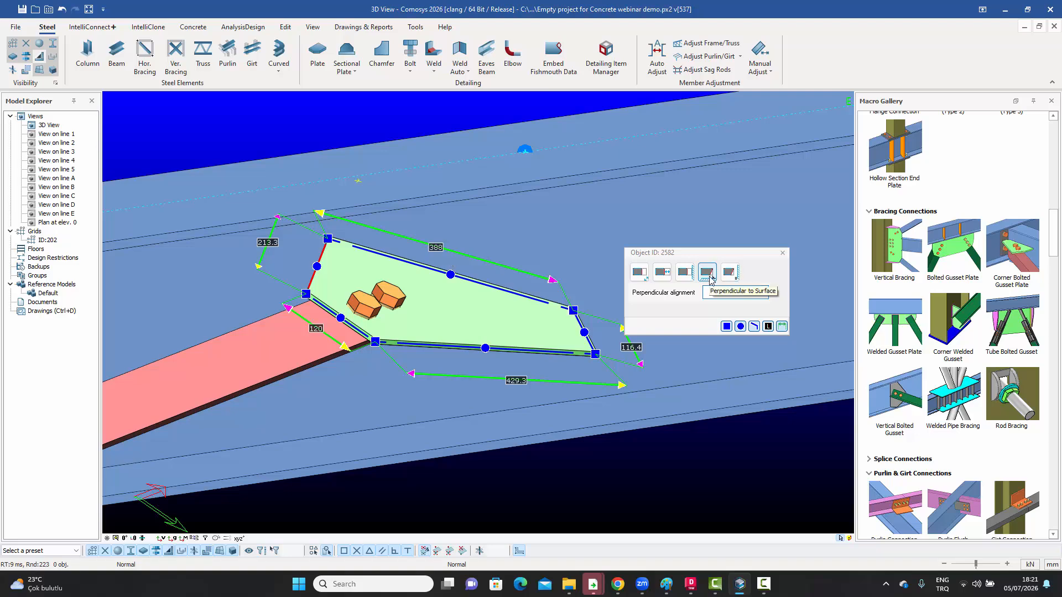
# Step: Align the gusset plate's edge at the brace end perpendicular to the beam web, fixed at the corner beside the brace
pyautogui.click(725, 297)
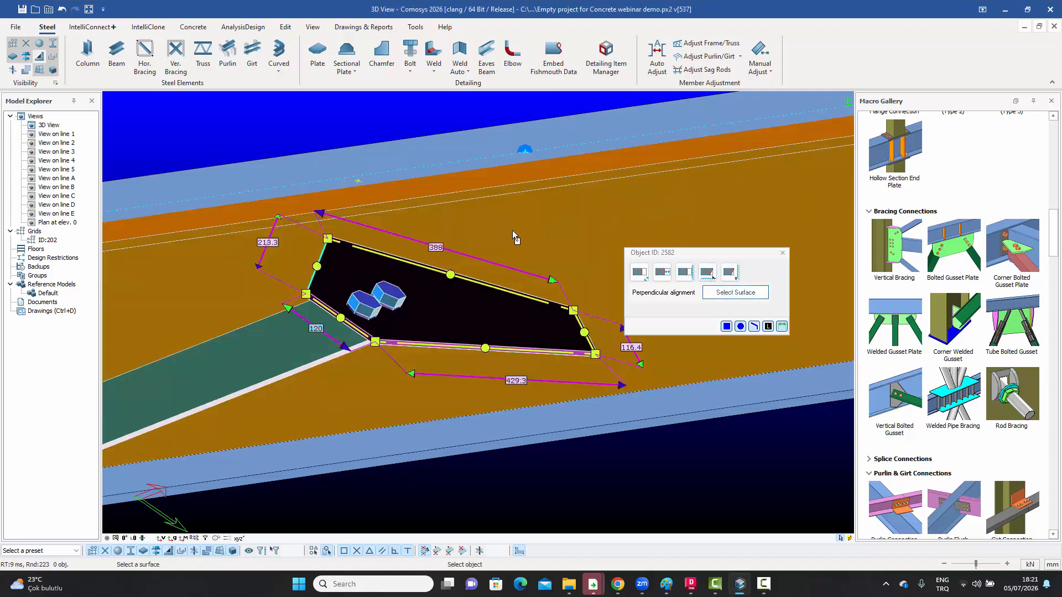
pyautogui.click(513, 230)
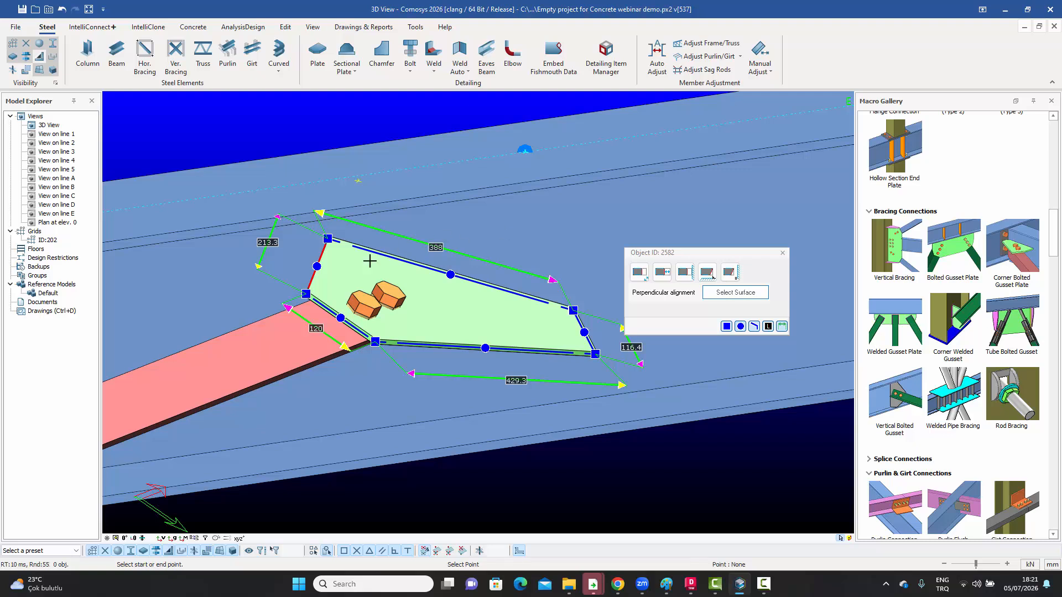
pyautogui.click(306, 294)
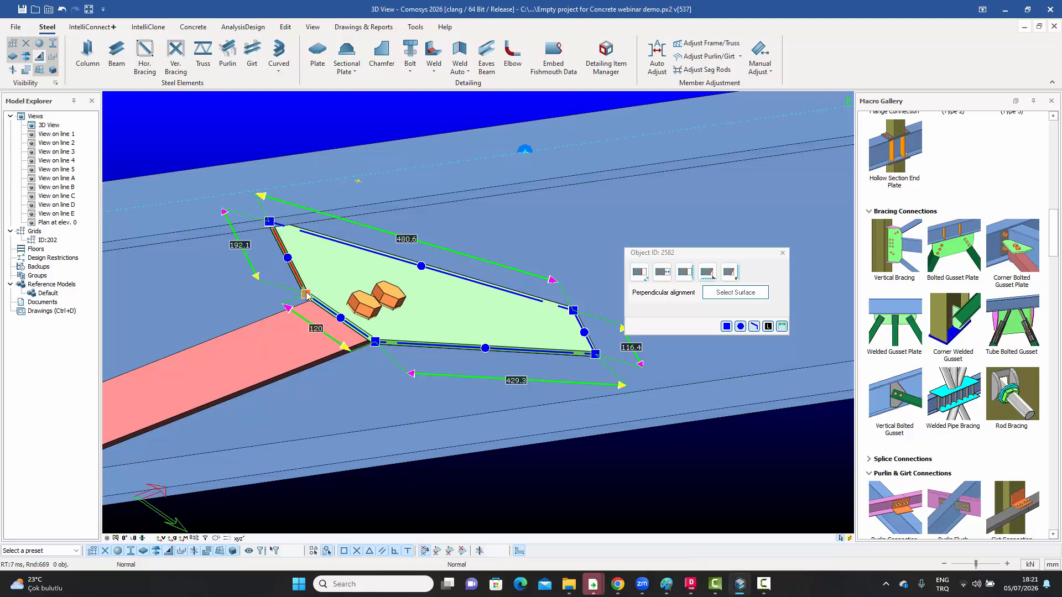
pyautogui.scroll(-3, 381, 270)
pyautogui.moveTo(380, 271); pyautogui.dragTo(387, 222, button='middle')
pyautogui.press('Escape')
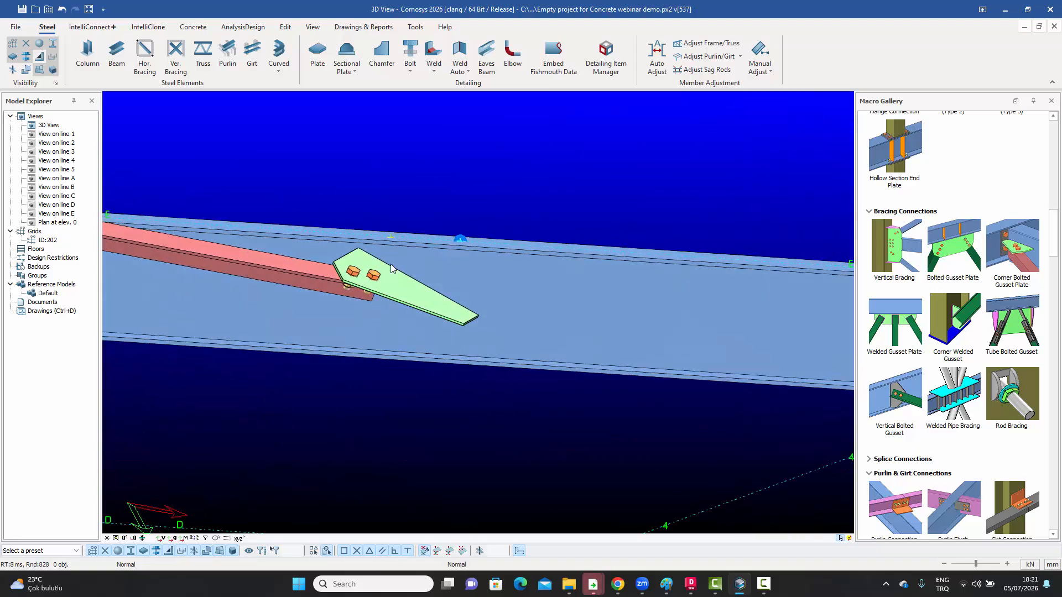
pyautogui.scroll(4, 389, 269)
pyautogui.scroll(-1, 379, 266)
pyautogui.moveTo(380, 266); pyautogui.dragTo(376, 287, button='middle')
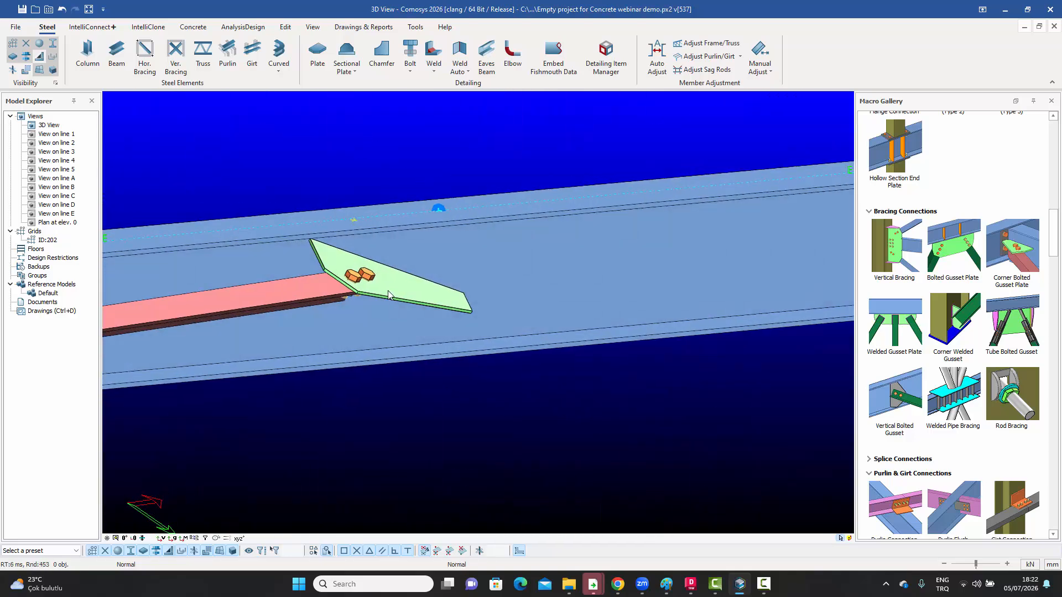
pyautogui.click(429, 290)
pyautogui.scroll(2, 470, 313)
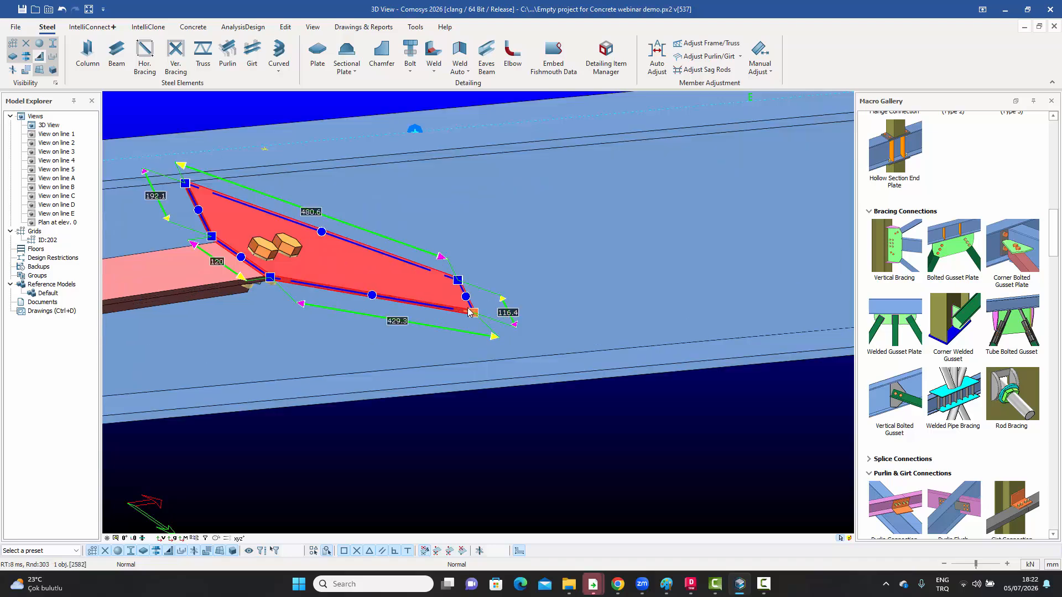
pyautogui.scroll(2, 470, 313)
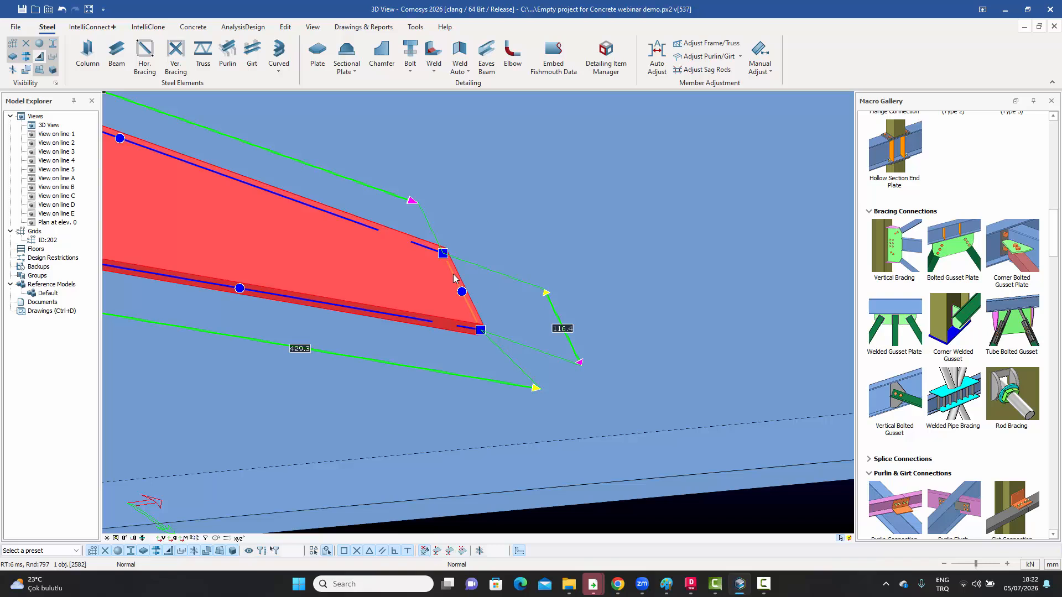
pyautogui.click(453, 278)
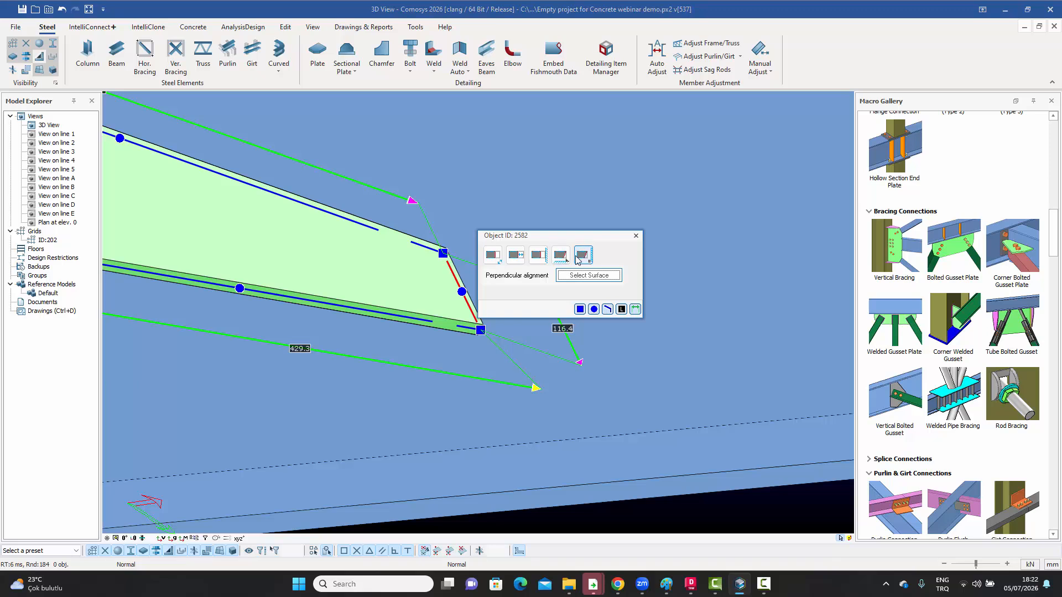
pyautogui.click(636, 238)
pyautogui.scroll(-5, 612, 260)
pyautogui.scroll(2, 575, 265)
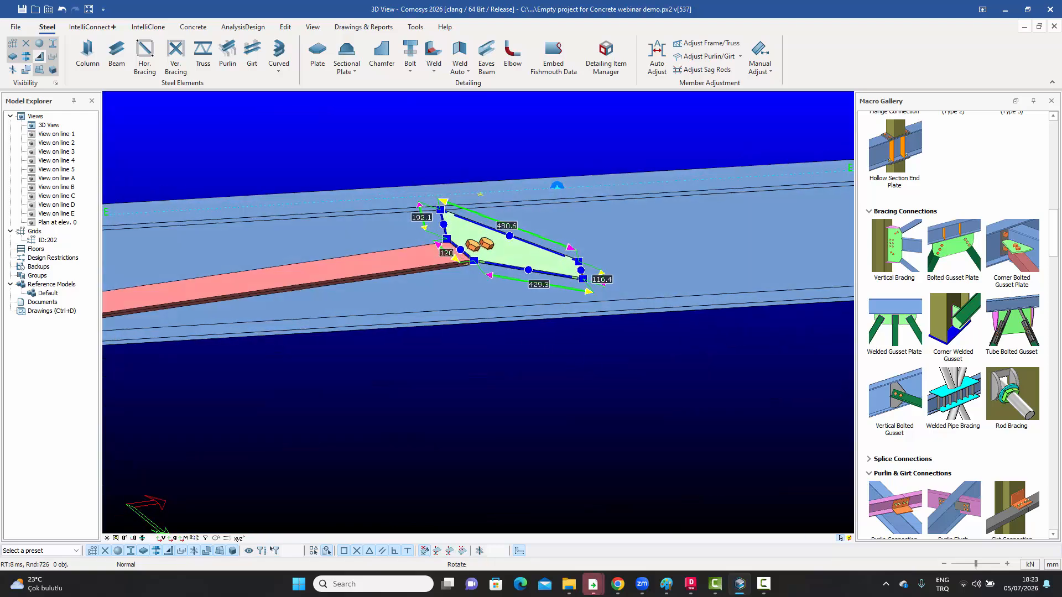
pyautogui.scroll(3, 539, 263)
pyautogui.moveTo(539, 263); pyautogui.dragTo(516, 300, button='middle')
pyautogui.click(502, 150)
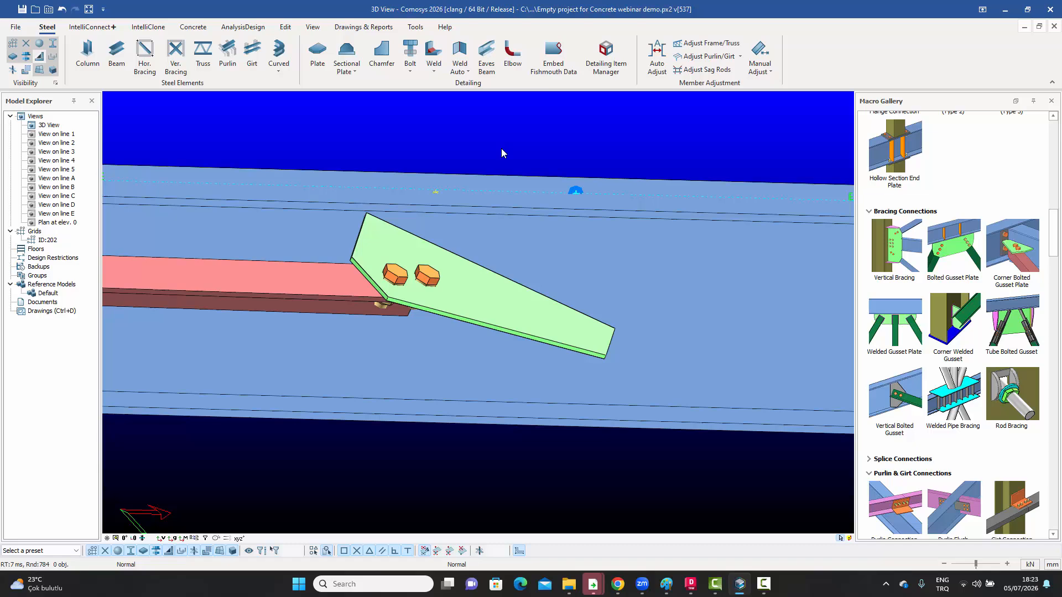
# Step: Create a plate on the narrow end surface of the gusset plate, at the end opposite the bolts
pyautogui.click(517, 311)
pyautogui.moveTo(516, 310); pyautogui.dragTo(548, 260, button='middle')
pyautogui.click(560, 175)
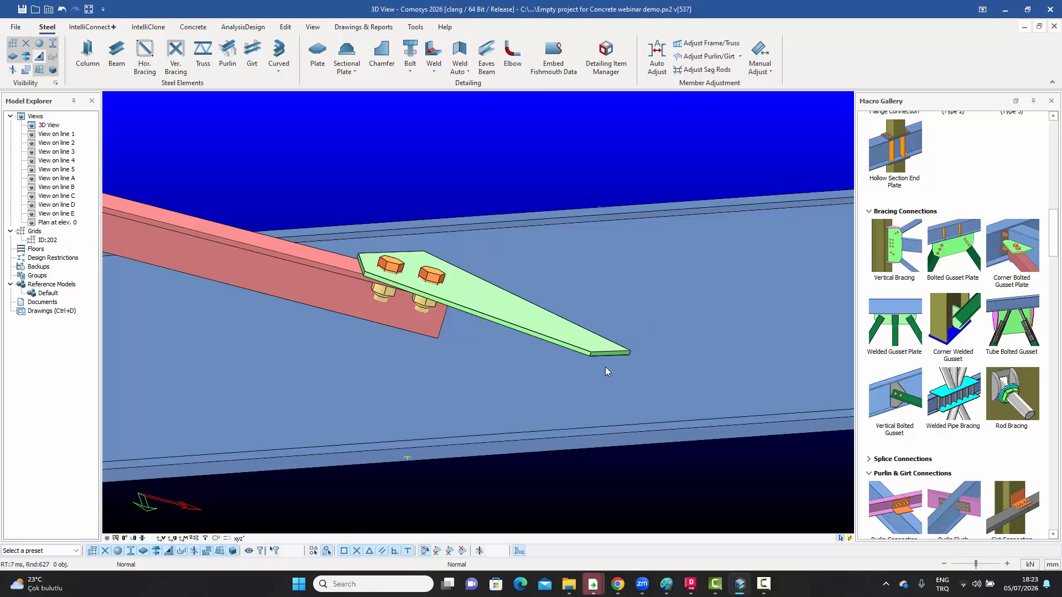
pyautogui.scroll(3, 622, 323)
pyautogui.scroll(-2, 622, 327)
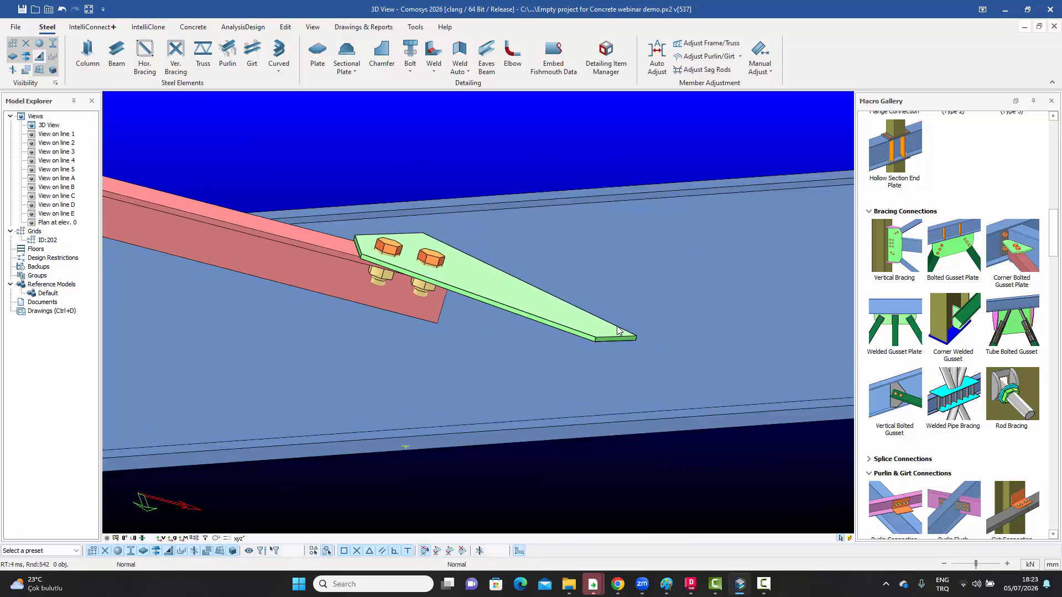
pyautogui.moveTo(606, 326)
pyautogui.mouseDown(button='middle')
pyautogui.moveTo(614, 332)
pyautogui.moveTo(608, 324)
pyautogui.mouseUp(button='middle')
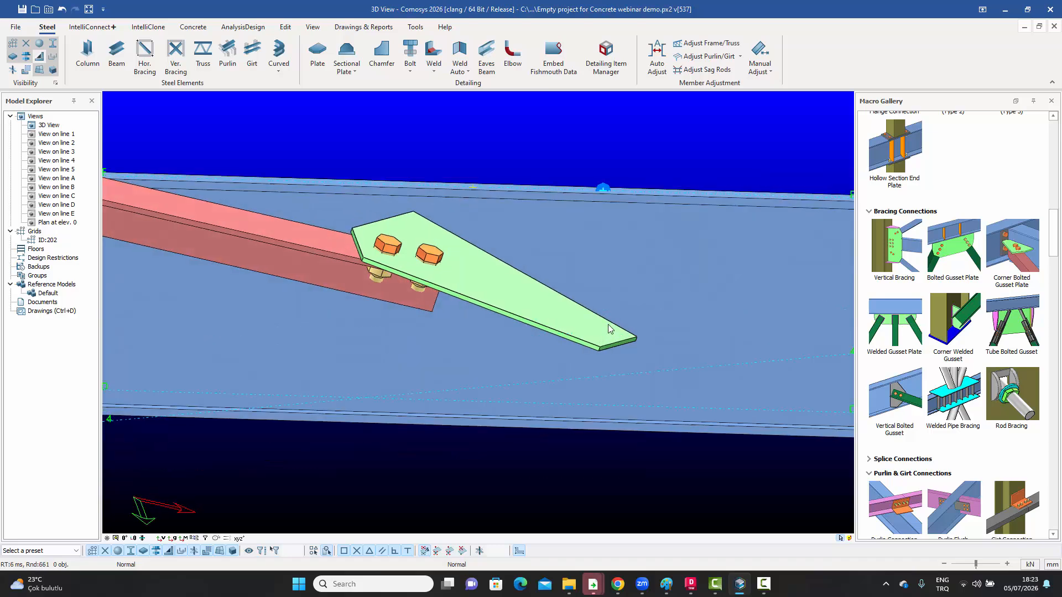
pyautogui.moveTo(631, 133); pyautogui.dragTo(572, 167, button='middle')
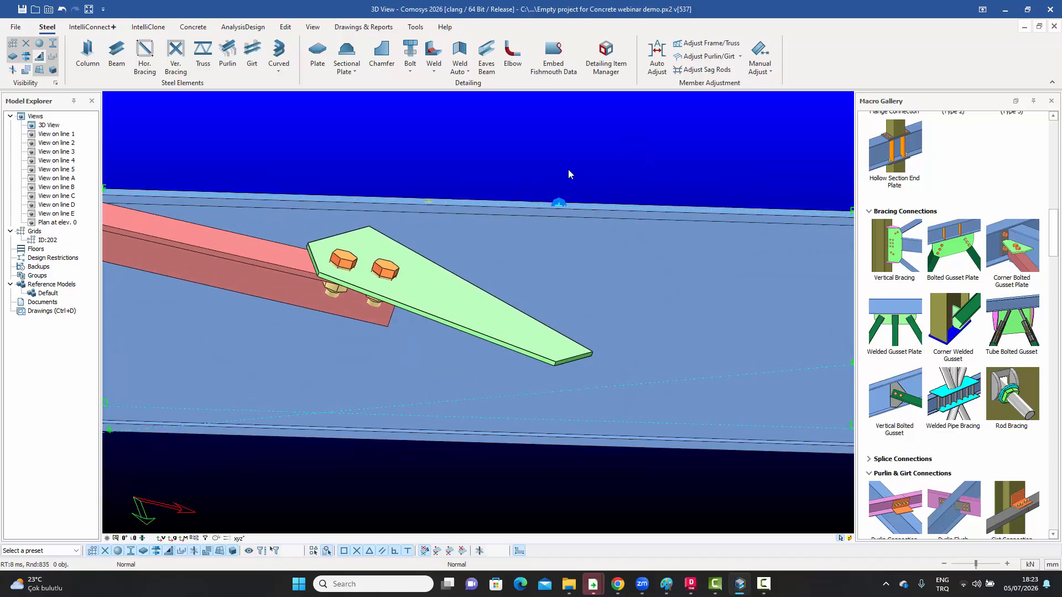
pyautogui.click(350, 71)
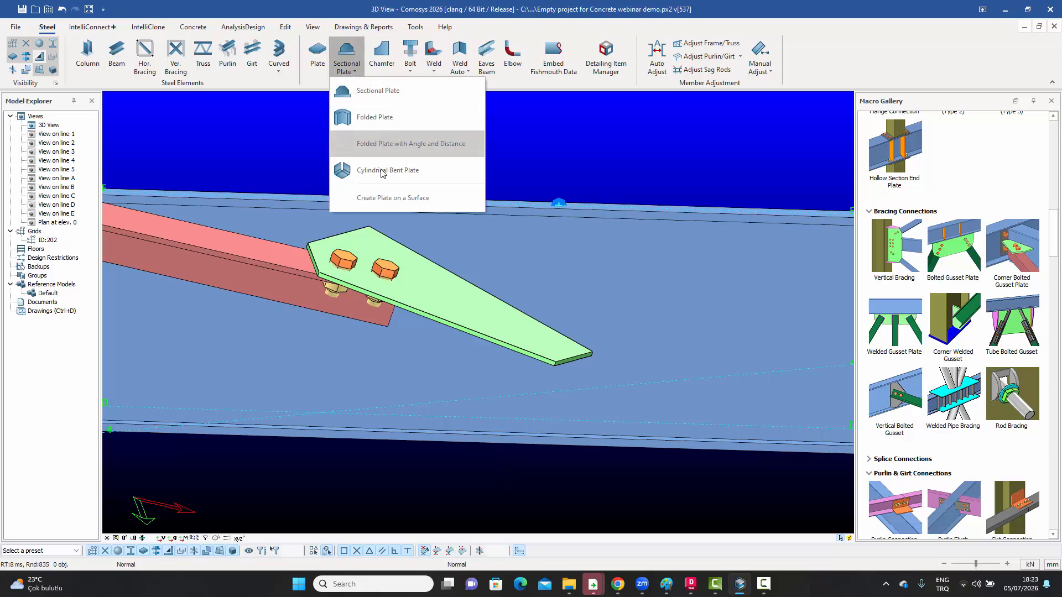
pyautogui.click(386, 201)
pyautogui.scroll(5, 569, 386)
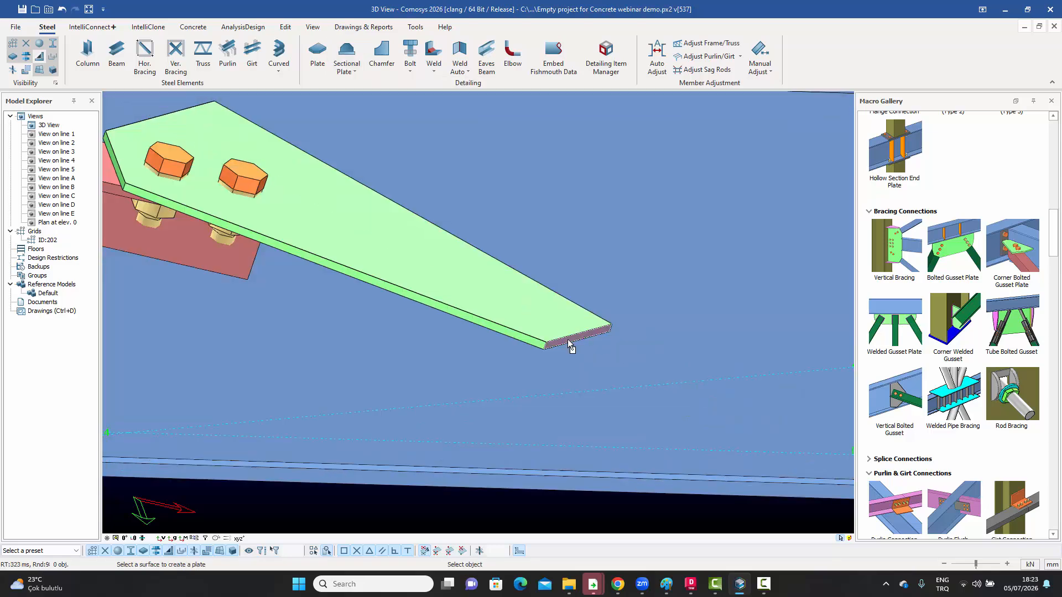
pyautogui.click(568, 339)
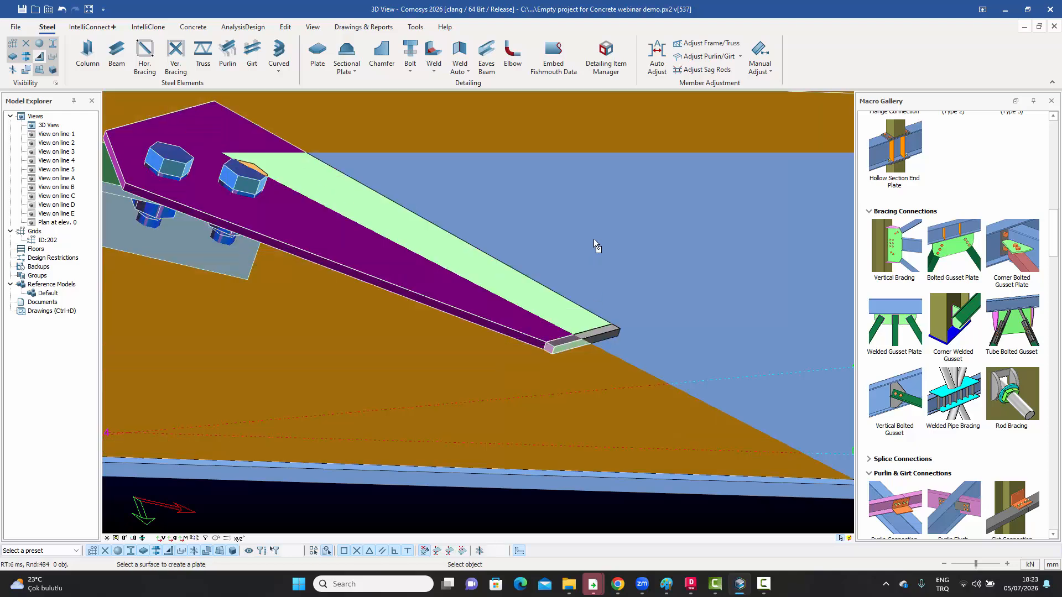
pyautogui.press('Escape')
# Step: Extend the end plate's lower edge to the inner surface of the beam's bottom flange with zero offset
pyautogui.scroll(5, 586, 329)
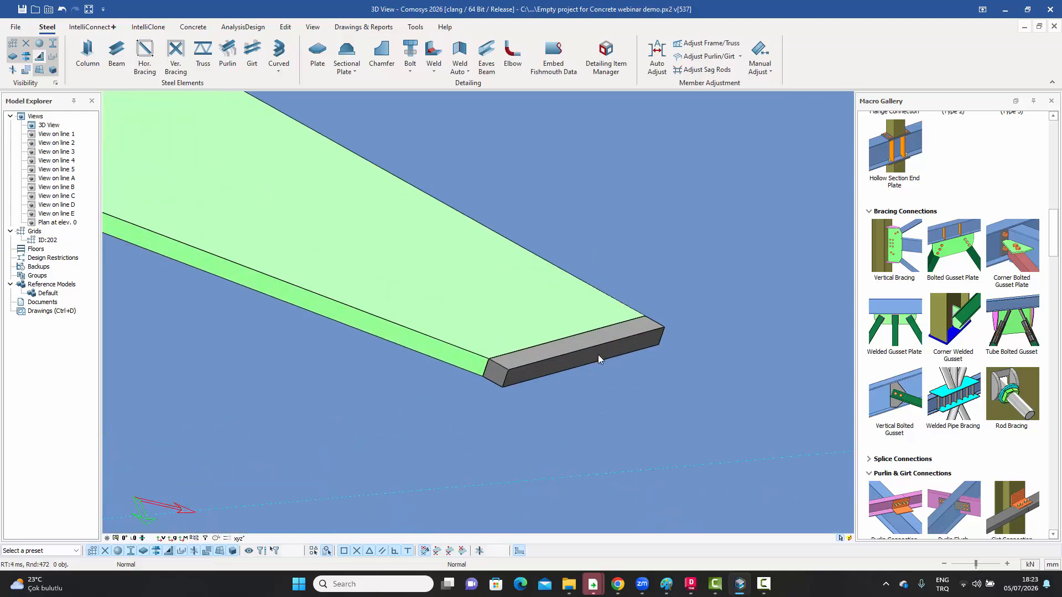
pyautogui.click(599, 354)
pyautogui.scroll(-5, 552, 319)
pyautogui.scroll(3, 552, 327)
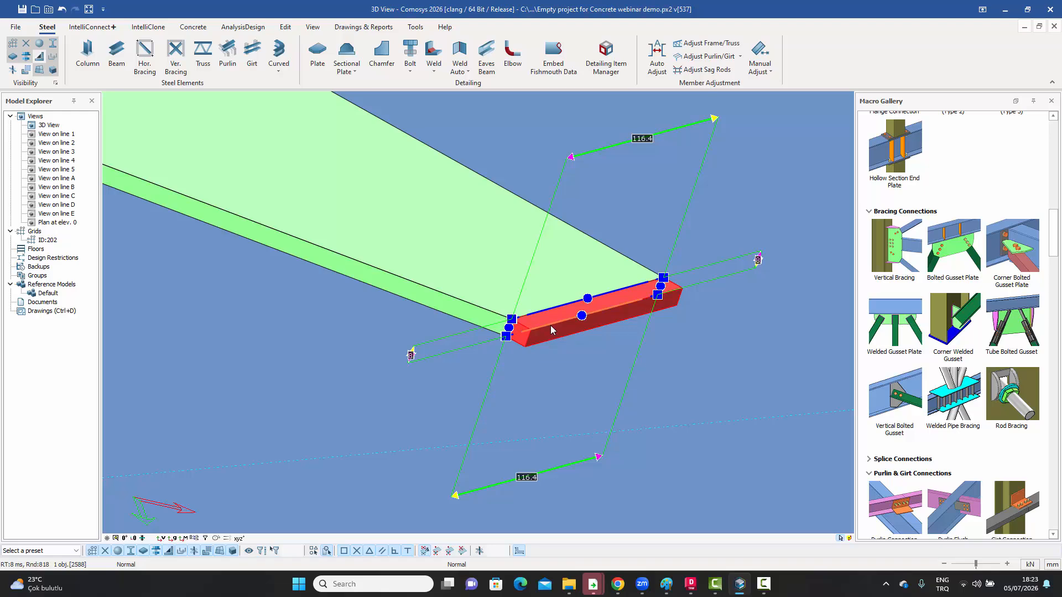
pyautogui.doubleClick(551, 325)
pyautogui.moveTo(628, 288); pyautogui.dragTo(695, 214)
pyautogui.click(753, 250)
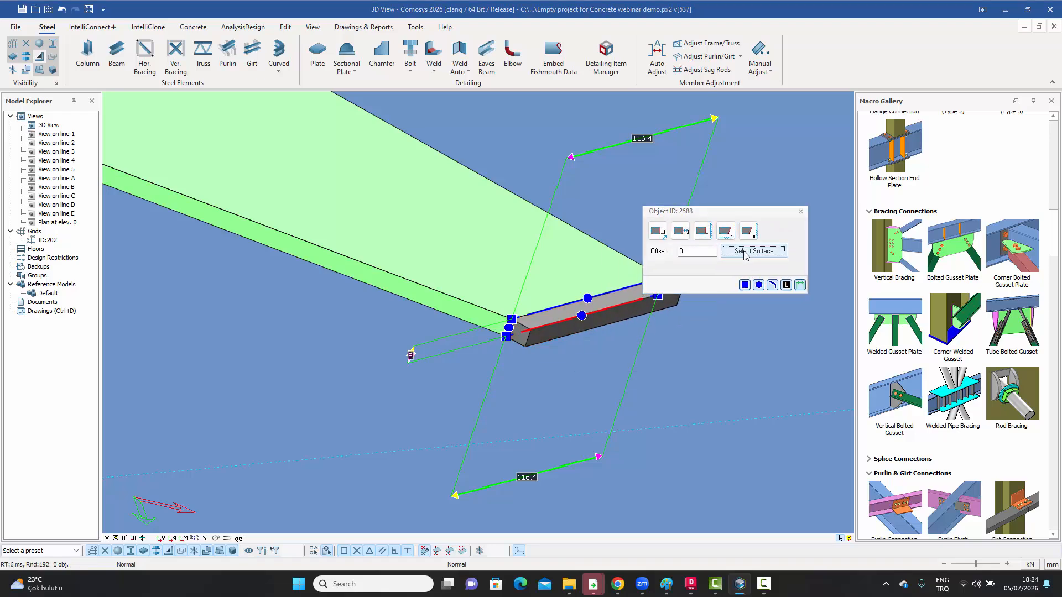
pyautogui.scroll(-1, 441, 264)
pyautogui.scroll(-2, 441, 264)
pyautogui.scroll(-1, 504, 436)
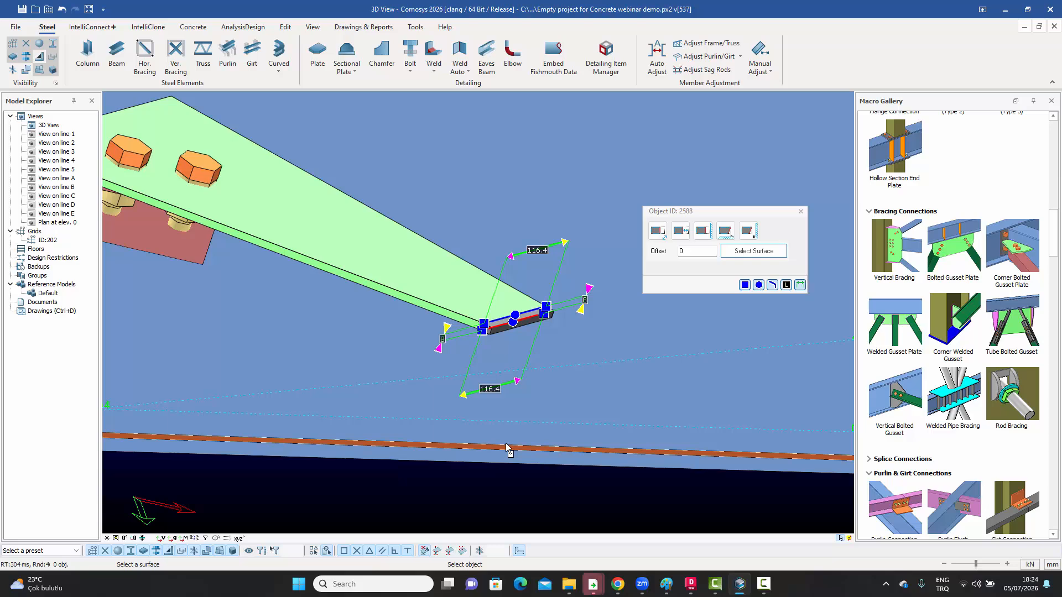
pyautogui.click(506, 443)
pyautogui.scroll(-3, 489, 423)
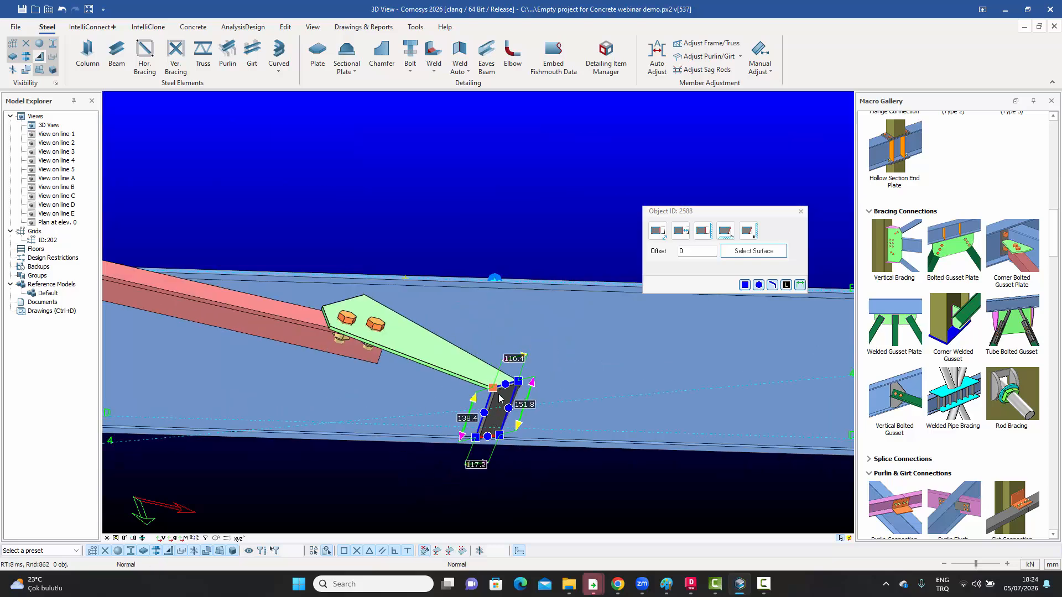
# Step: Extend the end plate's upper edge to the inner surface of the beam's top flange with zero offset
pyautogui.scroll(3, 523, 383)
pyautogui.moveTo(510, 426); pyautogui.dragTo(688, 281, button='middle')
pyautogui.click(754, 251)
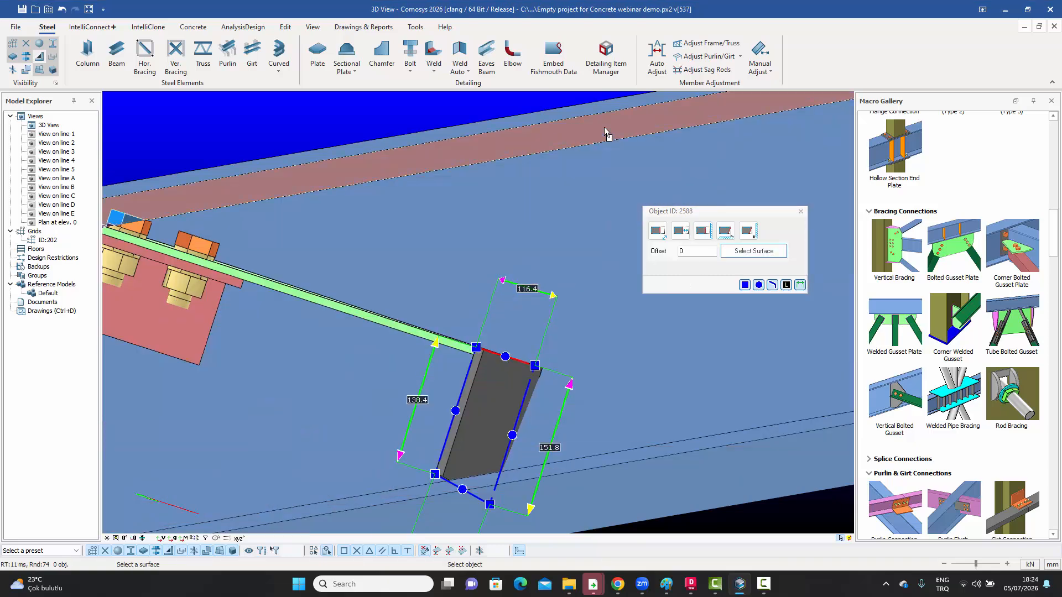
pyautogui.click(604, 127)
pyautogui.moveTo(550, 294); pyautogui.dragTo(517, 263, button='middle')
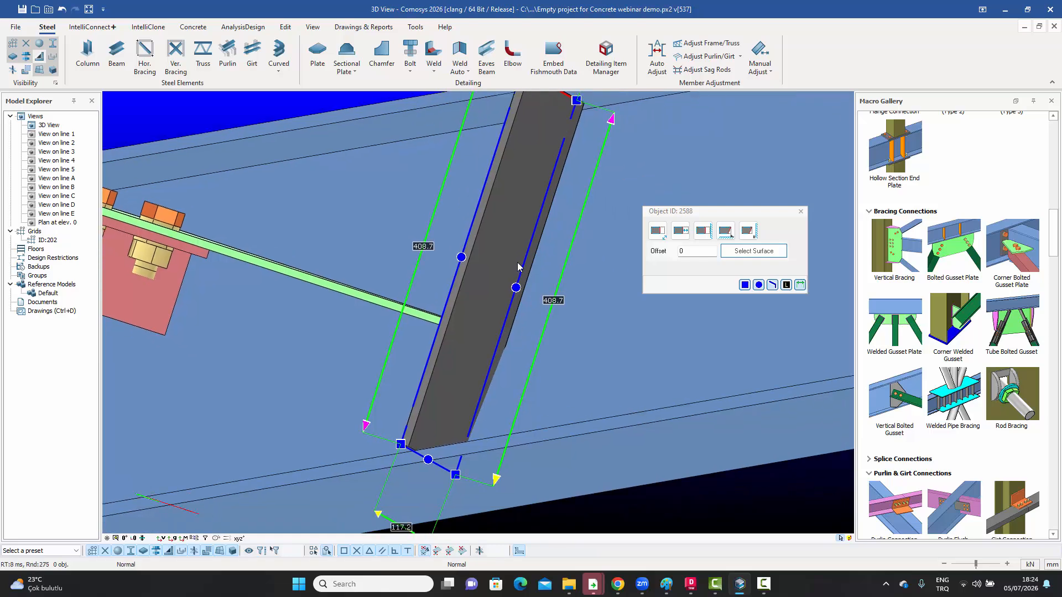
pyautogui.moveTo(574, 113); pyautogui.dragTo(551, 194, button='middle')
pyautogui.moveTo(554, 105); pyautogui.dragTo(527, 170, button='middle')
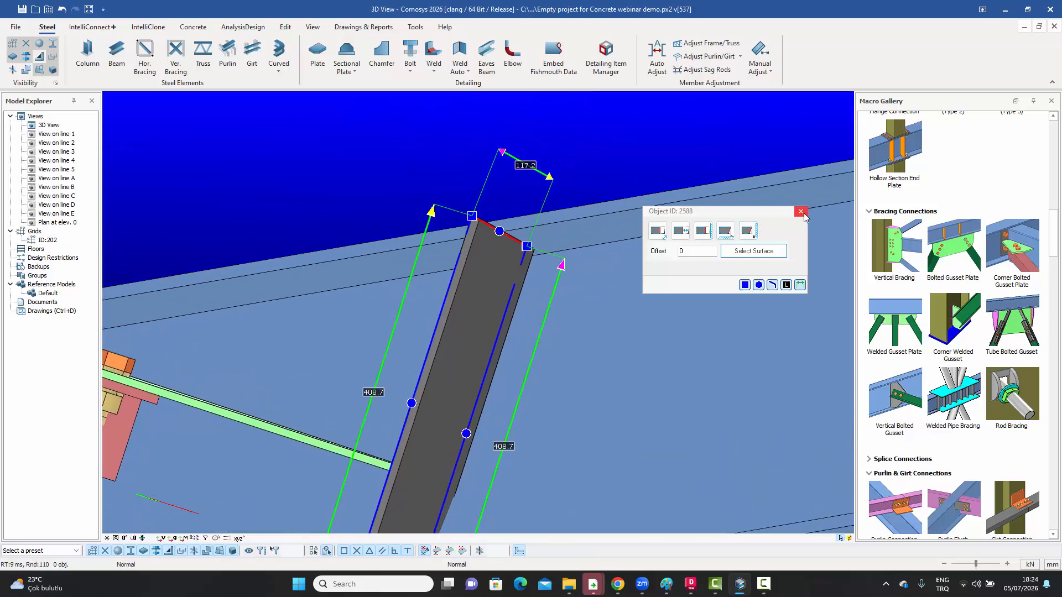
# Step: Set the end plate's top edge length to 90 mm, moving the outer corner and keeping the web-side corner fixed
pyautogui.click(526, 167)
pyautogui.moveTo(721, 235); pyautogui.dragTo(688, 237)
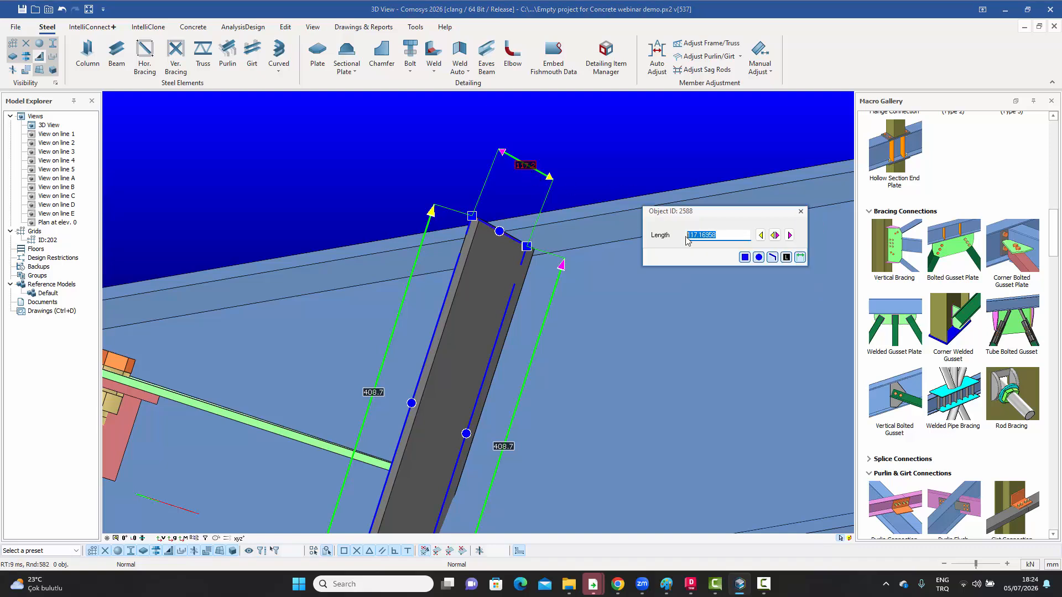
pyautogui.write('90')
pyautogui.click(790, 235)
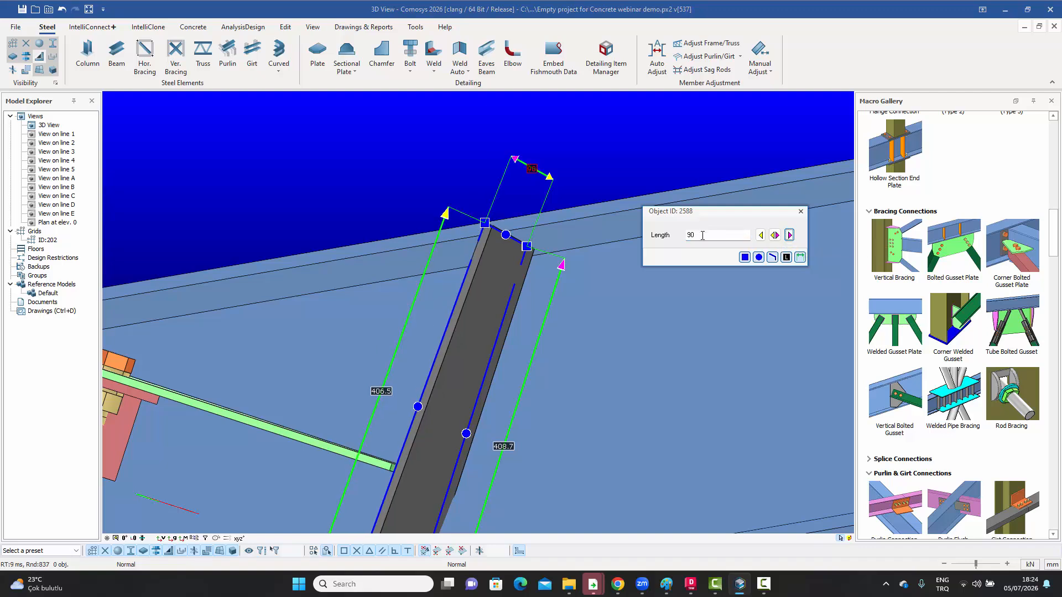
pyautogui.click(801, 211)
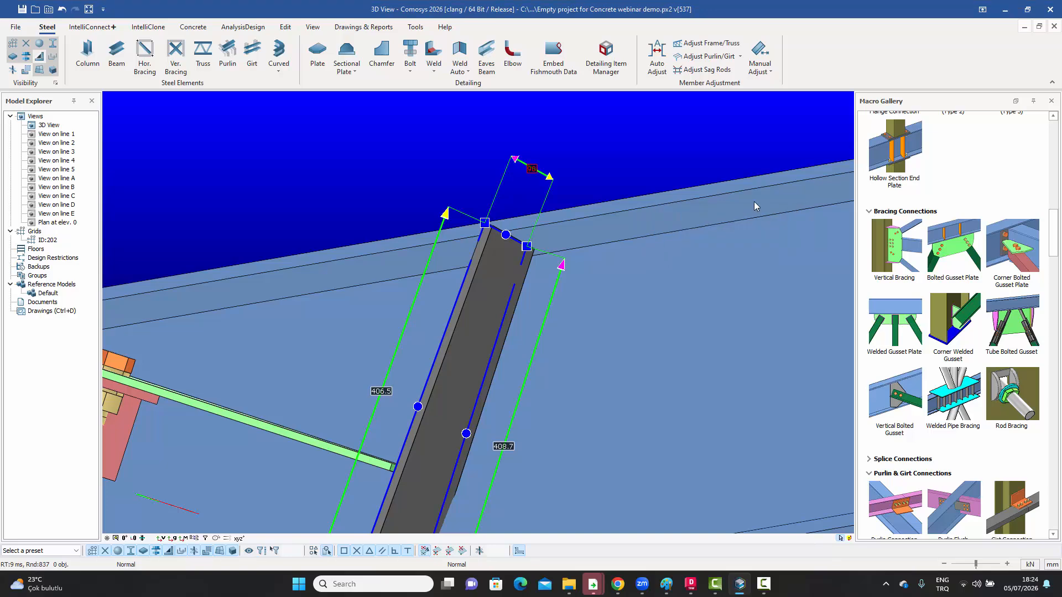
# Step: Check the beam's profile dimensions and set the end plate's top edge length to 70 mm by moving its outer corner
pyautogui.doubleClick(754, 201)
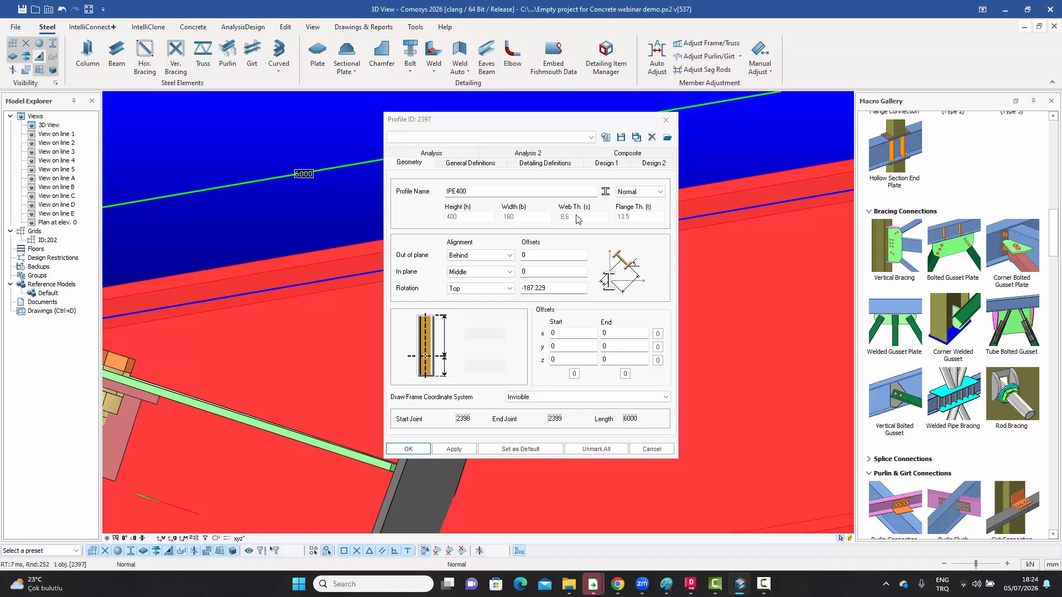
pyautogui.click(666, 120)
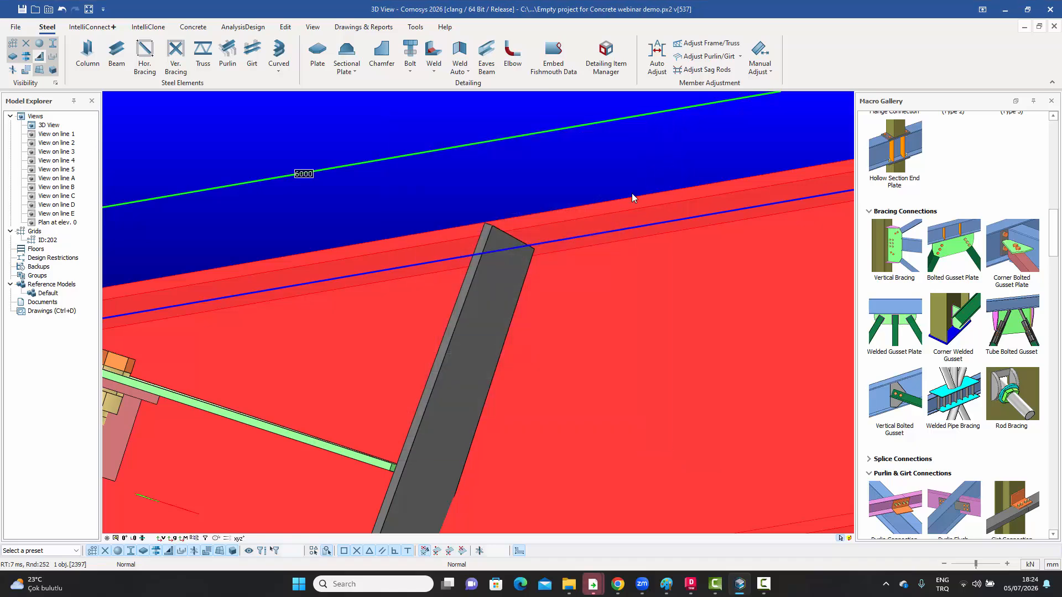
pyautogui.click(492, 286)
pyautogui.click(531, 169)
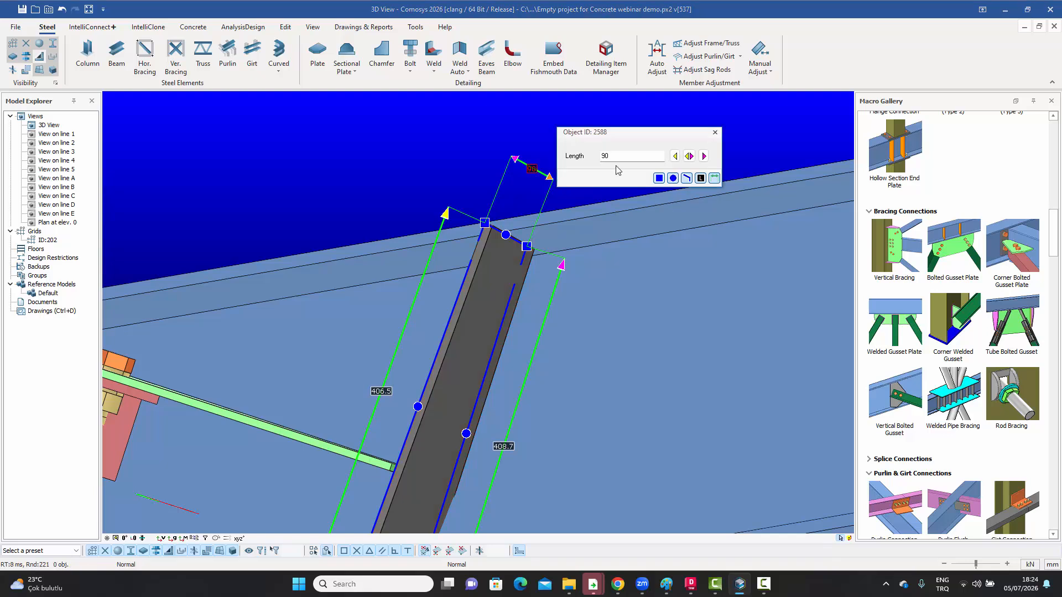
pyautogui.doubleClick(616, 157)
pyautogui.write('70')
pyautogui.click(704, 156)
pyautogui.scroll(-2, 490, 257)
pyautogui.scroll(-3, 487, 254)
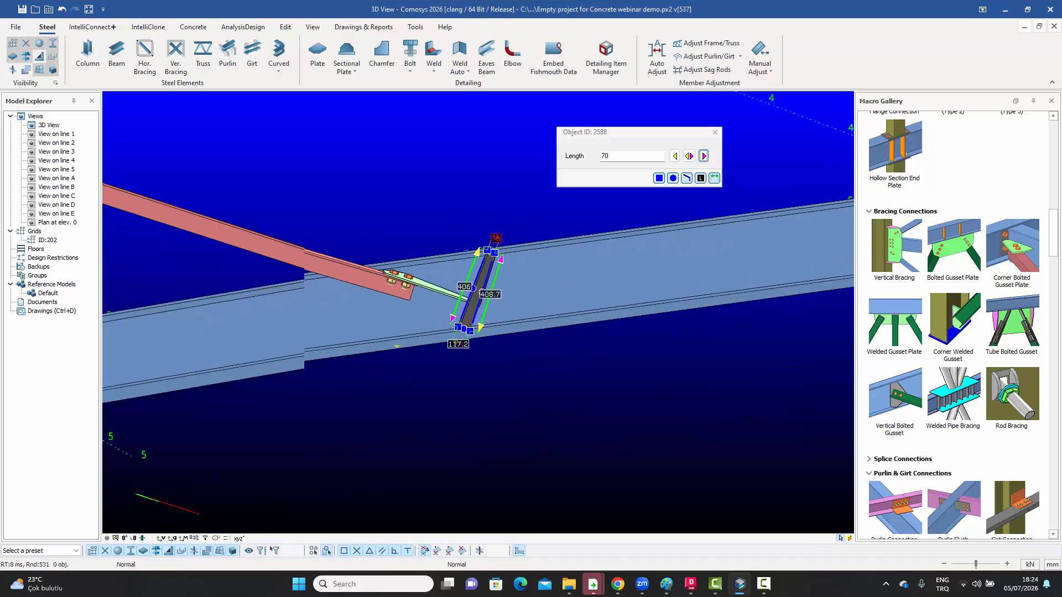
pyautogui.moveTo(487, 253); pyautogui.dragTo(458, 351, button='middle')
pyautogui.press('Escape')
# Step: Set the end plate's bottom edge length to 60 mm, moving the outer corner and keeping the web-side corner fixed
pyautogui.scroll(3, 468, 333)
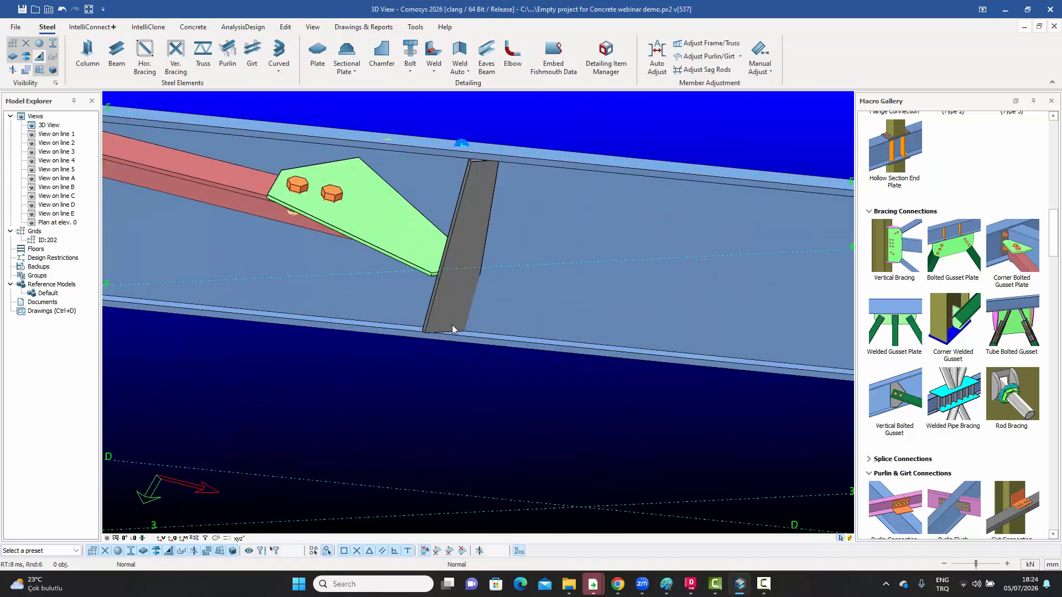
pyautogui.scroll(2, 452, 328)
pyautogui.click(447, 317)
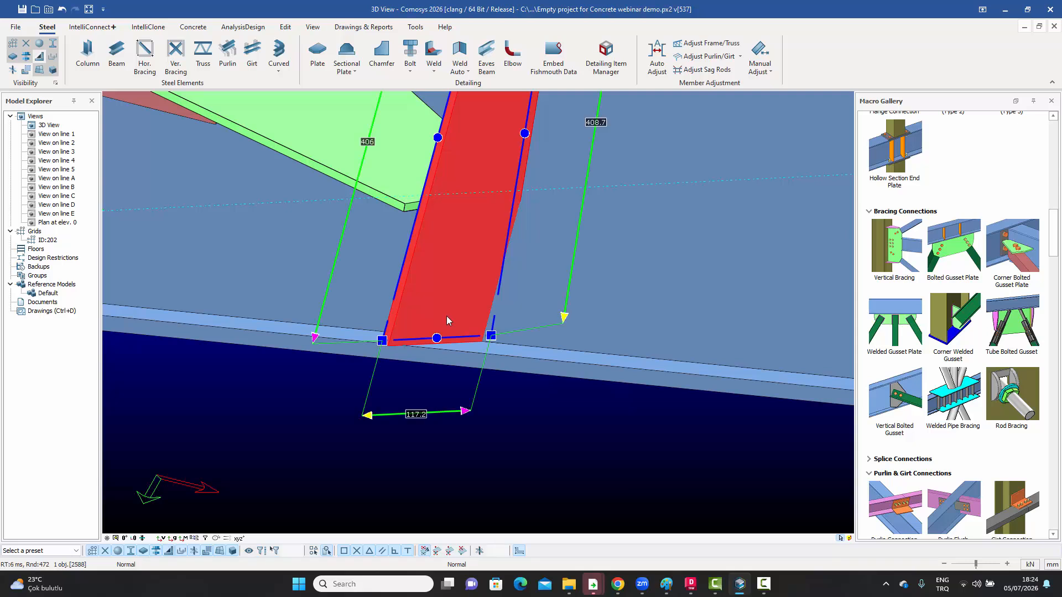
pyautogui.click(416, 416)
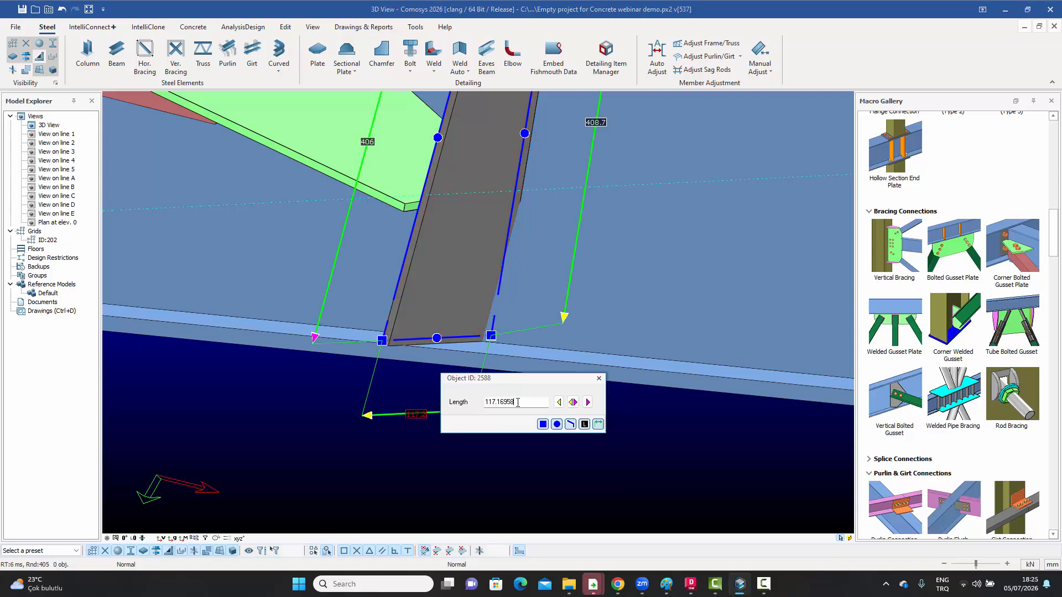
pyautogui.write('60')
pyautogui.click(559, 402)
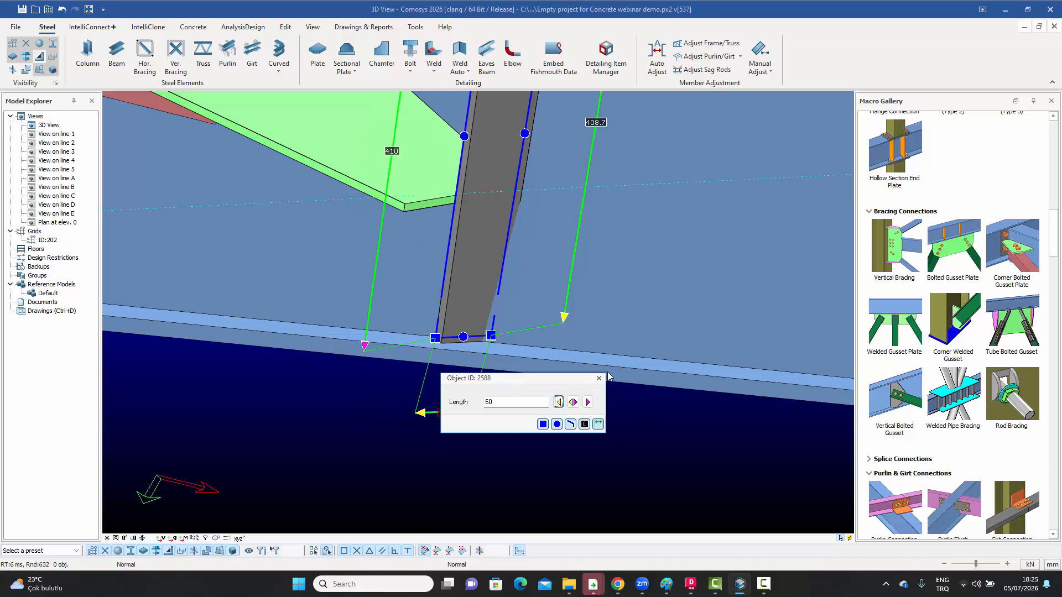
pyautogui.click(599, 380)
pyautogui.moveTo(481, 433); pyautogui.dragTo(471, 421, button='middle')
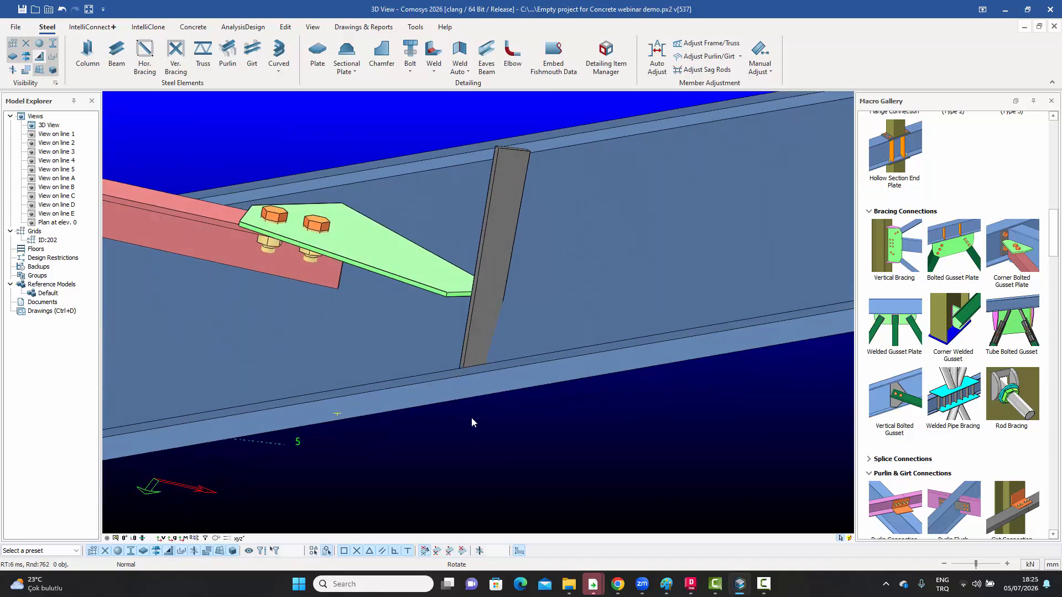
# Step: Align the end plate's long web-side edge to the beam's web surface with zero offset
pyautogui.click(509, 215)
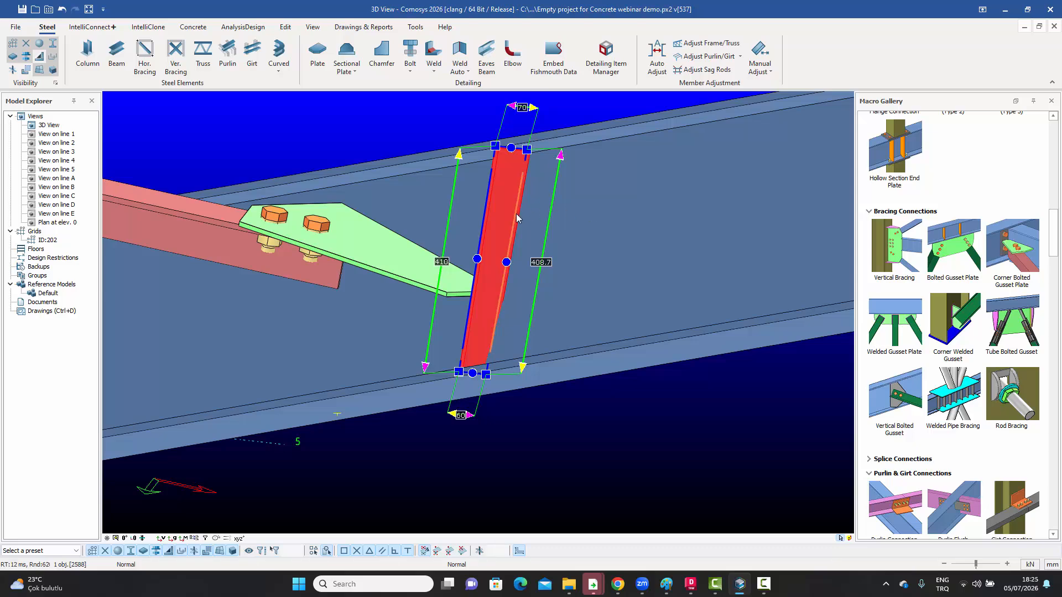
pyautogui.click(516, 213)
pyautogui.click(600, 196)
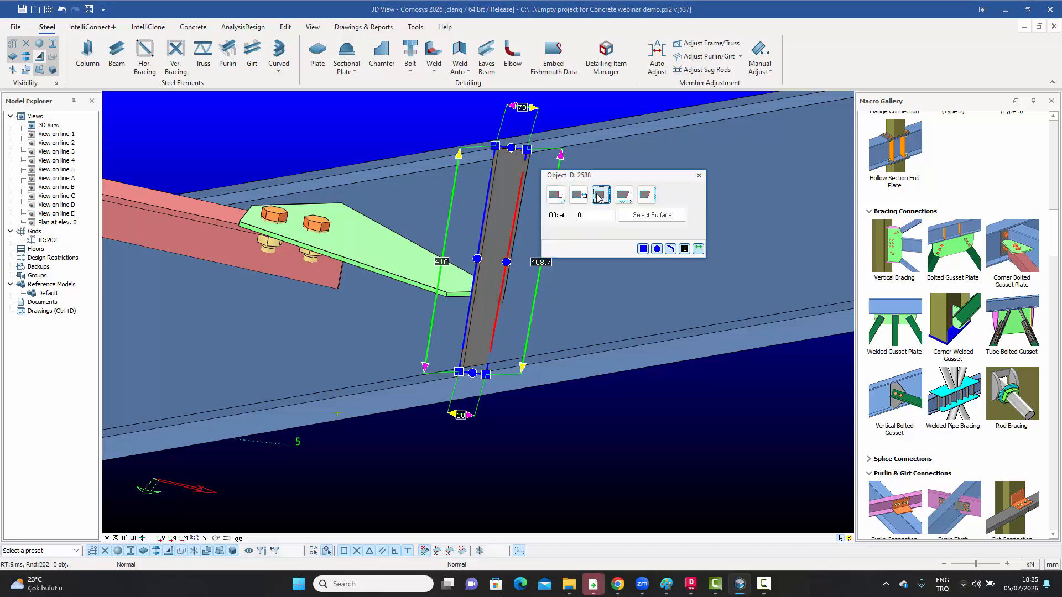
pyautogui.click(652, 215)
pyautogui.click(585, 300)
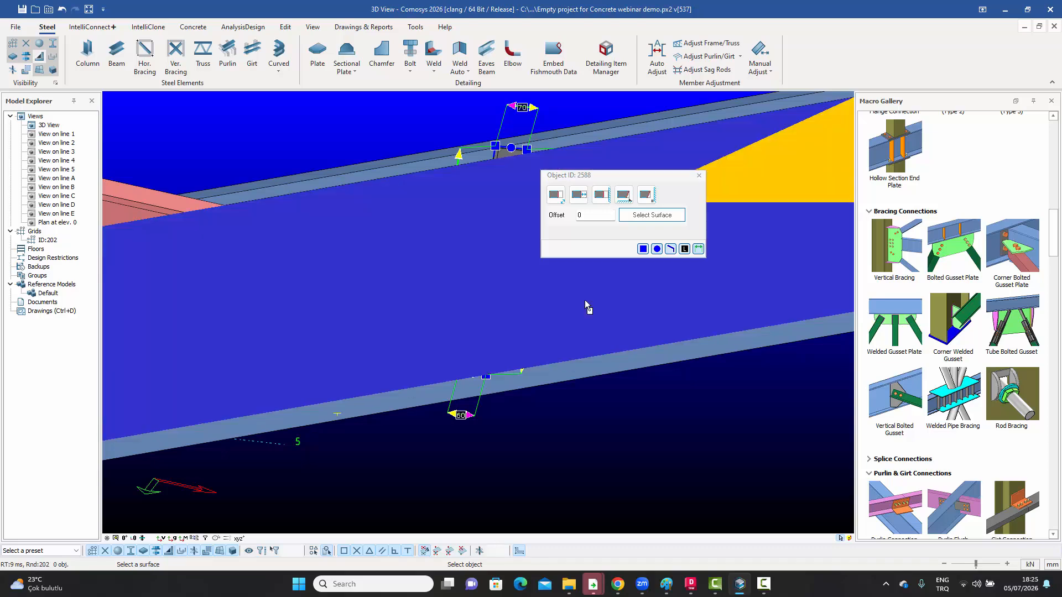
pyautogui.click(699, 176)
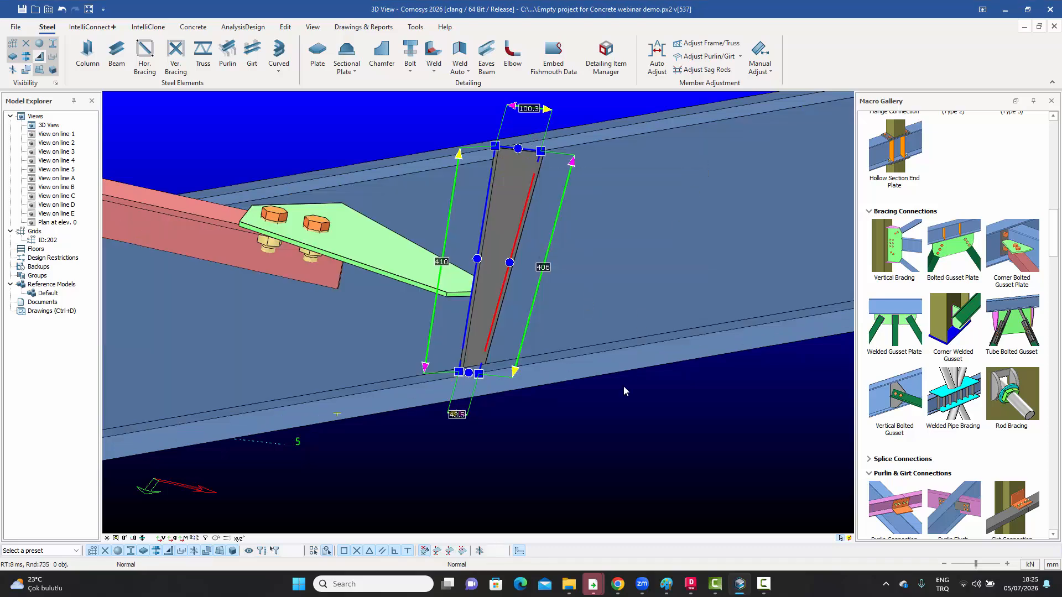
# Step: Set the end plate's bottom edge length to 70 mm by moving its outer corner away from the web
pyautogui.moveTo(589, 403); pyautogui.dragTo(619, 426, button='middle')
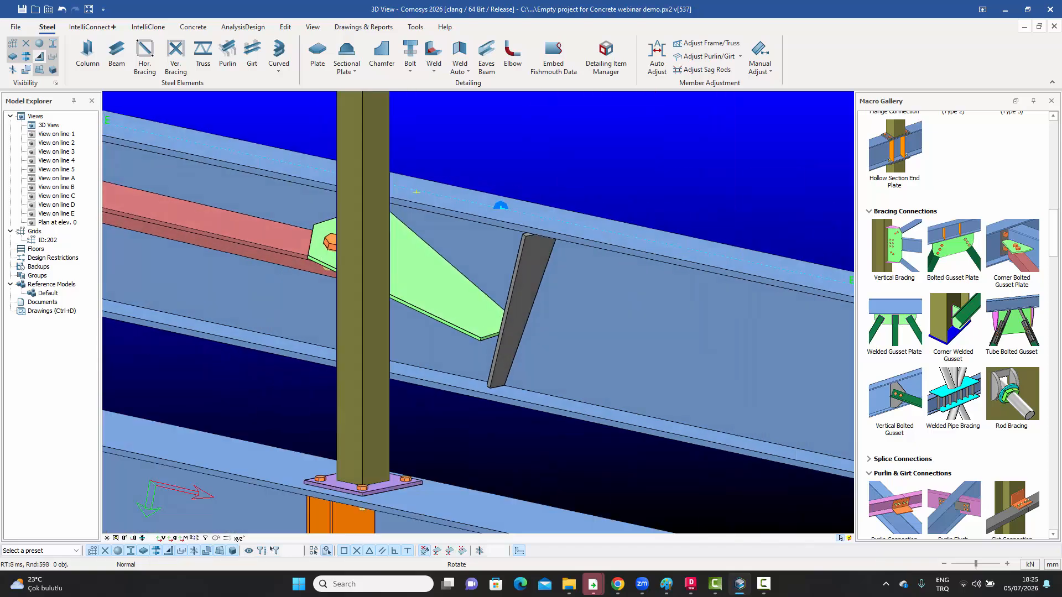
pyautogui.scroll(5, 554, 404)
pyautogui.click(494, 353)
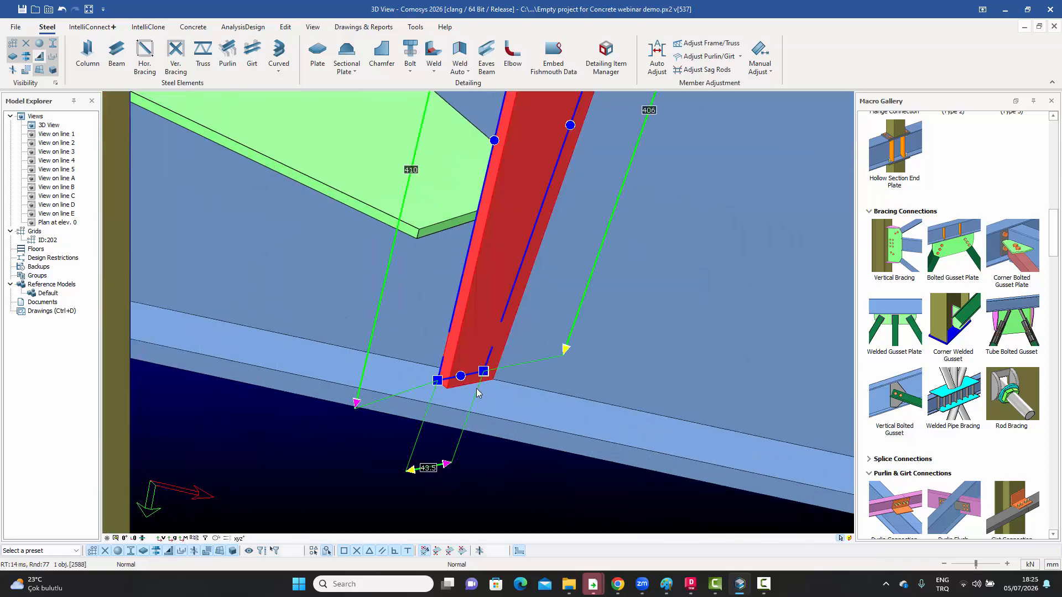
pyautogui.click(427, 468)
pyautogui.moveTo(527, 456); pyautogui.dragTo(439, 458)
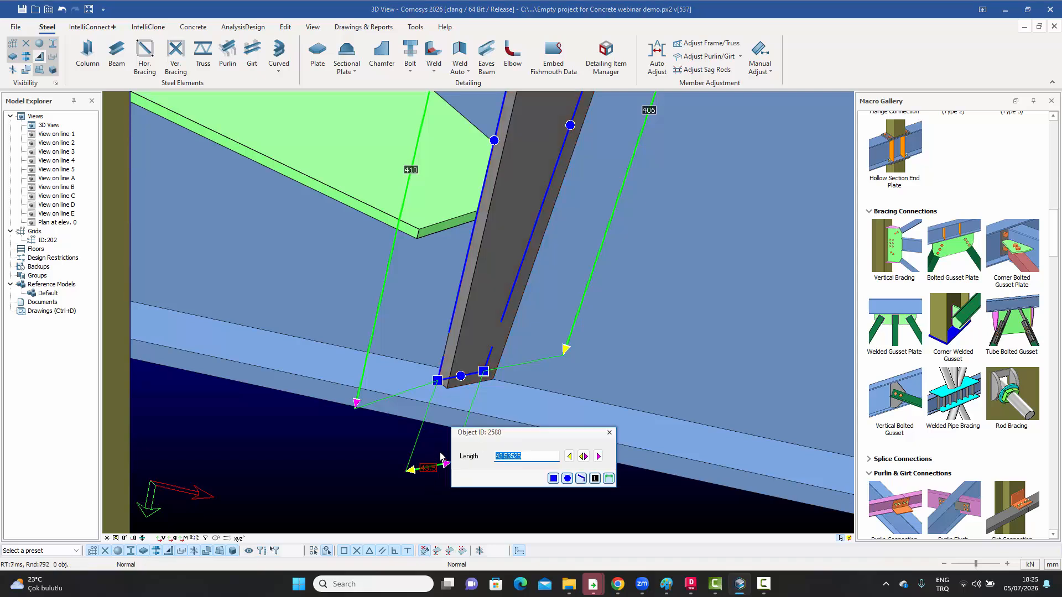
pyautogui.write('70')
pyautogui.click(568, 456)
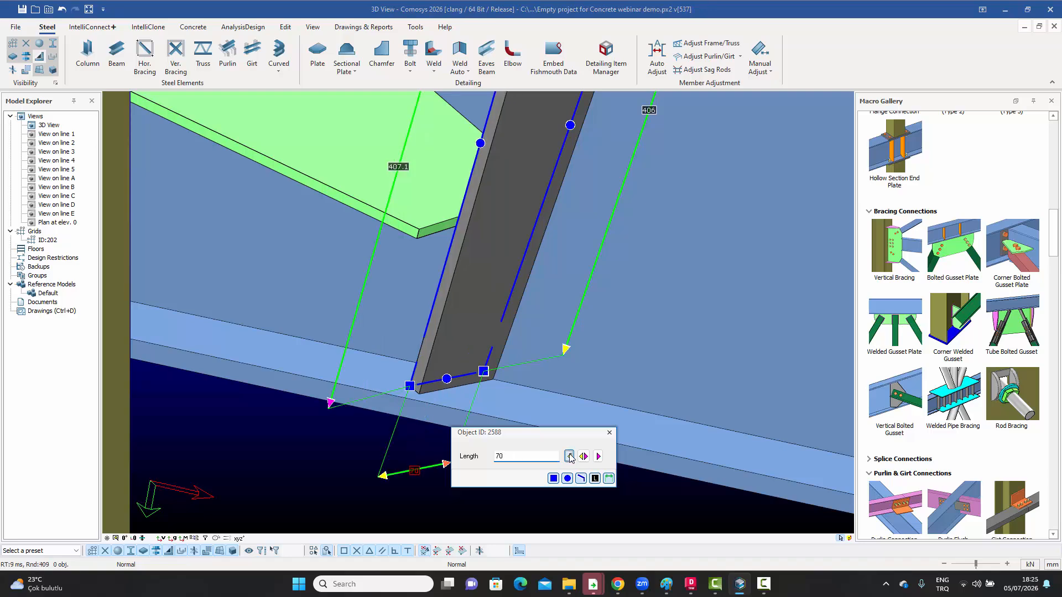
pyautogui.click(610, 432)
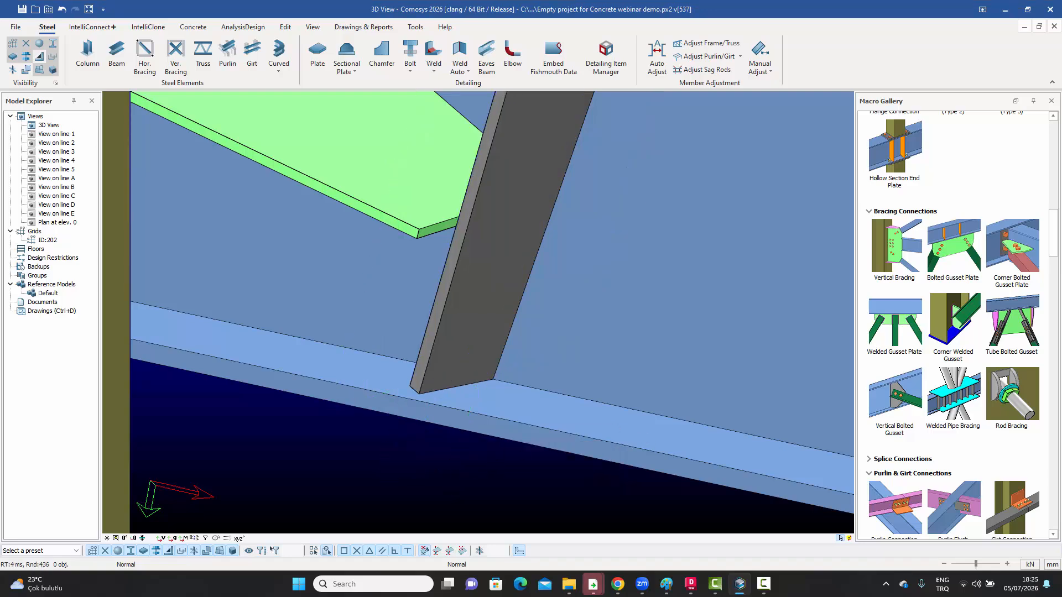
# Step: Examine the gusset plate's edge dimensions beside the end plate and open the length value of its long upper edge
pyautogui.scroll(-3, 481, 452)
pyautogui.keyDown('shift'); pyautogui.moveTo(480, 452); pyautogui.dragTo(569, 426, button='middle'); pyautogui.keyUp('shift')
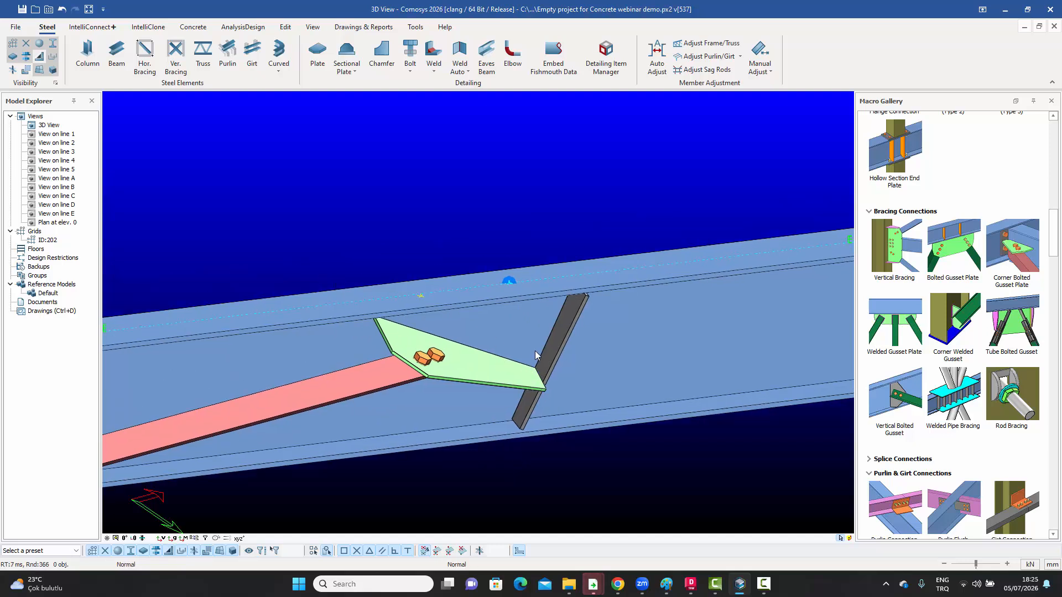
pyautogui.click(494, 375)
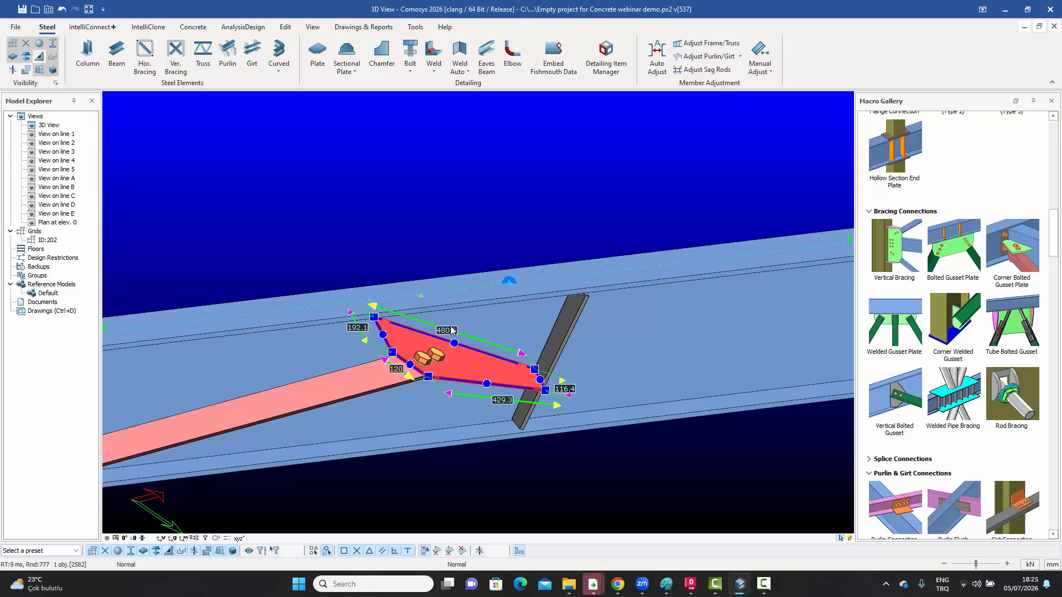
pyautogui.scroll(3, 475, 367)
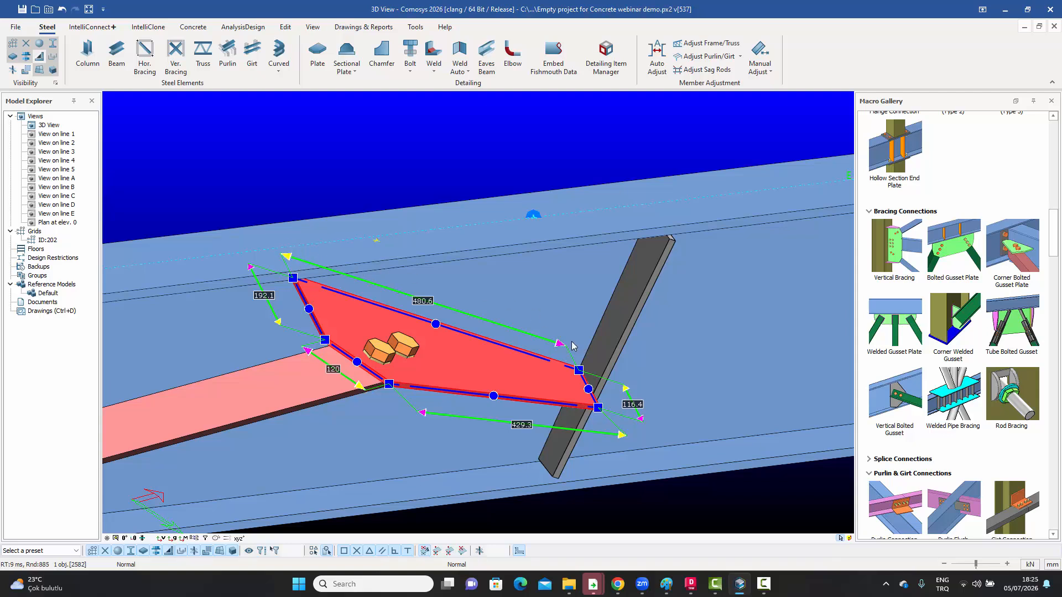
pyautogui.click(425, 303)
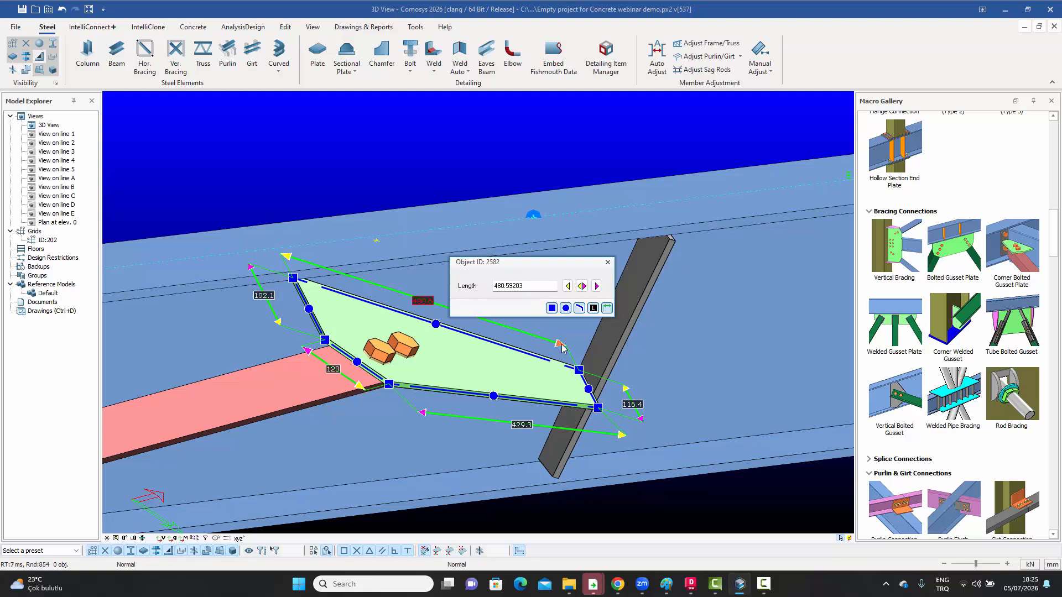
pyautogui.click(608, 264)
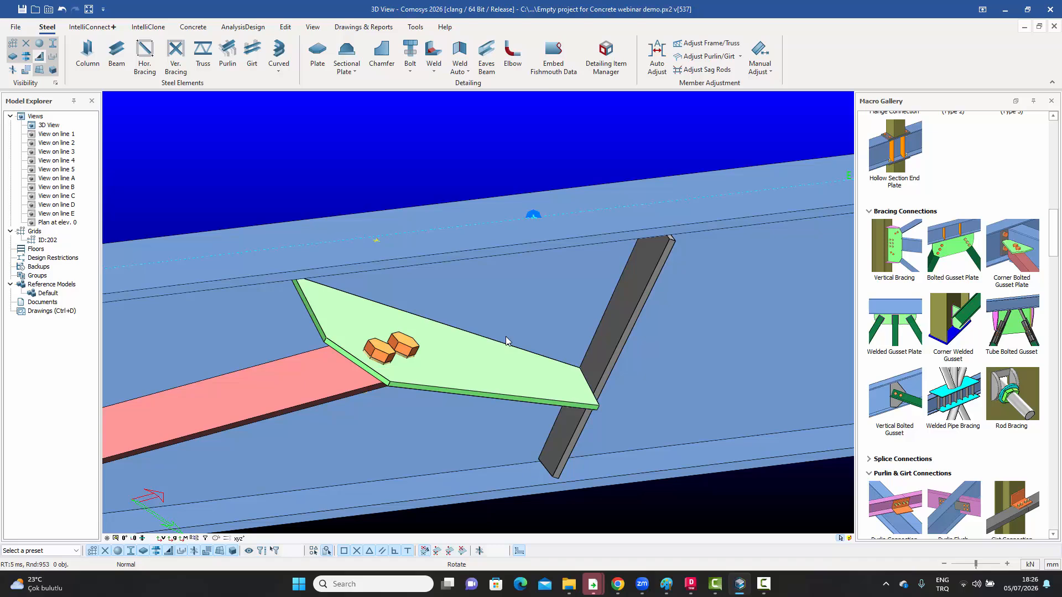
pyautogui.moveTo(506, 338)
pyautogui.mouseDown(button='middle')
pyautogui.moveTo(503, 309)
pyautogui.moveTo(509, 335)
pyautogui.mouseUp(button='middle')
pyautogui.scroll(-2, 506, 332)
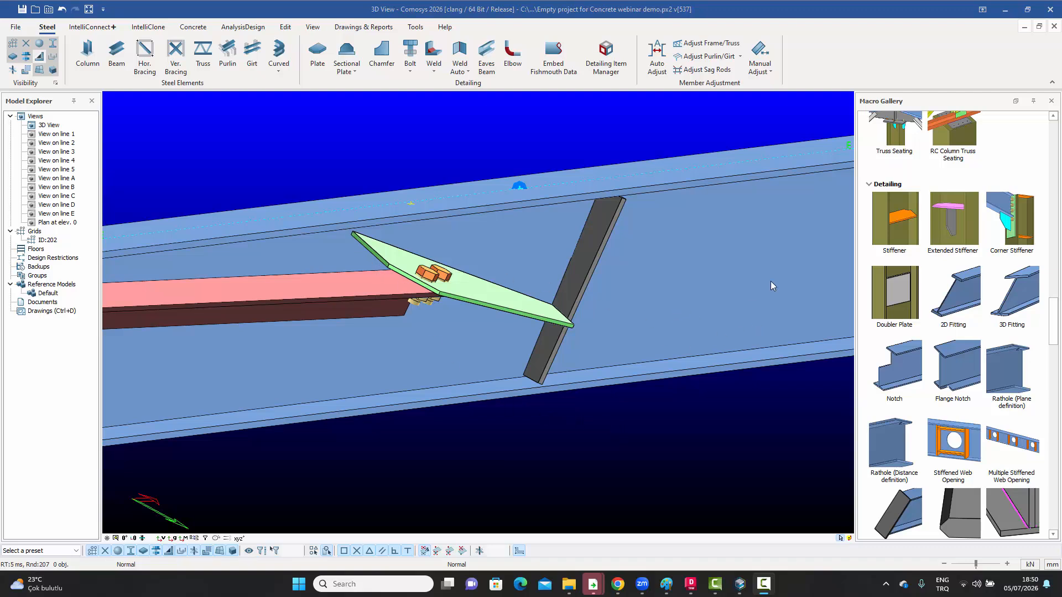
# Step: Create a plate on the surface of the gusset plate's short edge at the brace end
pyautogui.click(347, 68)
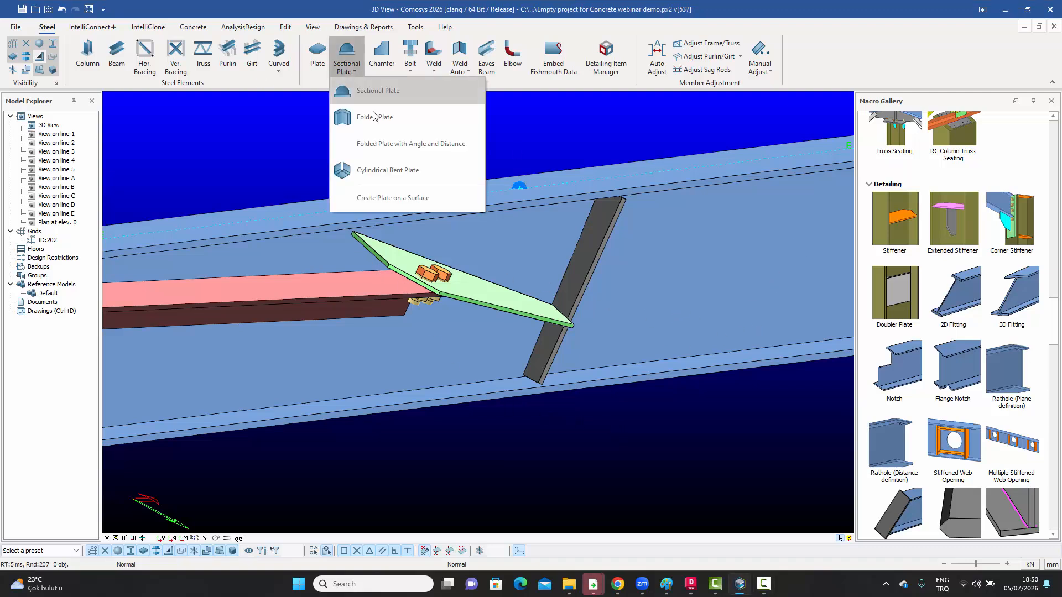
pyautogui.click(374, 197)
pyautogui.scroll(4, 365, 245)
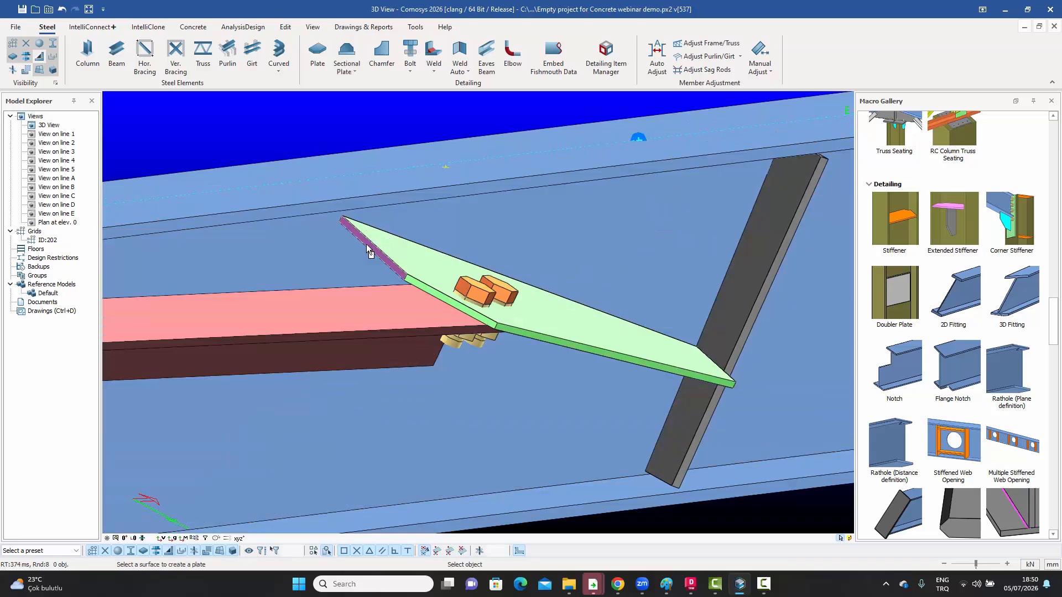
pyautogui.click(366, 244)
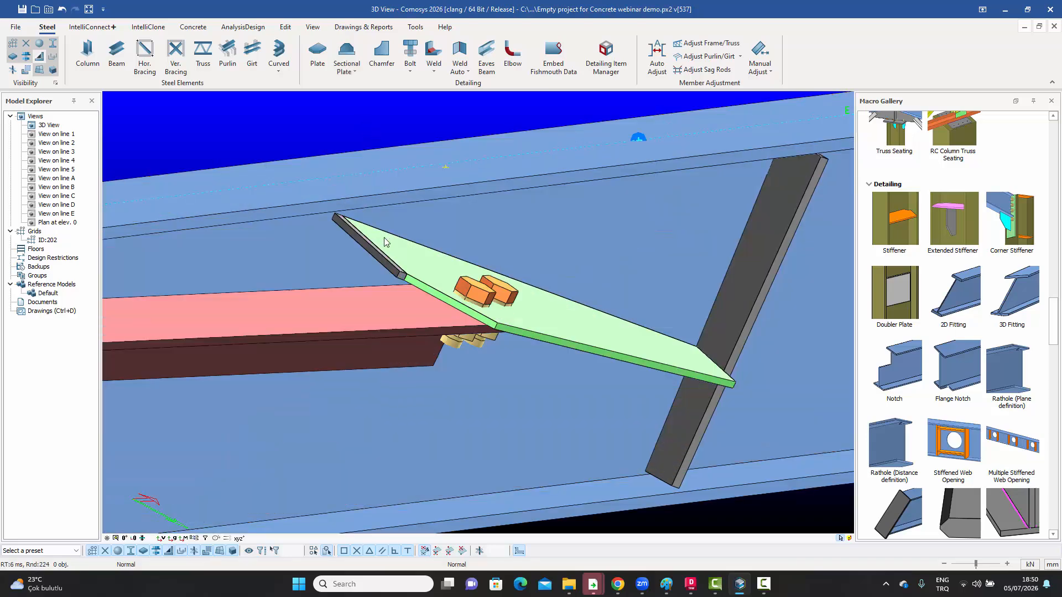
# Step: Align the new plate's two short edges to the inner surfaces of the beam's lower and upper flanges with zero offset
pyautogui.scroll(2, 360, 247)
pyautogui.click(360, 247)
pyautogui.scroll(-3, 365, 254)
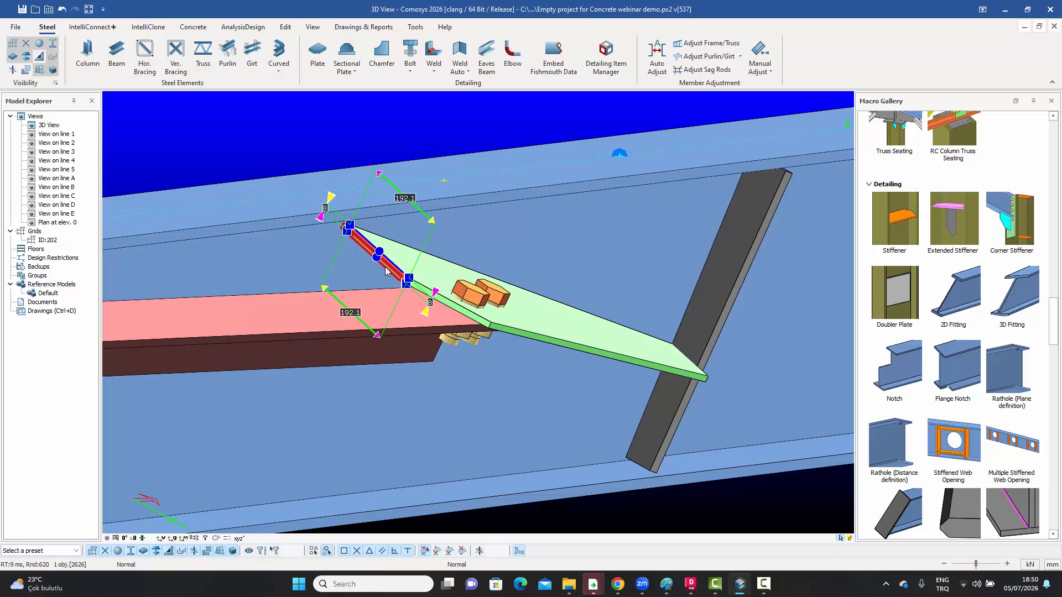
pyautogui.doubleClick(386, 271)
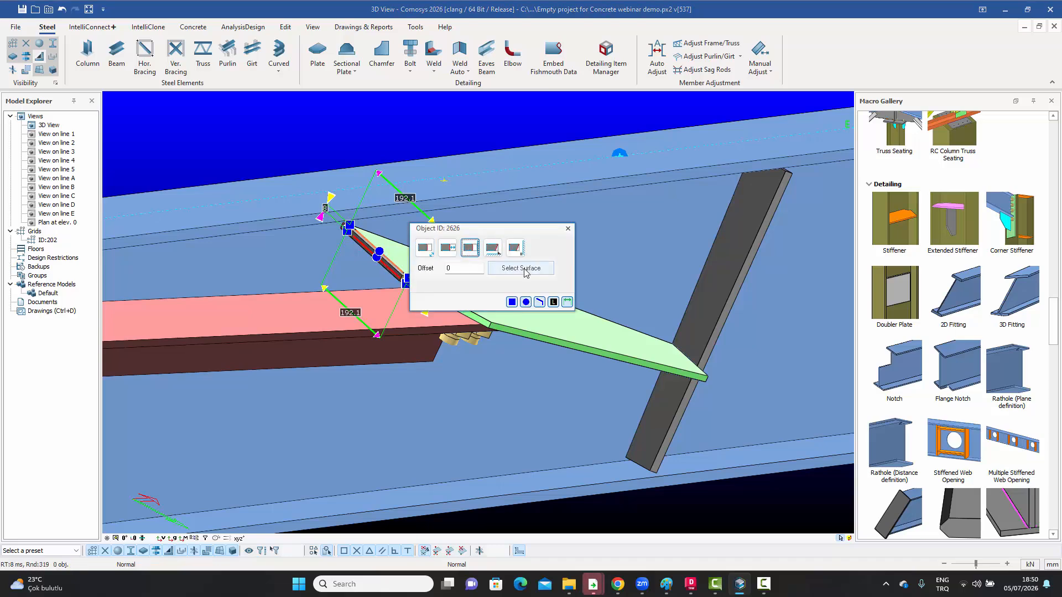
pyautogui.click(524, 269)
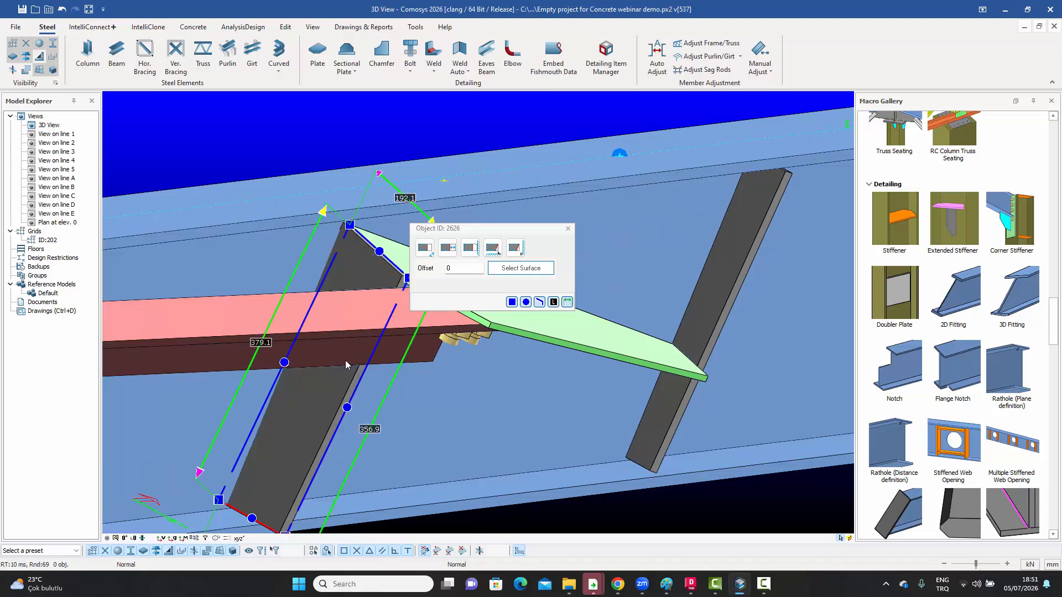
pyautogui.moveTo(345, 360); pyautogui.dragTo(362, 344, button='middle')
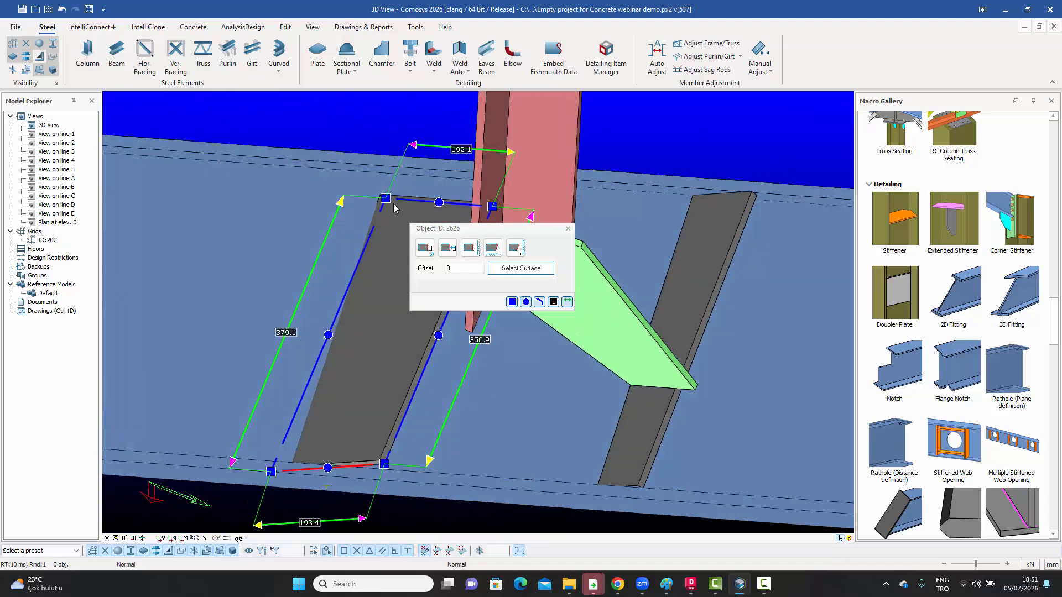
pyautogui.click(488, 253)
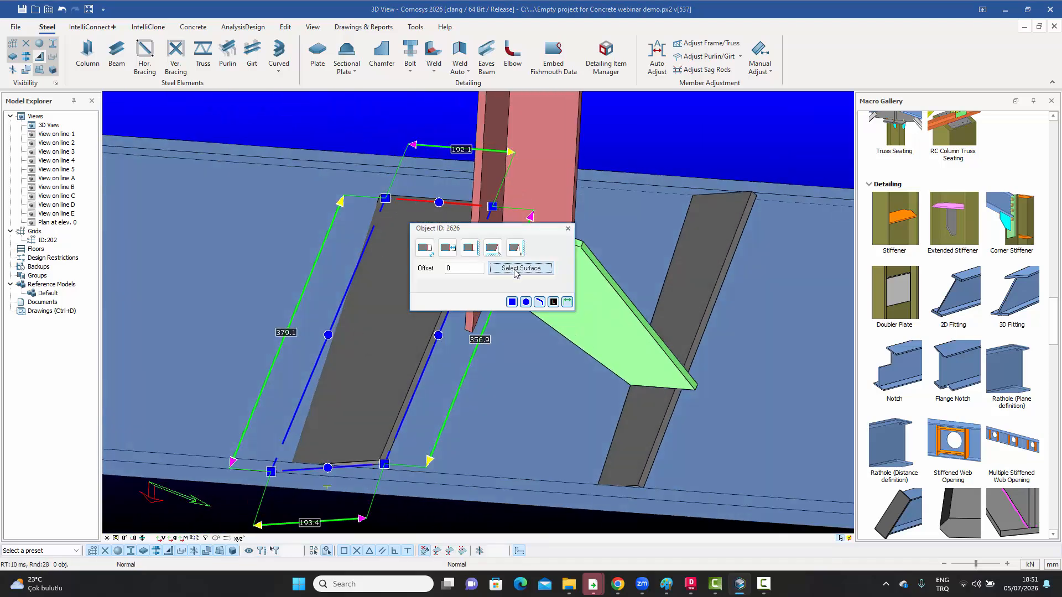
pyautogui.click(426, 172)
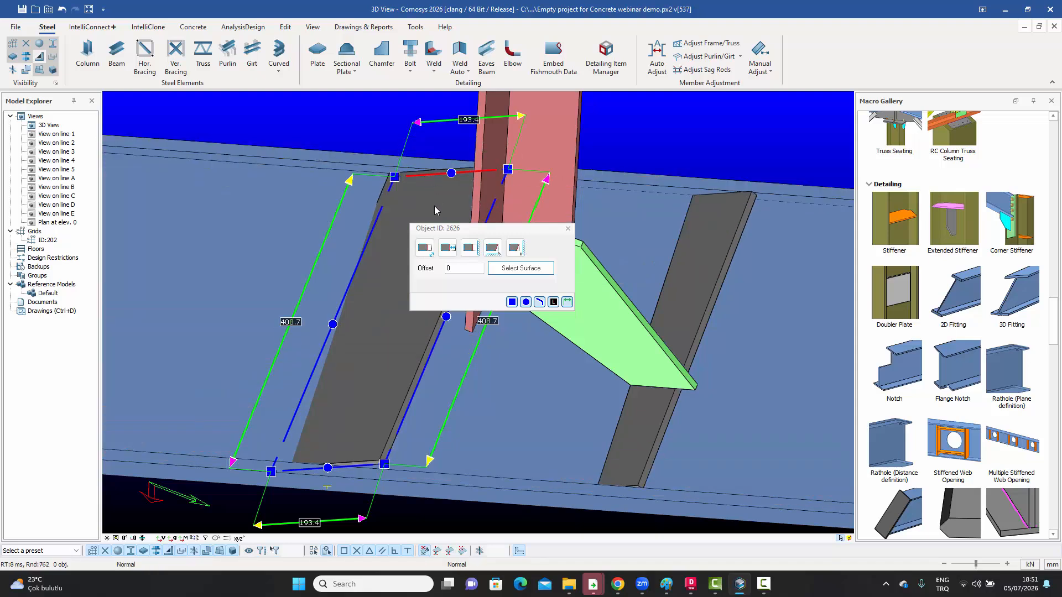
# Step: Align the new plate's long web-side edge to the beam's web surface with zero offset
pyautogui.click(370, 235)
pyautogui.click(505, 270)
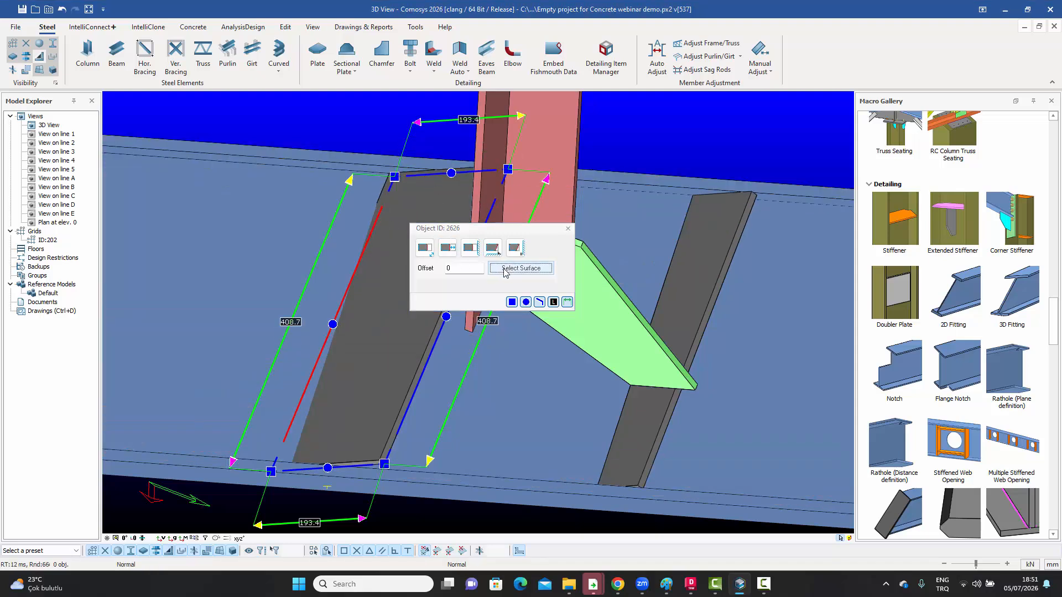
pyautogui.click(256, 250)
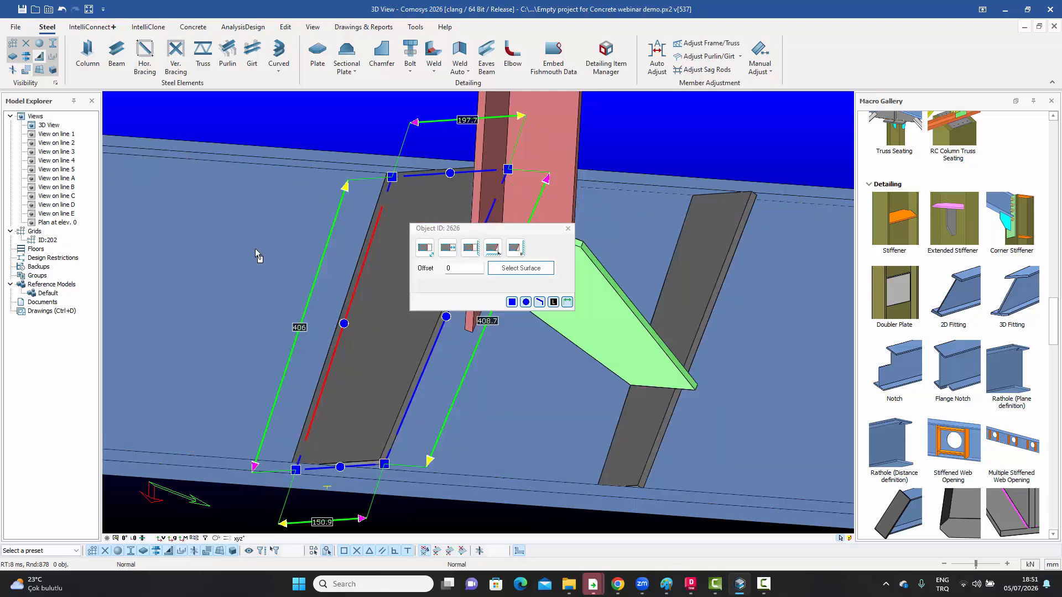
pyautogui.click(568, 229)
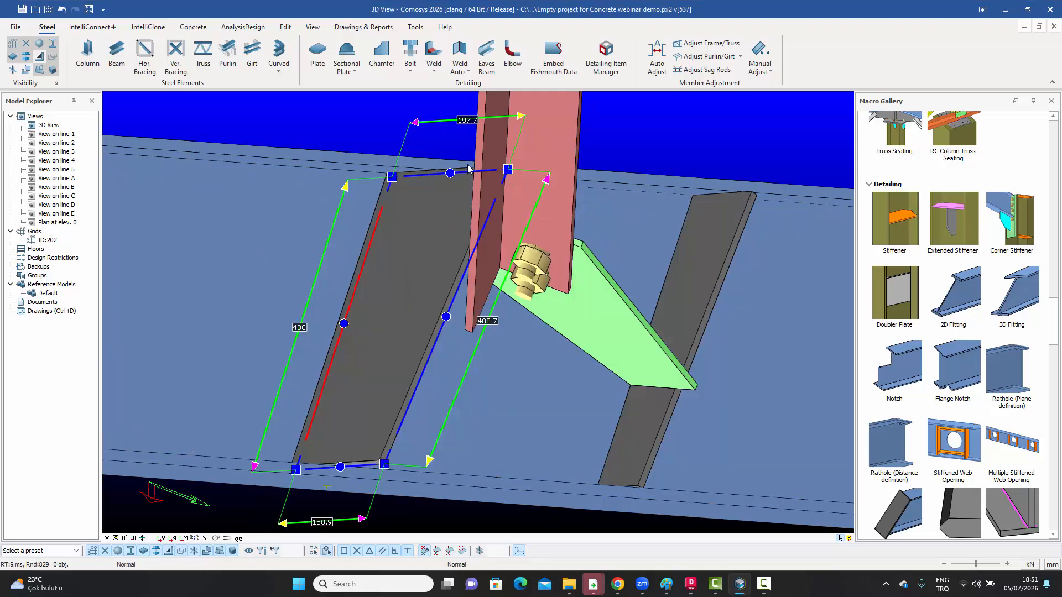
# Step: Set the new plate's top and bottom edge lengths to 80 mm, moving the outer corners and keeping the web-side corners fixed
pyautogui.click(468, 121)
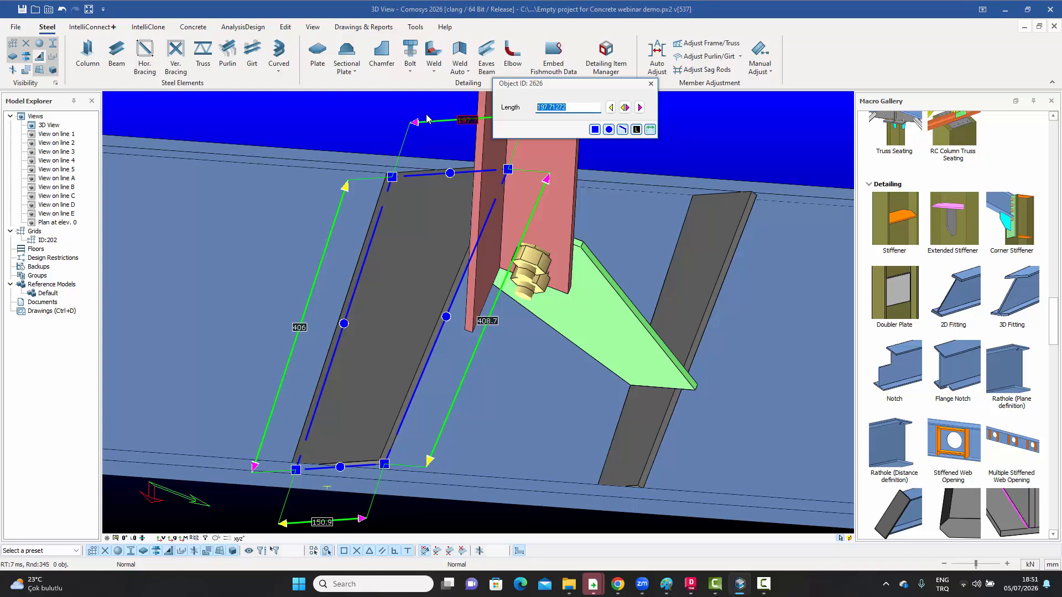
pyautogui.write('80')
pyautogui.click(611, 107)
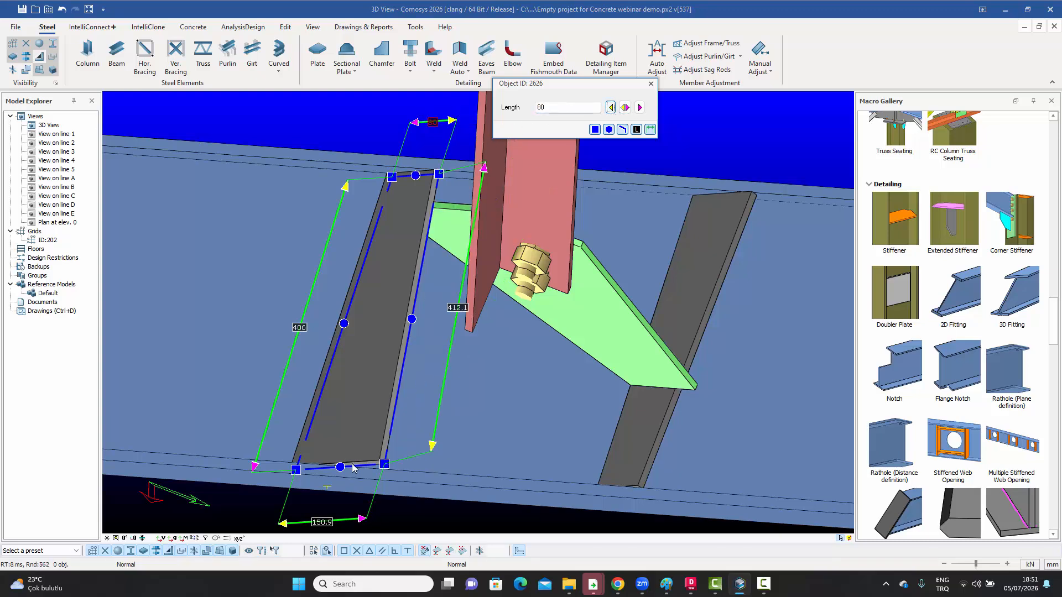
pyautogui.click(322, 523)
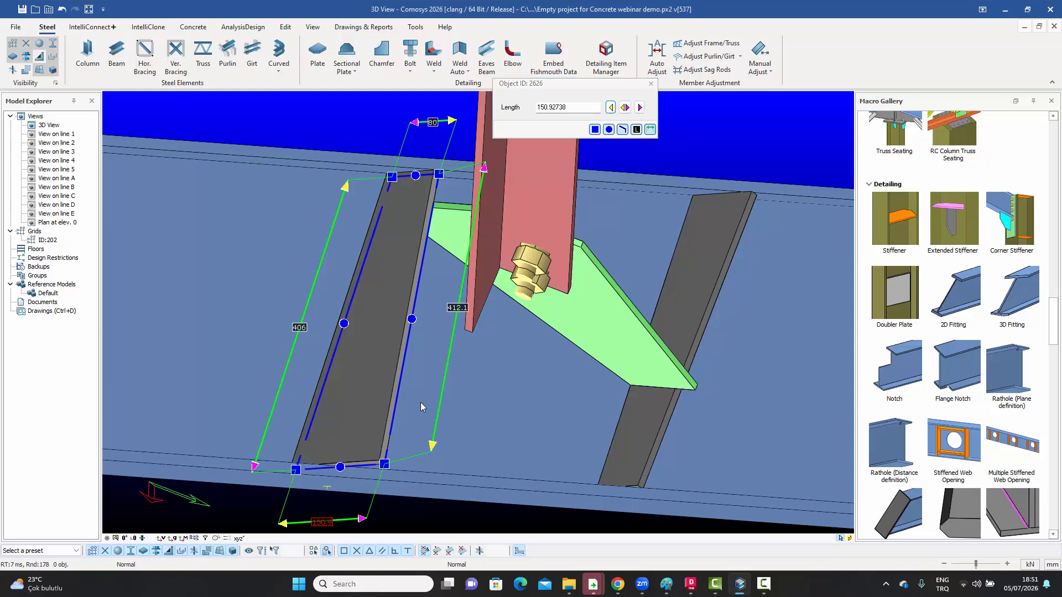
pyautogui.doubleClick(567, 108)
pyautogui.write('80')
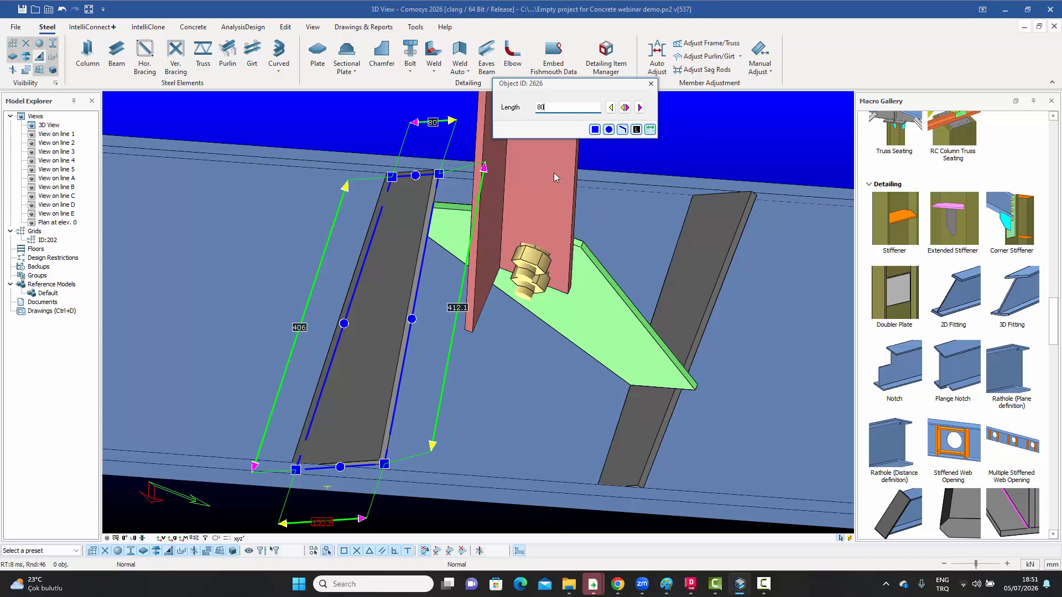
pyautogui.click(640, 107)
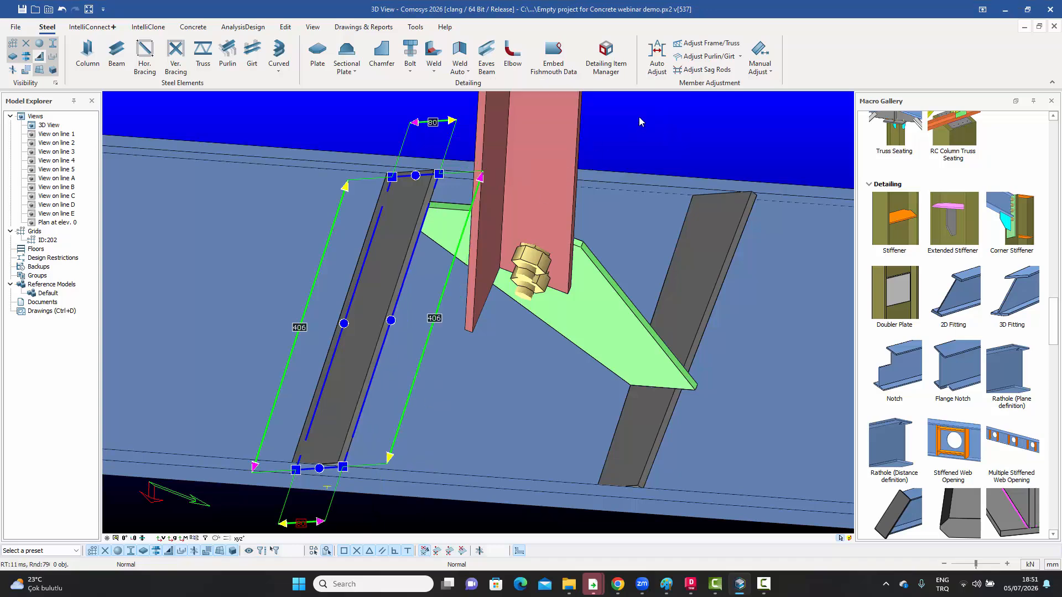
pyautogui.moveTo(611, 175); pyautogui.dragTo(597, 191, button='middle')
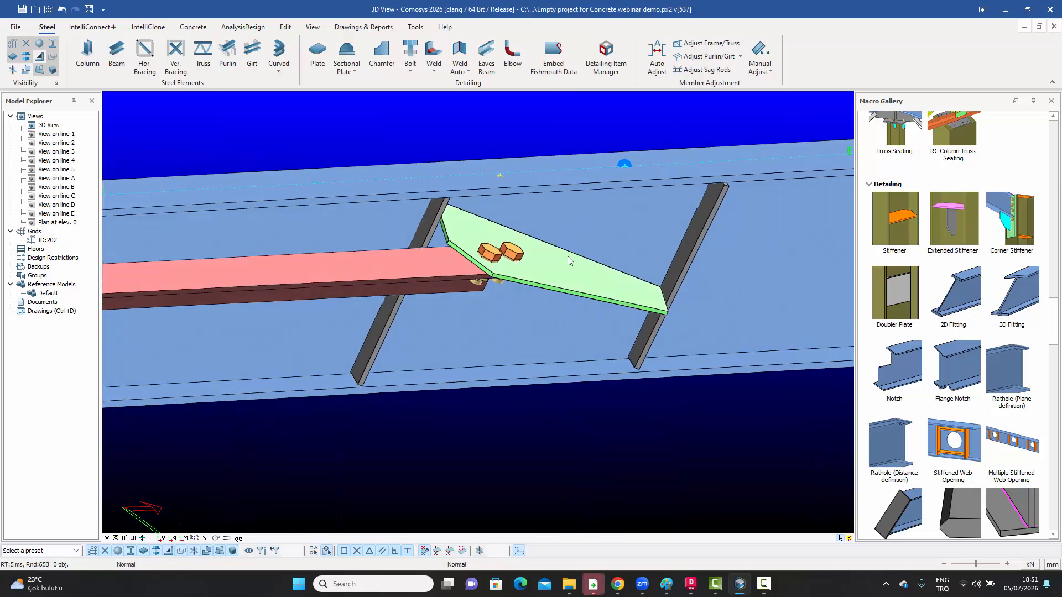
# Step: Add a Corner Stiffener between the gusset plate and the beam's upper flange, midway between the two end plates
pyautogui.click(1012, 219)
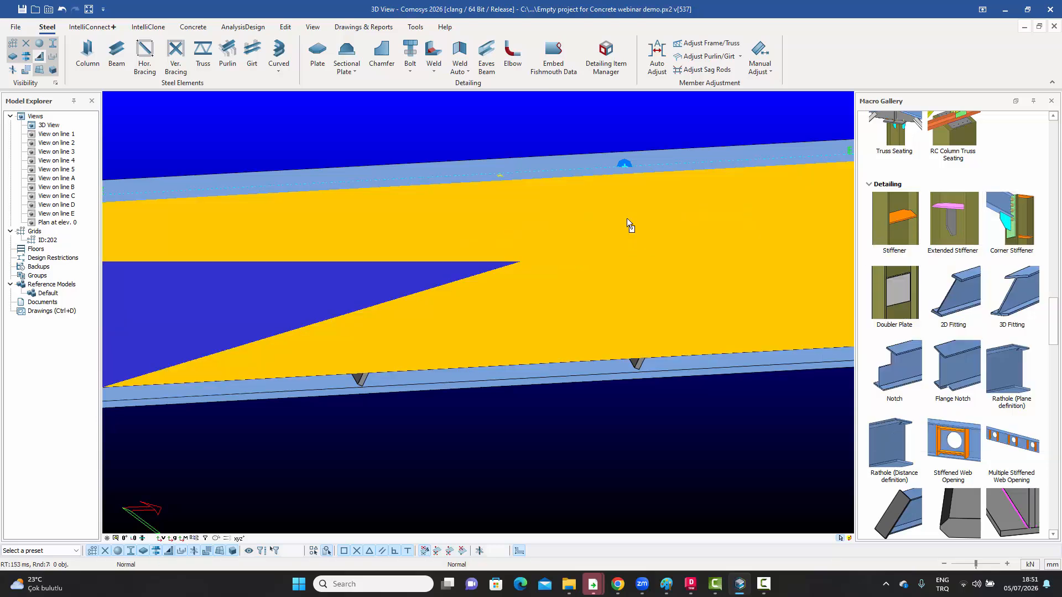
pyautogui.click(559, 262)
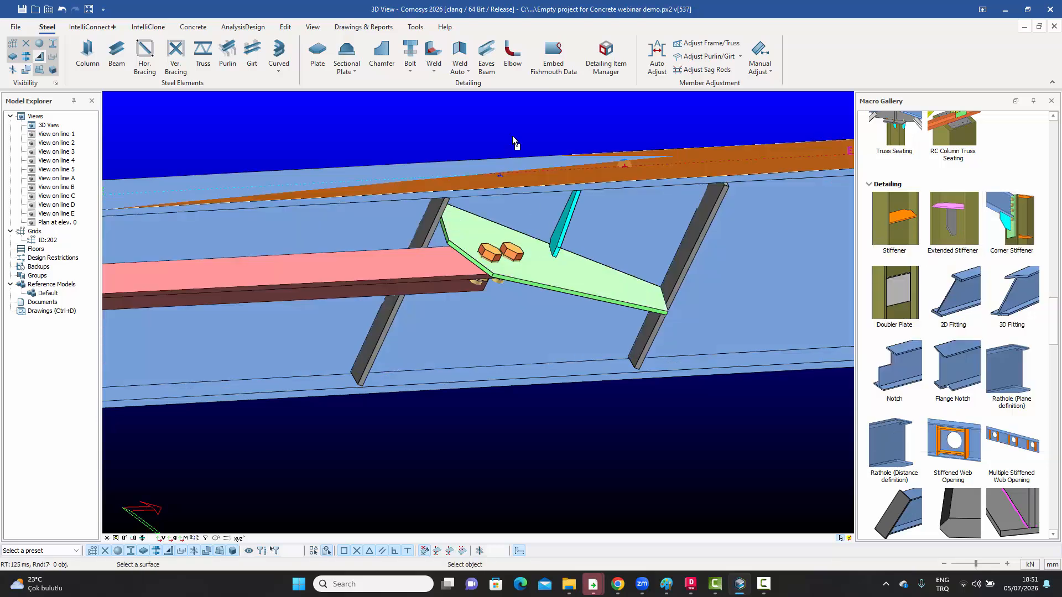
pyautogui.moveTo(563, 244)
pyautogui.mouseDown(button='middle')
pyautogui.moveTo(547, 221)
pyautogui.moveTo(572, 238)
pyautogui.mouseUp(button='middle')
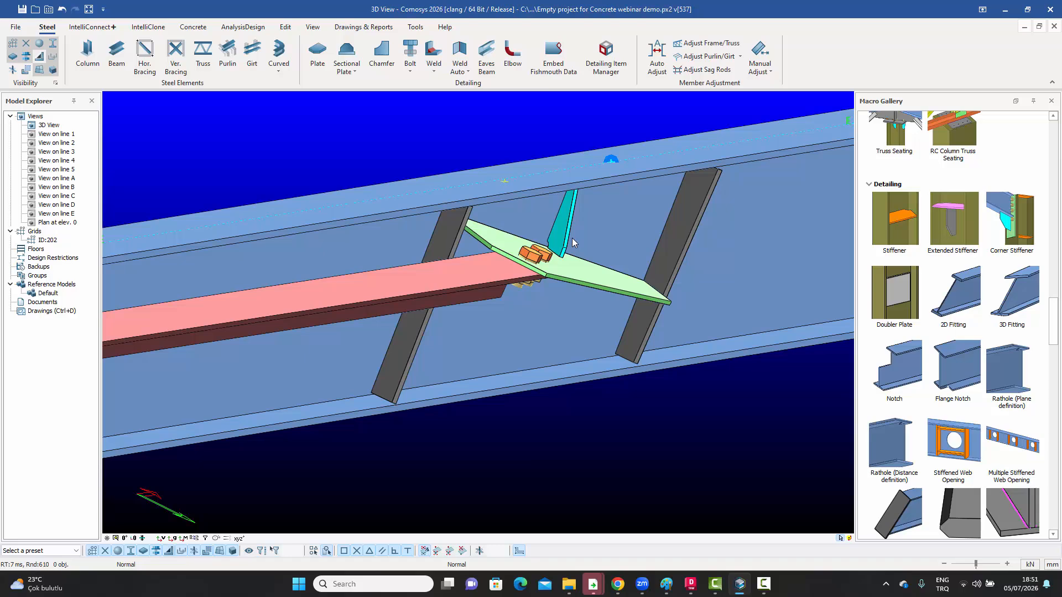
pyautogui.moveTo(572, 238); pyautogui.dragTo(538, 266, button='middle')
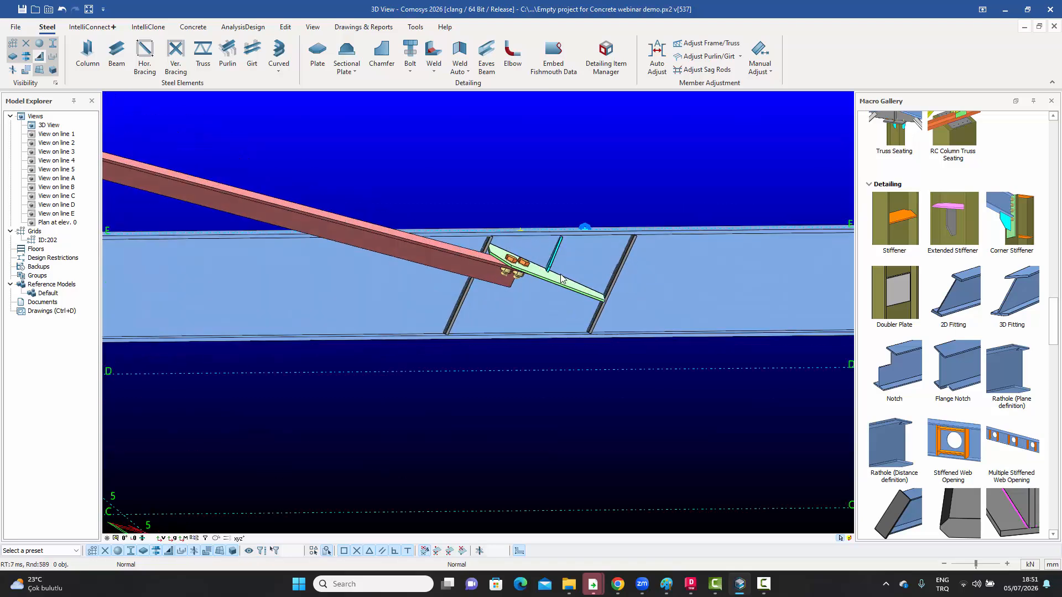
pyautogui.moveTo(560, 278)
pyautogui.mouseDown(button='middle')
pyautogui.moveTo(527, 272)
pyautogui.moveTo(545, 266)
pyautogui.mouseUp(button='middle')
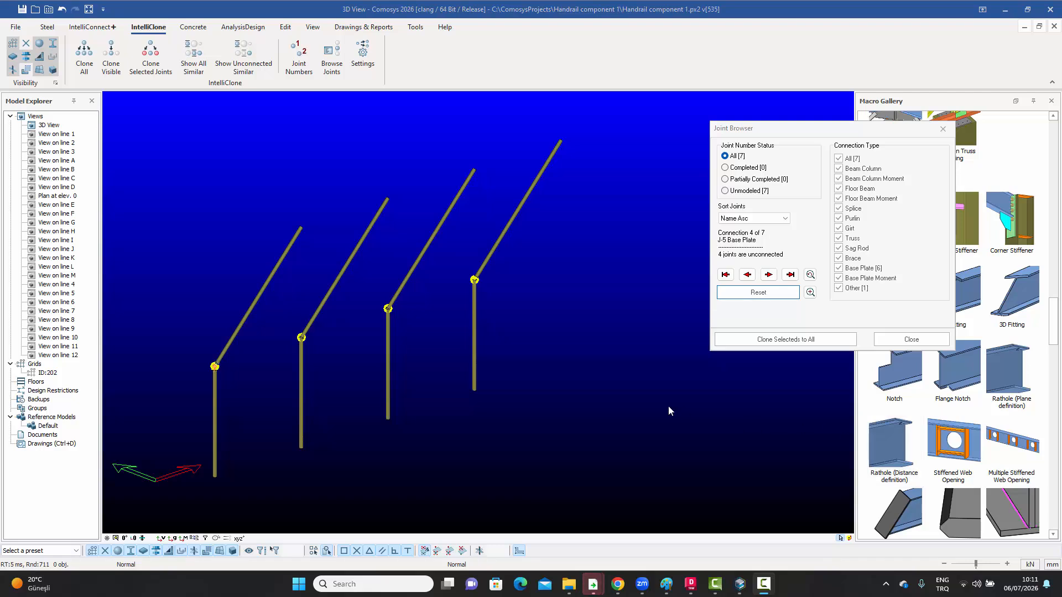
# Step: Examine the swivel connector on the first handrail post and the tubes it joins in the Handrail component 1 model
pyautogui.moveTo(609, 393); pyautogui.dragTo(633, 382, button='middle')
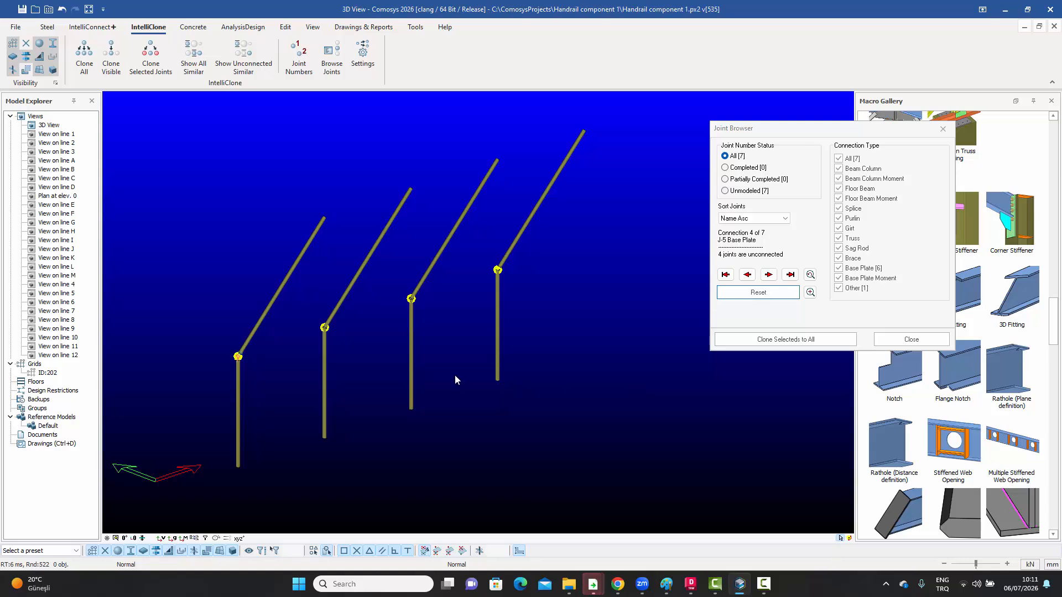
pyautogui.moveTo(450, 373); pyautogui.dragTo(472, 366, button='middle')
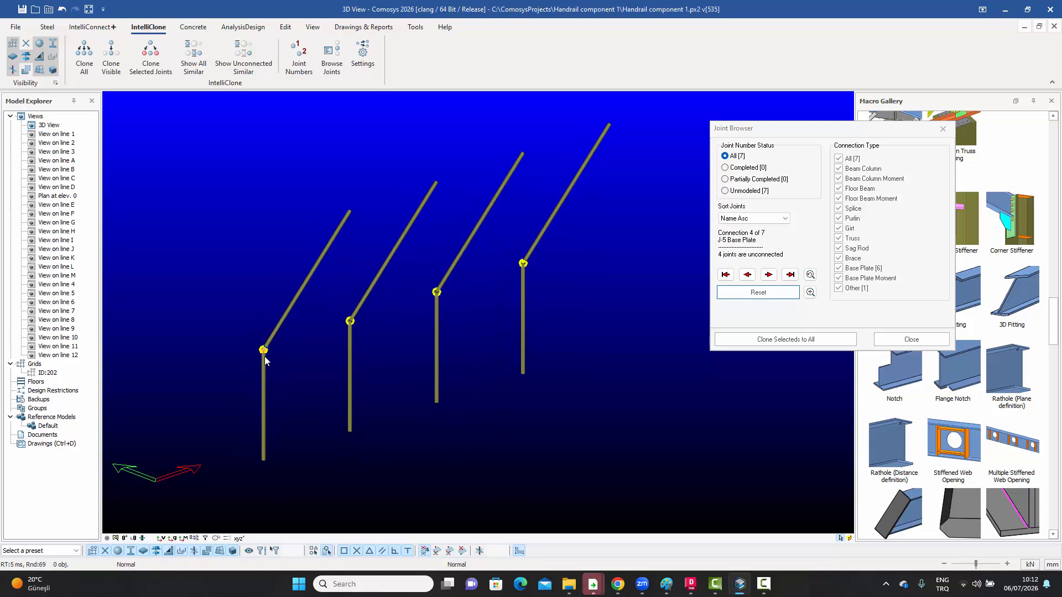
pyautogui.scroll(8, 263, 354)
pyautogui.scroll(2, 267, 336)
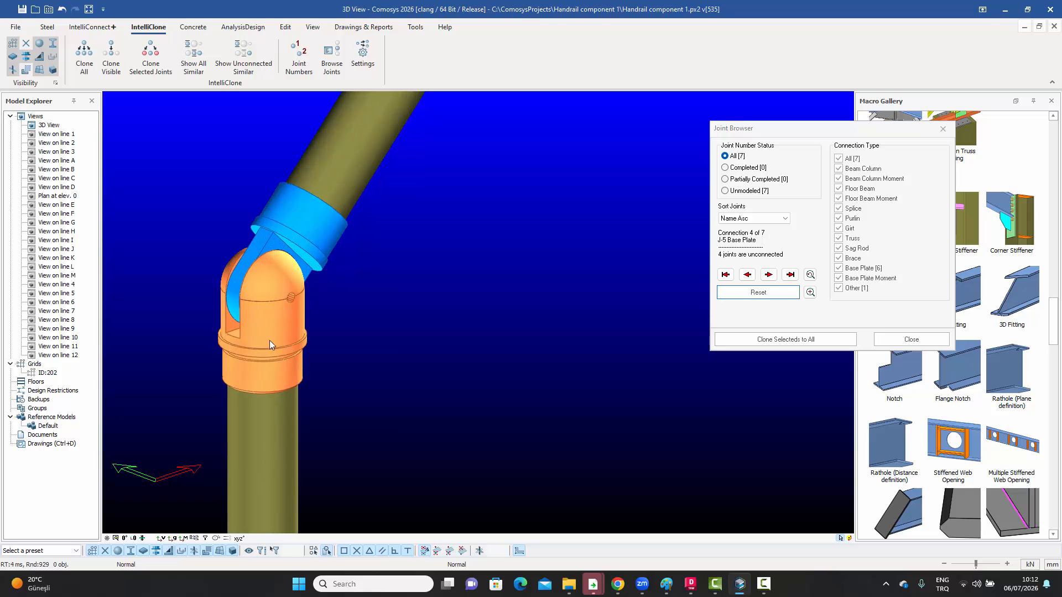
pyautogui.scroll(2, 291, 249)
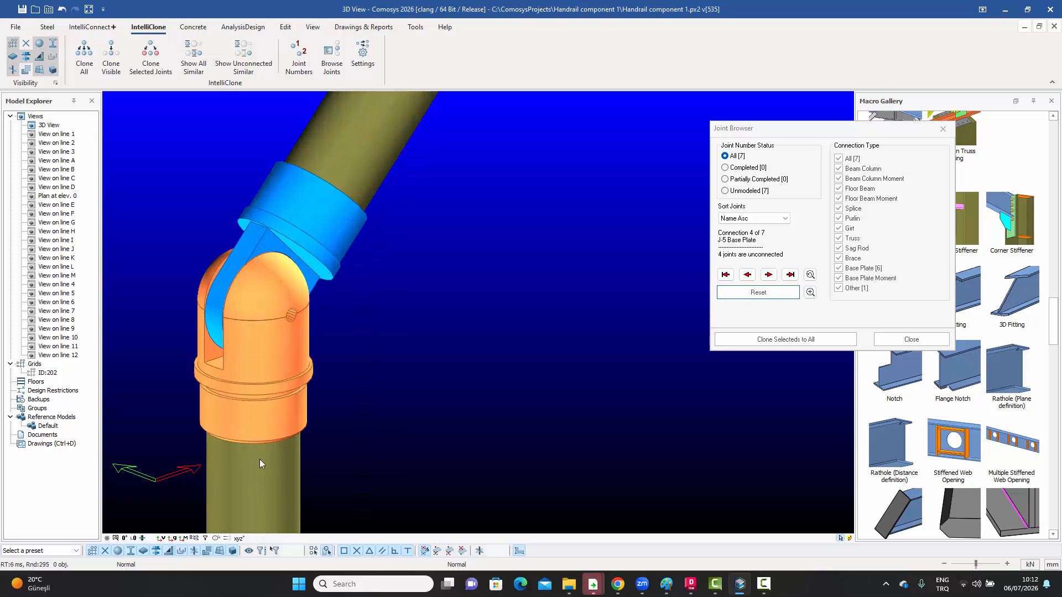
pyautogui.click(399, 134)
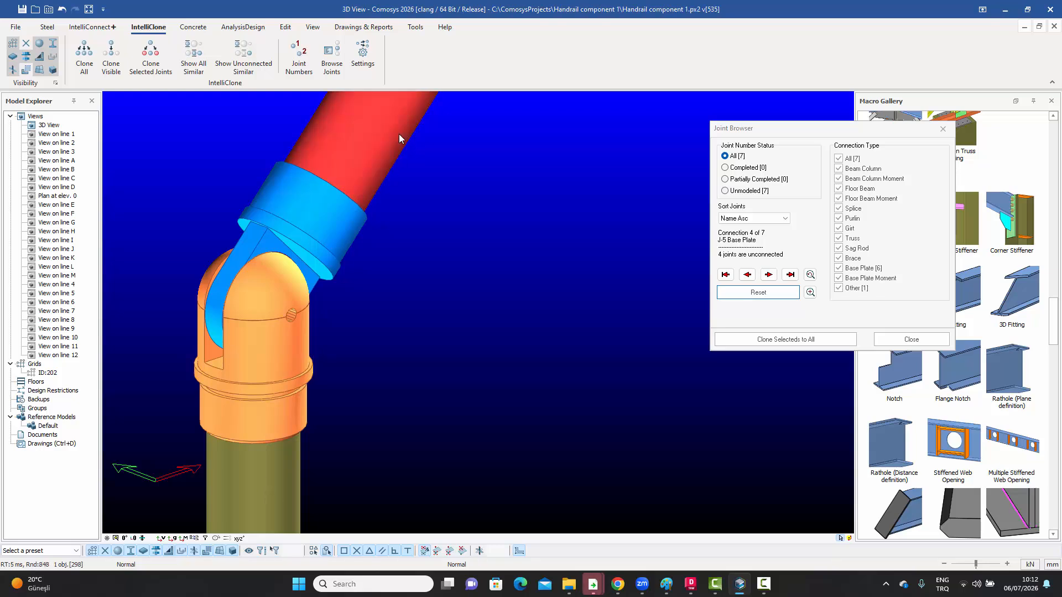
pyautogui.click(468, 198)
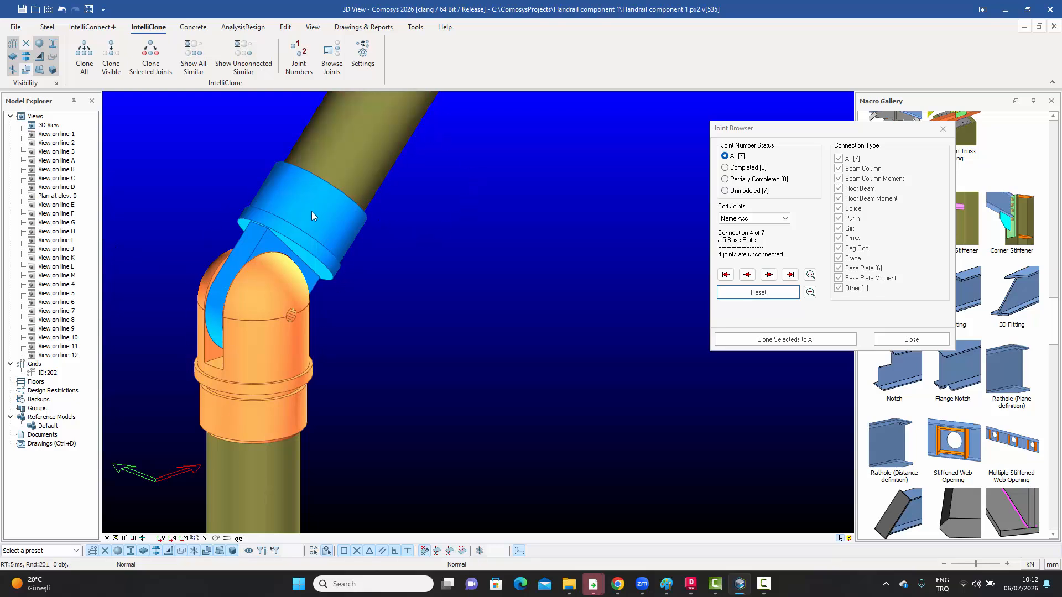
pyautogui.moveTo(321, 324); pyautogui.dragTo(344, 319, button='middle')
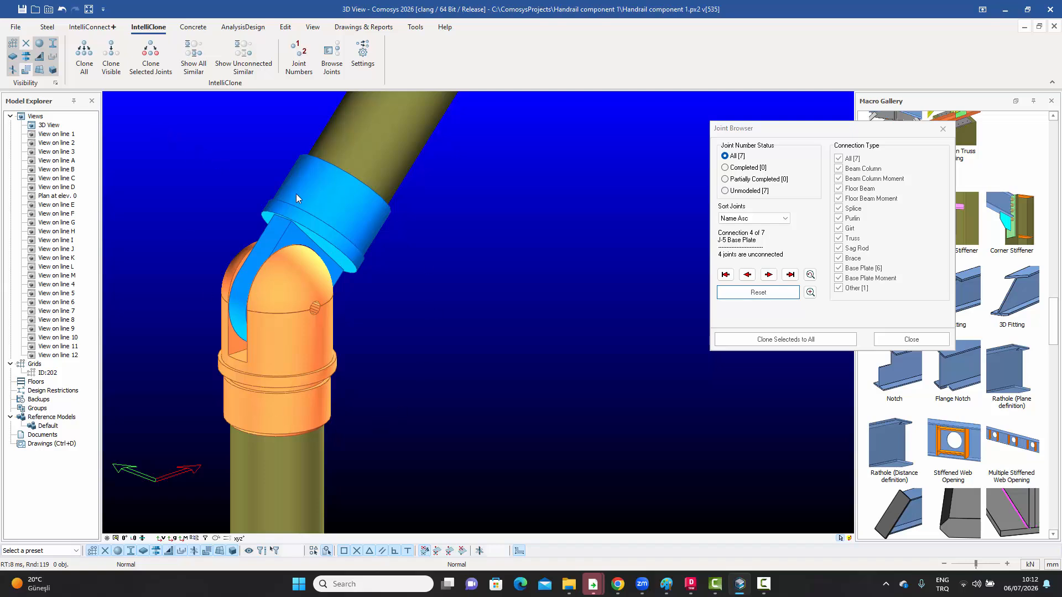
pyautogui.scroll(-10, 337, 241)
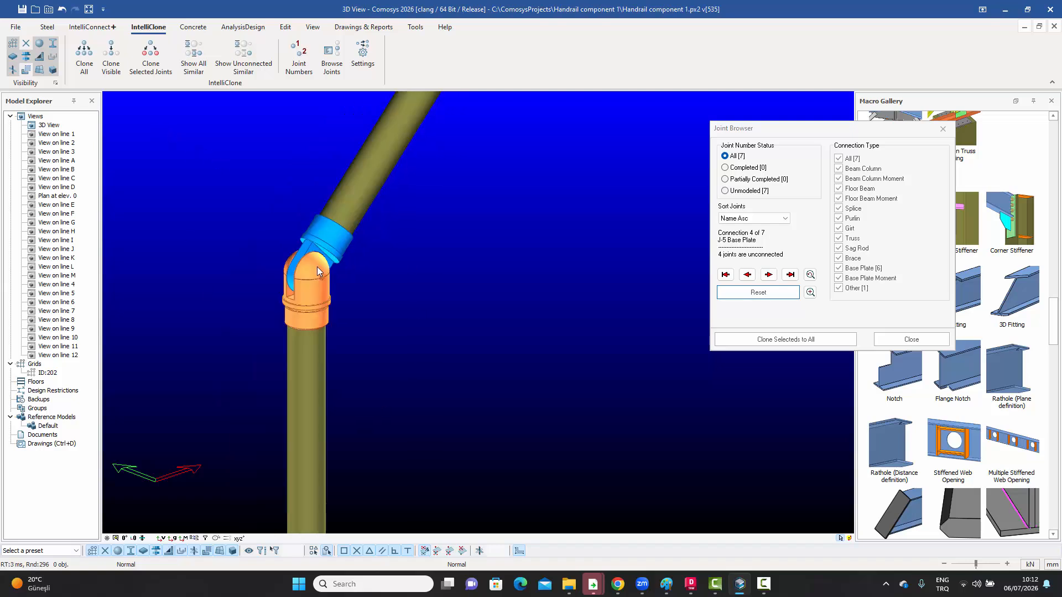
# Step: Compare the unconnected handrail joints with the modelled one, and select all connector parts of the first post's joint
pyautogui.scroll(6, 479, 218)
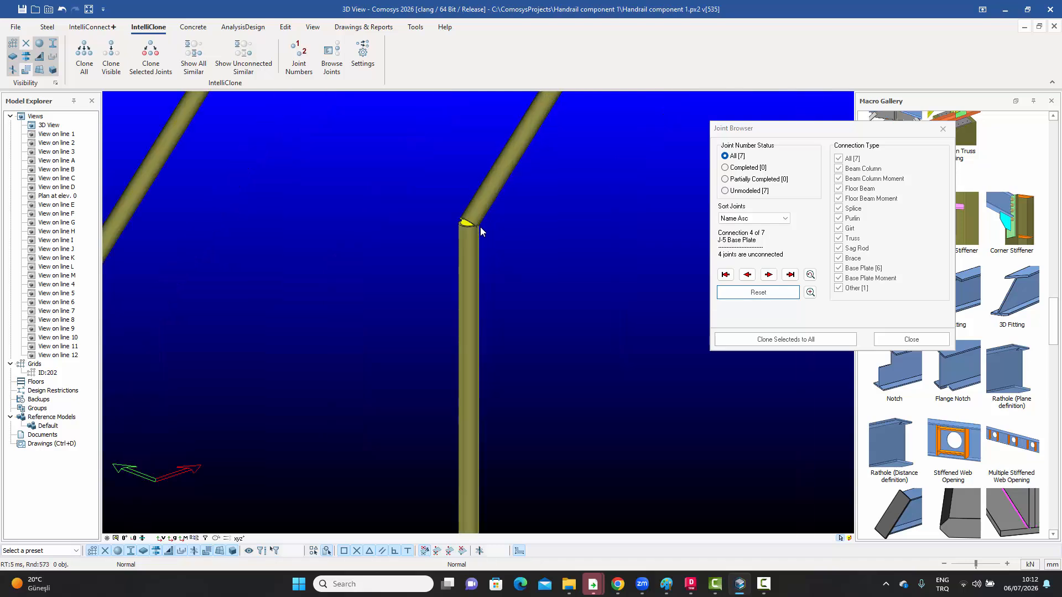
pyautogui.scroll(-5, 476, 223)
pyautogui.scroll(-3, 489, 224)
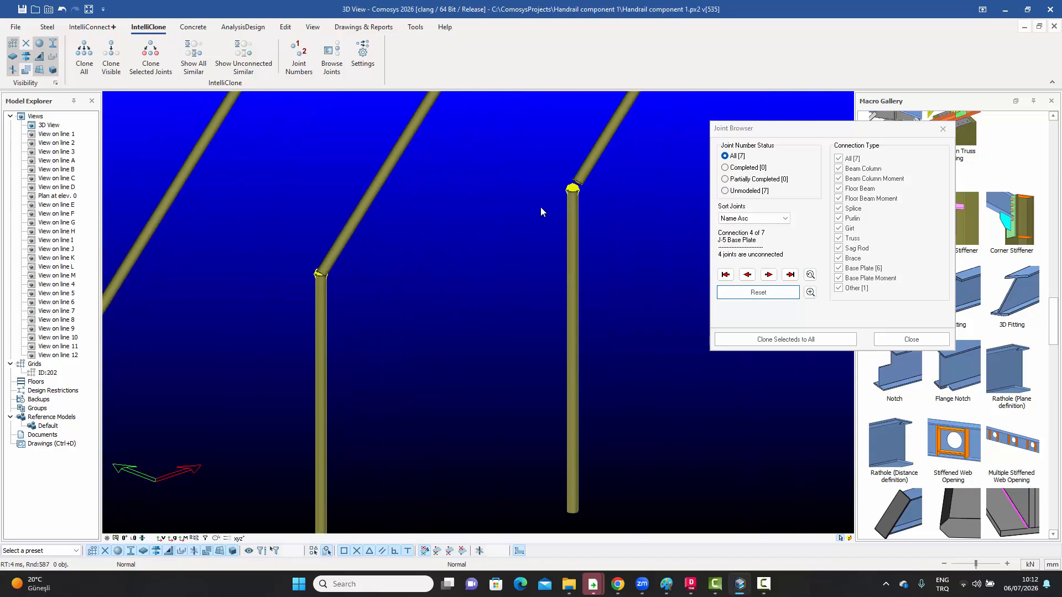
pyautogui.scroll(3, 581, 189)
pyautogui.scroll(-6, 575, 191)
pyautogui.scroll(8, 437, 243)
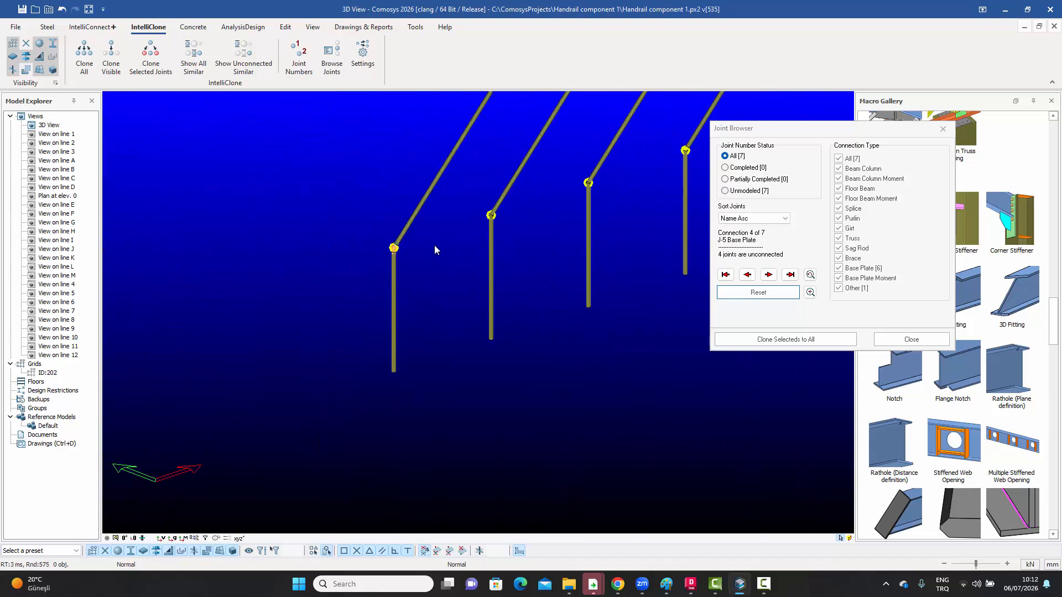
pyautogui.moveTo(385, 262); pyautogui.dragTo(479, 375)
pyautogui.moveTo(489, 365); pyautogui.dragTo(401, 363, button='middle')
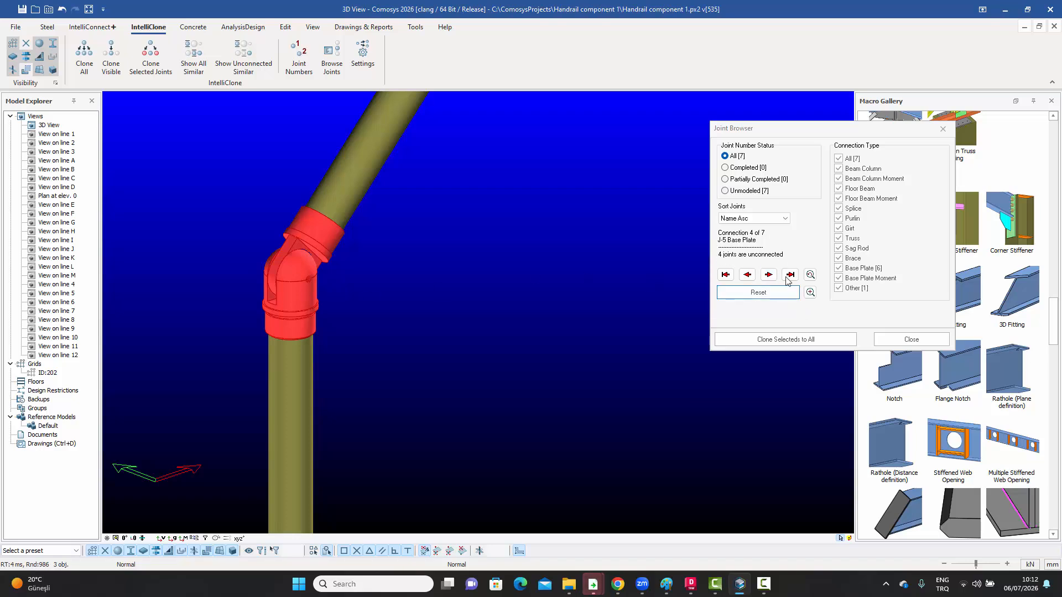
# Step: Clone the selected swivel connector of joint J-5 to all unconnected similar joints in the handrail model
pyautogui.click(794, 346)
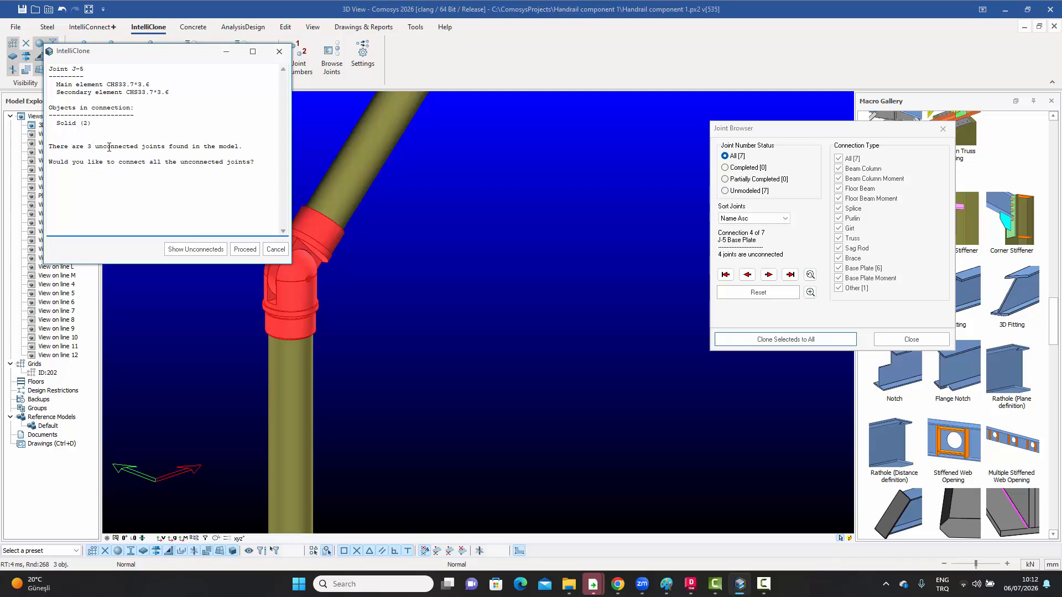
pyautogui.click(245, 250)
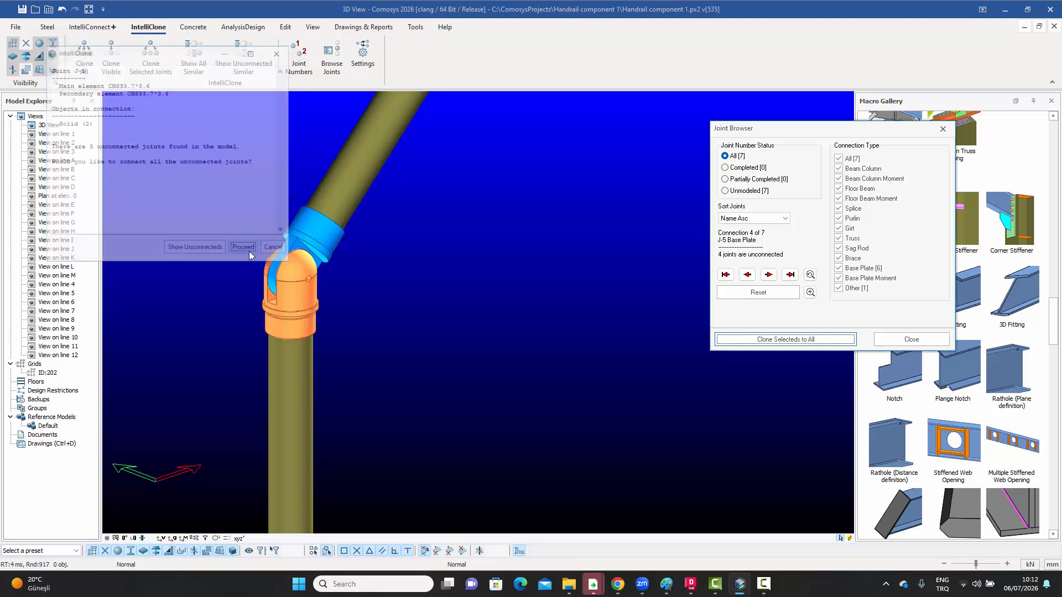
# Step: Examine the swivel connector and how it fits the post and sloping tube after cloning
pyautogui.moveTo(453, 238); pyautogui.dragTo(361, 281, button='middle')
pyautogui.scroll(10, 457, 242)
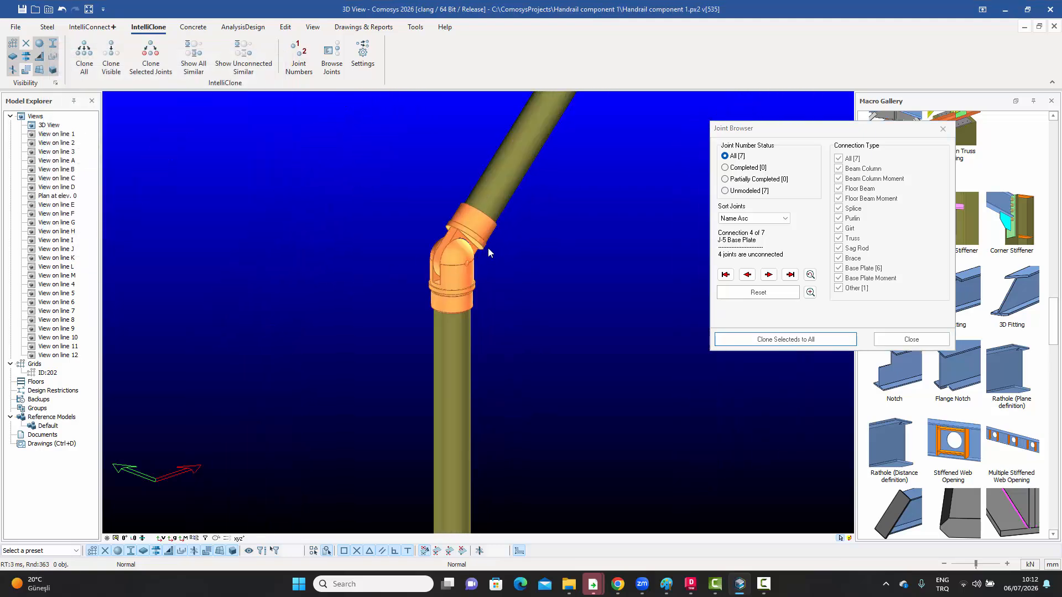
pyautogui.moveTo(497, 258); pyautogui.dragTo(430, 299, button='middle')
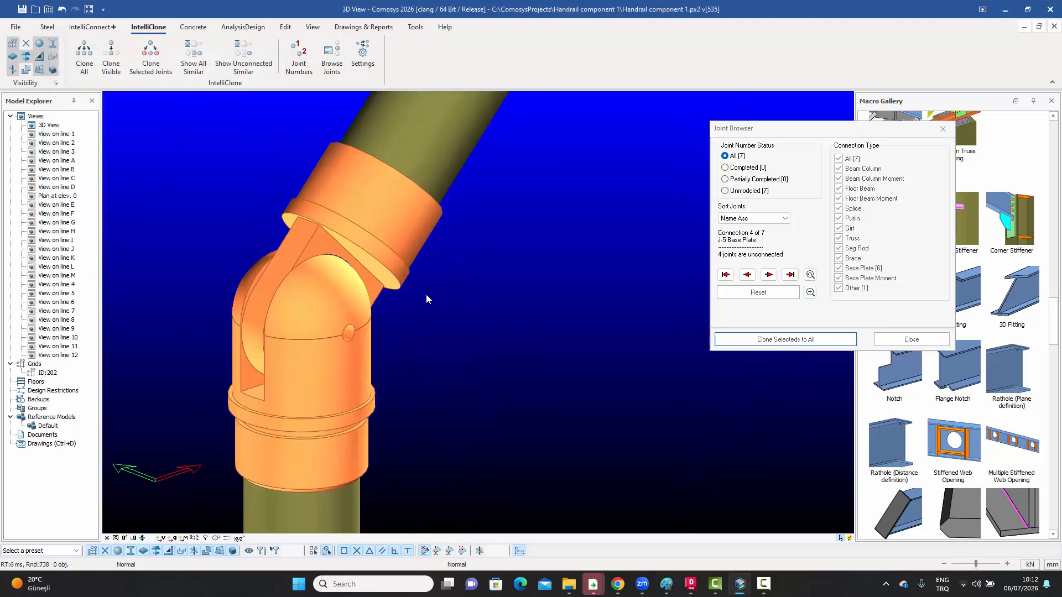
pyautogui.scroll(-8, 426, 295)
pyautogui.scroll(3, 214, 383)
pyautogui.moveTo(574, 271); pyautogui.dragTo(401, 313, button='middle')
pyautogui.scroll(5, 449, 294)
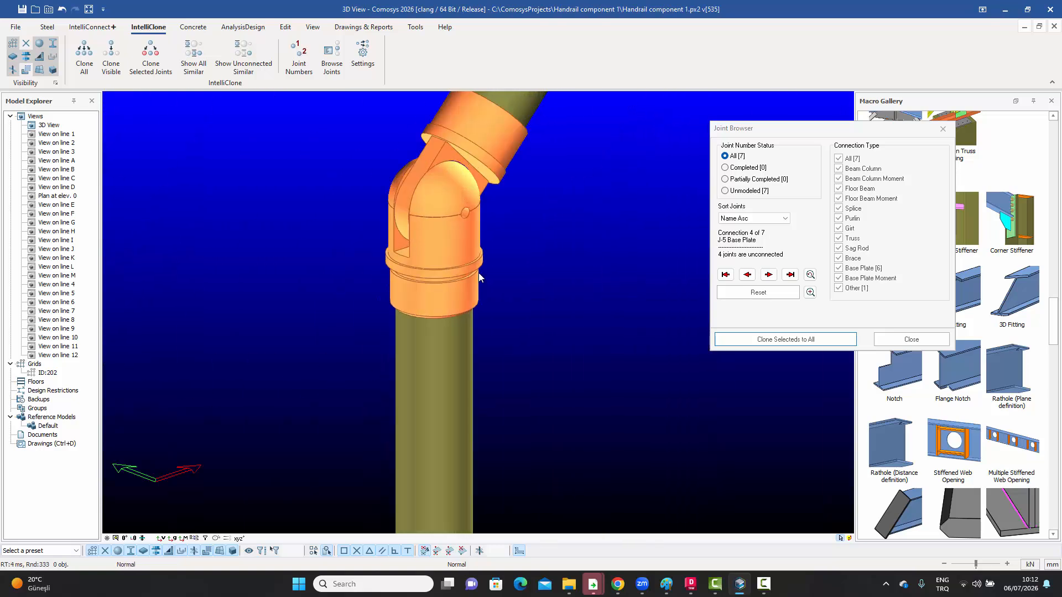
pyautogui.scroll(-8, 459, 270)
pyautogui.moveTo(452, 263); pyautogui.dragTo(524, 263, button='middle')
pyautogui.scroll(9, 551, 241)
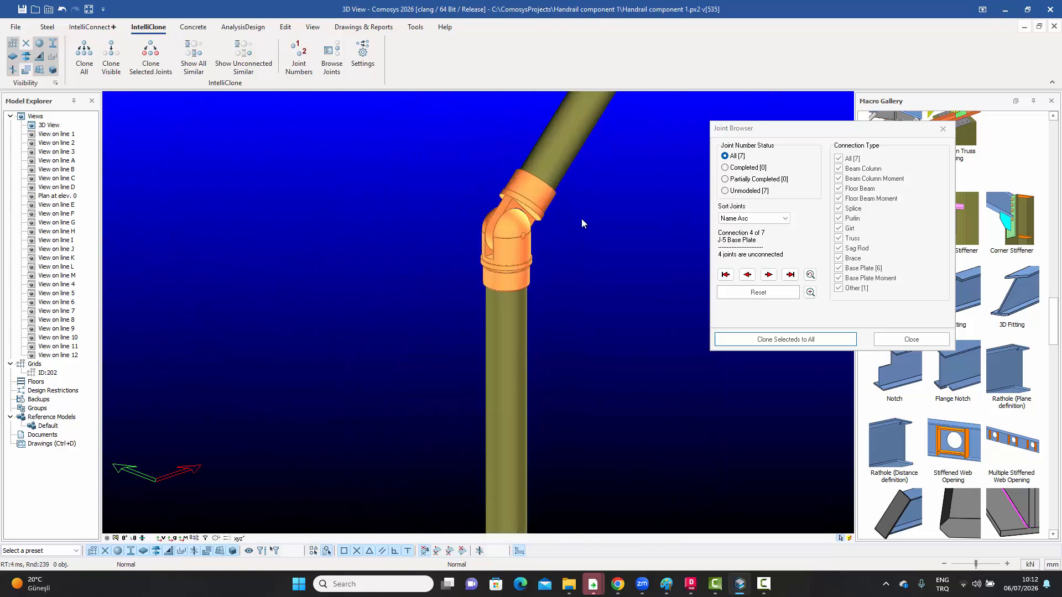
pyautogui.moveTo(582, 218); pyautogui.dragTo(579, 260, button='middle')
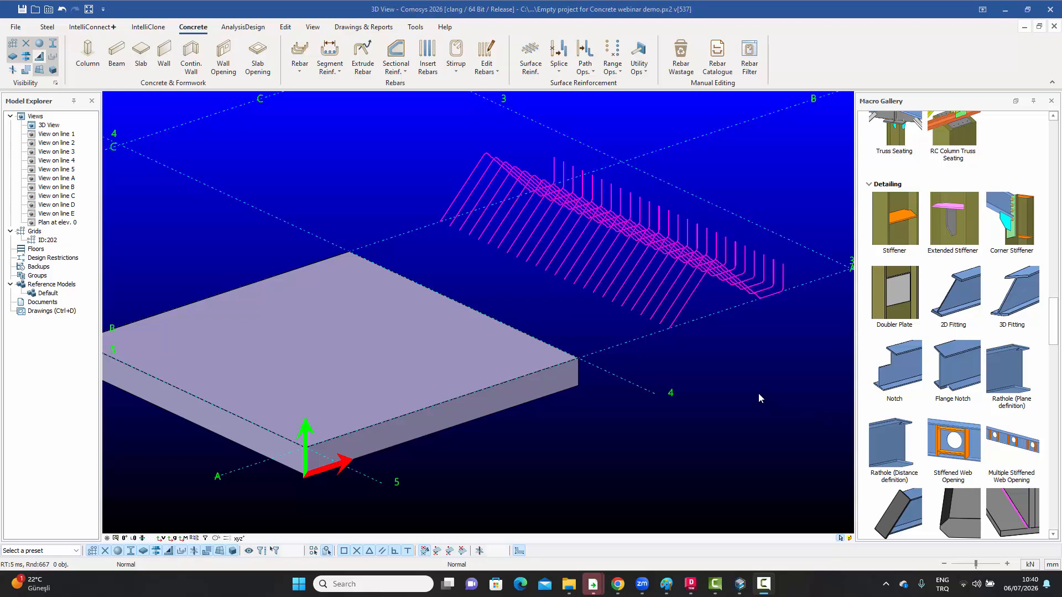
# Step: Examine the slab and the row of bent rebars beside it in the Empty project for Concrete webinar demo model
pyautogui.moveTo(758, 393); pyautogui.dragTo(743, 406, button='middle')
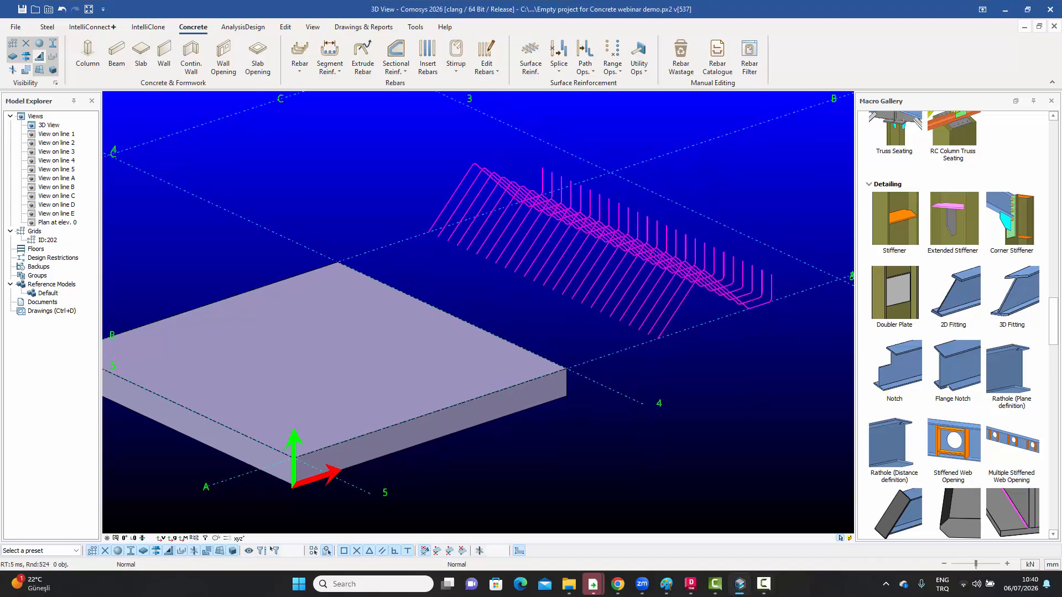
pyautogui.moveTo(728, 394); pyautogui.dragTo(712, 409, button='middle')
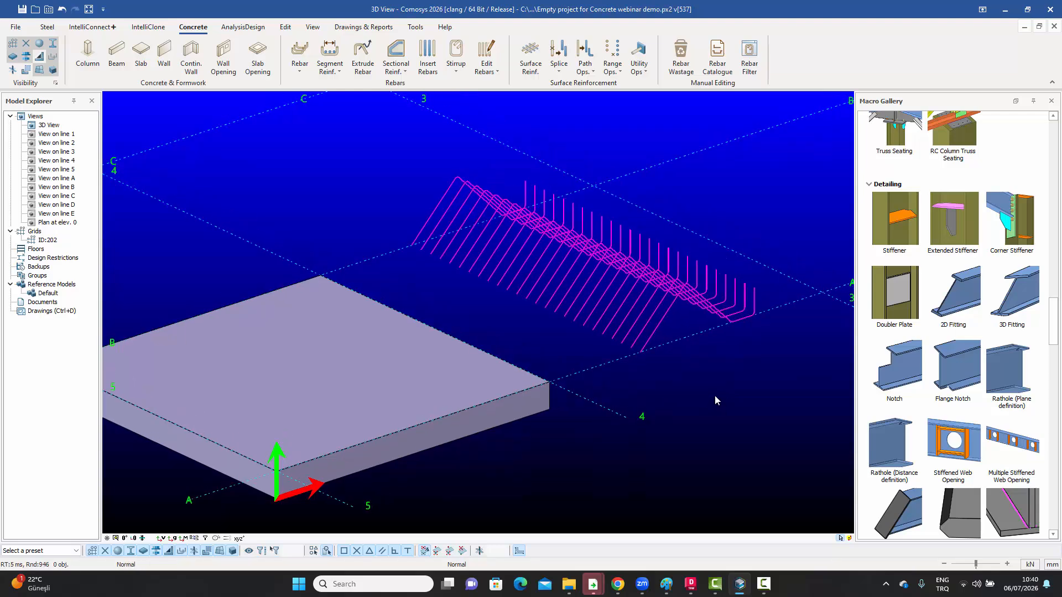
pyautogui.scroll(3, 715, 396)
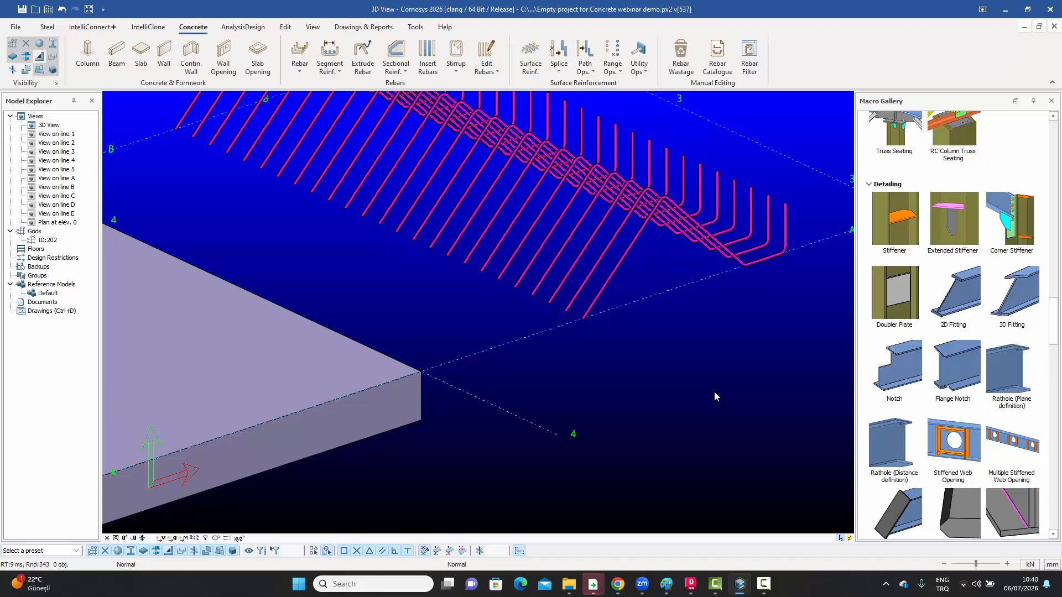
pyautogui.moveTo(715, 392); pyautogui.dragTo(674, 439, button='middle')
pyautogui.scroll(3, 678, 361)
pyautogui.moveTo(678, 361); pyautogui.dragTo(630, 430, button='middle')
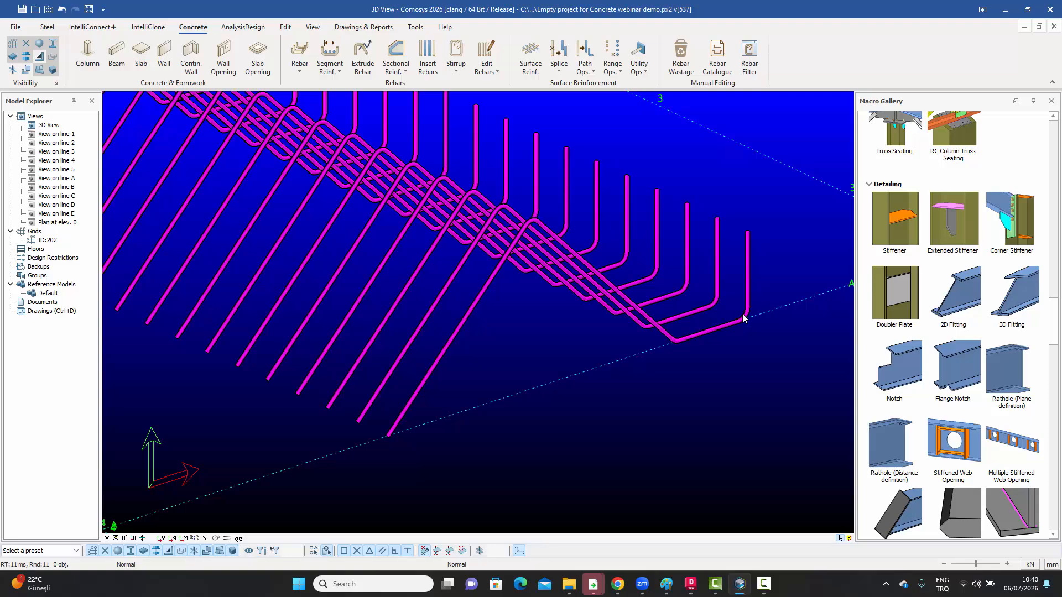
pyautogui.scroll(-2, 737, 321)
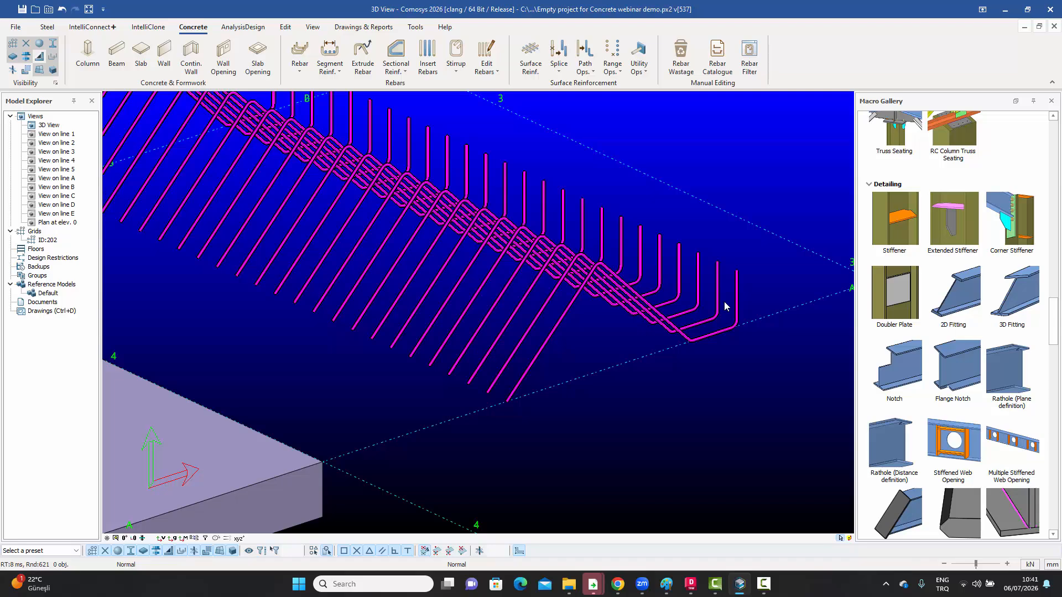
pyautogui.scroll(-3, 725, 301)
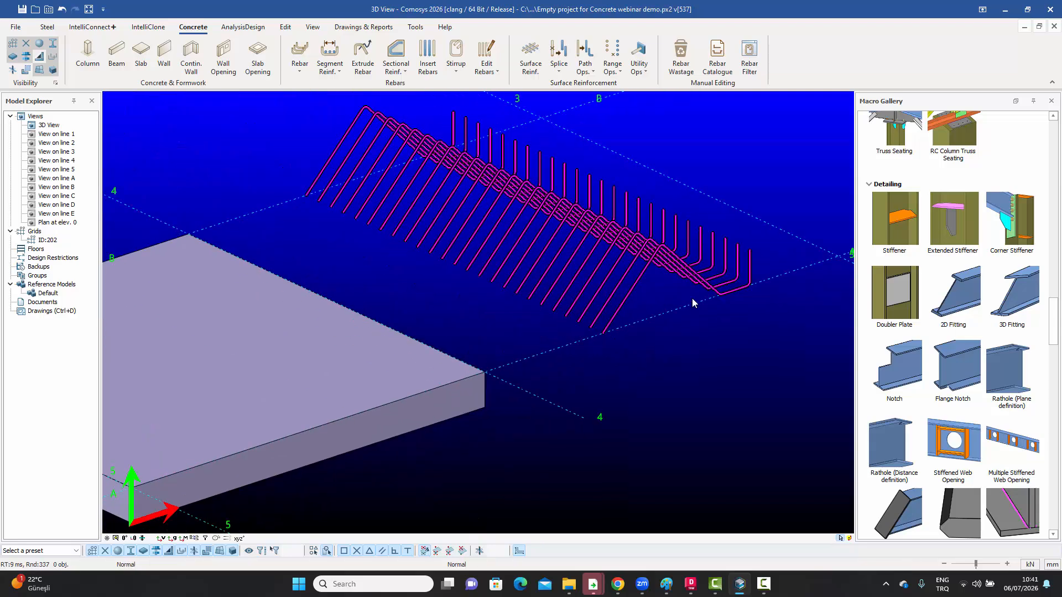
pyautogui.moveTo(670, 307); pyautogui.dragTo(684, 306, button='middle')
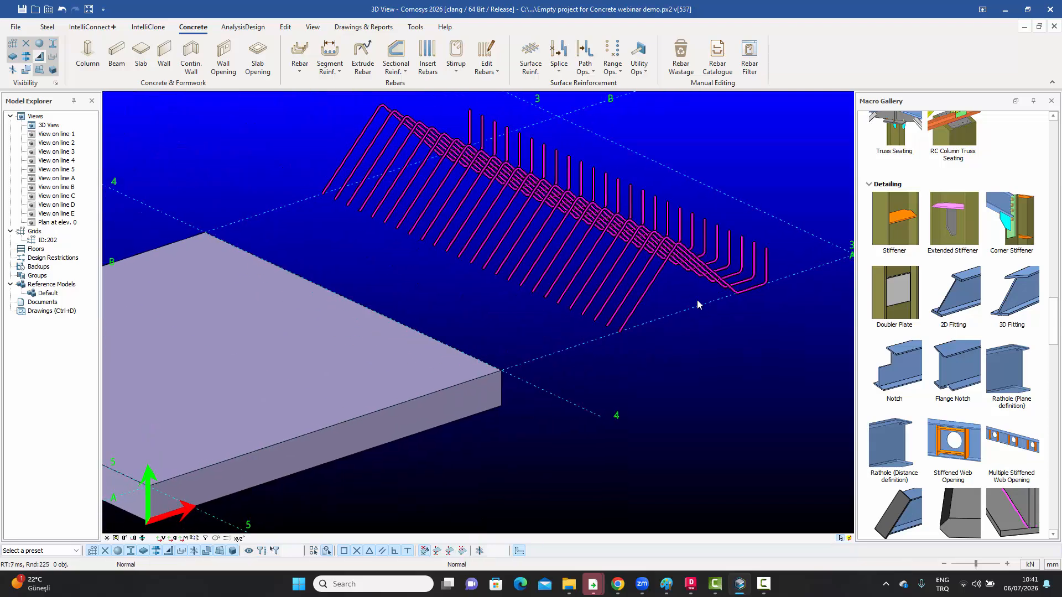
pyautogui.moveTo(507, 393); pyautogui.dragTo(599, 362, button='middle')
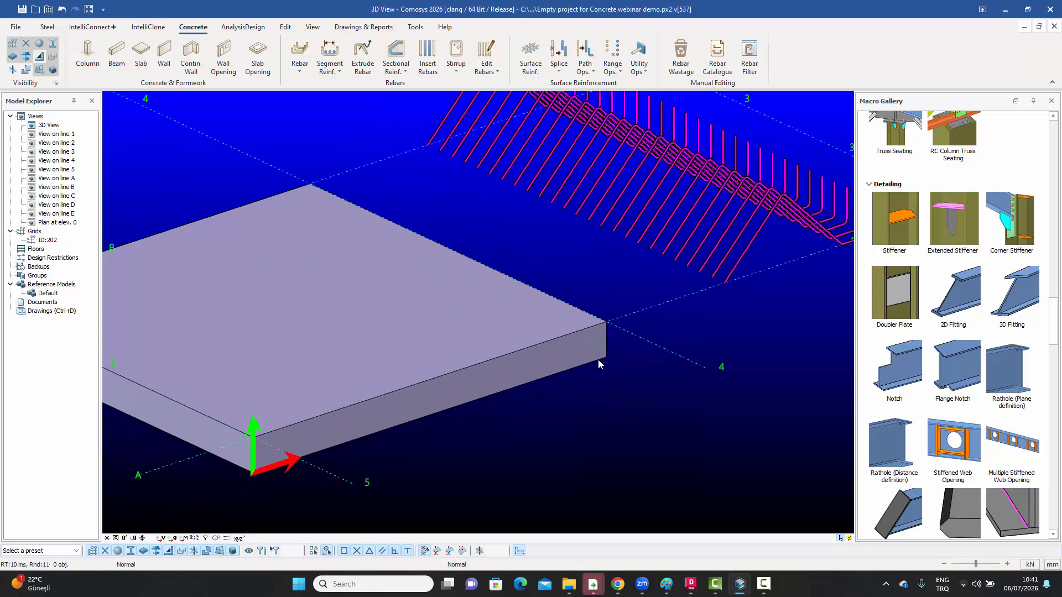
pyautogui.scroll(3, 624, 318)
pyautogui.scroll(3, 688, 261)
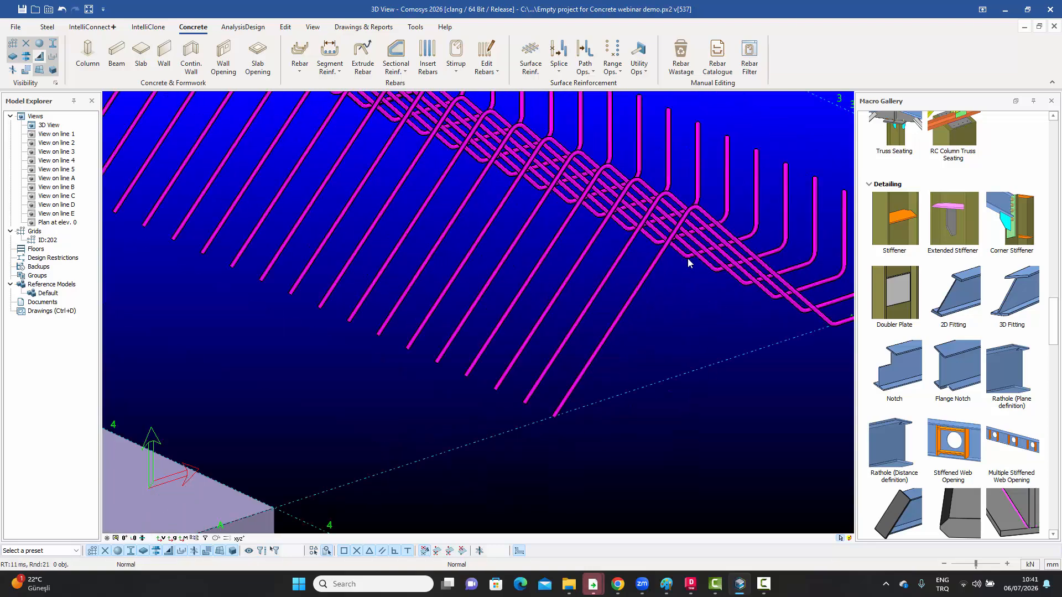
pyautogui.scroll(-5, 680, 258)
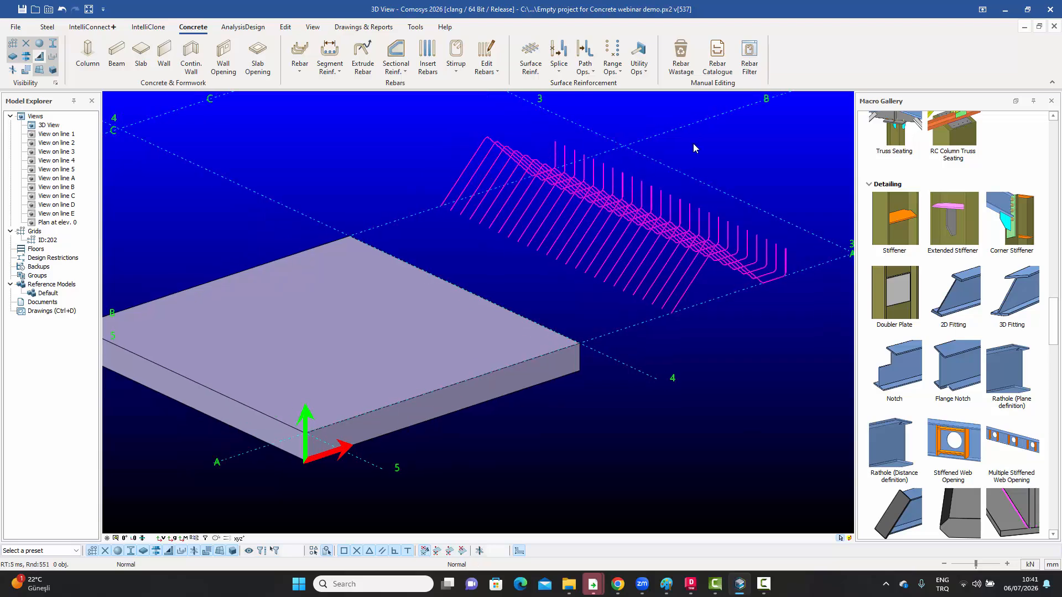
# Step: Review the BS 8666 rebar shapes from code 00 to code 23 in the Rebar Catalogue
pyautogui.click(718, 56)
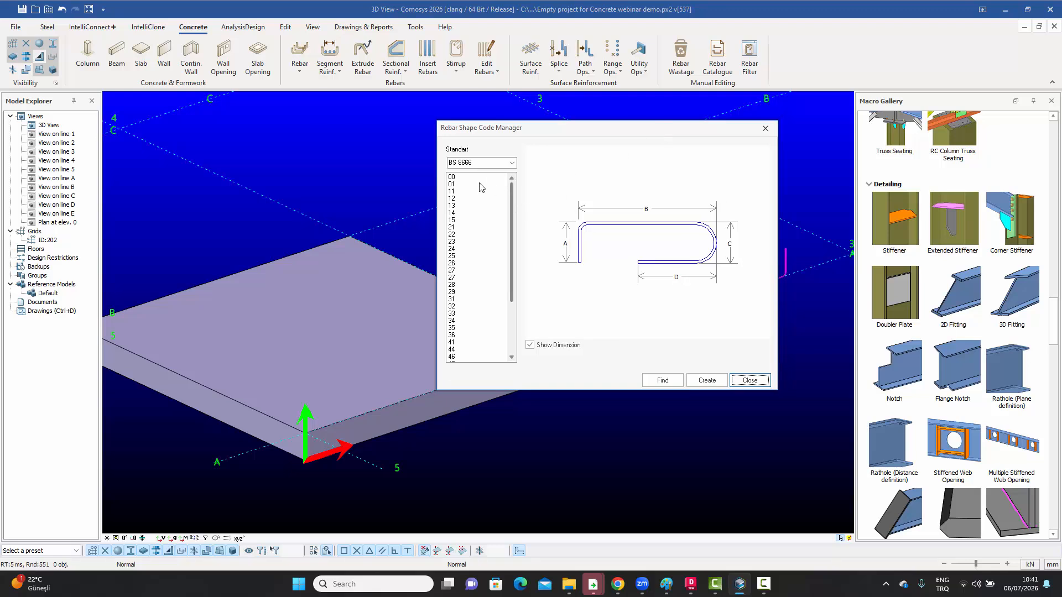
pyautogui.click(454, 177)
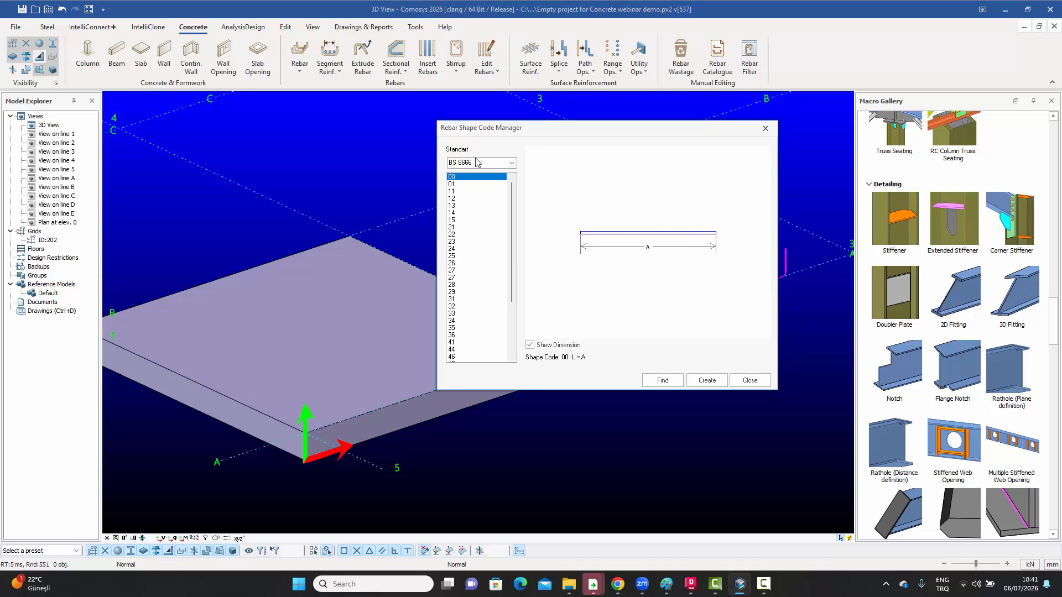
pyautogui.click(502, 186)
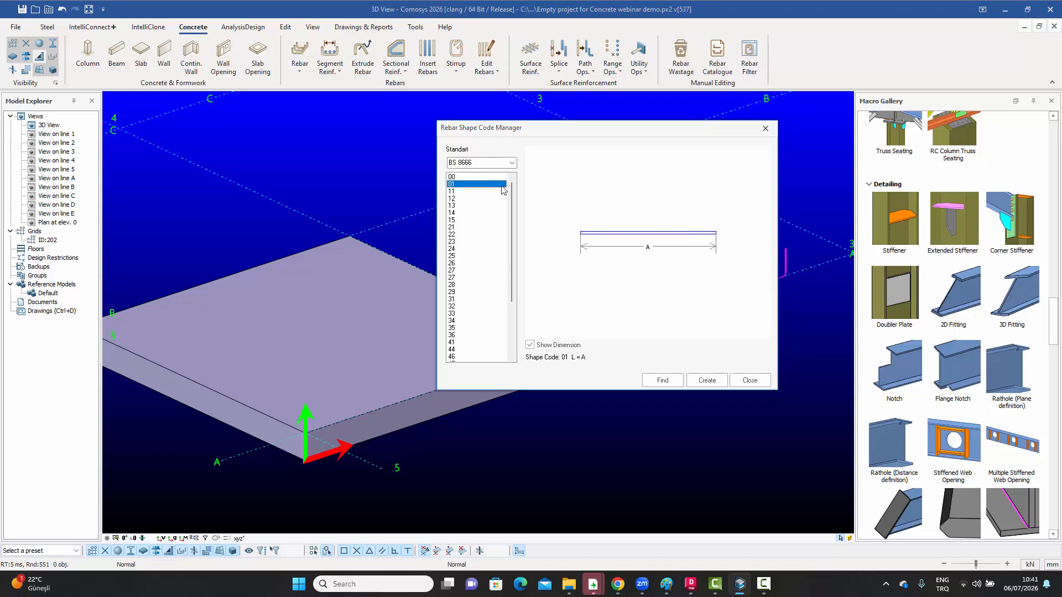
pyautogui.press('Down')
pyautogui.press('Down')
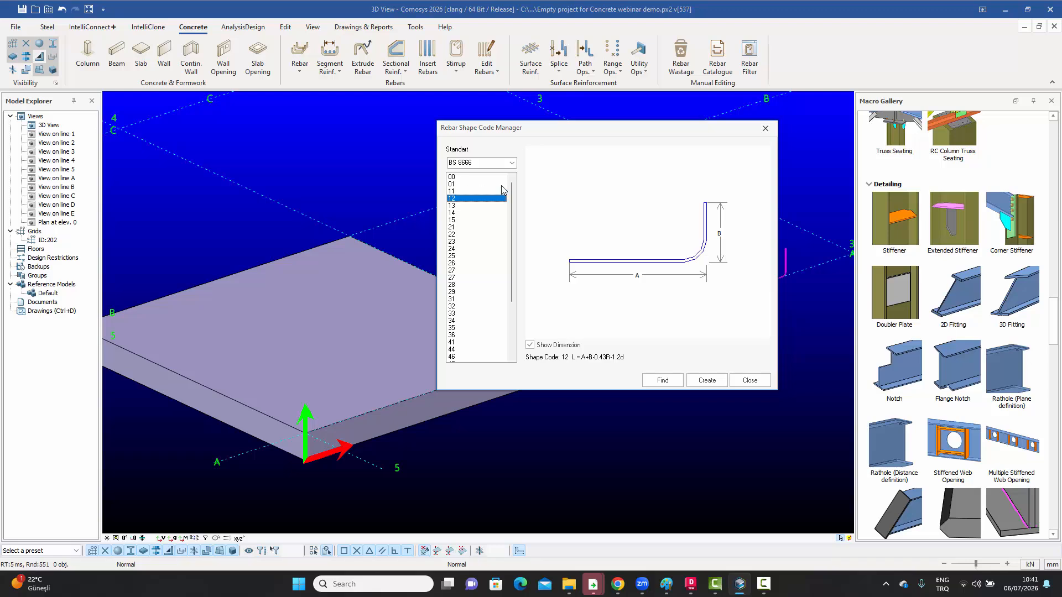
pyautogui.press('Down')
pyautogui.press('Down')
pyautogui.press('Down')
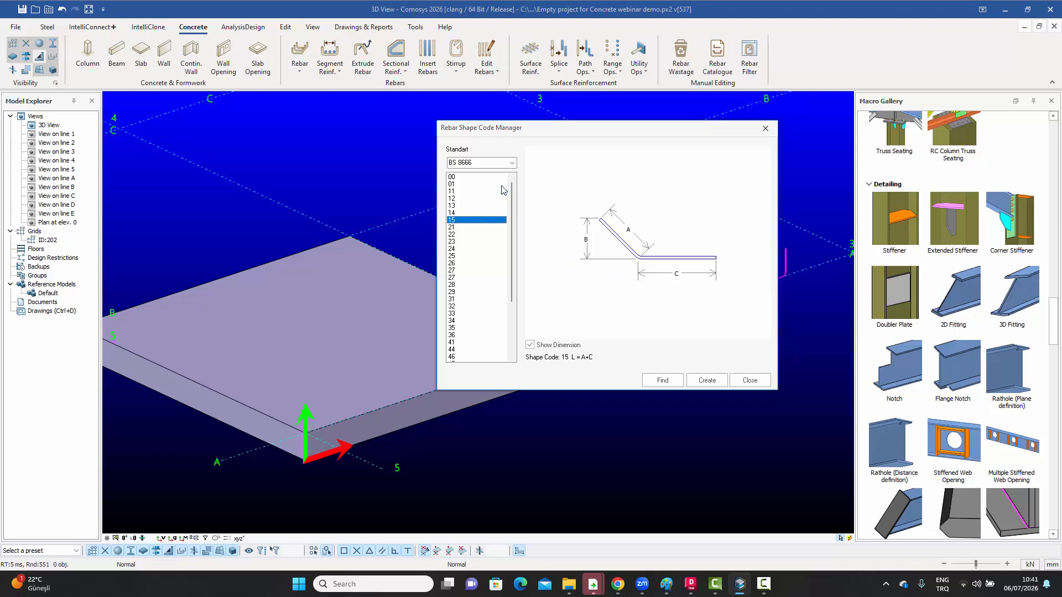
pyautogui.press('Down')
pyautogui.press('Down')
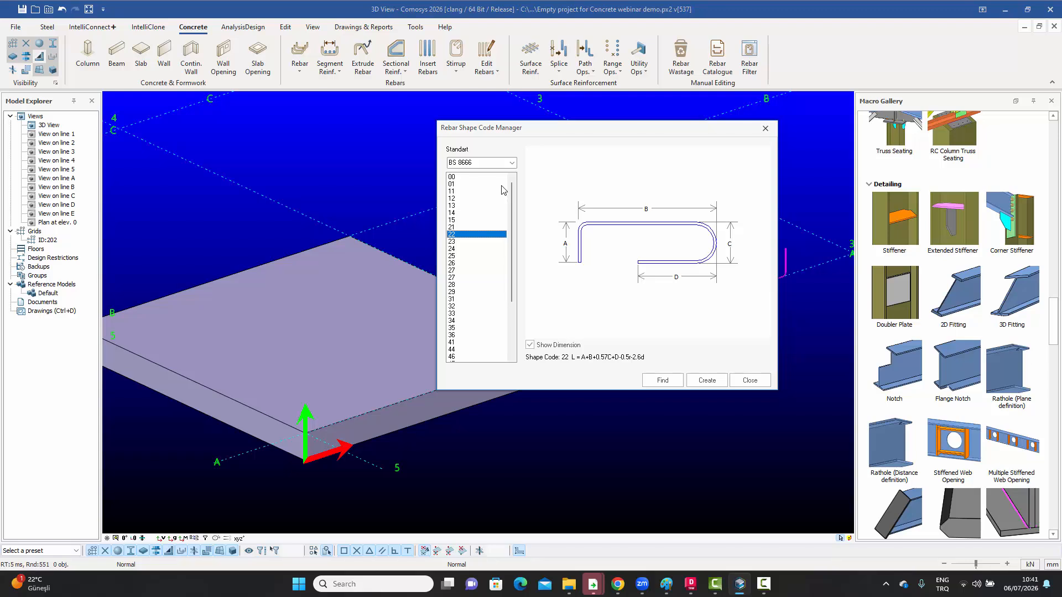
pyautogui.press('Up')
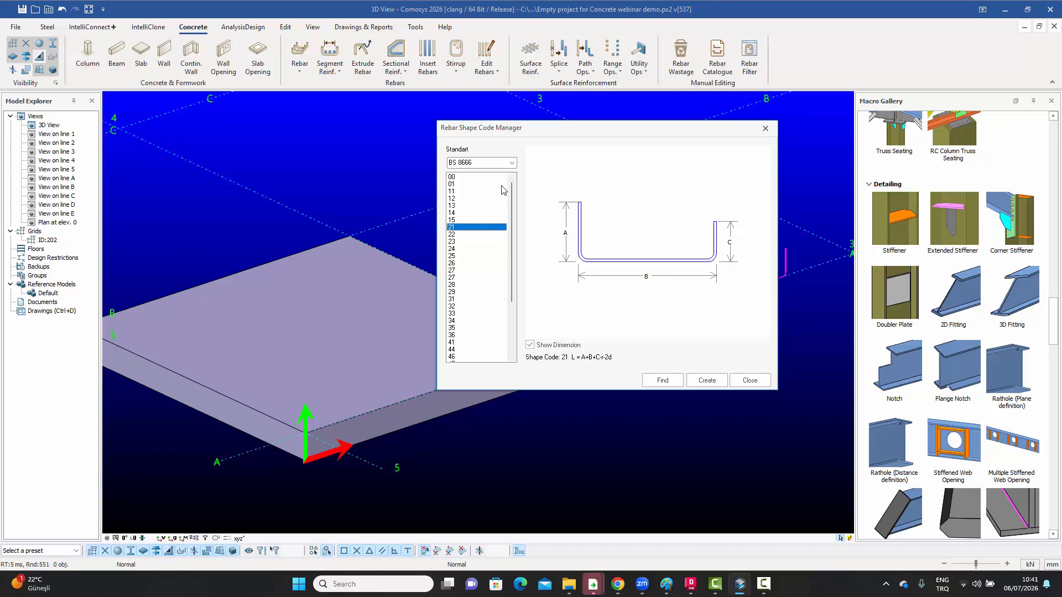
pyautogui.click(454, 234)
pyautogui.click(455, 242)
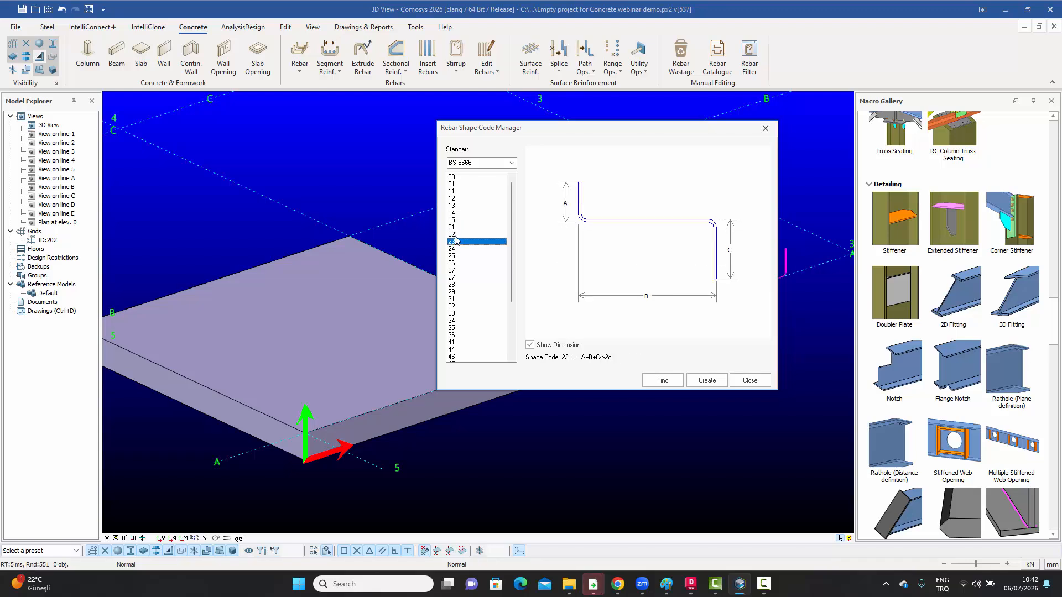
# Step: Create a rebar of BS 8666 shape code 21 from the catalogue at the slab's front corner
pyautogui.click(454, 227)
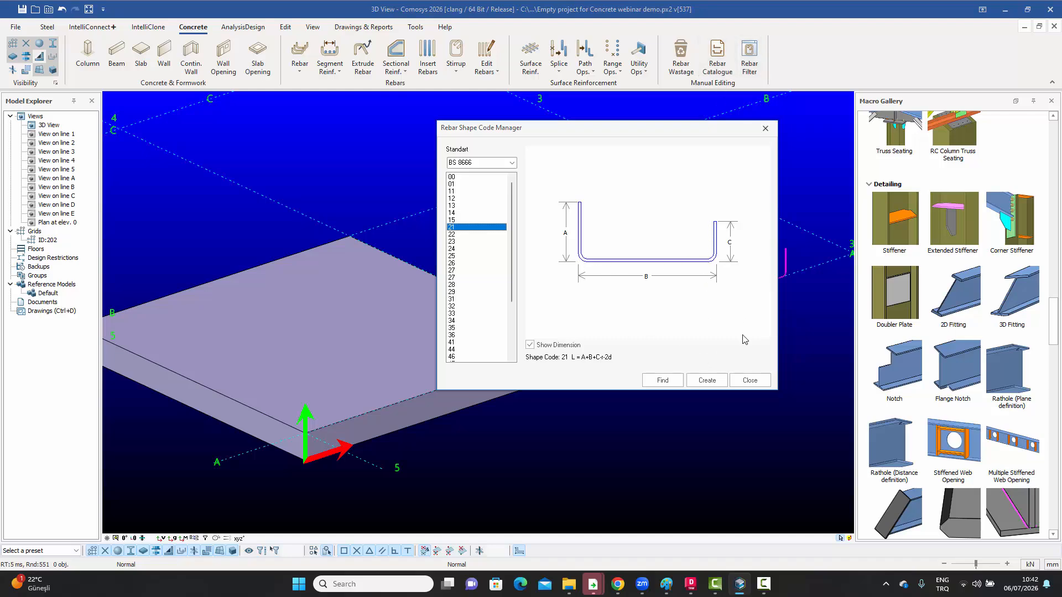
pyautogui.click(750, 379)
pyautogui.moveTo(518, 409); pyautogui.dragTo(517, 413, button='middle')
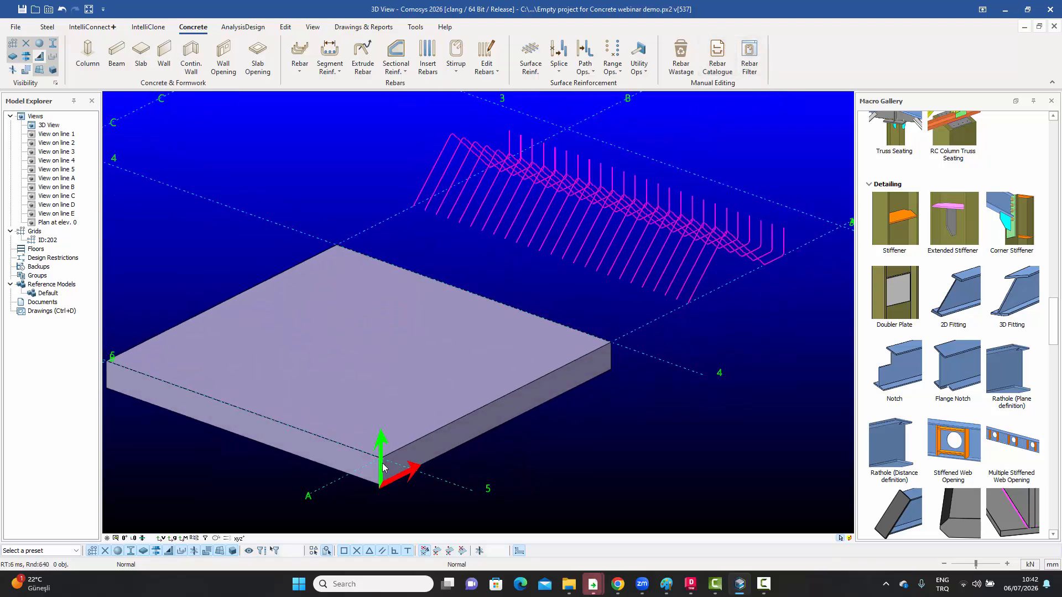
pyautogui.click(717, 55)
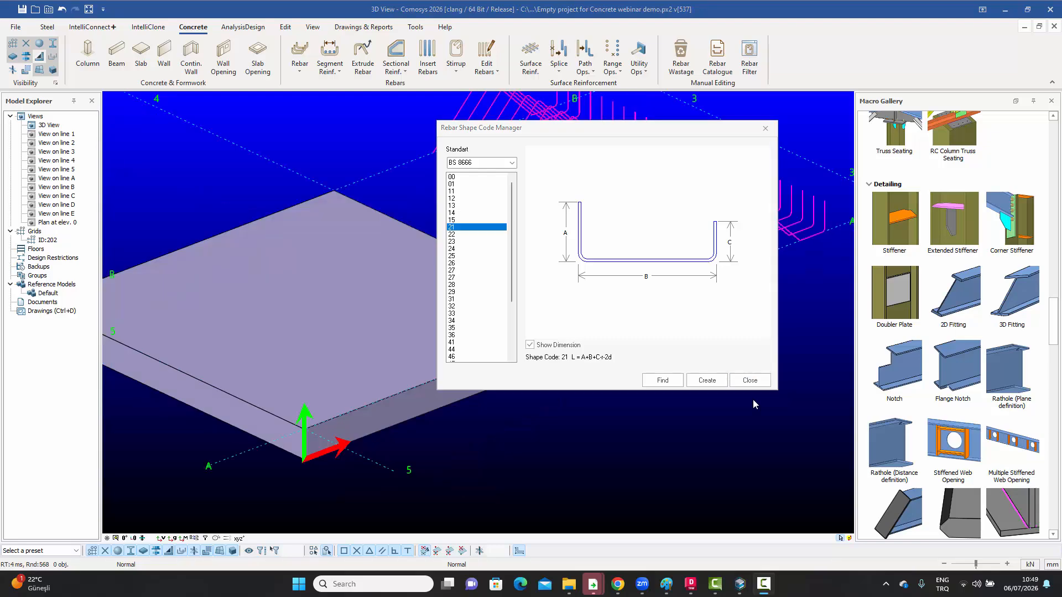
pyautogui.click(707, 381)
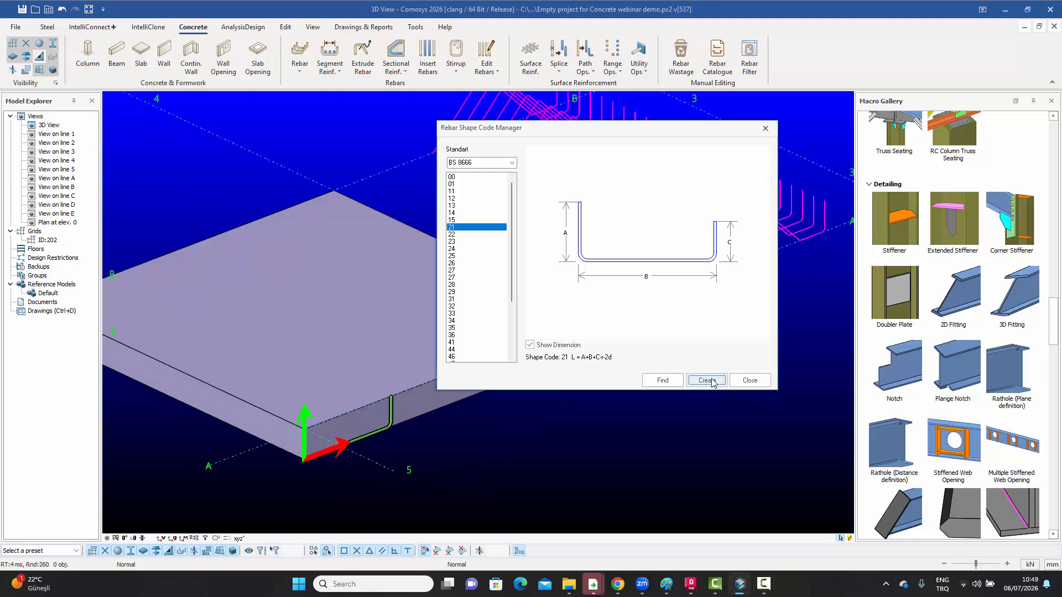
pyautogui.click(752, 380)
# Step: Extend the new U-shaped rebar by fitting its 500 mm leg to the slab's far side face along grid line 4, with offset 0
pyautogui.scroll(3, 318, 469)
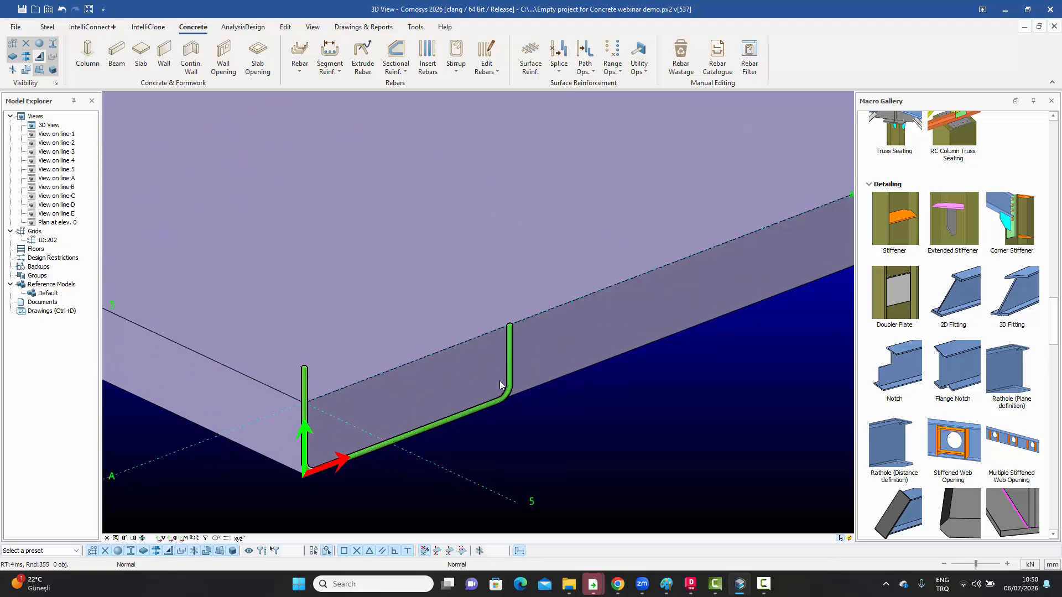
pyautogui.scroll(-3, 502, 364)
pyautogui.click(502, 361)
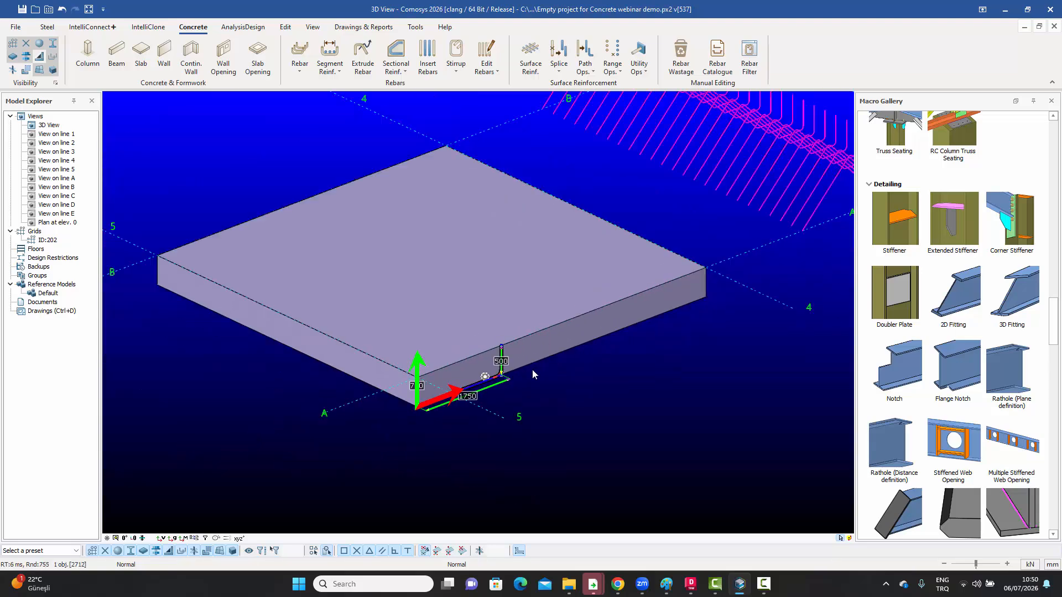
pyautogui.scroll(3, 532, 370)
pyautogui.scroll(2, 517, 361)
pyautogui.click(459, 322)
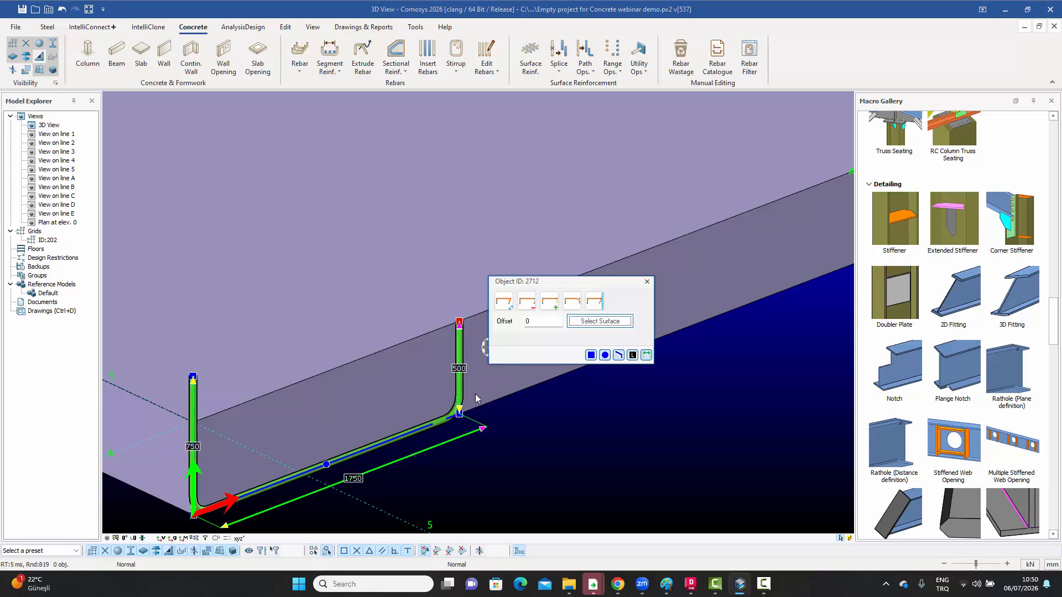
pyautogui.scroll(-3, 374, 412)
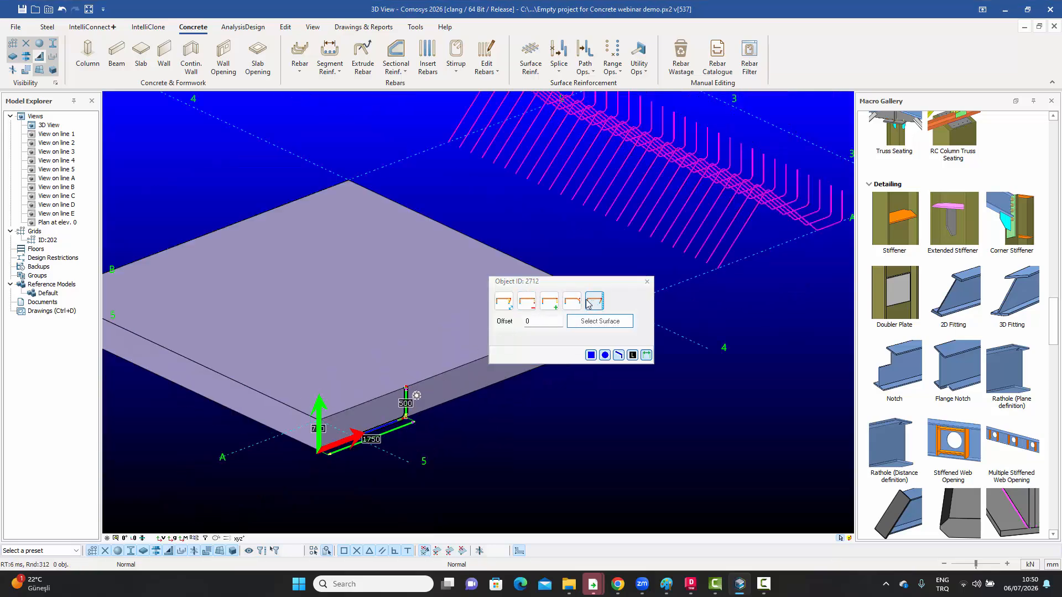
pyautogui.click(601, 322)
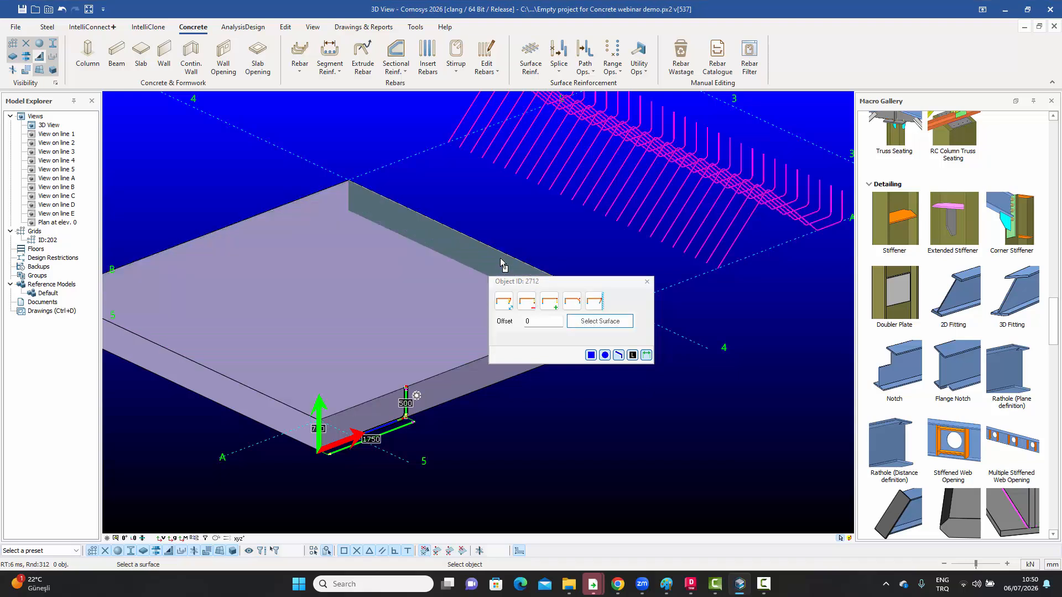
pyautogui.click(503, 267)
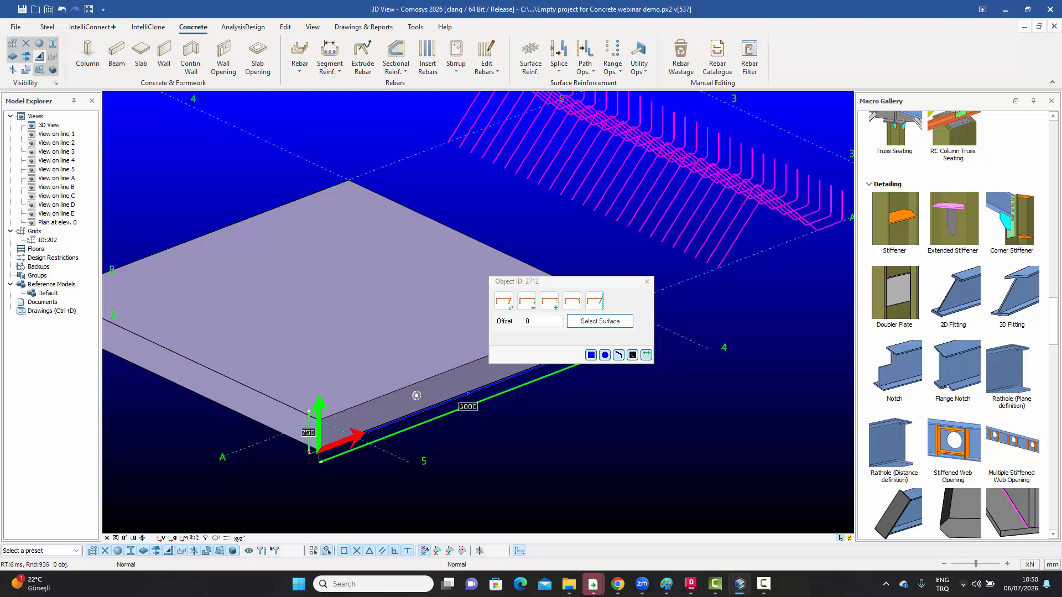
# Step: Fit the U-shaped rebar's 750 mm vertical leg at the slab's front corner to the slab's top face, with offset 0
pyautogui.scroll(5, 335, 404)
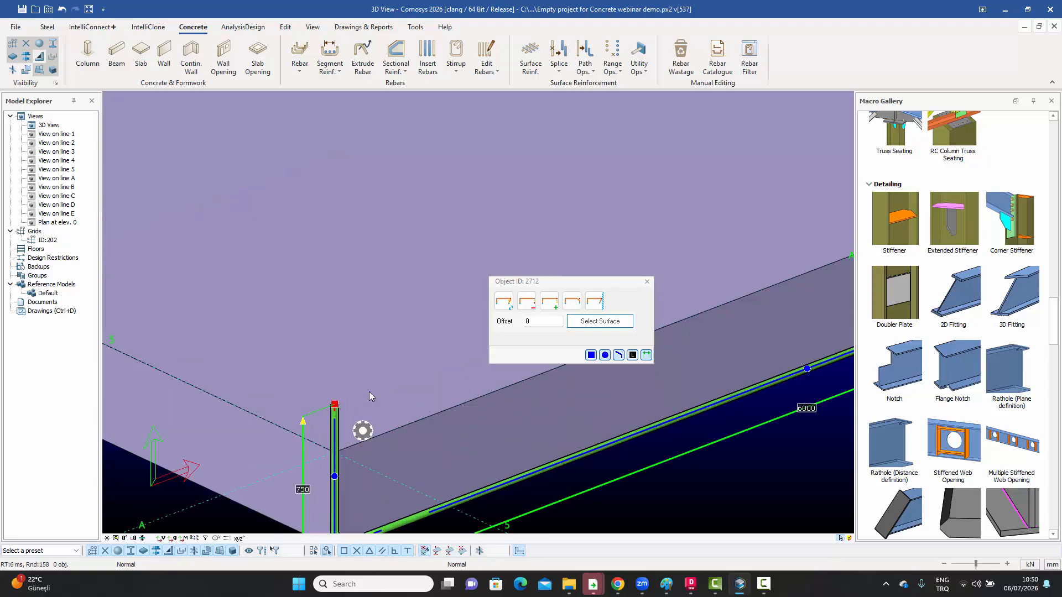
pyautogui.click(588, 323)
pyautogui.click(399, 344)
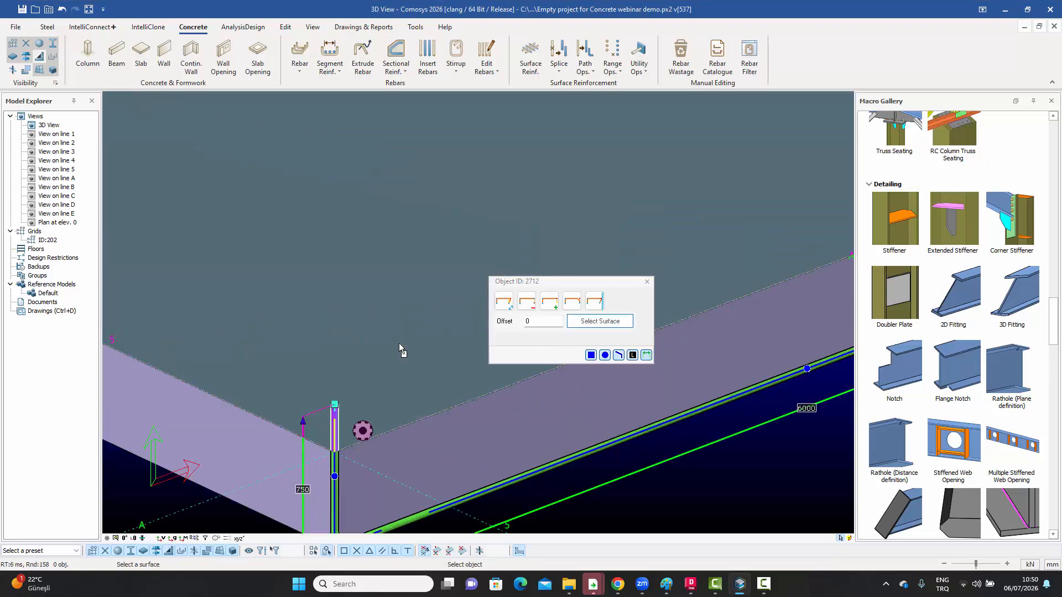
pyautogui.scroll(-5, 400, 343)
pyautogui.moveTo(398, 364); pyautogui.dragTo(302, 407, button='middle')
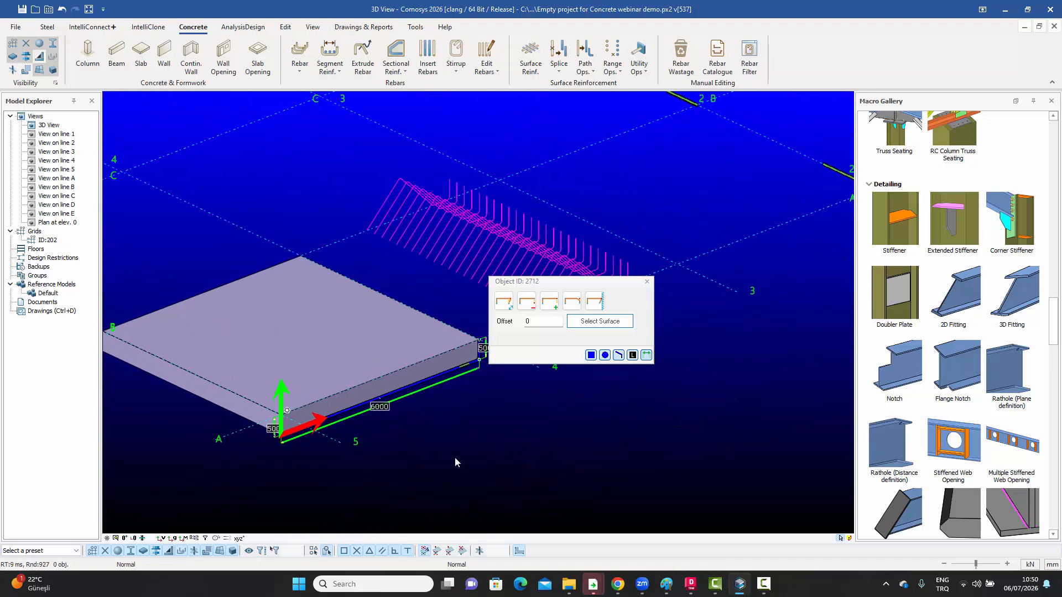
pyautogui.press('Escape')
# Step: Inquire the fitted U-shaped rebar under the slab and check its shape code in the report
pyautogui.scroll(6, 548, 397)
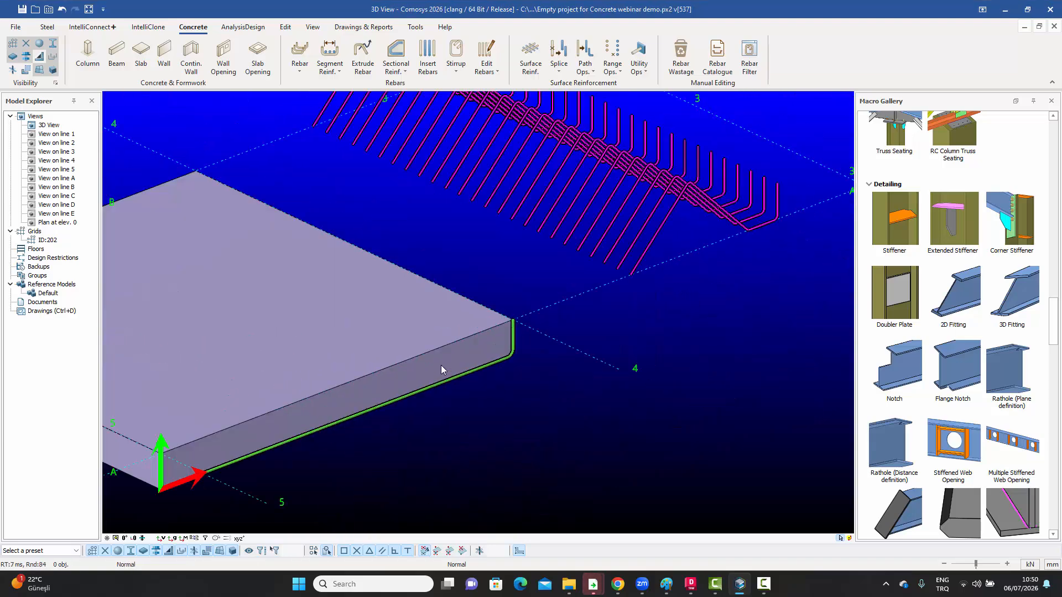
pyautogui.click(531, 364)
pyautogui.rightClick(531, 364)
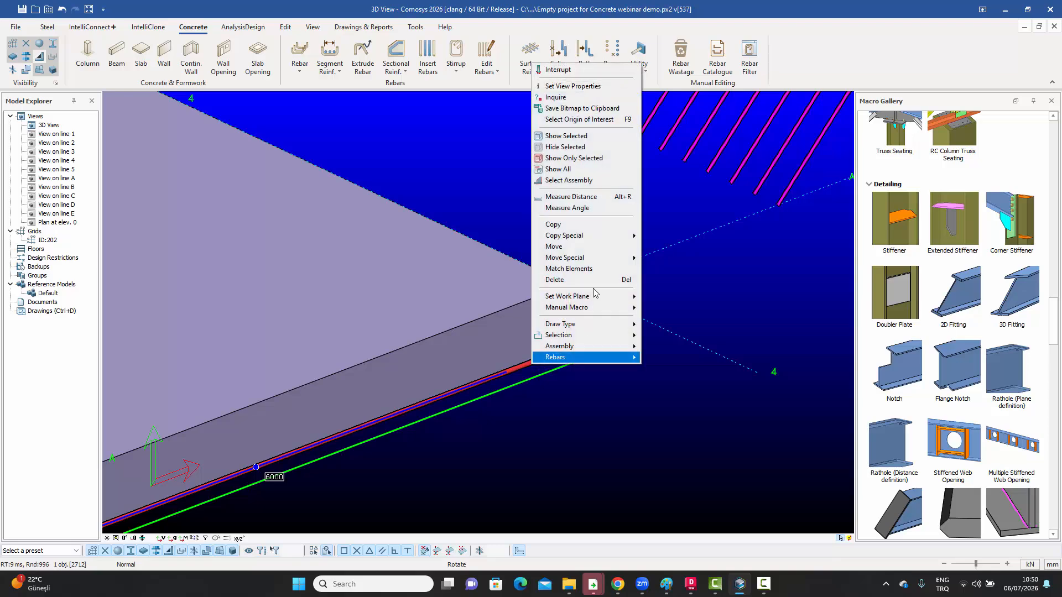
pyautogui.click(556, 98)
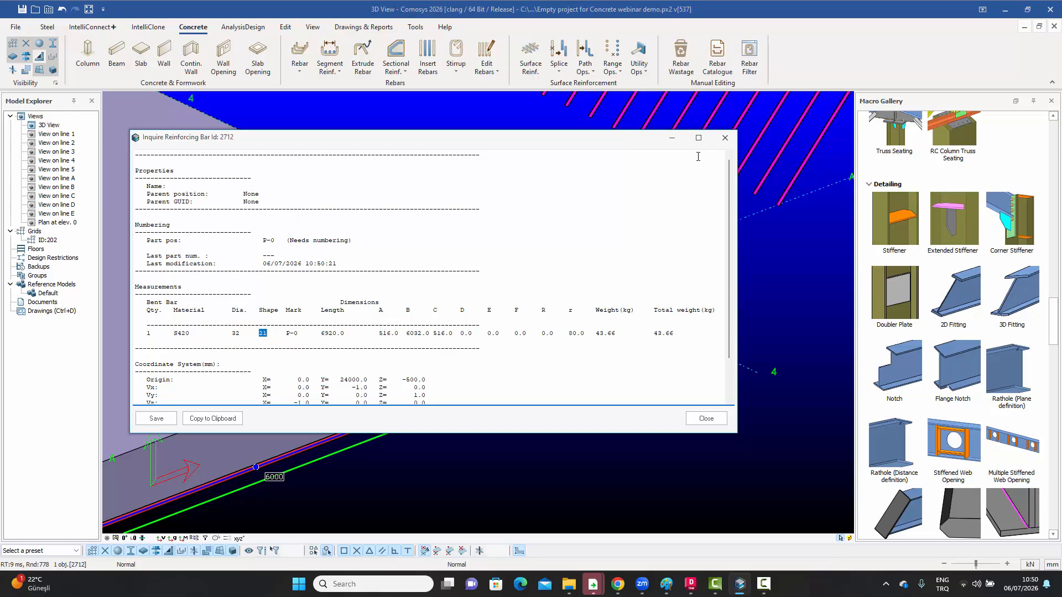
pyautogui.click(725, 138)
pyautogui.click(712, 331)
pyautogui.scroll(-3, 562, 396)
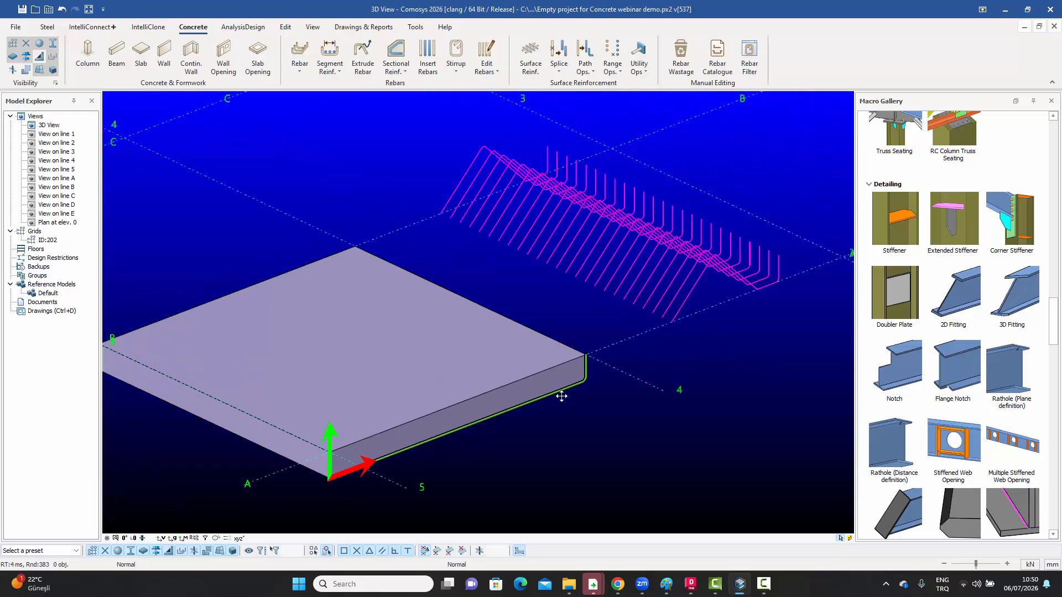
# Step: Inquire the row of multi-bend rebars beside the slab and check their shape code in the report
pyautogui.scroll(4, 616, 307)
pyautogui.click(608, 270)
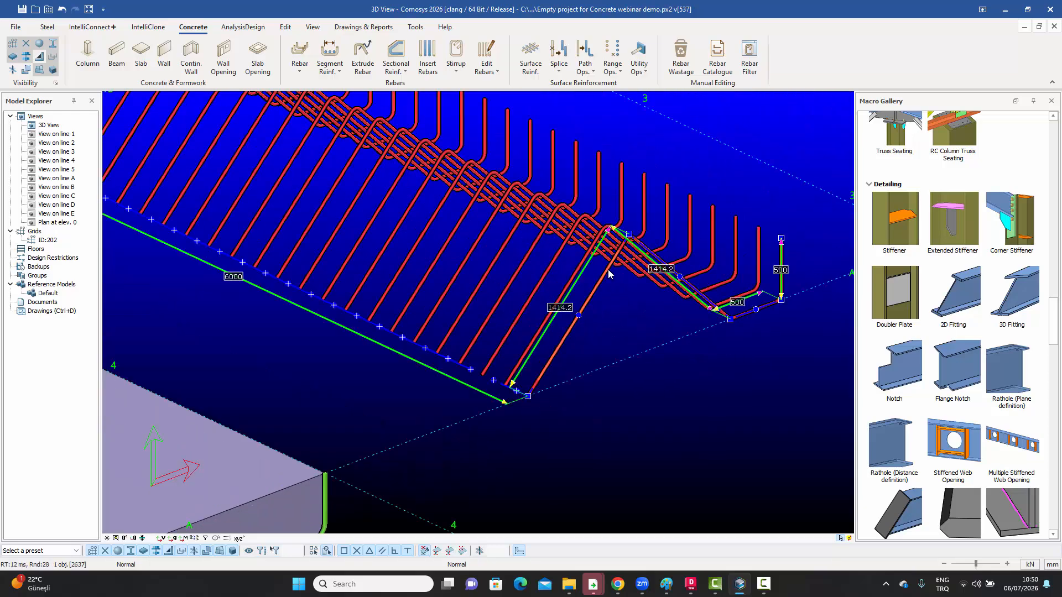
pyautogui.rightClick(609, 274)
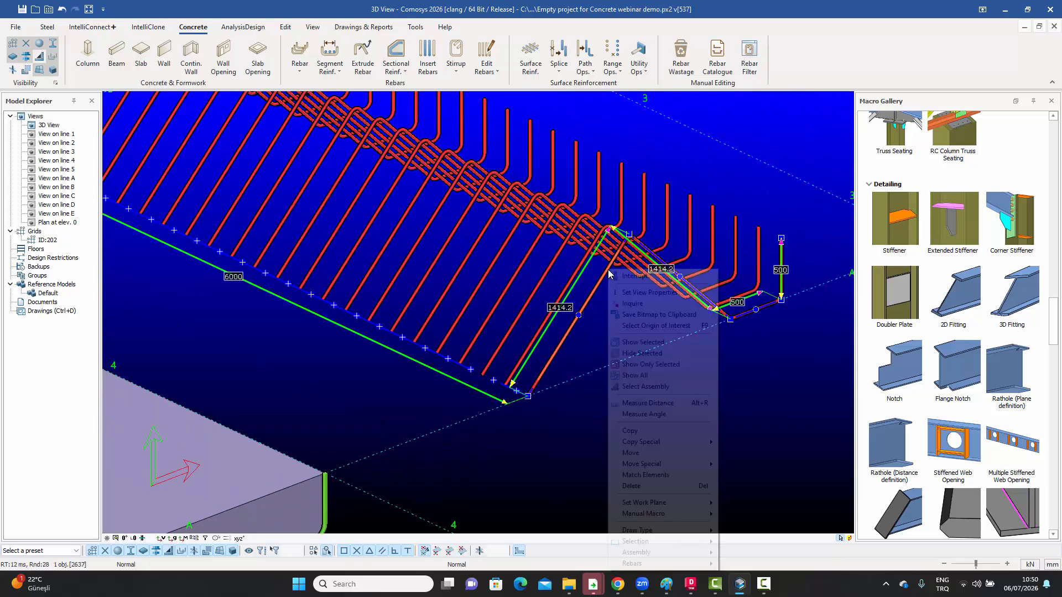
pyautogui.click(618, 307)
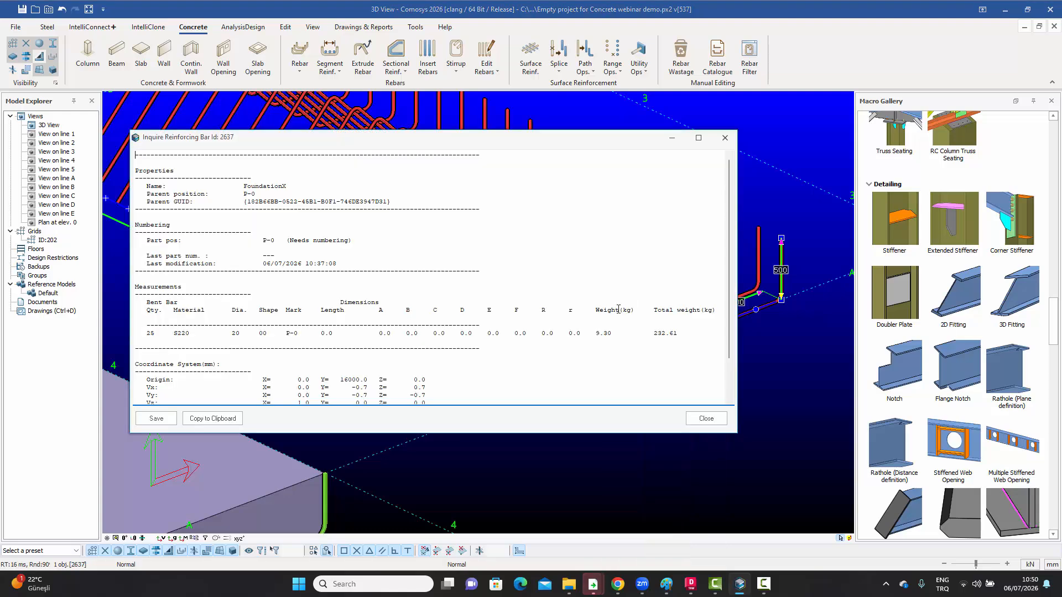
pyautogui.doubleClick(263, 334)
pyautogui.click(726, 138)
pyautogui.scroll(-5, 655, 311)
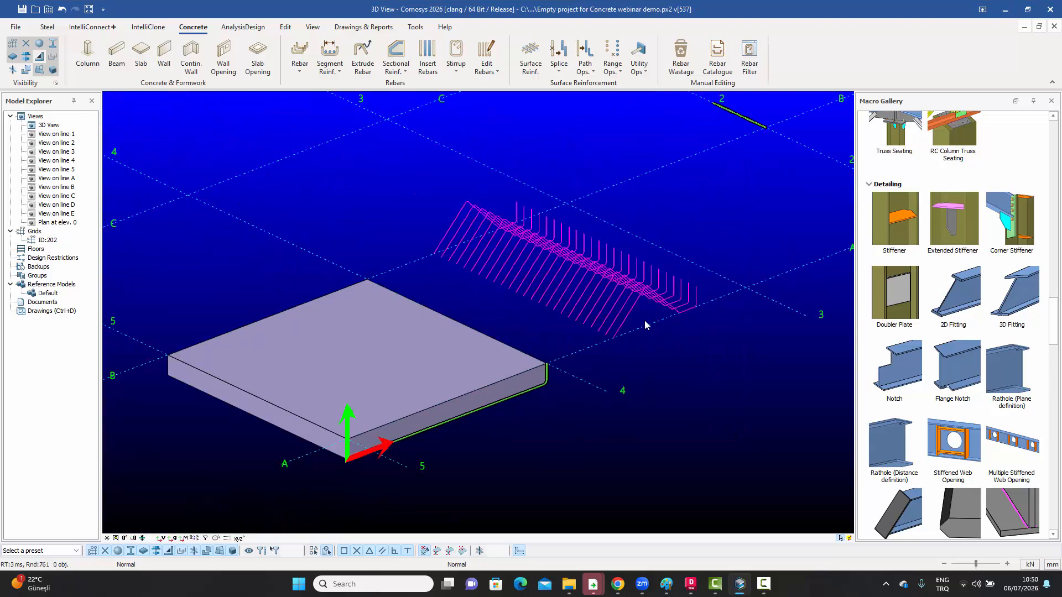
pyautogui.moveTo(588, 325); pyautogui.dragTo(584, 323, button='middle')
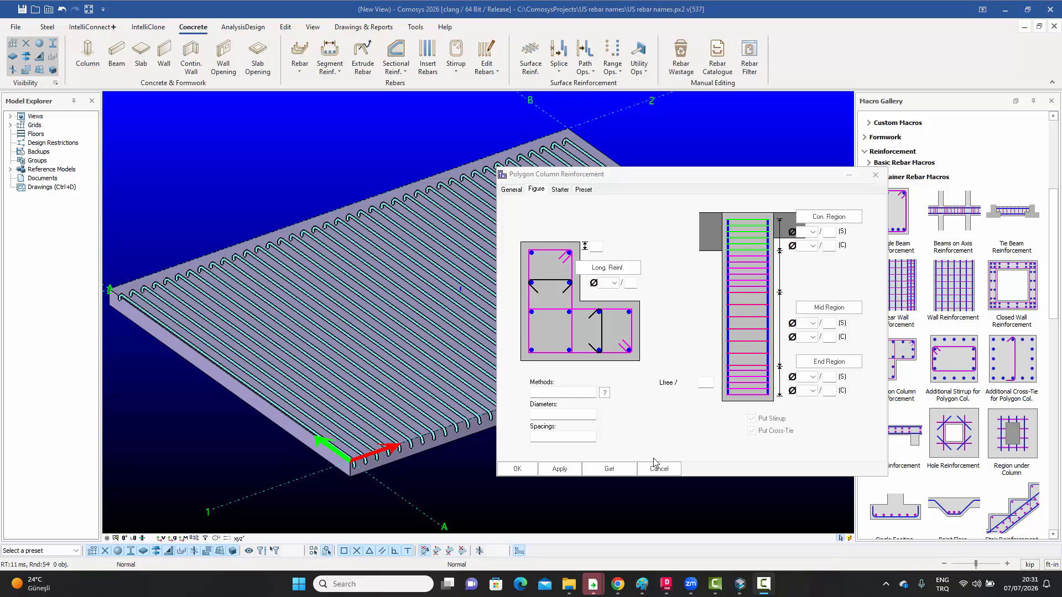
# Step: Check the US bar sizes offered for longitudinal reinforcement in Polygon Column Reinforcement, leaving the macro without applying anything
pyautogui.click(616, 285)
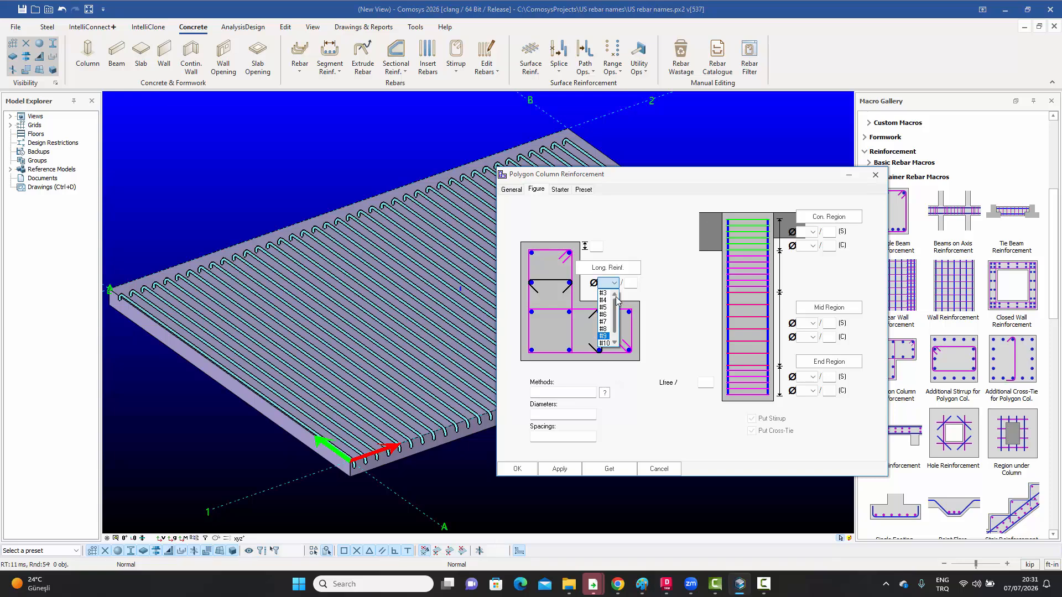
pyautogui.click(715, 183)
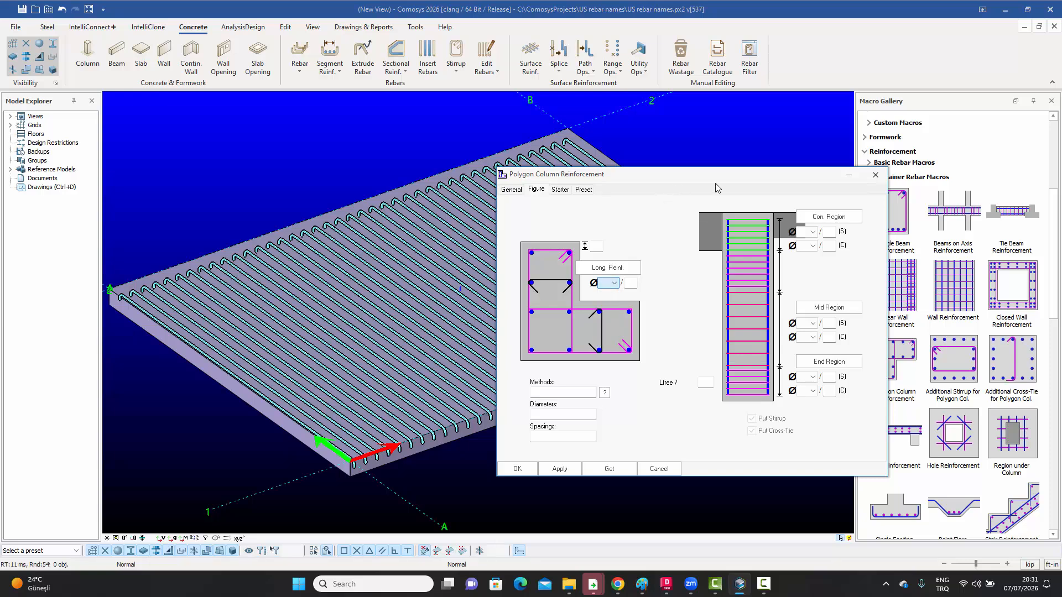
pyautogui.click(876, 175)
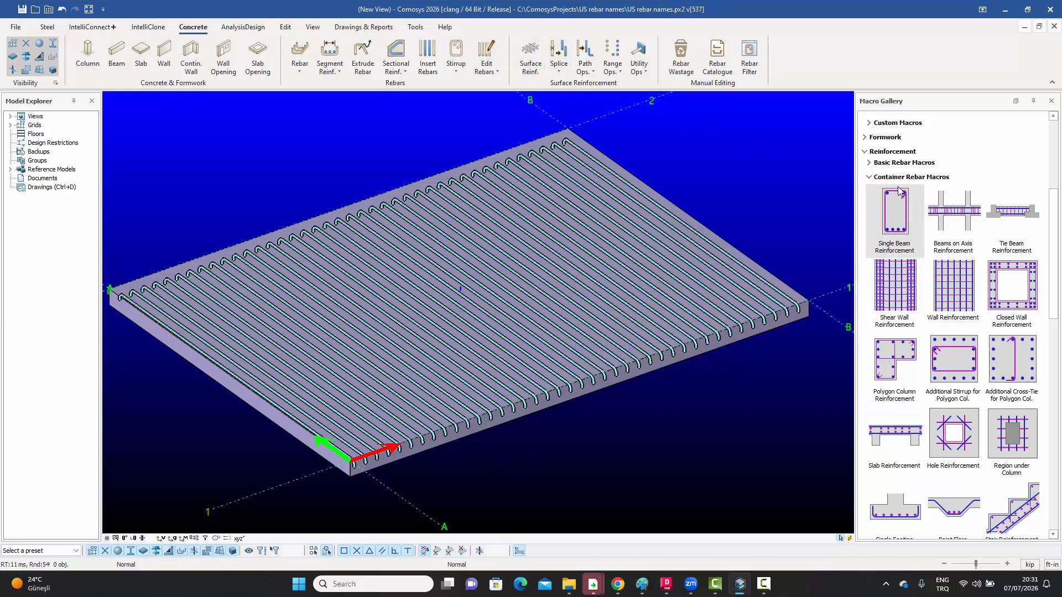
# Step: Check the US bar sizes offered as Segment Reinforcement Diameter in the segment reinforcement defaults, leaving them without changes
pyautogui.click(328, 58)
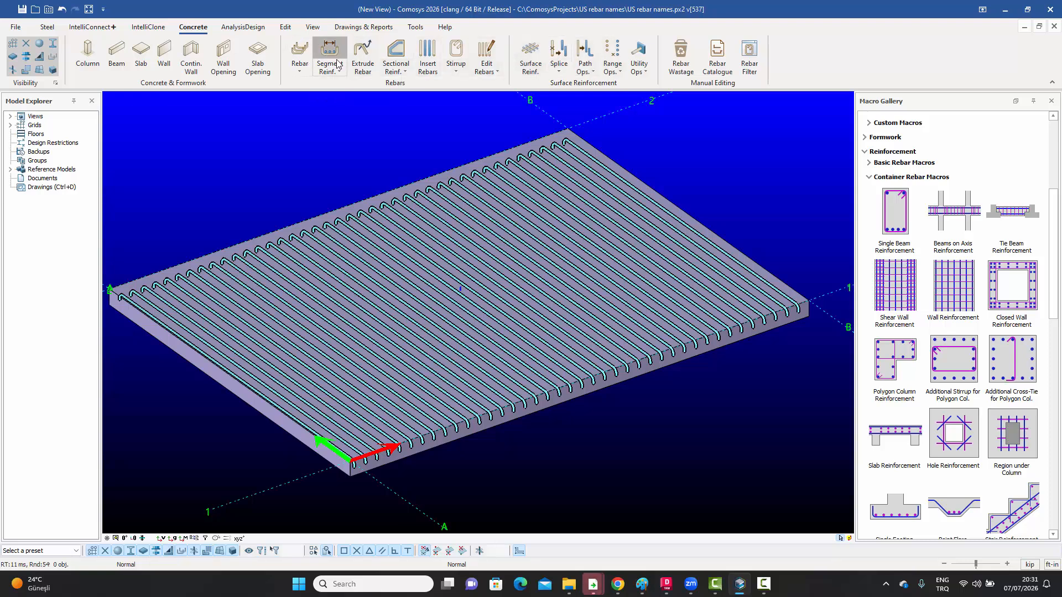
pyautogui.click(217, 70)
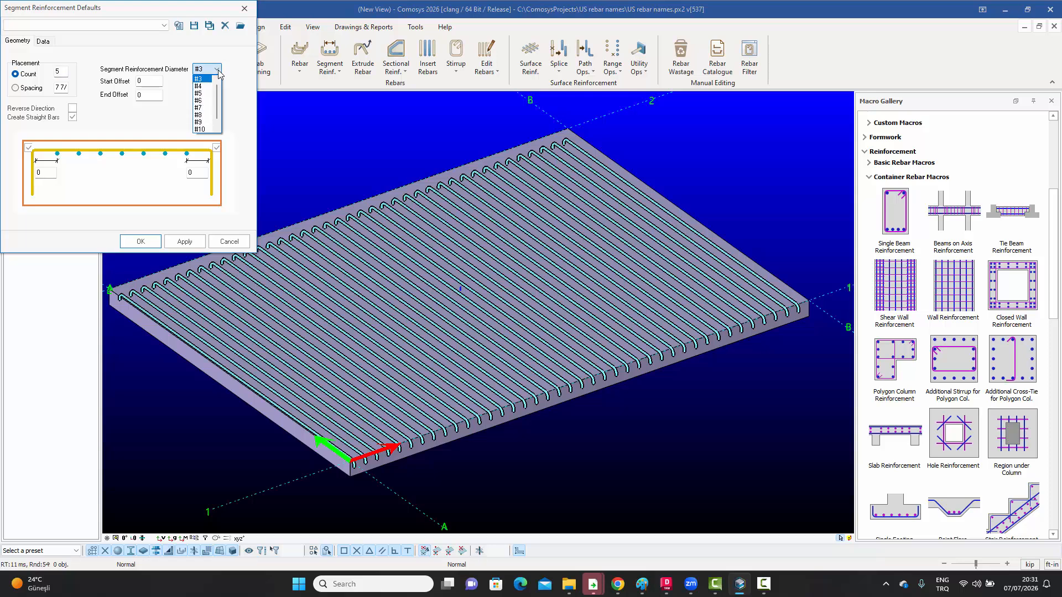
pyautogui.click(218, 71)
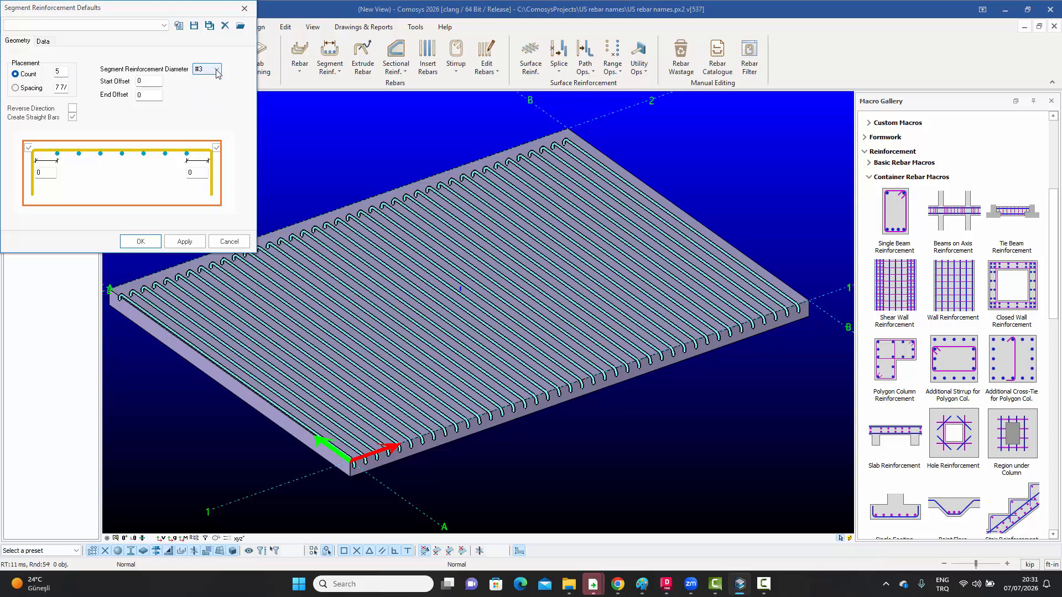
pyautogui.click(222, 71)
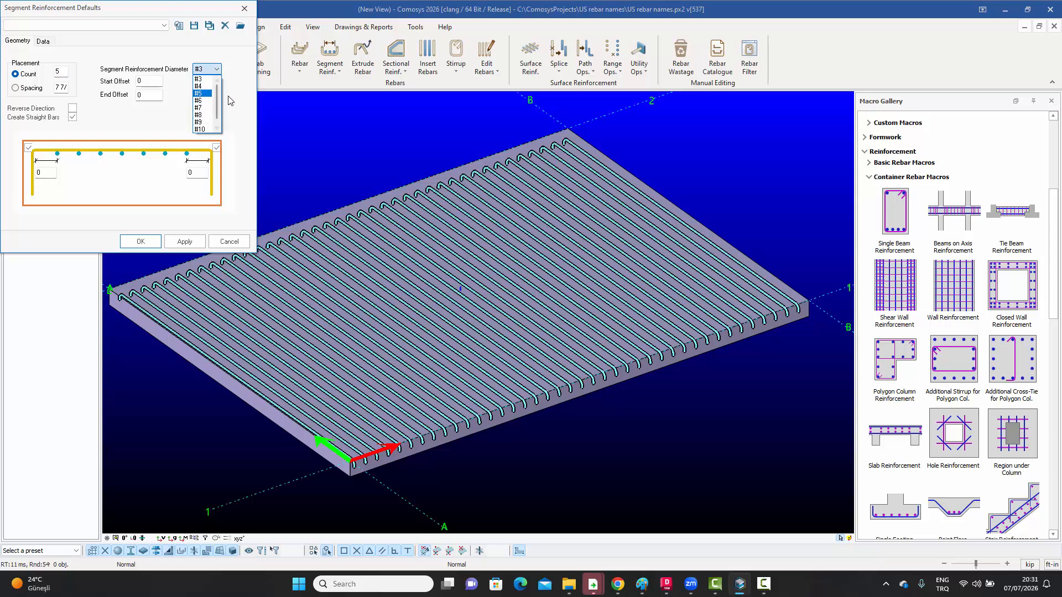
pyautogui.click(246, 11)
pyautogui.click(305, 150)
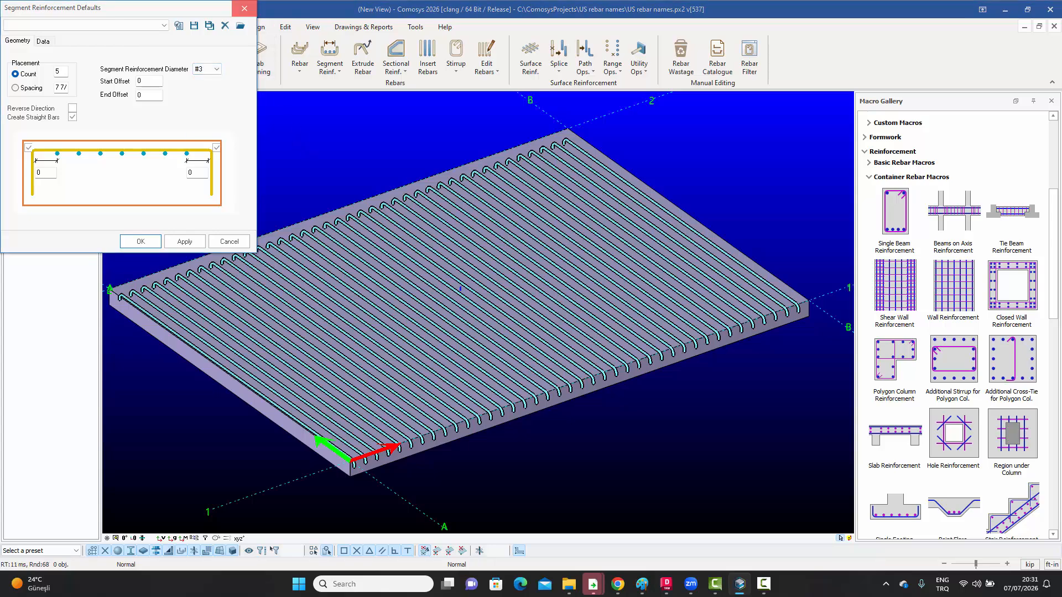
pyautogui.click(234, 6)
# Step: Open the properties of the slab's hooked rebars and review the US bar sizes for their diameter, keeping #6
pyautogui.scroll(-3, 403, 207)
pyautogui.moveTo(404, 203); pyautogui.dragTo(413, 186, button='right')
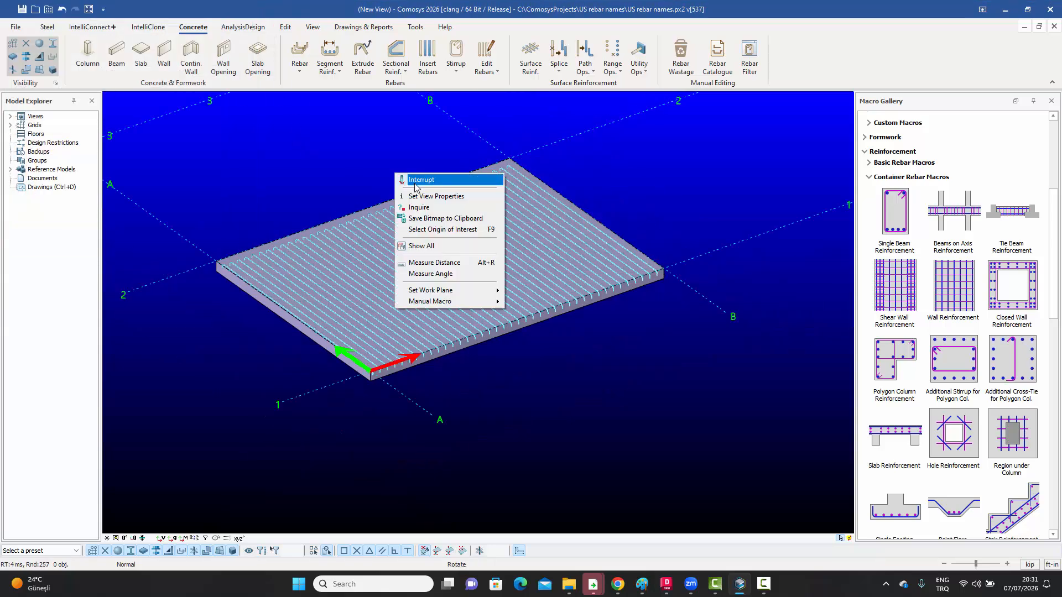
pyautogui.click(416, 181)
pyautogui.scroll(5, 462, 271)
pyautogui.scroll(2, 462, 271)
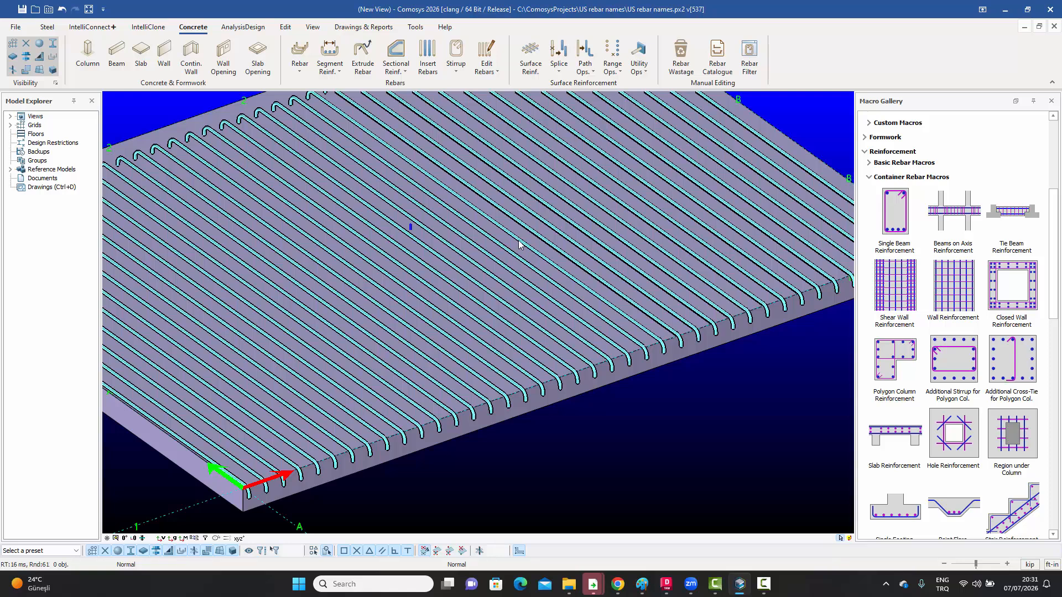
pyautogui.doubleClick(519, 240)
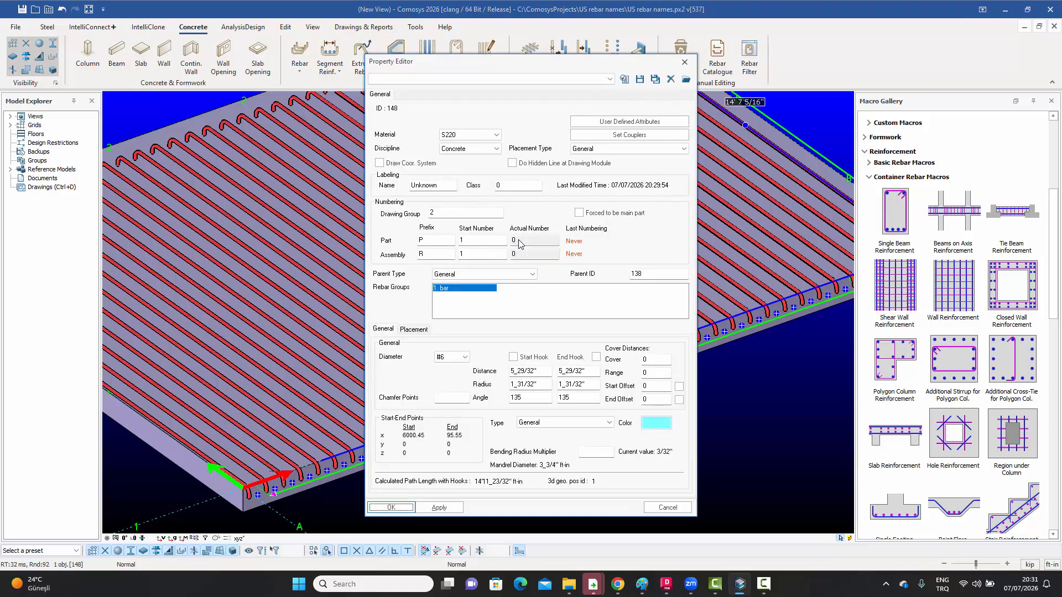
pyautogui.click(440, 358)
pyautogui.click(465, 358)
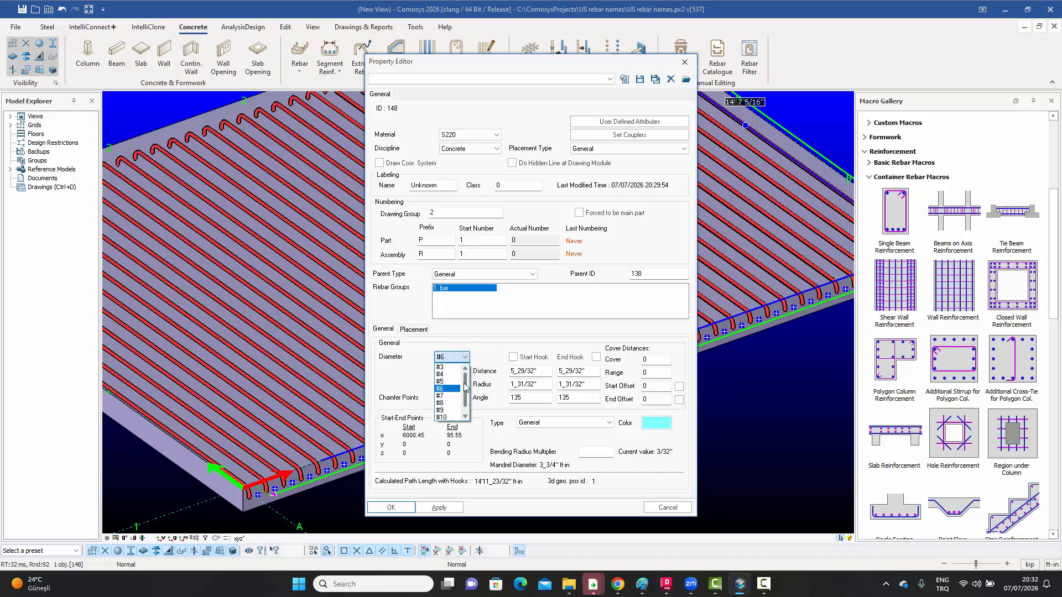
pyautogui.click(447, 389)
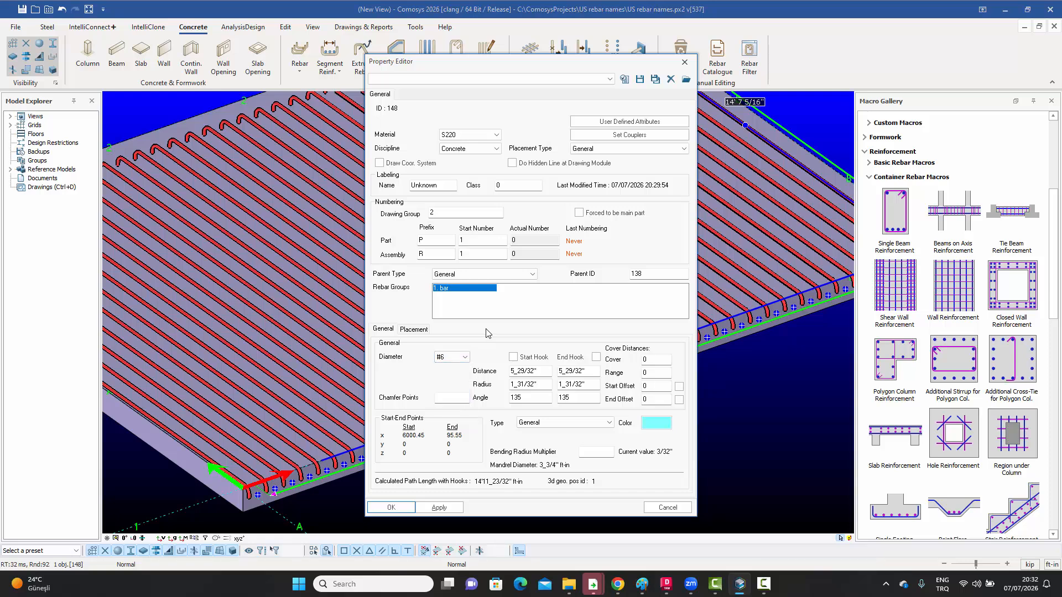
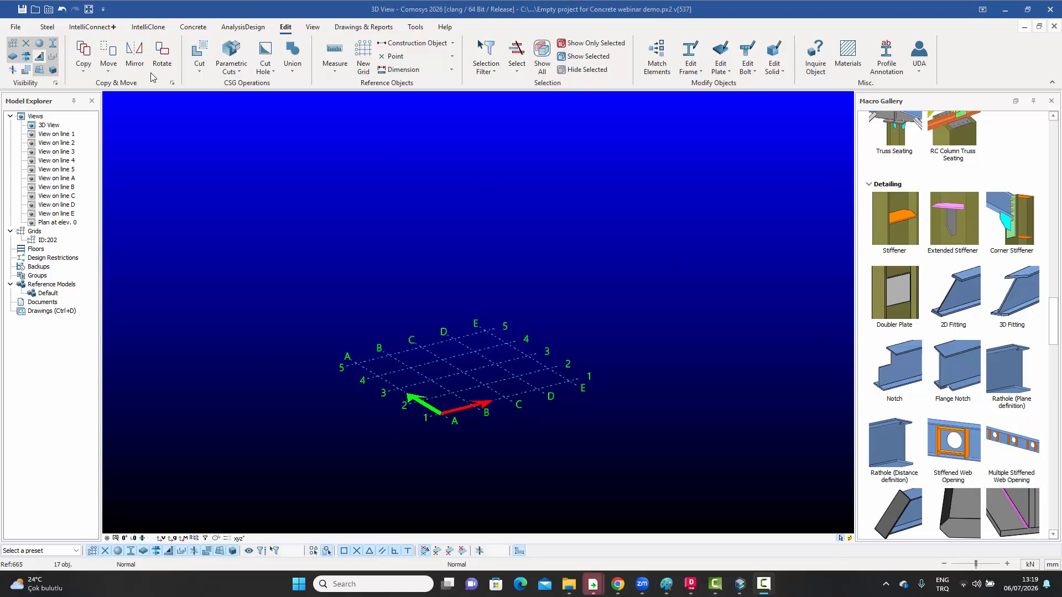
# Step: Import the OBJ file from the STL and OBJ samples folder into the Empty project for Concrete webinar demo at scale 1
pyautogui.click(15, 26)
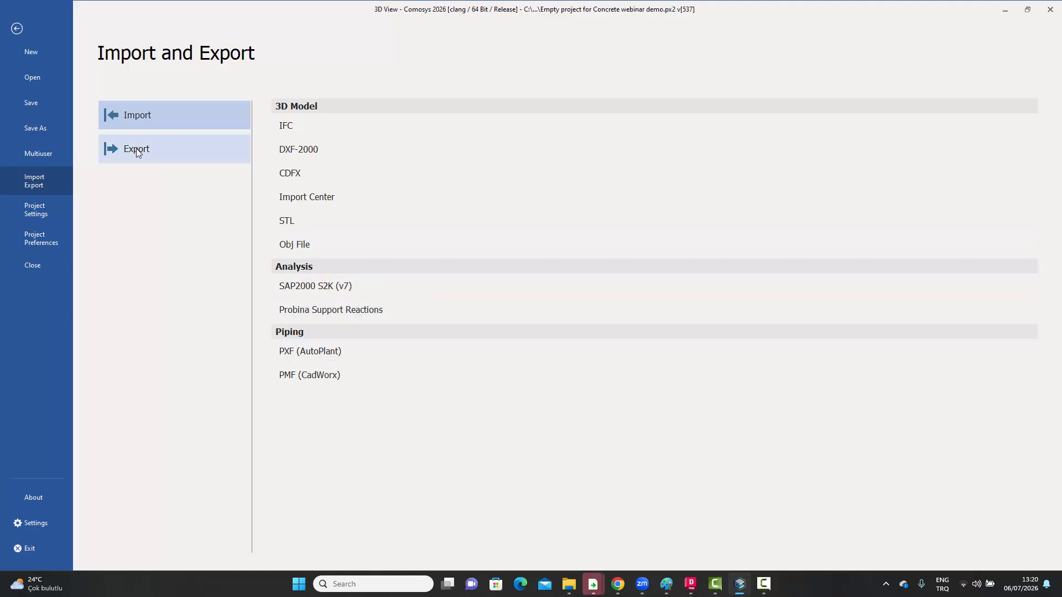
pyautogui.click(300, 246)
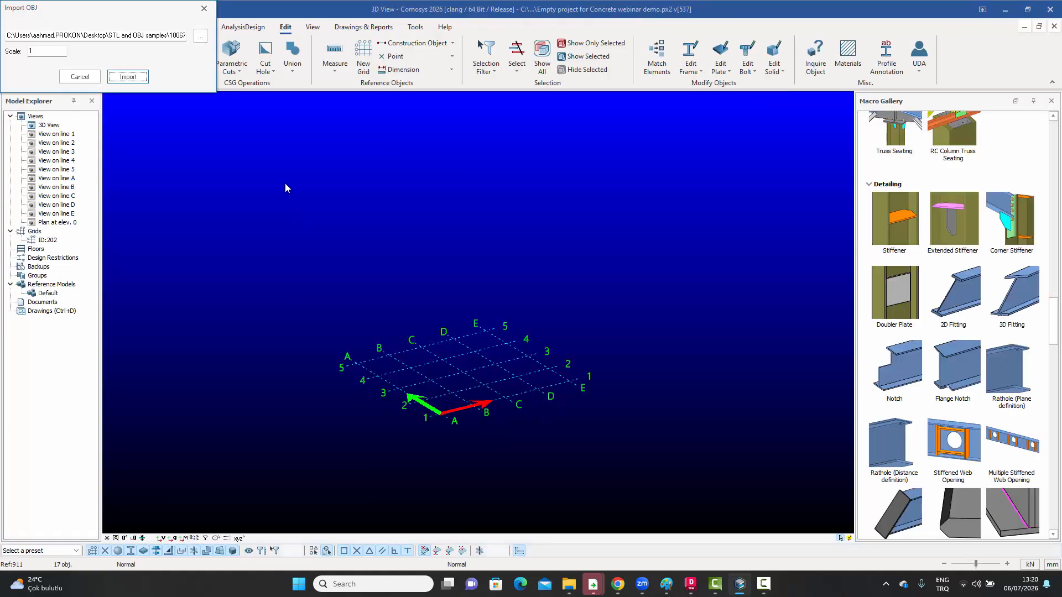
pyautogui.moveTo(148, 14); pyautogui.dragTo(242, 70)
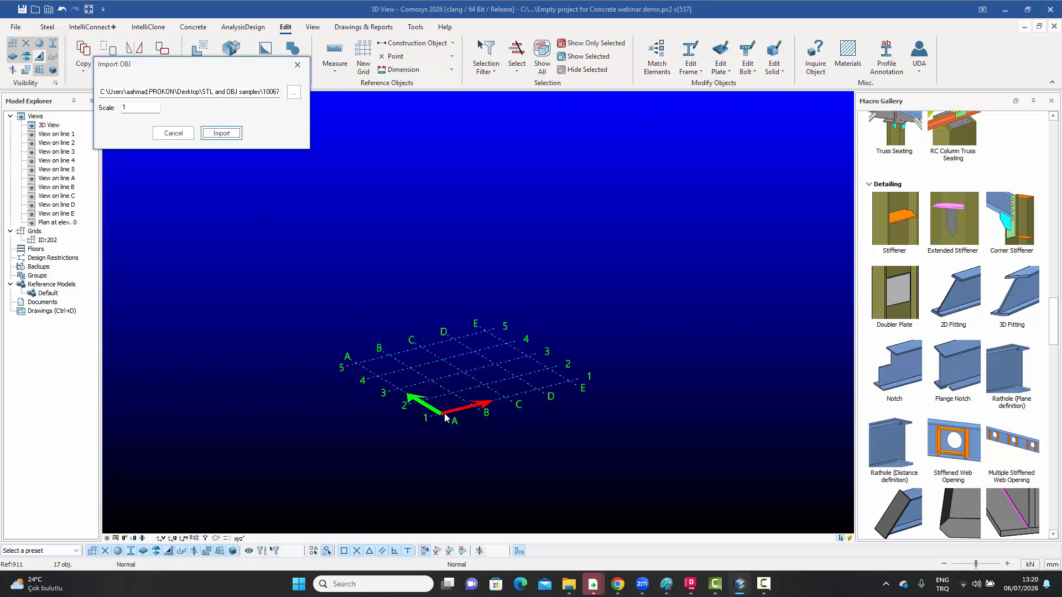
pyautogui.click(226, 135)
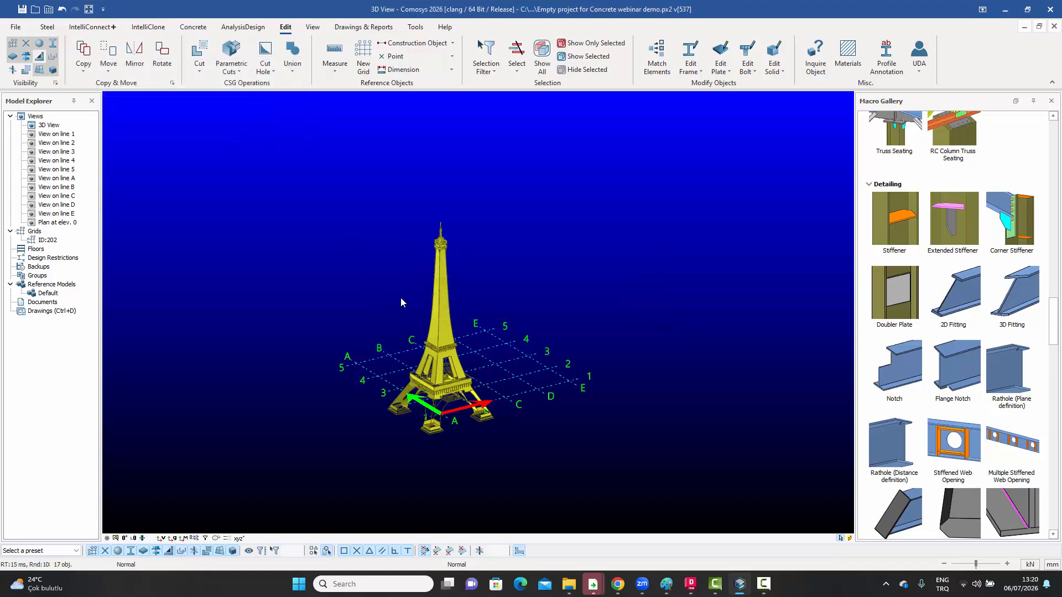
# Step: Examine the top platform and spire of the imported Eiffel Tower model from different angles
pyautogui.scroll(5, 436, 234)
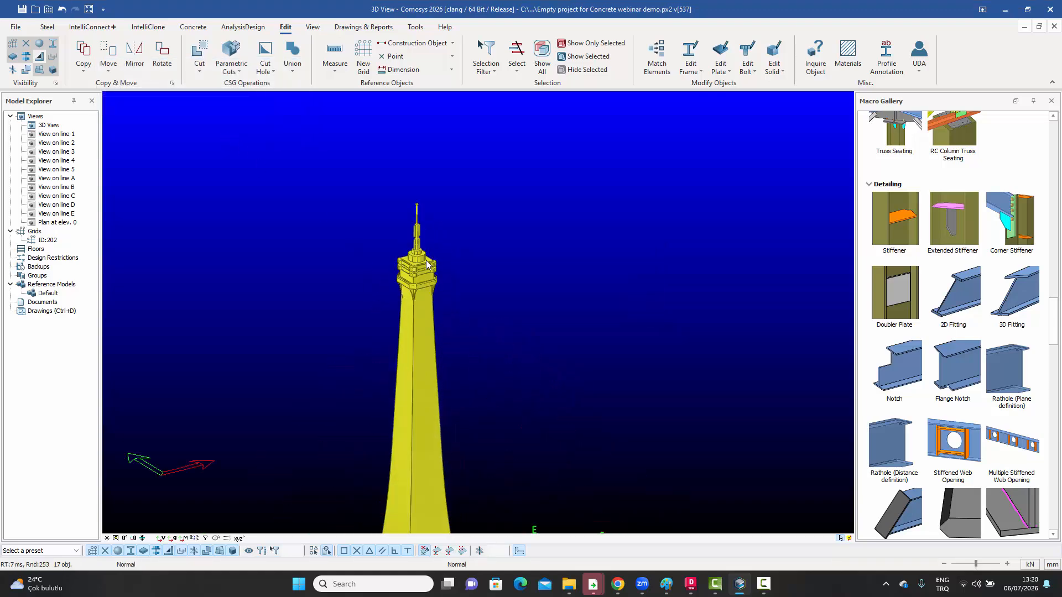
pyautogui.scroll(3, 426, 262)
pyautogui.scroll(-3, 426, 264)
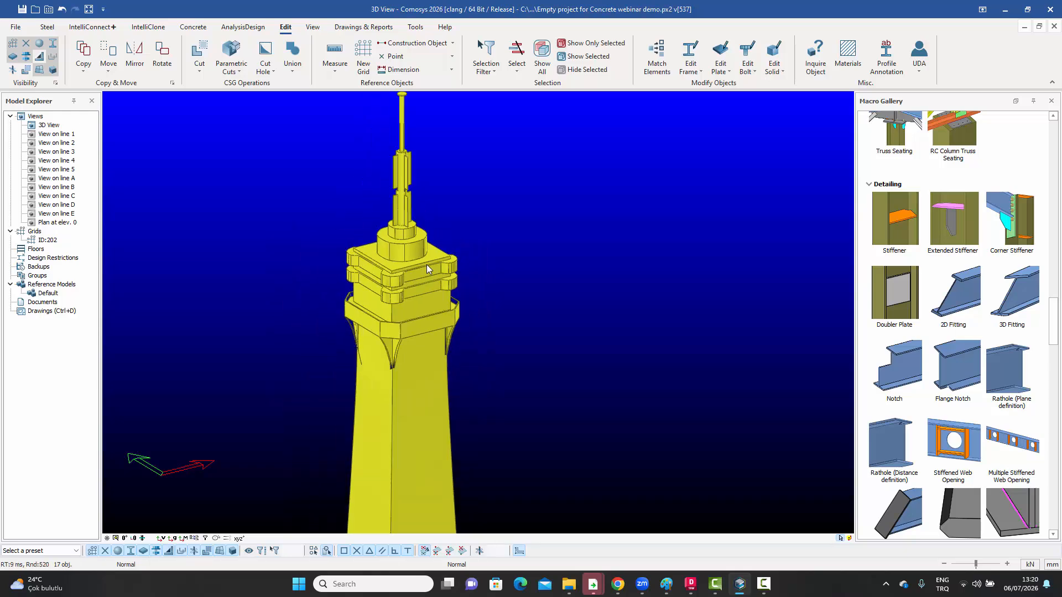
pyautogui.scroll(3, 411, 250)
pyautogui.click(416, 249)
pyautogui.moveTo(416, 248); pyautogui.dragTo(499, 208, button='middle')
pyautogui.click(498, 218)
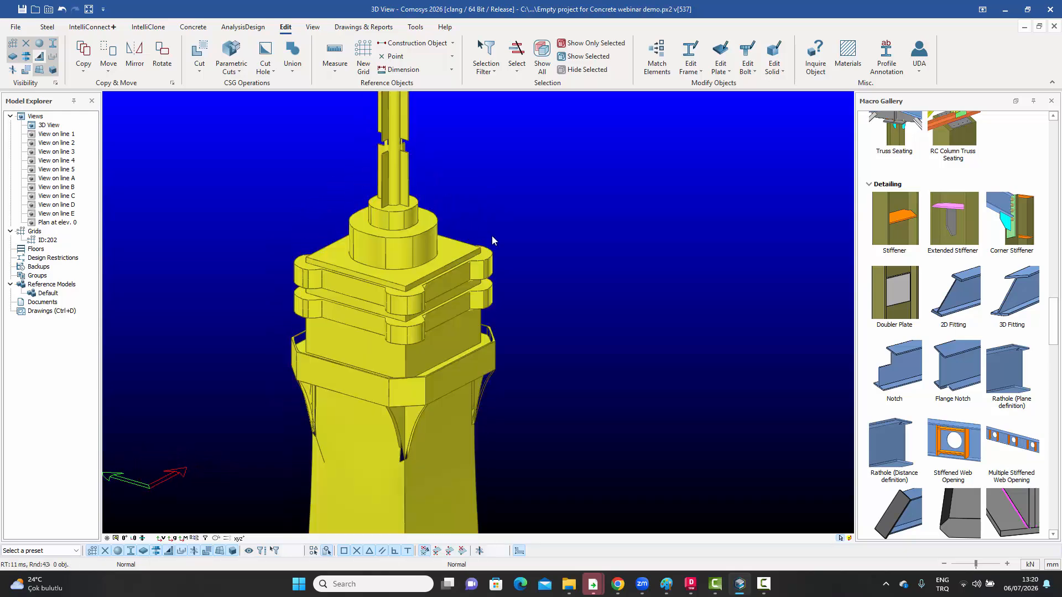
pyautogui.scroll(-3, 493, 236)
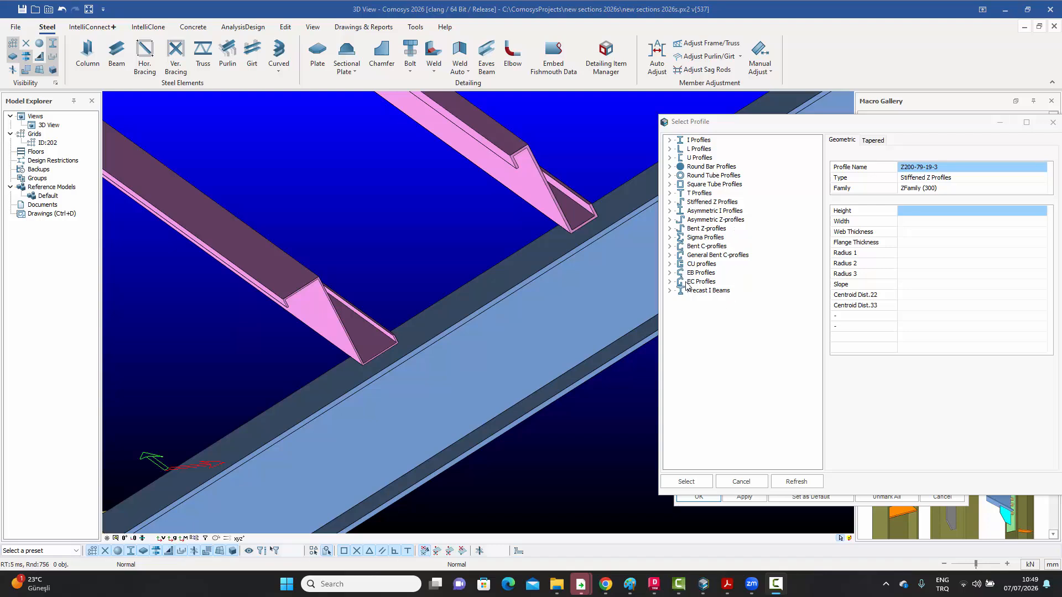
# Step: Review the profile types available for the Z200-79-19-3 purlin and leave the profile selection without choosing another
pyautogui.click(1053, 122)
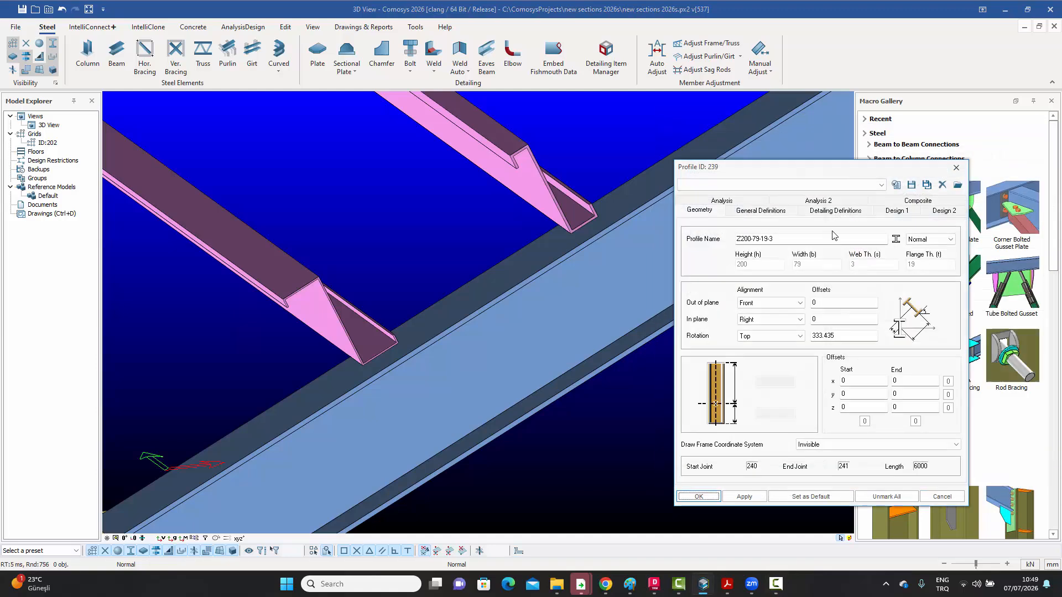
# Step: Examine the end shapes of the Z purlins along the rafter, comparing how their lips are folded
pyautogui.scroll(1, 340, 328)
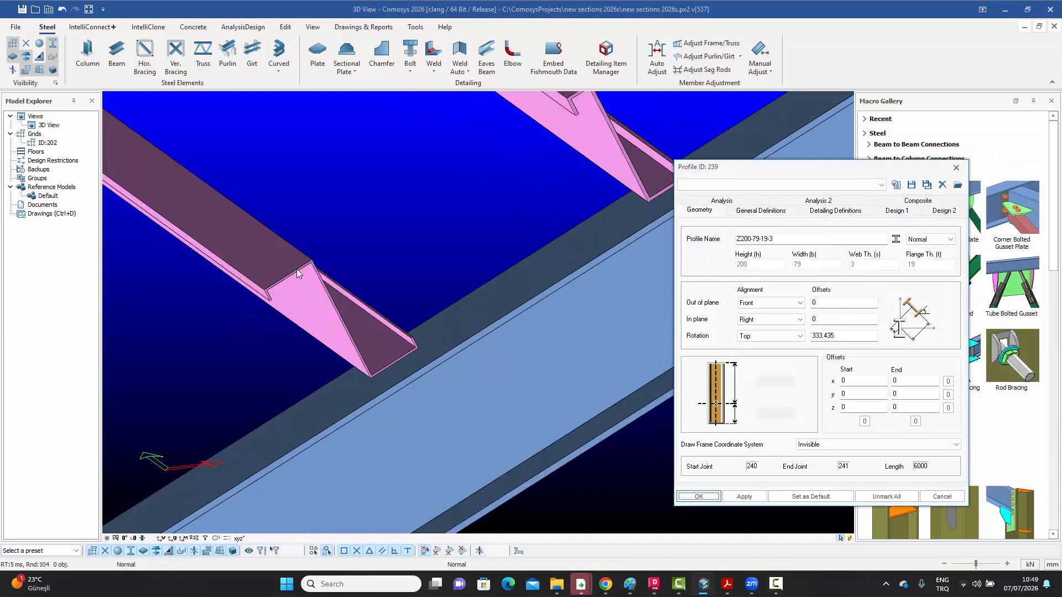
pyautogui.scroll(1, 373, 357)
pyautogui.moveTo(144, 493); pyautogui.dragTo(282, 405, button='middle')
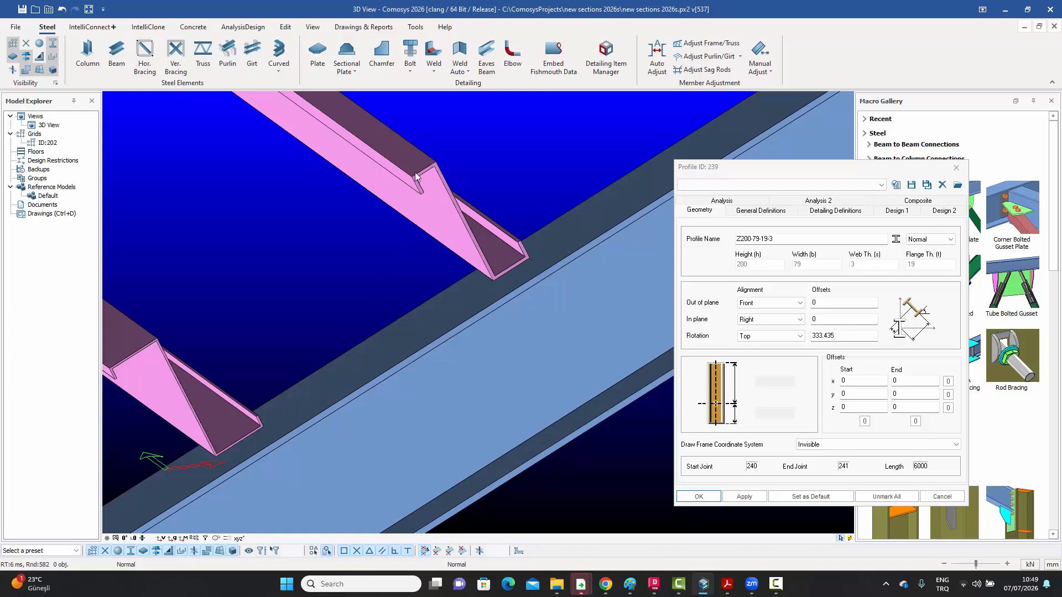
pyautogui.moveTo(562, 271); pyautogui.dragTo(422, 288, button='middle')
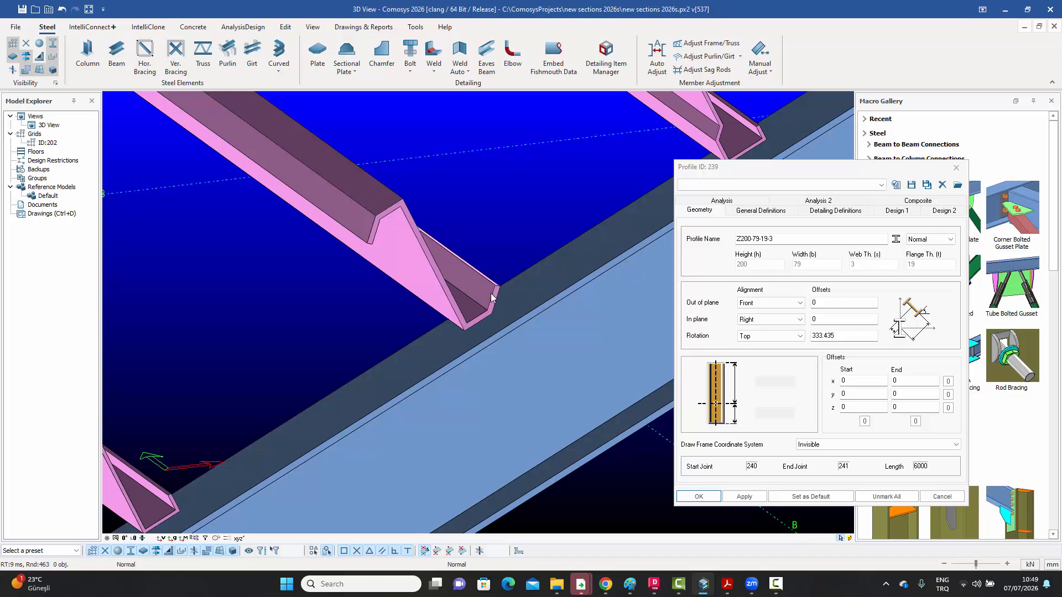
pyautogui.moveTo(483, 291); pyautogui.dragTo(286, 460, button='middle')
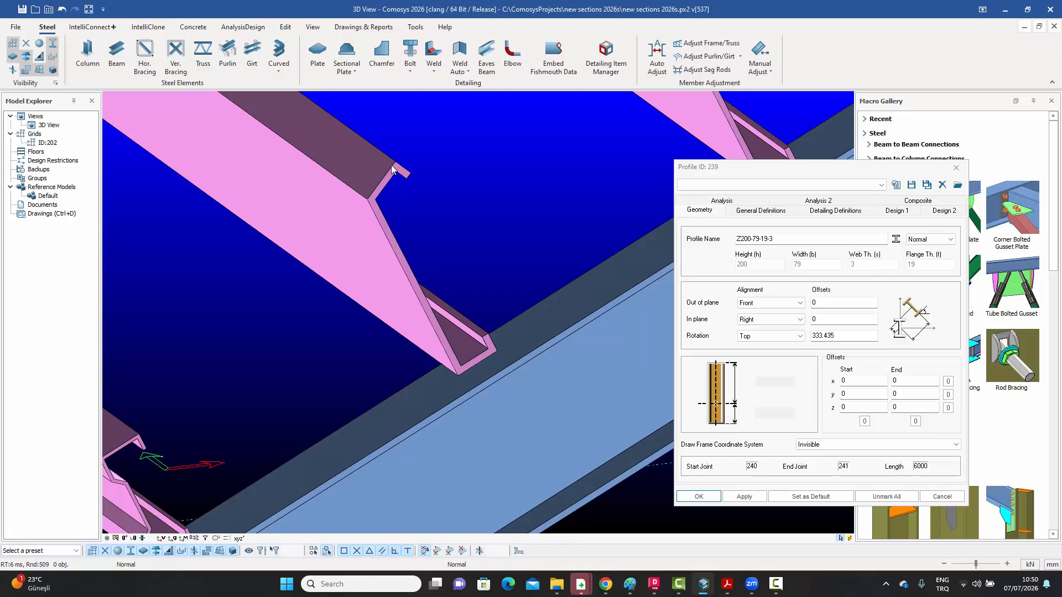
pyautogui.scroll(-2, 442, 255)
pyautogui.moveTo(444, 258); pyautogui.dragTo(338, 316, button='middle')
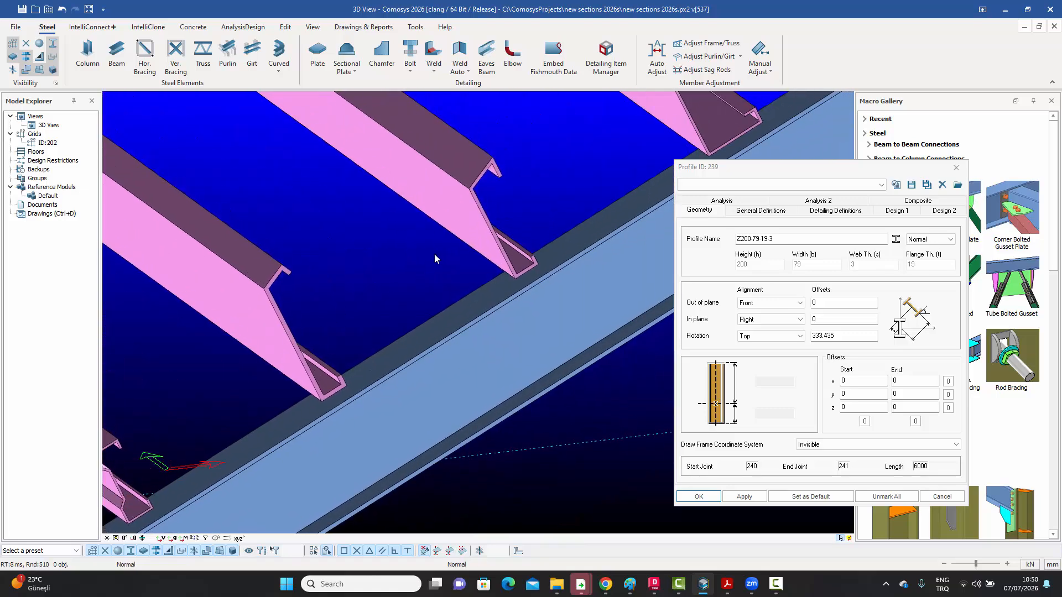
pyautogui.moveTo(457, 223); pyautogui.dragTo(397, 258, button='middle')
pyautogui.scroll(2, 461, 203)
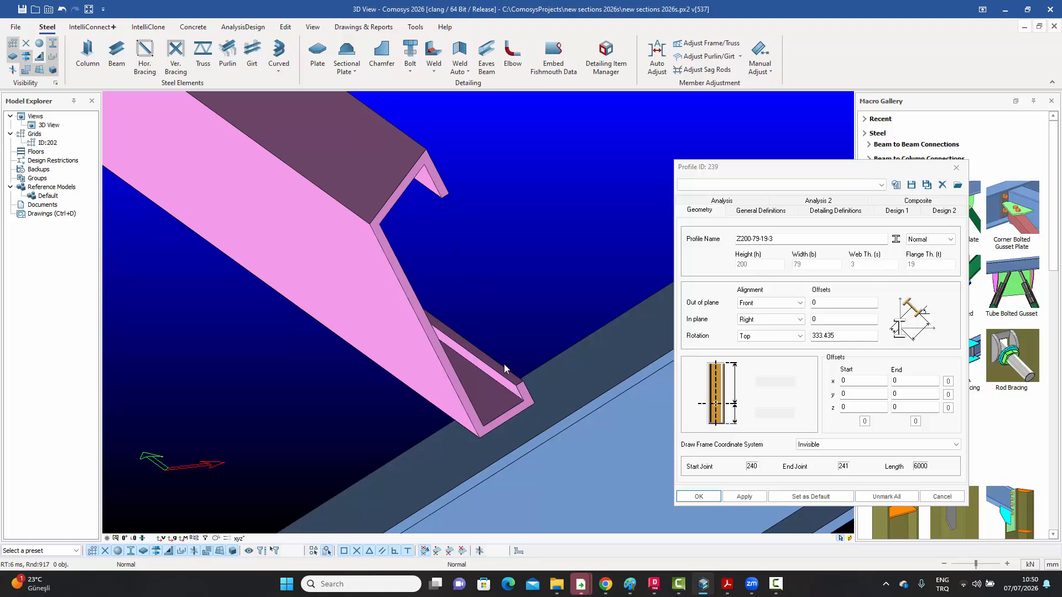
# Step: Examine the double-folded lips and the outward and inward lip variants on the neighbouring Z purlins up close
pyautogui.scroll(-2, 502, 360)
pyautogui.scroll(4, 500, 354)
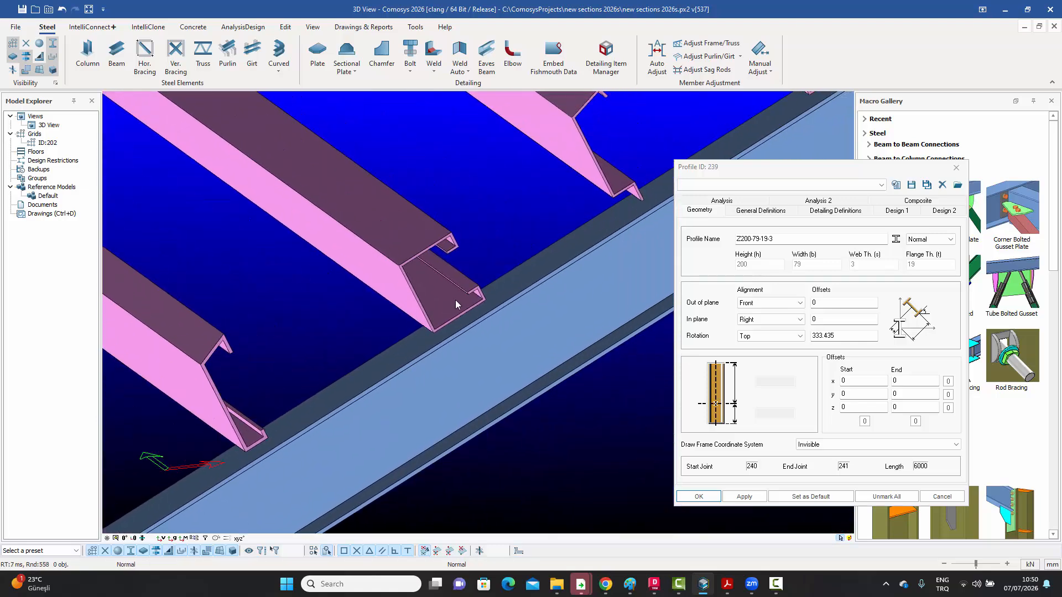
pyautogui.moveTo(462, 299); pyautogui.dragTo(431, 316, button='middle')
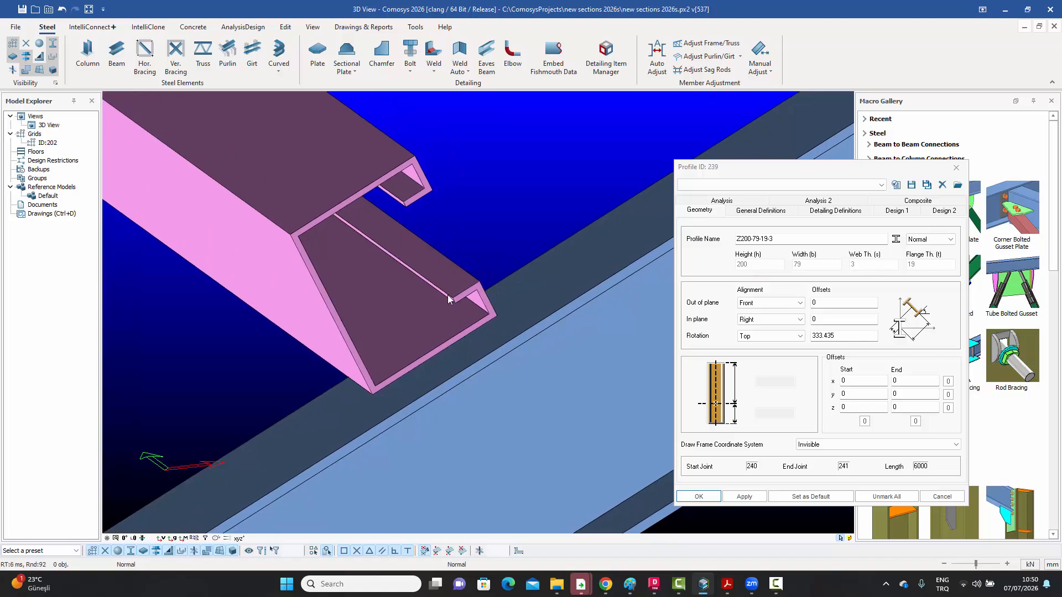
pyautogui.scroll(-3, 465, 294)
pyautogui.scroll(4, 515, 271)
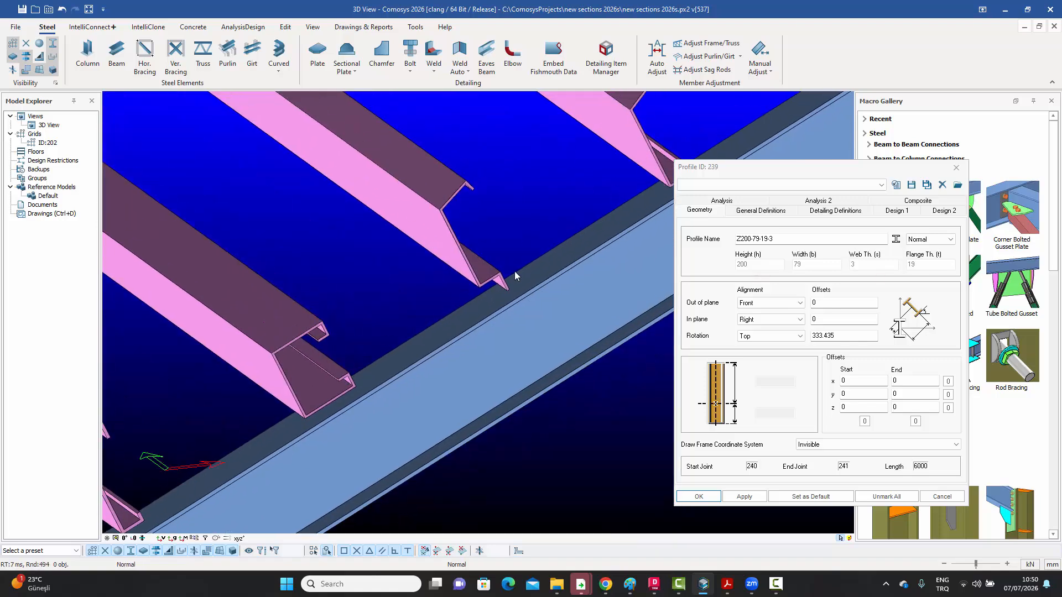
pyautogui.scroll(2, 516, 271)
pyautogui.moveTo(516, 271); pyautogui.dragTo(486, 349, button='middle')
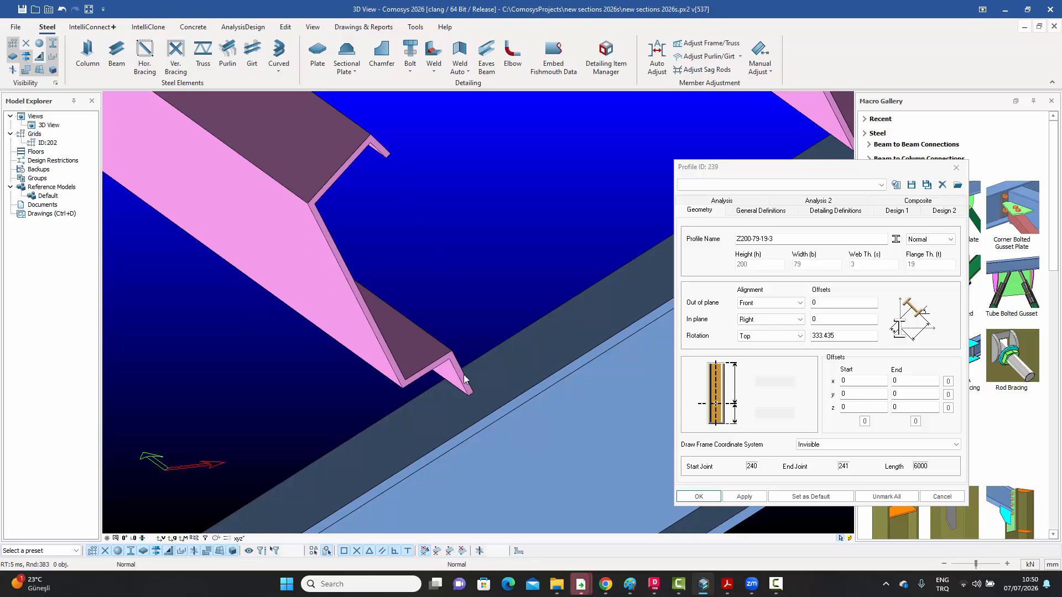
pyautogui.scroll(-3, 458, 365)
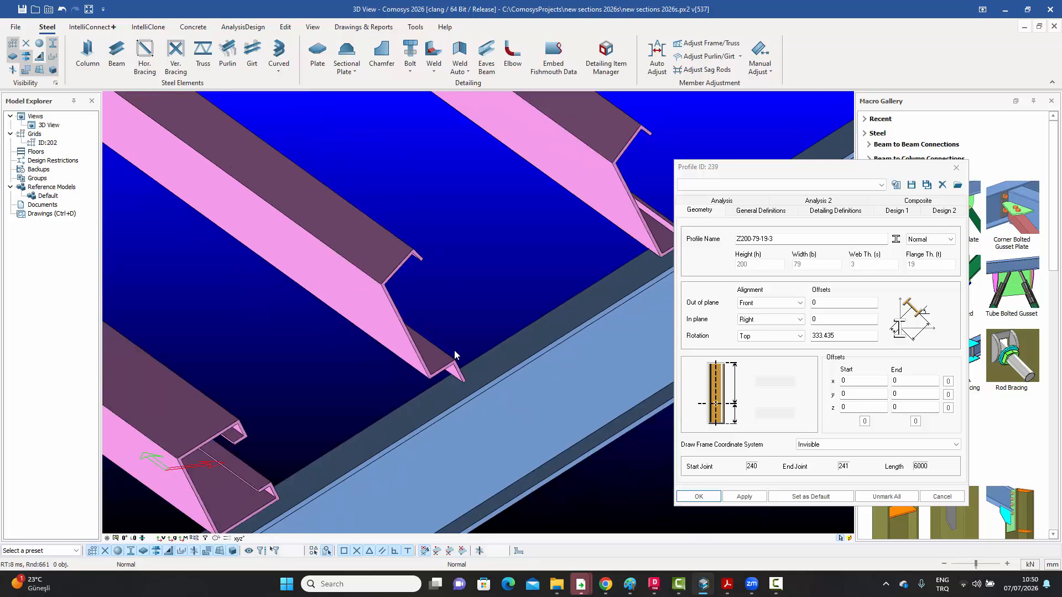
pyautogui.moveTo(592, 253); pyautogui.dragTo(476, 270, button='middle')
pyautogui.scroll(3, 475, 270)
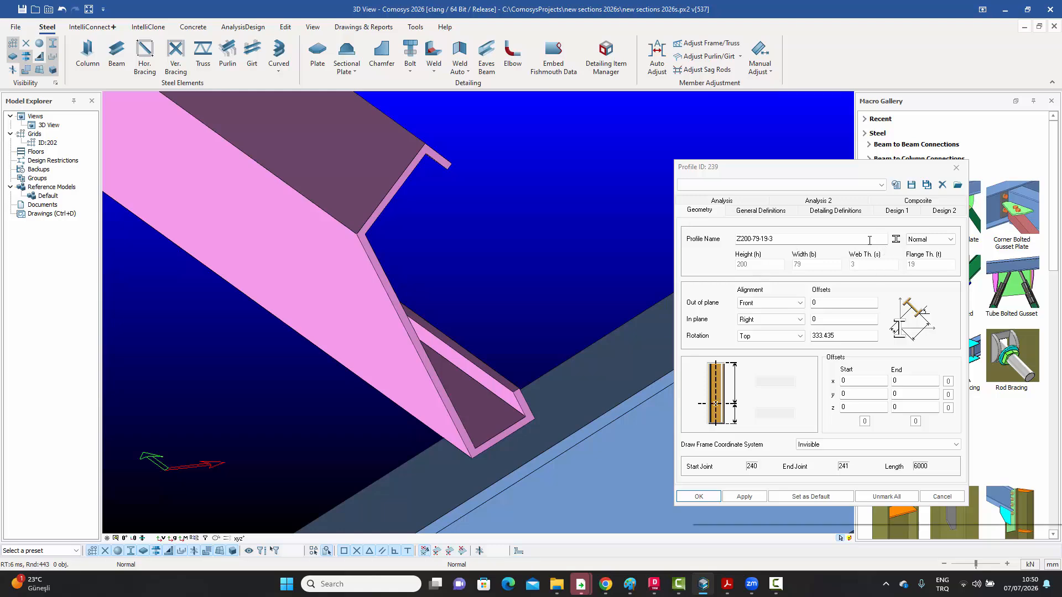
pyautogui.moveTo(870, 241)
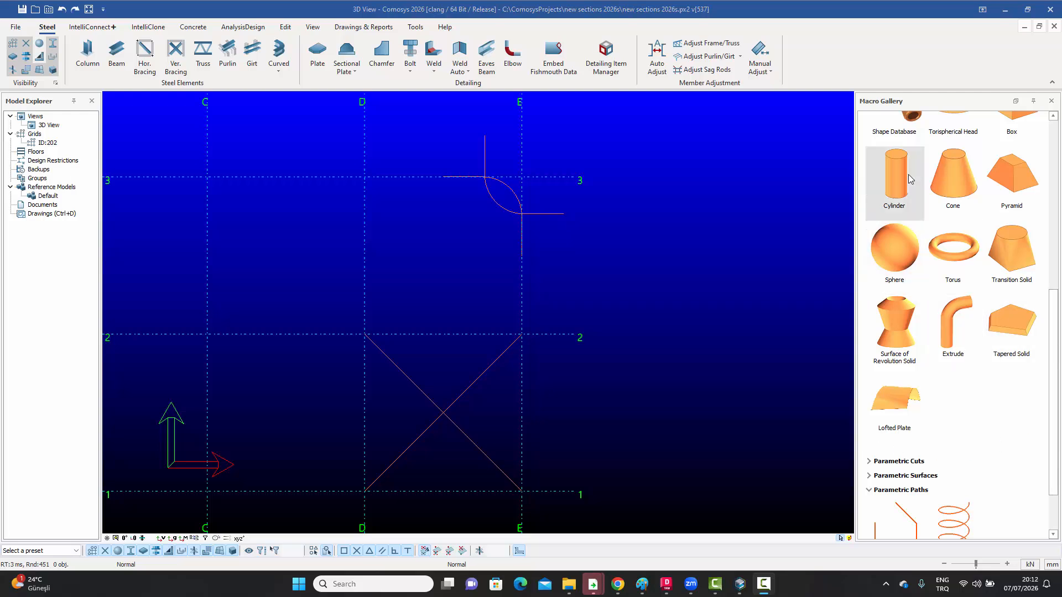
# Step: Create a Lofted Plate between the straight path running from D1 to E2 and the straight path crossing above it
pyautogui.scroll(3, 1013, 210)
pyautogui.scroll(-1, 959, 220)
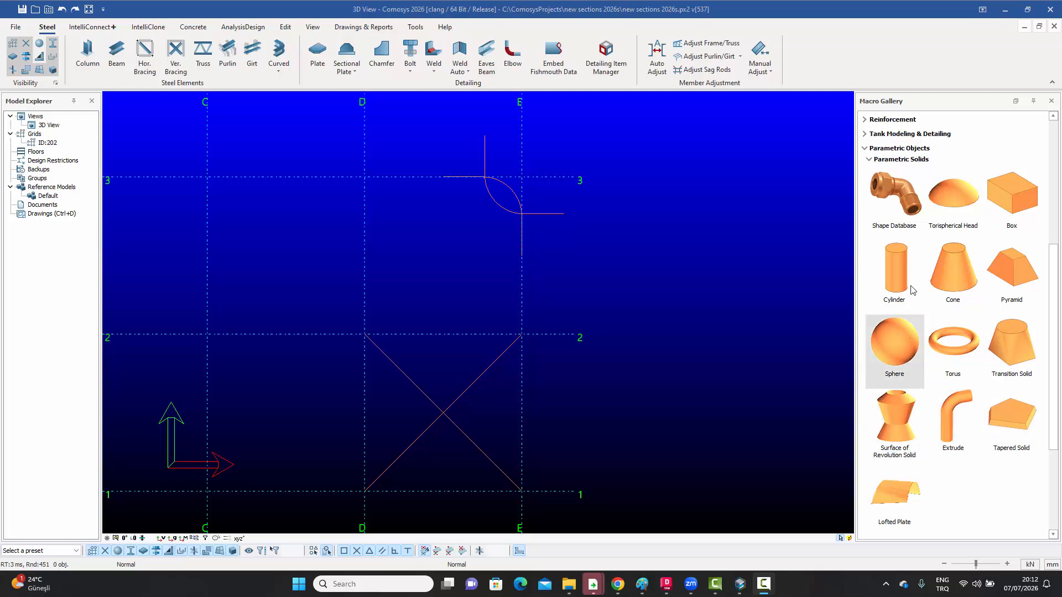
pyautogui.scroll(-2, 996, 337)
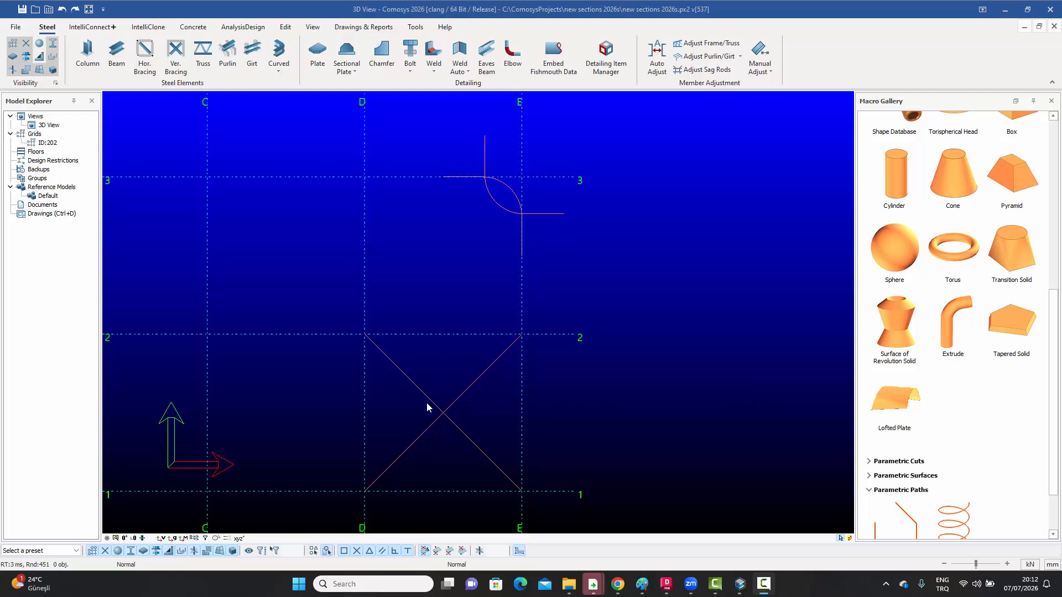
pyautogui.rightClick(497, 433)
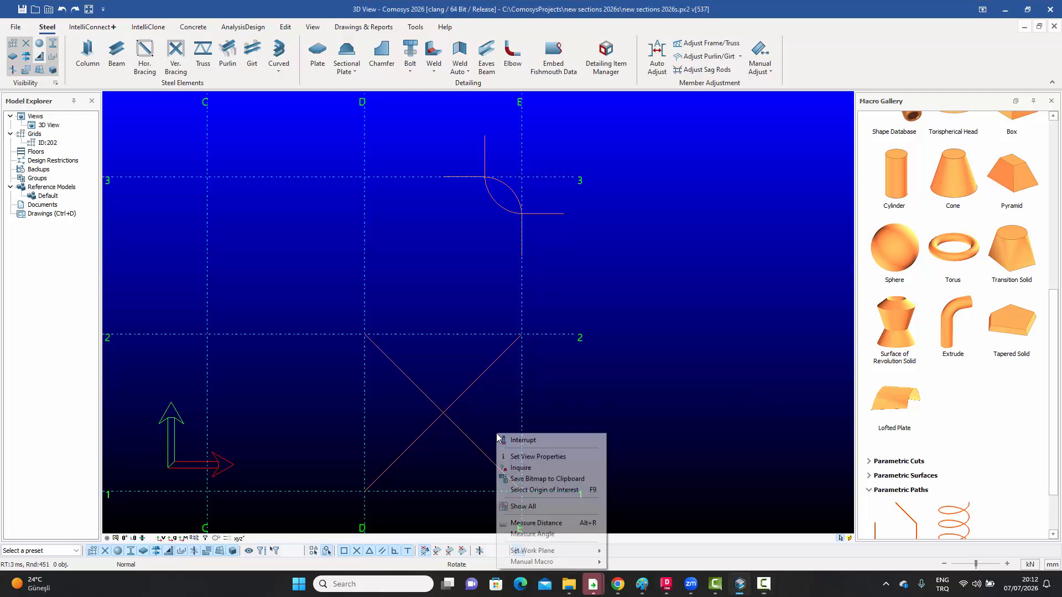
pyautogui.click(503, 432)
pyautogui.moveTo(503, 426); pyautogui.dragTo(481, 379, button='right')
pyautogui.moveTo(483, 378); pyautogui.dragTo(620, 470, button='middle')
pyautogui.moveTo(619, 471); pyautogui.dragTo(597, 465, button='right')
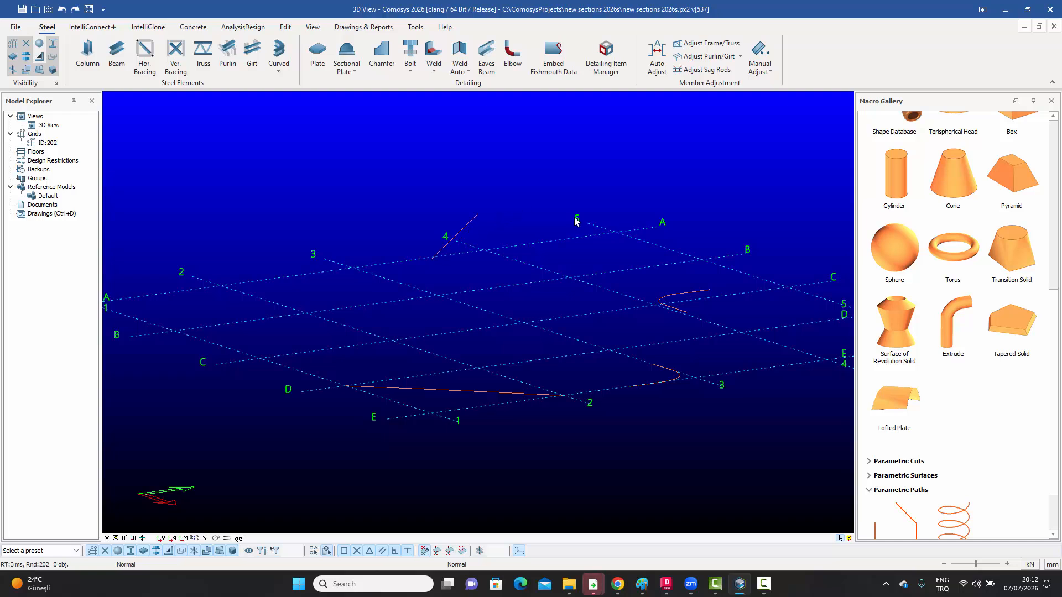
pyautogui.click(900, 407)
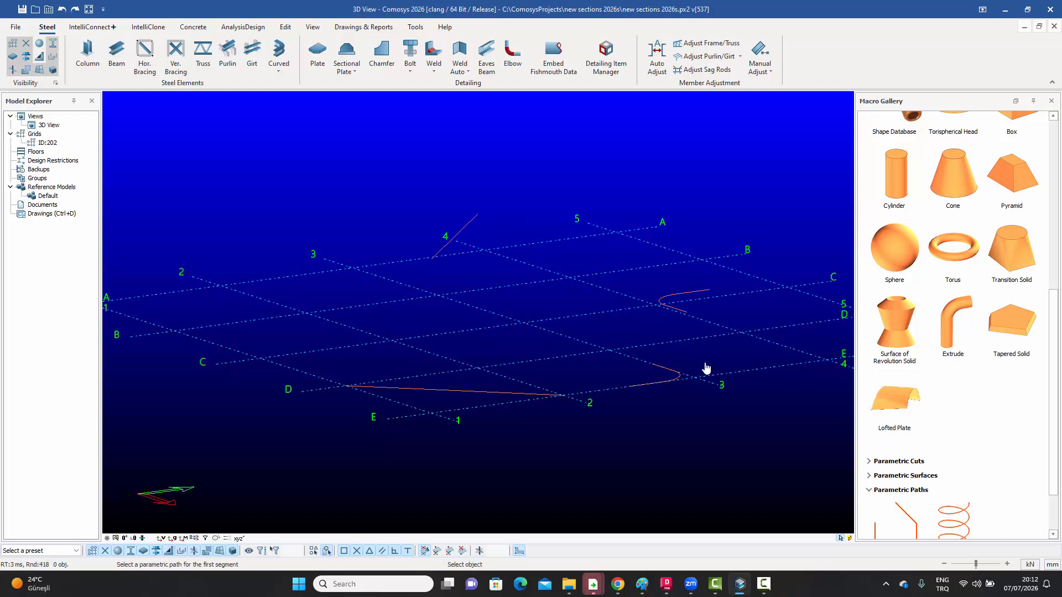
pyautogui.click(484, 395)
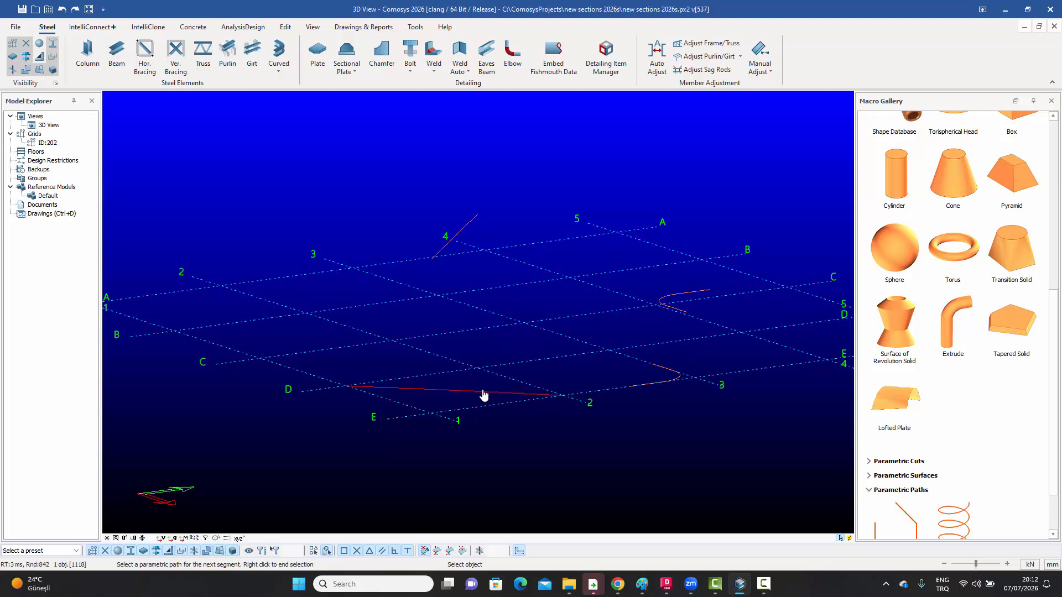
pyautogui.click(466, 231)
pyautogui.rightClick(494, 229)
# Step: Examine the twisted lofted plate between the two straight paths from several angles
pyautogui.moveTo(494, 229); pyautogui.dragTo(369, 376, button='middle')
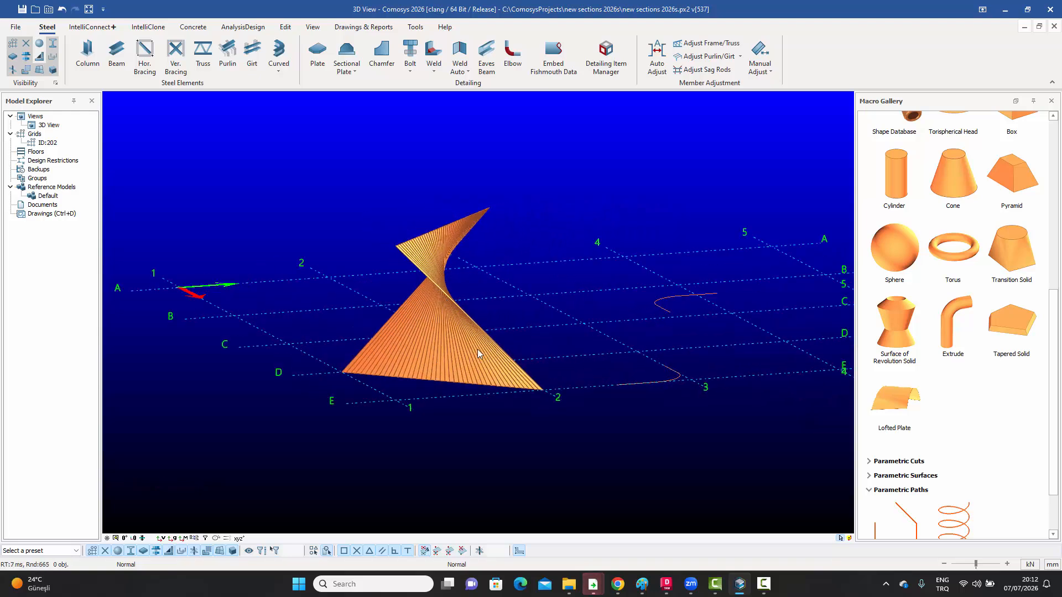
pyautogui.moveTo(474, 349); pyautogui.dragTo(434, 365, button='middle')
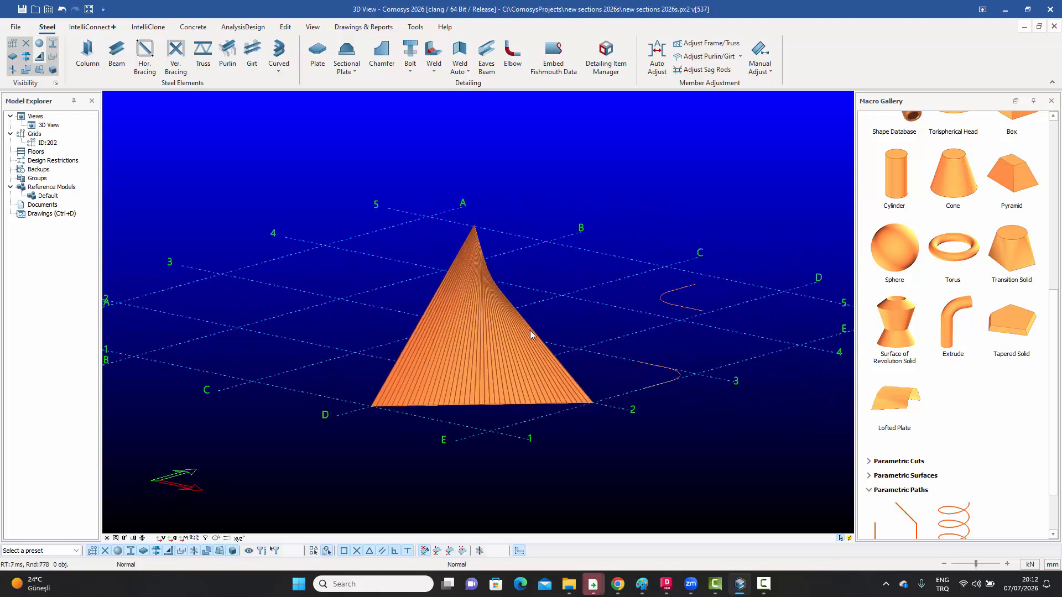
pyautogui.moveTo(526, 373); pyautogui.dragTo(456, 343, button='middle')
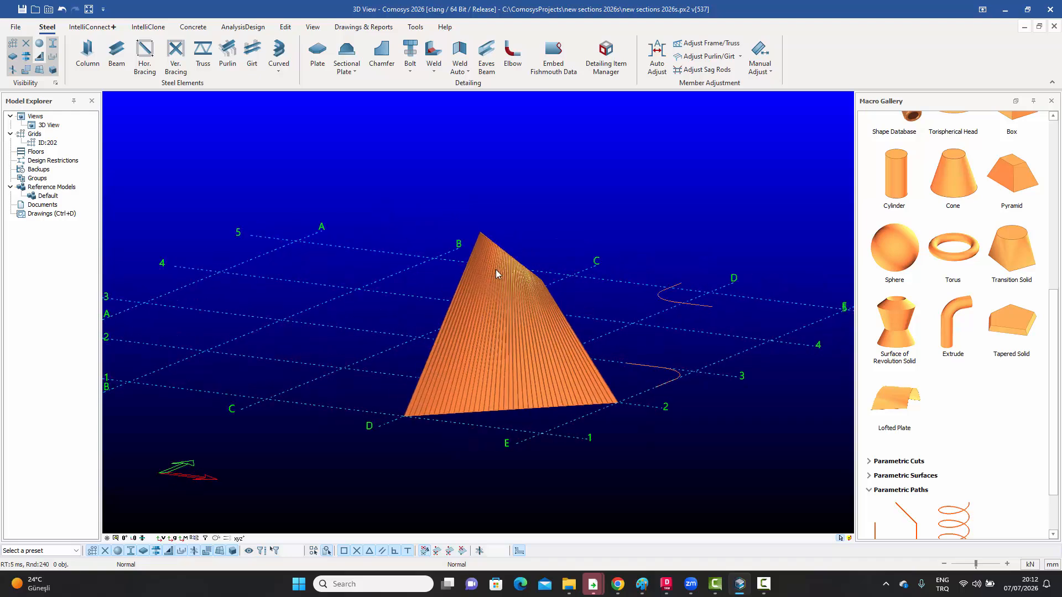
pyautogui.moveTo(496, 270); pyautogui.dragTo(509, 279, button='middle')
pyautogui.moveTo(551, 309); pyautogui.dragTo(516, 345, button='middle')
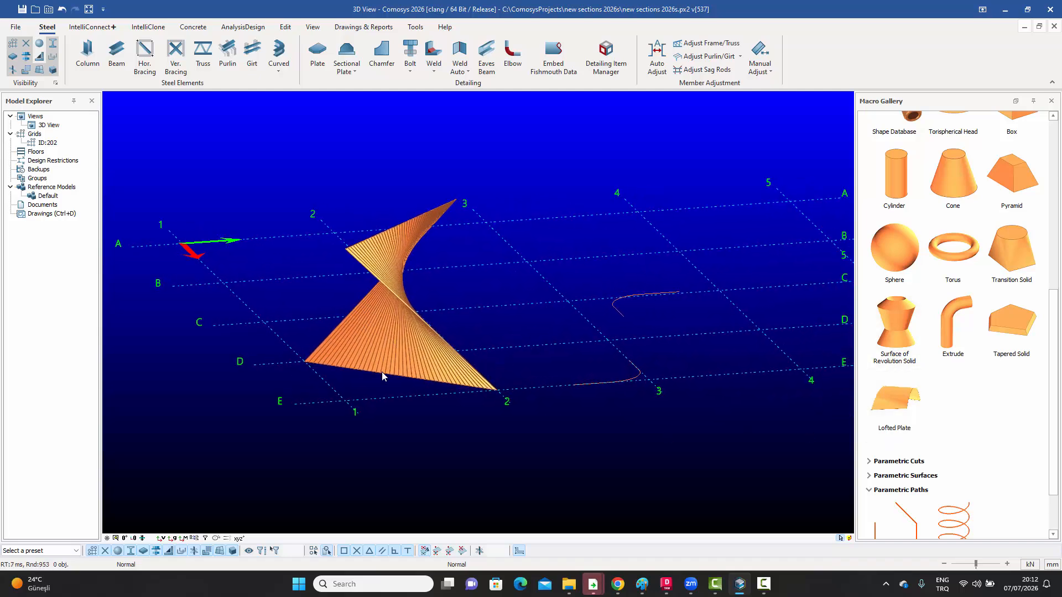
# Step: Inspect the two filleted L-shaped paths near grid intersection E3 in plan view, selecting one to check its segments
pyautogui.scroll(4, 614, 385)
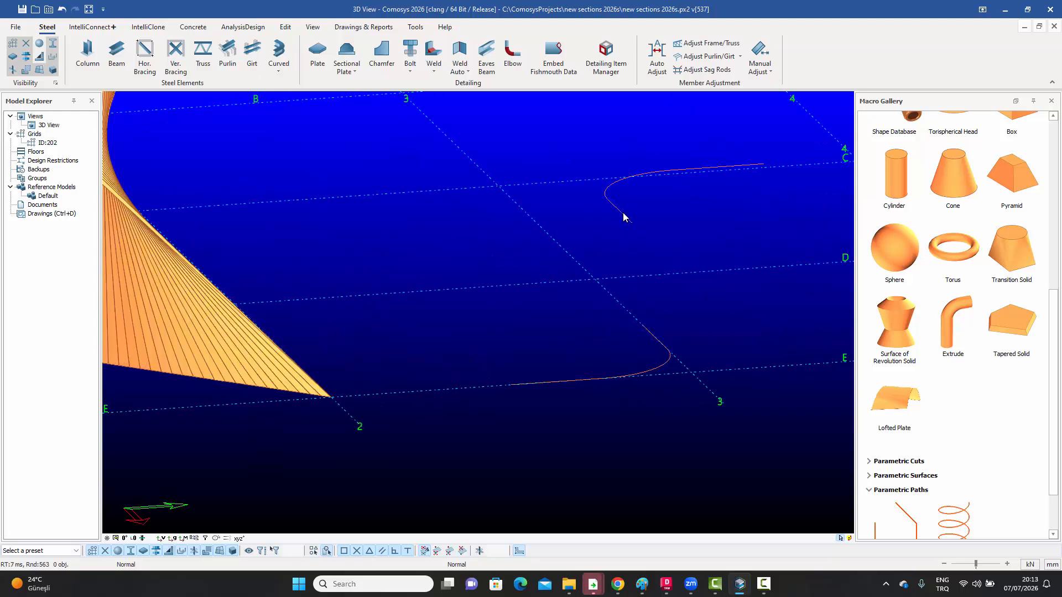
pyautogui.click(125, 539)
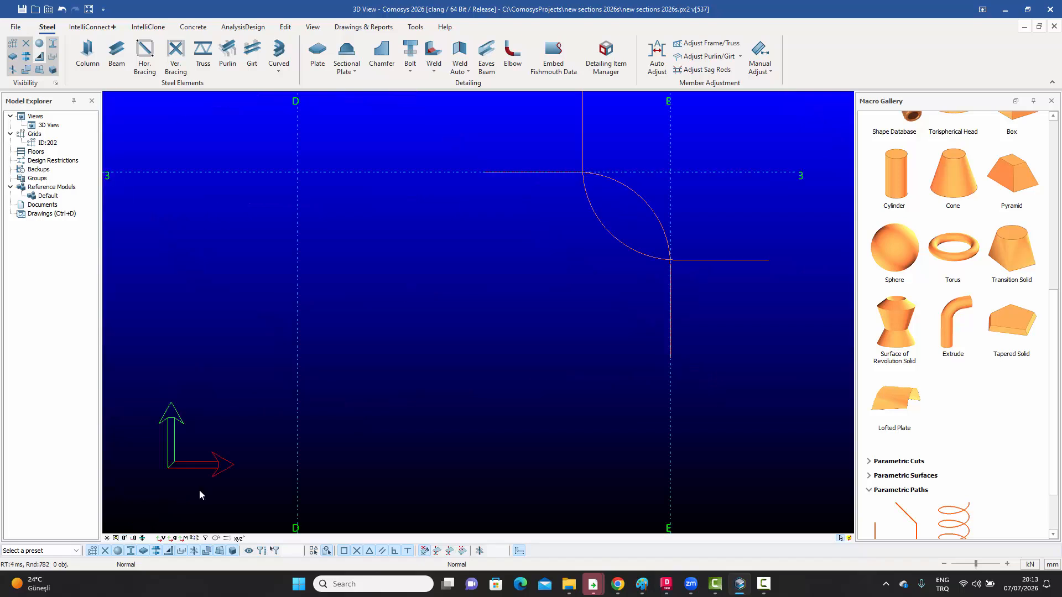
pyautogui.scroll(-2, 515, 336)
pyautogui.click(596, 243)
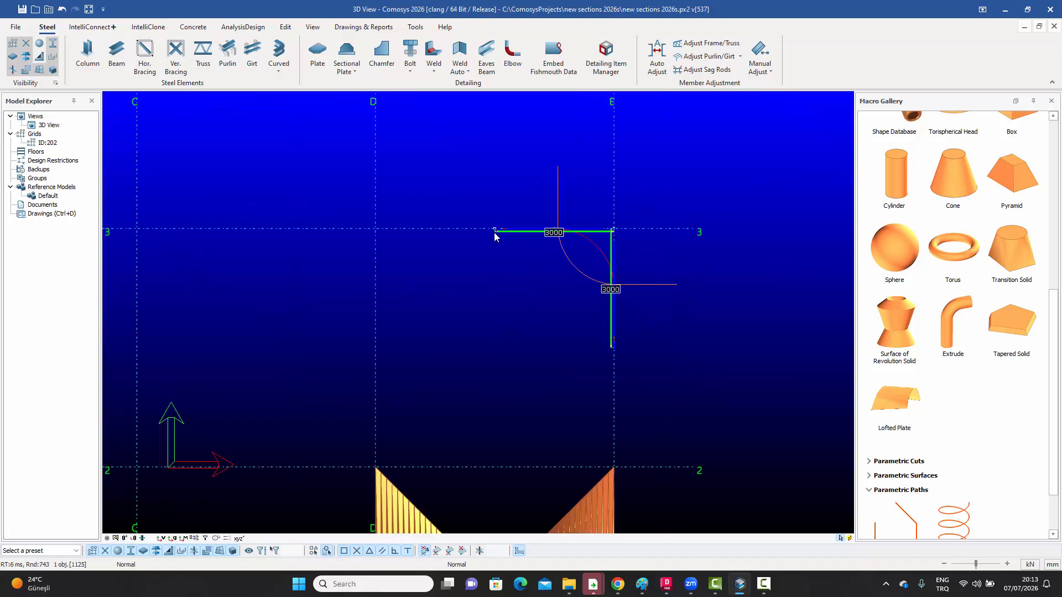
pyautogui.press('Escape')
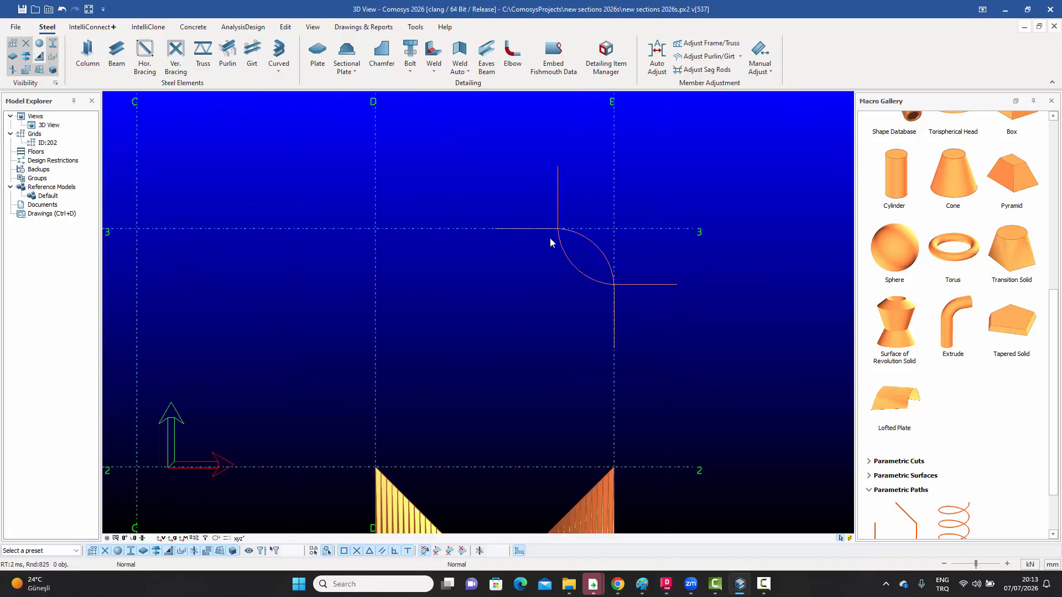
# Step: Create a second Lofted Plate between the lower and upper filleted L-shaped paths near grid intersection E3
pyautogui.moveTo(675, 350); pyautogui.dragTo(545, 285, button='middle')
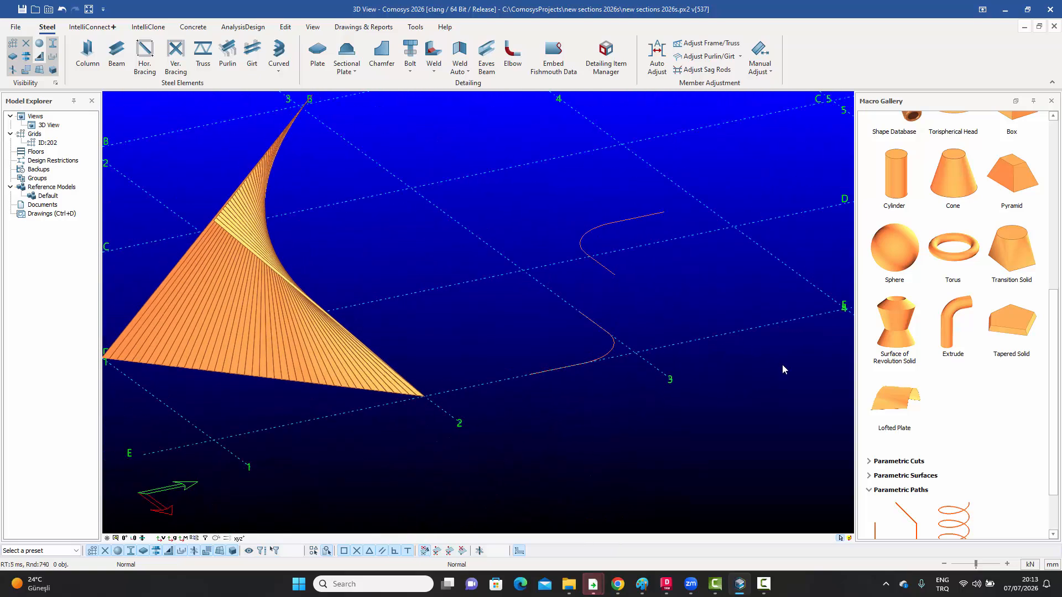
pyautogui.click(895, 399)
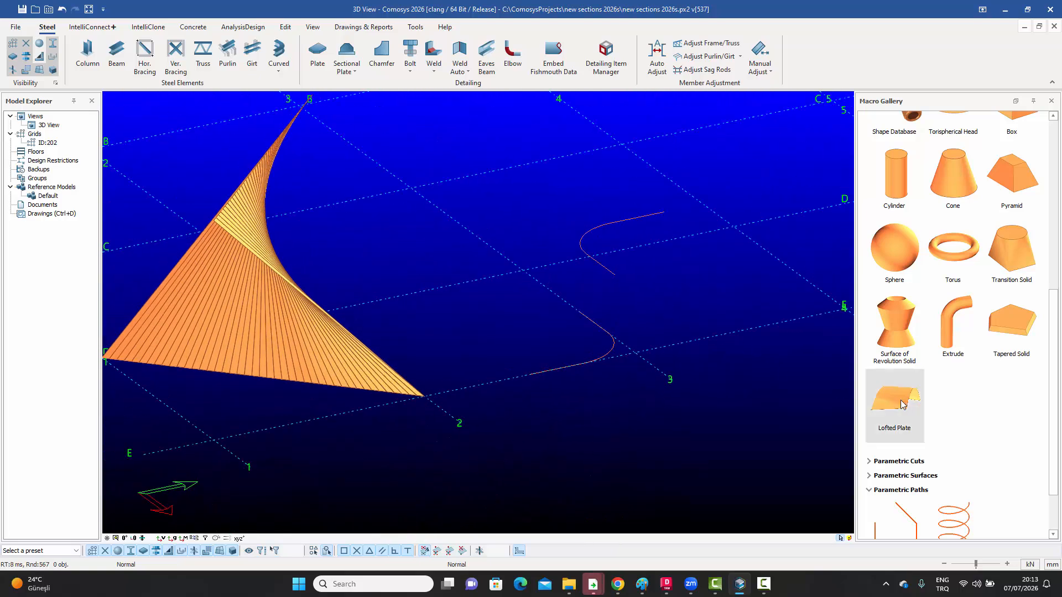
pyautogui.click(612, 355)
pyautogui.click(627, 227)
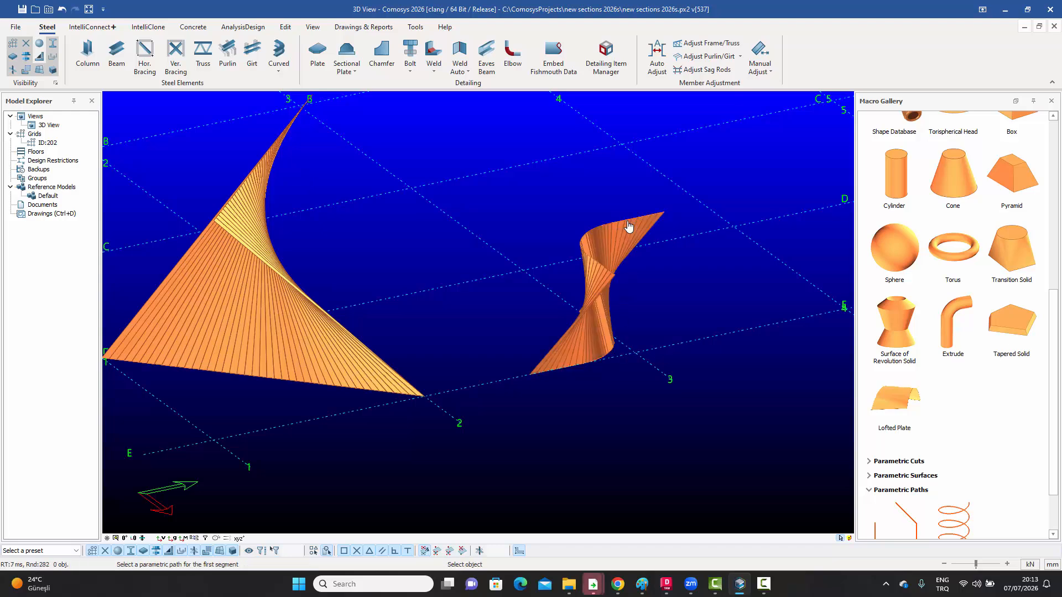
pyautogui.press('Escape')
# Step: Examine the curved lofted plate near grid intersection E3 beside the larger one from different angles
pyautogui.moveTo(642, 279); pyautogui.dragTo(666, 293, button='middle')
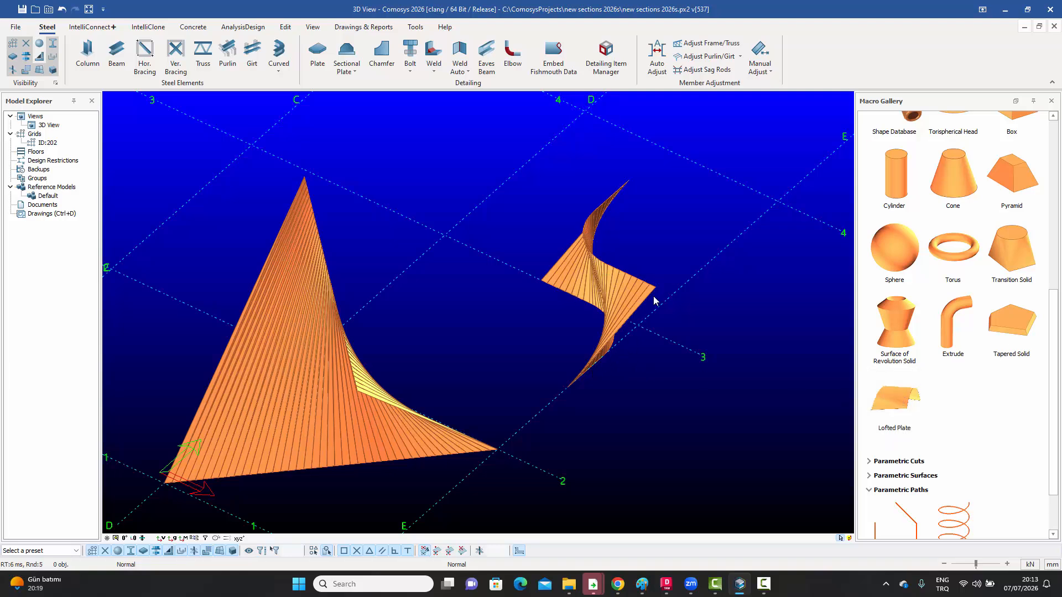
pyautogui.moveTo(652, 373); pyautogui.dragTo(593, 367, button='middle')
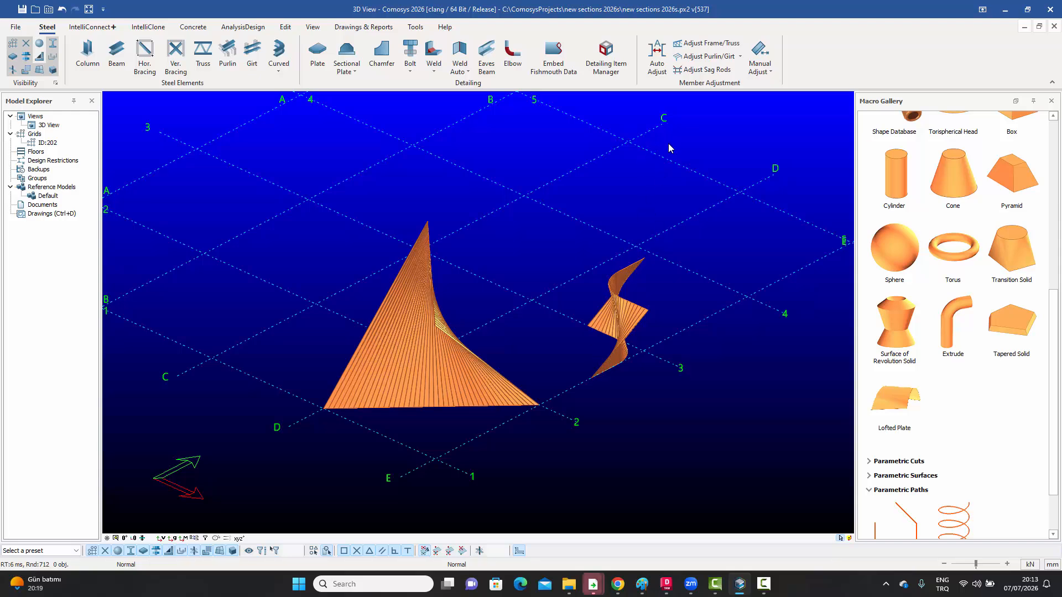
pyautogui.moveTo(671, 297); pyautogui.dragTo(657, 227, button='middle')
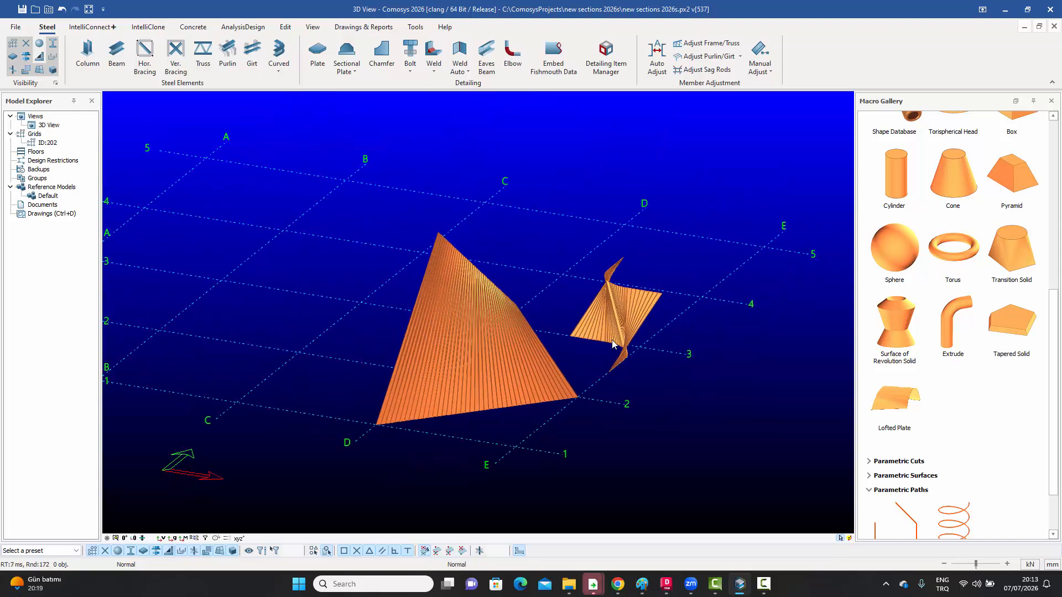
pyautogui.moveTo(651, 170); pyautogui.dragTo(626, 313, button='middle')
pyautogui.click(626, 307)
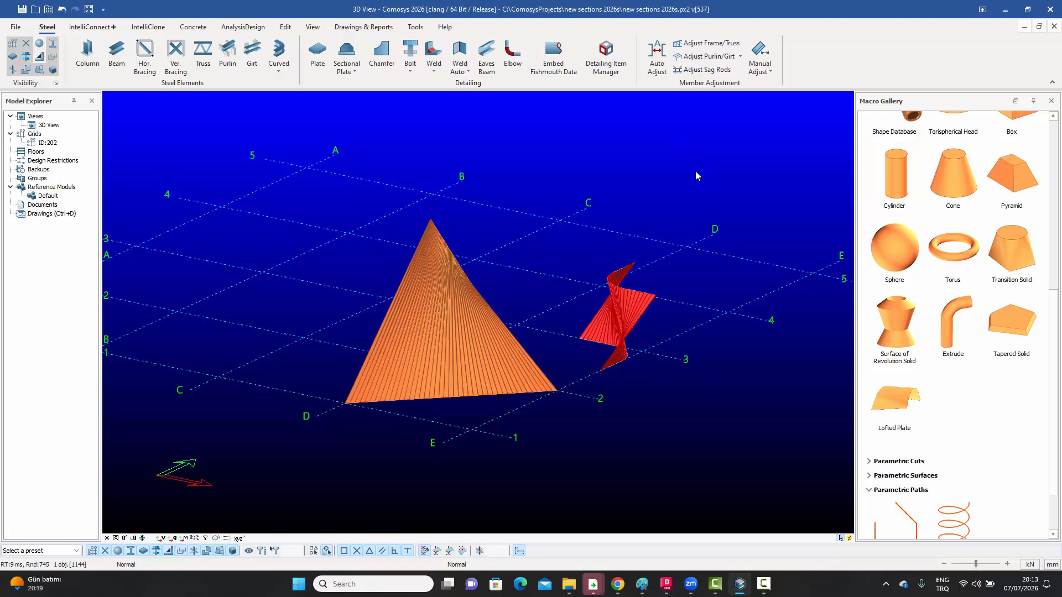
pyautogui.moveTo(696, 171); pyautogui.dragTo(688, 175, button='middle')
pyautogui.click(662, 415)
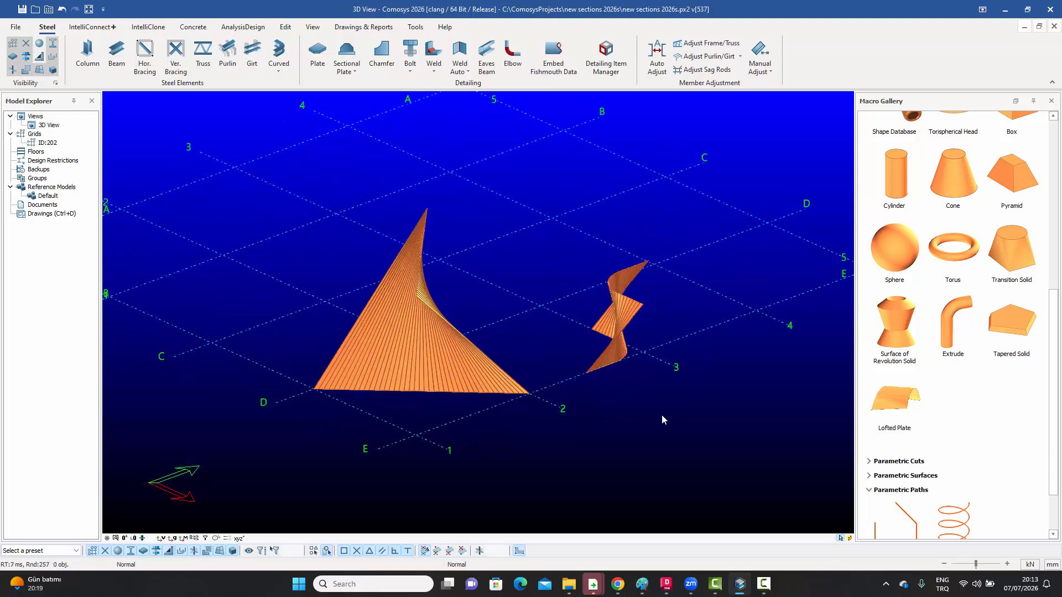
pyautogui.moveTo(662, 415); pyautogui.dragTo(601, 426, button='middle')
pyautogui.moveTo(602, 369); pyautogui.dragTo(572, 396, button='middle')
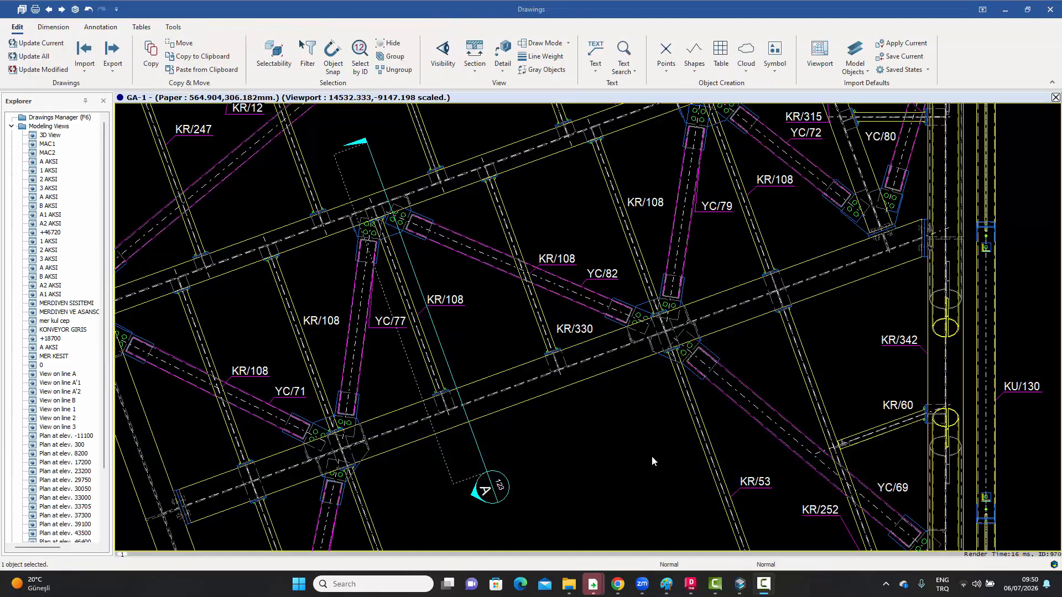
# Step: Examine section symbol A on the GA-1 drawing and the available section creation commands
pyautogui.moveTo(652, 461); pyautogui.dragTo(672, 457, button='middle')
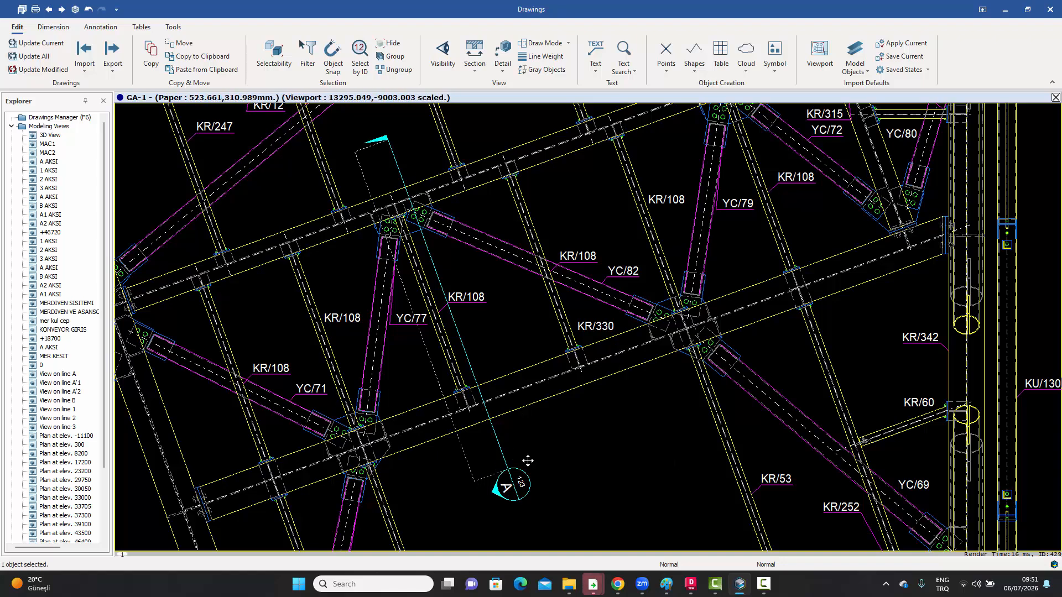
pyautogui.scroll(4, 539, 443)
pyautogui.scroll(-6, 545, 437)
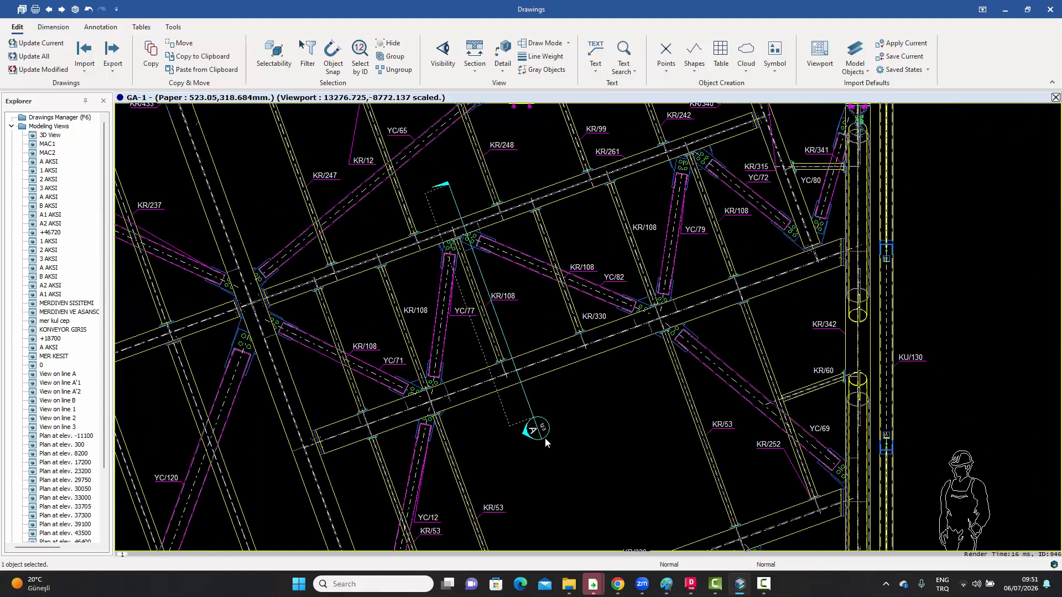
pyautogui.scroll(-2, 545, 439)
pyautogui.scroll(3, 557, 420)
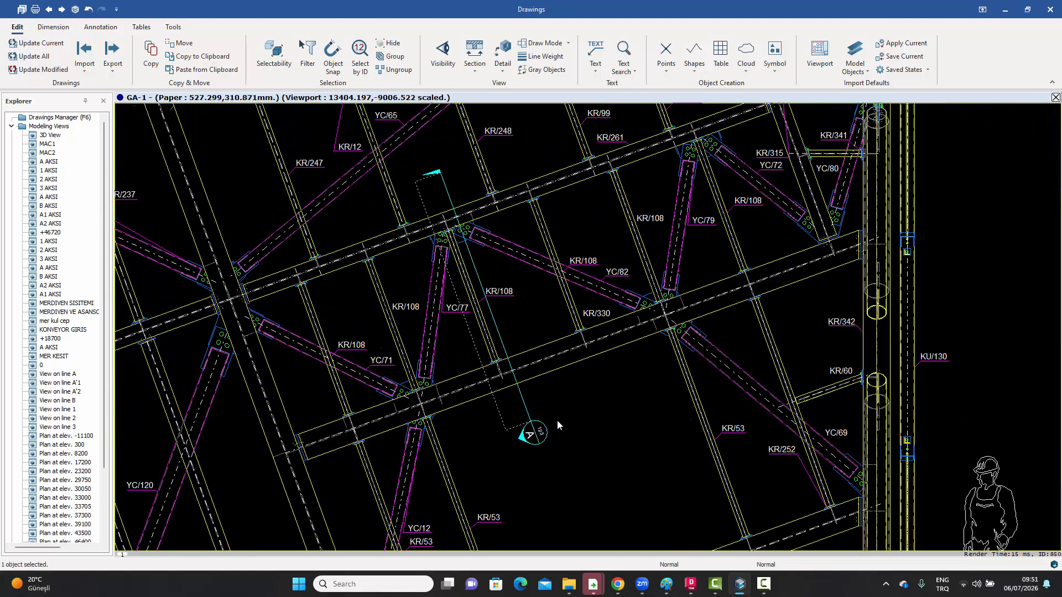
pyautogui.moveTo(557, 420); pyautogui.dragTo(553, 425, button='middle')
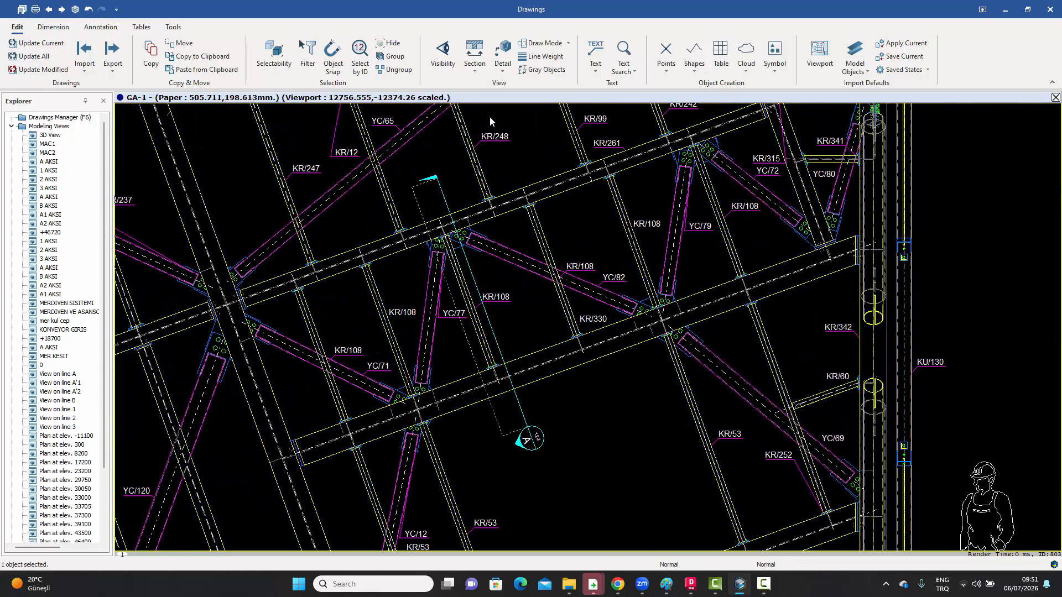
pyautogui.click(475, 61)
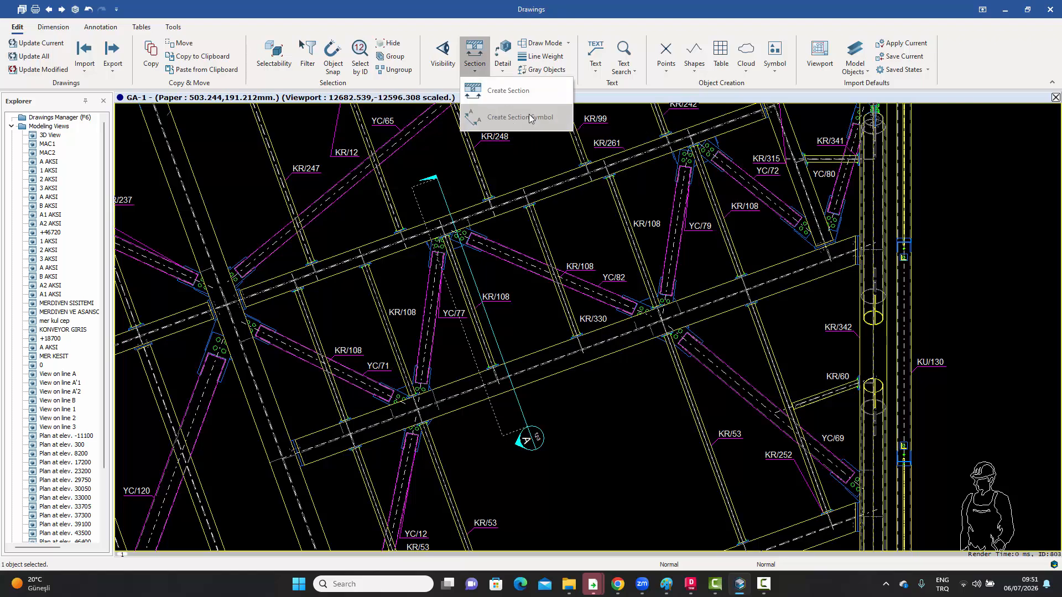
pyautogui.click(576, 408)
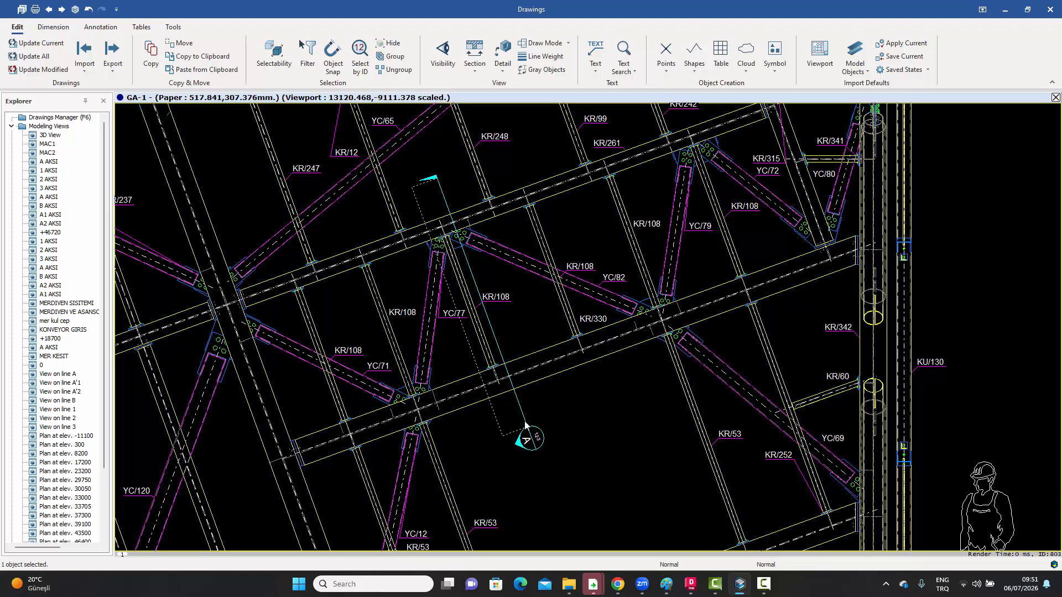
# Step: Open the symbol settings of section A on the GA-1 drawing and choose Style 7
pyautogui.doubleClick(525, 426)
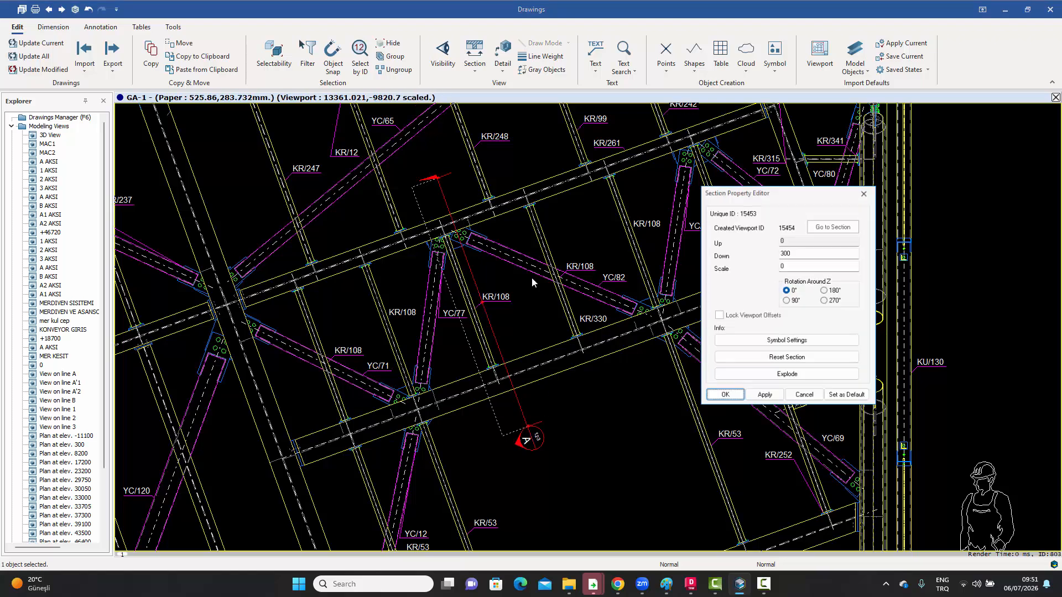
pyautogui.click(791, 344)
pyautogui.click(769, 202)
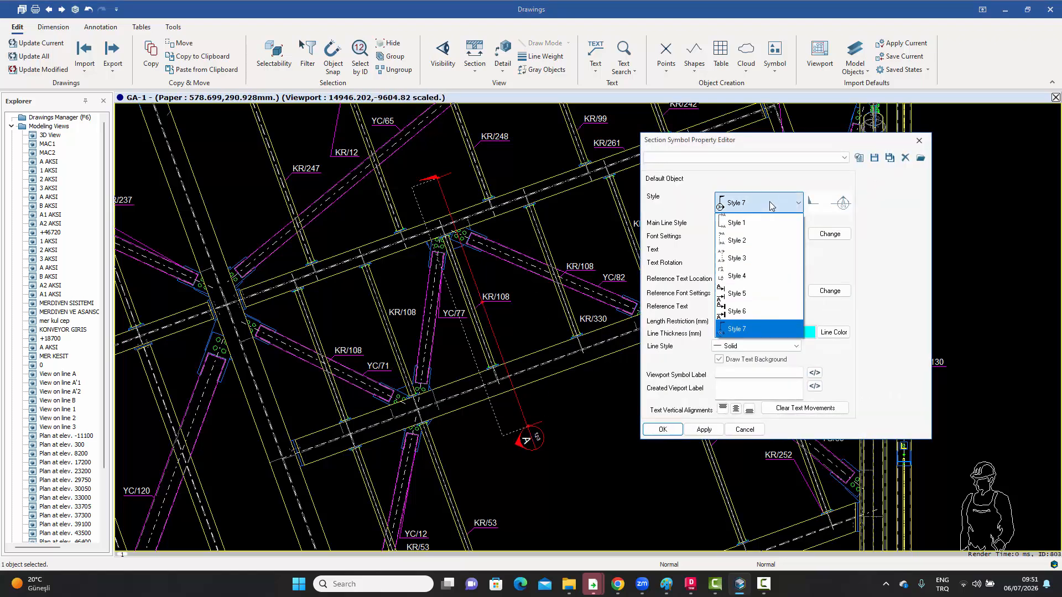
pyautogui.click(746, 328)
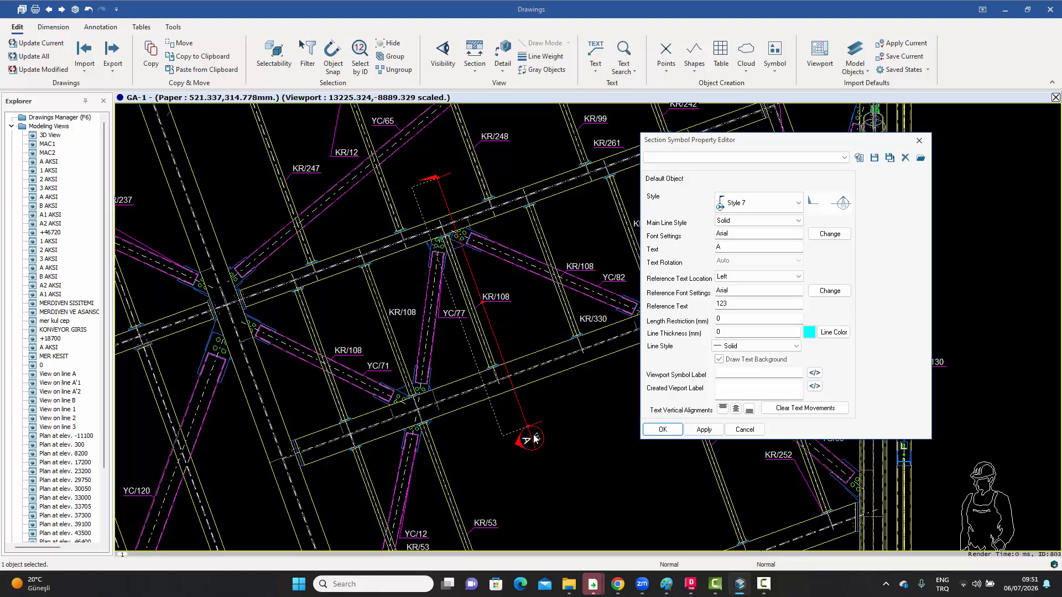
# Step: Inspect the section symbol's reference text and its font properties against the circular A marker in the drawing
pyautogui.doubleClick(718, 306)
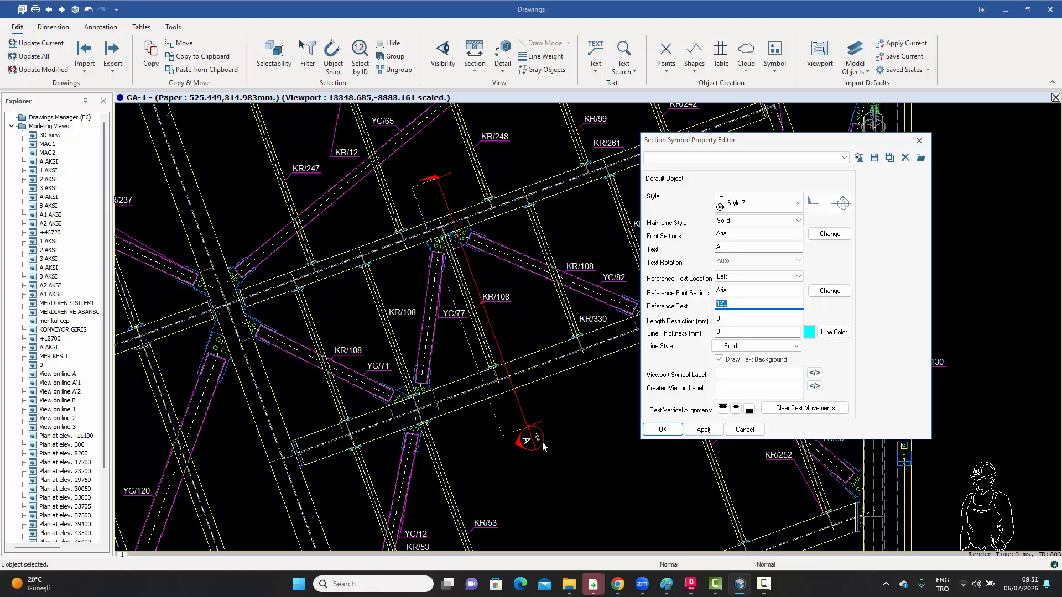
pyautogui.scroll(5, 541, 440)
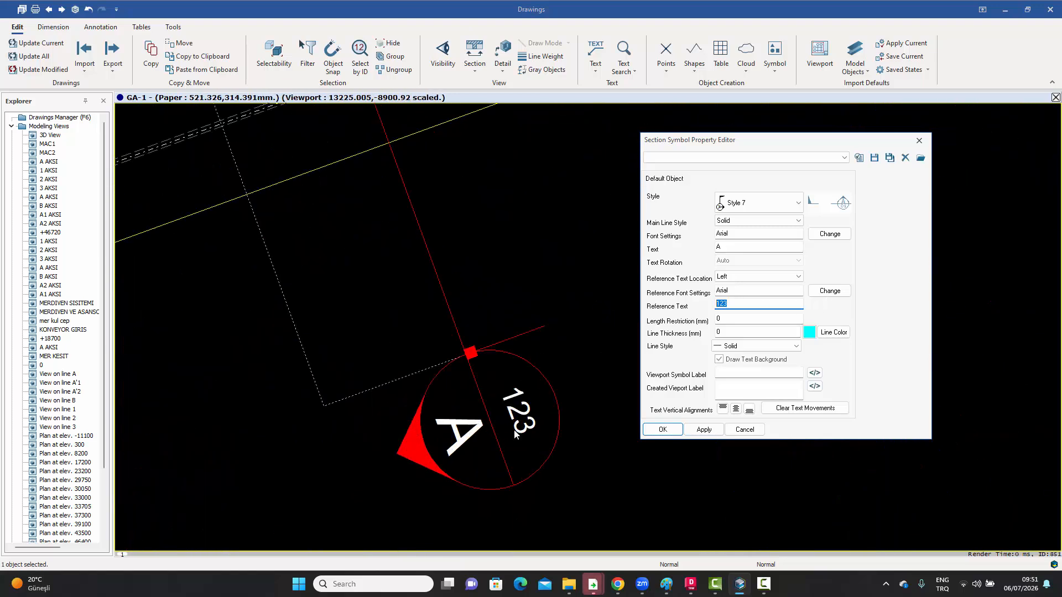
pyautogui.click(835, 293)
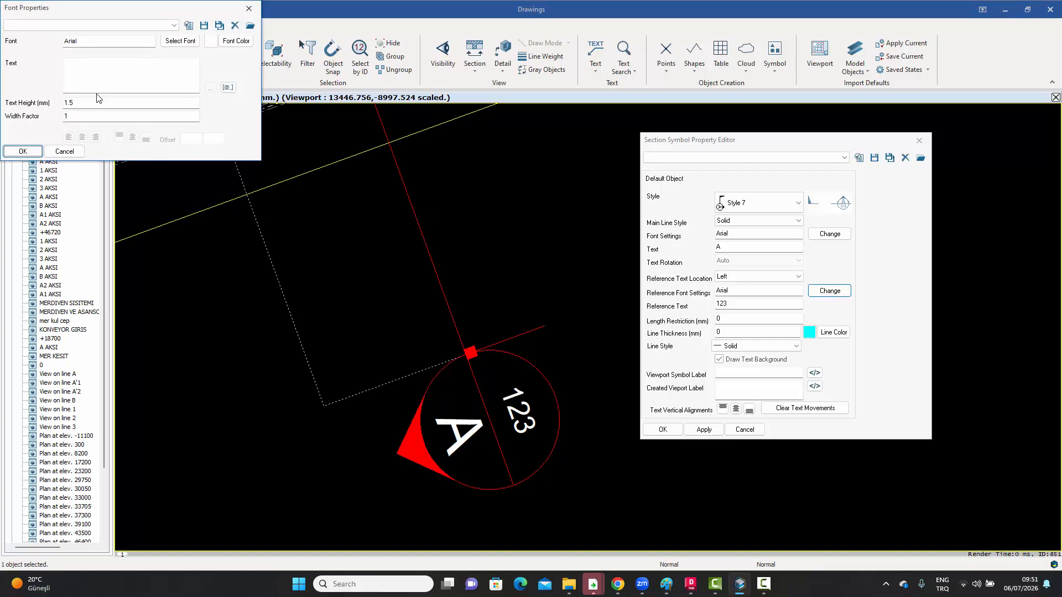
pyautogui.click(249, 10)
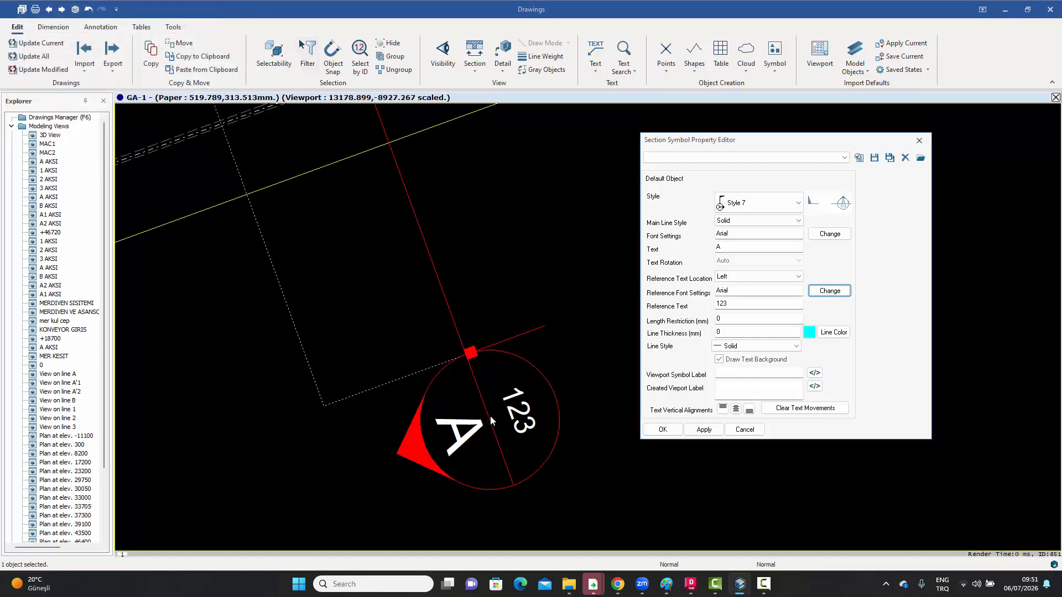
pyautogui.scroll(-5, 507, 430)
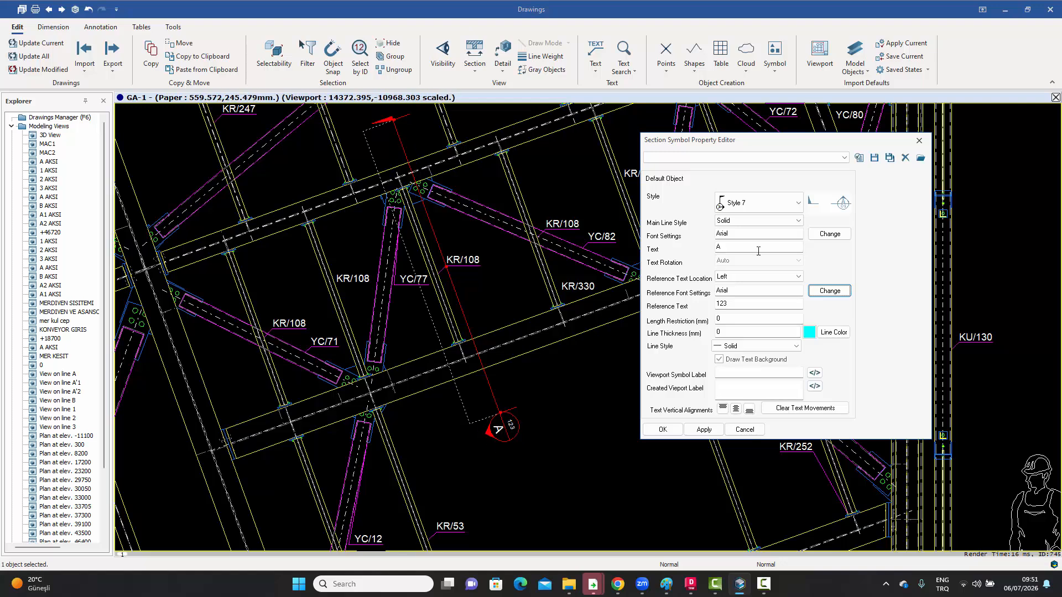
# Step: Set the section symbol's reference text location to Right, apply it, and check the marker at both ends of the section line
pyautogui.click(754, 279)
pyautogui.click(755, 277)
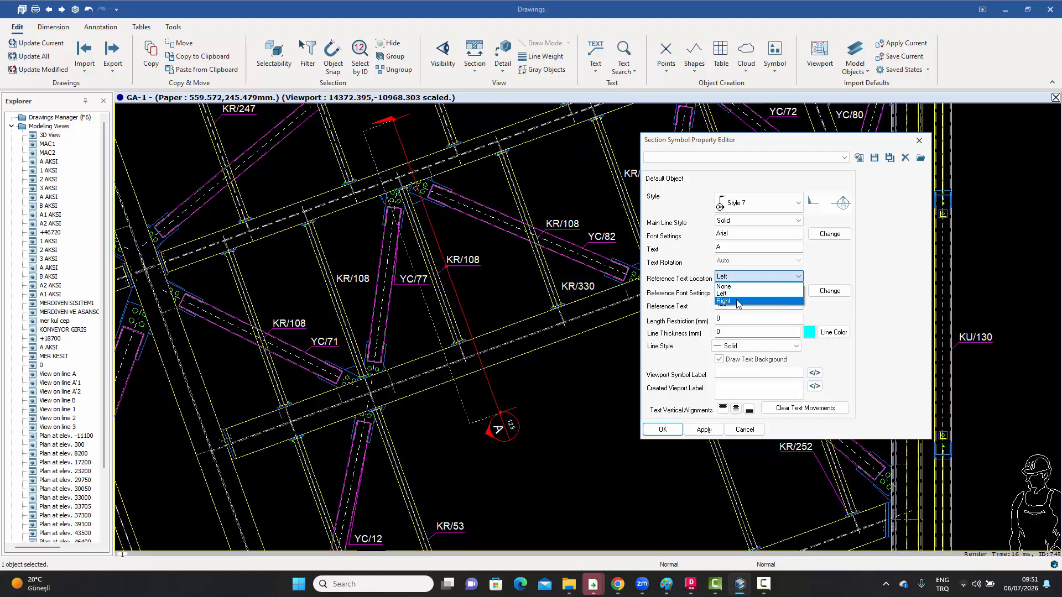
pyautogui.click(737, 294)
pyautogui.click(692, 432)
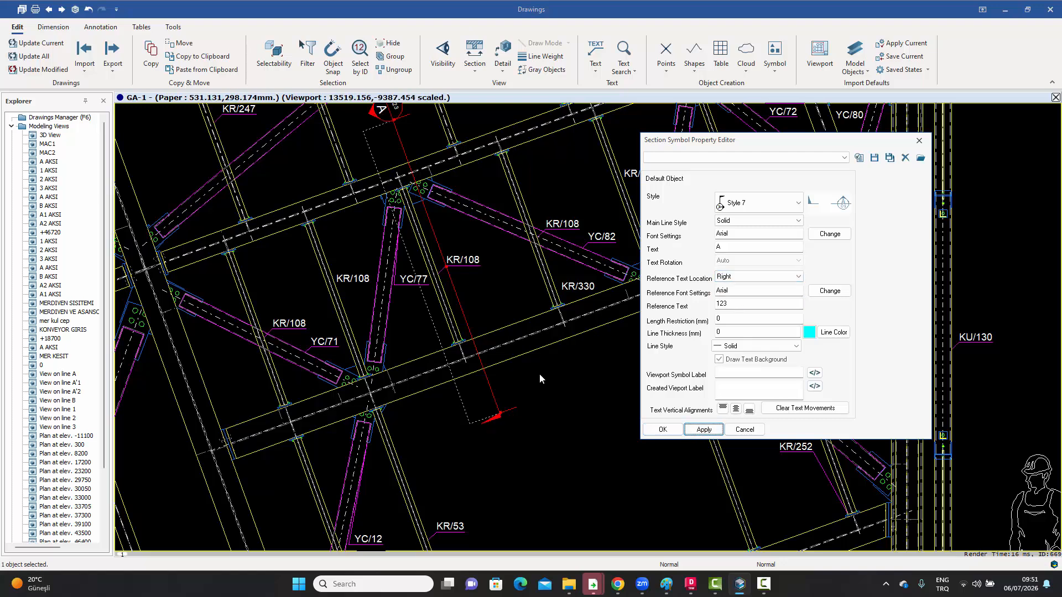
pyautogui.moveTo(539, 374); pyautogui.dragTo(565, 493, button='middle')
pyautogui.scroll(3, 429, 227)
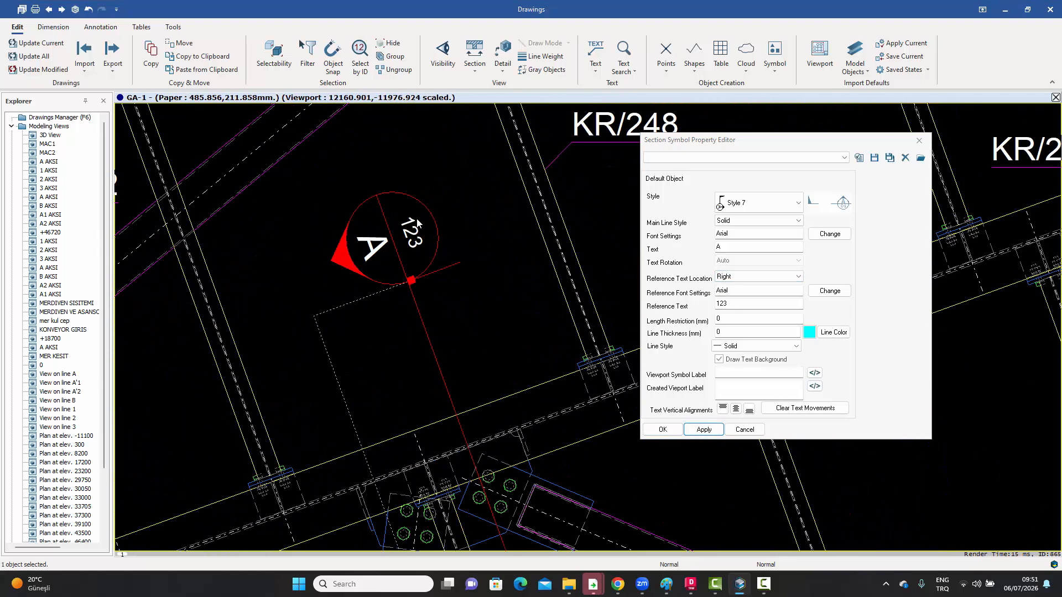
pyautogui.scroll(-3, 429, 230)
pyautogui.moveTo(451, 267)
pyautogui.mouseDown(button='middle')
pyautogui.moveTo(449, 231)
pyautogui.moveTo(464, 245)
pyautogui.mouseUp(button='middle')
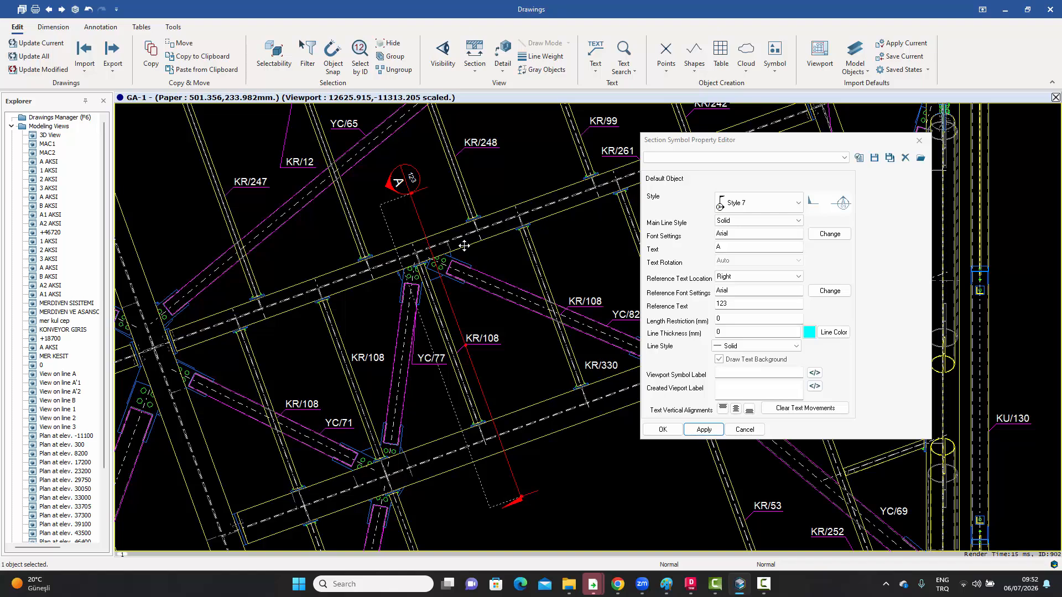
pyautogui.moveTo(516, 250); pyautogui.dragTo(508, 243, button='middle')
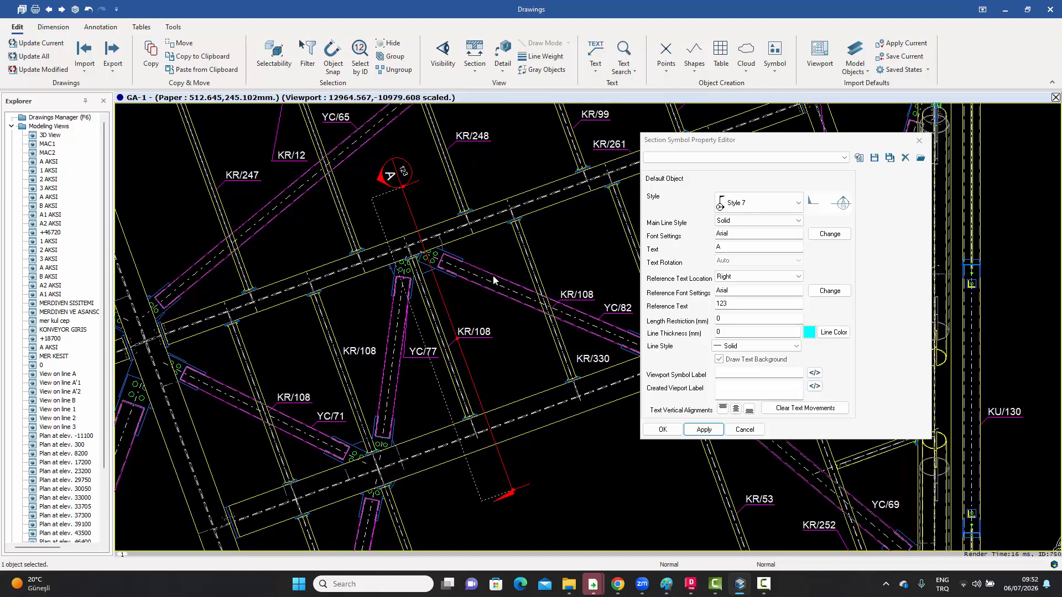
pyautogui.click(491, 184)
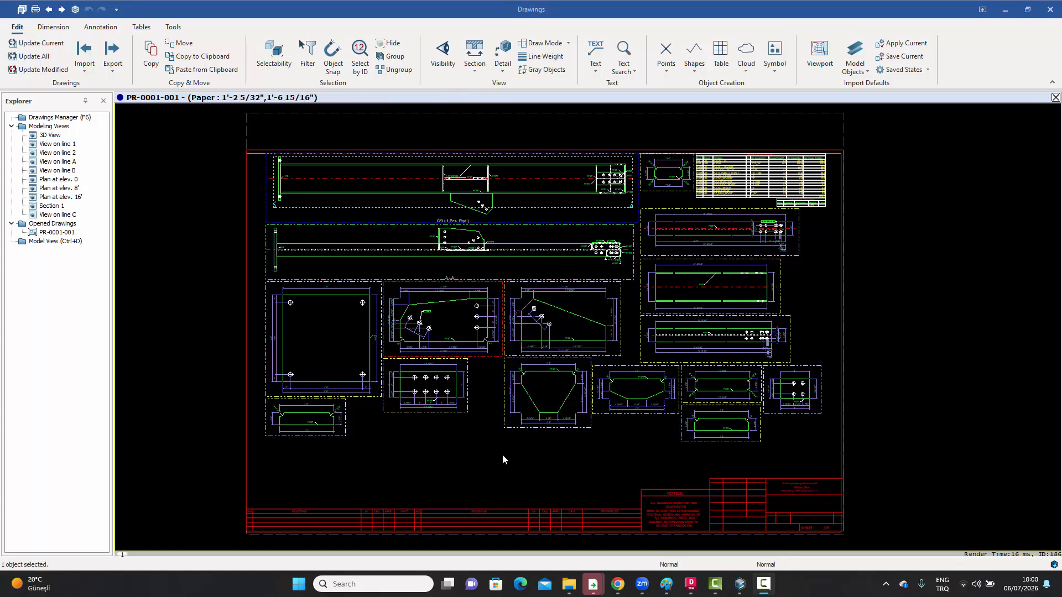
# Step: Check the P/2 plate detail on drawing PR-0001-001 and open the DEFAULT settings of the drawing's Assembly Macro
pyautogui.scroll(5, 390, 333)
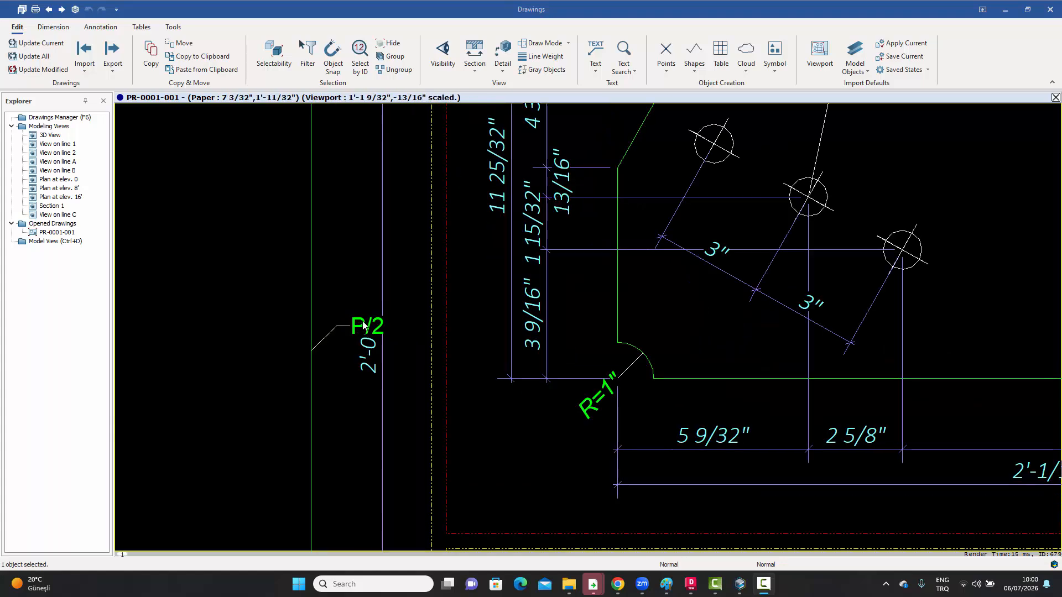
pyautogui.scroll(-6, 360, 332)
pyautogui.scroll(-2, 360, 335)
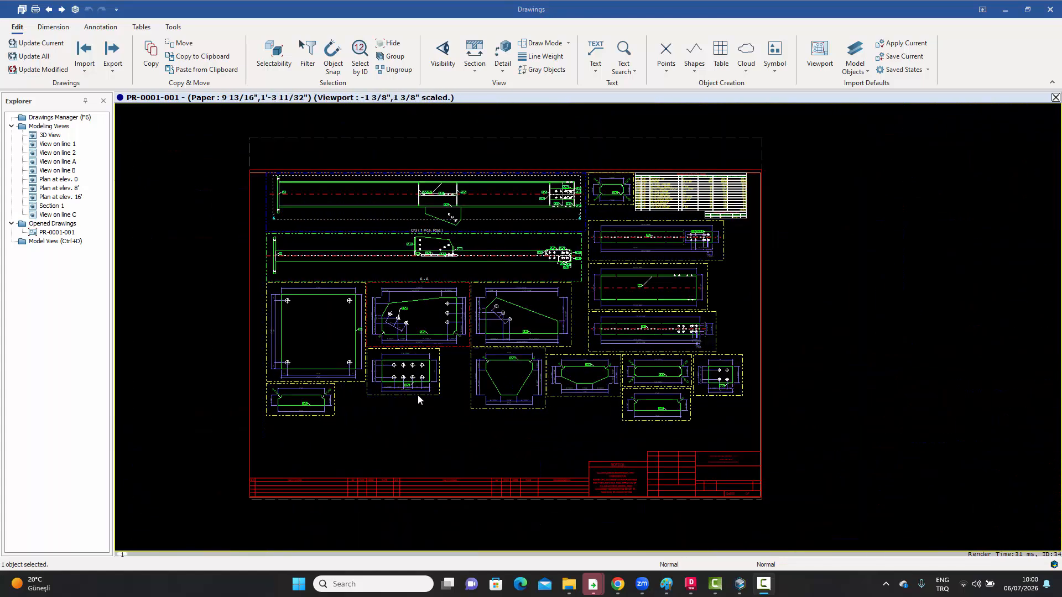
pyautogui.doubleClick(445, 437)
pyautogui.click(544, 338)
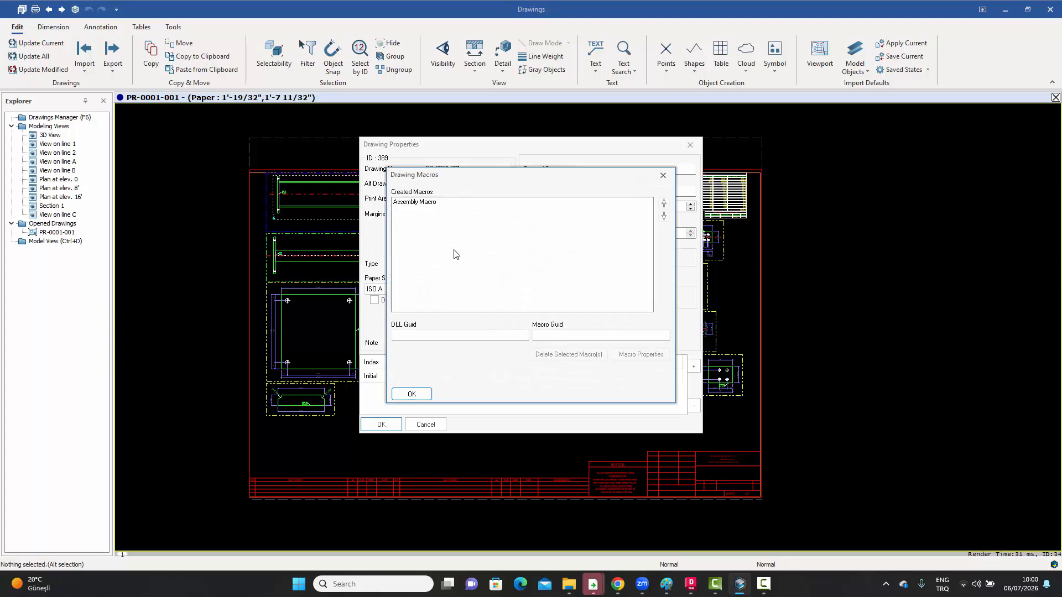
pyautogui.click(412, 203)
pyautogui.doubleClick(412, 203)
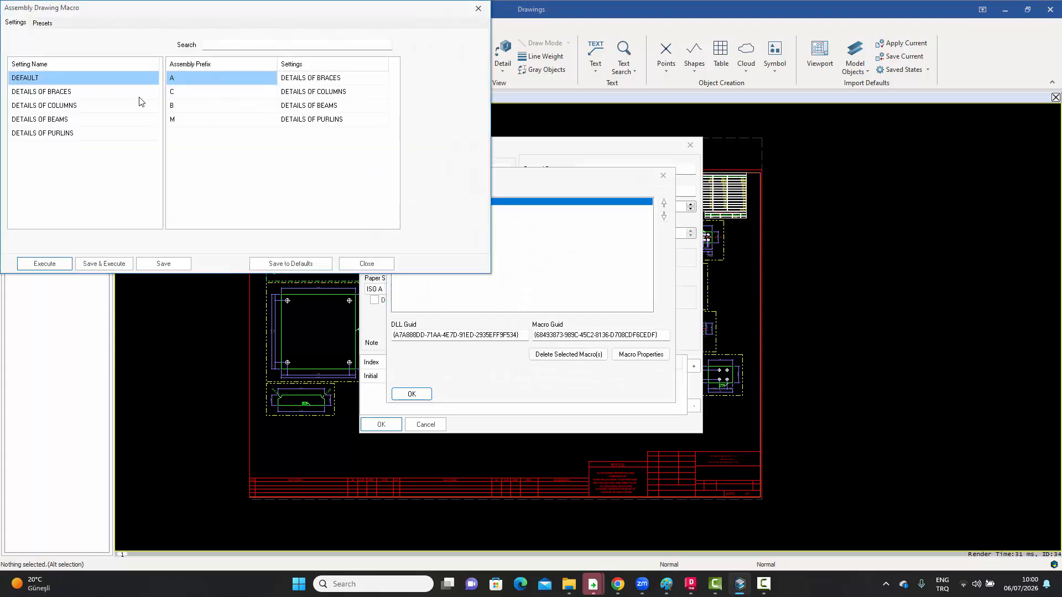
pyautogui.doubleClick(50, 78)
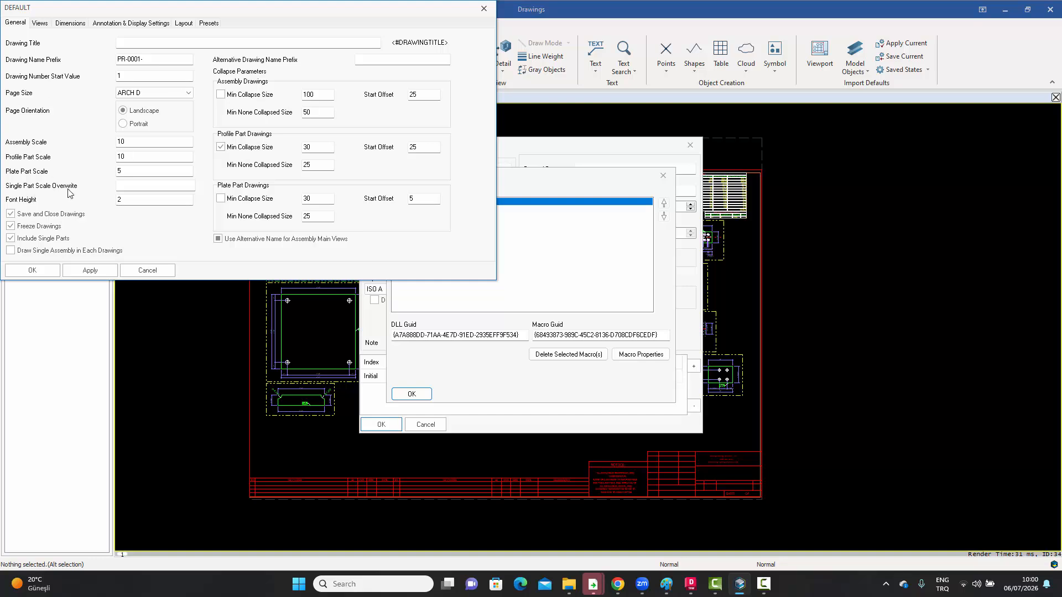
# Step: Set the single part scale overwrite to P/2 10, execute the assembly drawing macro, and accept the drawing properties
pyautogui.click(139, 187)
pyautogui.write('P')
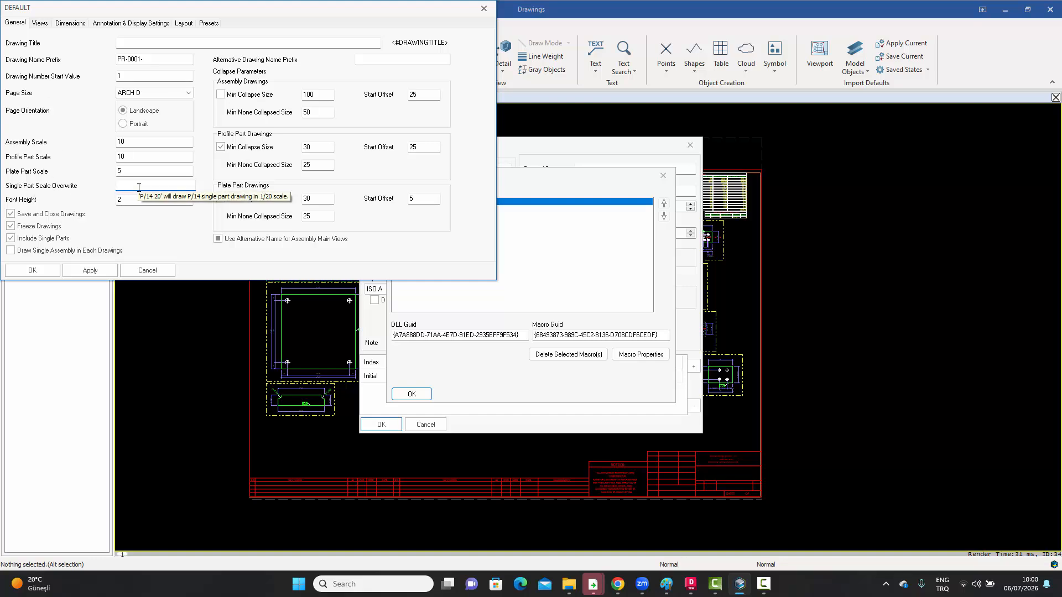
pyautogui.write('/2 10')
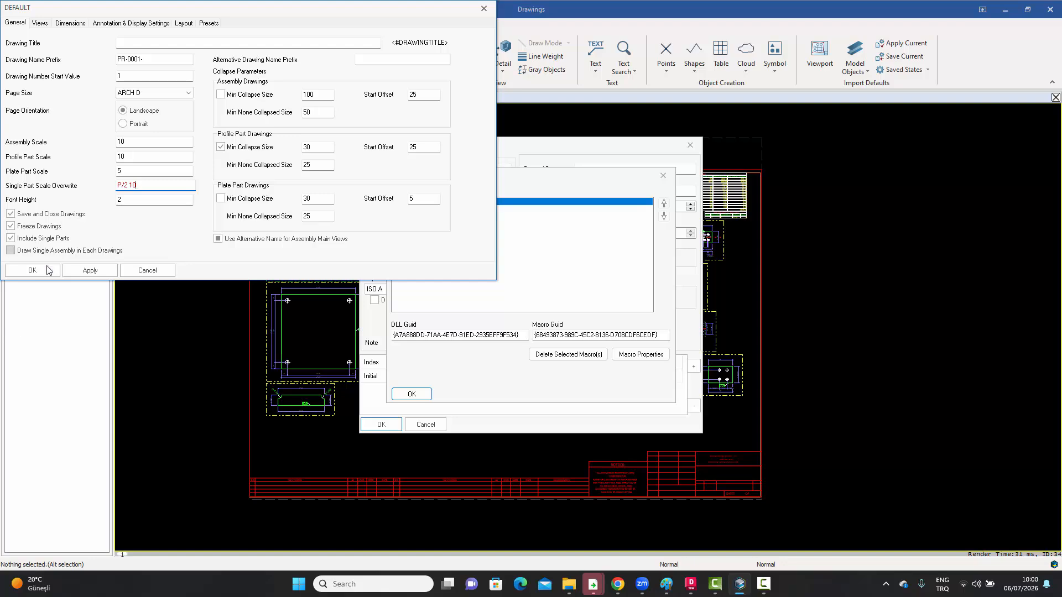
pyautogui.click(48, 270)
pyautogui.click(37, 266)
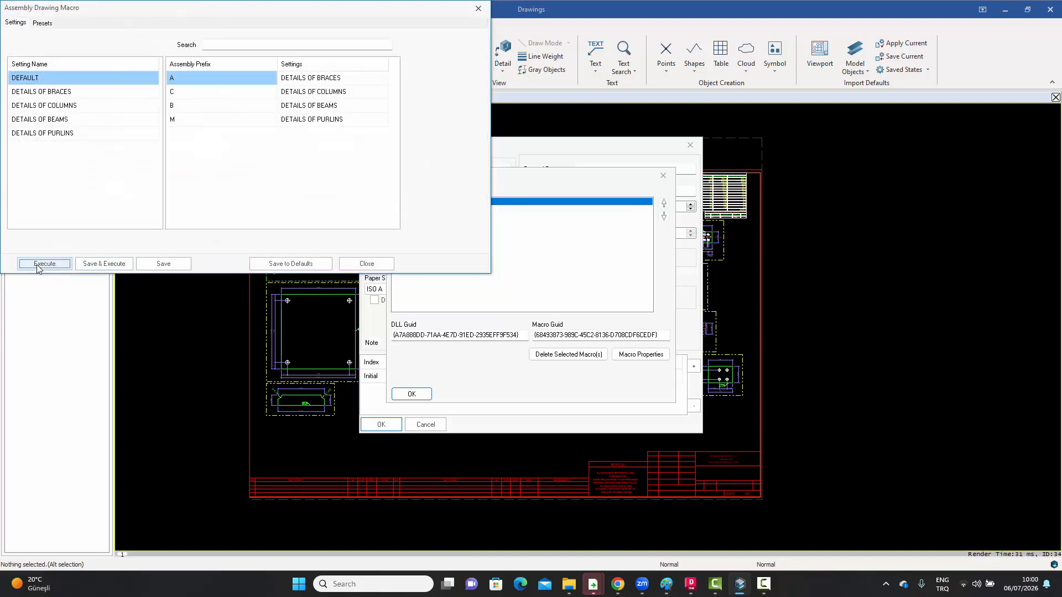
pyautogui.click(412, 394)
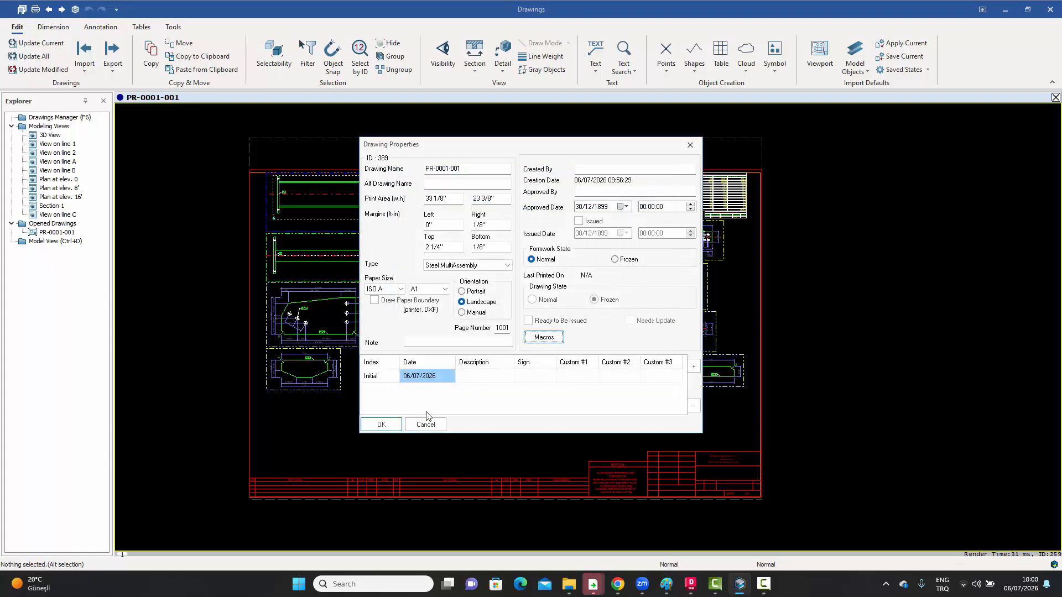
pyautogui.click(381, 424)
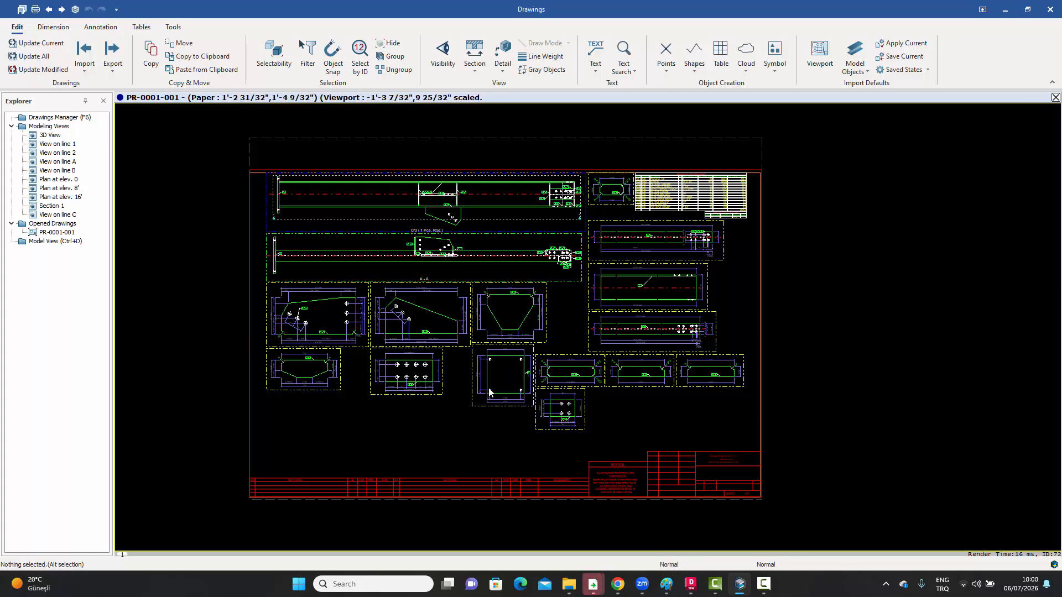
# Step: Examine the rearranged single part details on drawing PR-0001-001, including the part labels of the gusset plates
pyautogui.scroll(4, 326, 326)
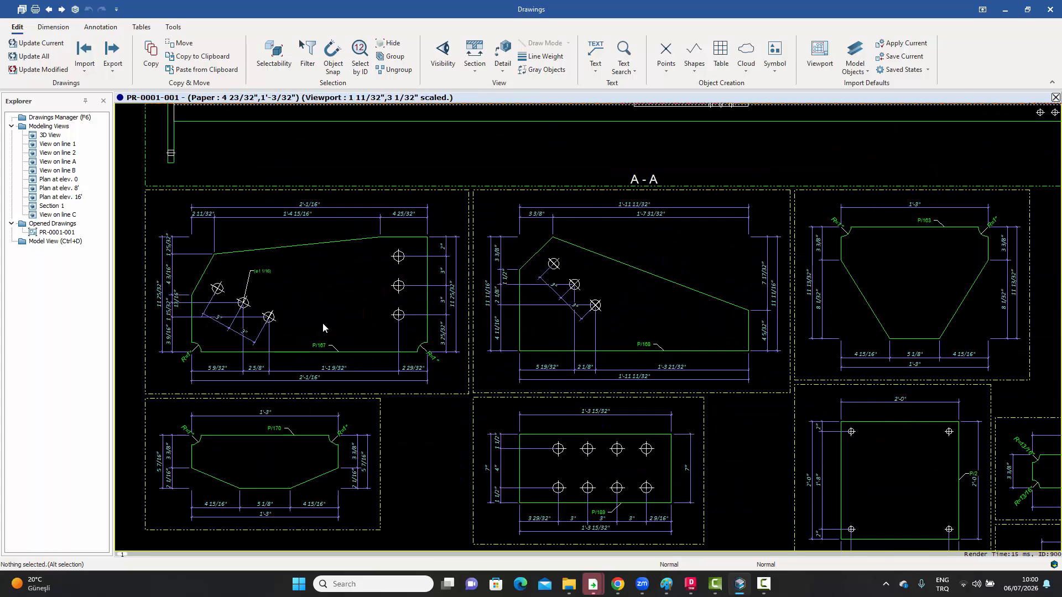
pyautogui.scroll(3, 332, 343)
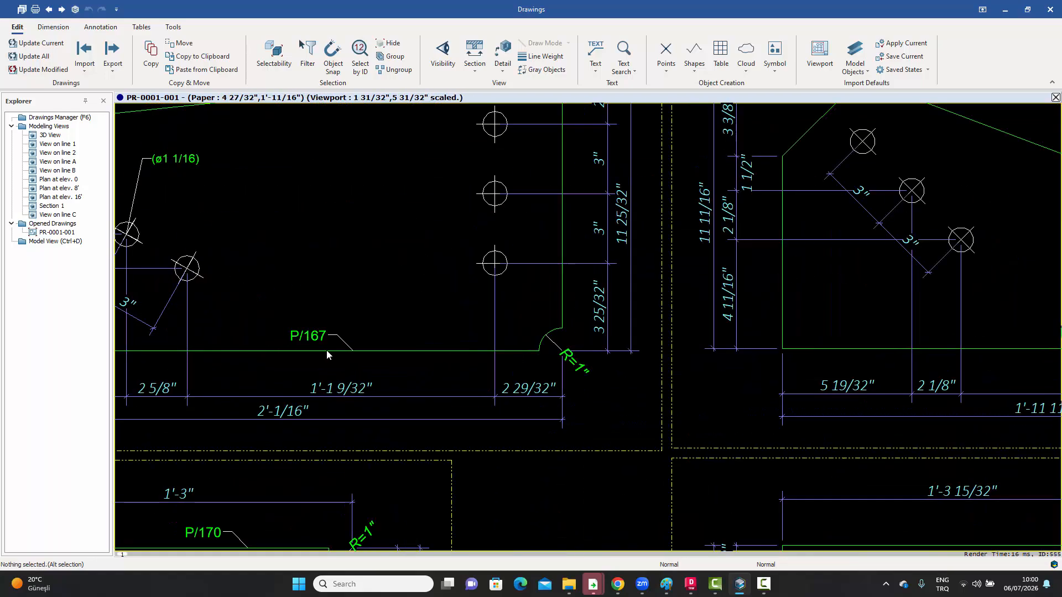
pyautogui.scroll(-4, 319, 332)
pyautogui.scroll(-2, 319, 331)
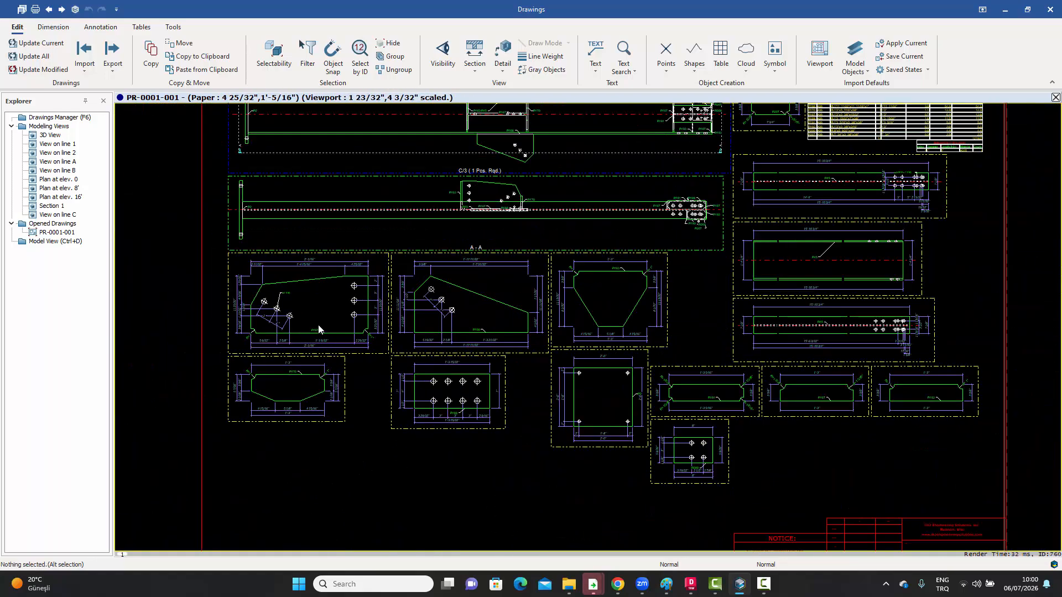
pyautogui.scroll(5, 508, 348)
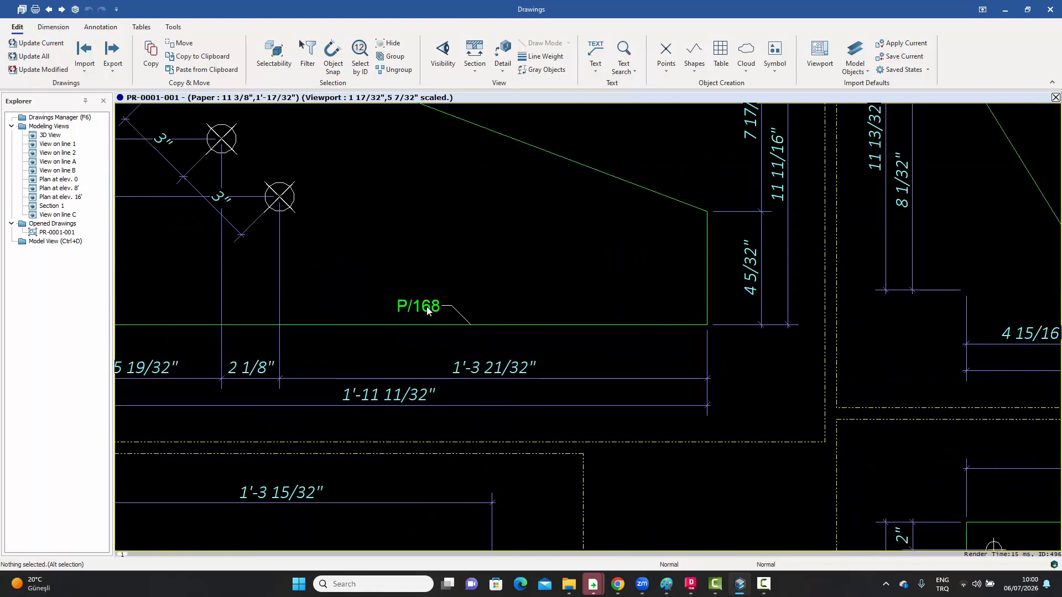
# Step: Check the part labels of plates P/168 and P/167, and open the DEFAULT settings of the drawing's Assembly Macro
pyautogui.scroll(-5, 488, 300)
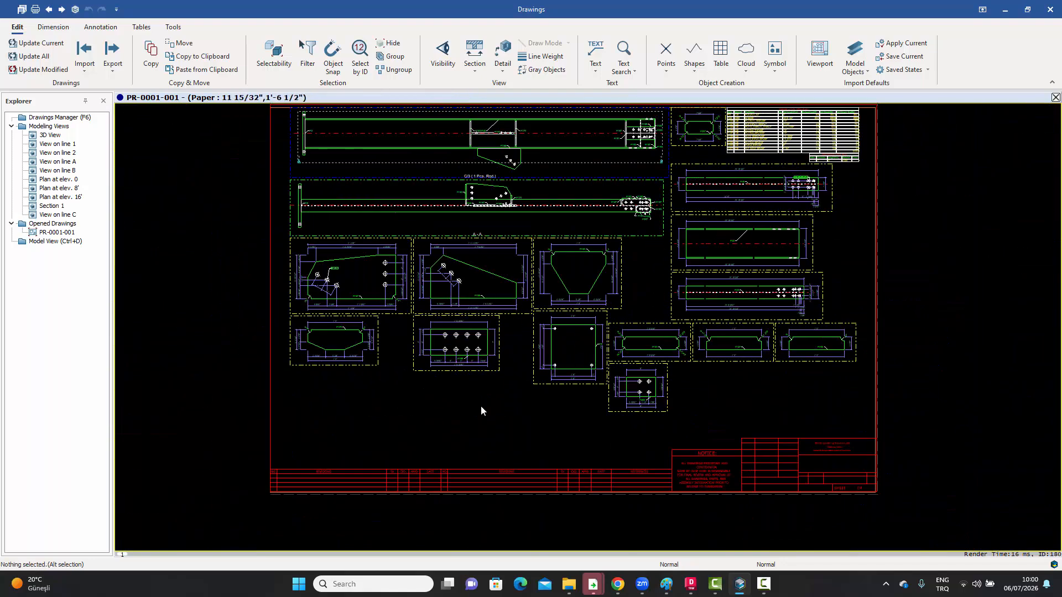
pyautogui.scroll(5, 366, 299)
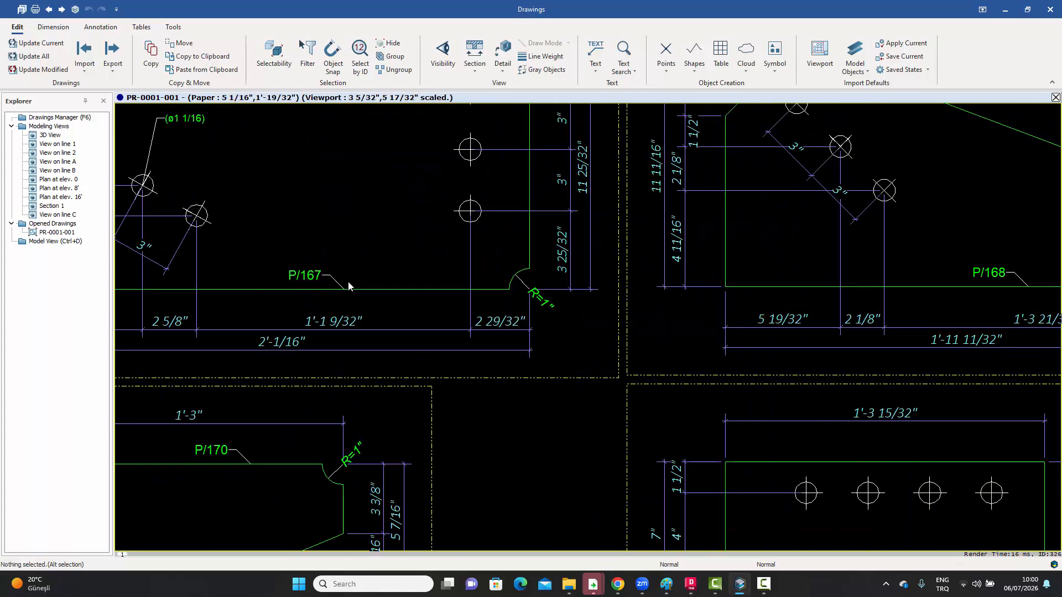
pyautogui.scroll(-5, 348, 286)
pyautogui.doubleClick(520, 358)
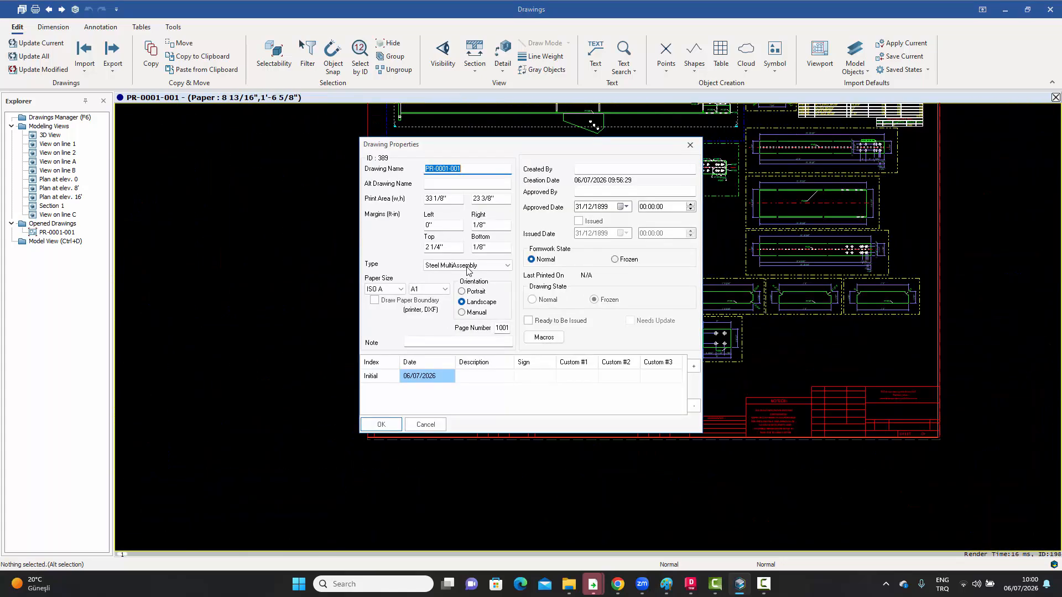
pyautogui.click(544, 337)
pyautogui.click(421, 202)
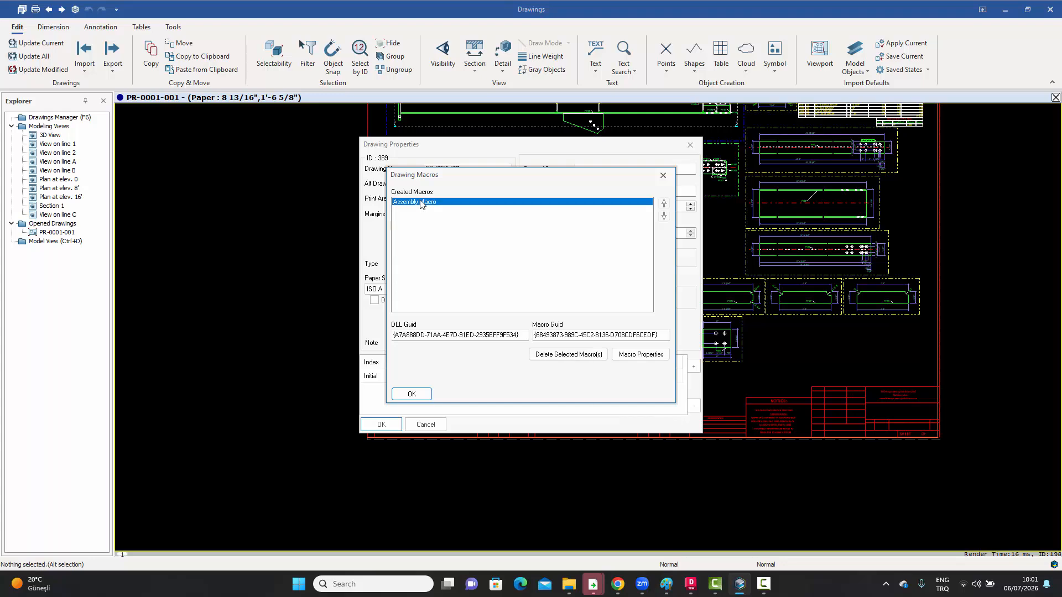
pyautogui.doubleClick(422, 202)
pyautogui.doubleClick(47, 78)
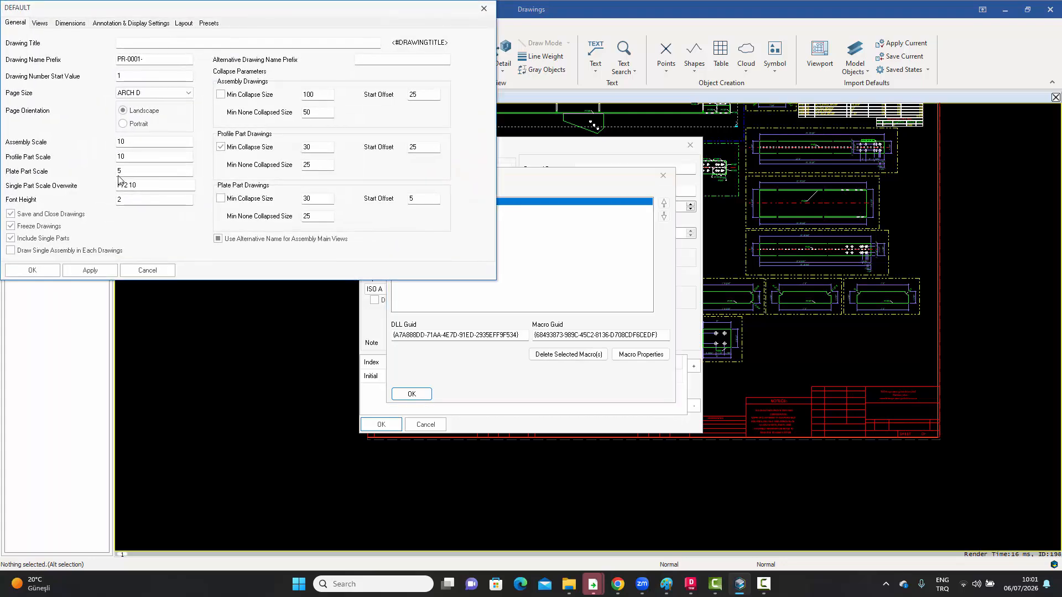
# Step: Set the single part scale overwrite to P/167 7 P/168 7, execute the assembly drawing macro, and accept the drawing properties
pyautogui.click(149, 186)
pyautogui.write('P/167 7 P/168 7')
pyautogui.click(176, 189)
pyautogui.click(42, 270)
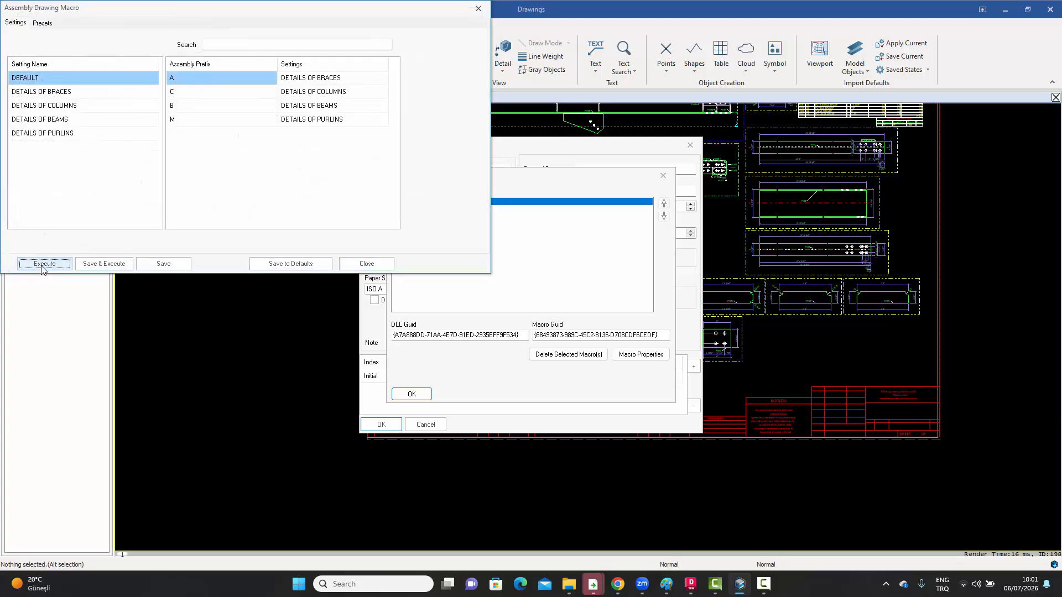
pyautogui.click(43, 265)
pyautogui.click(412, 394)
pyautogui.click(391, 424)
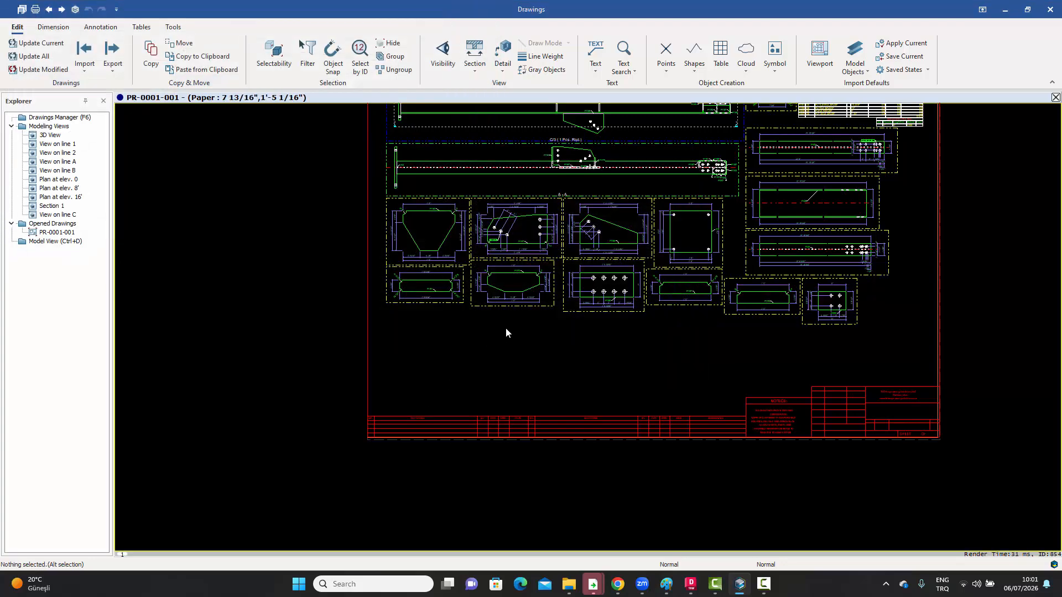
# Step: Examine how the single part details are arranged on drawing PR-0001-001 with the P/167 and P/168 scale overwrites
pyautogui.moveTo(506, 331); pyautogui.dragTo(415, 369, button='middle')
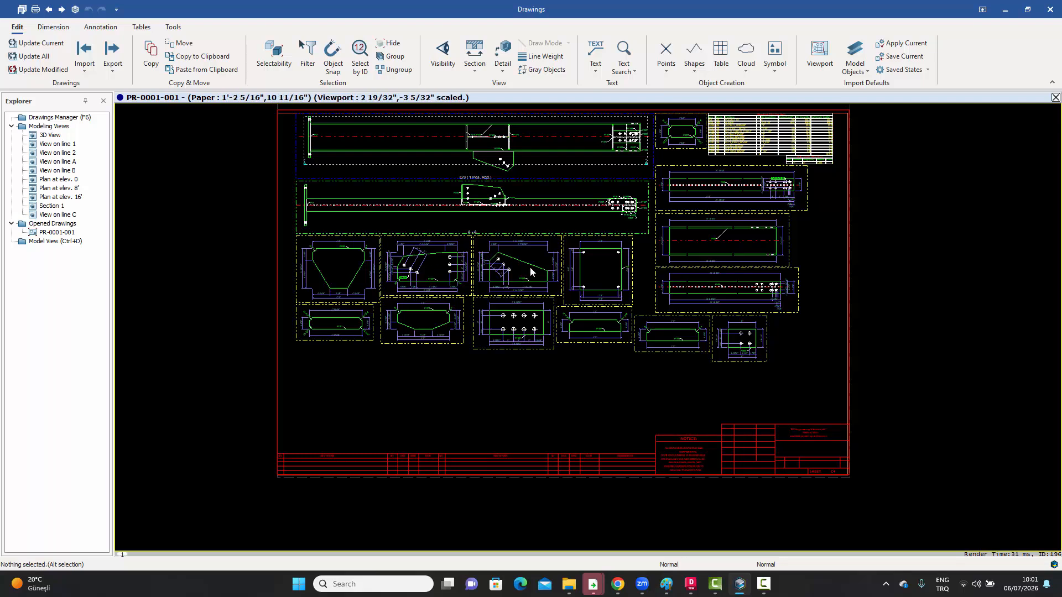
pyautogui.moveTo(548, 332); pyautogui.dragTo(526, 360, button='middle')
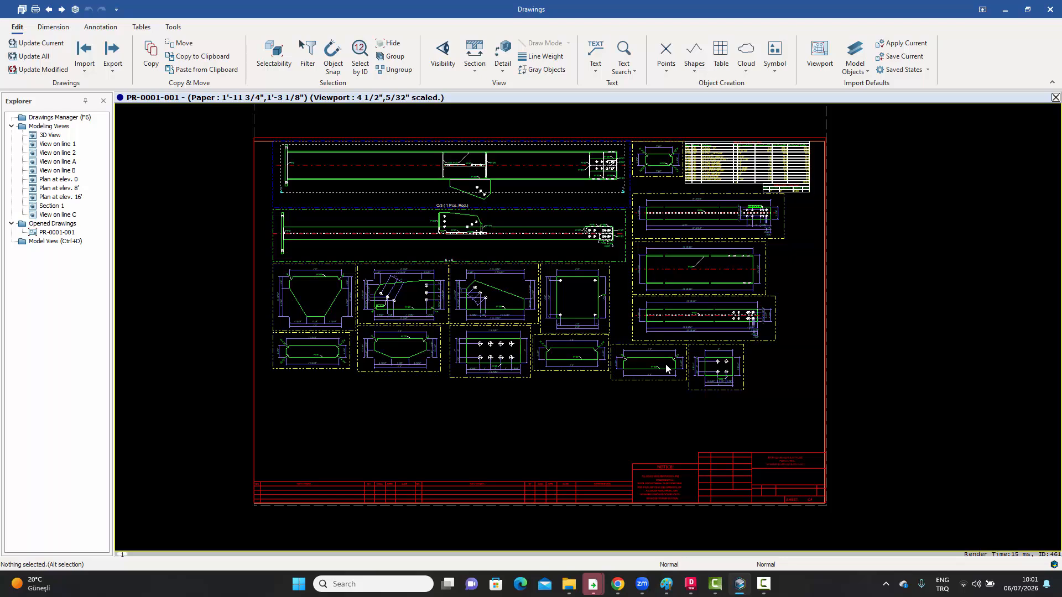
pyautogui.moveTo(598, 324); pyautogui.dragTo(591, 338, button='middle')
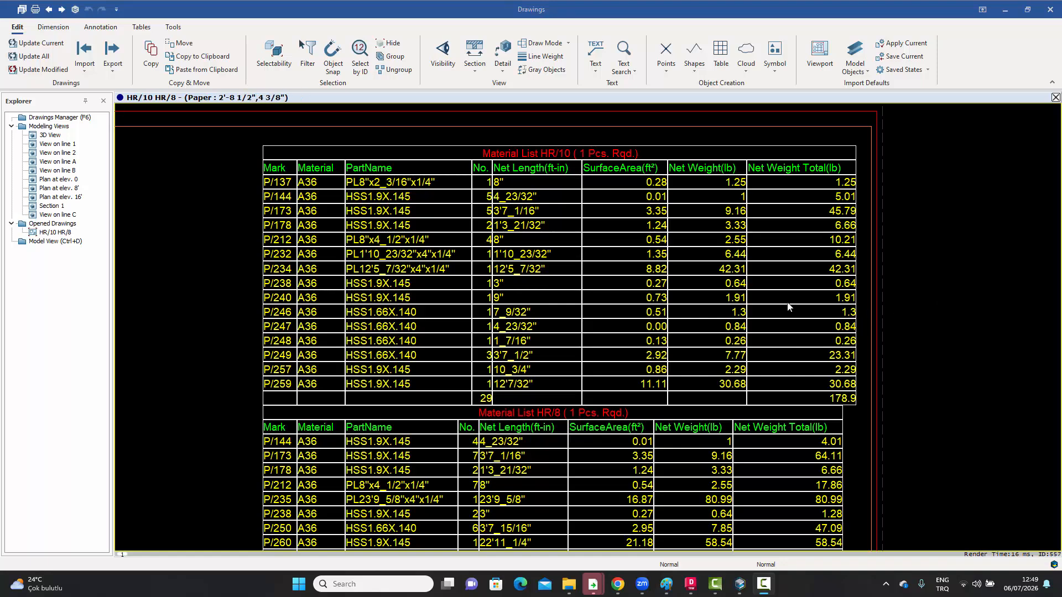
# Step: On drawing HR/10 HR/8, check which Create View directions are offered for pipe P/257 in section A-A
pyautogui.scroll(2, 789, 307)
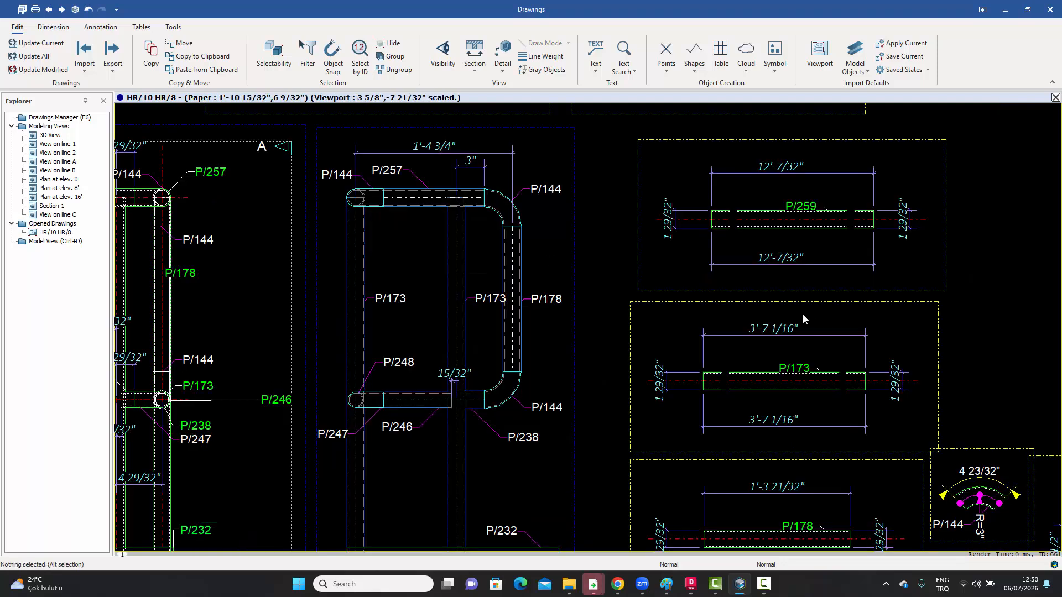
pyautogui.click(422, 208)
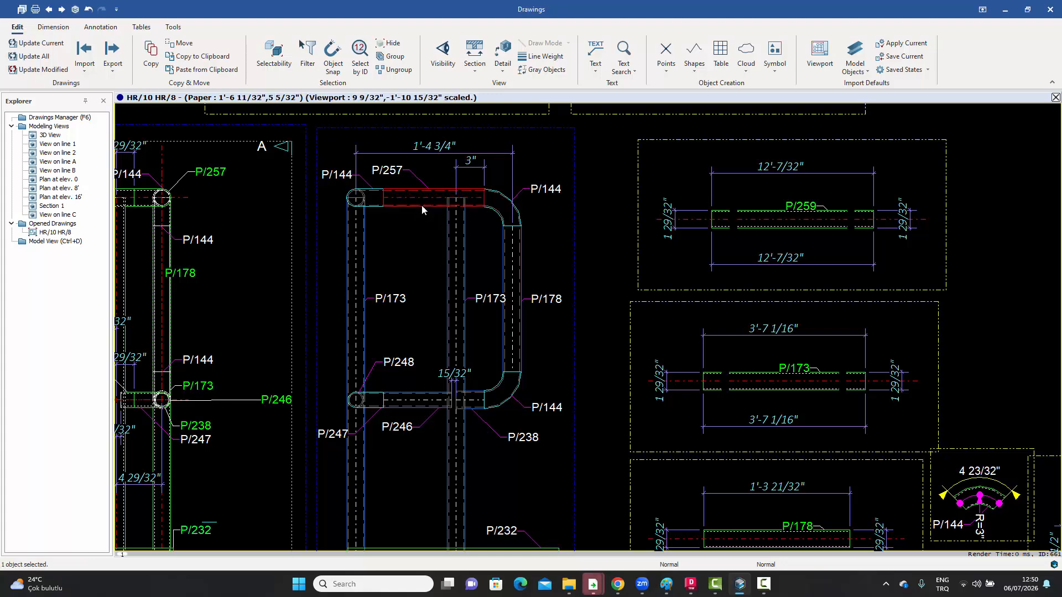
pyautogui.rightClick(422, 209)
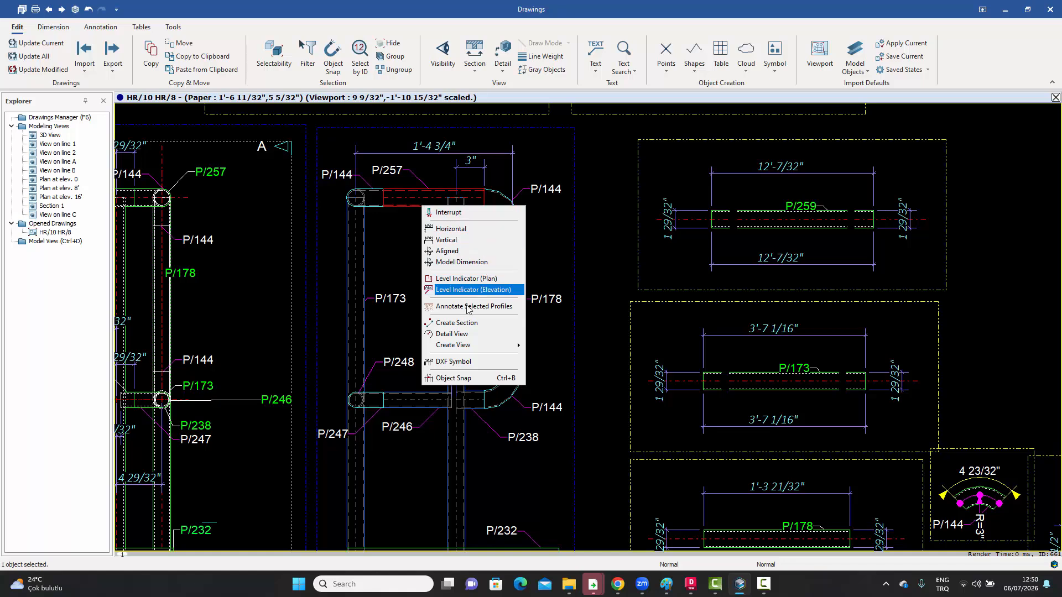
pyautogui.moveTo(470, 346)
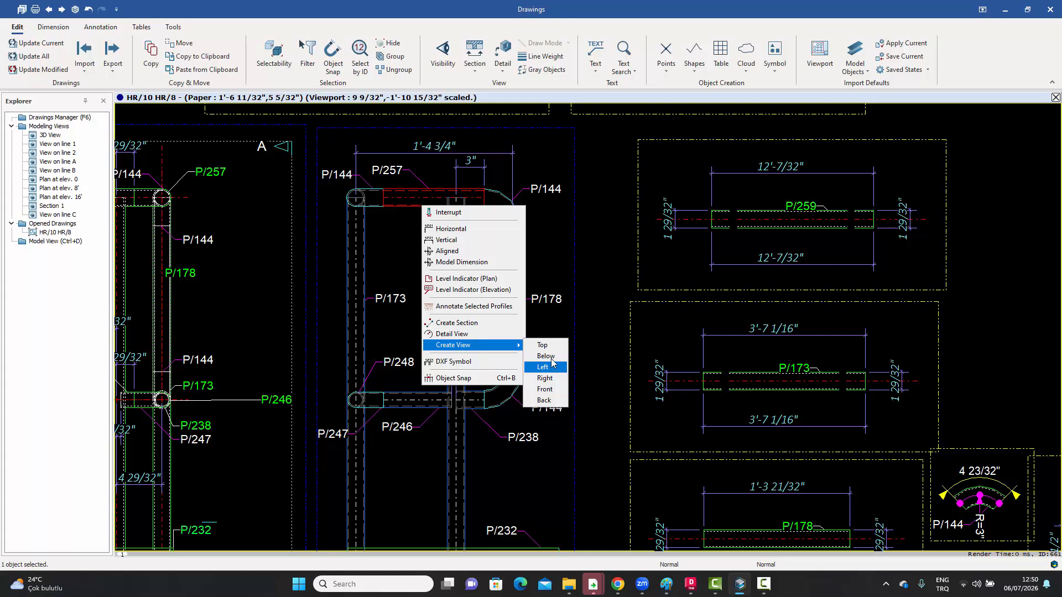
pyautogui.click(594, 303)
pyautogui.scroll(-3, 593, 306)
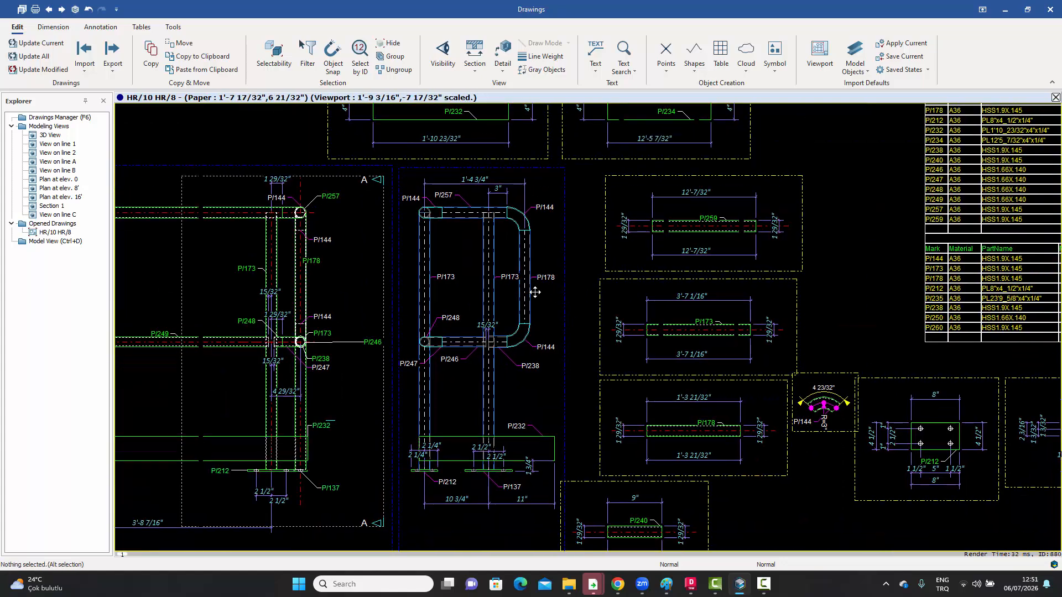
# Step: Check which Create View directions are offered for plate P/232 at the base of section A-A
pyautogui.scroll(2, 542, 278)
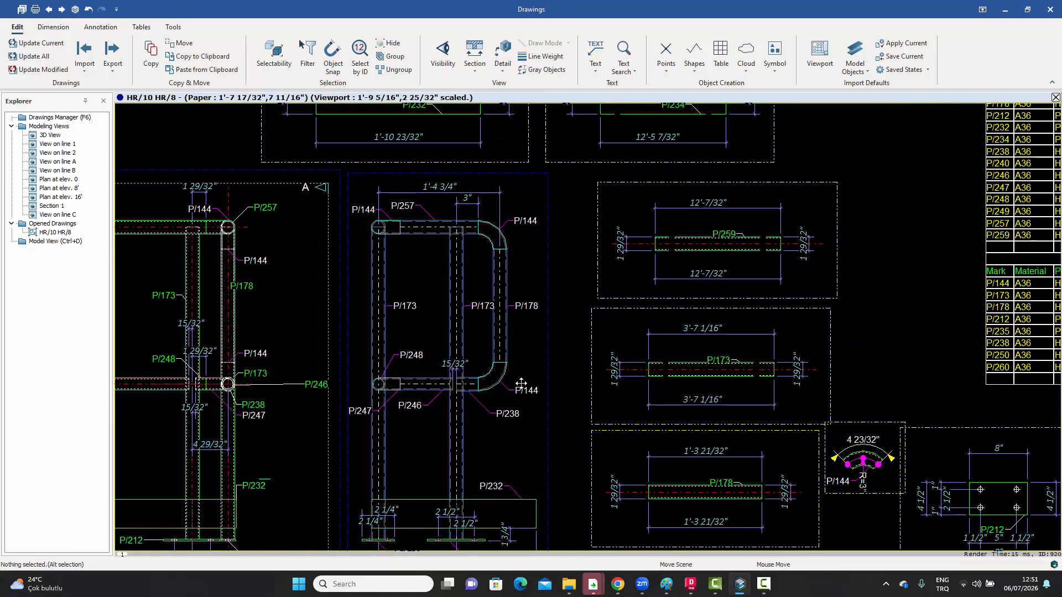
pyautogui.scroll(3, 516, 427)
pyautogui.click(506, 417)
pyautogui.rightClick(505, 417)
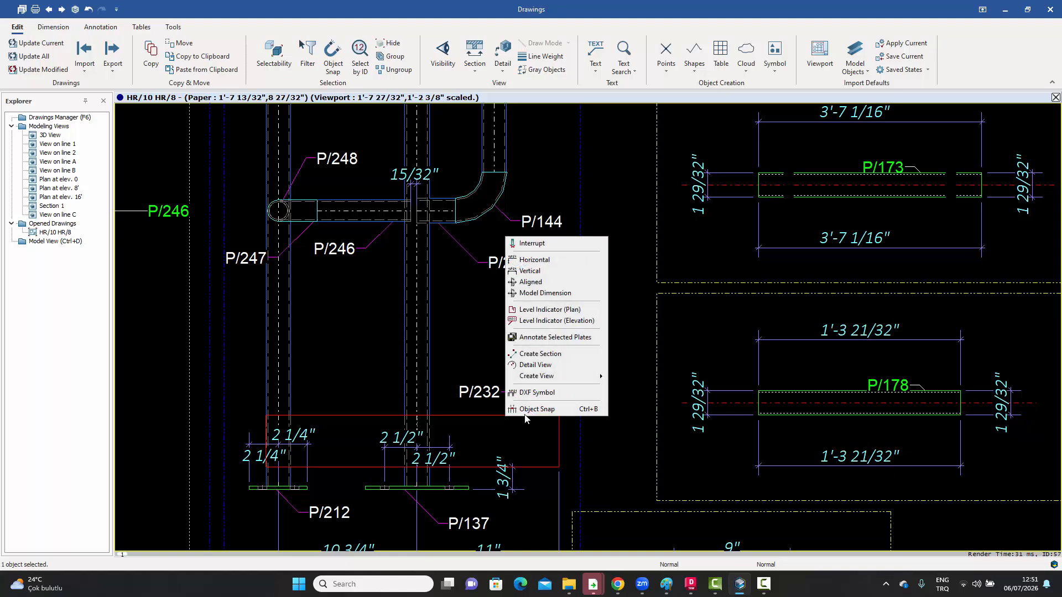
pyautogui.moveTo(552, 378)
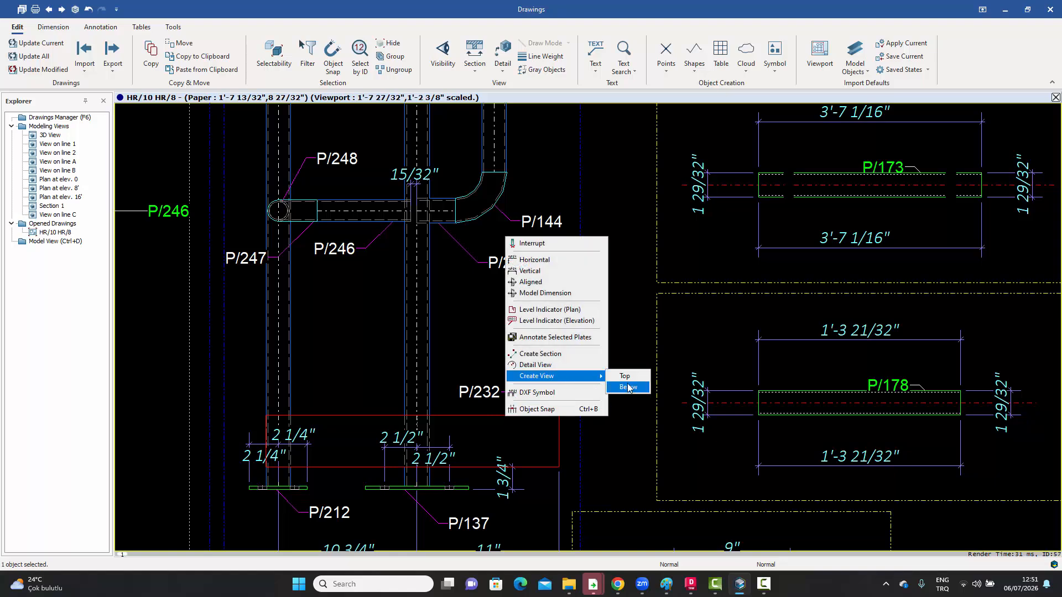
pyautogui.click(628, 352)
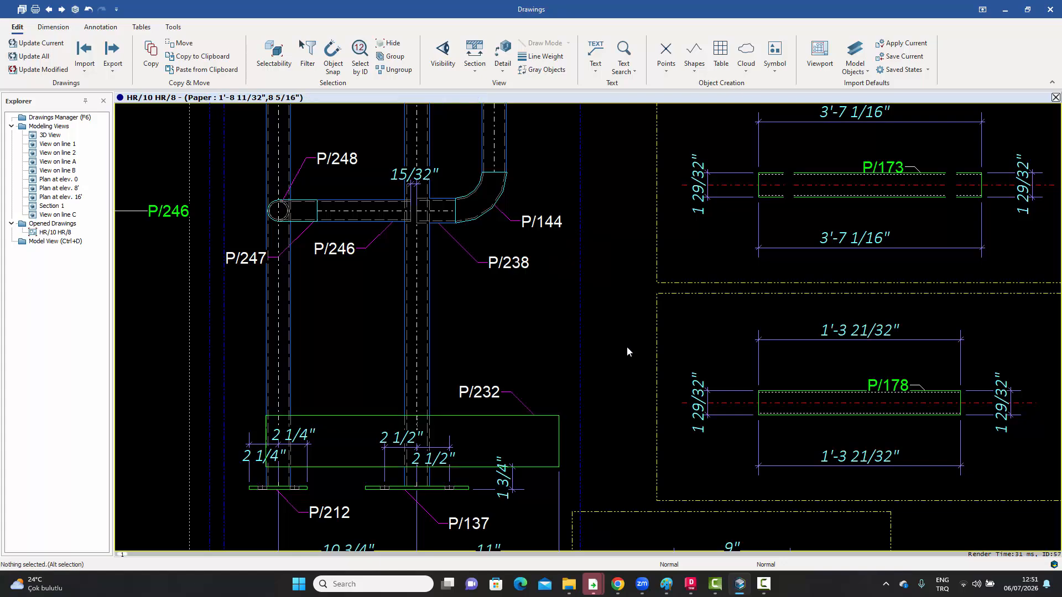
# Step: Create a separate view of the upper P/144 pipe elbow from section A-A, outside the sheet beside the material lists, and inspect it
pyautogui.scroll(-3, 542, 390)
pyautogui.scroll(4, 510, 280)
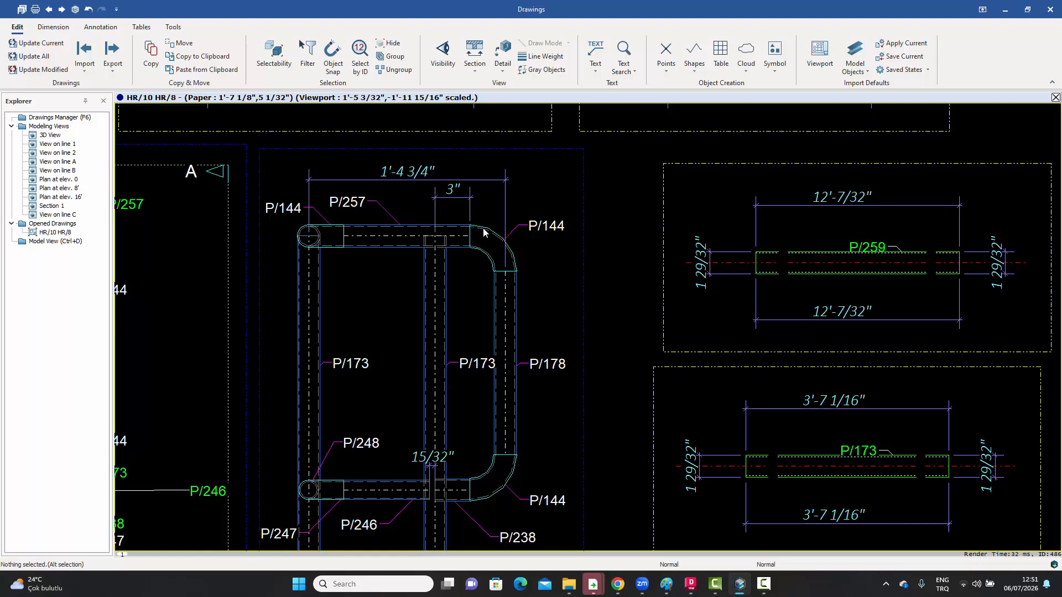
pyautogui.click(484, 232)
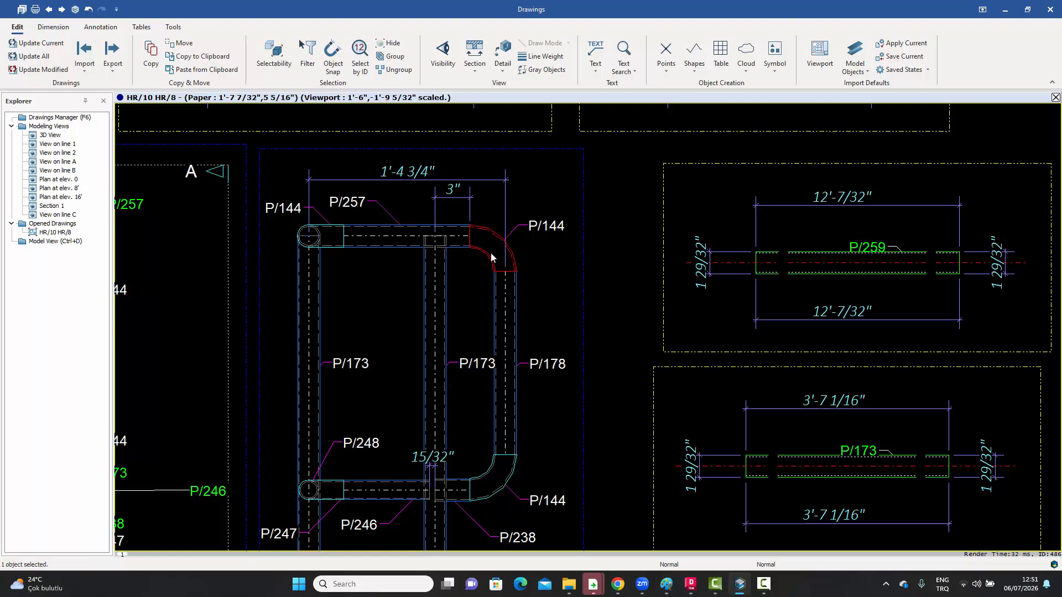
pyautogui.rightClick(488, 232)
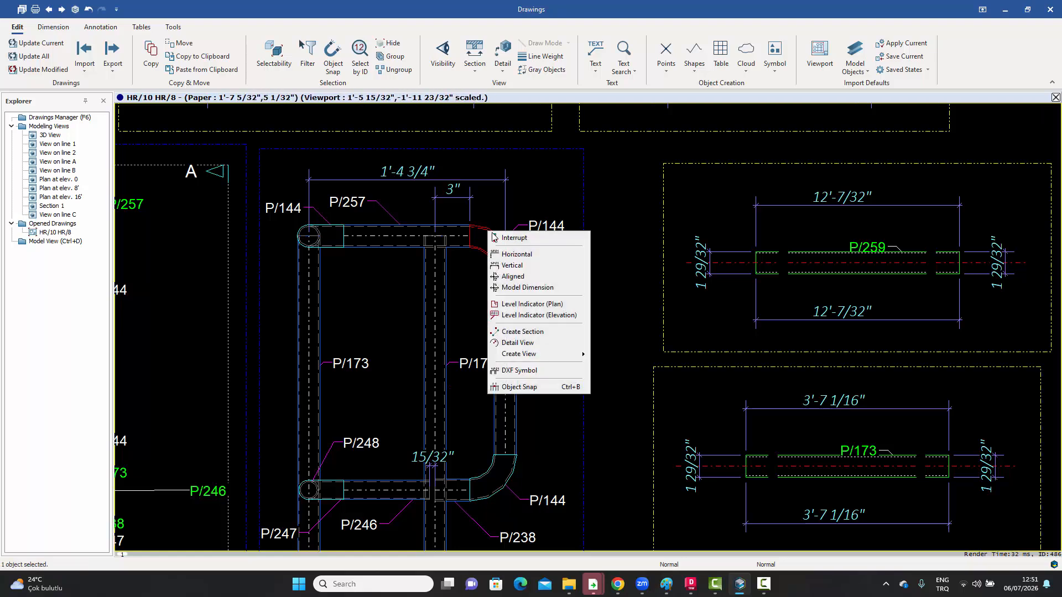
pyautogui.moveTo(527, 357)
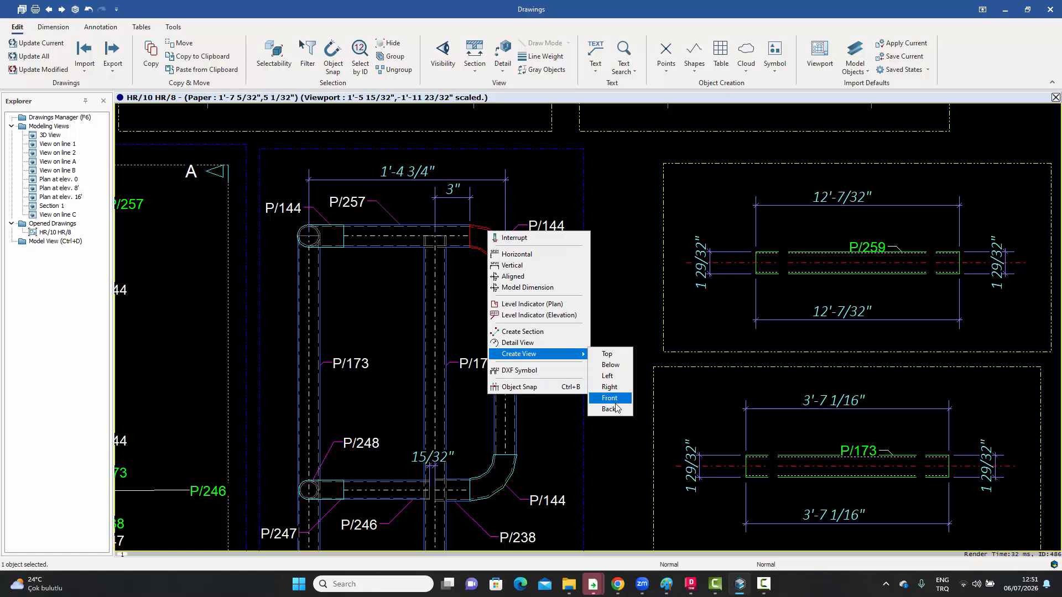
pyautogui.click(614, 355)
pyautogui.scroll(-5, 636, 332)
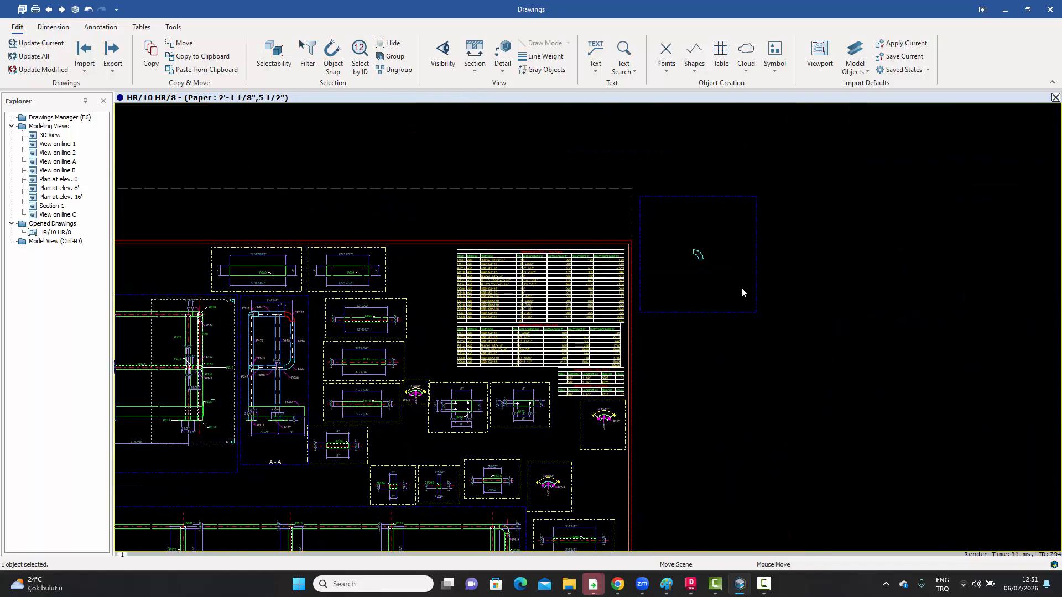
pyautogui.scroll(6, 716, 252)
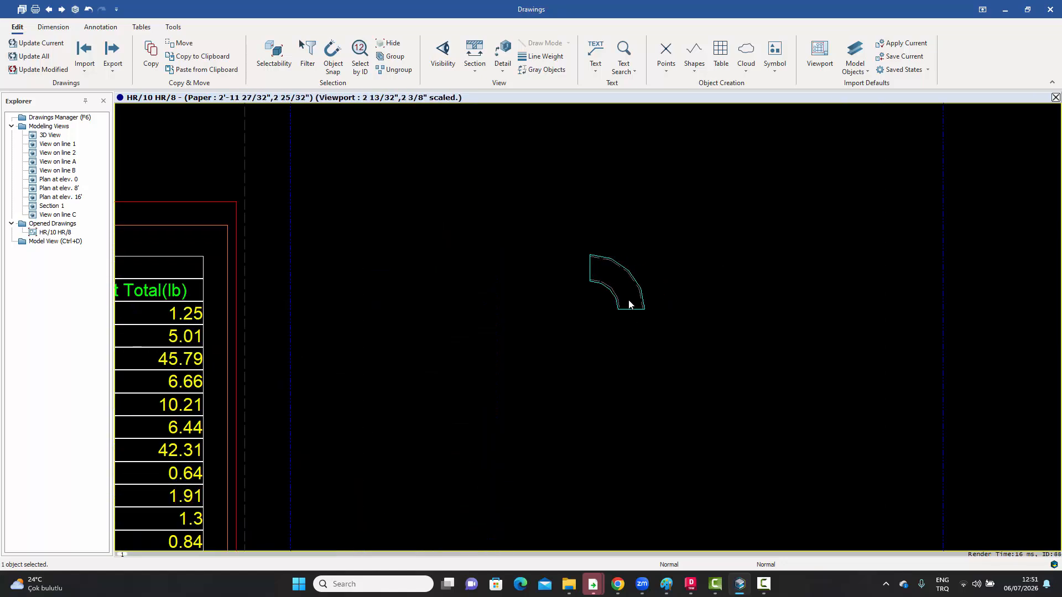
pyautogui.scroll(-2, 665, 298)
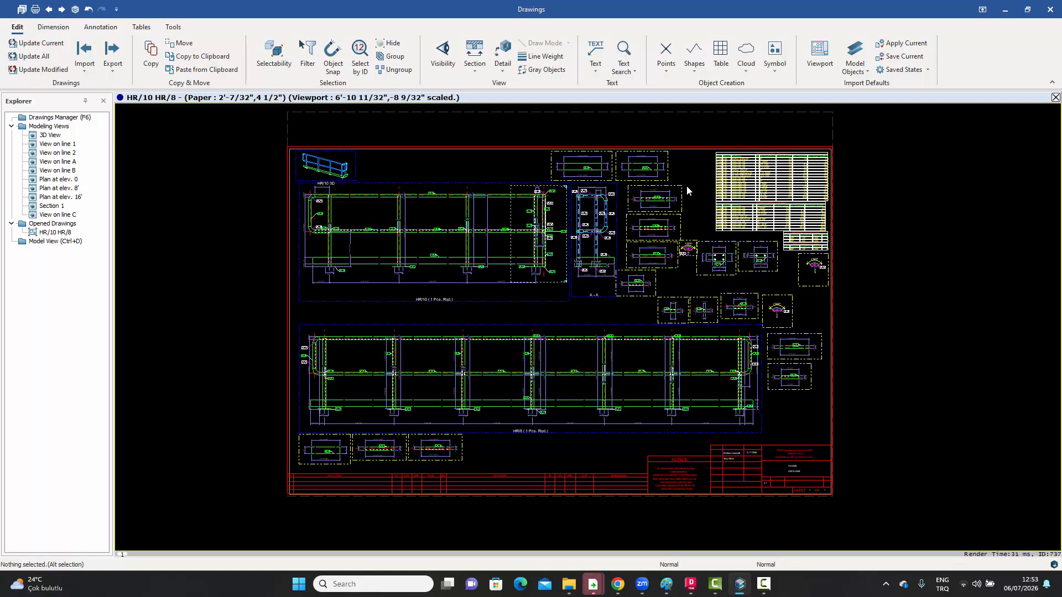
# Step: Examine the HR/10 HR/8 sheet layout, including the single part details, section A-A and the HR/10 3D view
pyautogui.moveTo(697, 201); pyautogui.dragTo(692, 201, button='middle')
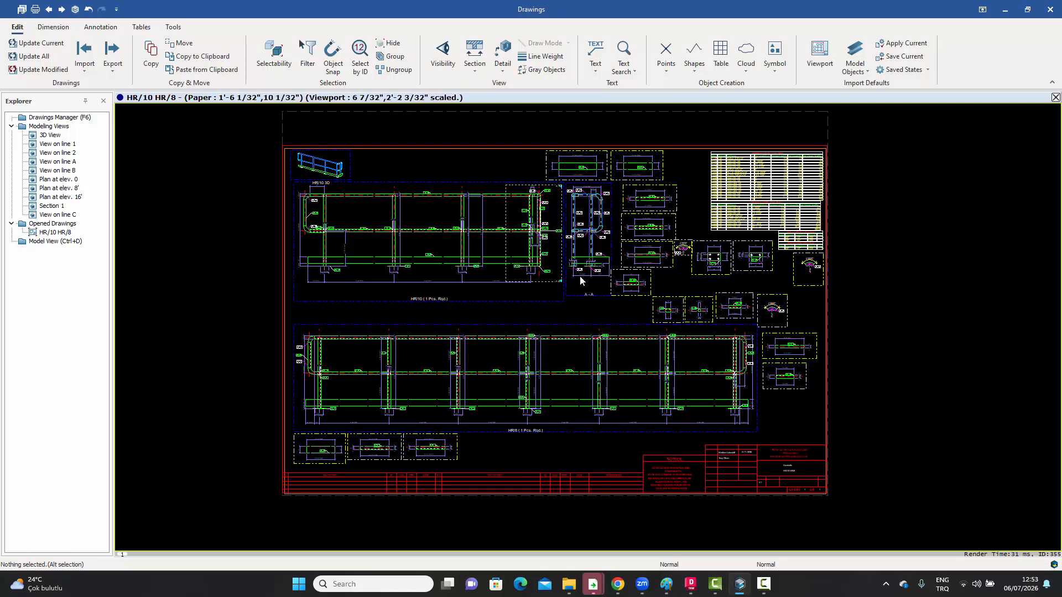
pyautogui.moveTo(580, 276); pyautogui.dragTo(561, 275, button='middle')
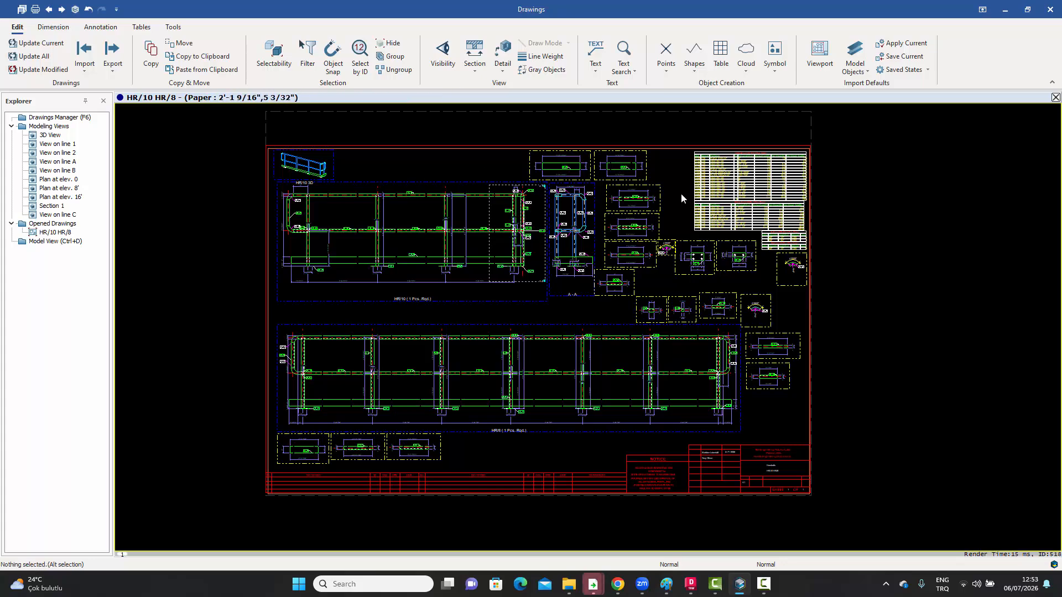
pyautogui.moveTo(682, 198); pyautogui.dragTo(670, 193, button='middle')
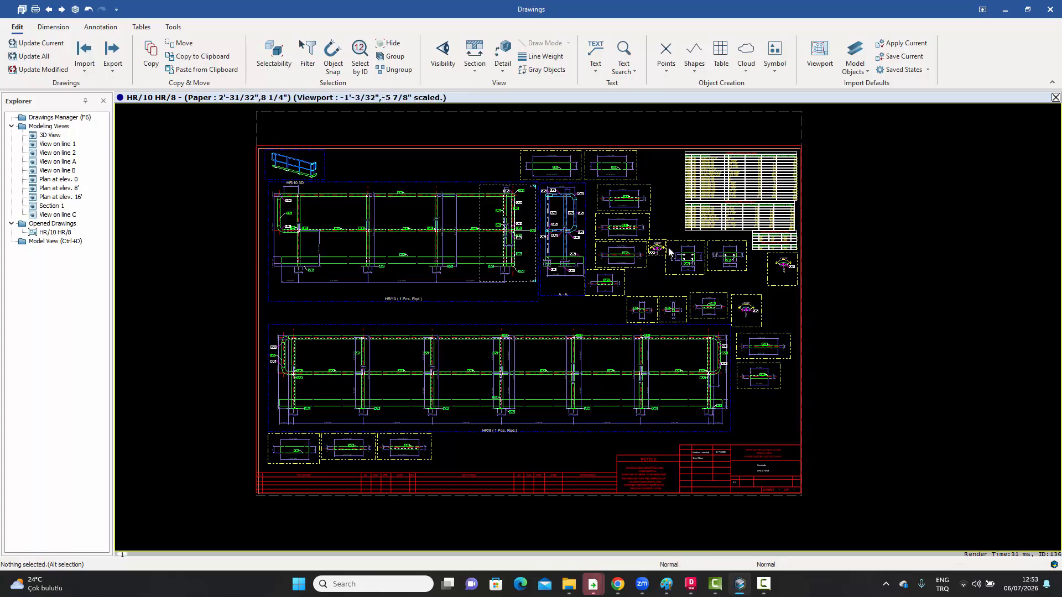
pyautogui.scroll(5, 686, 280)
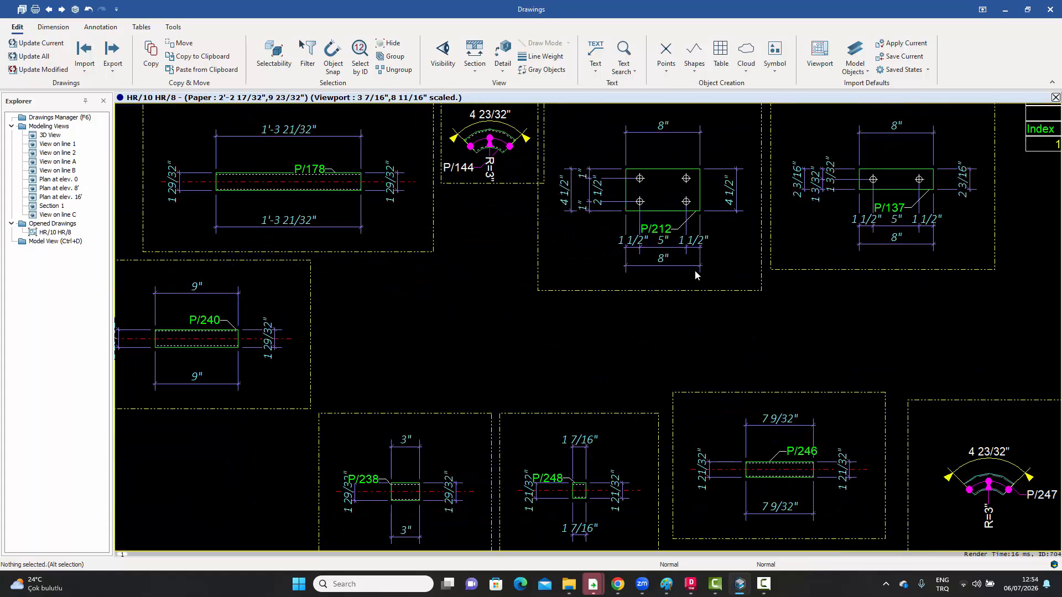
pyautogui.scroll(-3, 711, 282)
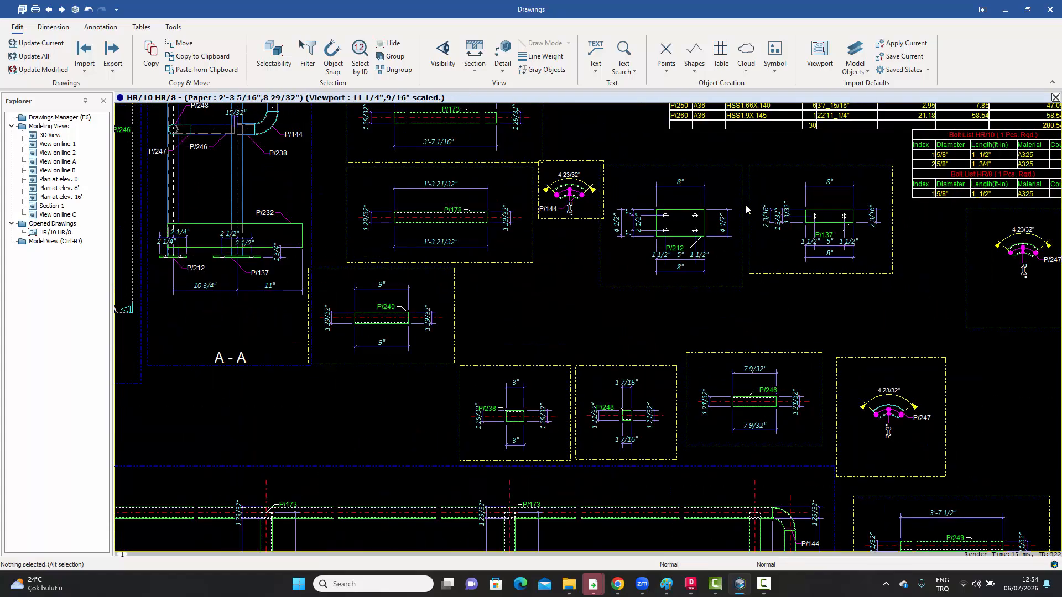
pyautogui.scroll(-3, 782, 314)
pyautogui.moveTo(771, 305); pyautogui.dragTo(908, 324, button='middle')
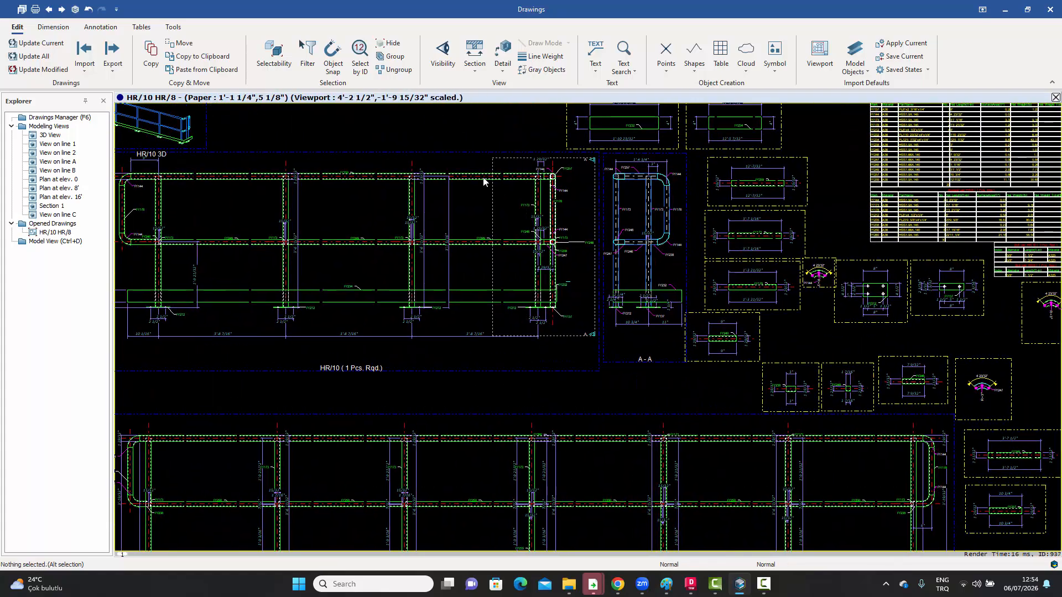
pyautogui.scroll(-3, 662, 247)
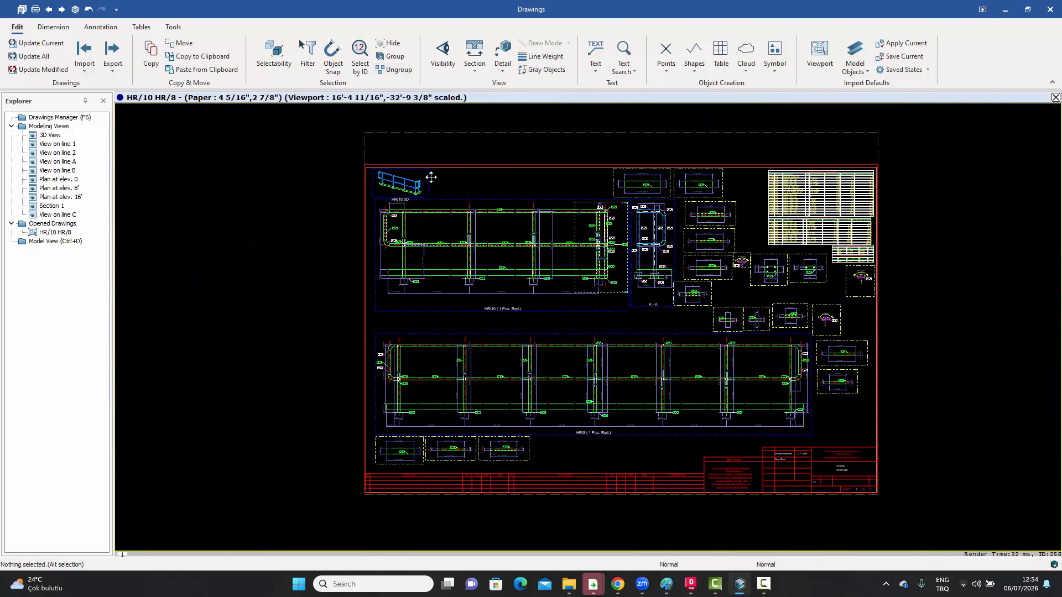
pyautogui.scroll(5, 441, 187)
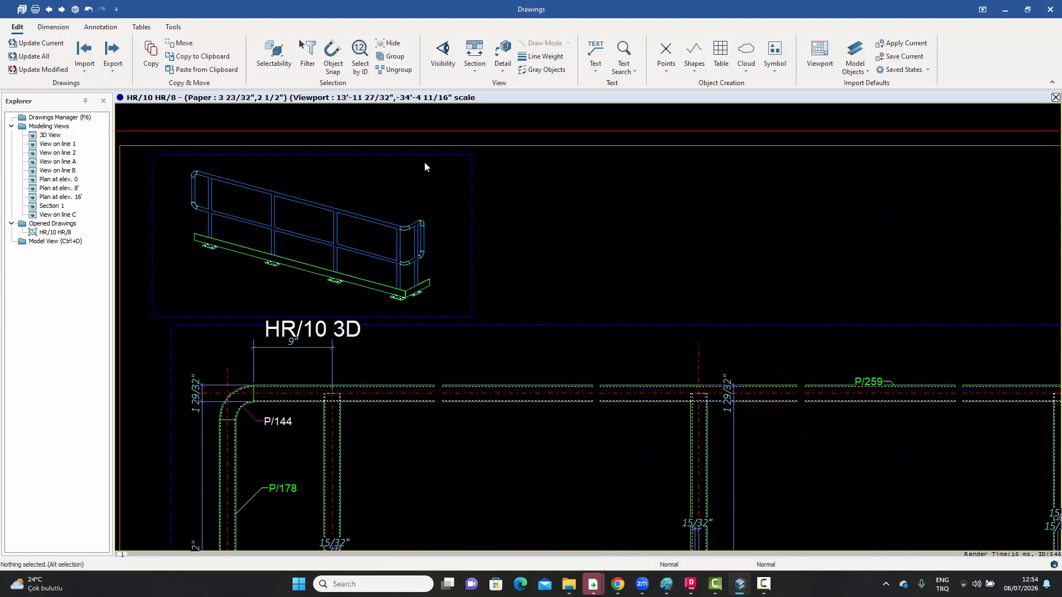
pyautogui.scroll(-6, 377, 160)
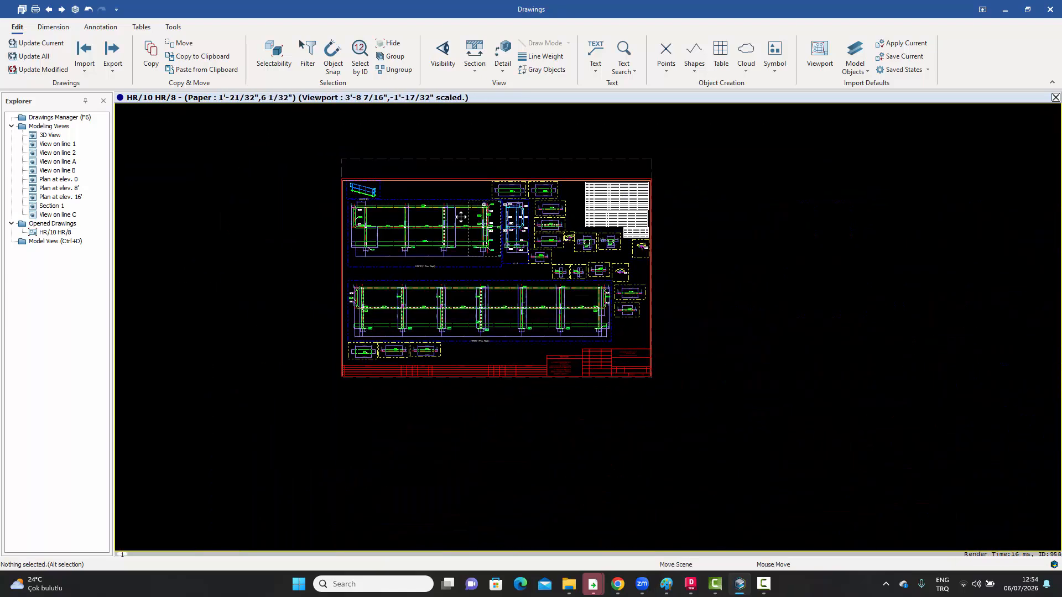
# Step: Select everything on the HR/10 HR/8 sheet and compare its Steel Single Part, Steel Assembly and General viewport groups using grouped object selection
pyautogui.moveTo(700, 413)
pyautogui.mouseDown()
pyautogui.moveTo(616, 279)
pyautogui.moveTo(306, 156)
pyautogui.mouseUp()
pyautogui.click(300, 43)
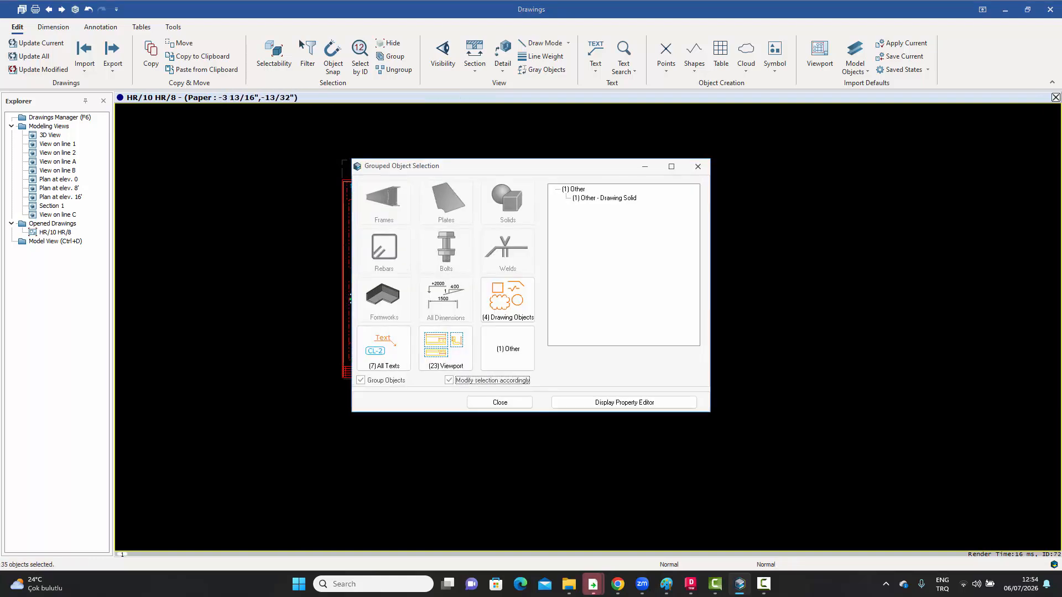
pyautogui.click(439, 355)
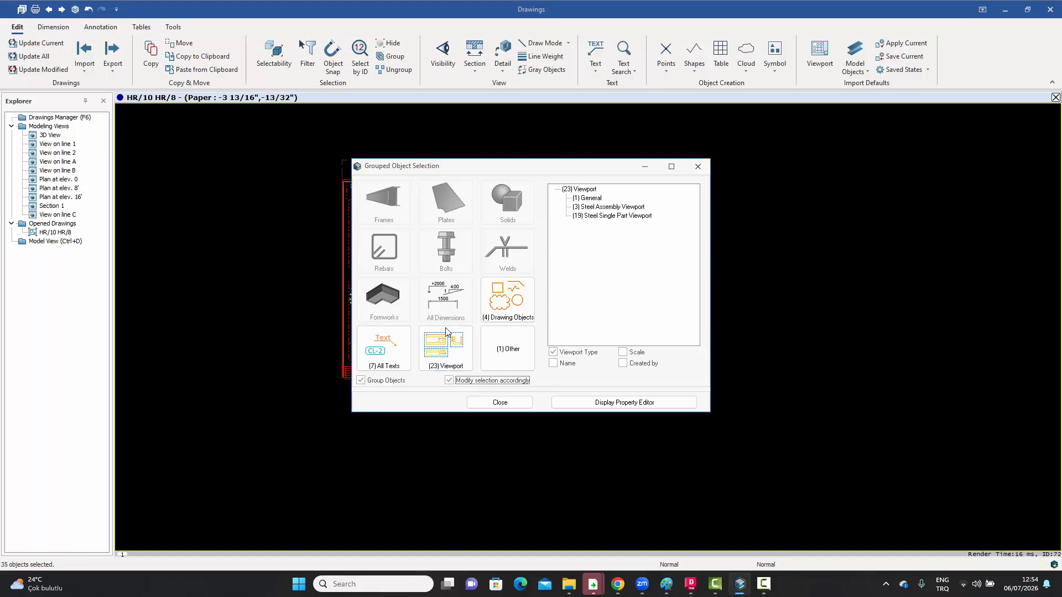
pyautogui.click(597, 216)
pyautogui.moveTo(585, 166); pyautogui.dragTo(933, 147)
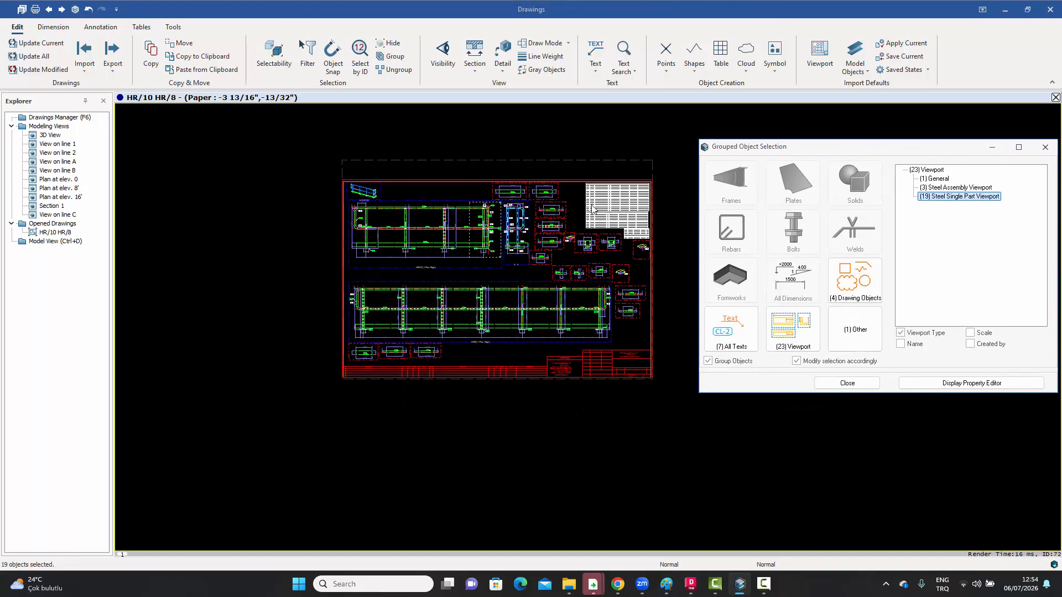
pyautogui.click(946, 189)
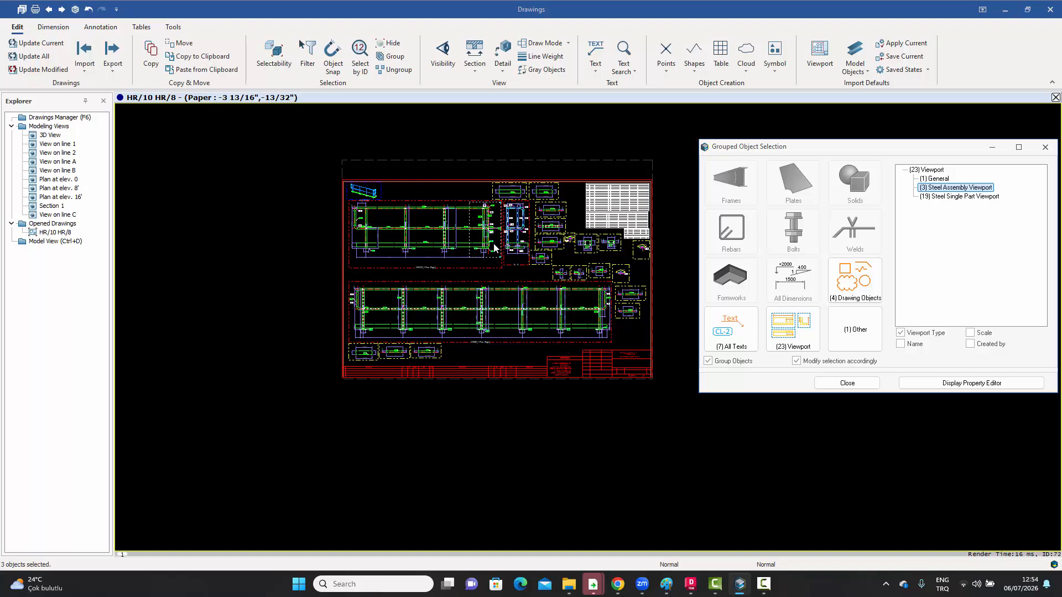
pyautogui.click(935, 179)
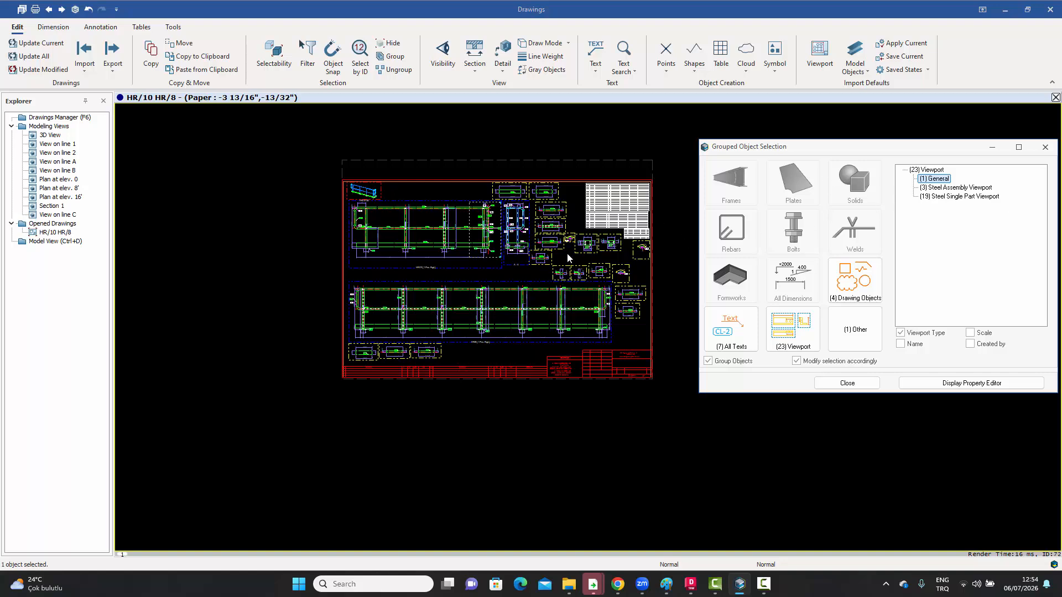
# Step: Restrict the selection to the Steel Single Part viewports and move them together outside the sheet, beyond the material lists
pyautogui.click(939, 198)
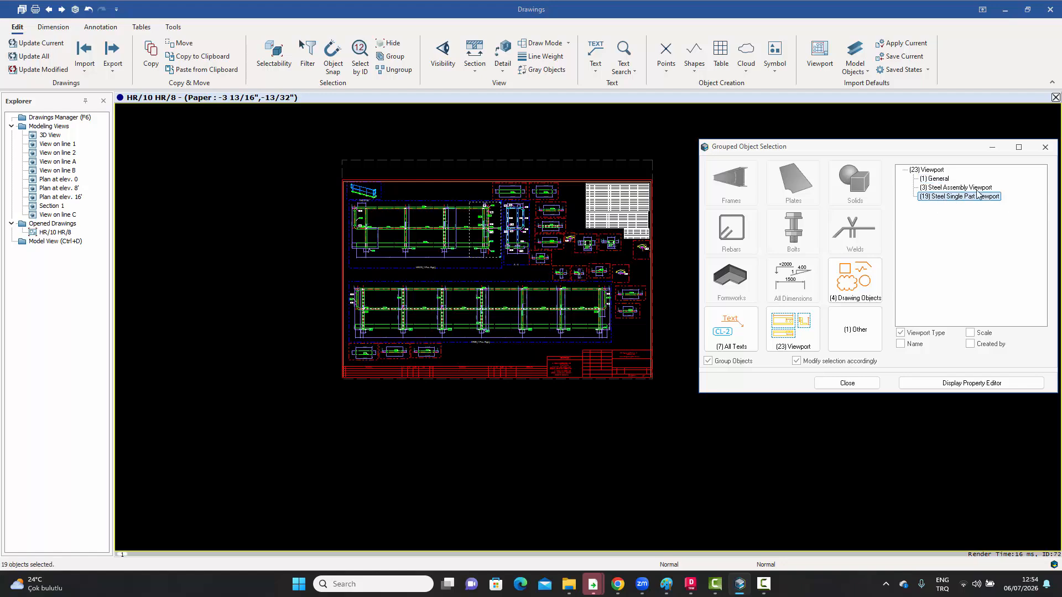
pyautogui.click(1045, 147)
pyautogui.moveTo(757, 280); pyautogui.dragTo(580, 294, button='middle')
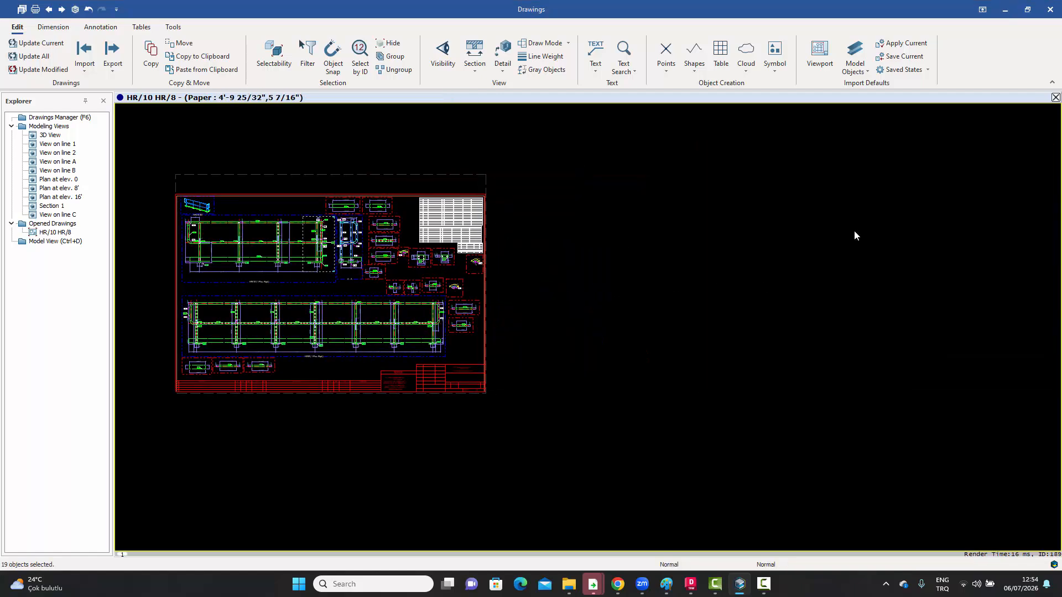
pyautogui.moveTo(466, 266); pyautogui.dragTo(858, 266)
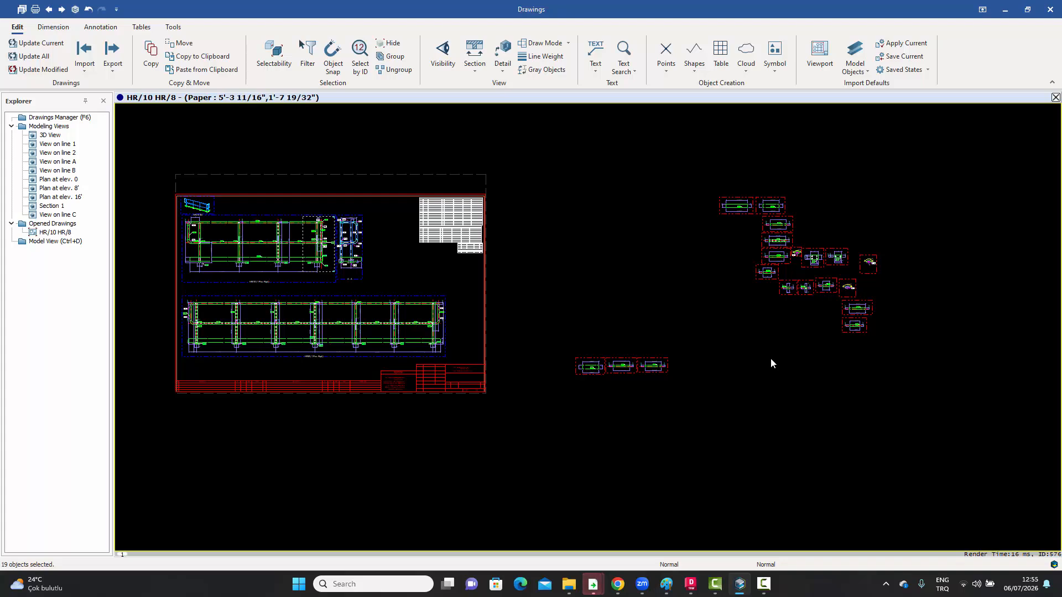
pyautogui.moveTo(770, 361); pyautogui.dragTo(780, 358, button='middle')
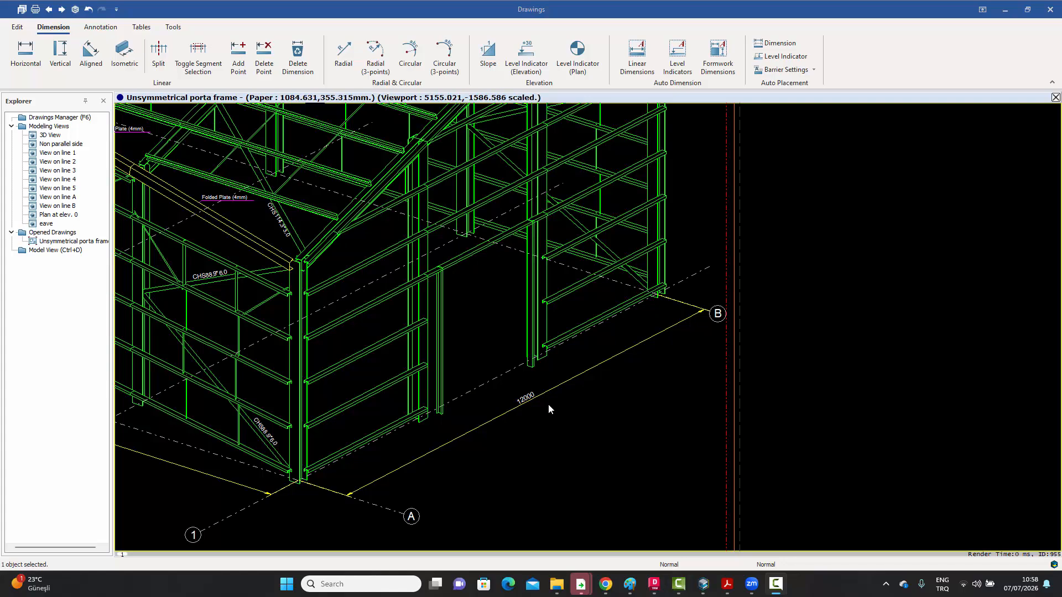
# Step: Examine the isometric dimension between grid lines A and B in the 3D view of the Unsymmetrical porta frame drawing
pyautogui.scroll(1, 550, 419)
pyautogui.scroll(2, 550, 416)
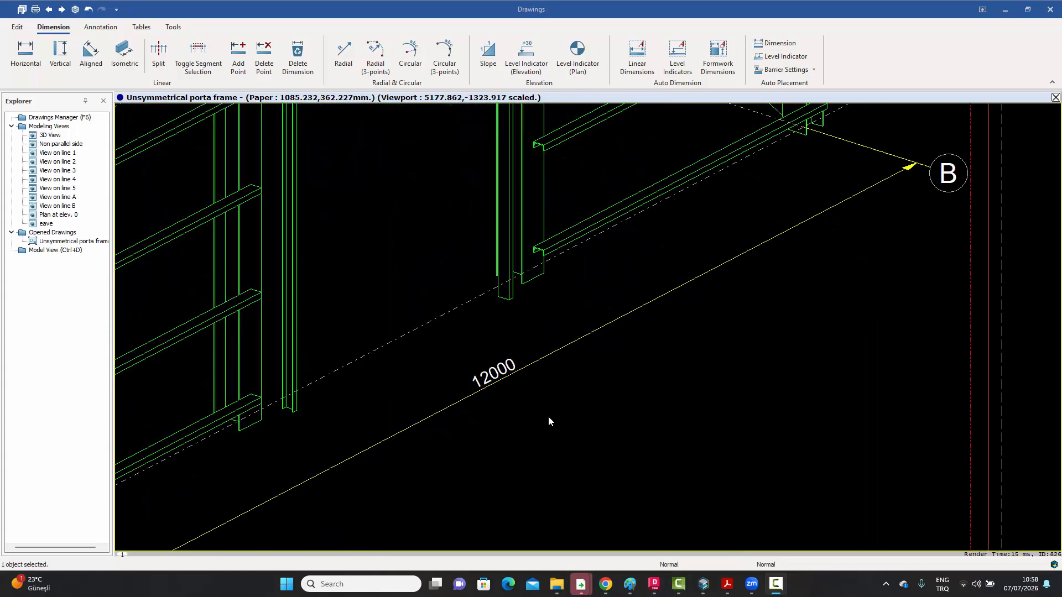
pyautogui.scroll(-3, 533, 411)
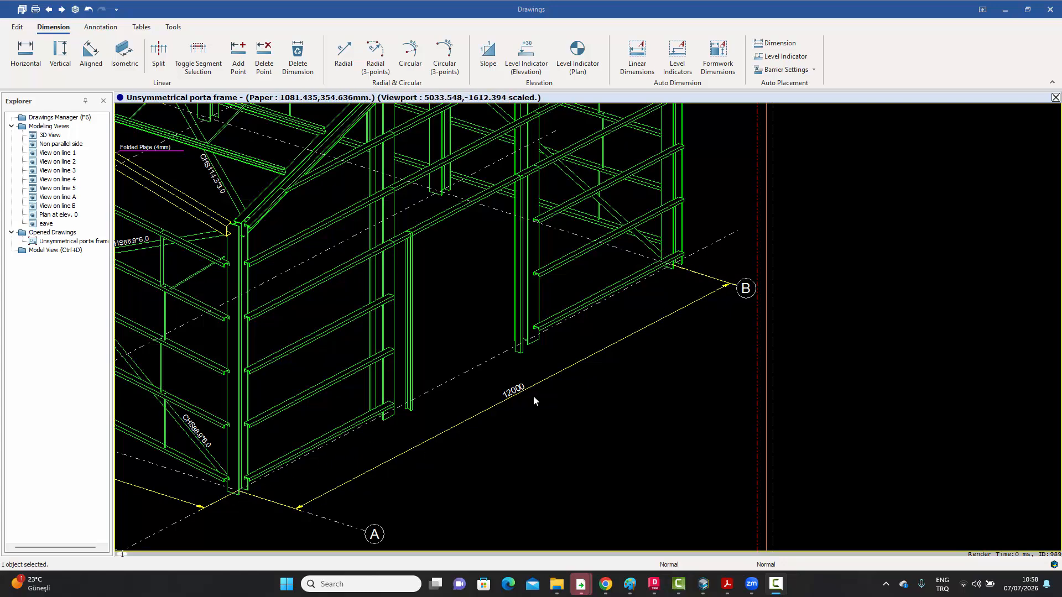
pyautogui.scroll(3, 533, 396)
pyautogui.scroll(-2, 443, 450)
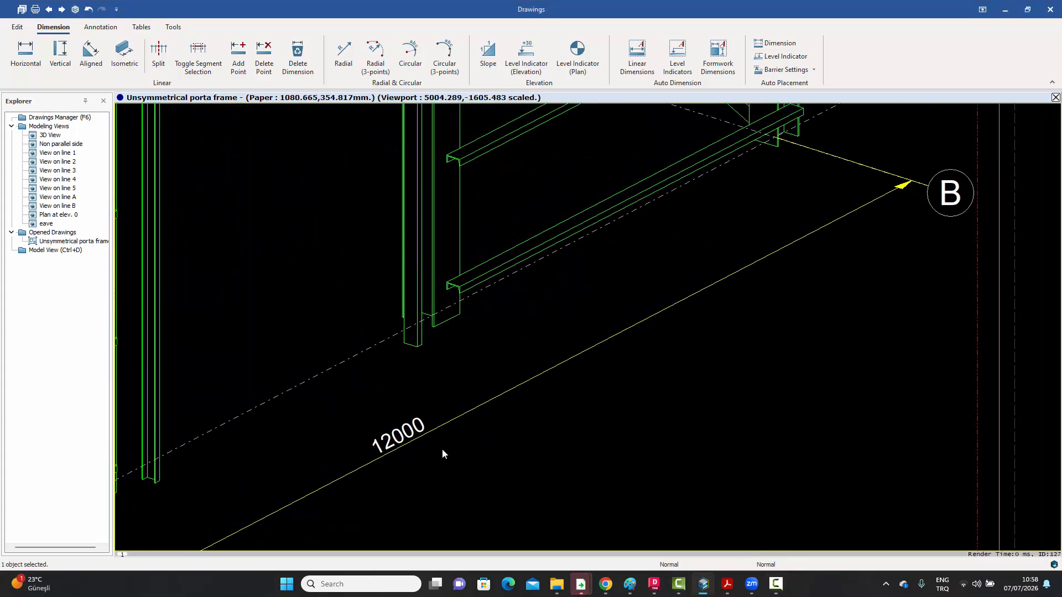
pyautogui.scroll(-3, 443, 449)
pyautogui.scroll(-3, 442, 450)
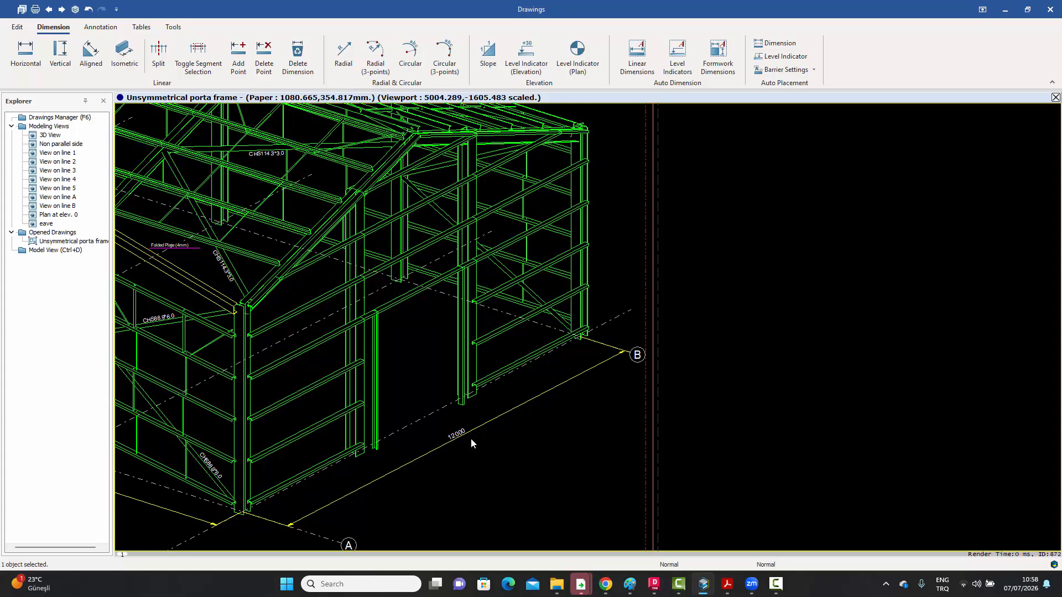
pyautogui.moveTo(472, 443); pyautogui.dragTo(465, 444, button='middle')
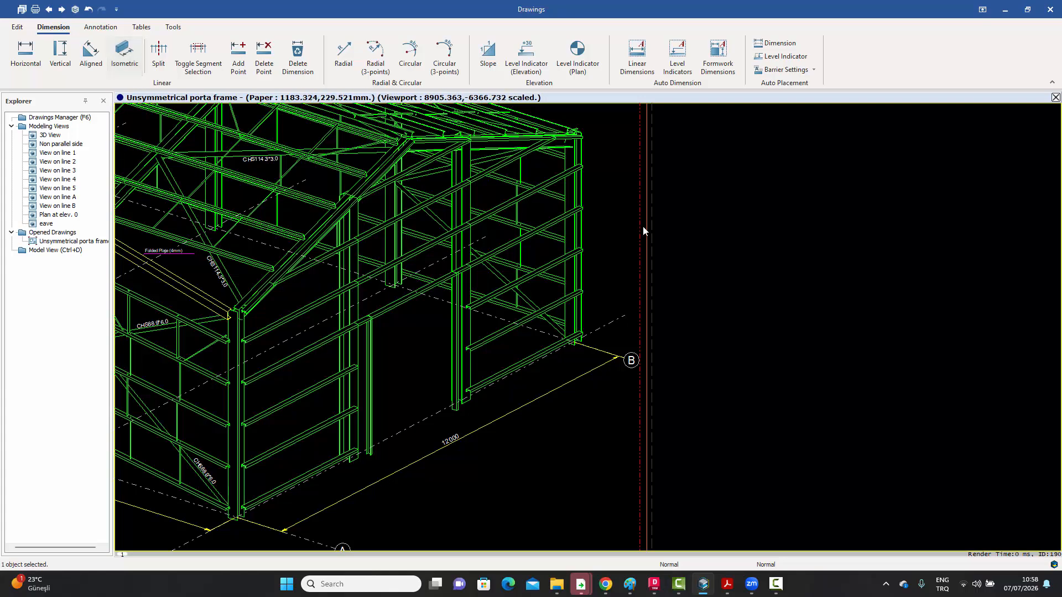
# Step: Enable the Joint object type in the 3D View viewport's filter settings
pyautogui.doubleClick(621, 224)
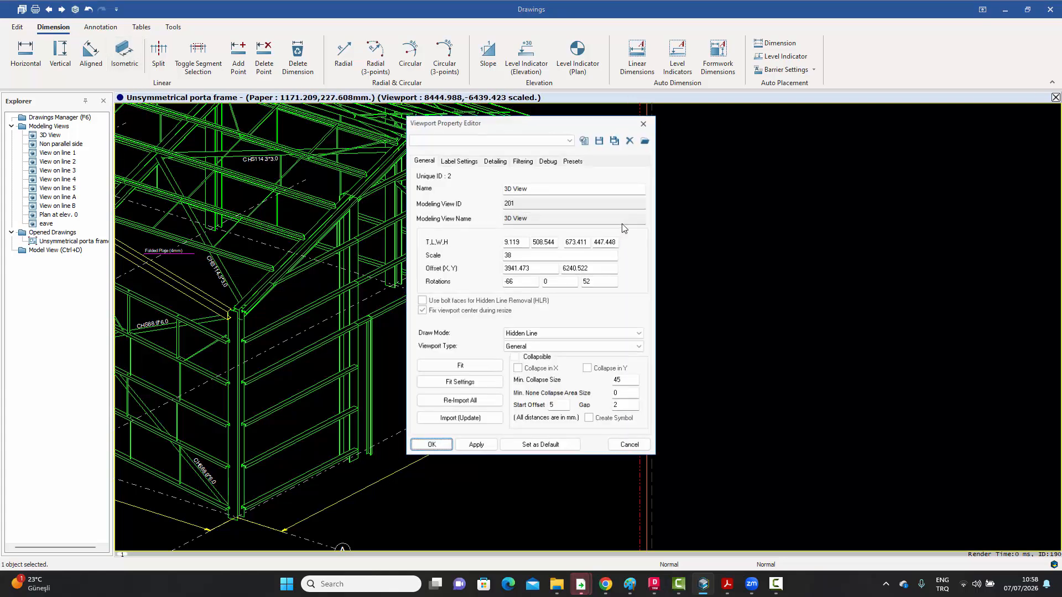
pyautogui.click(481, 448)
pyautogui.click(479, 448)
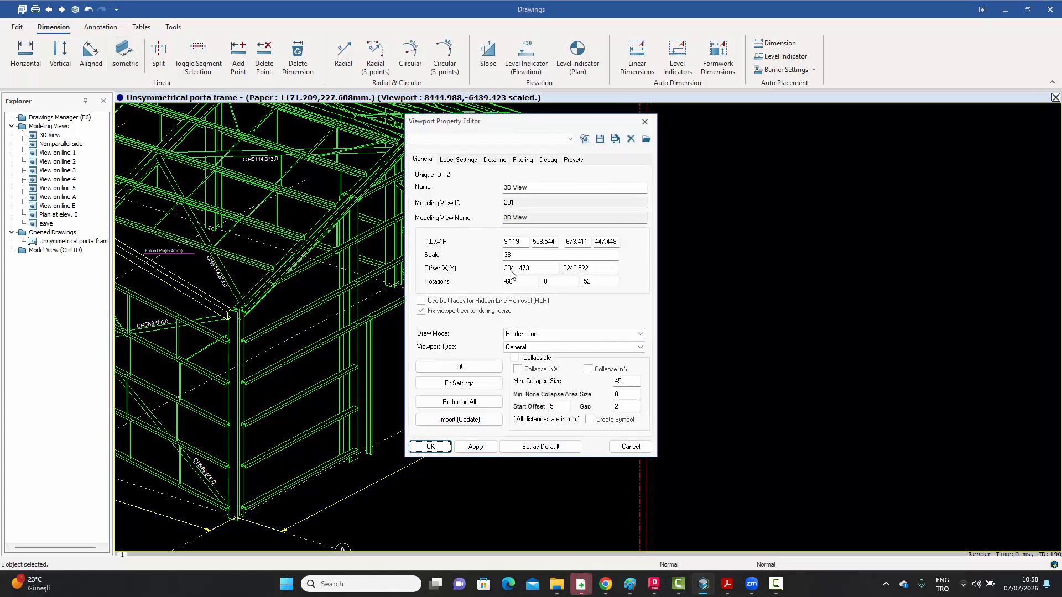
pyautogui.click(525, 159)
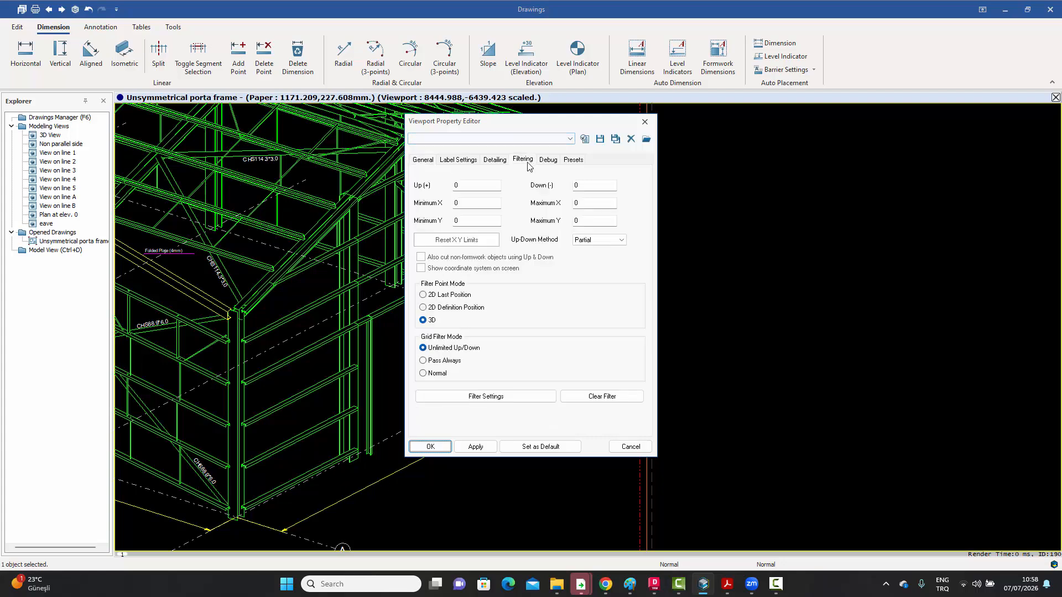
pyautogui.click(479, 396)
pyautogui.click(94, 97)
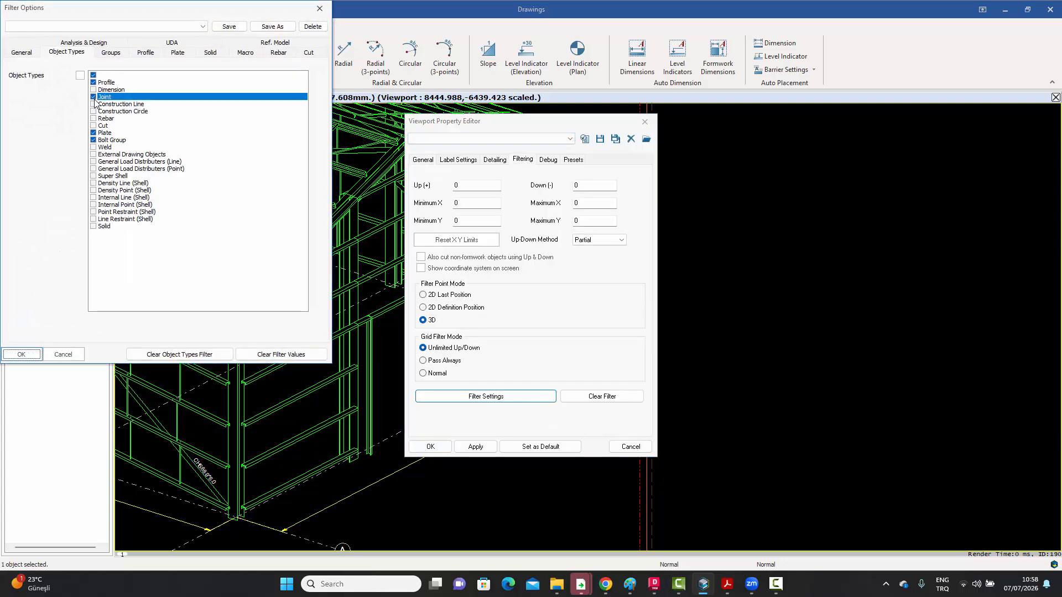
pyautogui.click(22, 354)
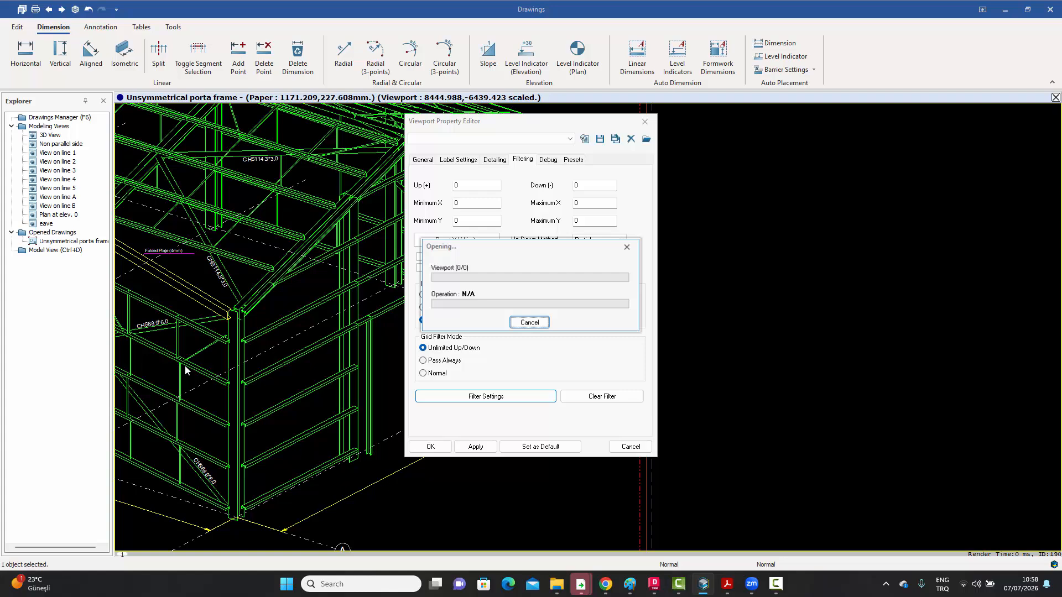
pyautogui.click(430, 447)
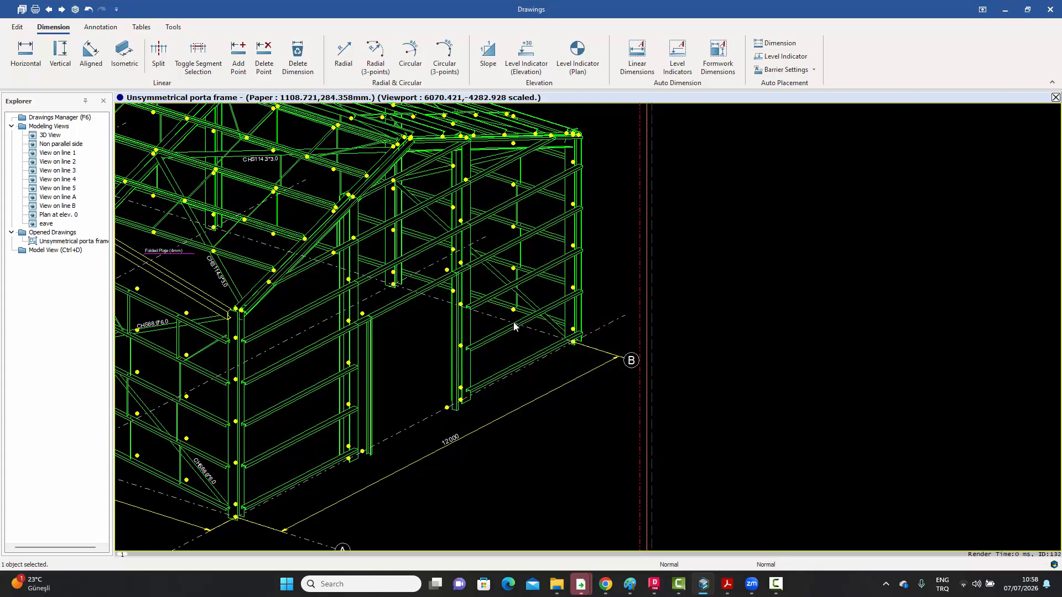
# Step: Add an isometric dimension between joint points on the two neighbouring columns near grid line B
pyautogui.click(122, 52)
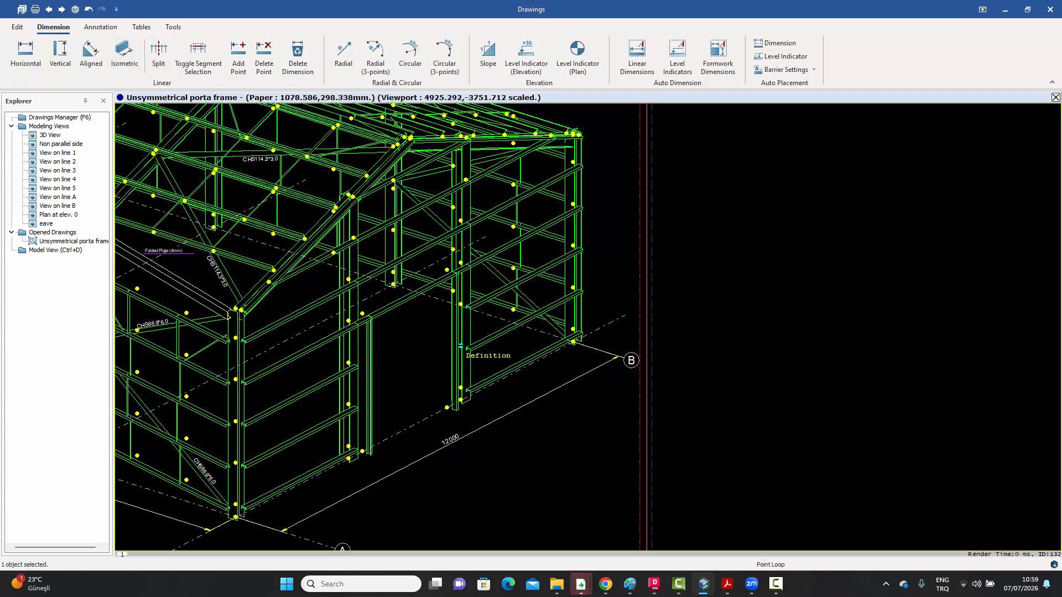
pyautogui.click(573, 287)
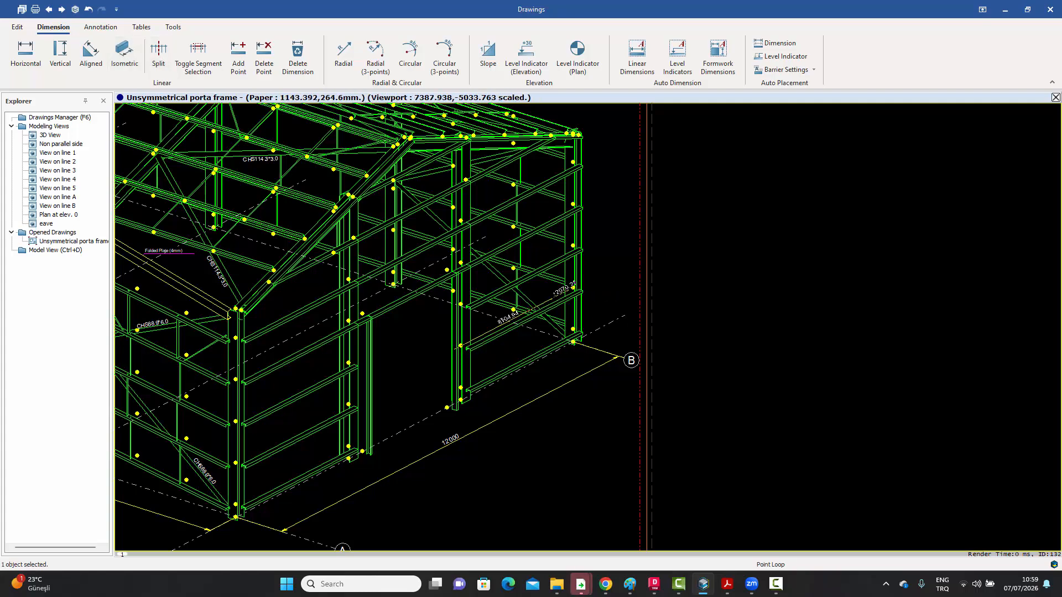
pyautogui.rightClick(600, 293)
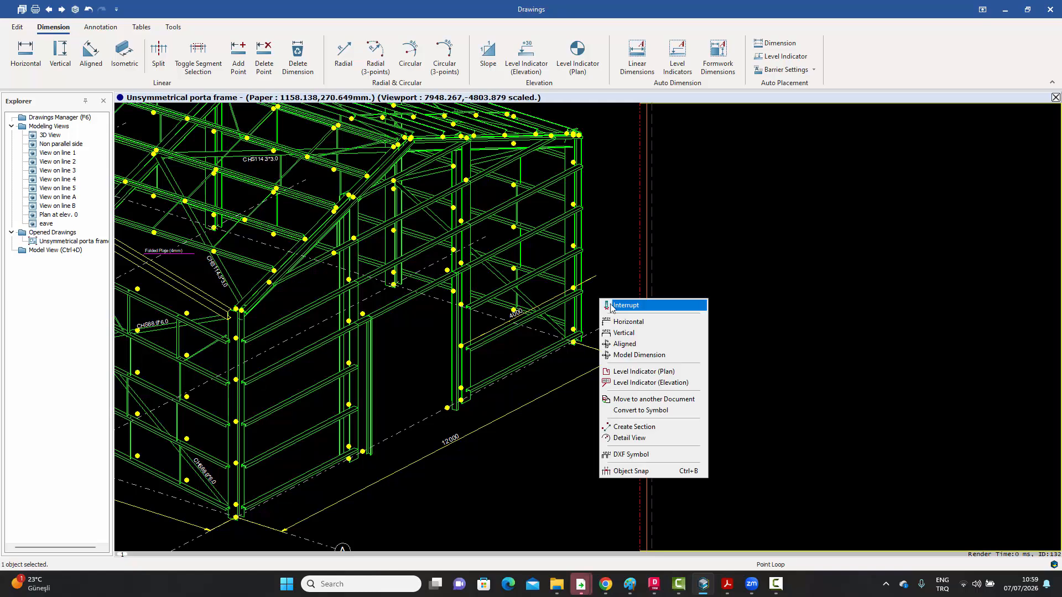
pyautogui.click(613, 305)
# Step: Set the new isometric dimension's Dimension Alignment to Y Dir and apply it
pyautogui.scroll(4, 553, 314)
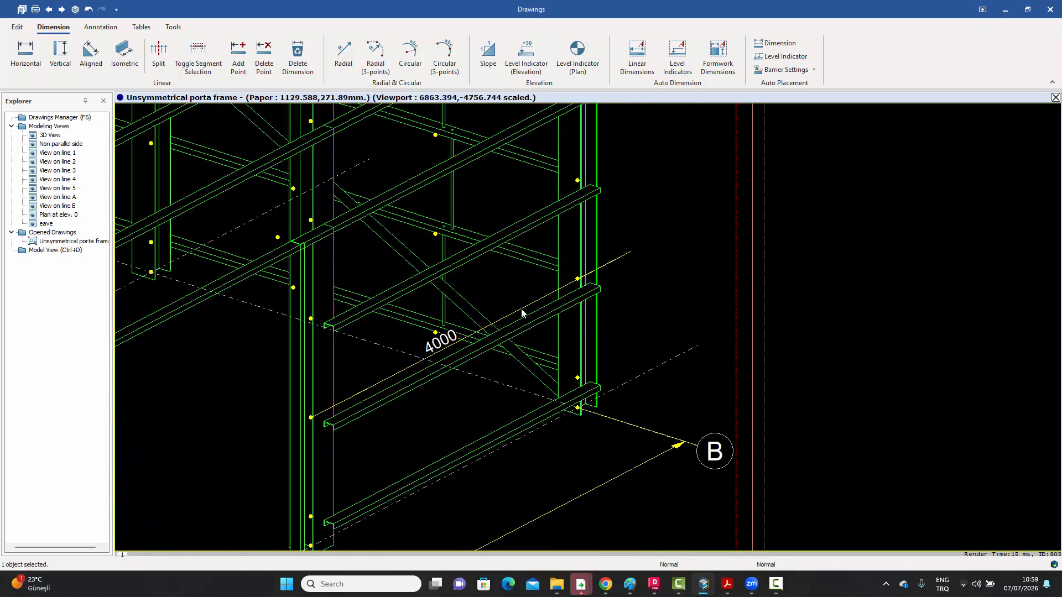
pyautogui.doubleClick(521, 308)
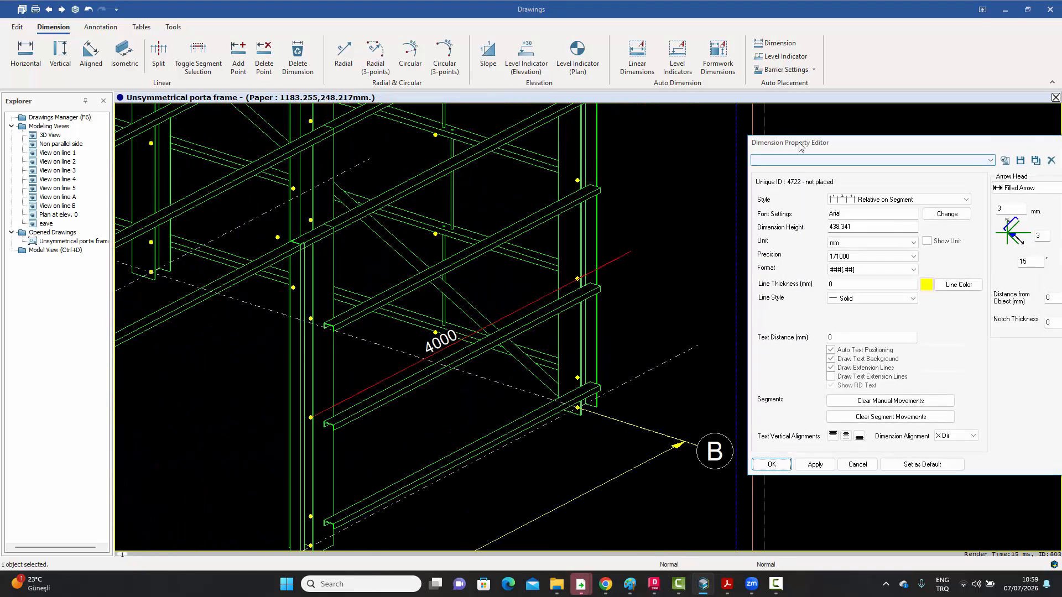
pyautogui.moveTo(802, 143); pyautogui.dragTo(711, 125)
pyautogui.click(870, 421)
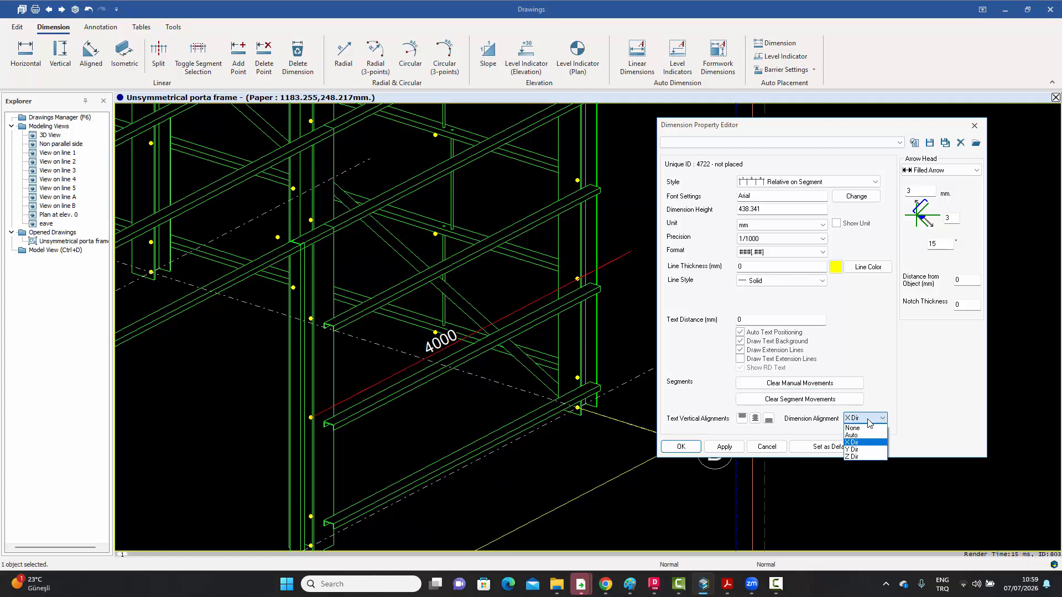
pyautogui.click(852, 449)
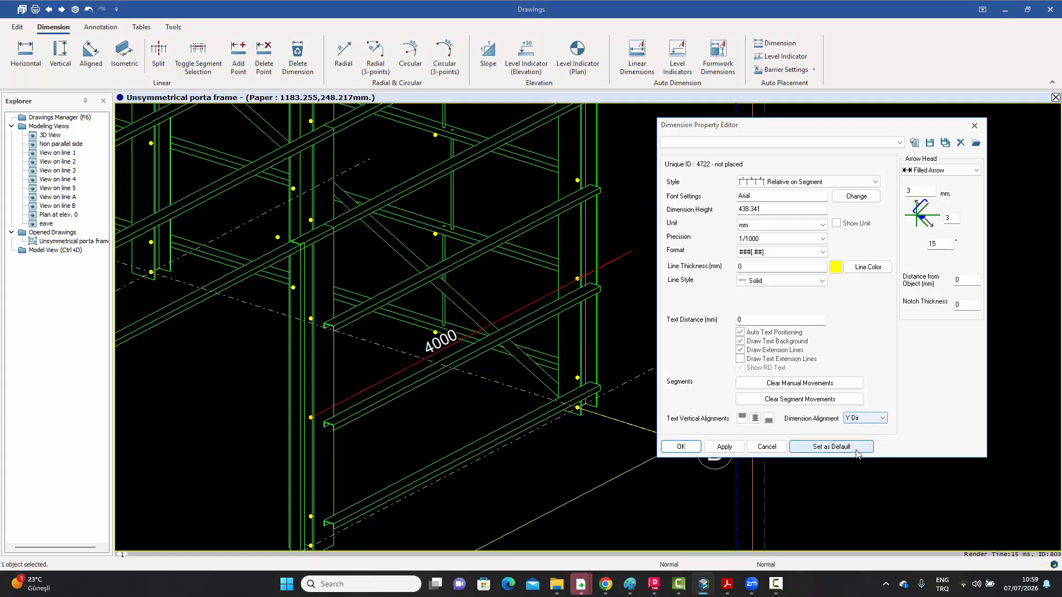
pyautogui.click(725, 448)
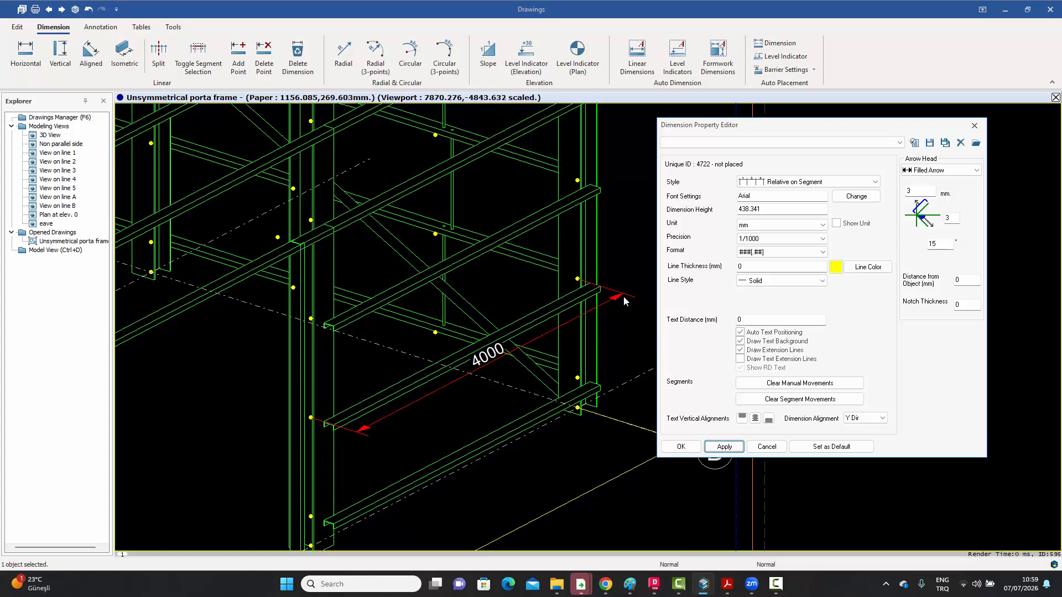
# Step: Try the Z Dir alignment on the new isometric dimension
pyautogui.click(877, 419)
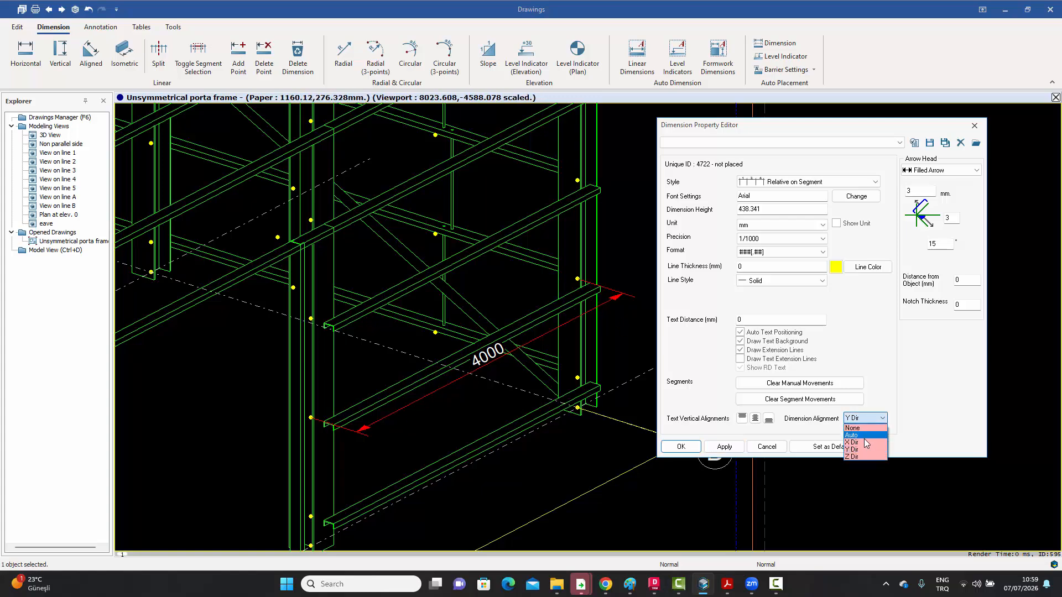
pyautogui.click(853, 457)
pyautogui.click(724, 447)
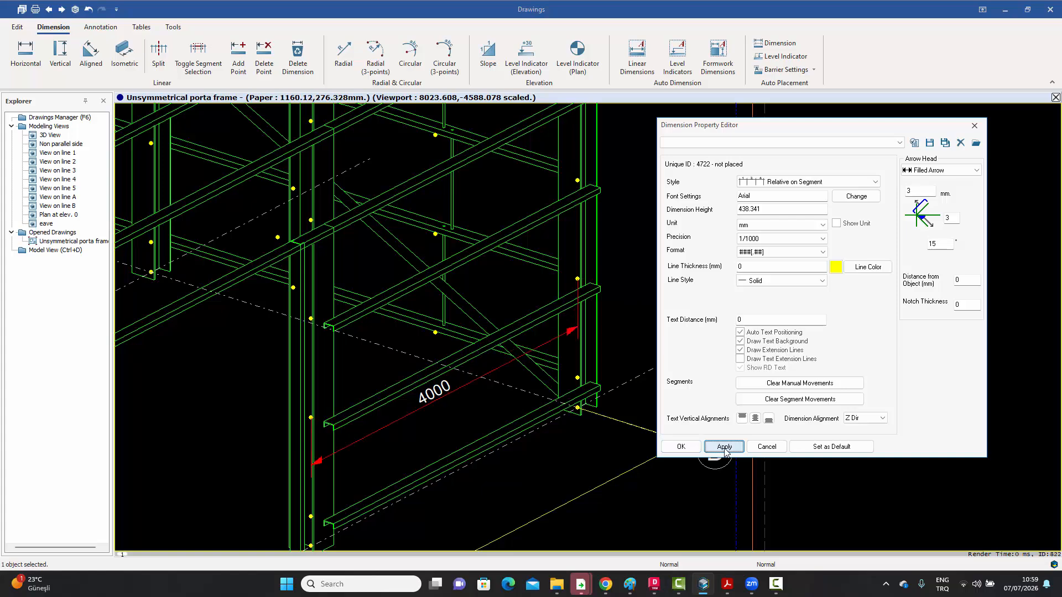
# Step: Return the isometric dimension to Y Dir alignment and move its dimension line farther out from the columns
pyautogui.click(878, 419)
pyautogui.click(861, 456)
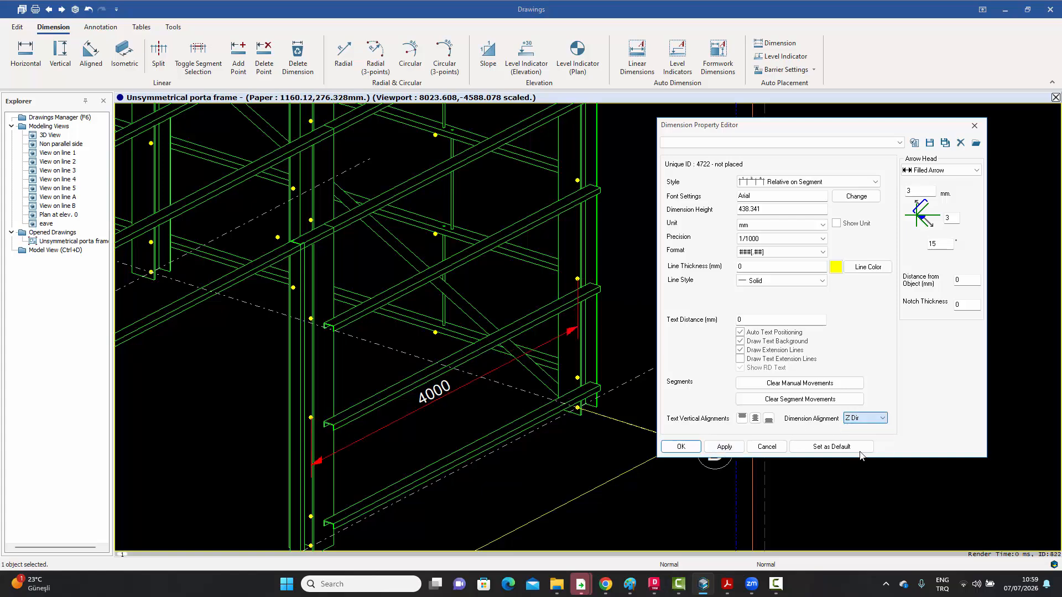
pyautogui.click(725, 447)
pyautogui.click(681, 447)
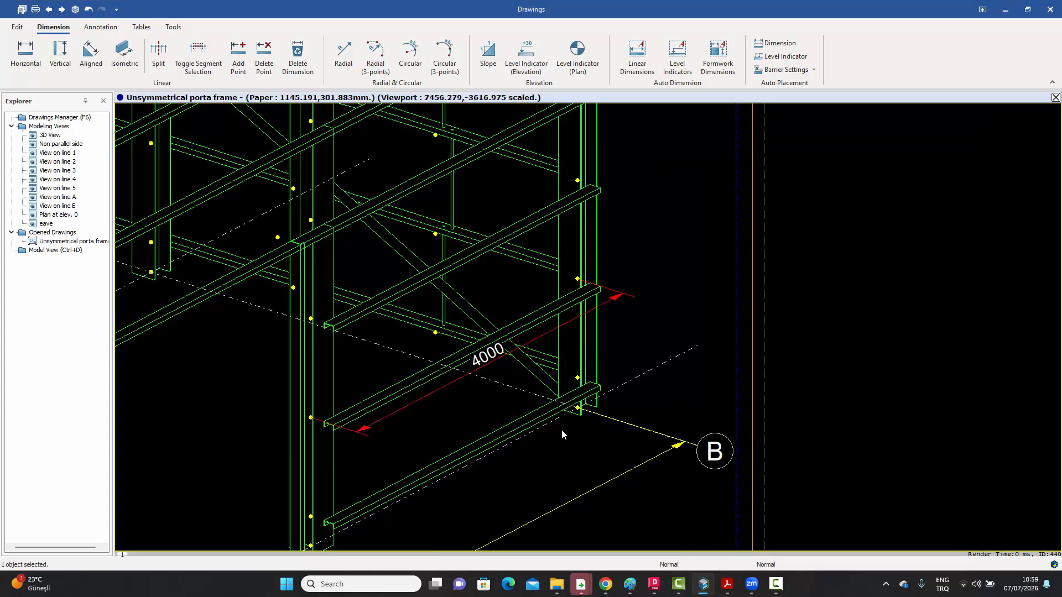
pyautogui.moveTo(548, 337); pyautogui.dragTo(571, 346)
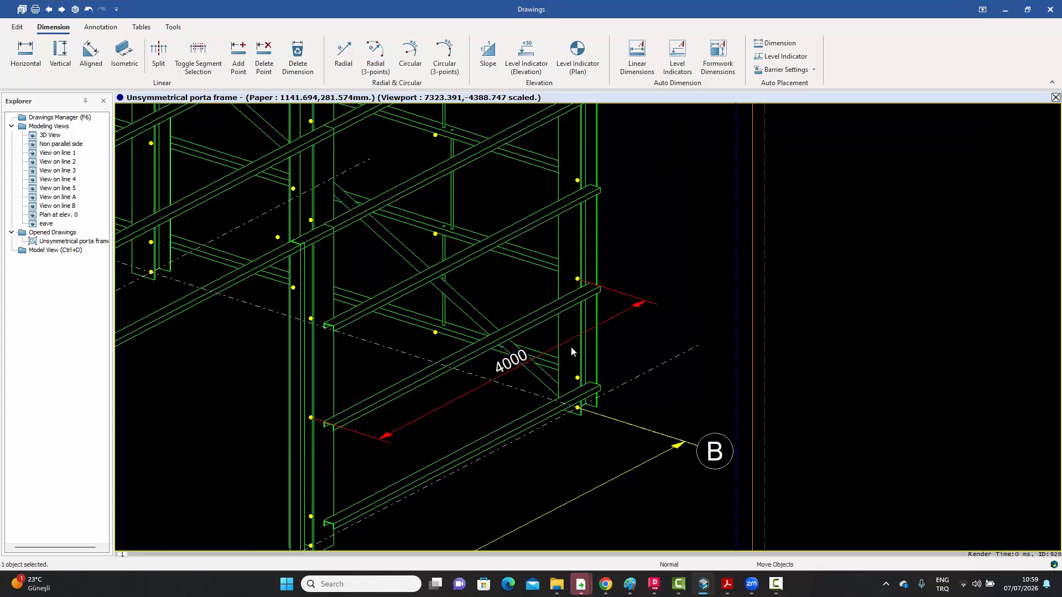
# Step: Add a vertical isometric dimension between two joint points on the nearer column, with its dimension line on the column's outer side
pyautogui.click(123, 52)
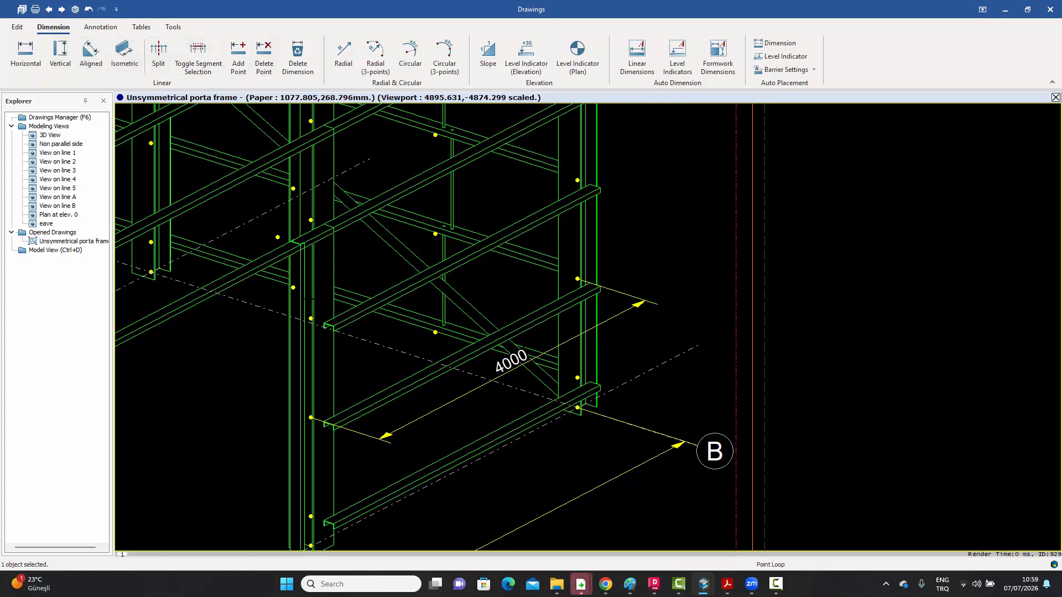
pyautogui.scroll(-3, 333, 307)
pyautogui.scroll(4, 317, 429)
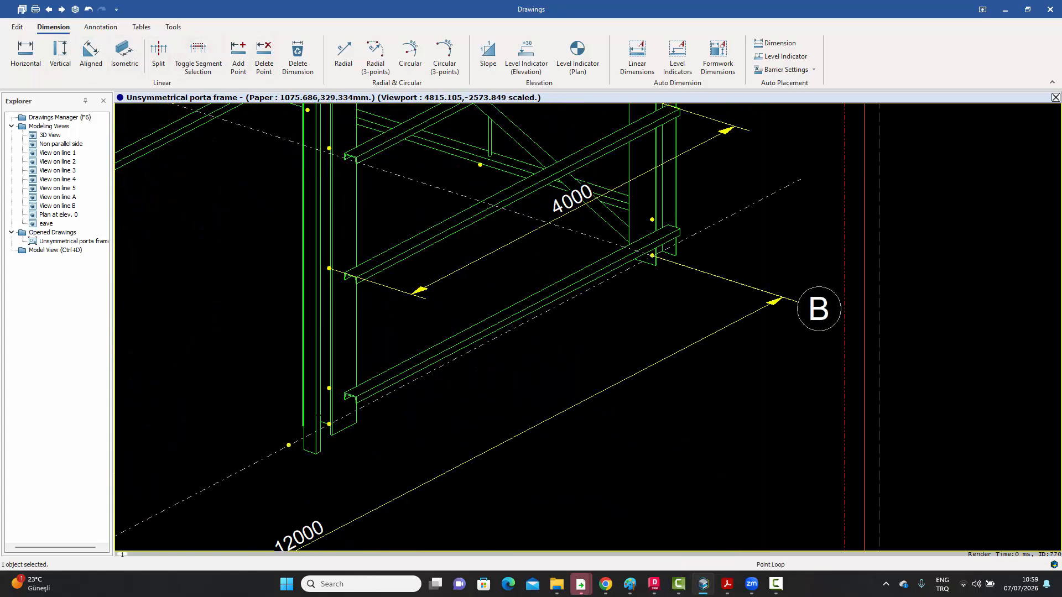
pyautogui.click(331, 391)
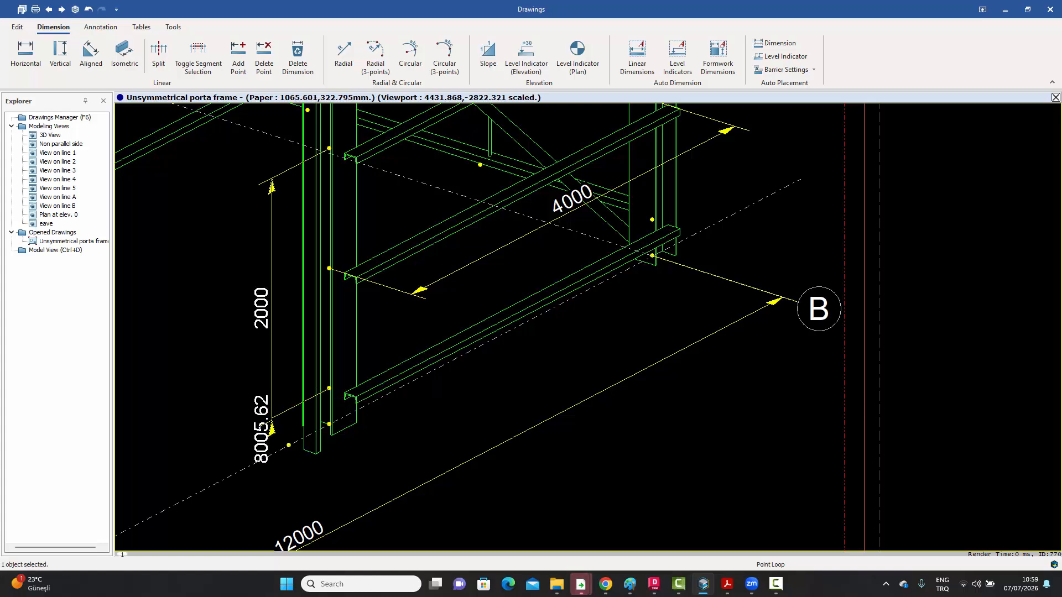
pyautogui.rightClick(282, 314)
pyautogui.click(293, 320)
pyautogui.moveTo(300, 316); pyautogui.dragTo(292, 351, button='middle')
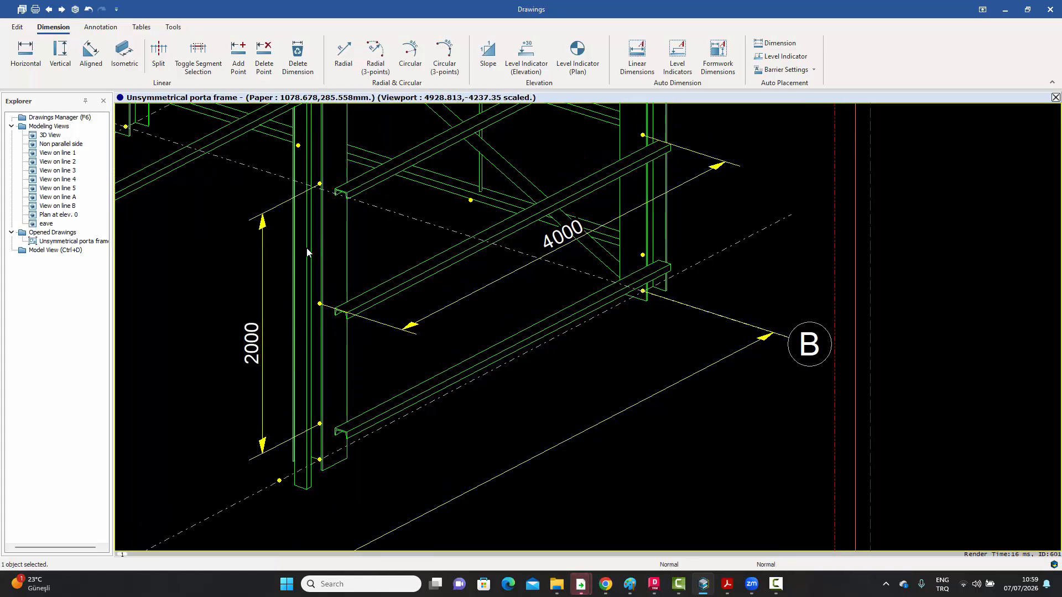
pyautogui.moveTo(276, 312); pyautogui.dragTo(257, 323, button='middle')
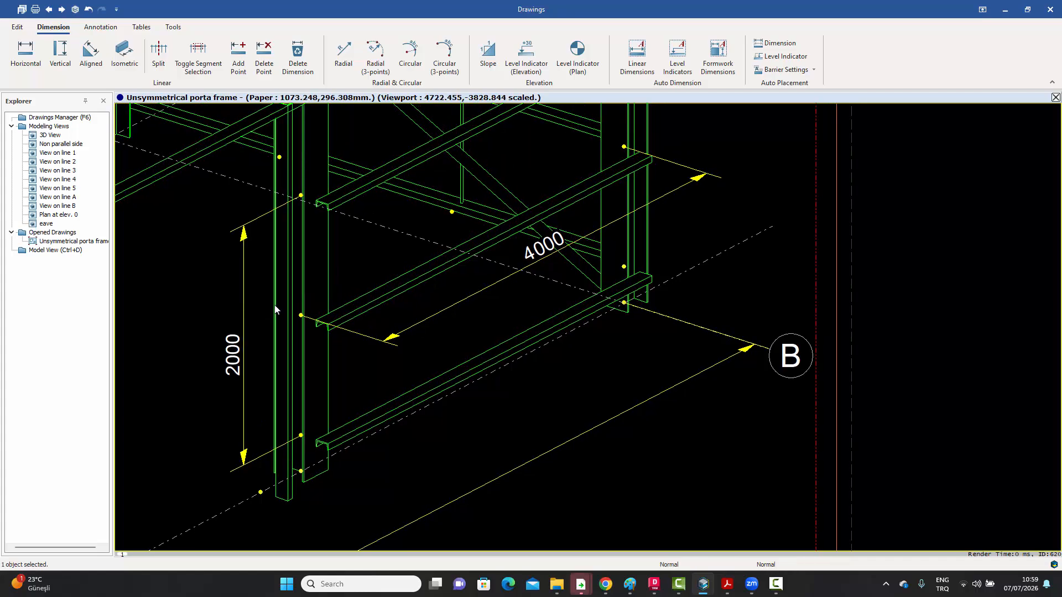
pyautogui.moveTo(385, 350); pyautogui.dragTo(381, 380, button='middle')
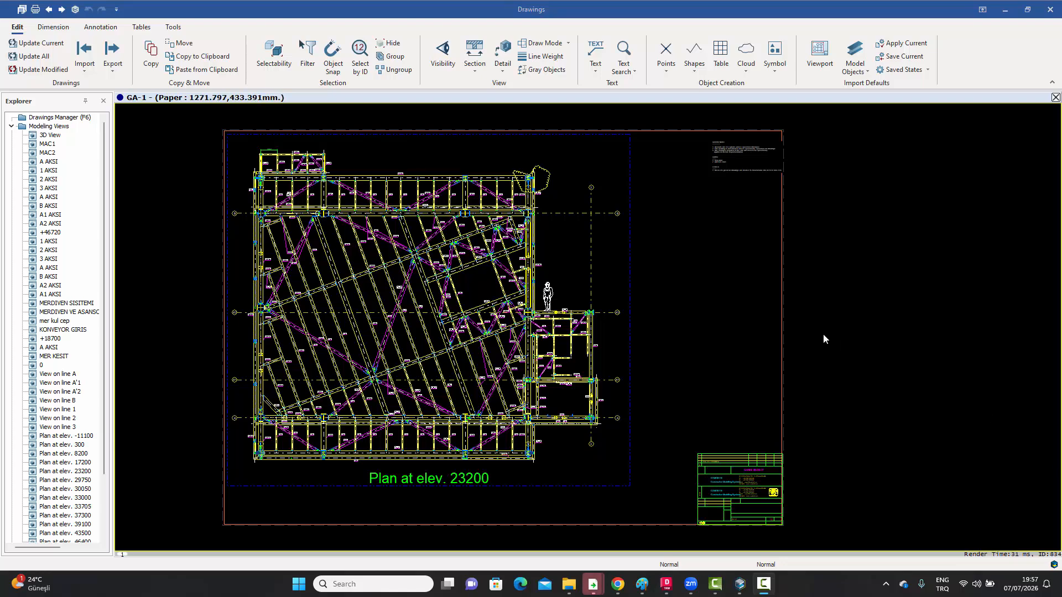
# Step: Close the GA-1 general arrangement drawing
pyautogui.moveTo(809, 343); pyautogui.dragTo(818, 341, button='middle')
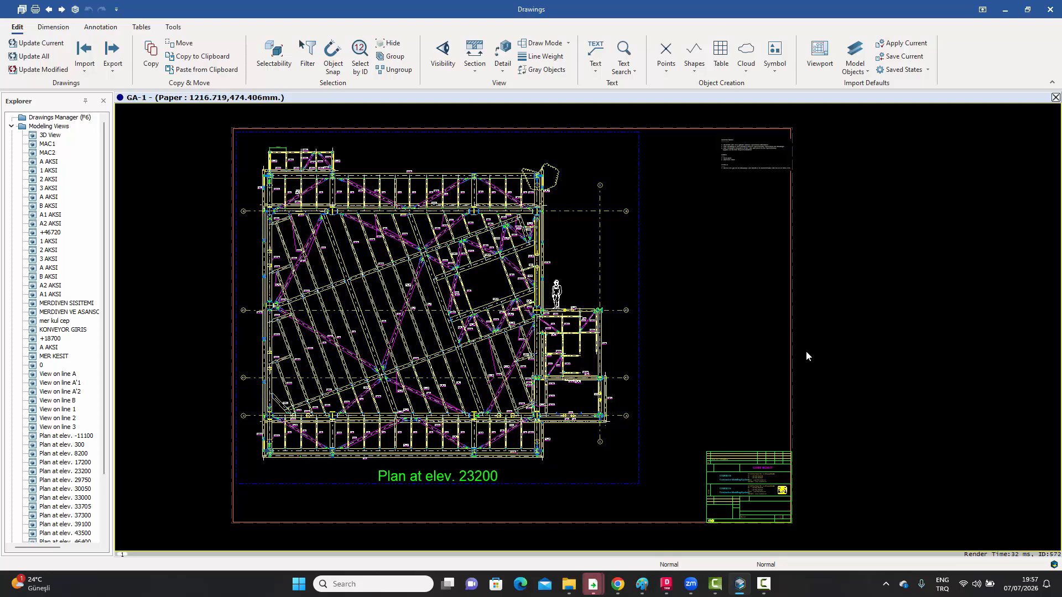
pyautogui.moveTo(755, 350); pyautogui.dragTo(762, 353, button='middle')
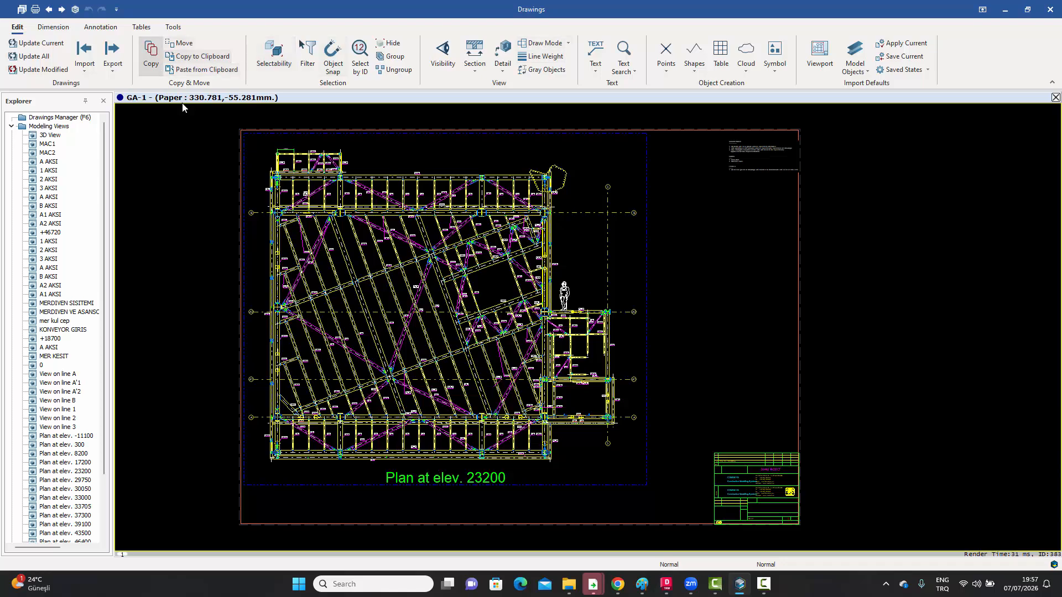
pyautogui.click(1057, 97)
pyautogui.click(489, 324)
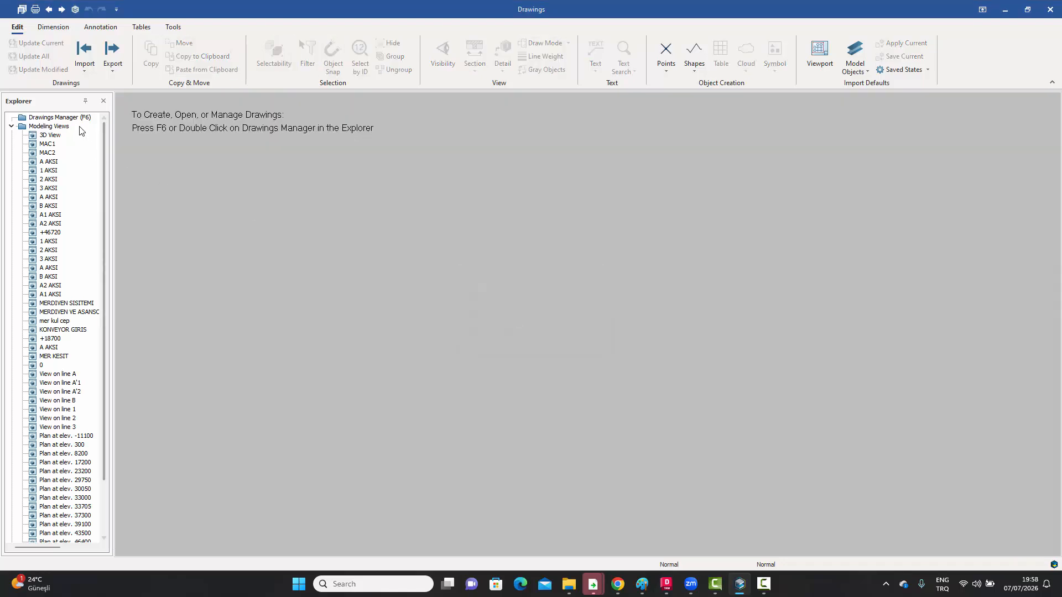
# Step: Delete drawing GA-1 from the Drawings Manager and save the changes when closing the manager
pyautogui.doubleClick(77, 118)
pyautogui.click(139, 108)
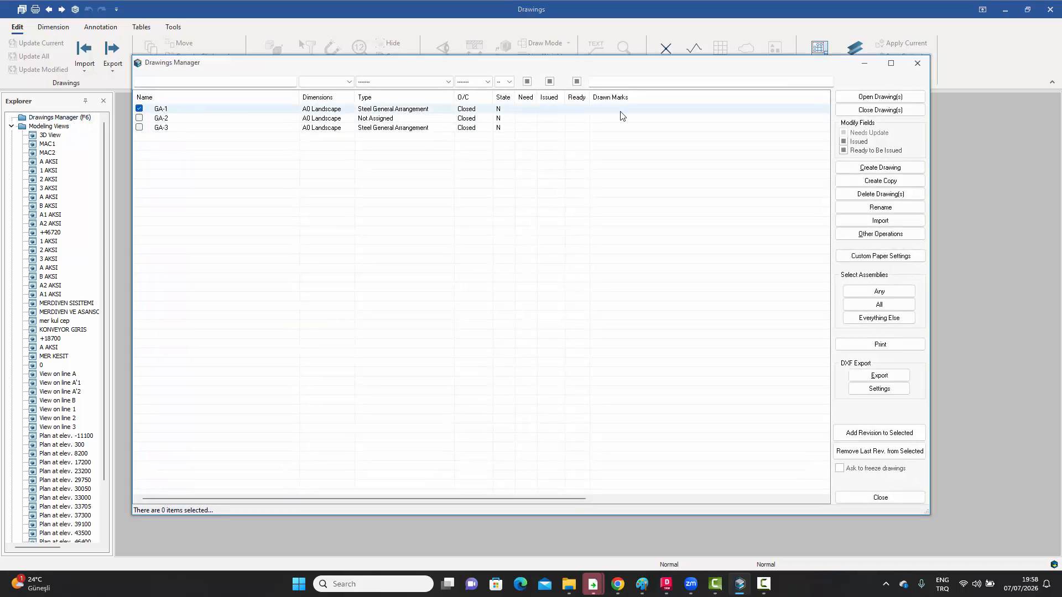
pyautogui.click(872, 197)
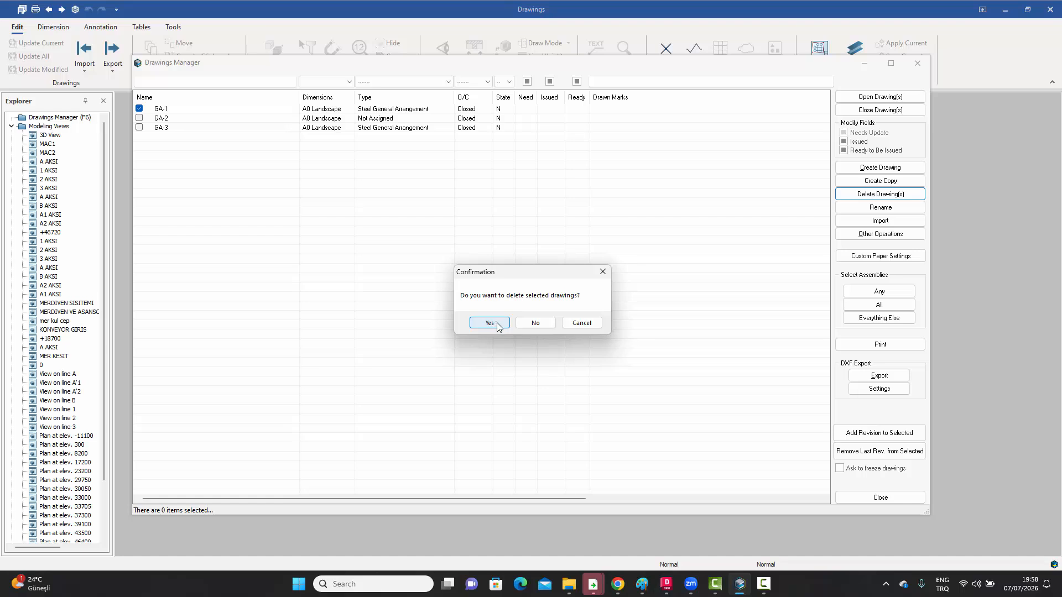
pyautogui.click(490, 323)
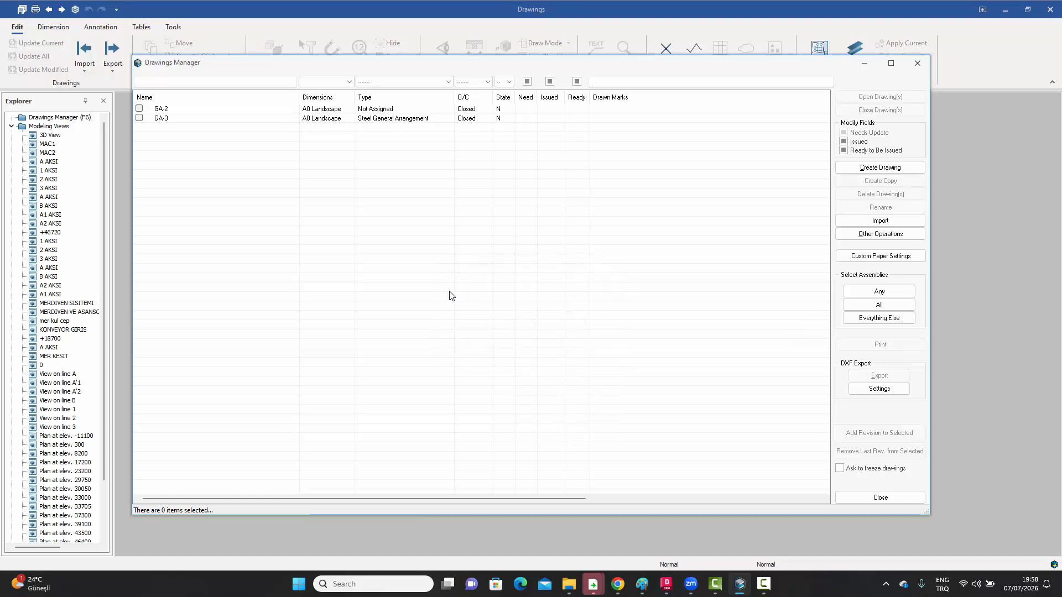
pyautogui.click(850, 497)
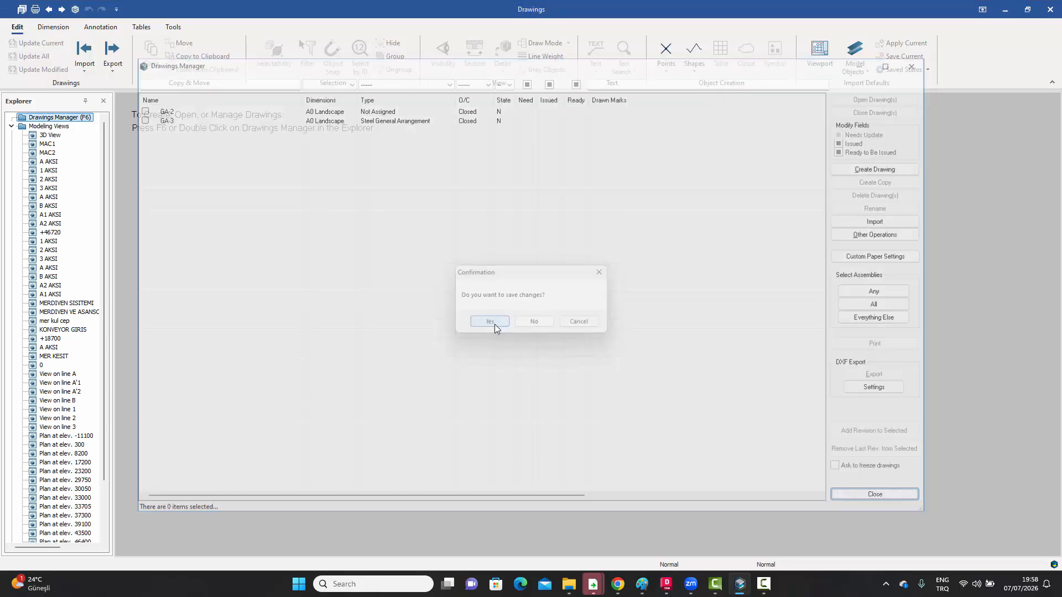
pyautogui.click(491, 323)
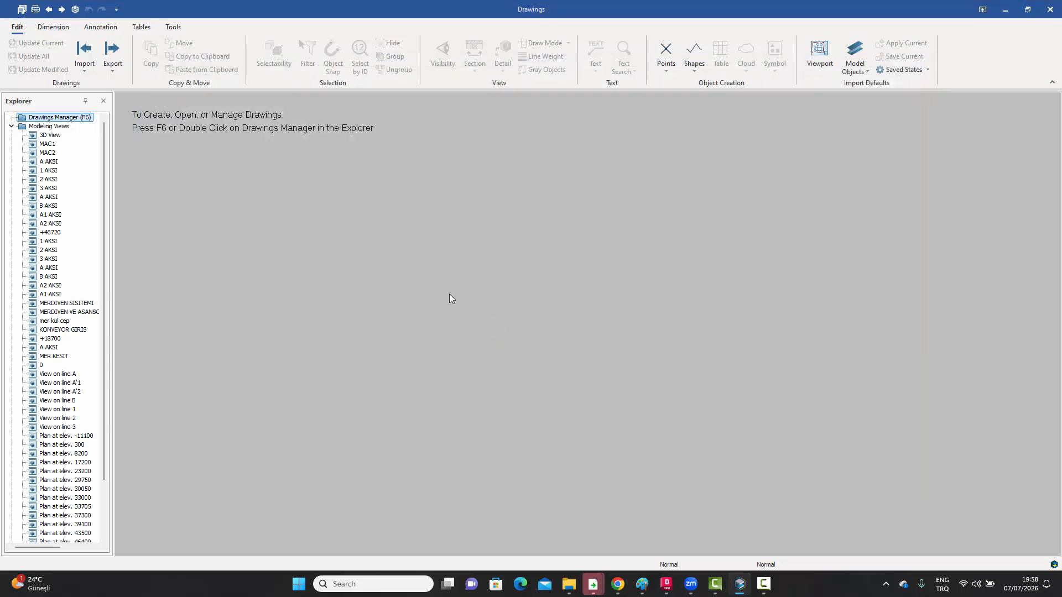
# Step: Recover the deleted drawing GA-1 through the Drawings Manager's recovery of deleted drawings
pyautogui.click(66, 118)
pyautogui.doubleClick(66, 118)
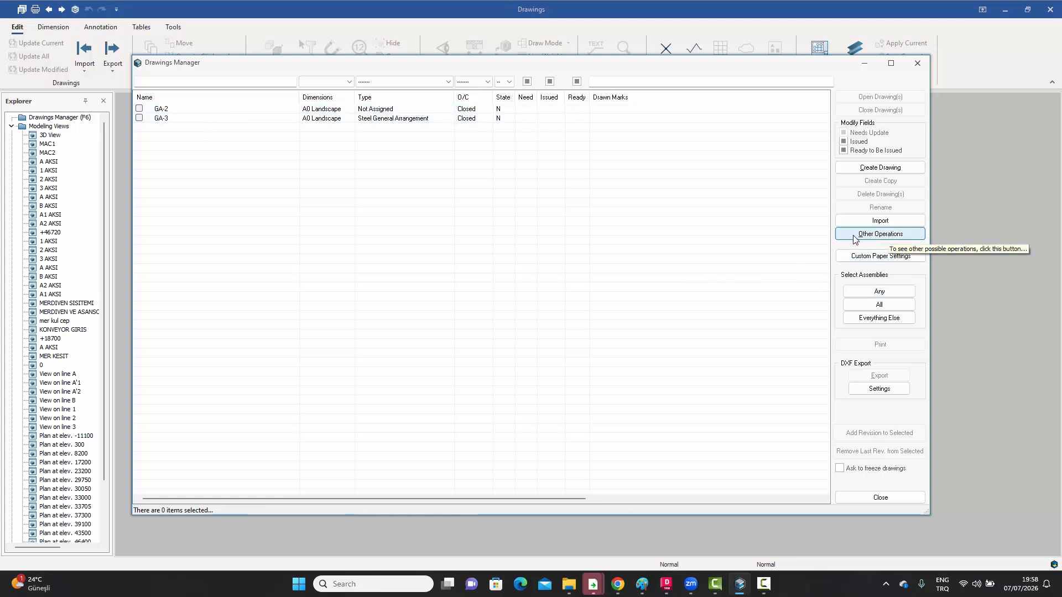
pyautogui.click(877, 239)
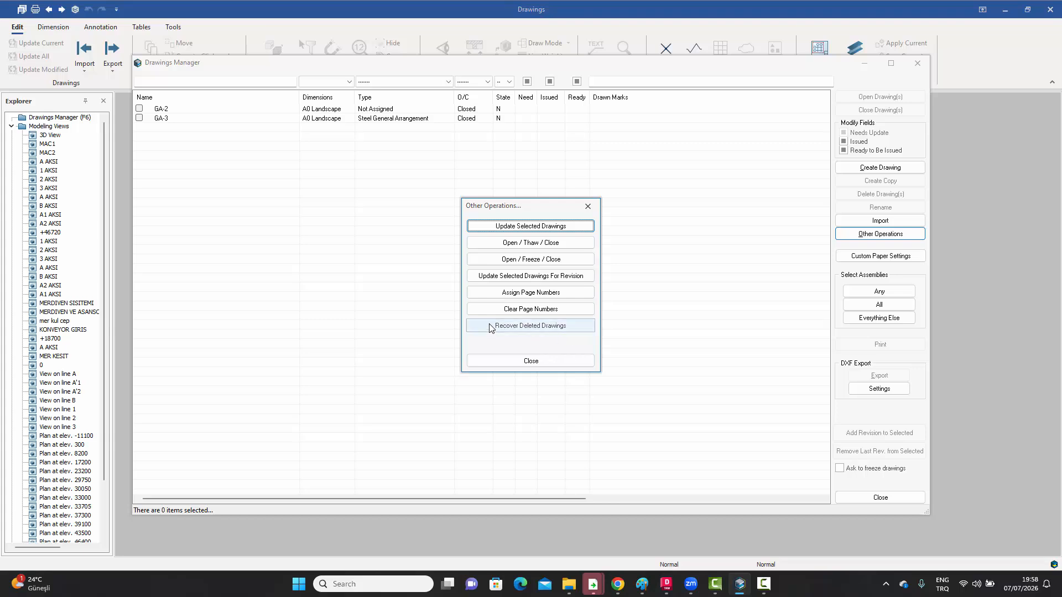
pyautogui.click(534, 326)
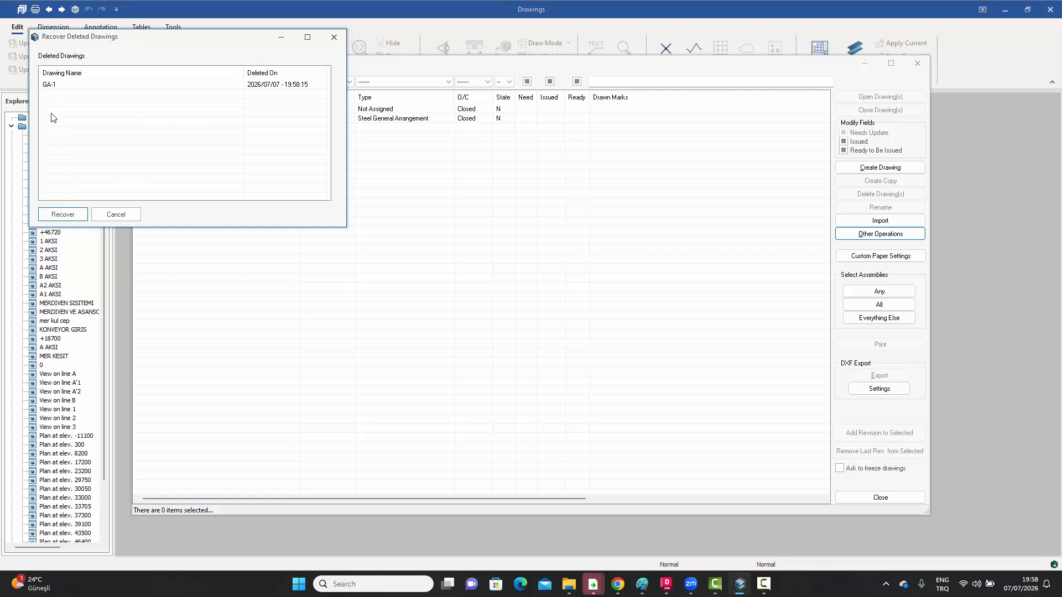
pyautogui.click(56, 86)
pyautogui.click(58, 88)
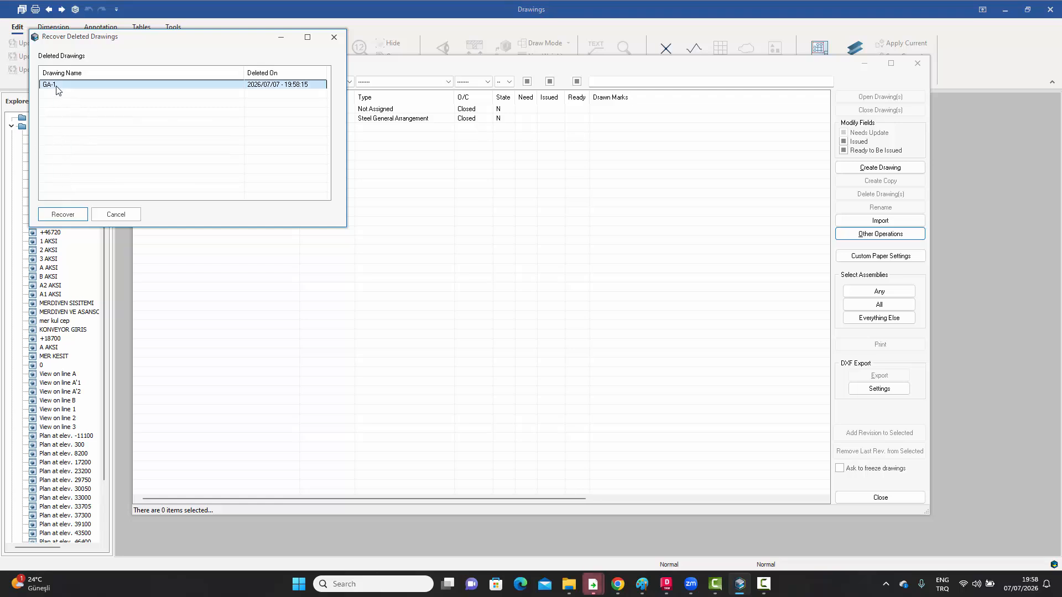
pyautogui.click(71, 215)
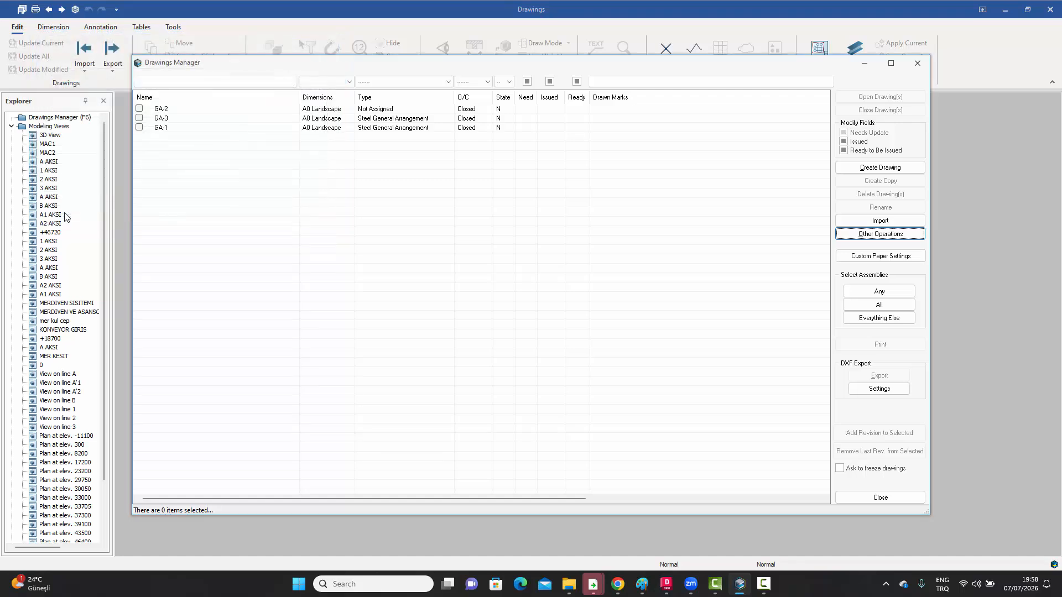
# Step: Open the recovered GA-1 drawing, saving the changes first, and close the Drawings Manager
pyautogui.doubleClick(193, 134)
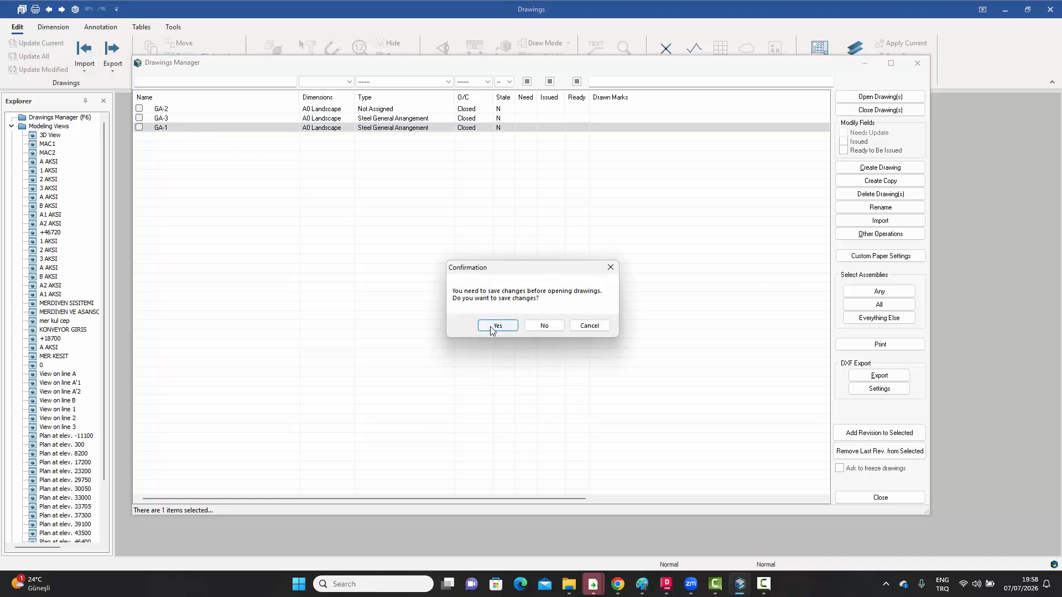
pyautogui.click(497, 326)
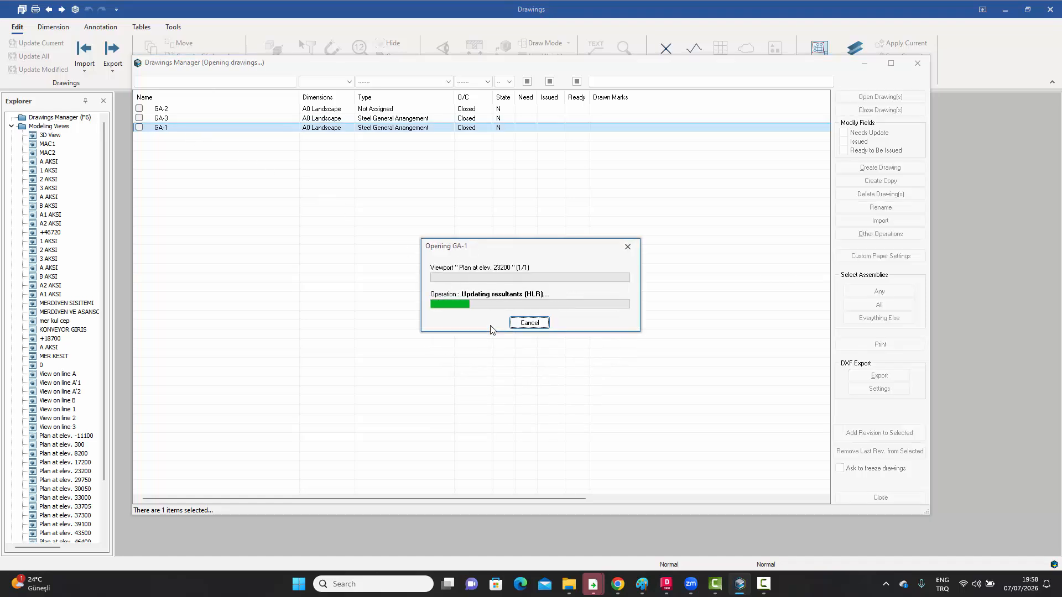
pyautogui.click(881, 498)
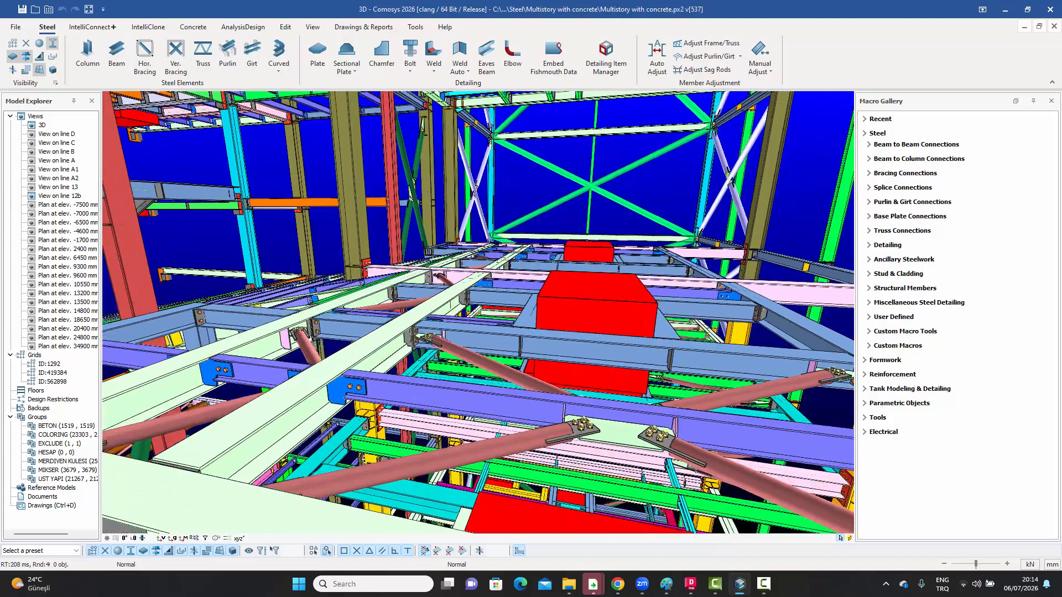
pyautogui.scroll(4, 590, 216)
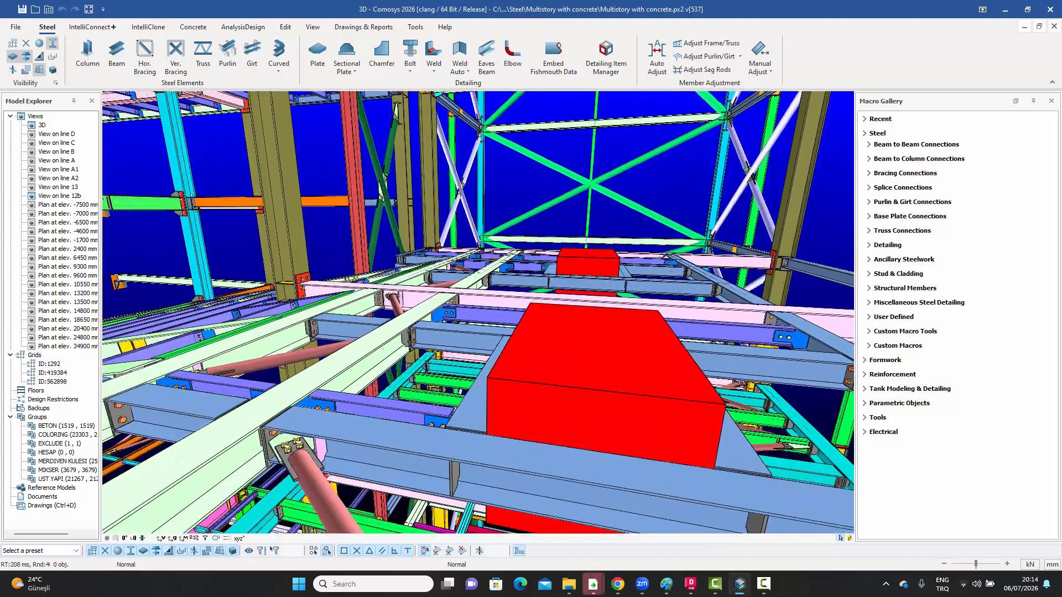
pyautogui.scroll(3, 589, 216)
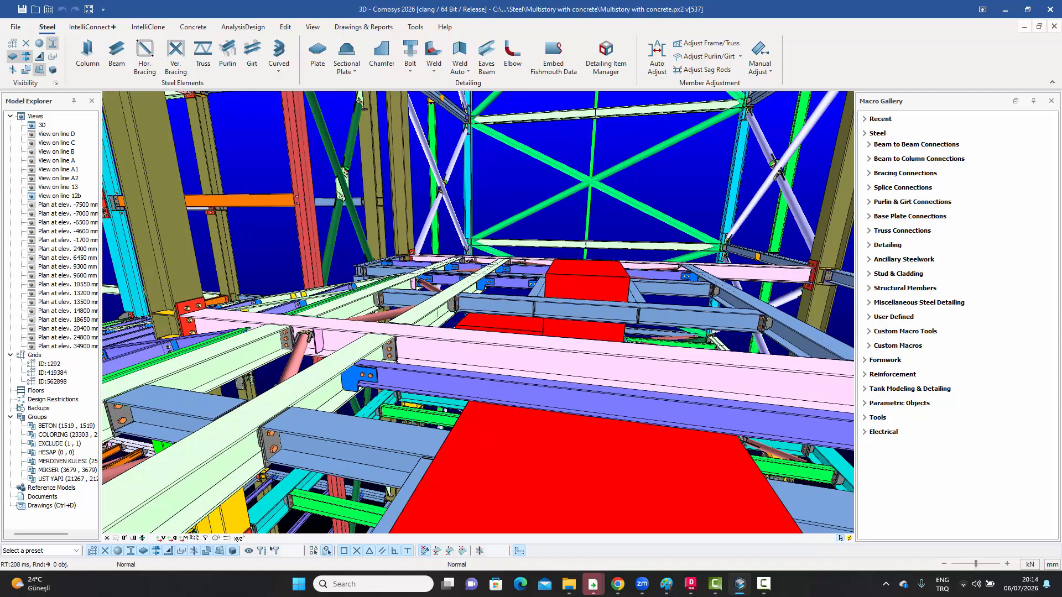